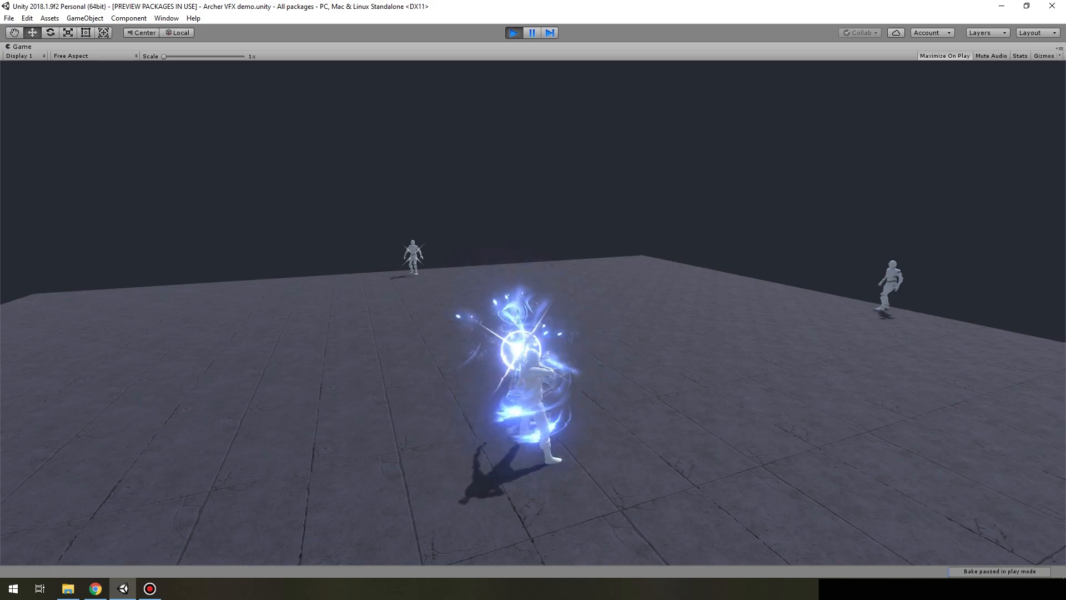
# Stop play mode and place the ArrowHit prefab in the scene in front of the archer, at about Z 1.21
pyautogui.press('1')
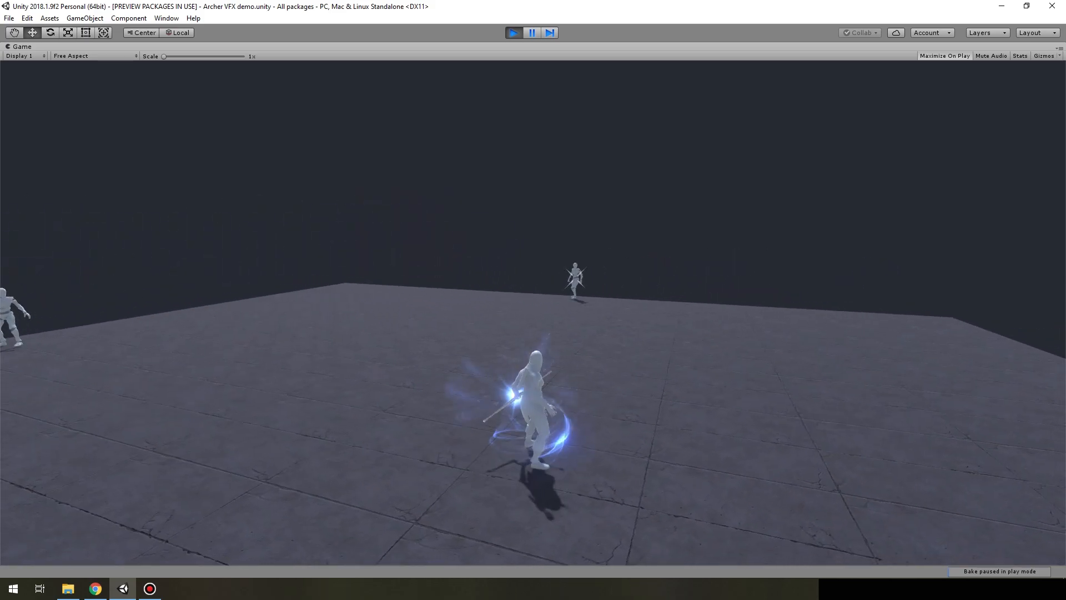
pyautogui.hotkey('ctrl', 'p')
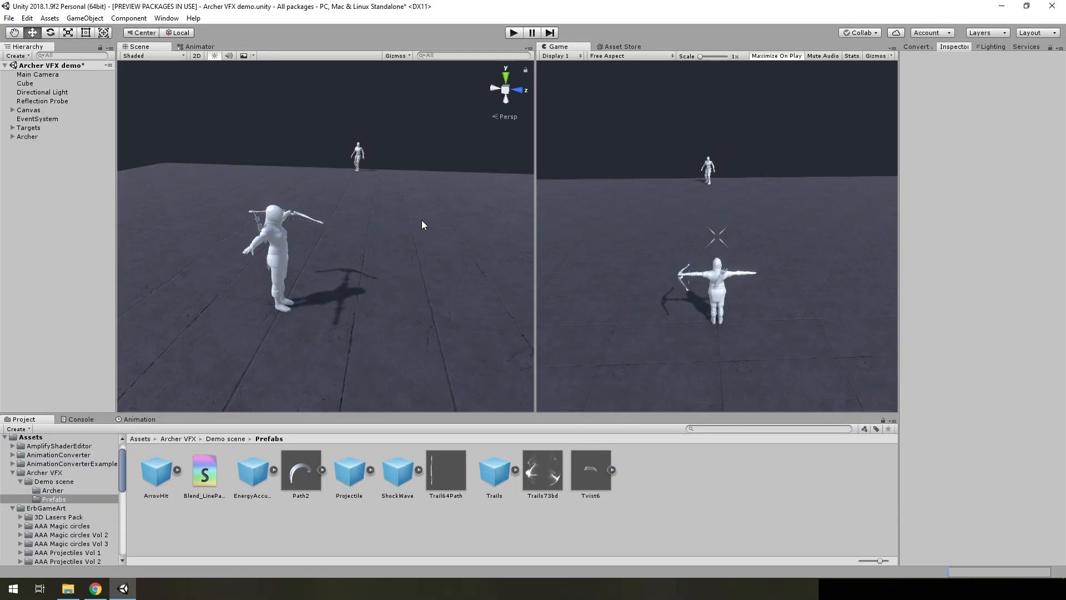
pyautogui.moveTo(157, 491); pyautogui.dragTo(64, 223)
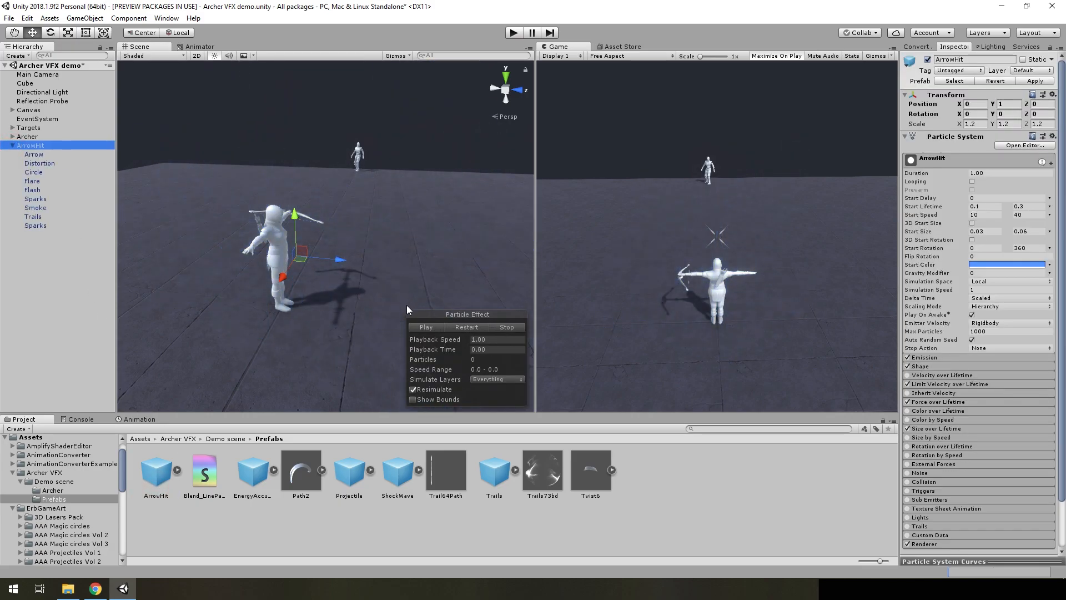
pyautogui.moveTo(335, 260); pyautogui.dragTo(413, 271)
# Restart and pause the ArrowHit effect, and scrub through its playback time to examine the burst
pyautogui.click(466, 325)
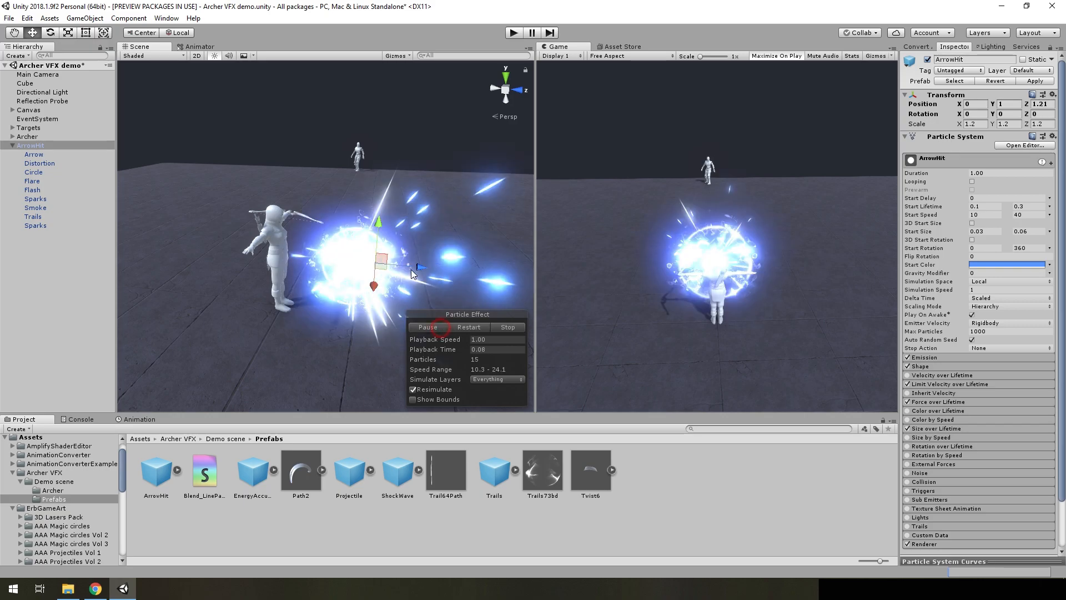
pyautogui.moveTo(412, 272); pyautogui.dragTo(451, 273, button='right')
pyautogui.click(435, 327)
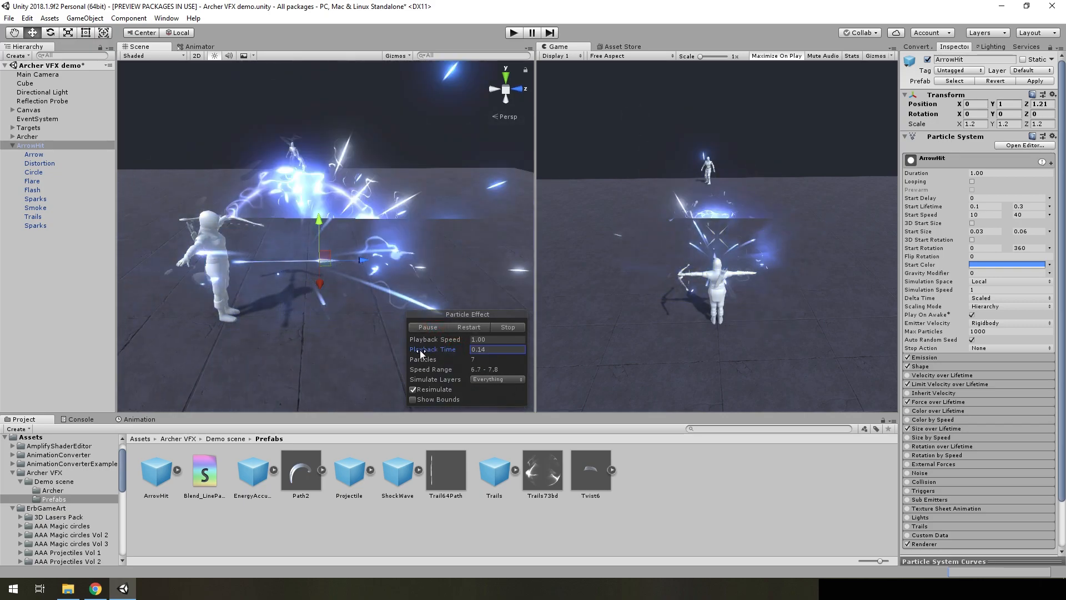
pyautogui.click(454, 353)
pyautogui.moveTo(454, 356)
pyautogui.mouseDown()
pyautogui.moveTo(299, 366)
pyautogui.moveTo(434, 348)
pyautogui.mouseUp()
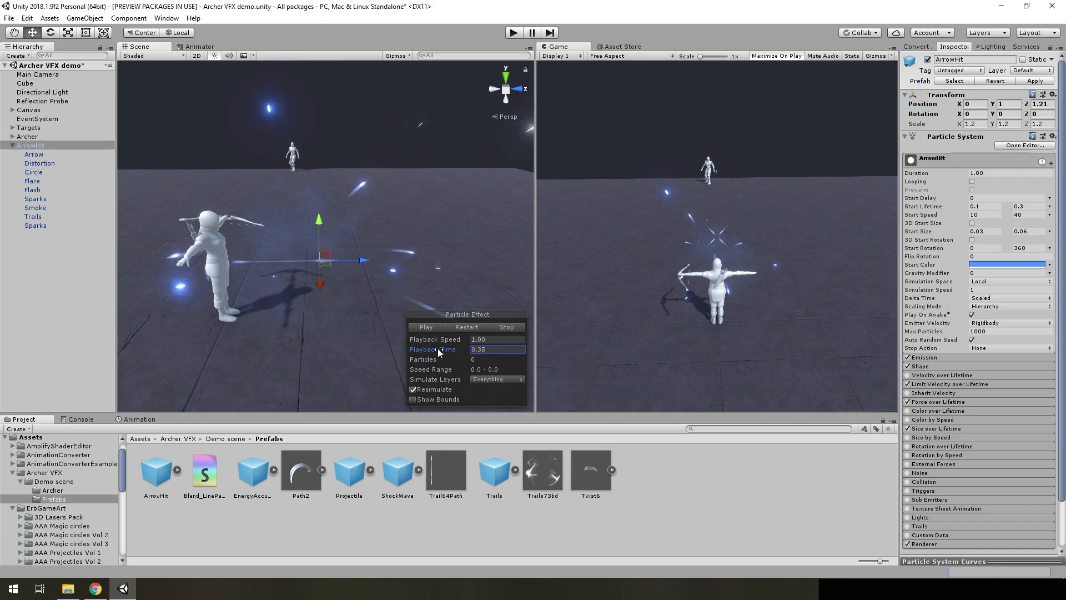
# Delete ArrowHit from the scene, add the Trails prefab instead and expand its children
pyautogui.click(35, 147)
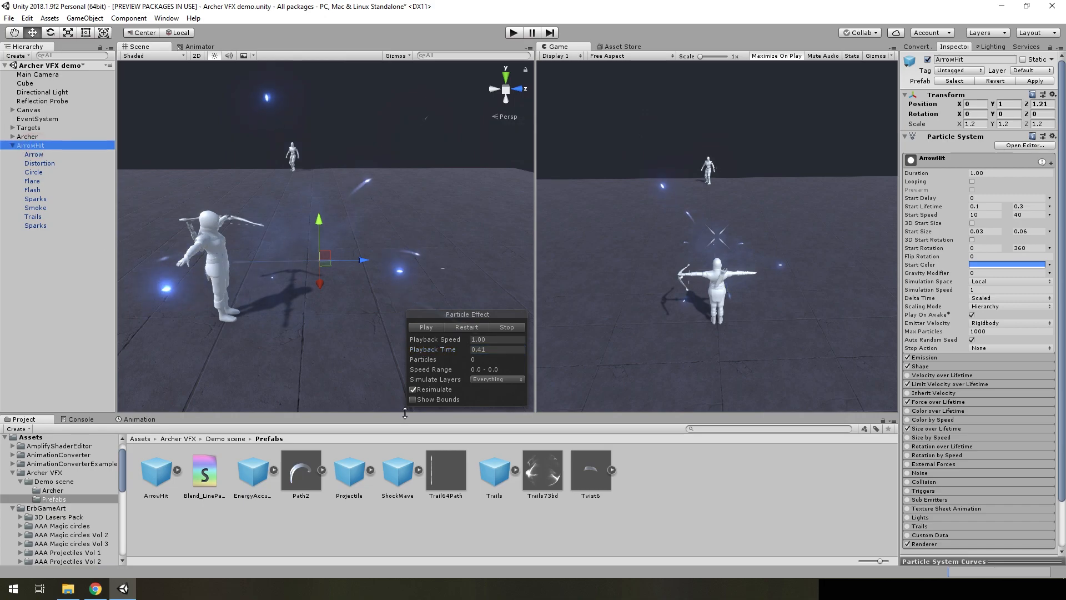
pyautogui.press('Delete')
pyautogui.moveTo(492, 476); pyautogui.dragTo(55, 228)
pyautogui.click(12, 146)
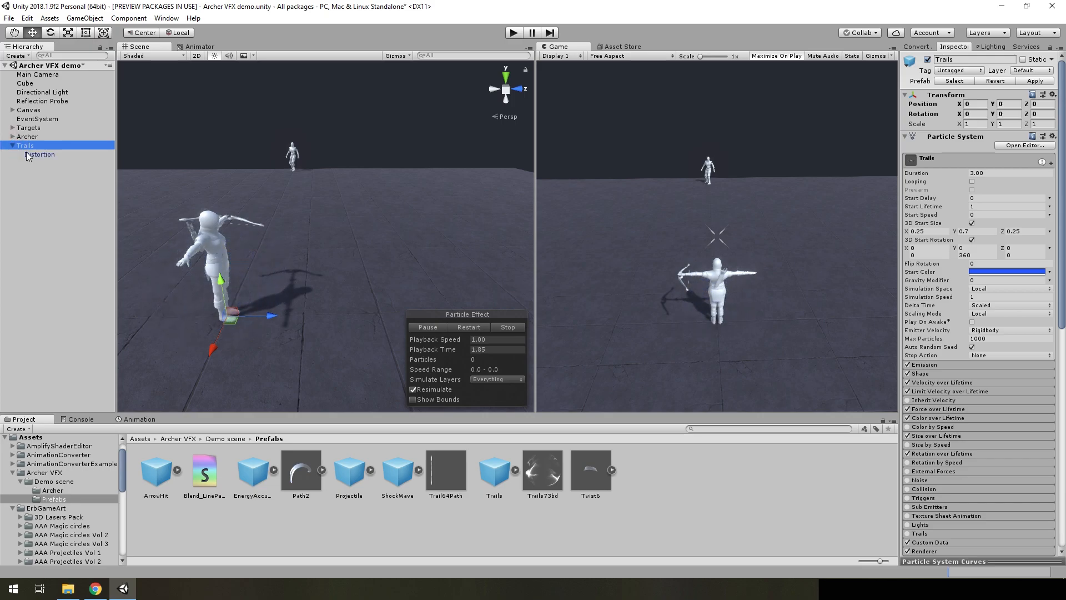
# Play and pause the Trails effect, scrub its playback time to 0.60 and examine the swirls around the archer
pyautogui.click(425, 327)
pyautogui.click(427, 327)
pyautogui.click(427, 328)
pyautogui.moveTo(317, 278); pyautogui.dragTo(411, 269, button='right')
pyautogui.press('a')
pyautogui.press('w')
pyautogui.press('s')
pyautogui.moveTo(442, 346); pyautogui.dragTo(464, 345)
pyautogui.moveTo(355, 276); pyautogui.dragTo(335, 261, button='right')
pyautogui.press('s')
pyautogui.press('w')
# Move the Distortion child of Trails aside to separate the distortion from the glowing trails
pyautogui.doubleClick(28, 158)
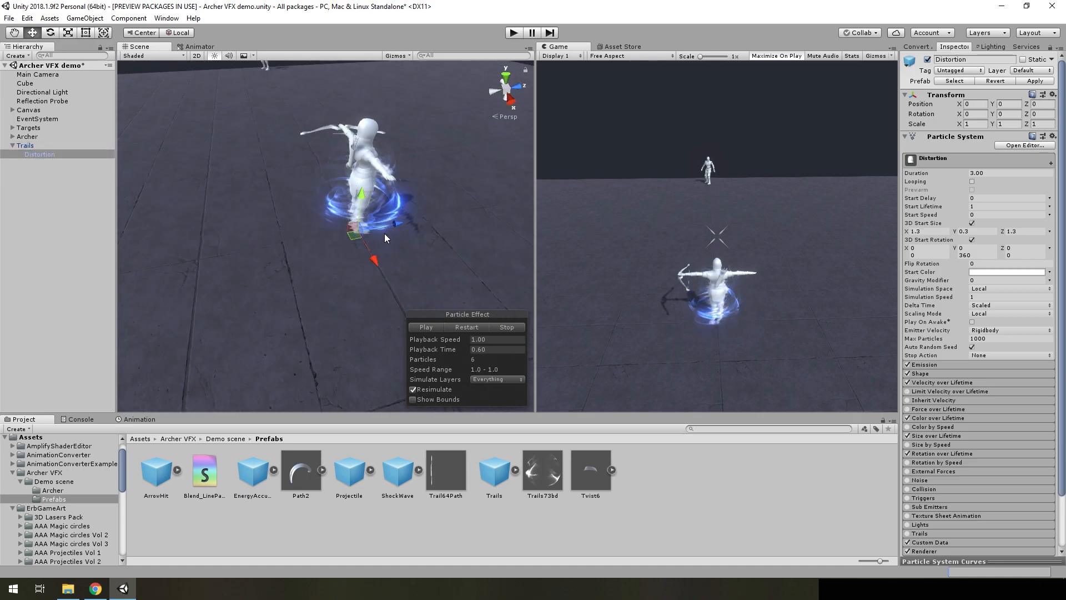
pyautogui.moveTo(377, 229)
pyautogui.mouseDown()
pyautogui.moveTo(252, 252)
pyautogui.moveTo(379, 238)
pyautogui.mouseUp()
pyautogui.click(48, 146)
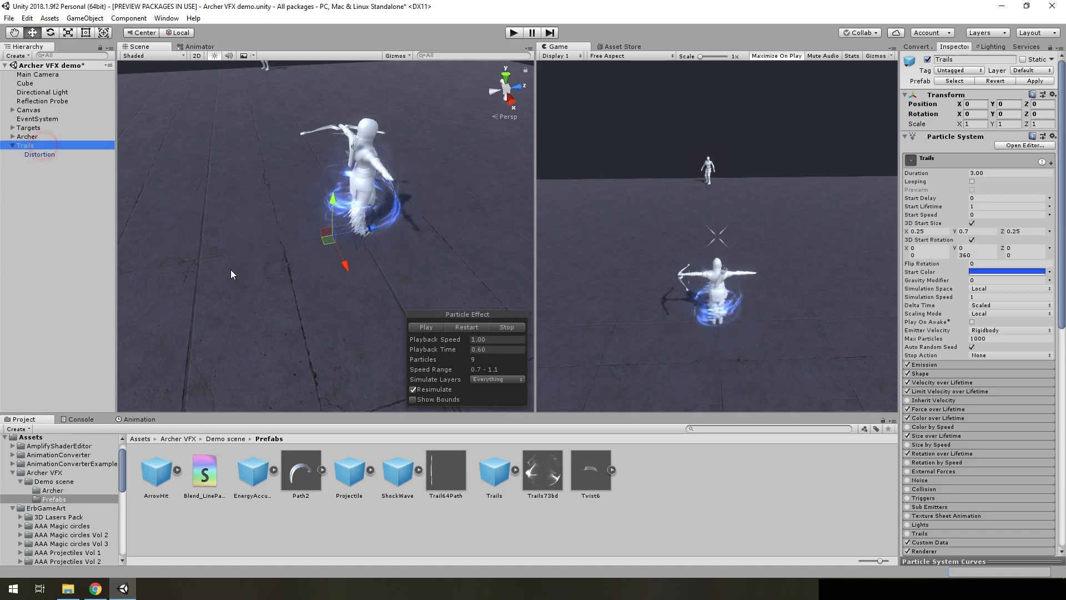
# Replace the Trails effect in the scene with the EnergyAccumulation prefab
pyautogui.press('Delete')
pyautogui.moveTo(253, 470); pyautogui.dragTo(394, 273)
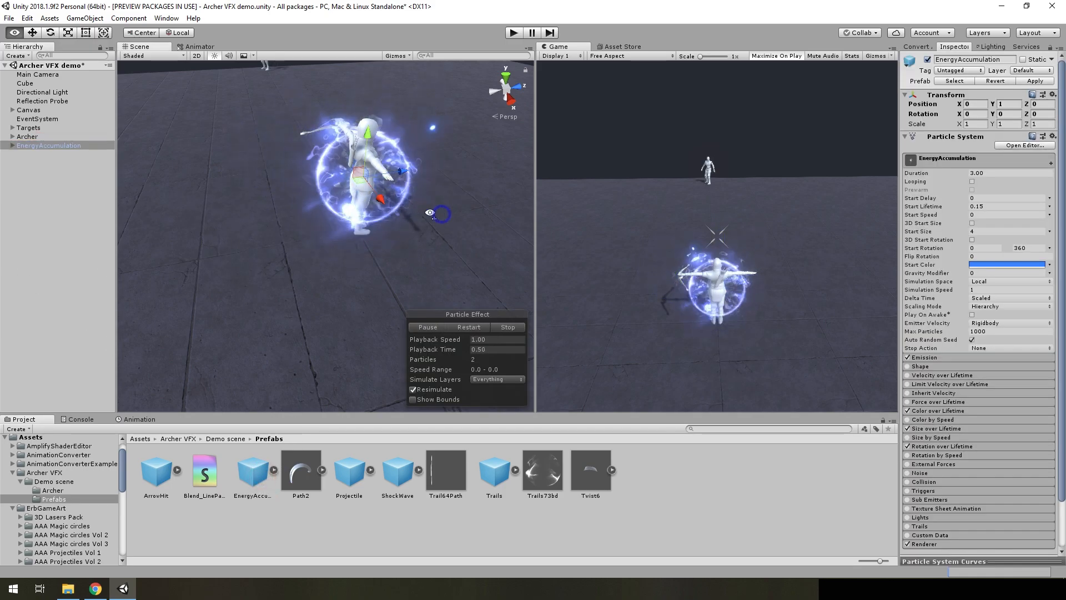
# Move EnergyAccumulation in front of the archer to about Z 1.45 and scrub its playback time to 1.50
pyautogui.click(428, 327)
pyautogui.moveTo(478, 282); pyautogui.dragTo(395, 281, button='middle')
pyautogui.moveTo(283, 217); pyautogui.dragTo(375, 237)
pyautogui.click(431, 328)
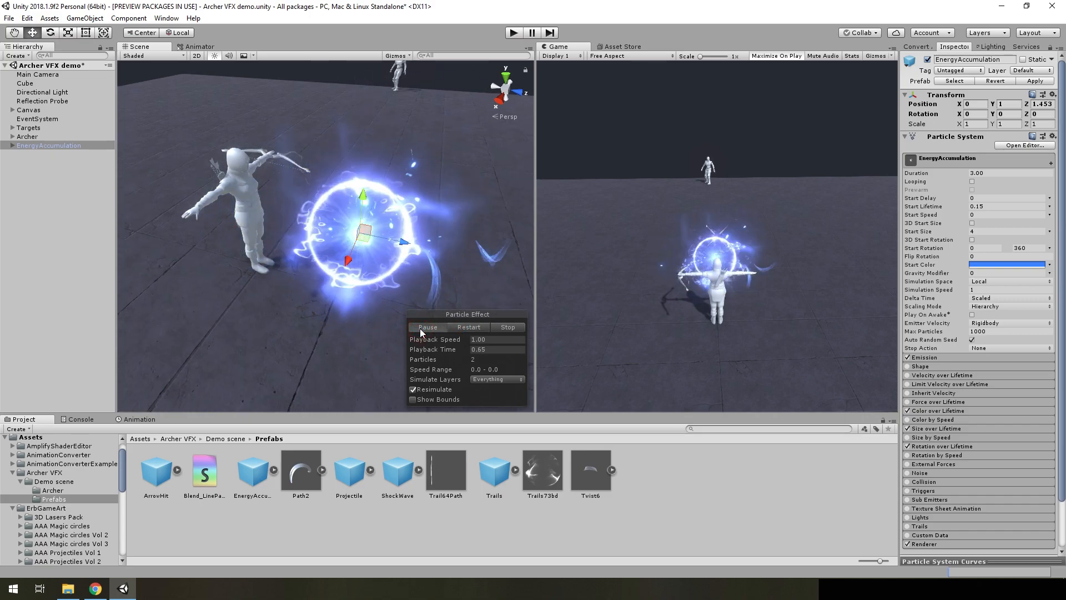
pyautogui.moveTo(457, 351); pyautogui.dragTo(741, 334)
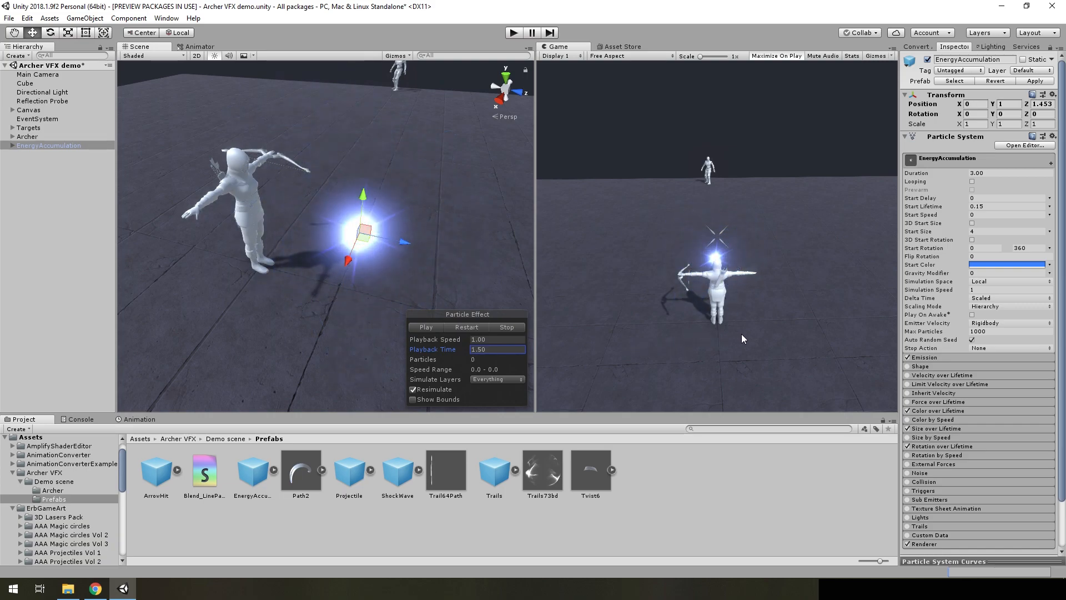
# Replace the EnergyAccumulation effect in the scene with the ShockWave prefab
pyautogui.click(46, 146)
pyautogui.press('Delete')
pyautogui.moveTo(397, 474); pyautogui.dragTo(65, 312)
# Pause the ShockWave effect, scrub its playback time to 1.52 and view the burst from another angle
pyautogui.click(439, 326)
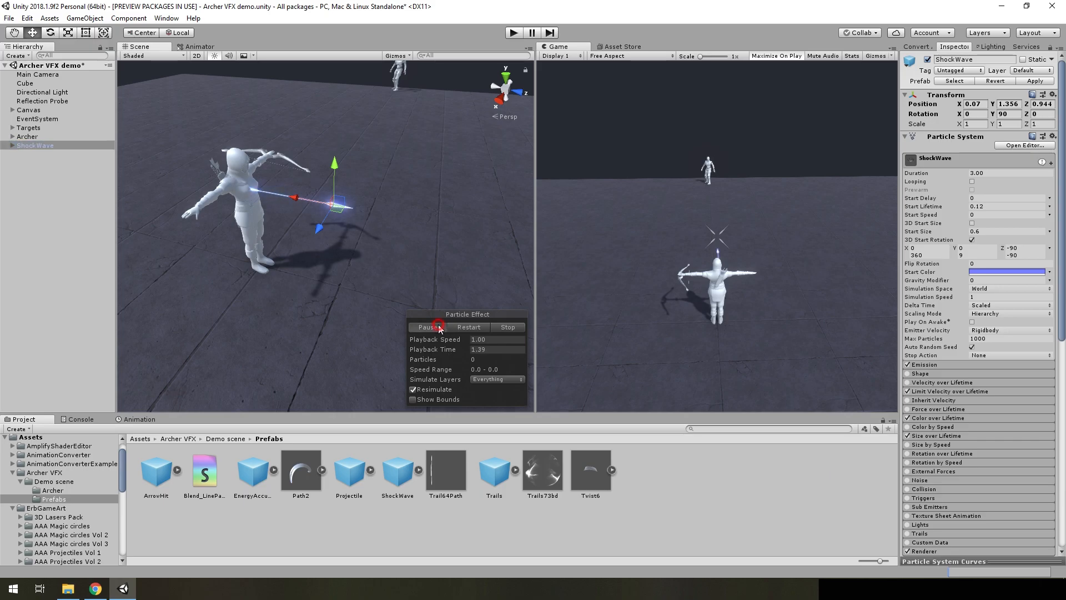
pyautogui.moveTo(455, 355); pyautogui.dragTo(391, 362)
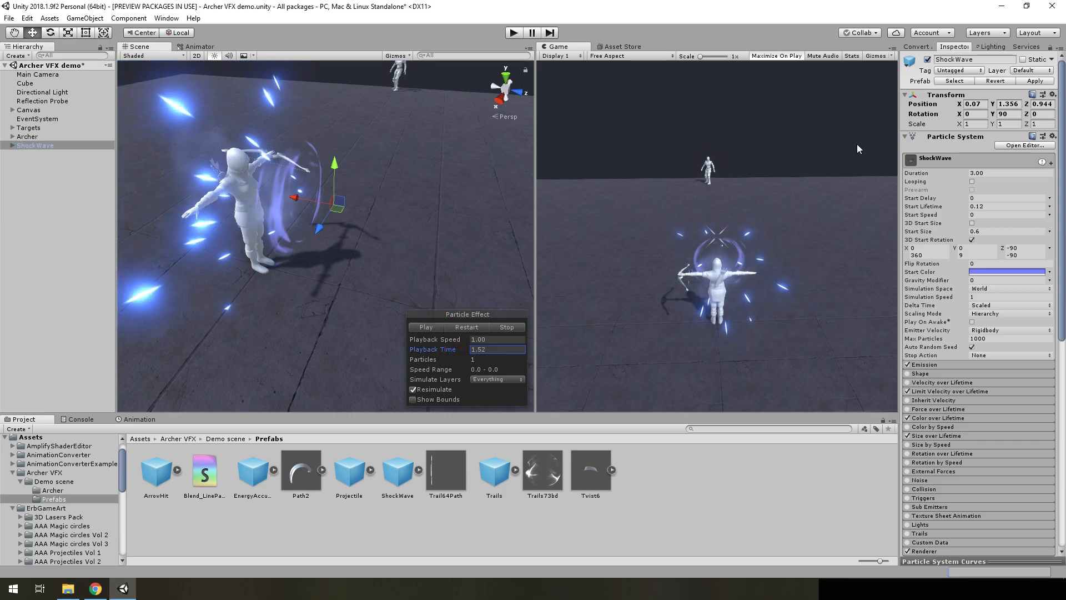
pyautogui.keyDown('alt'); pyautogui.moveTo(316, 196); pyautogui.dragTo(251, 201); pyautogui.keyUp('alt')
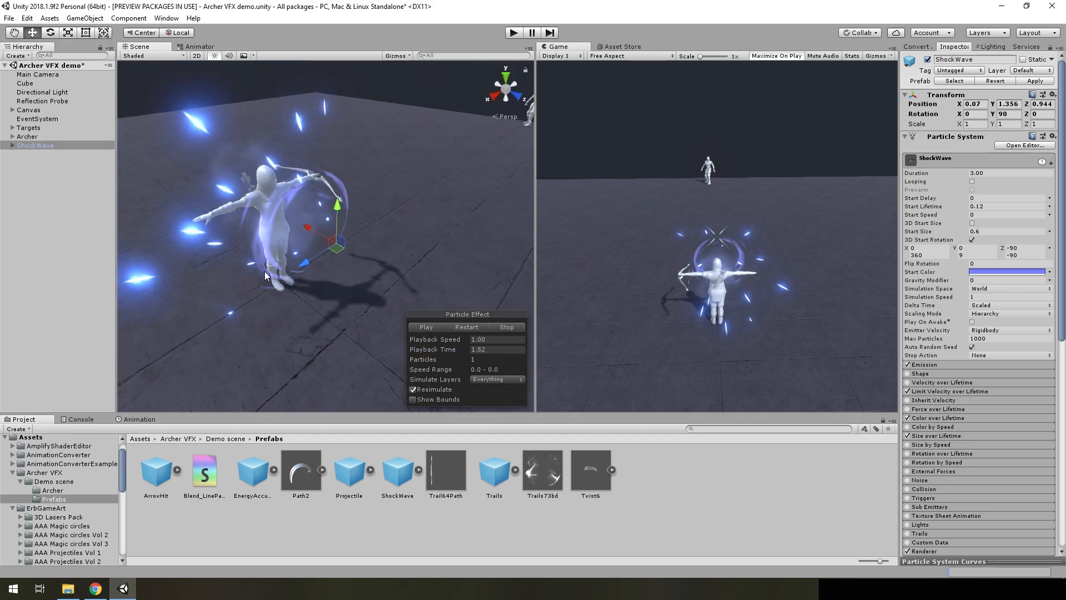
# Delete ShockWave from the scene and add the Projectile prefab in its place
pyautogui.click(347, 394)
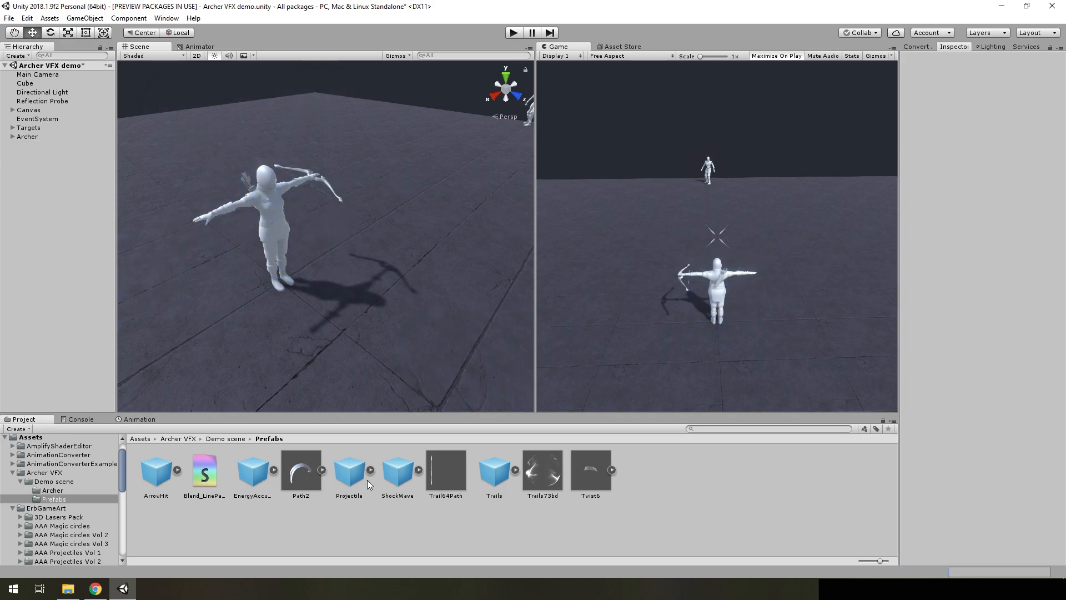
pyautogui.moveTo(121, 324); pyautogui.dragTo(77, 293)
pyautogui.keyDown('alt'); pyautogui.moveTo(172, 333); pyautogui.dragTo(432, 341); pyautogui.keyUp('alt')
# Pause the Projectile effect and examine its Target Projectile script and Light settings
pyautogui.click(431, 334)
pyautogui.keyDown('alt'); pyautogui.moveTo(427, 300); pyautogui.dragTo(447, 261); pyautogui.keyUp('alt')
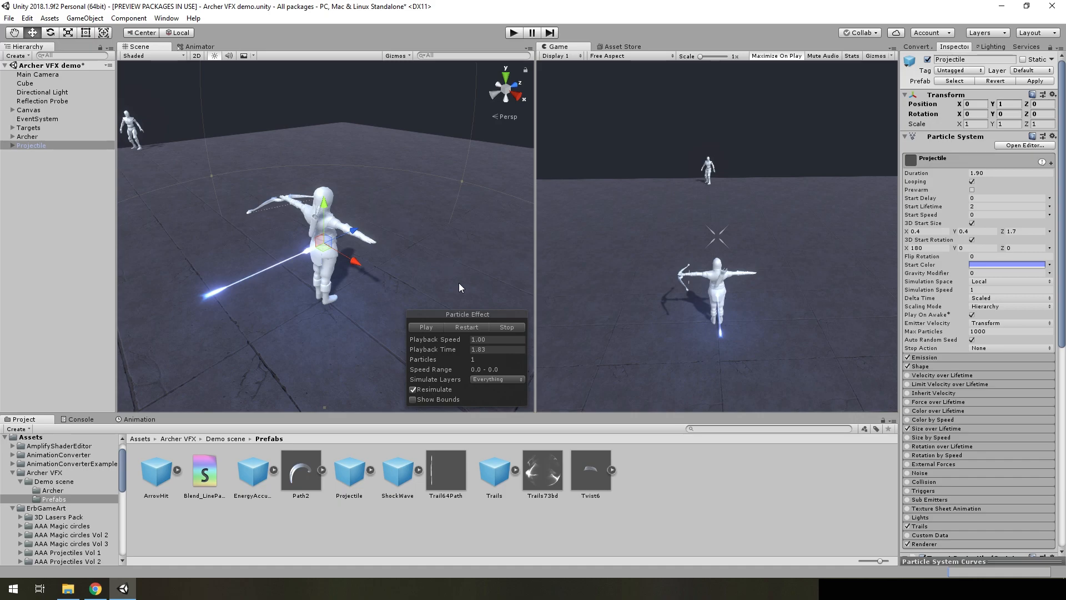
pyautogui.scroll(-10, 992, 240)
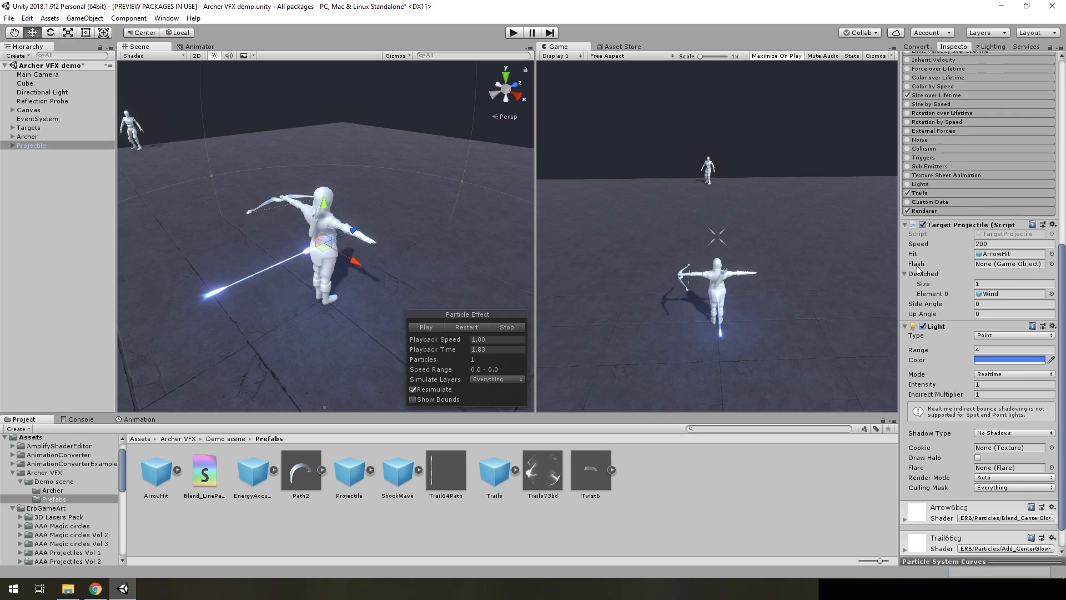
# Add the ArrowHit prefab to the scene beside Projectile and delete it again
pyautogui.moveTo(421, 205); pyautogui.dragTo(490, 210, button='right')
pyautogui.press('d')
pyautogui.moveTo(434, 231); pyautogui.dragTo(361, 204, button='right')
pyautogui.press('w')
pyautogui.moveTo(155, 476); pyautogui.dragTo(55, 205)
pyautogui.press('Delete')
# Expand the Projectile object, select its Wind child and play the Wind particles
pyautogui.click(10, 145)
pyautogui.click(12, 146)
pyautogui.click(53, 154)
pyautogui.moveTo(411, 201); pyautogui.dragTo(407, 281, button='right')
pyautogui.click(450, 325)
pyautogui.click(421, 327)
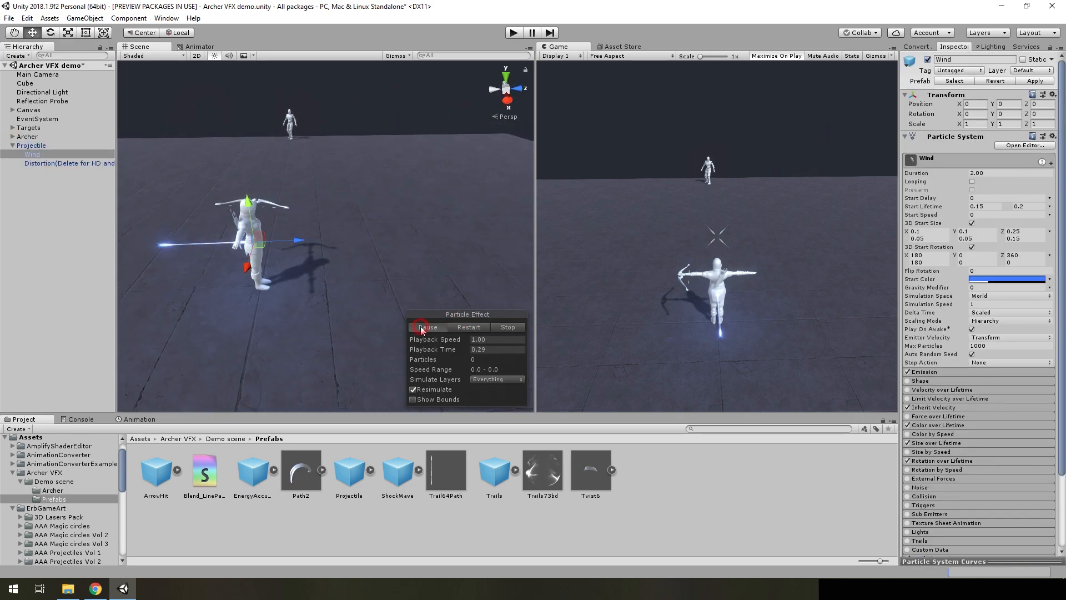
# Move the Wind emitter back and forth along its Z axis to test its emission, and undo the movement
pyautogui.click(476, 328)
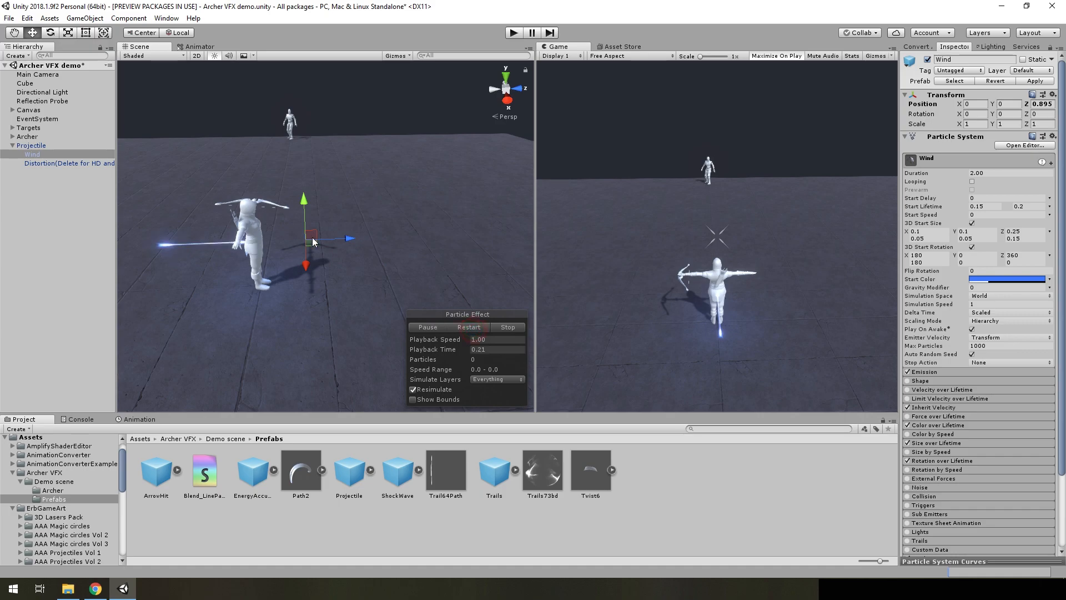
pyautogui.moveTo(505, 240); pyautogui.dragTo(304, 273)
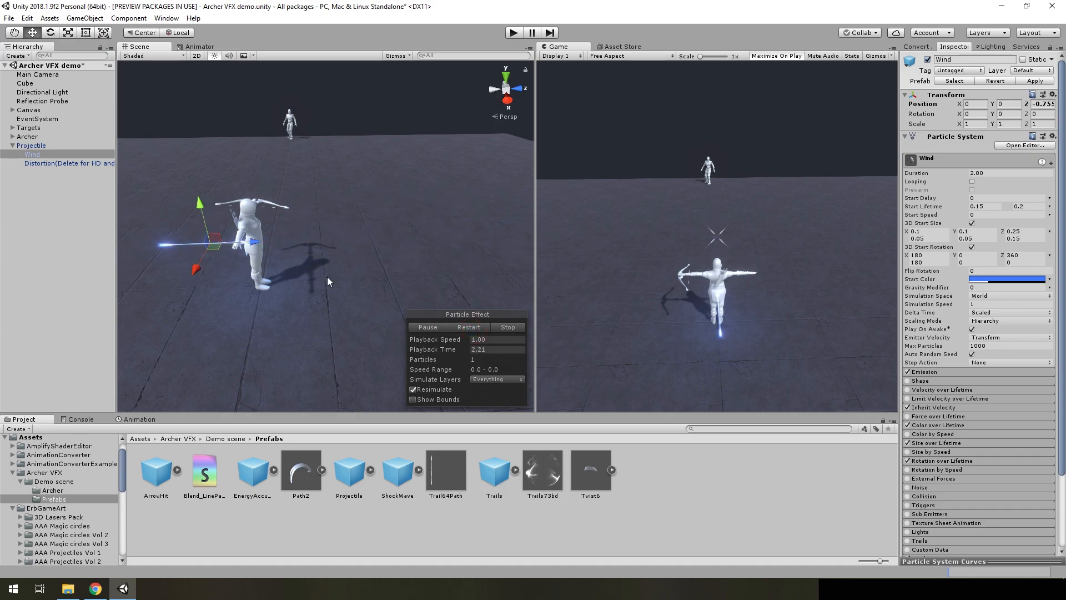
pyautogui.click(460, 331)
pyautogui.hotkey('ctrl', 'z')
# Restart and pause the Wind effect, and examine the projectile from behind the archer
pyautogui.click(461, 330)
pyautogui.click(416, 330)
pyautogui.press('a')
pyautogui.moveTo(359, 284); pyautogui.dragTo(462, 263, button='right')
pyautogui.press('d')
pyautogui.press('a')
pyautogui.moveTo(385, 234)
pyautogui.mouseDown(button='right')
pyautogui.moveTo(406, 239)
pyautogui.moveTo(400, 245)
pyautogui.mouseUp(button='right')
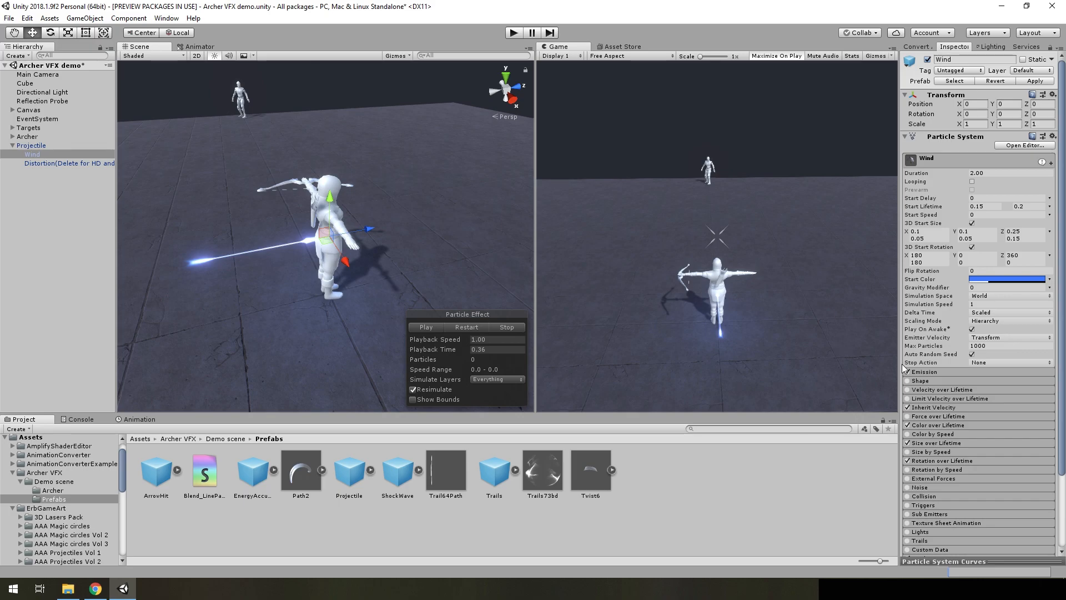
# Expand Wind's Emission module, view the Rate over Distance curve and close the curve editor
pyautogui.click(926, 372)
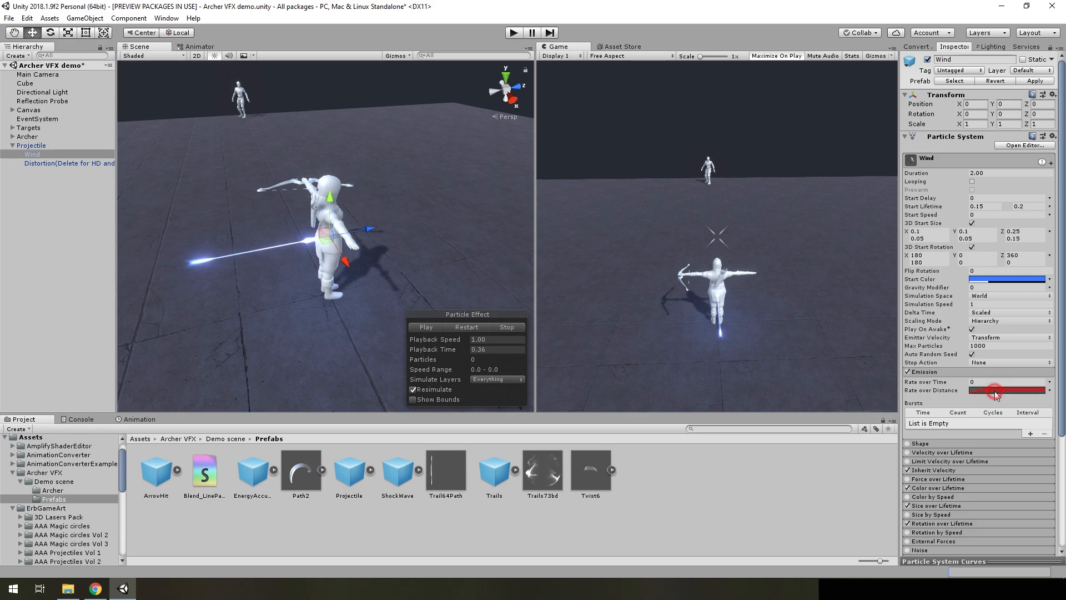
pyautogui.click(922, 560)
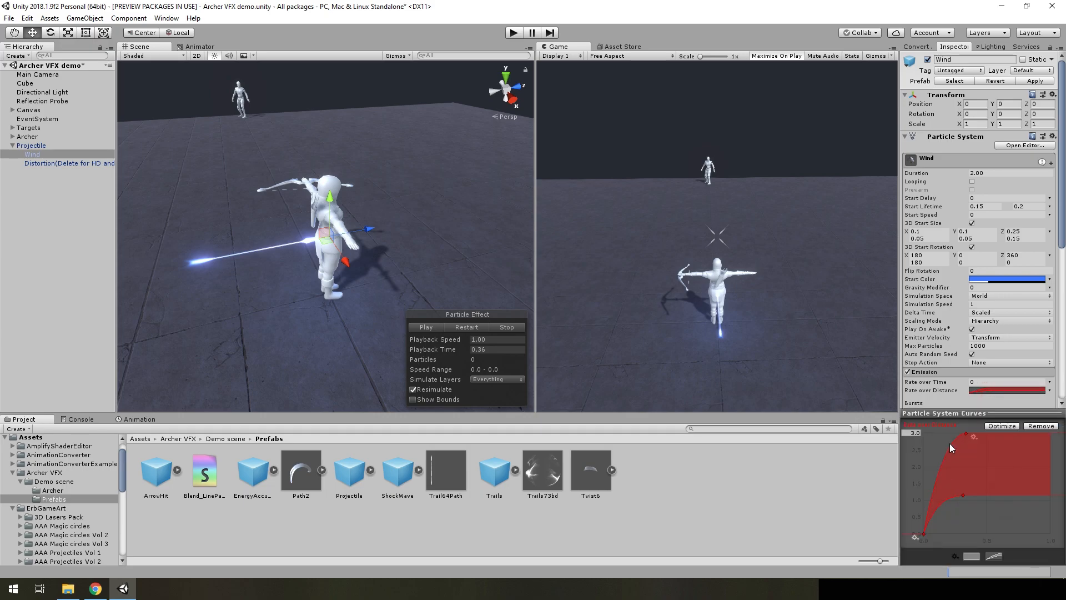
pyautogui.click(981, 411)
pyautogui.click(984, 393)
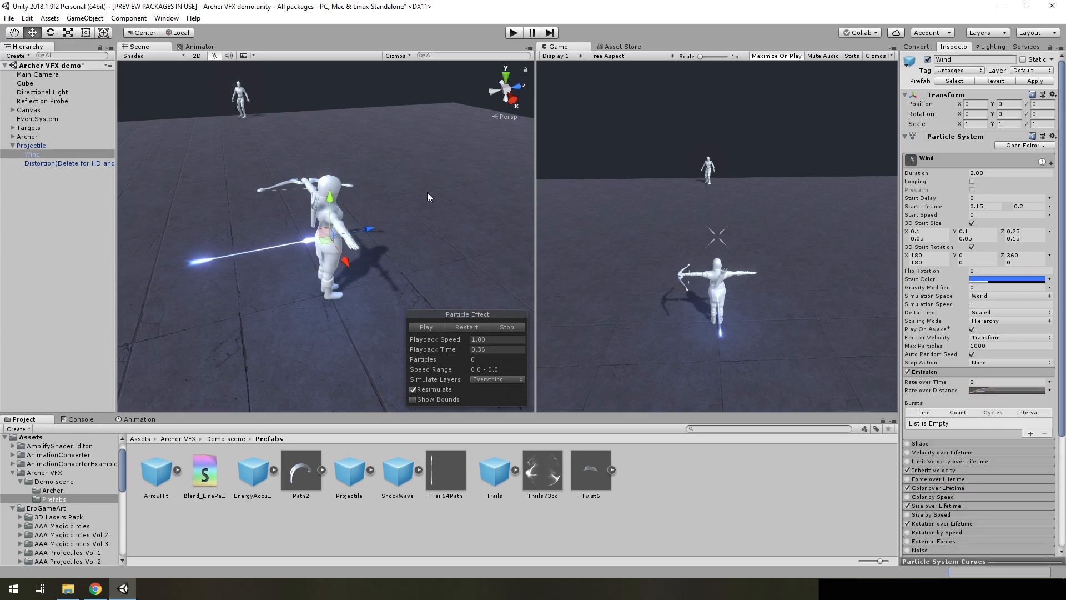
pyautogui.keyDown('alt'); pyautogui.moveTo(420, 217); pyautogui.dragTo(398, 234); pyautogui.keyUp('alt')
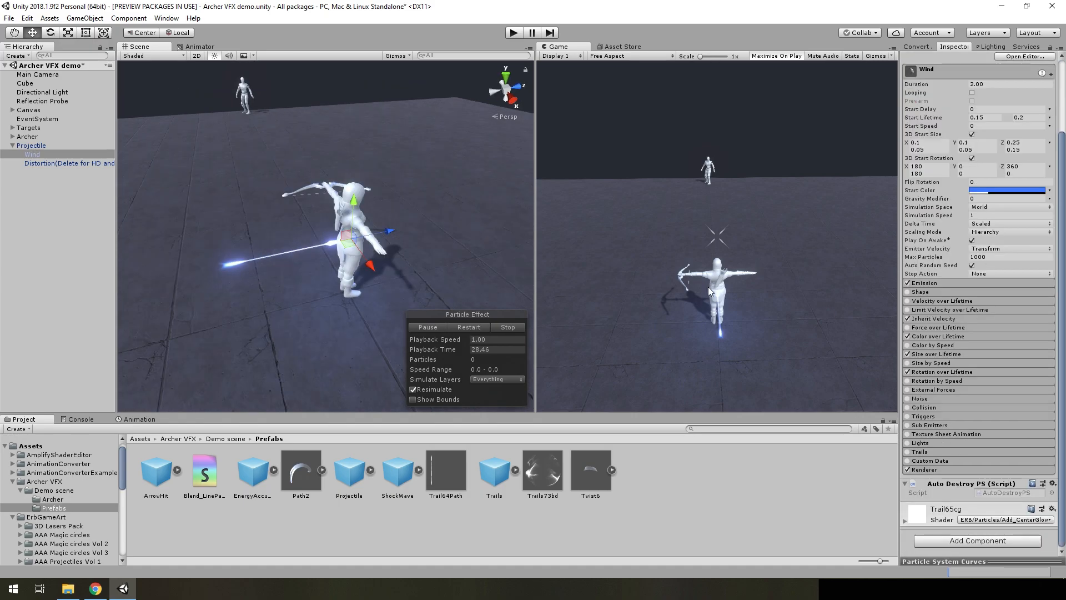
pyautogui.press('w')
pyautogui.moveTo(396, 256)
pyautogui.mouseDown(button='right')
pyautogui.moveTo(404, 286)
pyautogui.moveTo(408, 266)
pyautogui.mouseUp(button='right')
pyautogui.press('w')
pyautogui.press('s')
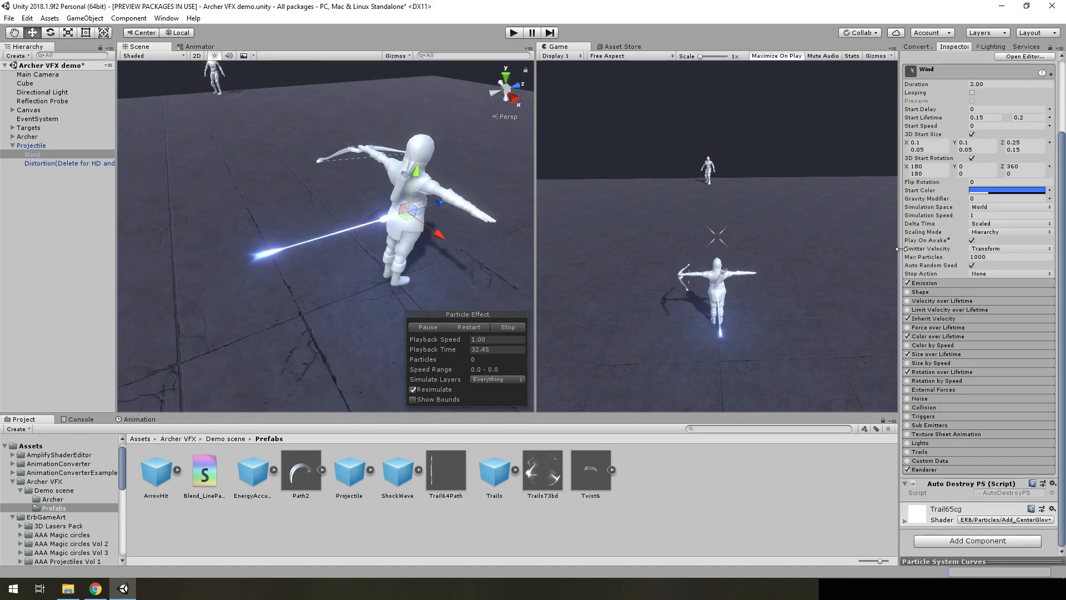
# Expand Wind's Emission module and pick Transform from the Emitter Velocity options
pyautogui.scroll(3, 938, 261)
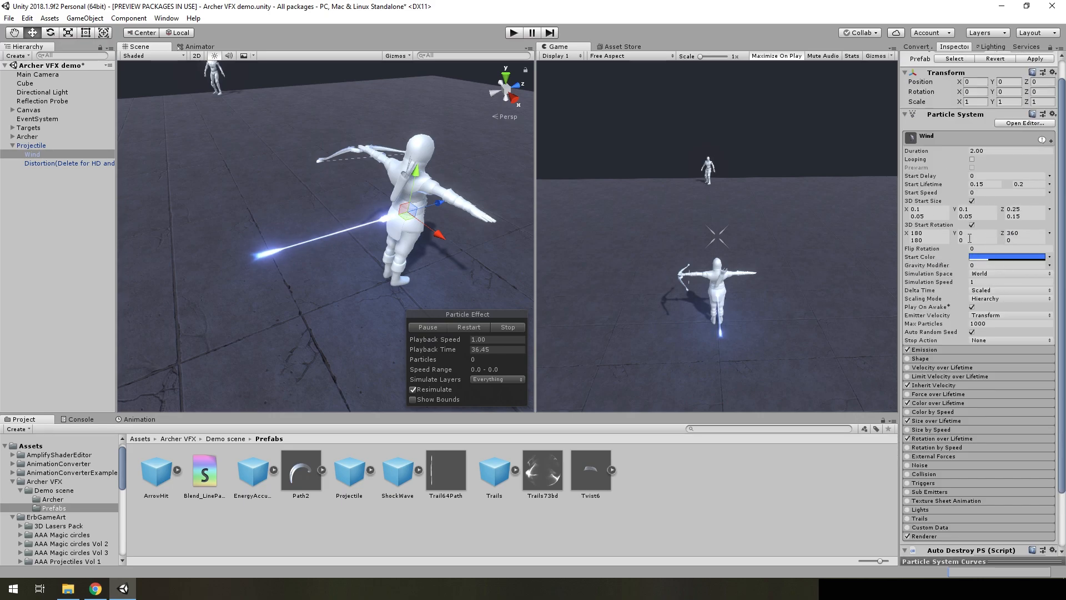
pyautogui.click(943, 349)
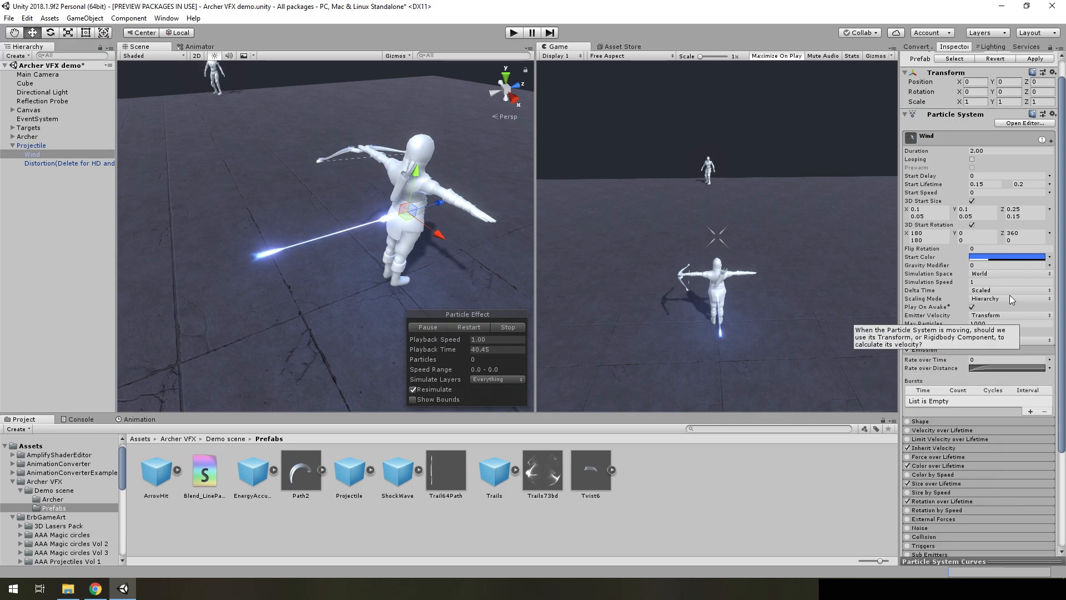
pyautogui.click(987, 314)
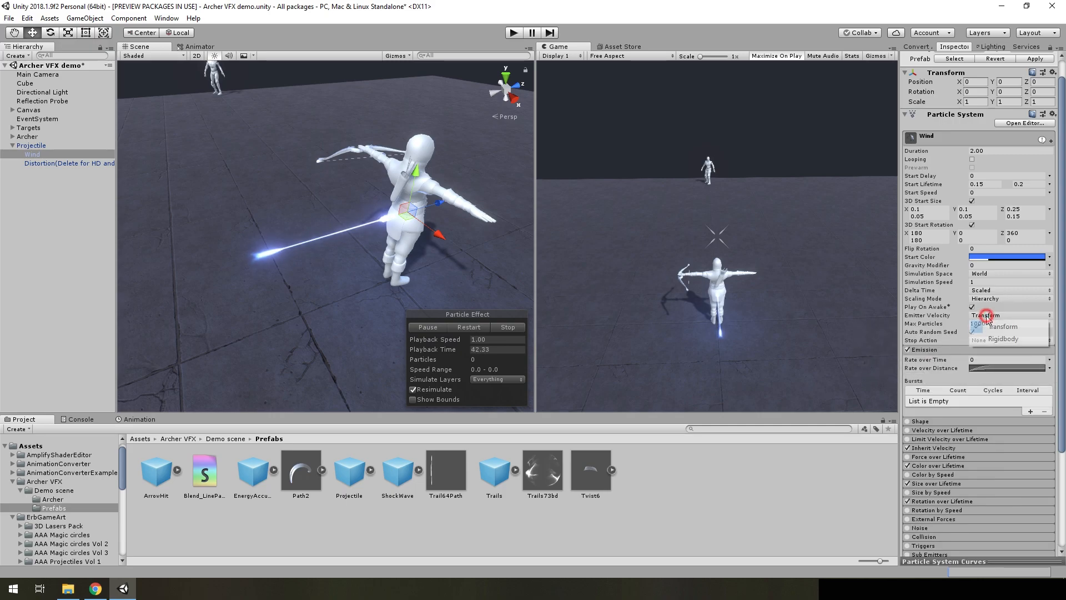
pyautogui.click(998, 332)
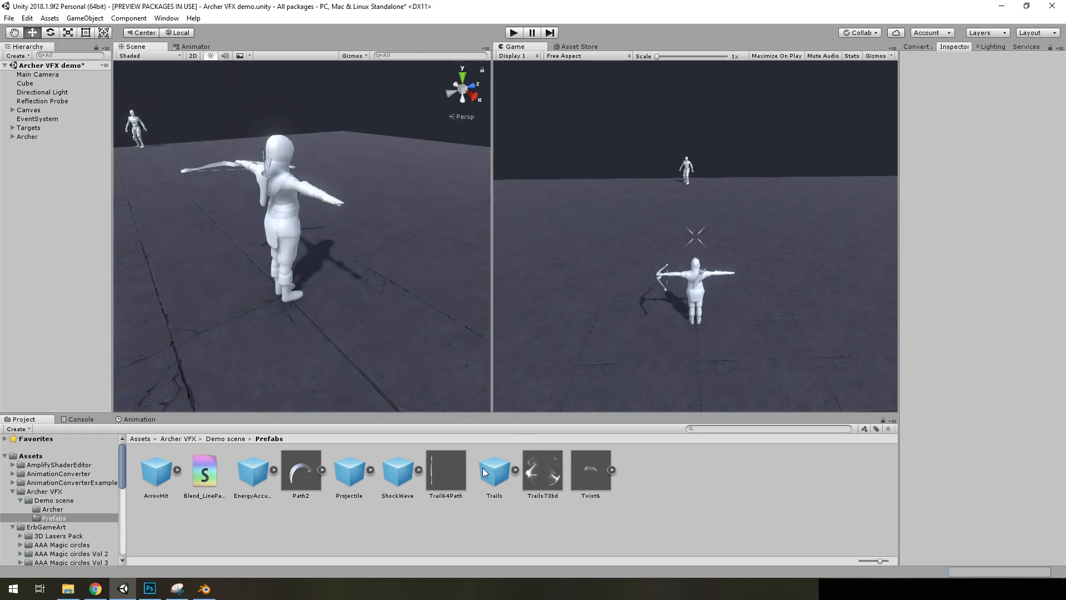
# Add the Trails prefab to the scene, expand it, and restart and pause its effect at about 1.19
pyautogui.moveTo(492, 481); pyautogui.dragTo(55, 262)
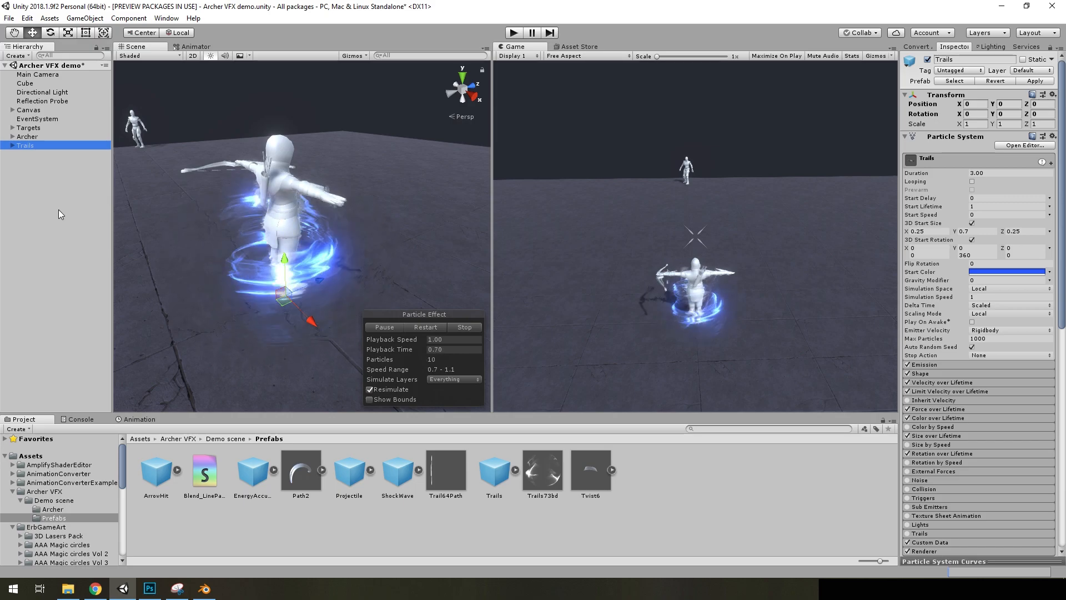
pyautogui.click(11, 146)
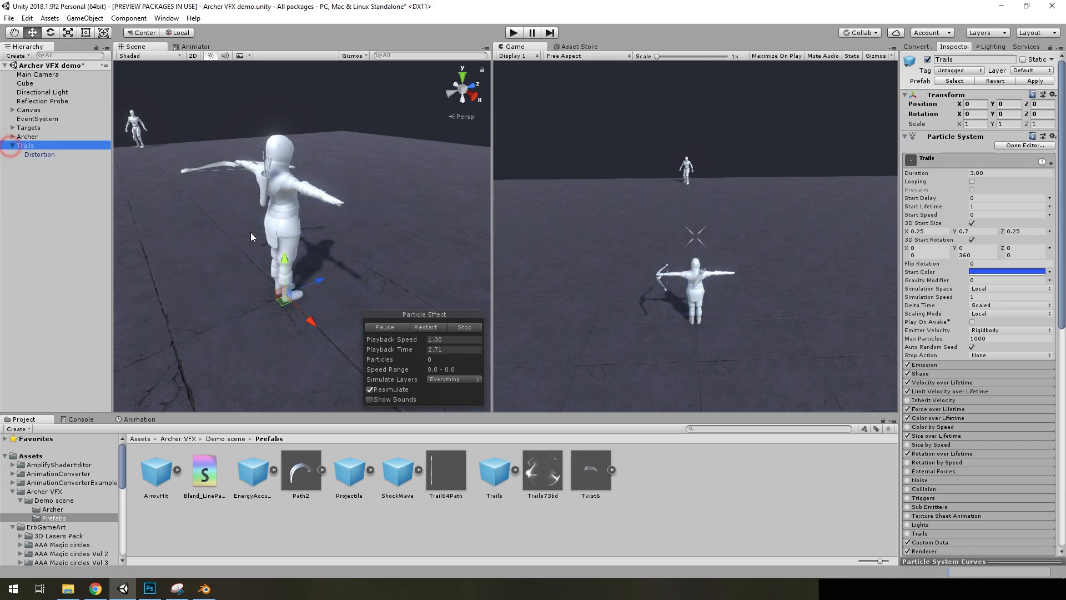
pyautogui.click(424, 327)
pyautogui.click(388, 327)
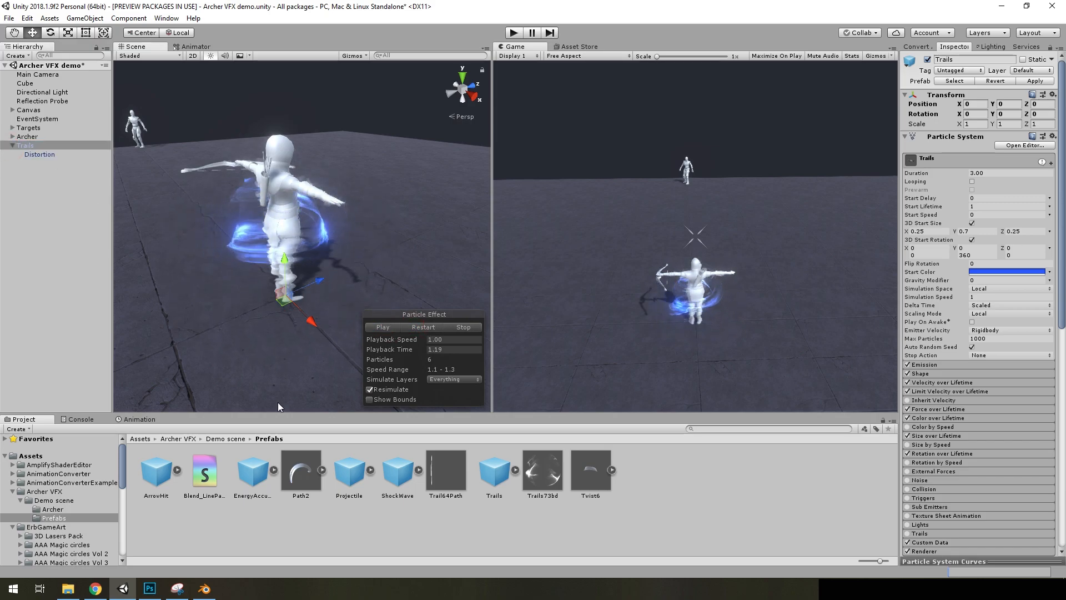
# Switch to Blender and add a plane mesh to the empty scene
pyautogui.click(205, 588)
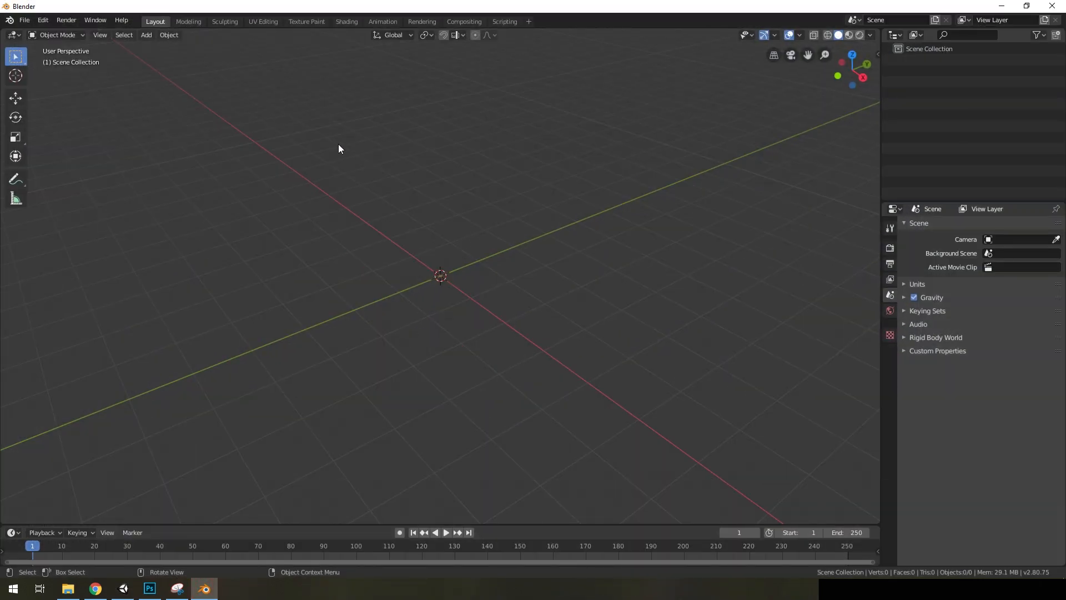
pyautogui.click(146, 35)
pyautogui.click(164, 47)
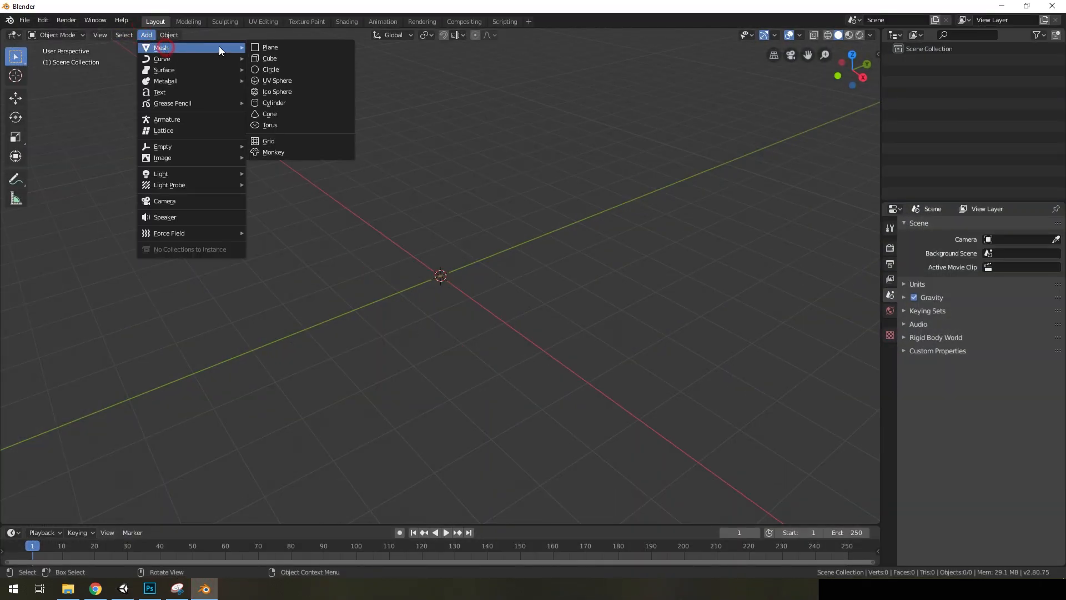
pyautogui.click(293, 48)
pyautogui.moveTo(407, 93); pyautogui.dragTo(509, 253, button='middle')
# Delete two vertices of the plane in Edit Mode to leave a single edge parallel to the X axis, and return to Object Mode
pyautogui.press('Tab')
pyautogui.scroll(4, 460, 271)
pyautogui.moveTo(446, 274)
pyautogui.mouseDown(button='middle')
pyautogui.moveTo(490, 288)
pyautogui.moveTo(529, 250)
pyautogui.moveTo(477, 262)
pyautogui.moveTo(488, 242)
pyautogui.mouseUp(button='middle')
pyautogui.click(582, 275)
pyautogui.press('x')
pyautogui.click(499, 252)
pyautogui.press('Tab')
pyautogui.moveTo(499, 293); pyautogui.dragTo(694, 264, button='middle')
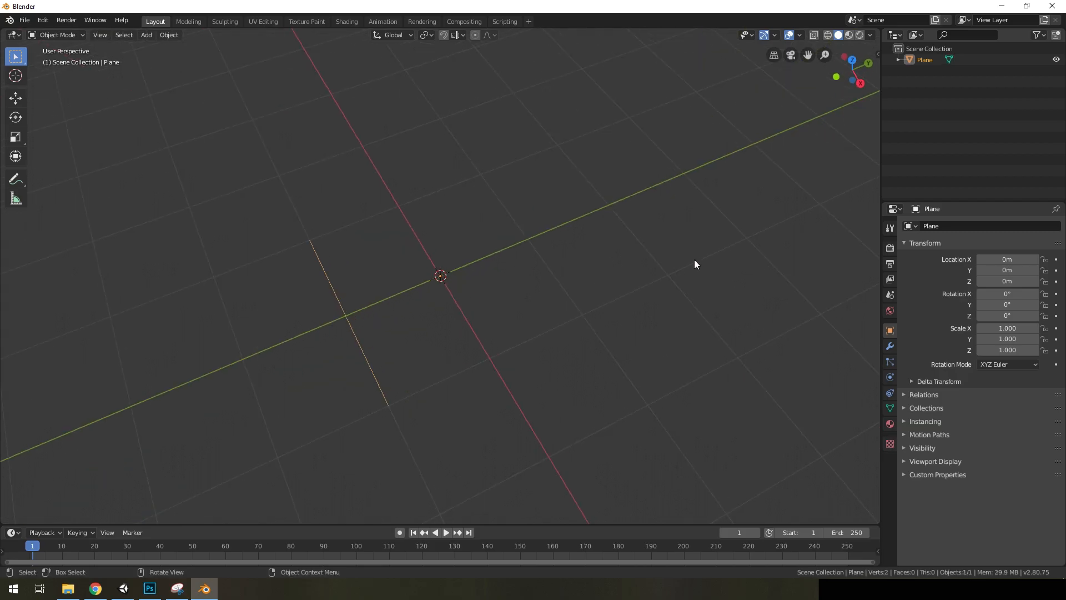
# Add a Screw modifier to the remaining edge and set its axis to X
pyautogui.click(891, 347)
pyautogui.click(944, 230)
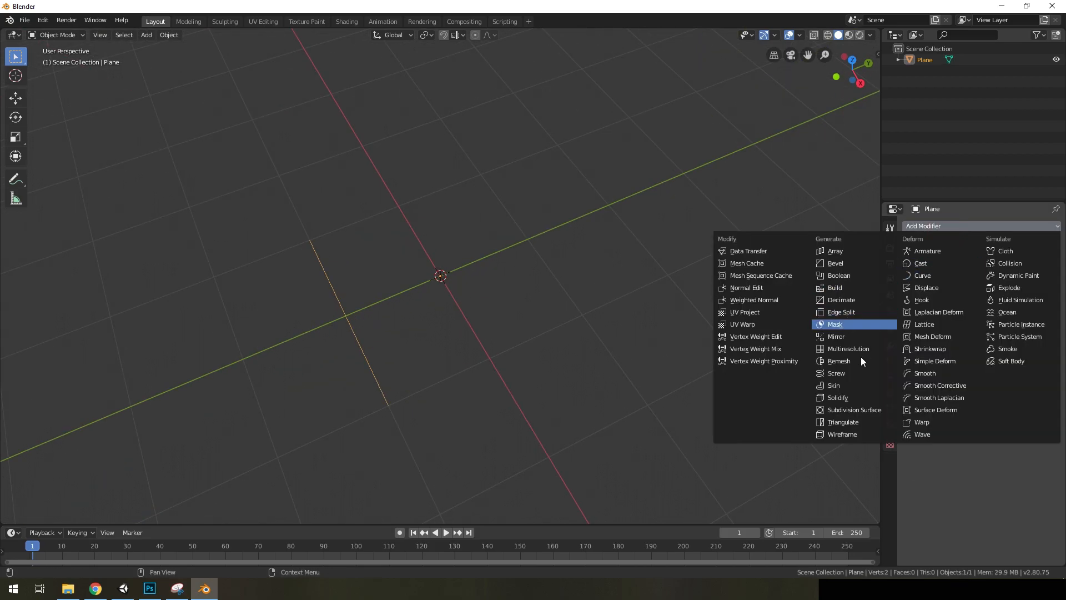
pyautogui.click(845, 376)
pyautogui.moveTo(588, 277); pyautogui.dragTo(550, 238, button='middle')
pyautogui.click(942, 276)
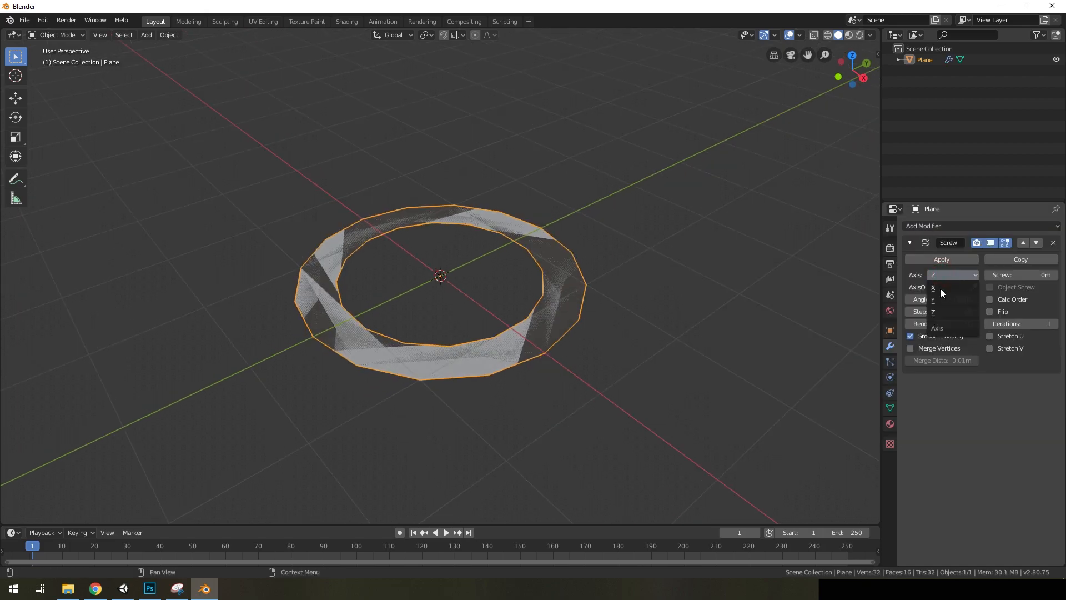
pyautogui.click(935, 291)
pyautogui.moveTo(852, 291); pyautogui.dragTo(503, 289, button='middle')
pyautogui.moveTo(804, 300); pyautogui.dragTo(538, 288, button='middle')
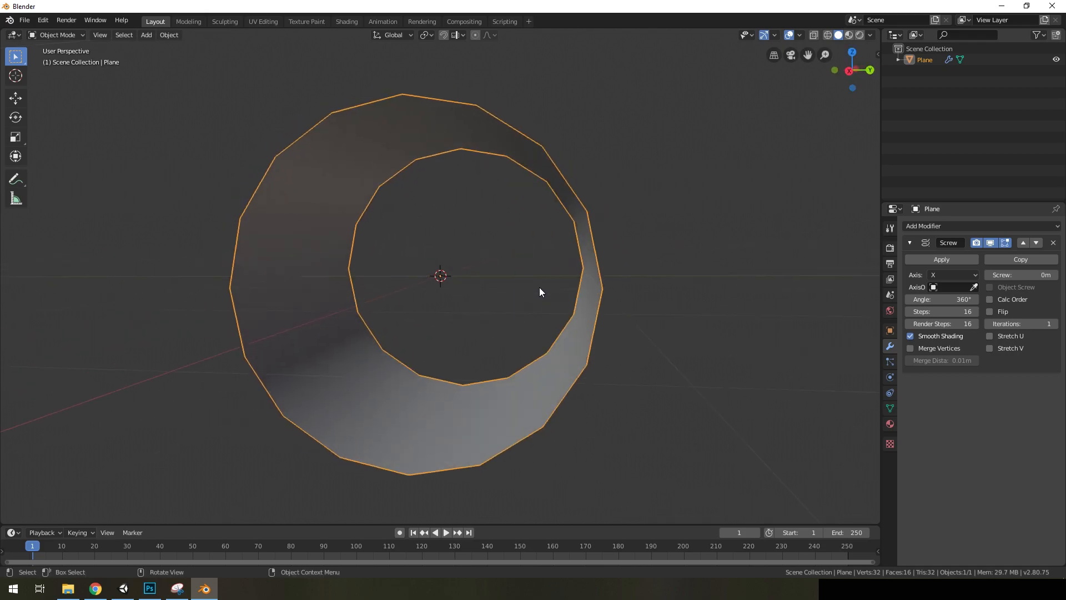
# Set the Screw modifier's Steps to 30
pyautogui.click(937, 312)
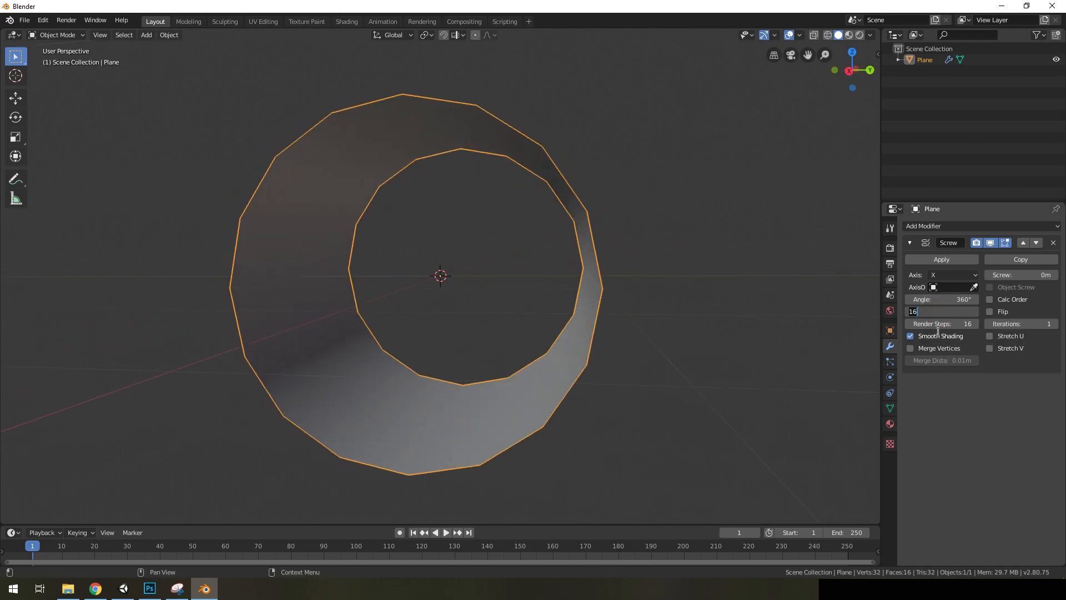
pyautogui.write('30')
pyautogui.press('Return')
pyautogui.moveTo(686, 336); pyautogui.dragTo(684, 313, button='middle')
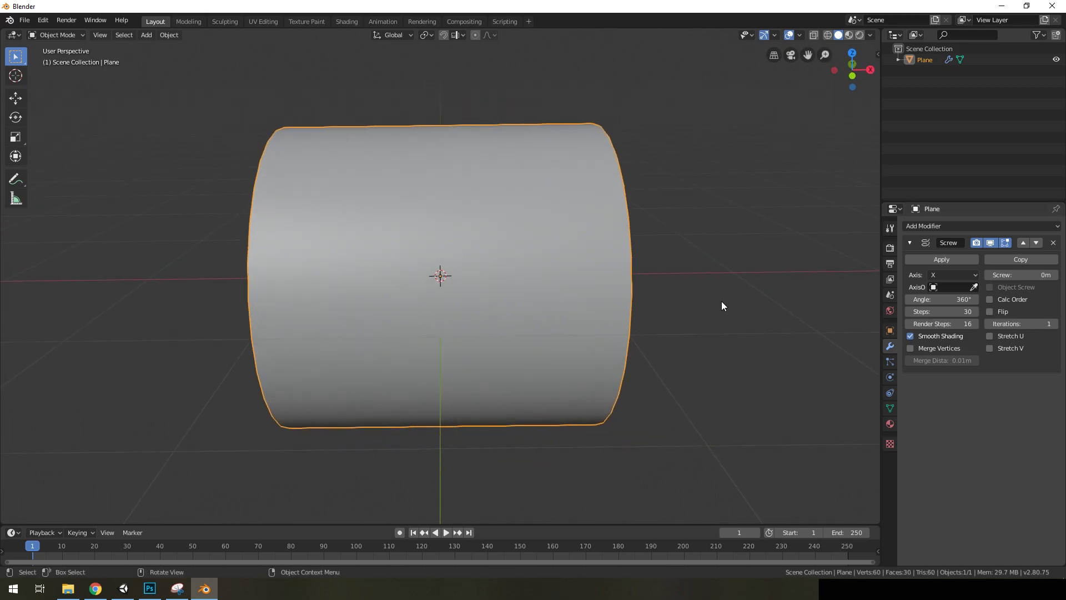
# Try a 1 m Screw offset along the axis, and set it to 0.8 m
pyautogui.moveTo(1021, 274); pyautogui.dragTo(1060, 275)
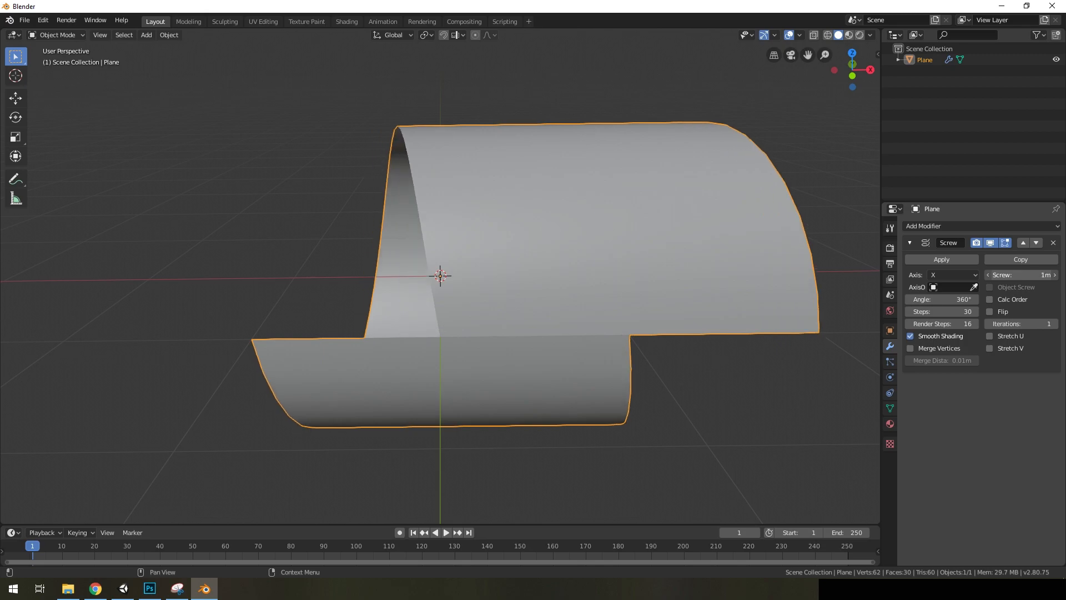
pyautogui.moveTo(660, 292); pyautogui.dragTo(598, 338, button='middle')
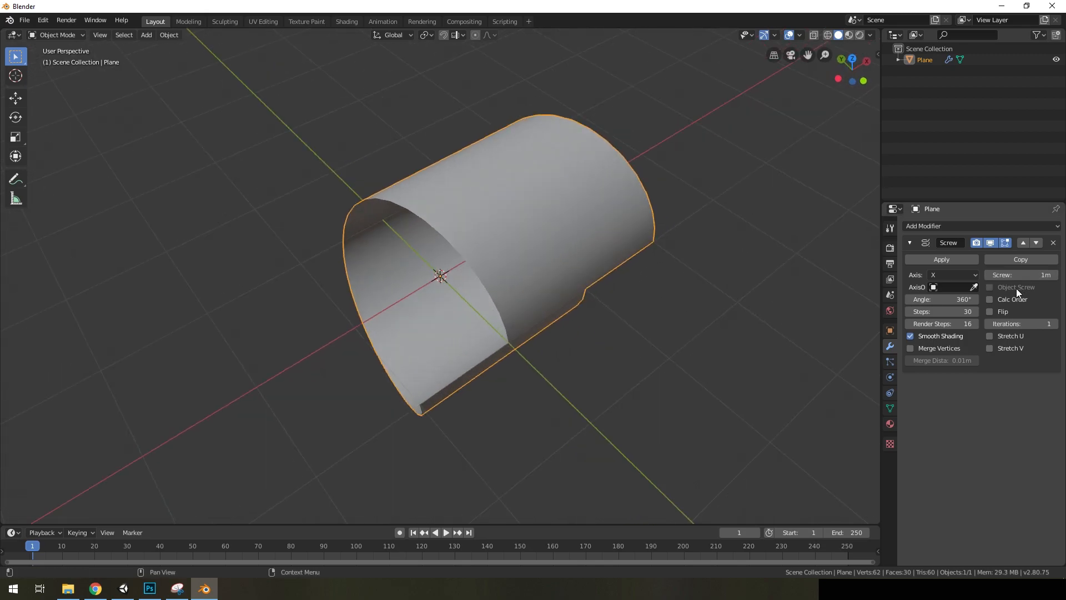
pyautogui.moveTo(1021, 275); pyautogui.dragTo(1010, 275)
pyautogui.moveTo(533, 228); pyautogui.dragTo(524, 355, button='middle')
# Move one end vertex of the profile edge outward in Edit Mode to flare the spiral surface into a cone
pyautogui.moveTo(555, 446); pyautogui.dragTo(539, 362, button='middle')
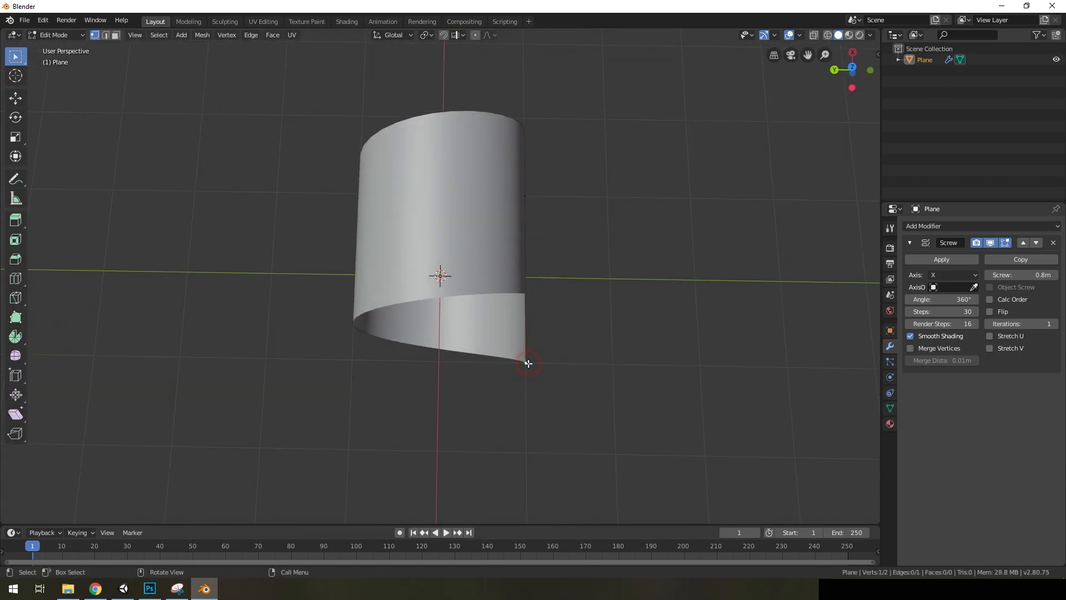
pyautogui.moveTo(566, 356); pyautogui.dragTo(554, 323, button='middle')
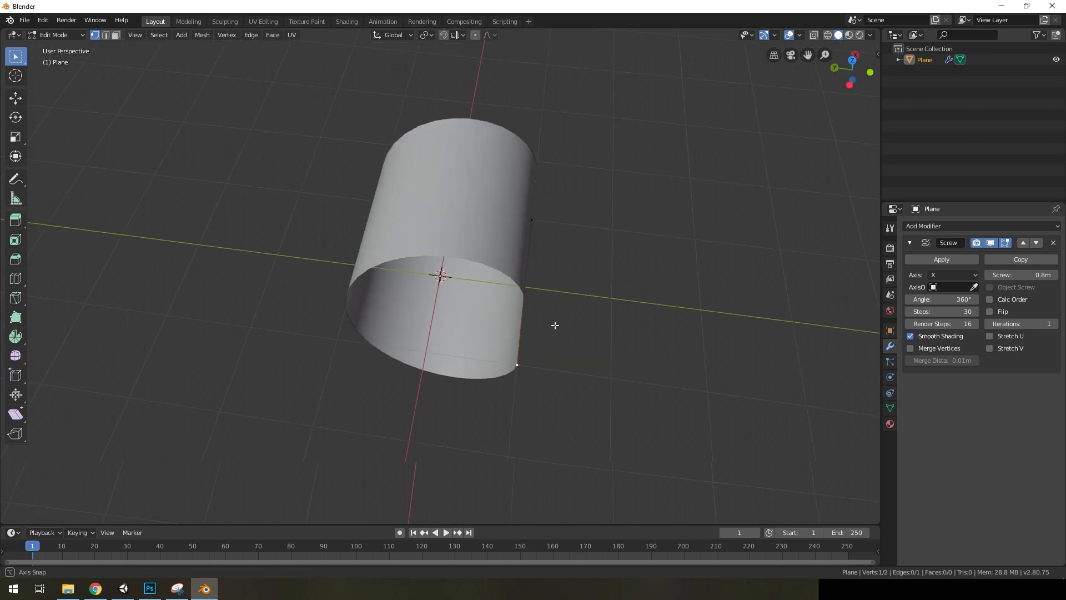
pyautogui.click(16, 97)
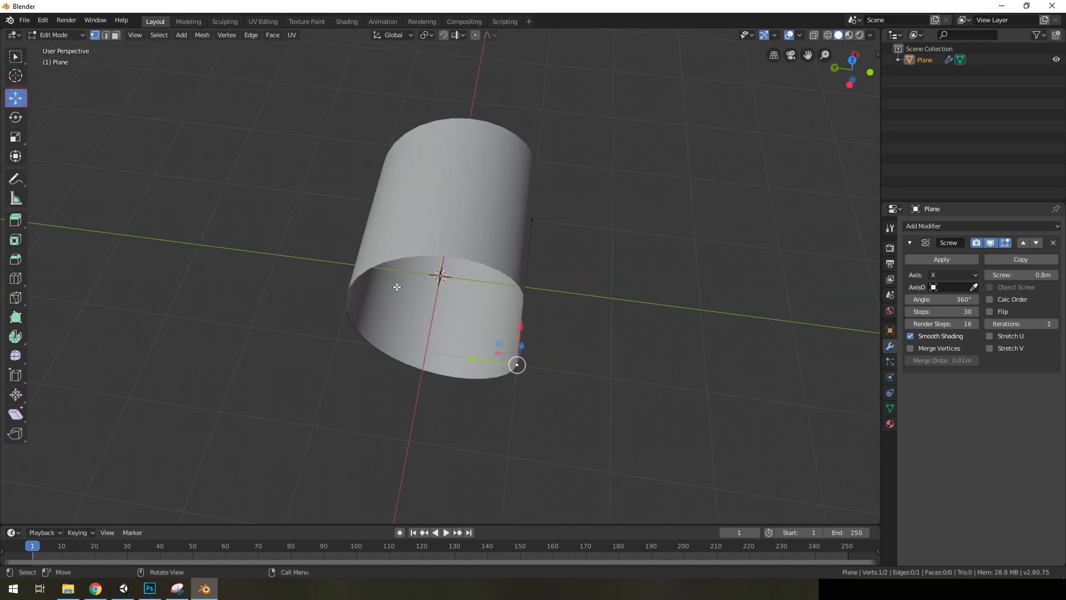
pyautogui.moveTo(517, 365); pyautogui.dragTo(561, 374)
pyautogui.moveTo(561, 374); pyautogui.dragTo(535, 400, button='middle')
pyautogui.moveTo(507, 404); pyautogui.dragTo(516, 406)
pyautogui.moveTo(566, 355); pyautogui.dragTo(622, 315, button='middle')
# Add a loop cut with two evenly spaced vertices to the profile edge
pyautogui.hotkey('ctrl', 'r')
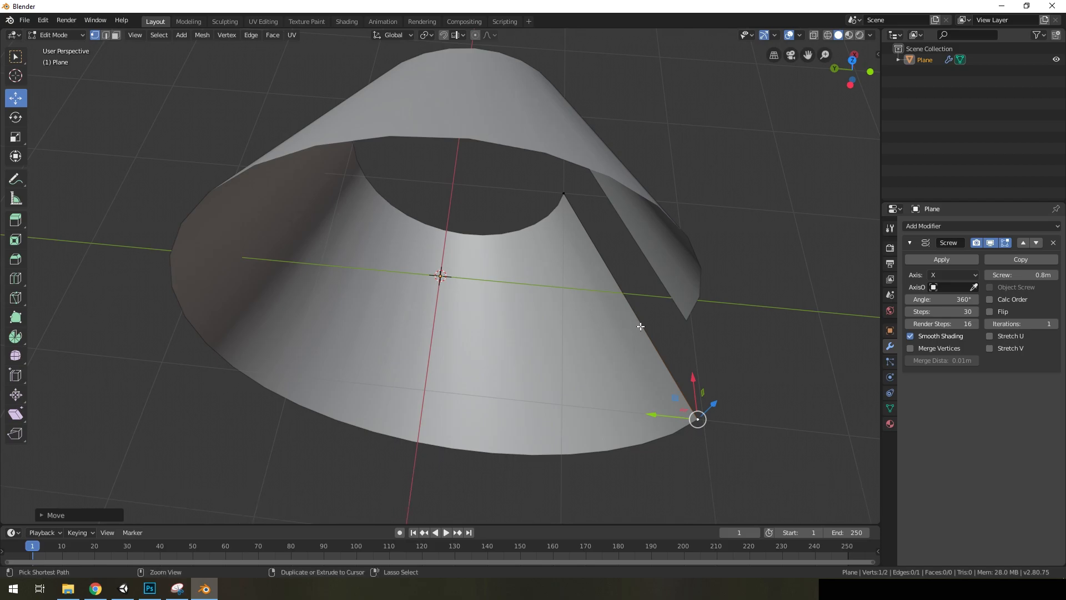
pyautogui.scroll(1, 640, 324)
pyautogui.click(640, 325)
pyautogui.rightClick(640, 325)
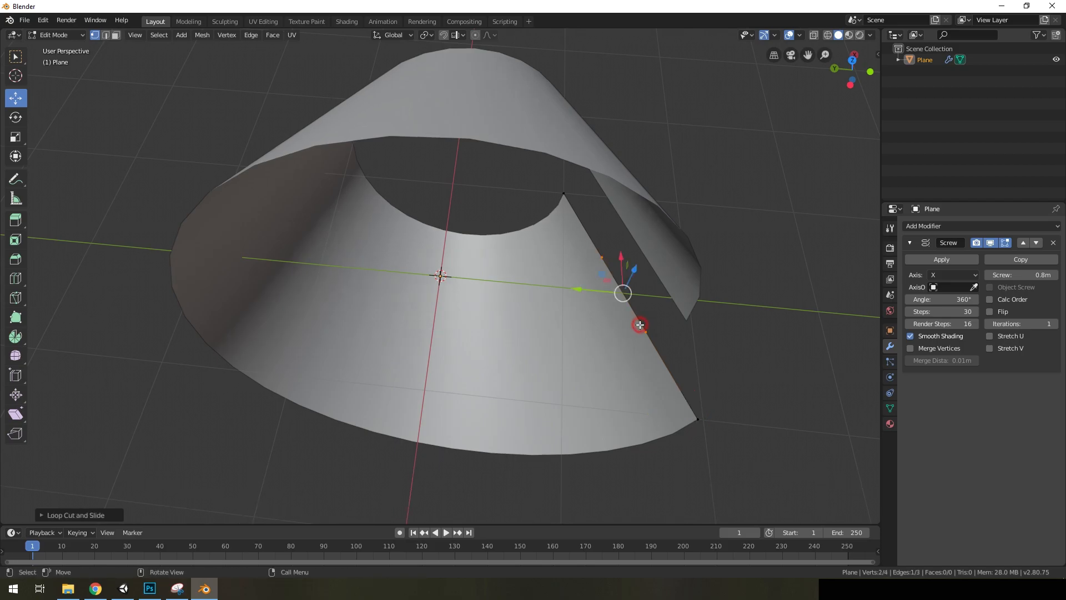
# Move the two inserted profile vertices inward to bend the surface into a bell-like curve
pyautogui.click(603, 253)
pyautogui.moveTo(565, 259); pyautogui.dragTo(580, 233)
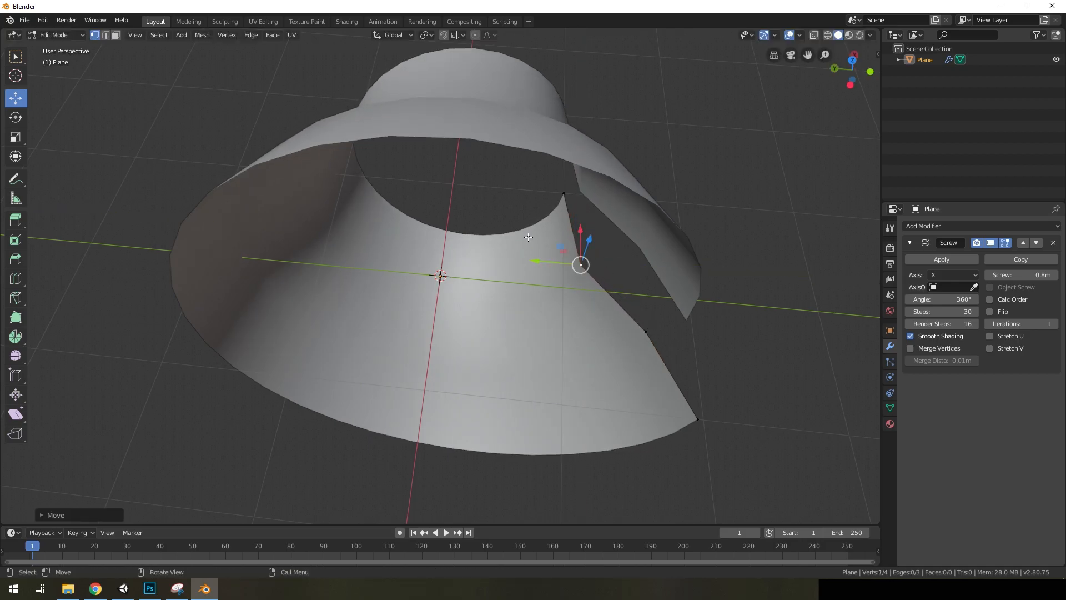
pyautogui.click(645, 329)
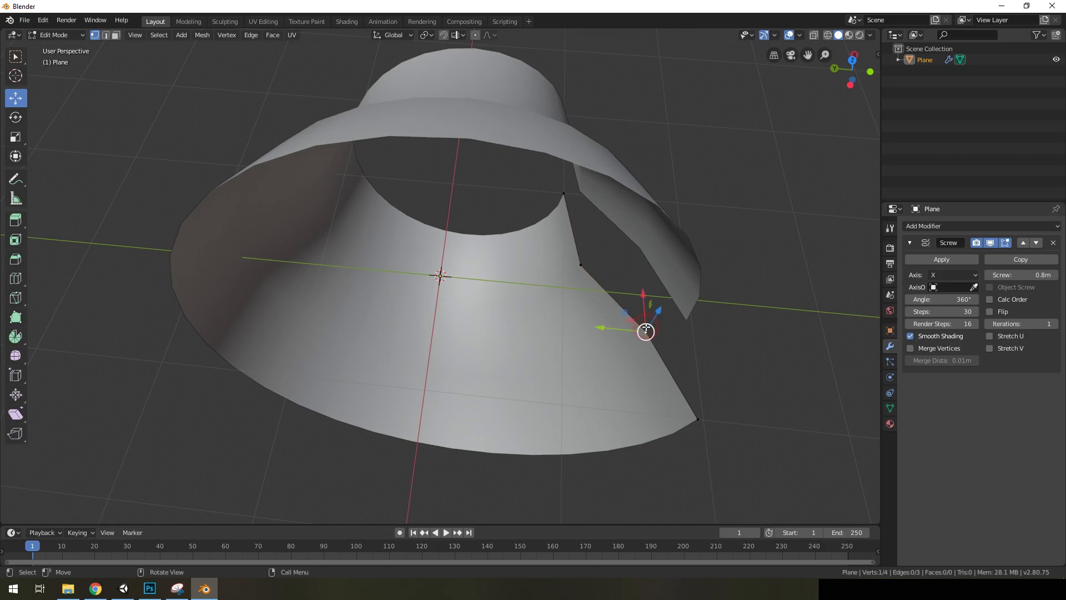
pyautogui.moveTo(640, 296); pyautogui.dragTo(647, 320)
pyautogui.moveTo(605, 350); pyautogui.dragTo(589, 353)
pyautogui.moveTo(589, 353); pyautogui.dragTo(614, 336, button='middle')
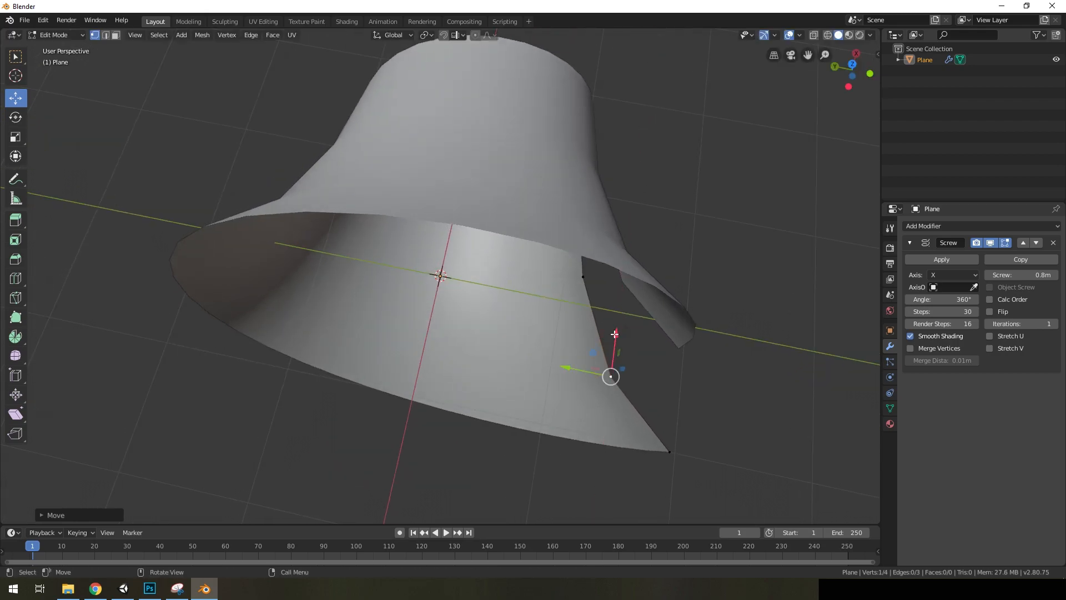
# Add one more vertex in the profile's middle segment, shift it along Y to smooth the curve, and leave Edit Mode
pyautogui.press('e')
pyautogui.press('y')
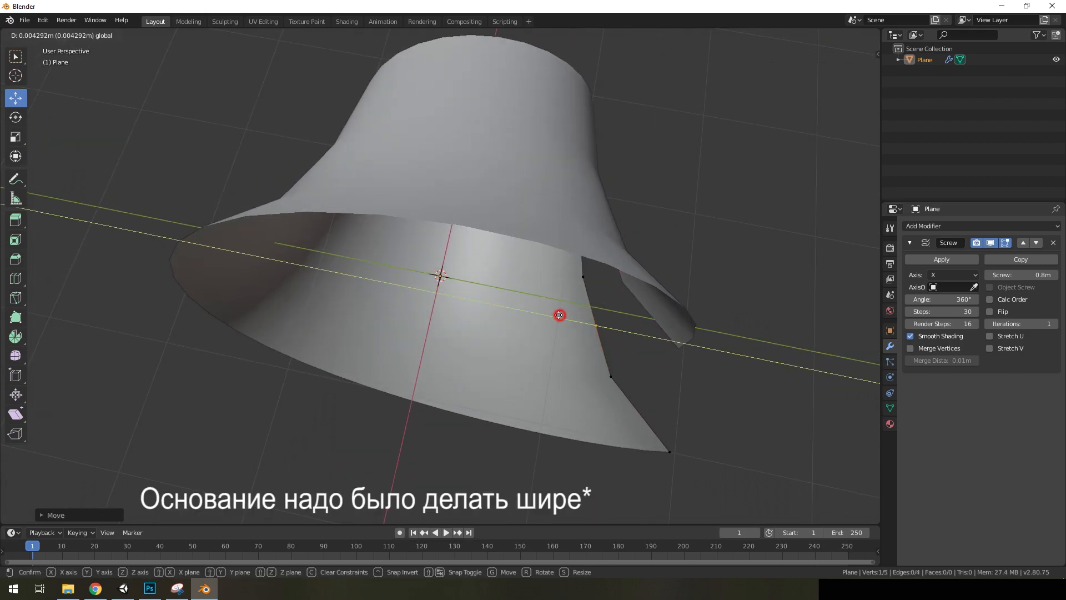
pyautogui.click(551, 315)
pyautogui.moveTo(631, 338); pyautogui.dragTo(645, 287, button='middle')
pyautogui.moveTo(495, 288); pyautogui.dragTo(533, 279, button='middle')
pyautogui.press('Tab')
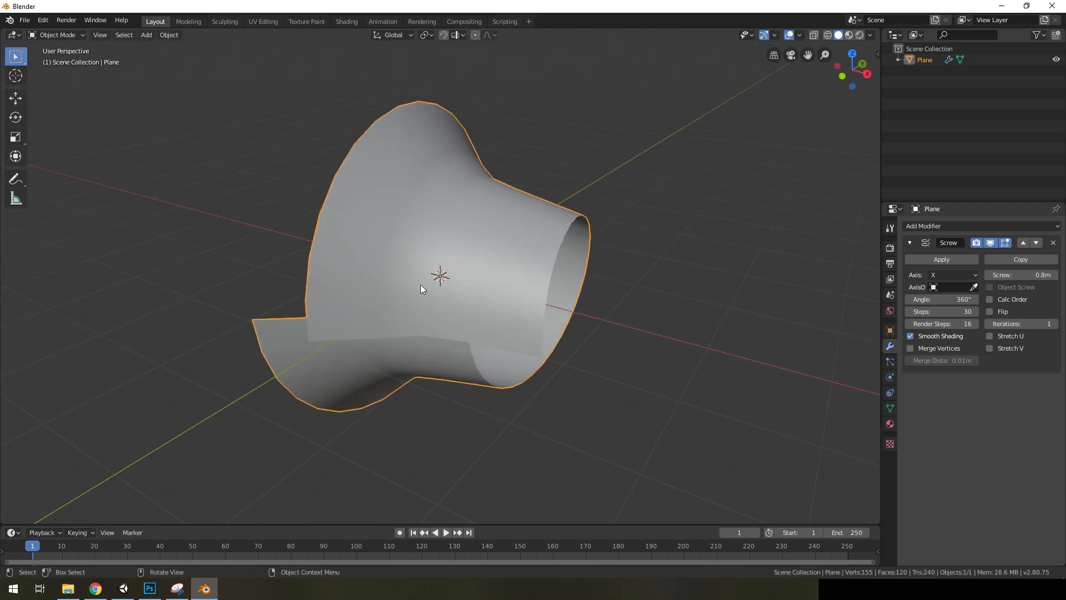
# Apply the Screw modifier to turn the spiral into real geometry
pyautogui.moveTo(421, 284); pyautogui.dragTo(504, 257, button='middle')
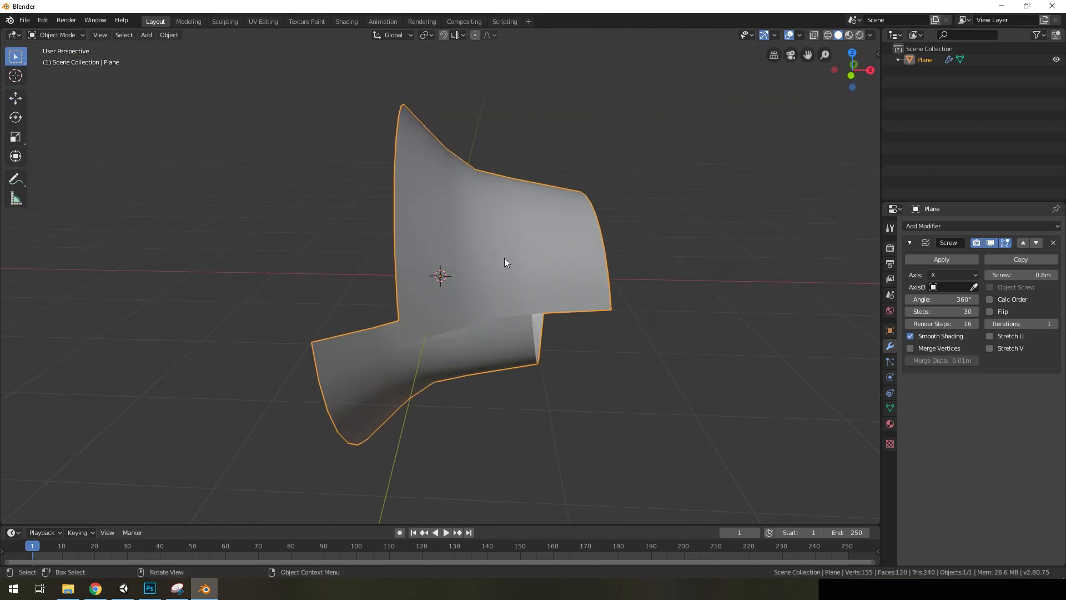
pyautogui.click(944, 259)
pyautogui.moveTo(604, 294); pyautogui.dragTo(678, 310, button='middle')
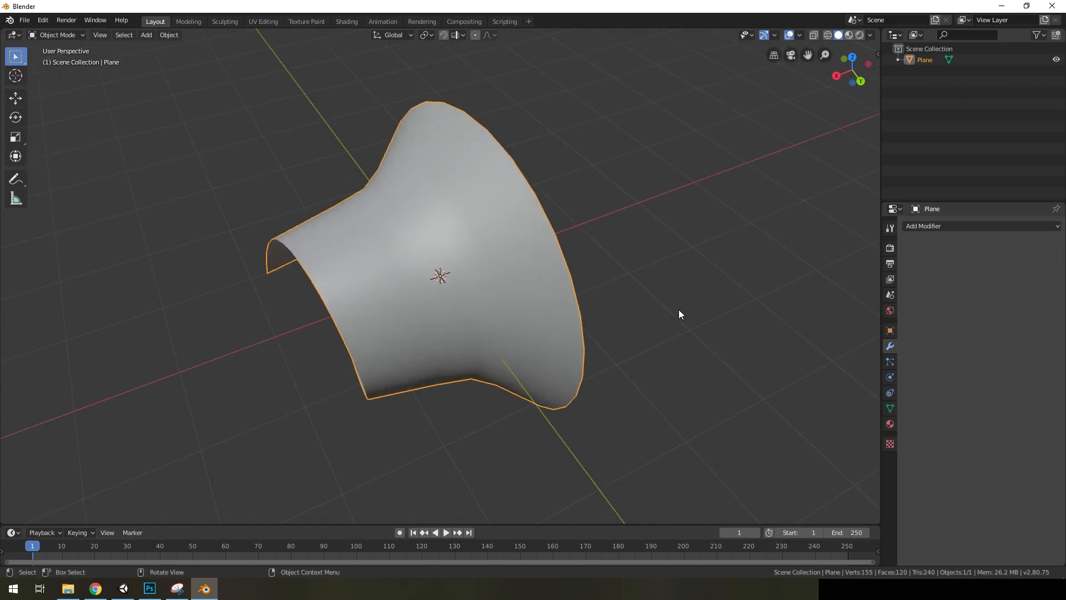
# Rotate the mesh -90° about the global Y axis to stand it upright
pyautogui.press('r')
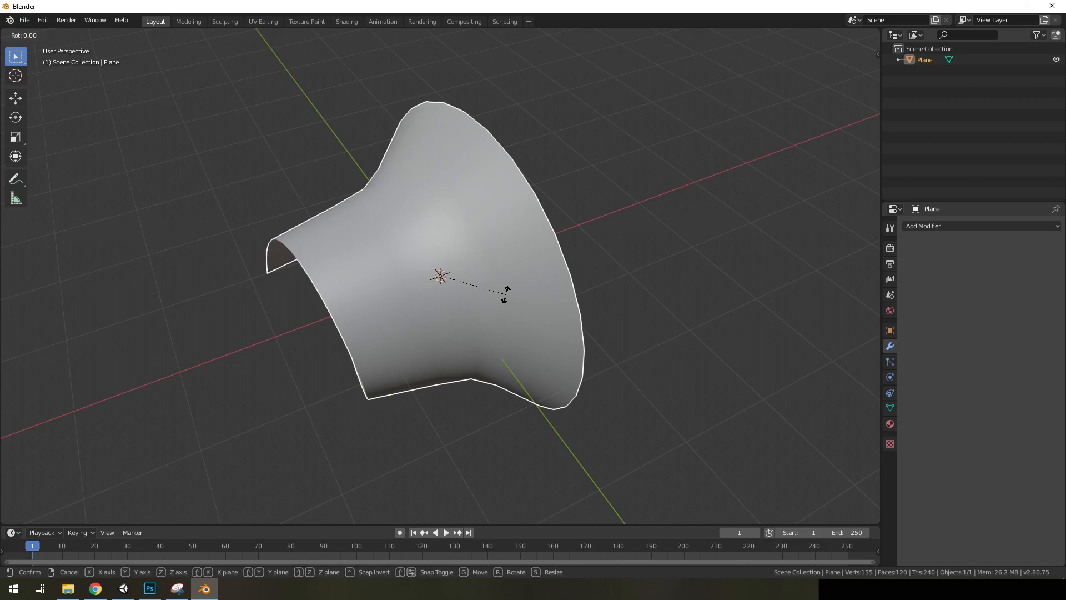
pyautogui.write('y')
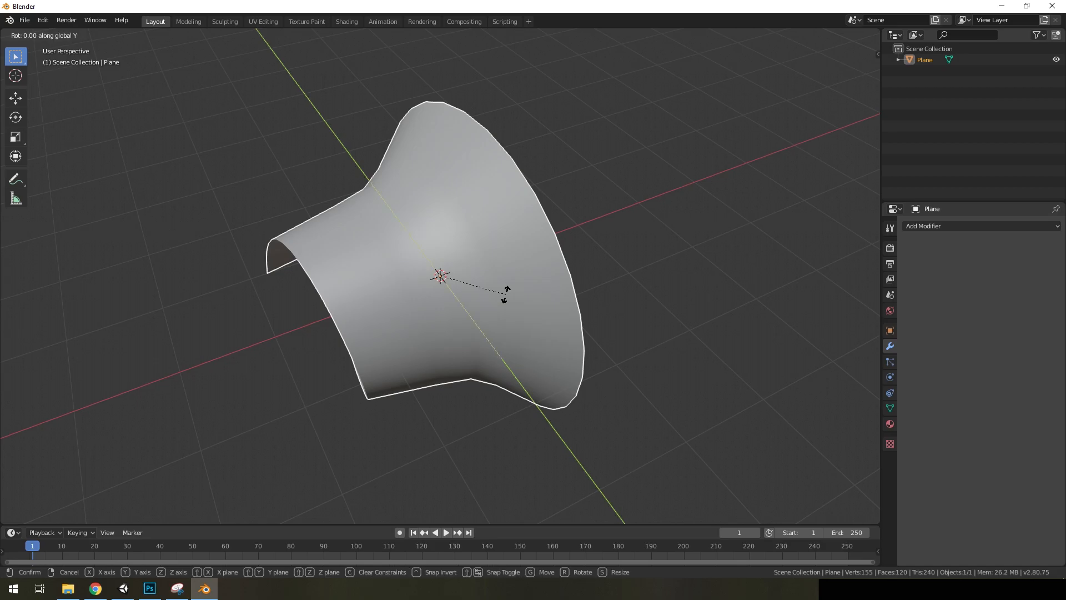
pyautogui.write('90')
pyautogui.press('BackSpace')
pyautogui.press('BackSpace')
pyautogui.write('-90')
pyautogui.press('Return')
pyautogui.moveTo(451, 321); pyautogui.dragTo(538, 311, button='middle')
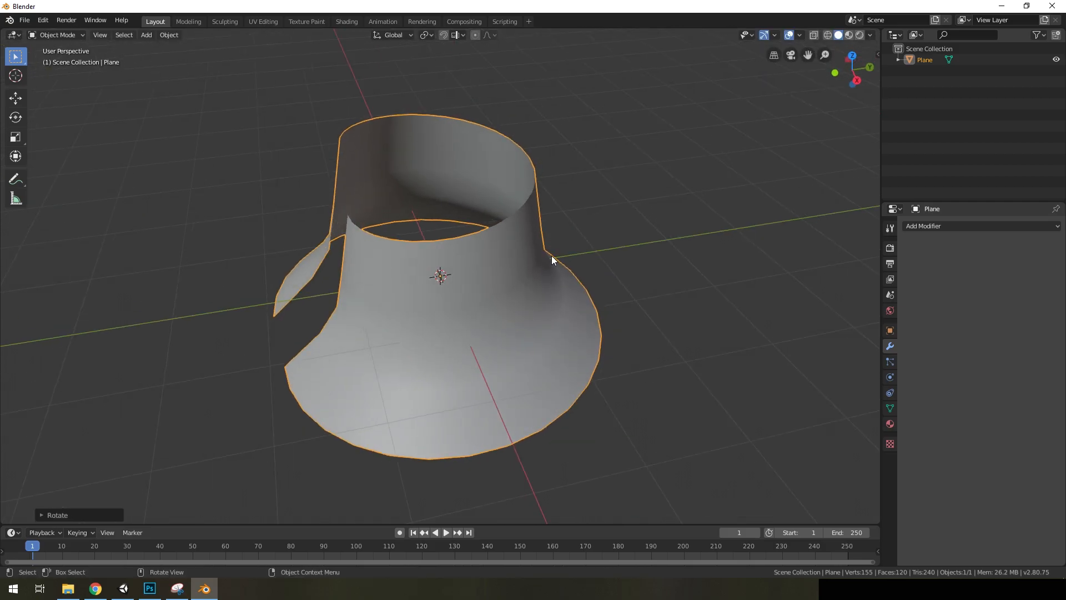
pyautogui.moveTo(378, 284); pyautogui.dragTo(460, 253, button='middle')
# Show the object's Transform values, rotate the mesh -90° about the global X axis, and apply its rotation and scale
pyautogui.click(879, 54)
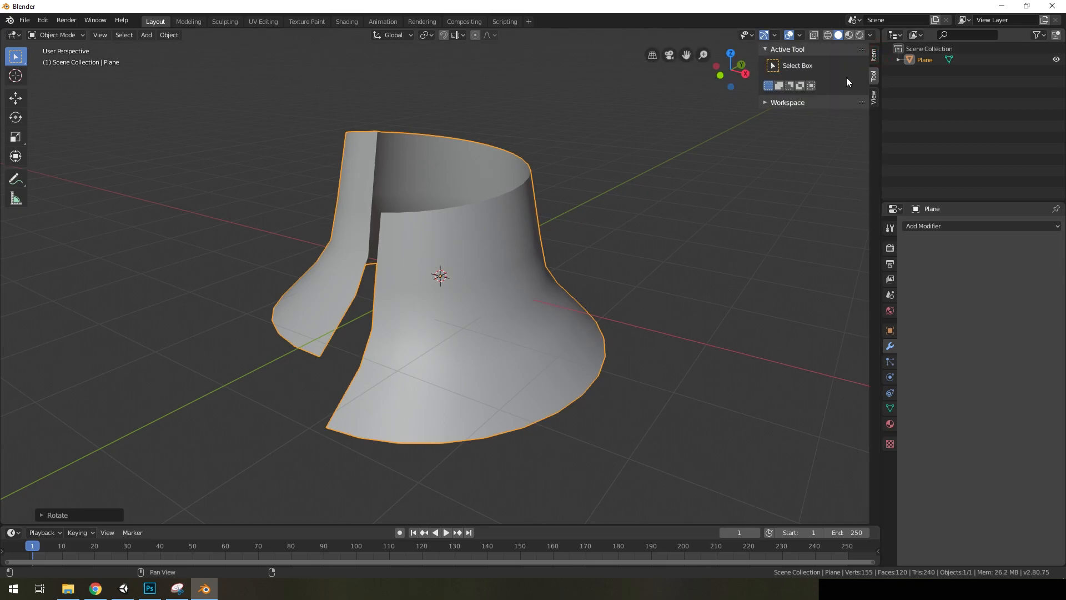
pyautogui.click(873, 59)
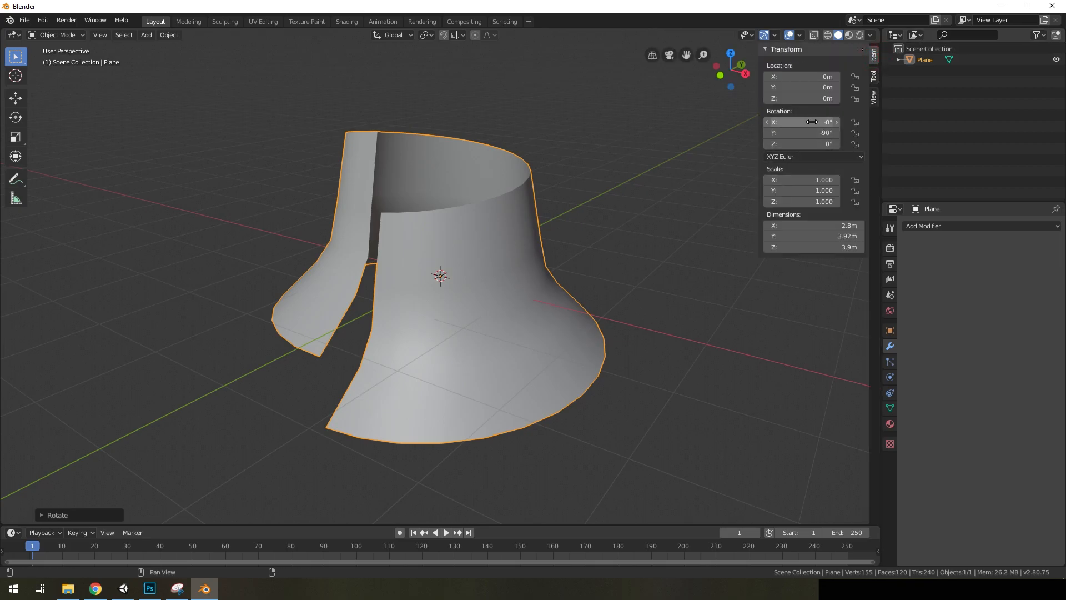
pyautogui.moveTo(466, 225); pyautogui.dragTo(541, 223, button='middle')
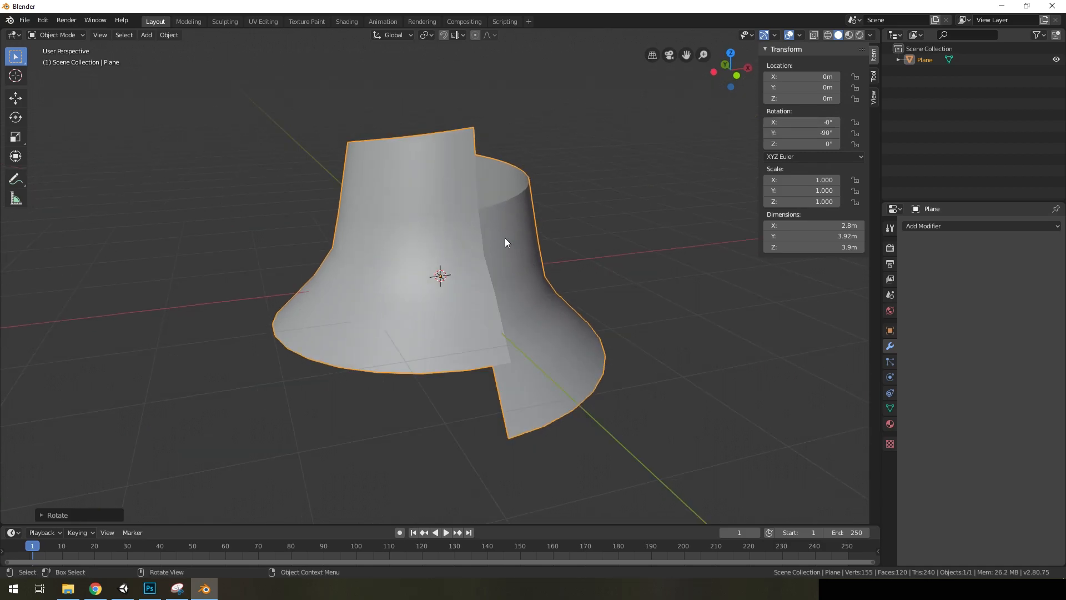
pyautogui.write('rx')
pyautogui.write('90')
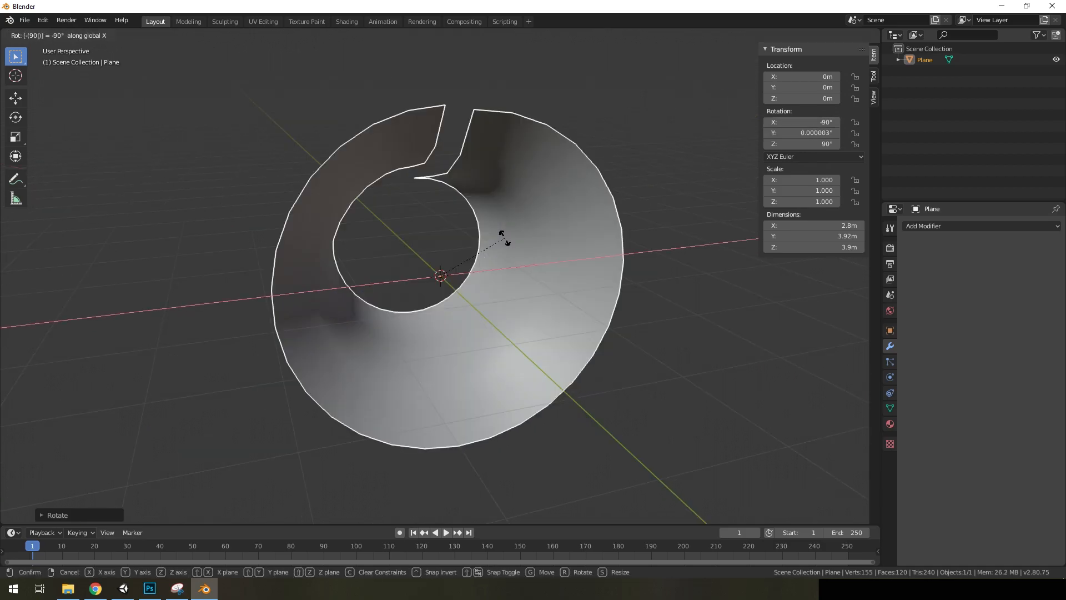
pyautogui.press('Return')
pyautogui.moveTo(502, 233); pyautogui.dragTo(489, 310, button='middle')
pyautogui.hotkey('ctrl', 'a')
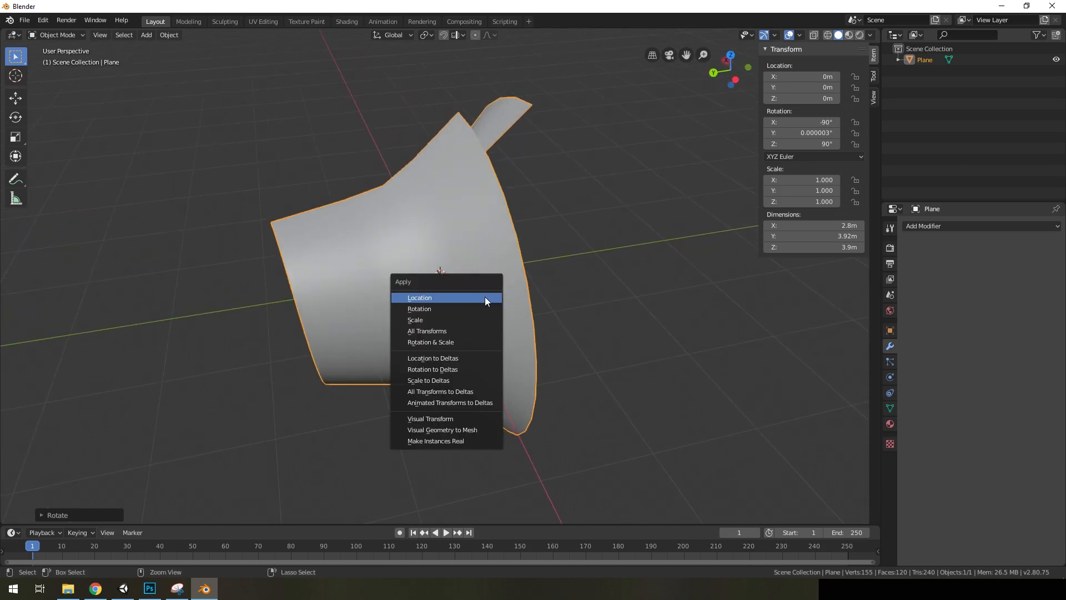
pyautogui.click(445, 342)
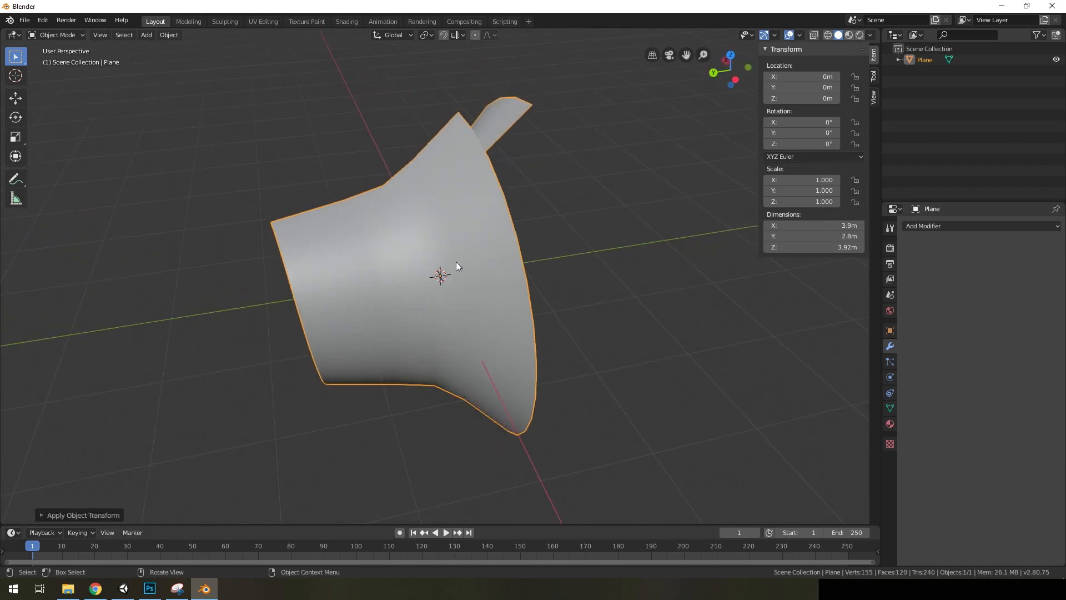
# Rotate the mesh 90° about X to stand it upright again for use in Unity
pyautogui.write('rx90')
pyautogui.press('Return')
pyautogui.moveTo(456, 266); pyautogui.dragTo(676, 218, button='middle')
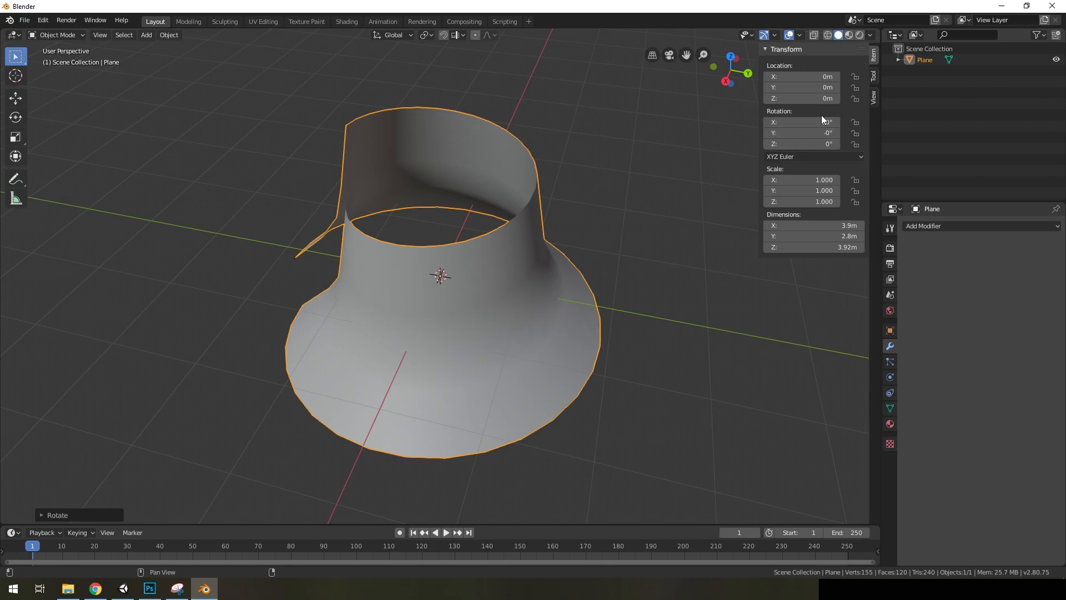
pyautogui.moveTo(541, 258); pyautogui.dragTo(631, 210, button='middle')
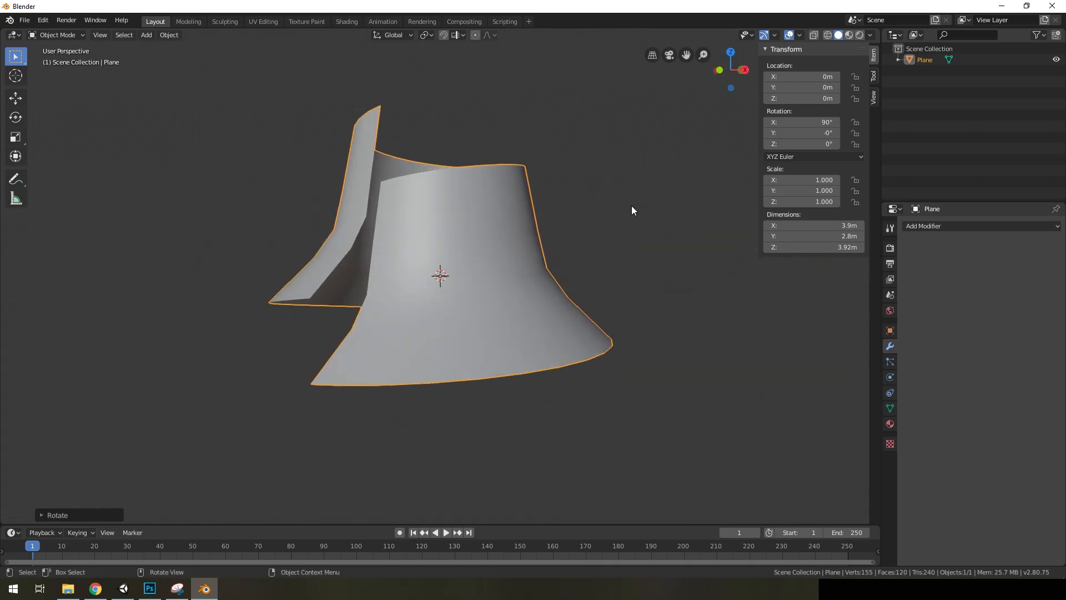
pyautogui.moveTo(554, 226); pyautogui.dragTo(485, 245, button='middle')
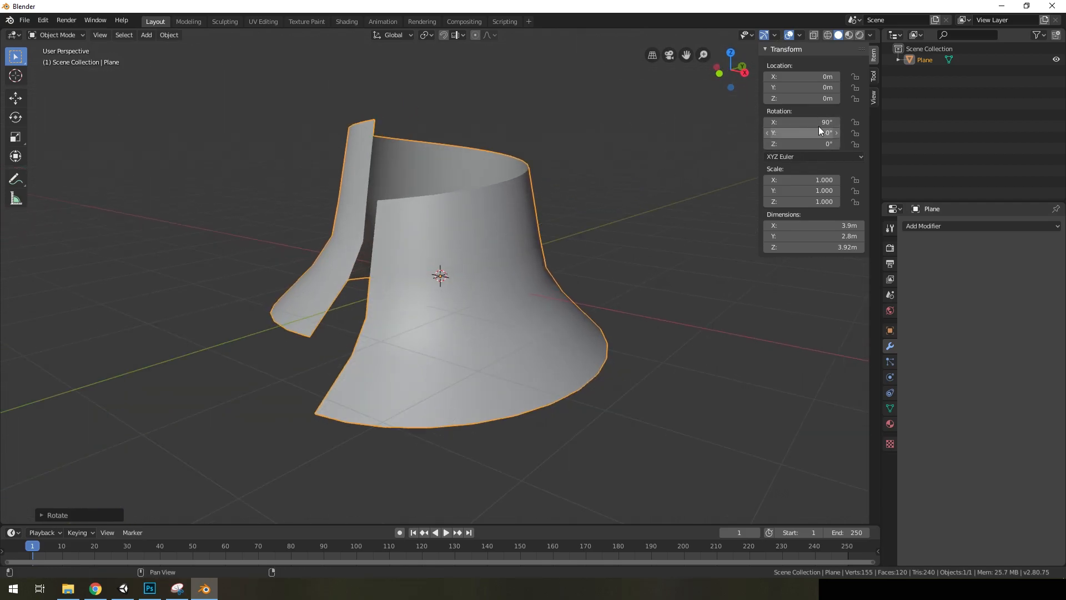
# Switch to Unity and examine the Model import settings of the Twist6 mesh
pyautogui.click(123, 588)
pyautogui.click(591, 471)
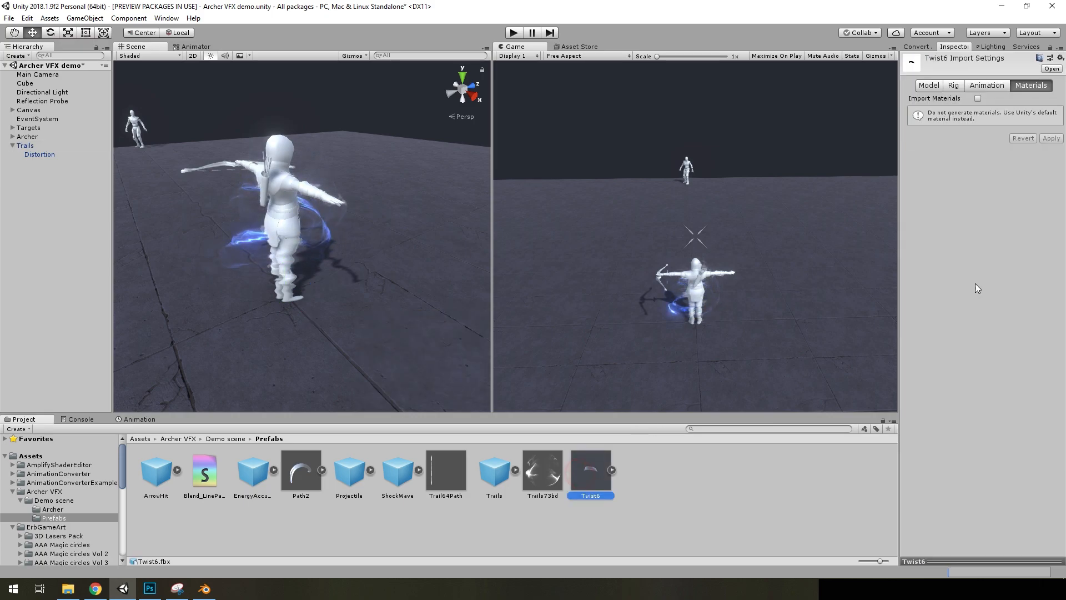
pyautogui.click(934, 85)
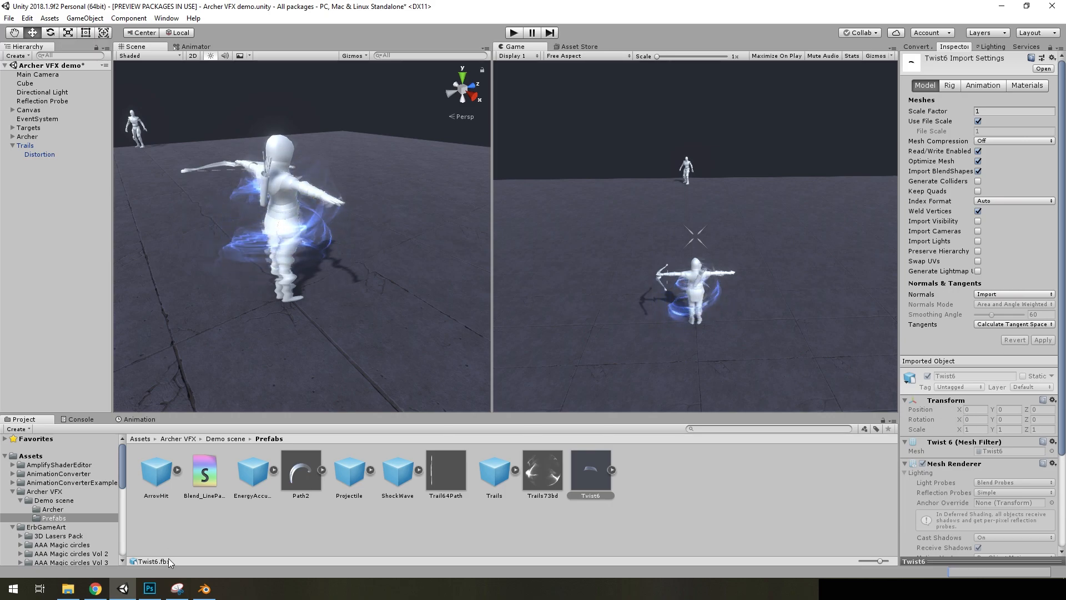
# Return to Blender and display the UVs of the whole mesh in the UV Editing workspace
pyautogui.click(204, 588)
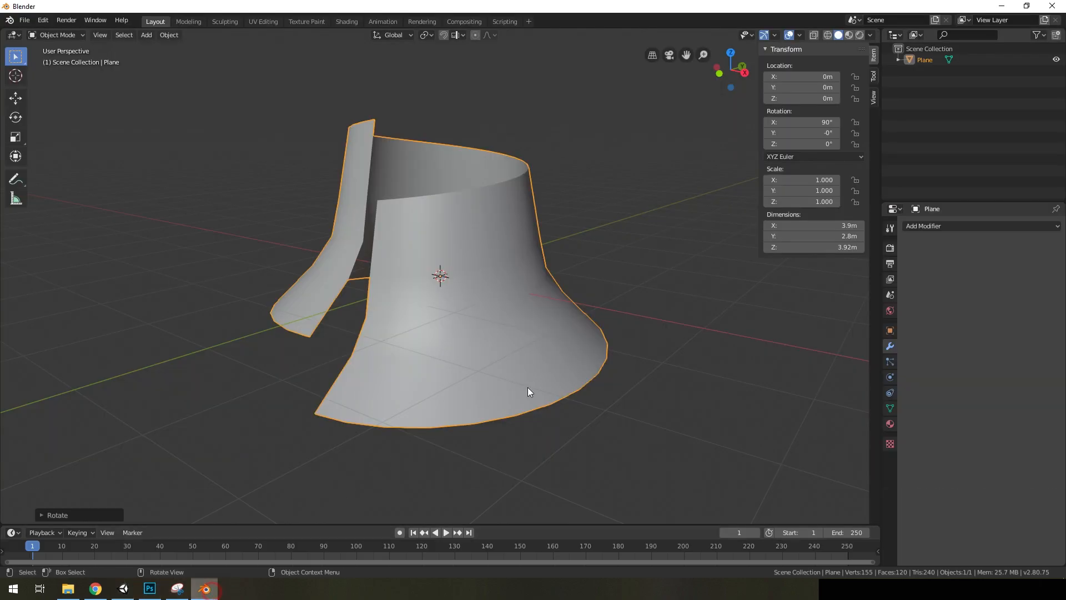
pyautogui.moveTo(464, 212); pyautogui.dragTo(464, 215, button='middle')
pyautogui.press('Tab')
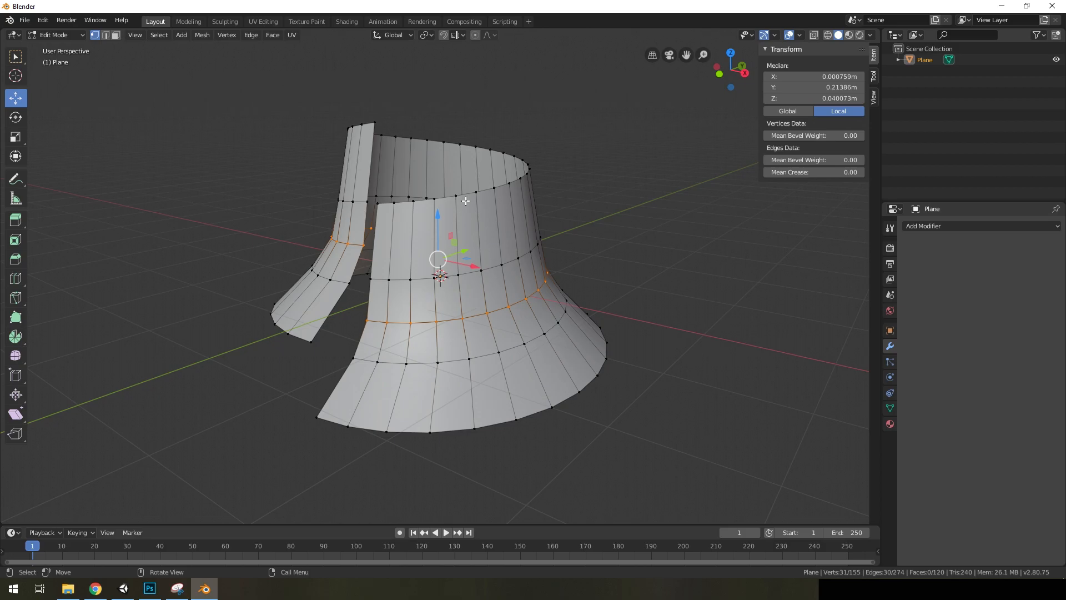
pyautogui.press('a')
pyautogui.click(263, 22)
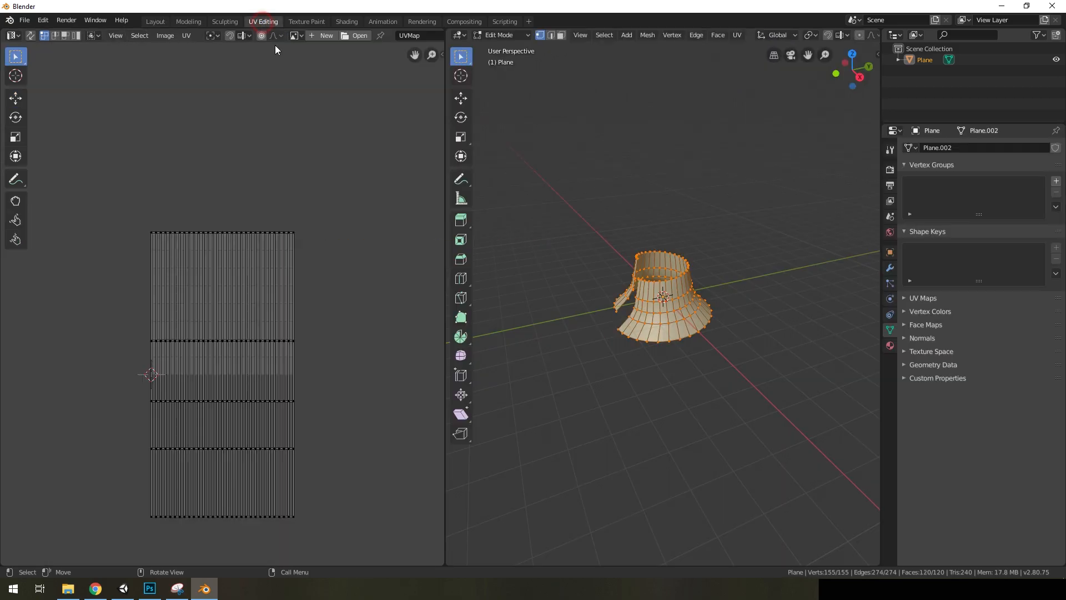
pyautogui.scroll(1, 235, 405)
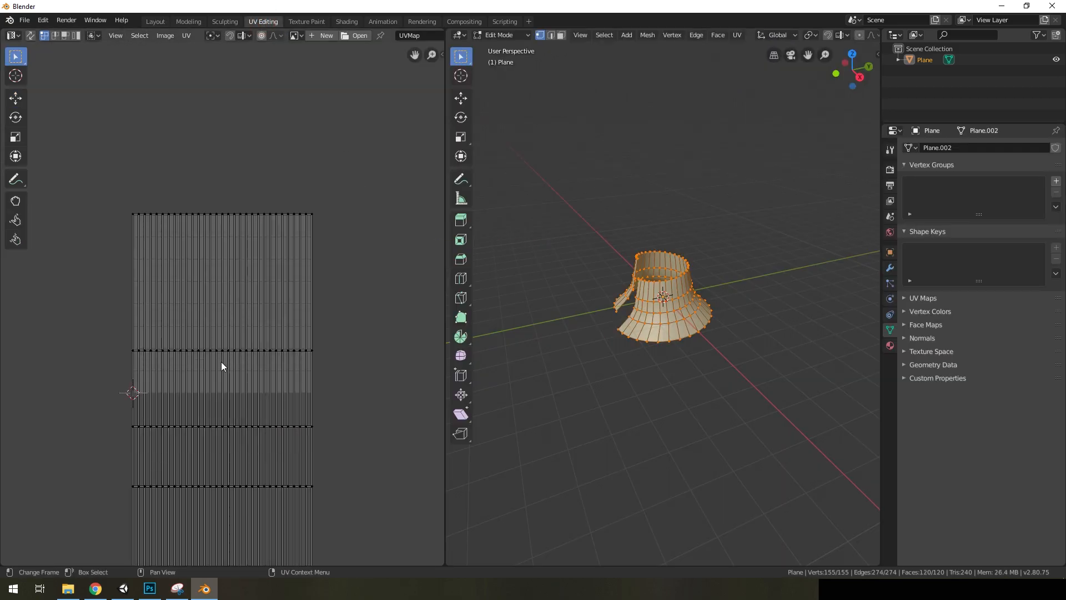
pyautogui.scroll(-1, 234, 355)
# Move the second UV row from the top up along Y to about 0.8 of the UV square's height
pyautogui.keyDown('alt'); pyautogui.click(248, 314); pyautogui.keyUp('alt')
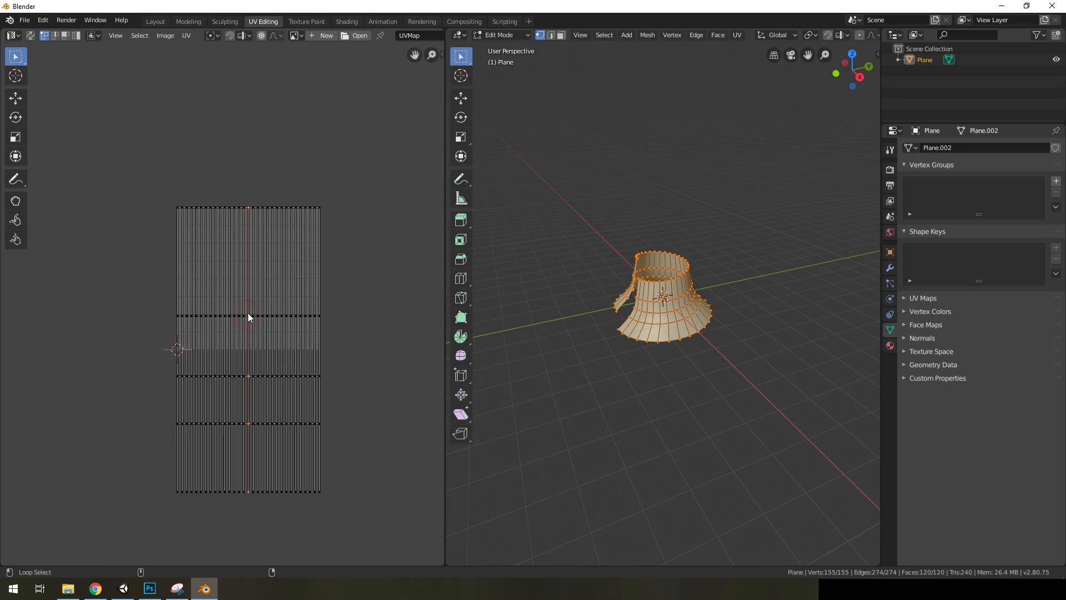
pyautogui.scroll(2, 250, 328)
pyautogui.keyDown('alt'); pyautogui.click(258, 329); pyautogui.keyUp('alt')
pyautogui.press('g')
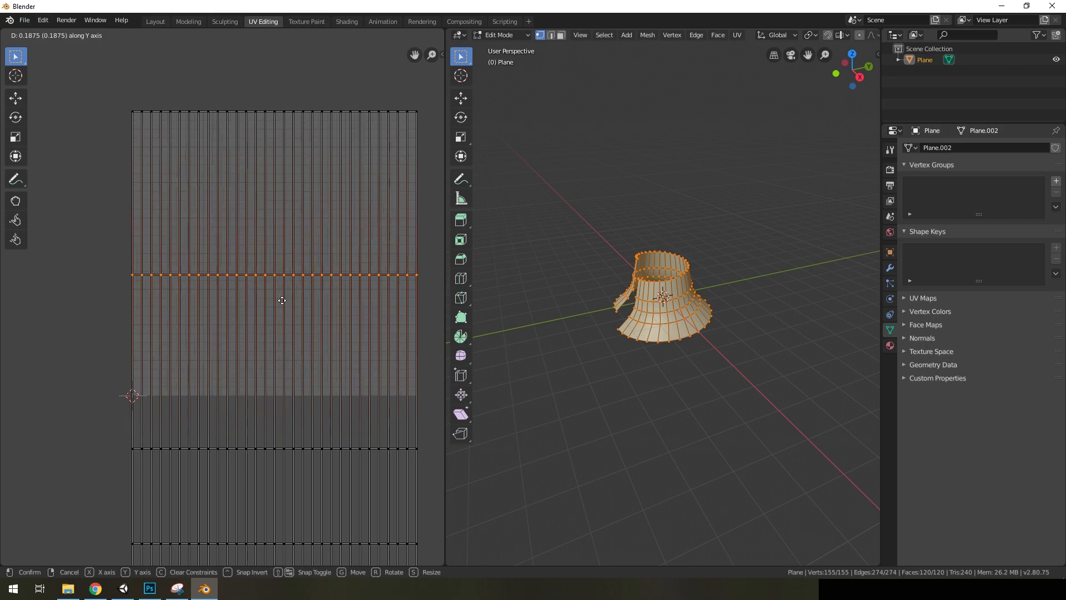
pyautogui.click(288, 193)
pyautogui.scroll(-1, 285, 254)
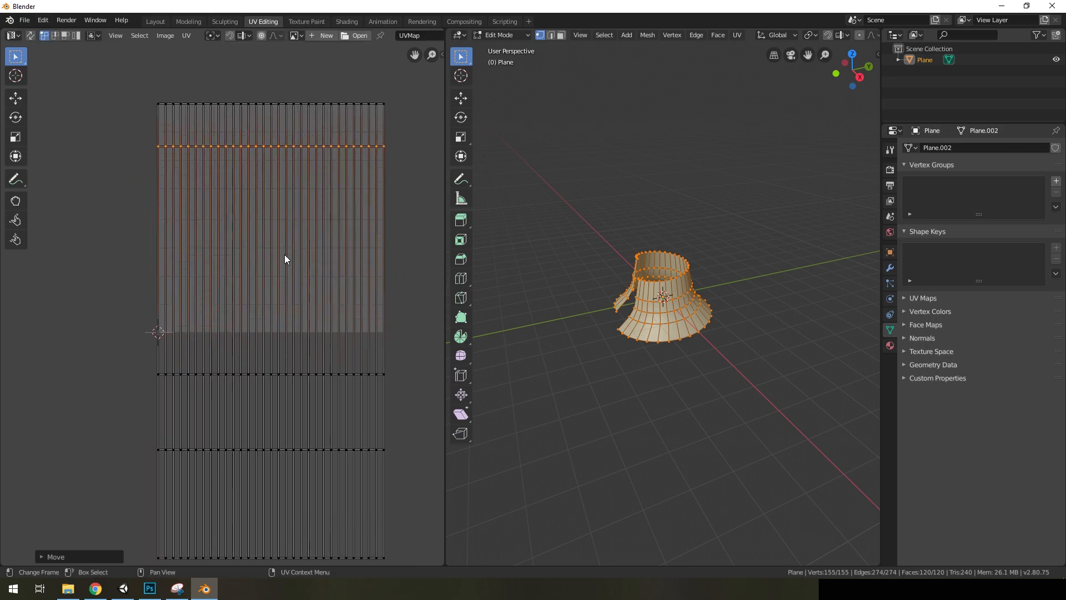
# Move the third and fourth UV rows up along Y to about half and a quarter of the UV square's height
pyautogui.keyDown('alt'); pyautogui.click(257, 370); pyautogui.keyUp('alt')
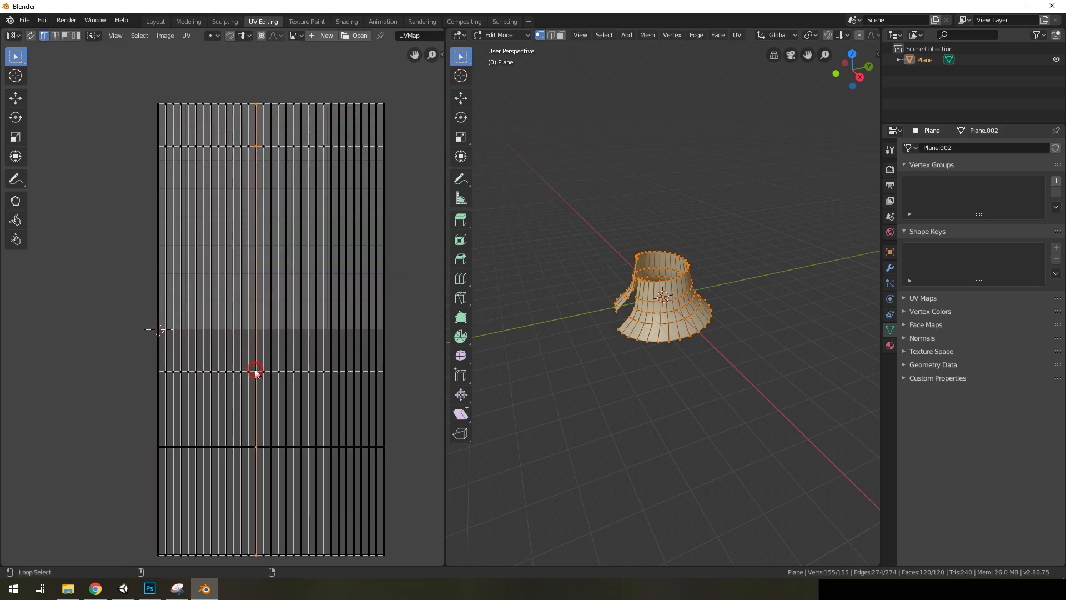
pyautogui.press('g')
pyautogui.press('y')
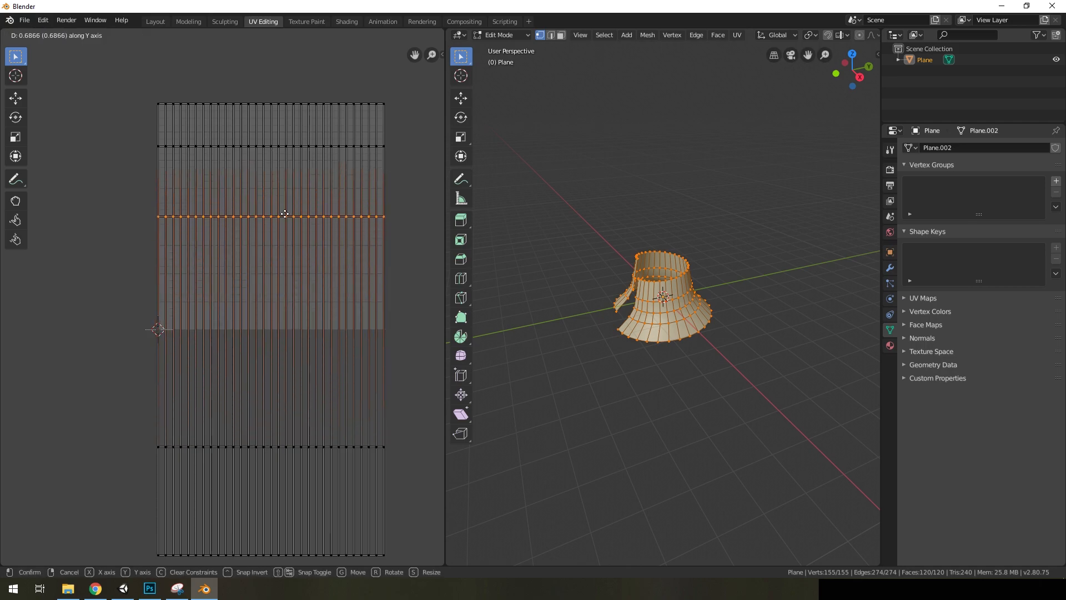
pyautogui.click(284, 214)
pyautogui.keyDown('alt'); pyautogui.click(252, 446); pyautogui.keyUp('alt')
pyautogui.press('g')
pyautogui.press('y')
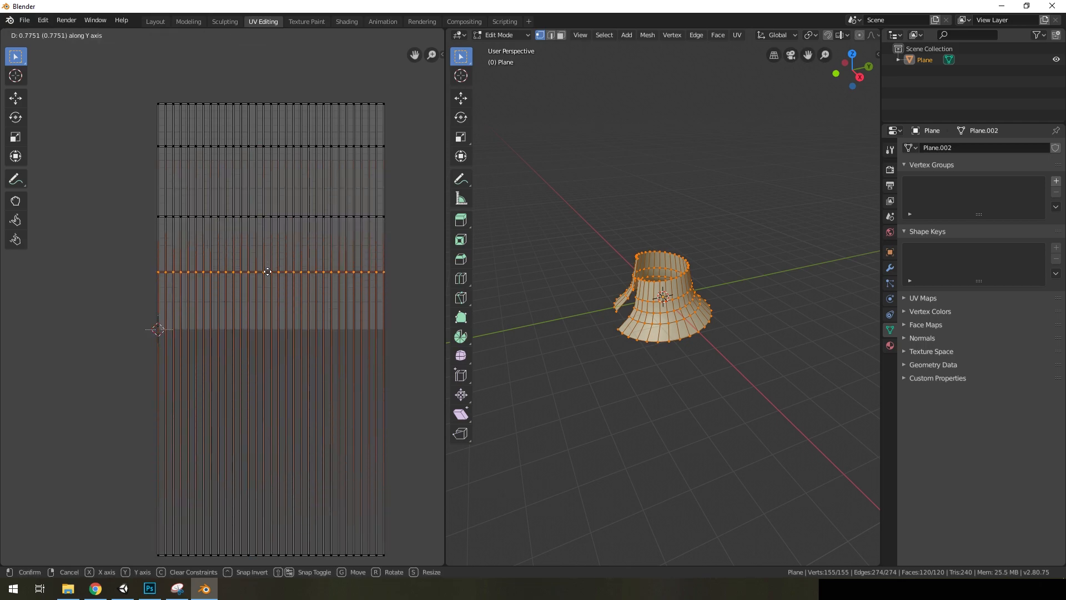
pyautogui.click(267, 274)
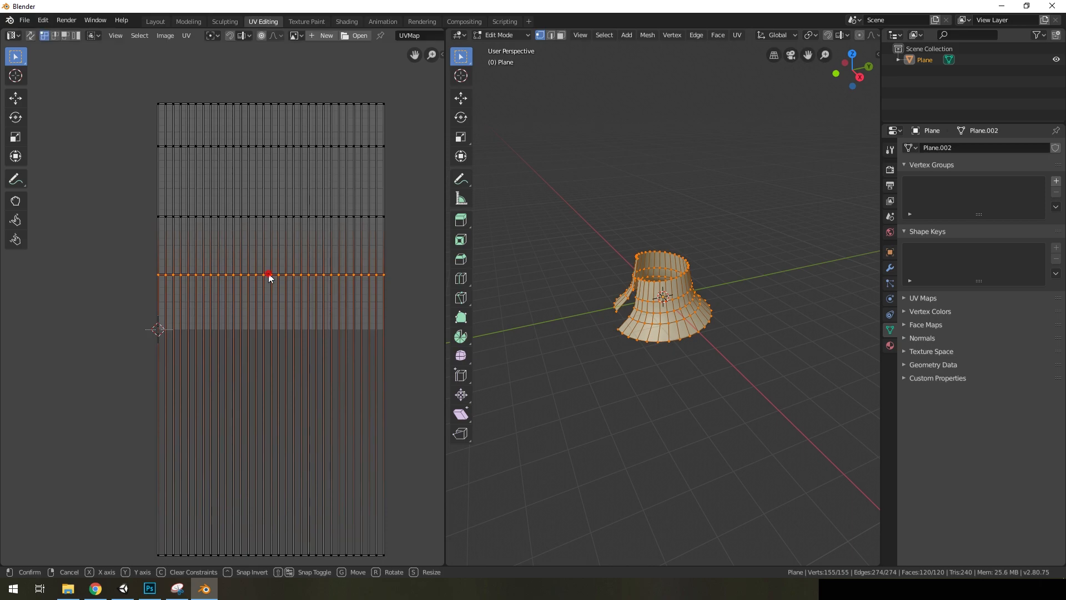
# Move the lowest UV row up along Y and align it precisely with the bottom edge of the UV square
pyautogui.keyDown('alt'); pyautogui.click(253, 554); pyautogui.keyUp('alt')
pyautogui.press('g')
pyautogui.press('y')
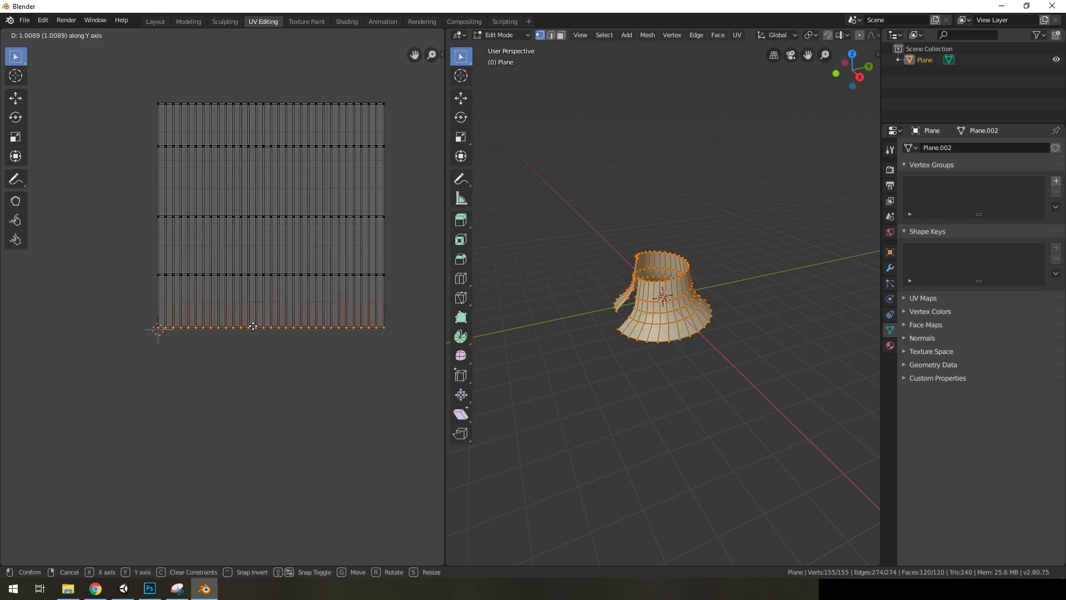
pyautogui.click(254, 327)
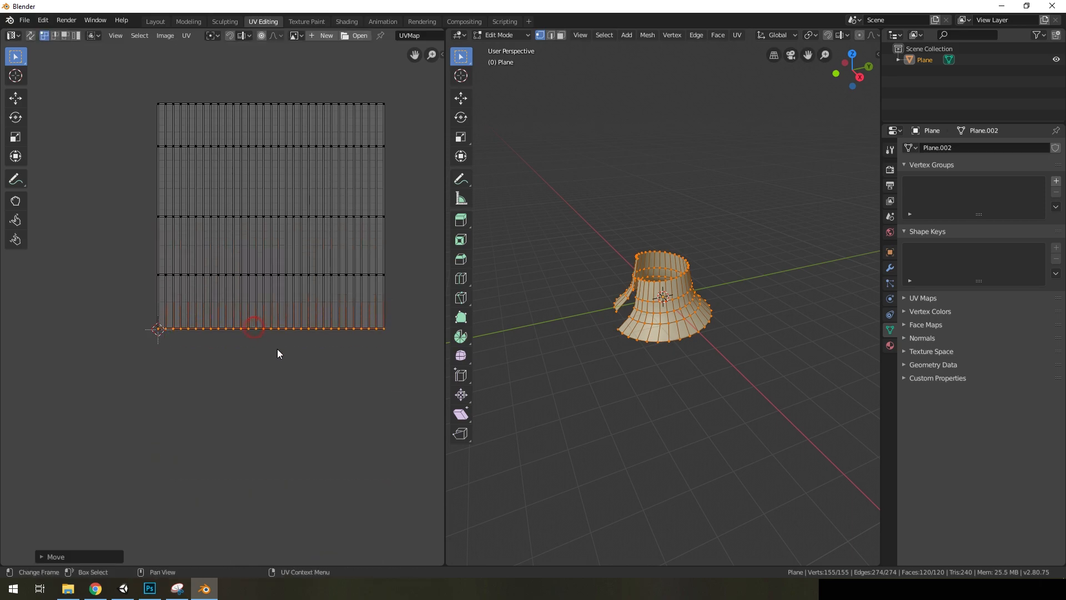
pyautogui.scroll(7, 274, 347)
pyautogui.press('g')
pyautogui.press('y')
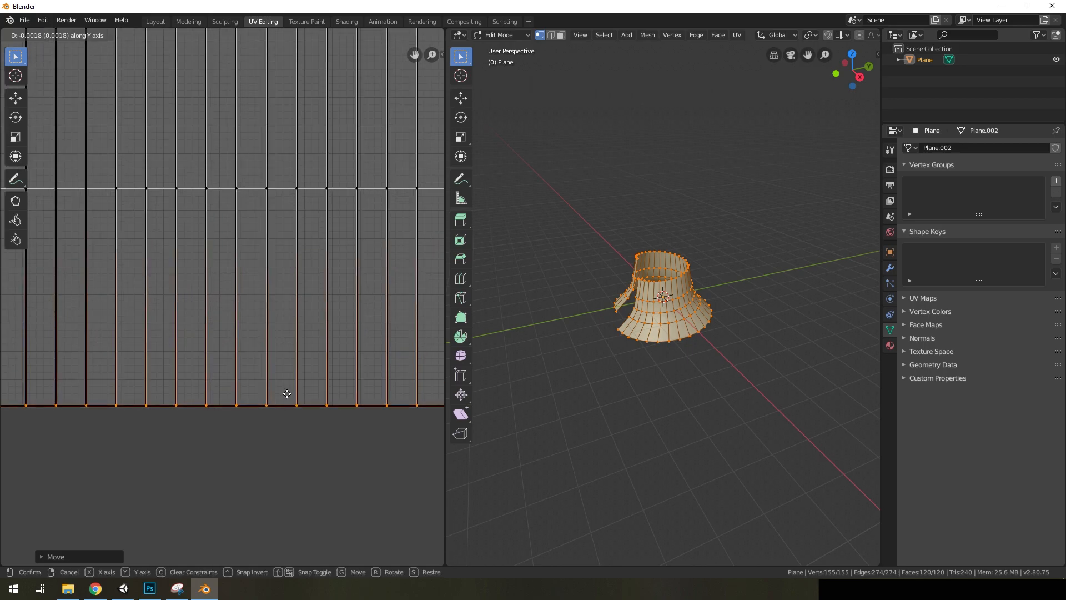
pyautogui.click(300, 377)
pyautogui.scroll(-6, 316, 360)
pyautogui.scroll(2, 638, 192)
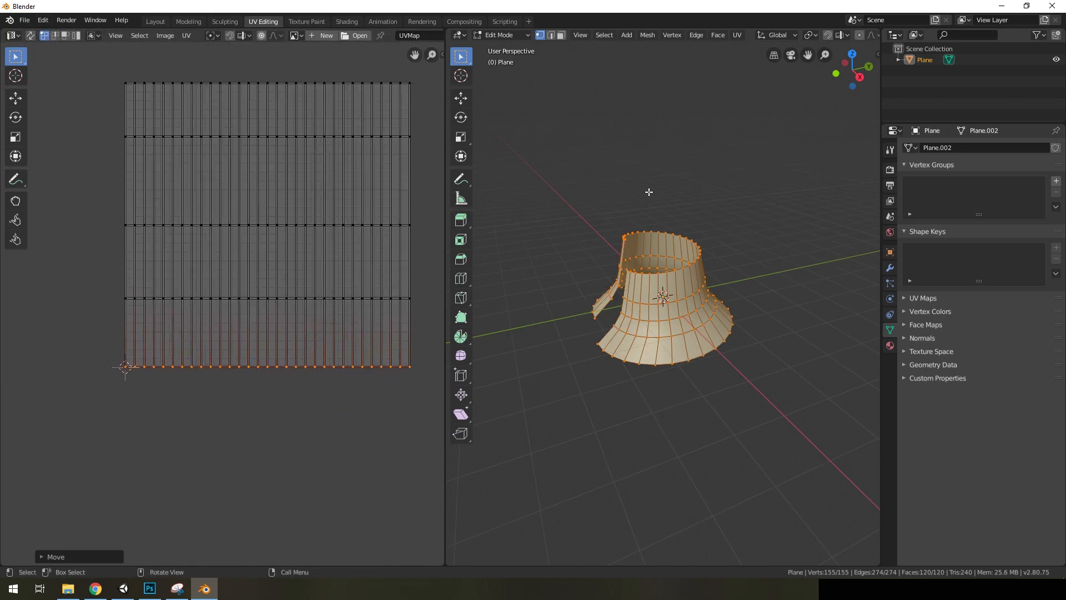
# Leave Edit Mode and rename the mesh object to Twist7
pyautogui.press('Tab')
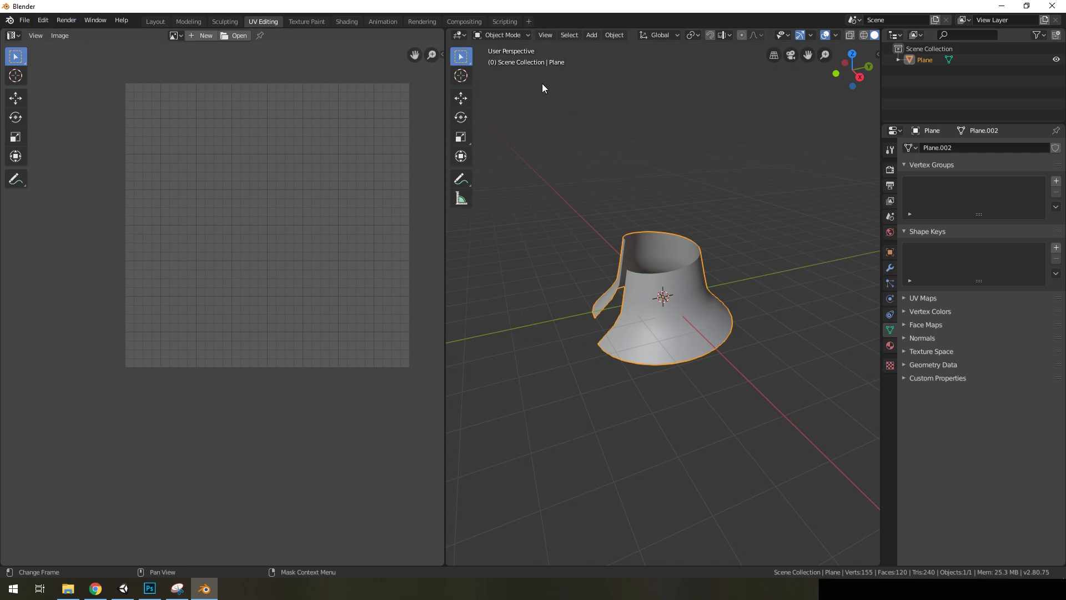
pyautogui.doubleClick(920, 60)
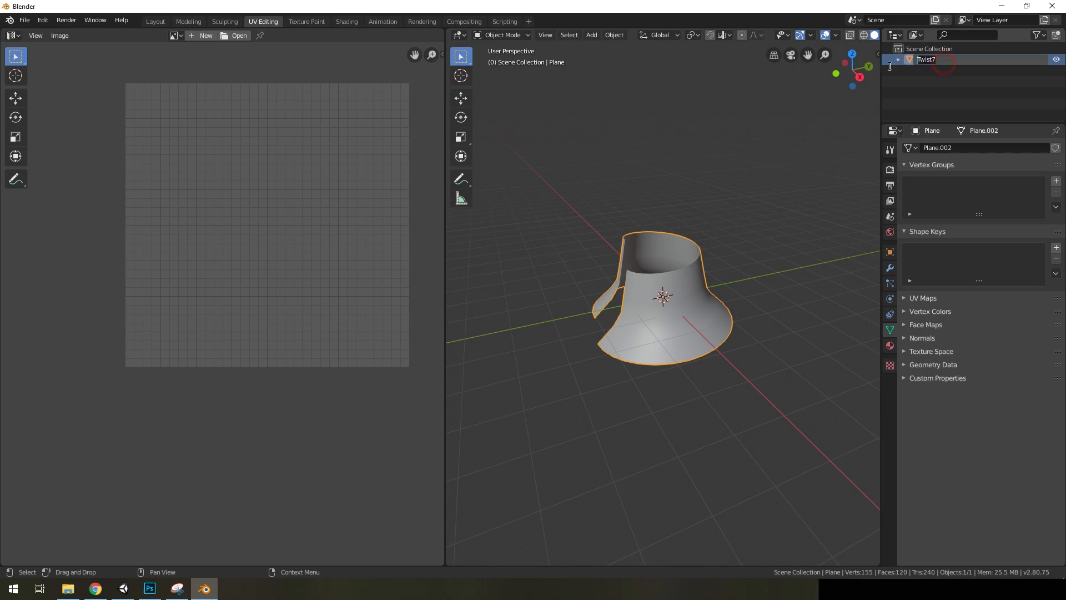
pyautogui.write('Twist7')
pyautogui.press('Return')
# Start an FBX export and set its Apply Scalings option to FBX All
pyautogui.click(25, 20)
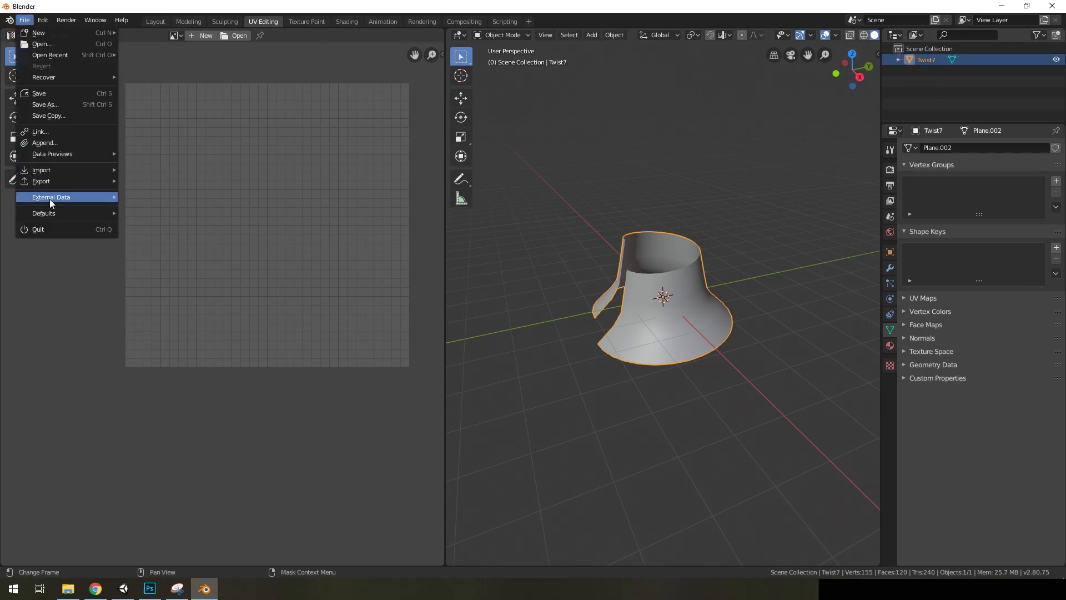
pyautogui.click(49, 182)
pyautogui.click(156, 203)
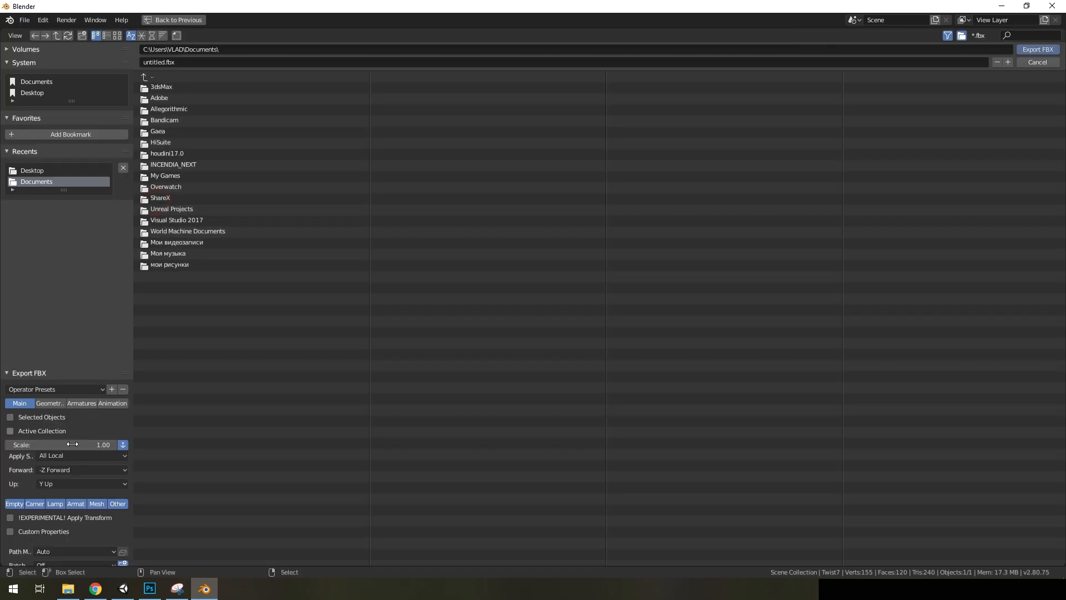
pyautogui.click(61, 454)
pyautogui.click(55, 503)
# Export the mesh as Twist7.fbx into the effects folder on the Desktop
pyautogui.click(40, 93)
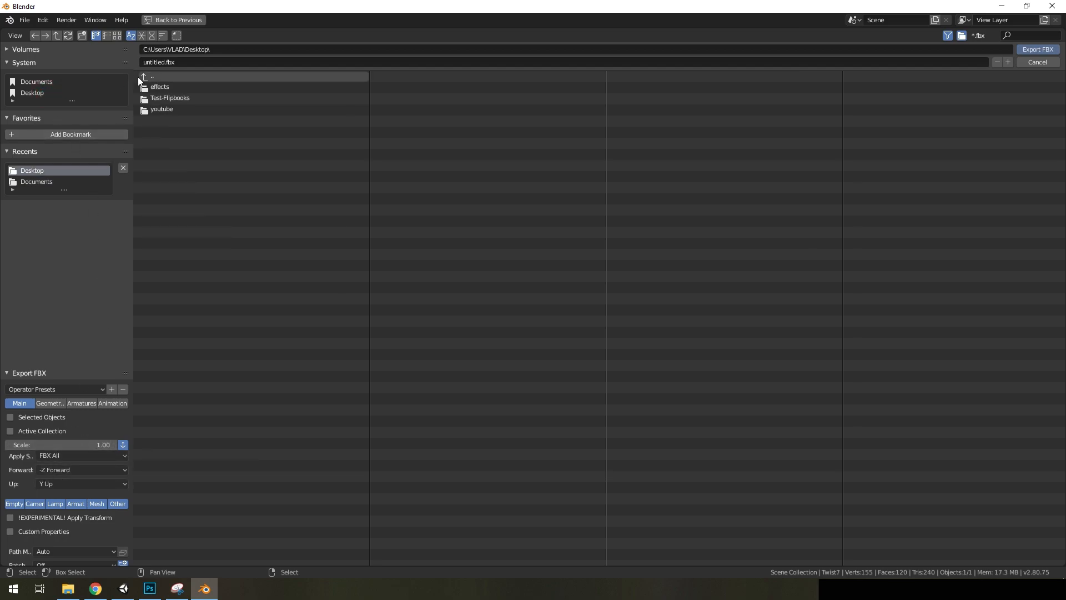
pyautogui.doubleClick(168, 91)
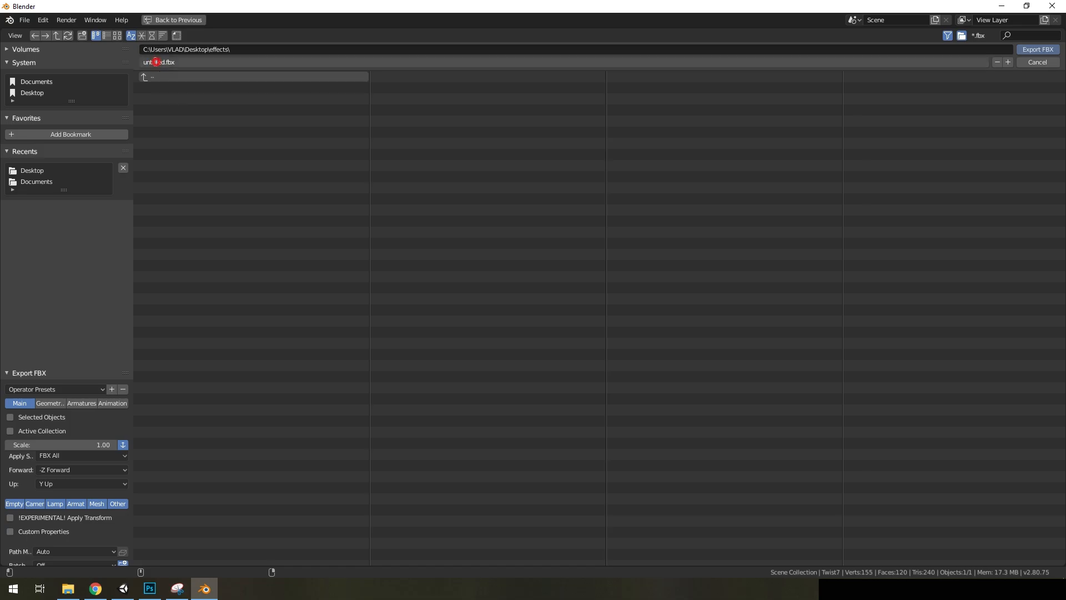
pyautogui.write('Twist7')
pyautogui.press('Return')
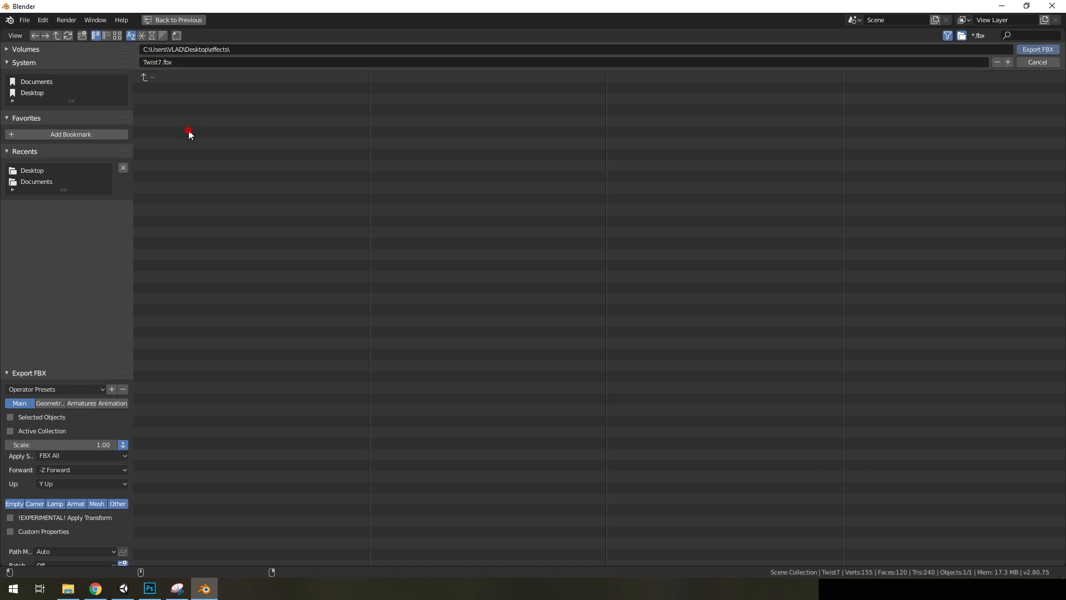
pyautogui.click(1028, 49)
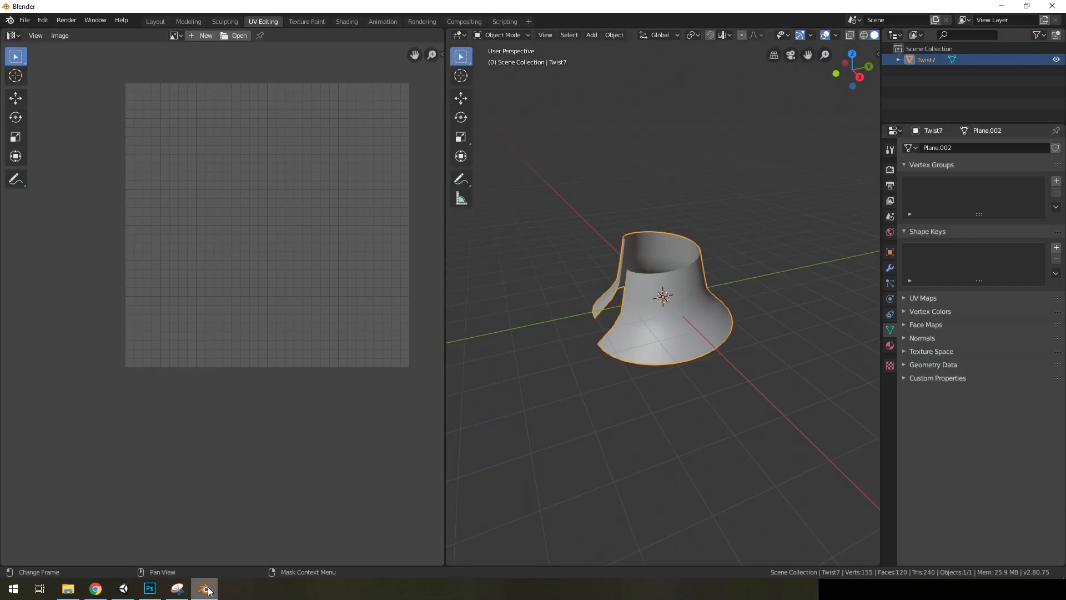
# Switch to Unity and import Twist7.fbx from File Explorer into the Prefabs folder
pyautogui.moveTo(149, 588)
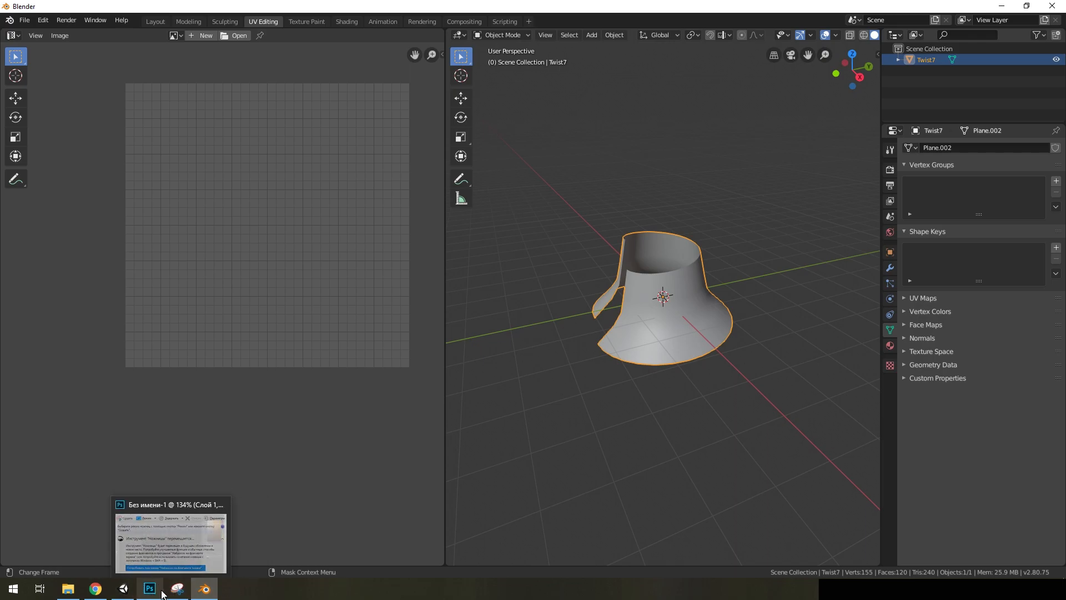
pyautogui.click(123, 588)
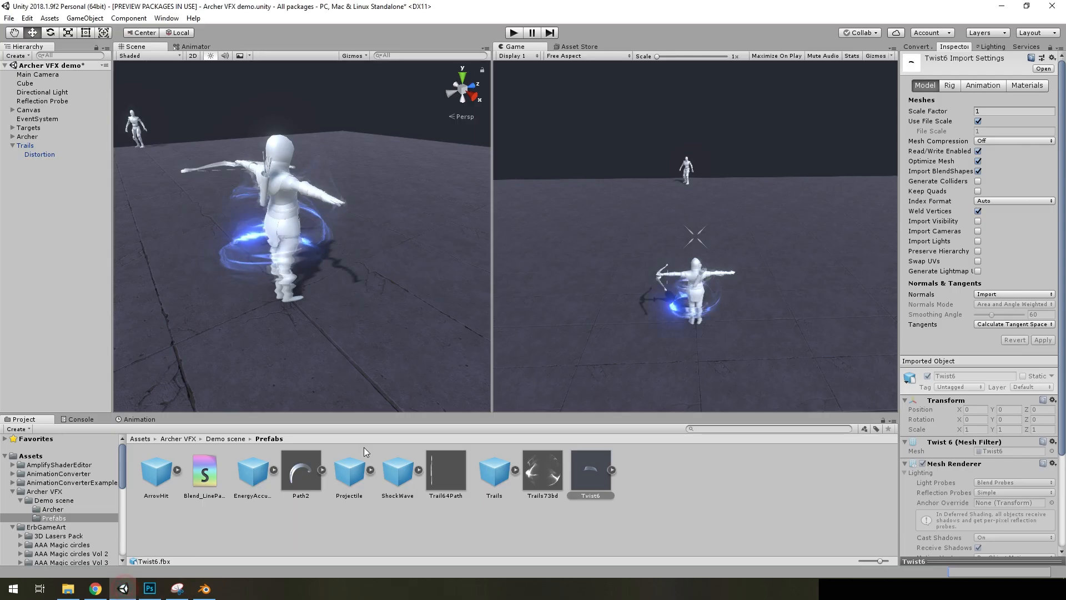
pyautogui.click(67, 588)
pyautogui.moveTo(422, 211); pyautogui.dragTo(521, 534)
# Disable importing visibility, cameras, lights and materials for the Twist7 model and apply the import settings
pyautogui.click(978, 221)
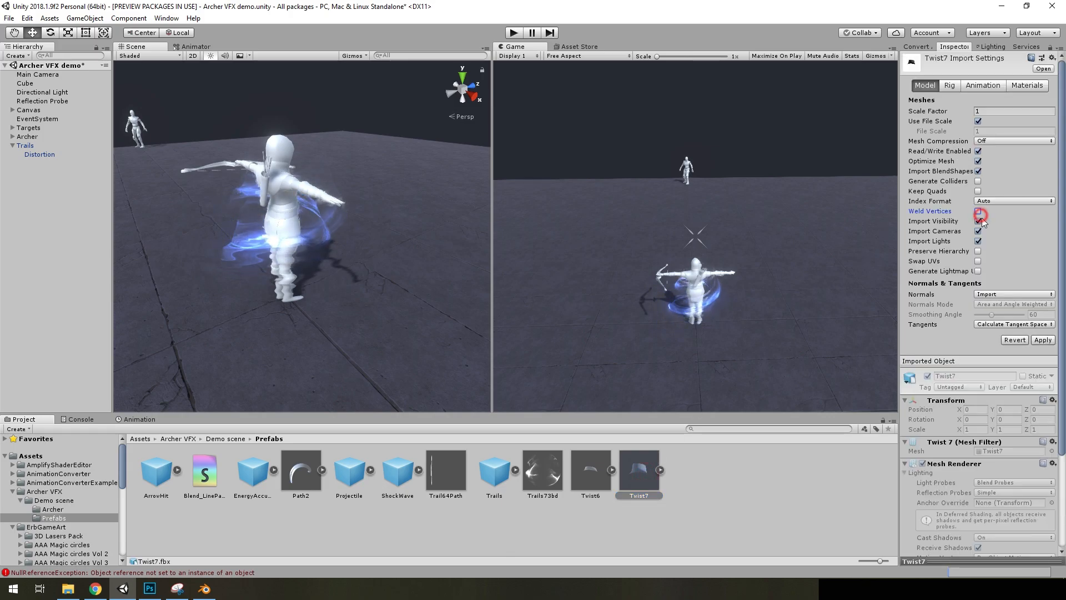
pyautogui.click(983, 85)
pyautogui.click(979, 108)
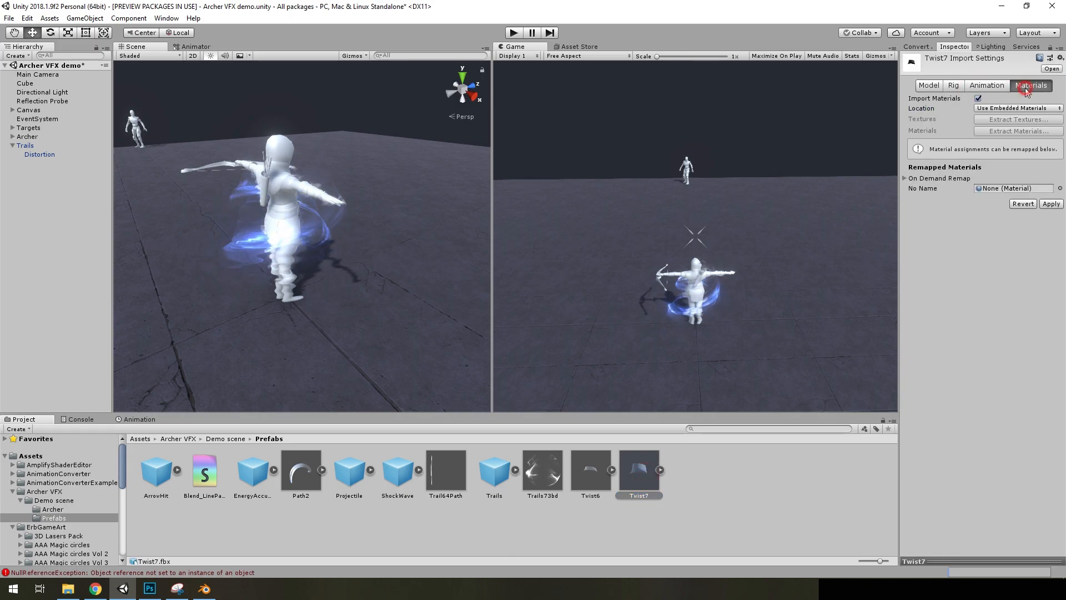
pyautogui.click(986, 86)
pyautogui.click(951, 86)
pyautogui.click(927, 86)
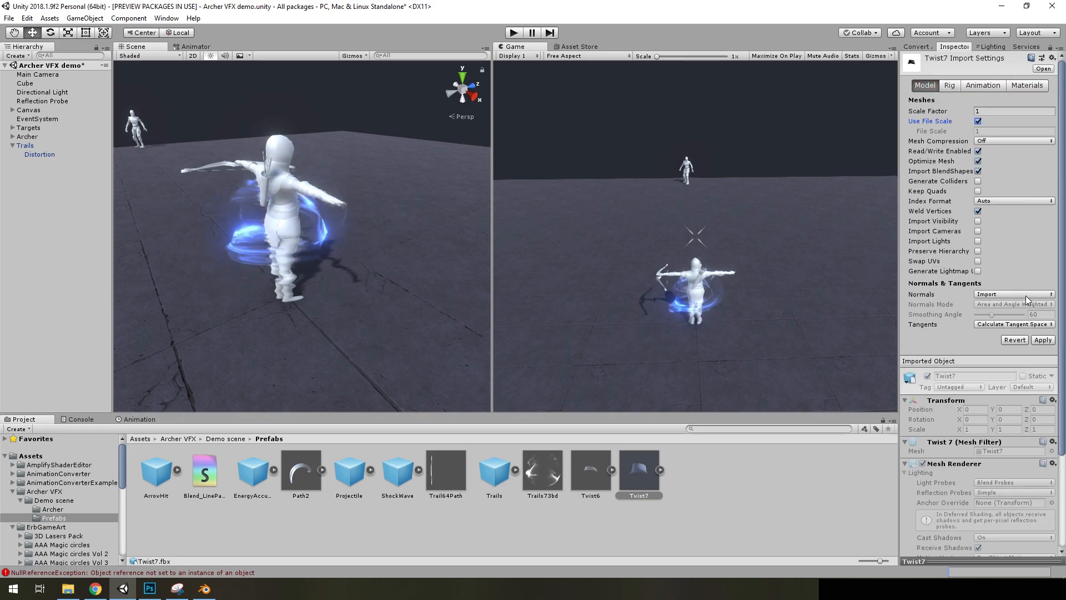
# Clear the console messages and return to the project's Prefabs folder
pyautogui.click(83, 419)
pyautogui.click(12, 429)
pyautogui.click(24, 419)
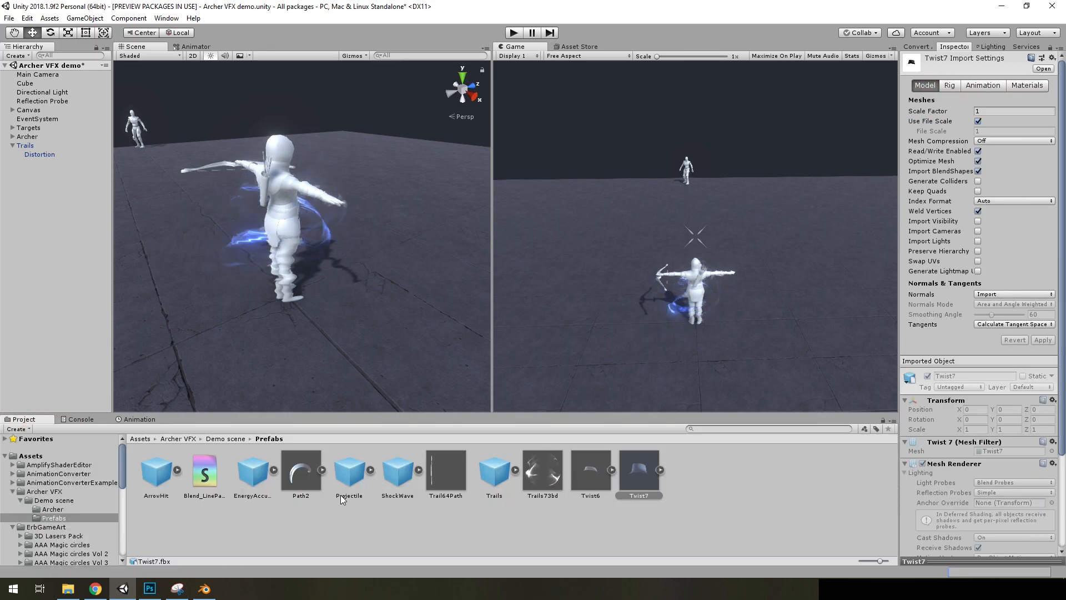
# Select the Trails73bd material in Unity and examine its Noise texture, Trail73, in the image viewer
pyautogui.click(95, 589)
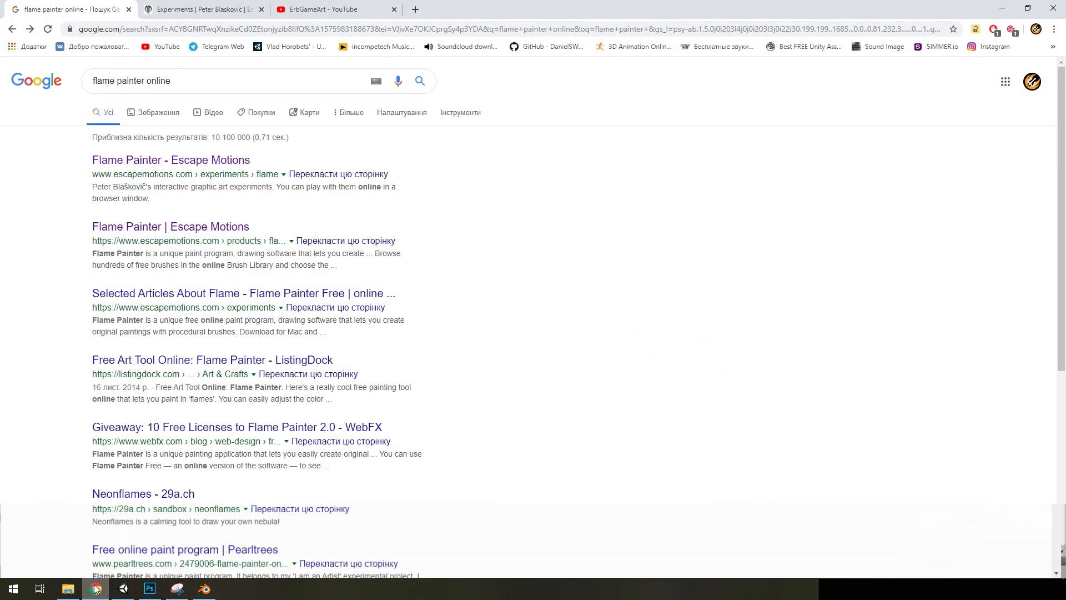
pyautogui.click(124, 589)
pyautogui.click(543, 471)
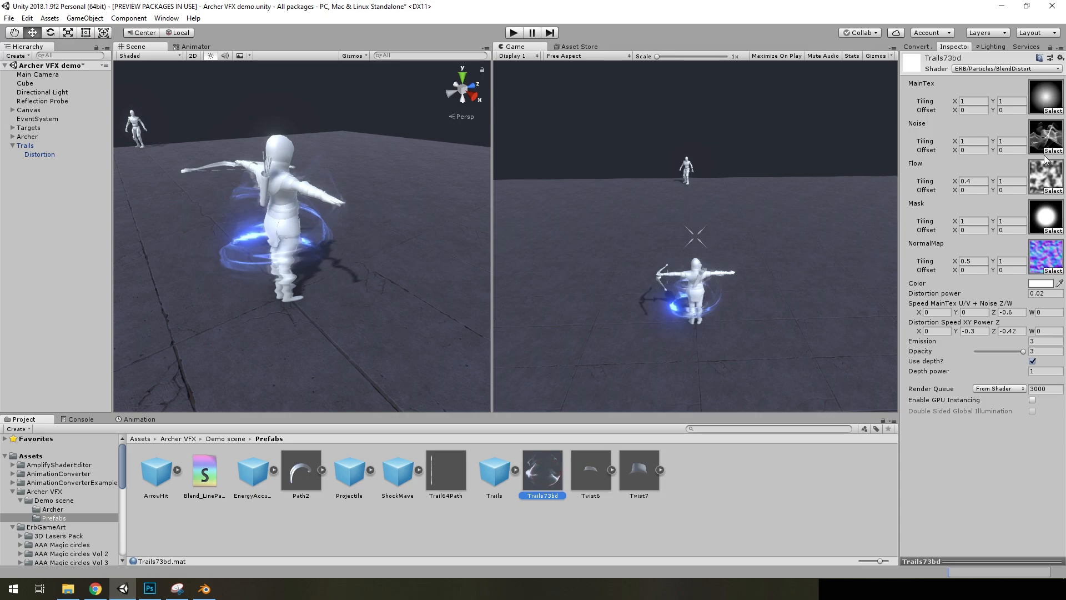
pyautogui.doubleClick(1046, 152)
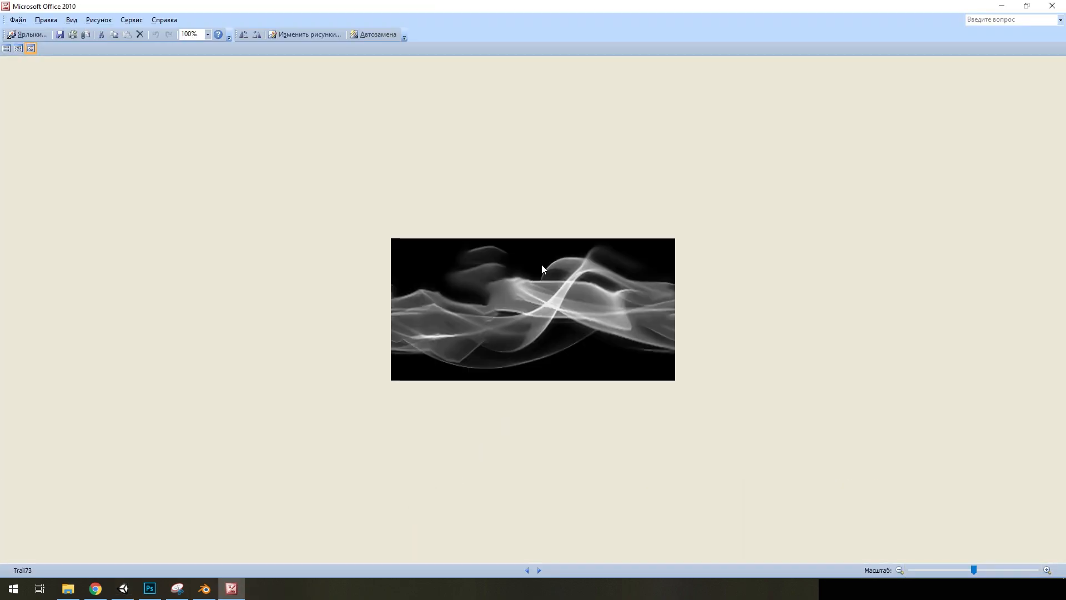
pyautogui.click(1052, 6)
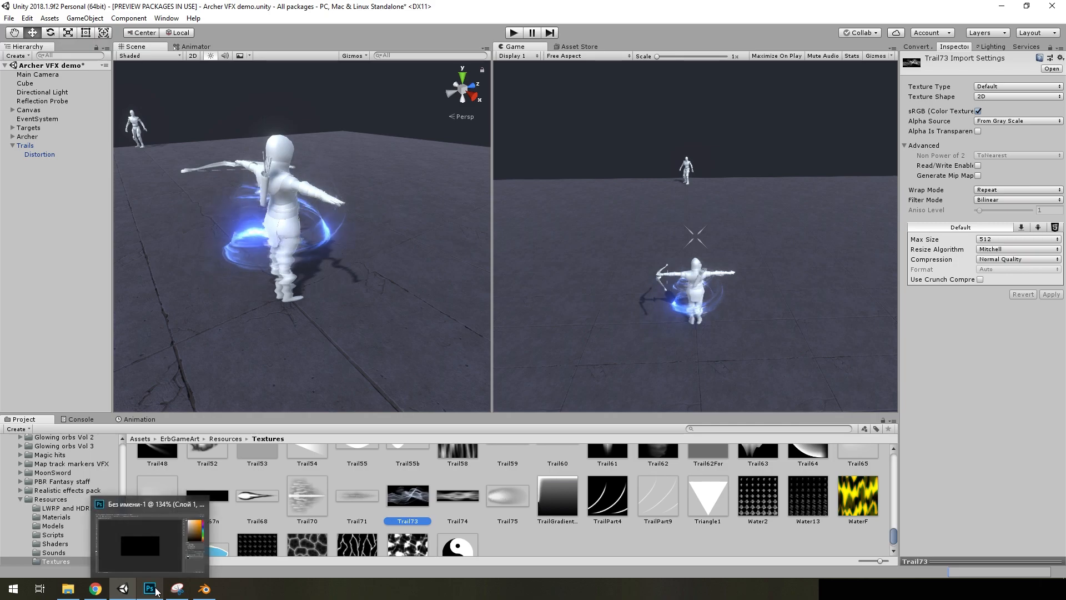
# Switch to Chrome, show the "flame painter online" search and bring up the Flame Painter free page
pyautogui.click(95, 589)
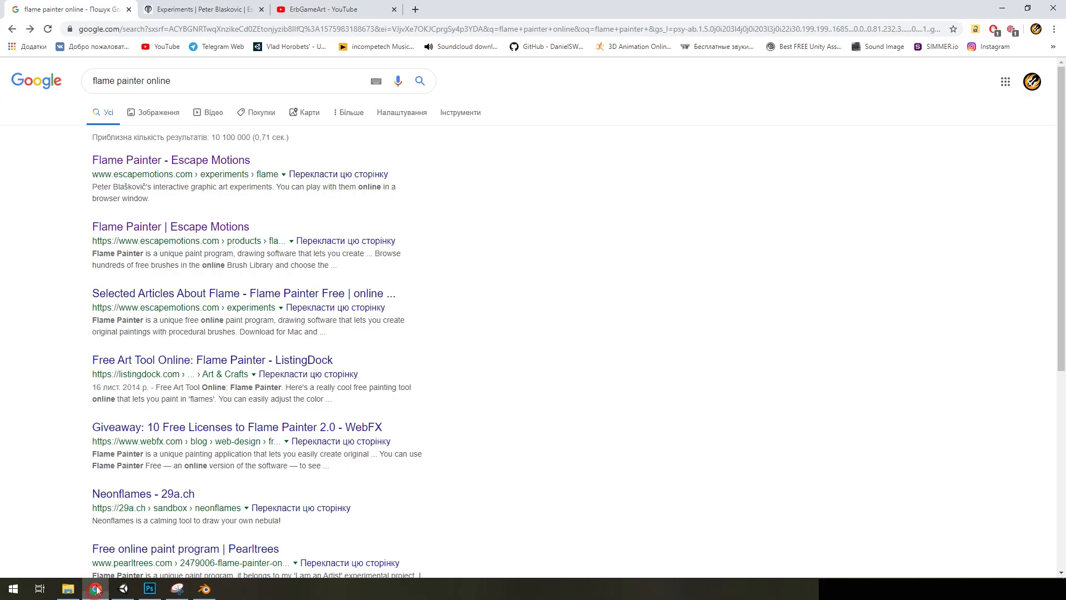
pyautogui.moveTo(197, 79); pyautogui.dragTo(80, 92)
pyautogui.click(191, 81)
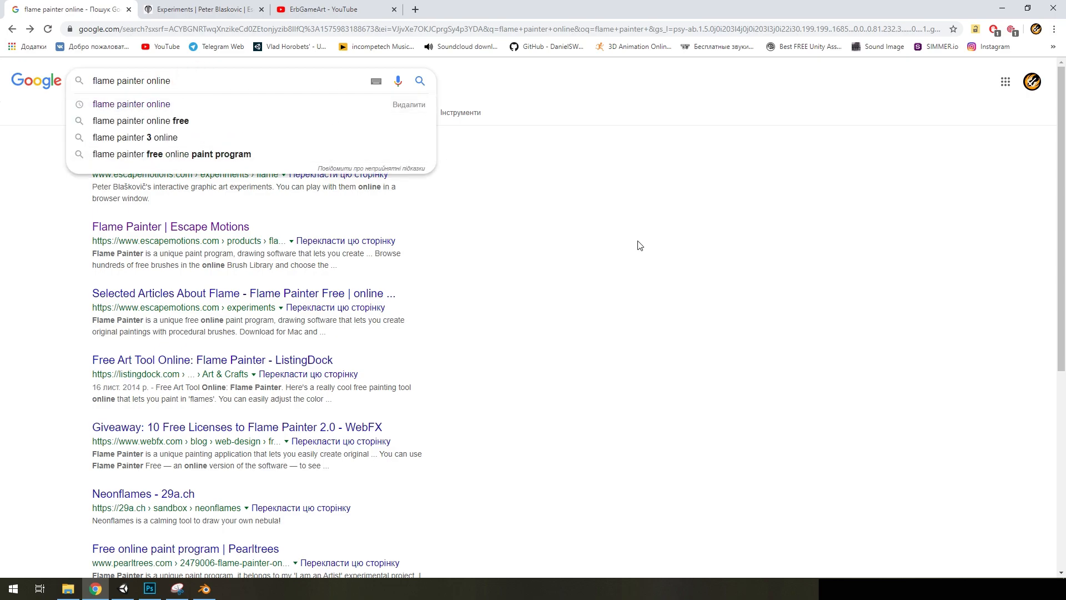
pyautogui.click(638, 241)
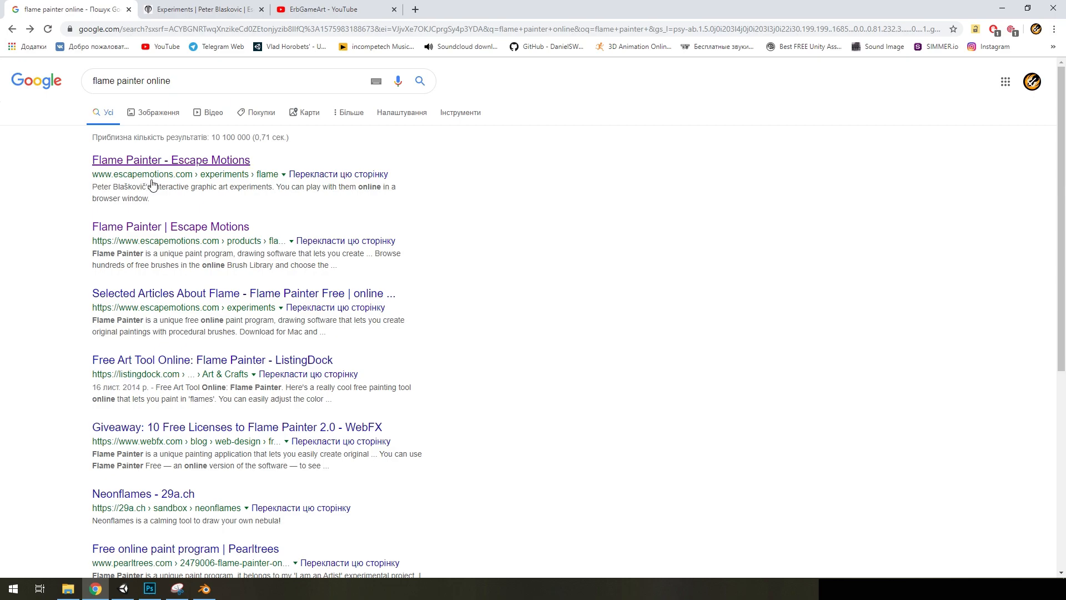
pyautogui.click(183, 10)
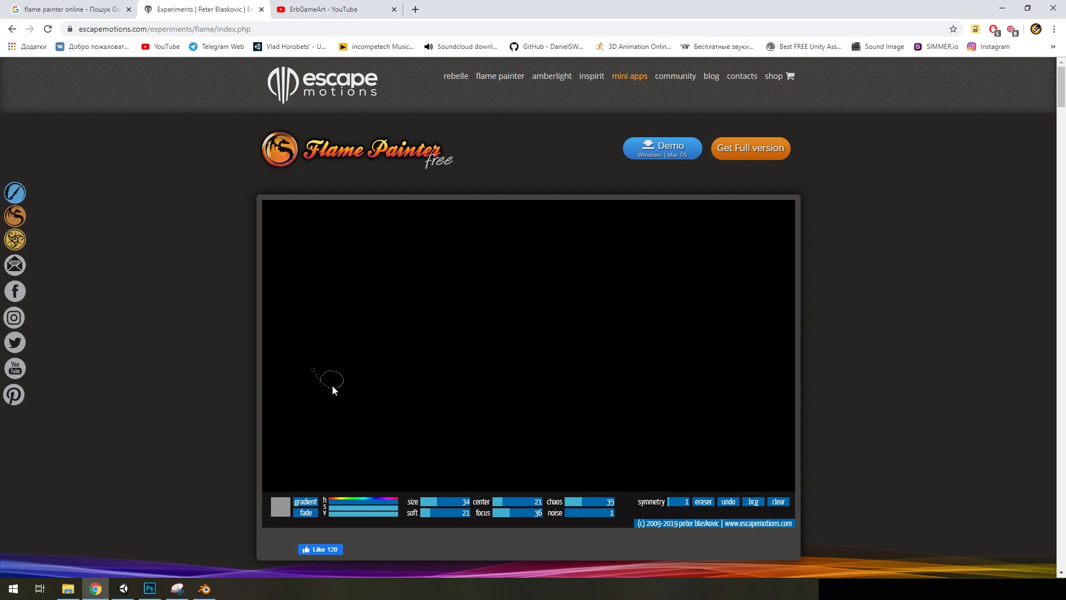
pyautogui.moveTo(288, 349); pyautogui.dragTo(769, 359)
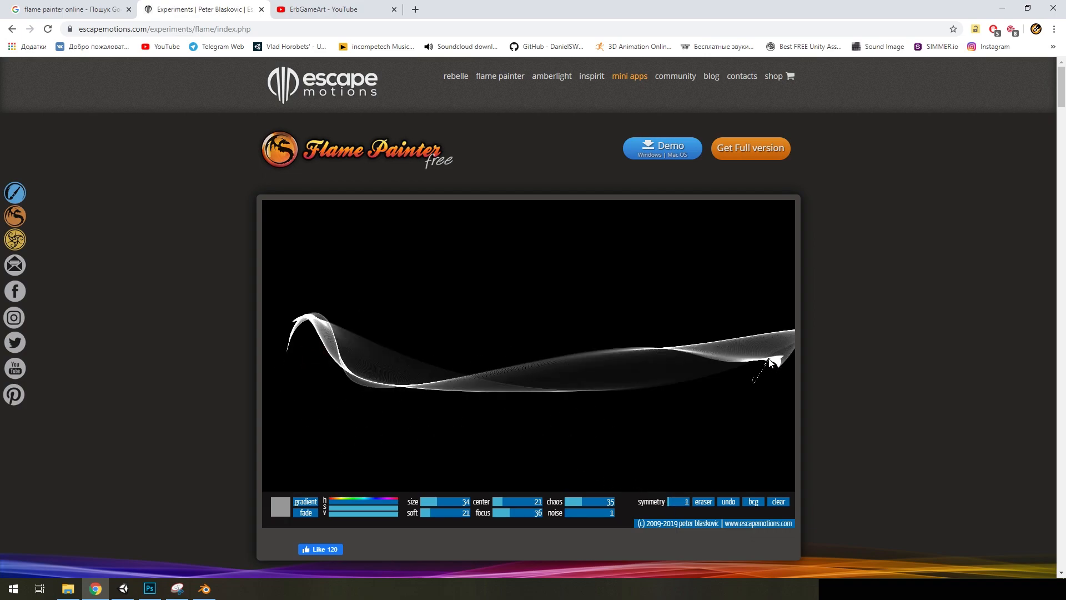
pyautogui.moveTo(286, 371)
pyautogui.mouseDown()
pyautogui.moveTo(503, 347)
pyautogui.moveTo(780, 351)
pyautogui.moveTo(284, 371)
pyautogui.mouseUp()
pyautogui.click(778, 502)
# Paint several overlapping wavy white flame strokes across the full width of the black canvas, undoing the unwanted last stroke
pyautogui.moveTo(390, 331)
pyautogui.mouseDown()
pyautogui.moveTo(795, 377)
pyautogui.moveTo(775, 484)
pyautogui.mouseUp()
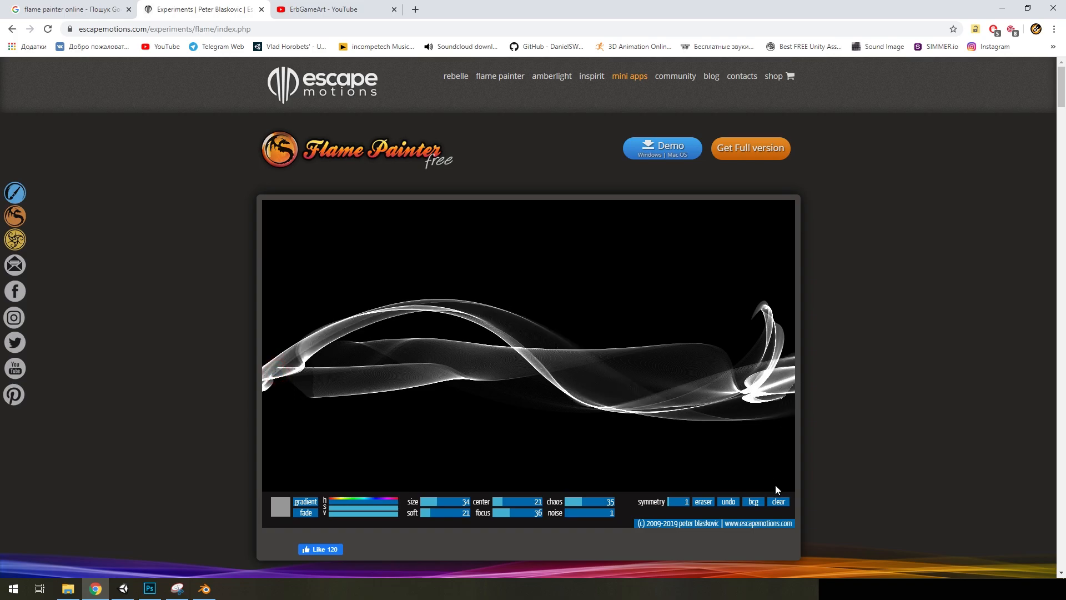
pyautogui.click(723, 503)
pyautogui.moveTo(298, 373)
pyautogui.mouseDown()
pyautogui.moveTo(777, 361)
pyautogui.moveTo(234, 434)
pyautogui.mouseUp()
# Capture the middle area of the painted flame canvas as a new snip with the Snipping Tool
pyautogui.click(176, 588)
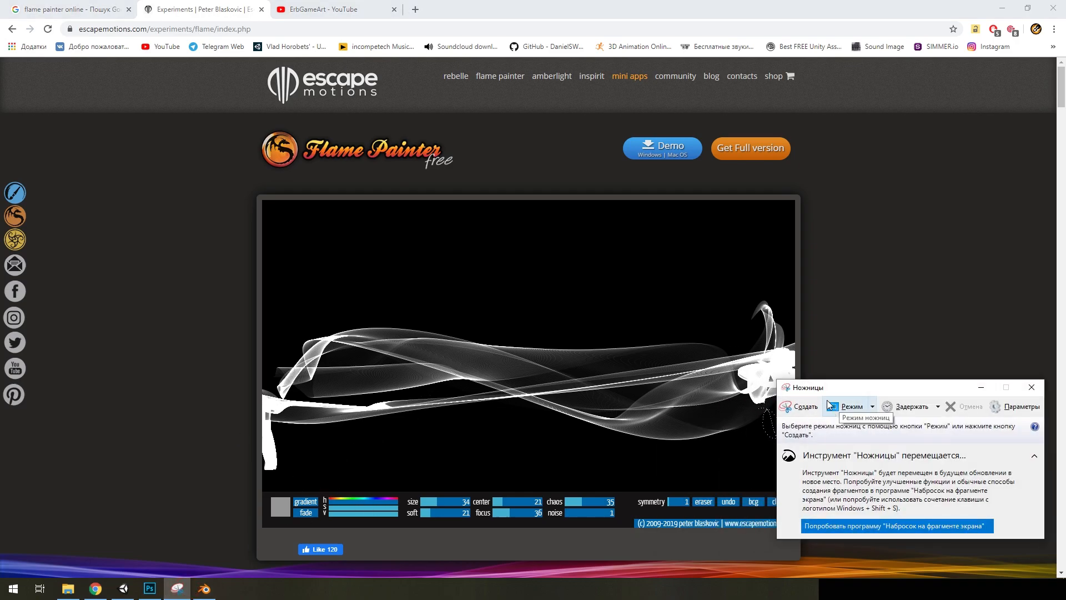
pyautogui.click(799, 406)
pyautogui.moveTo(733, 316); pyautogui.dragTo(315, 451)
# Switch to Photoshop, paste the captured flame image and scale it to fit the black canvas
pyautogui.click(149, 589)
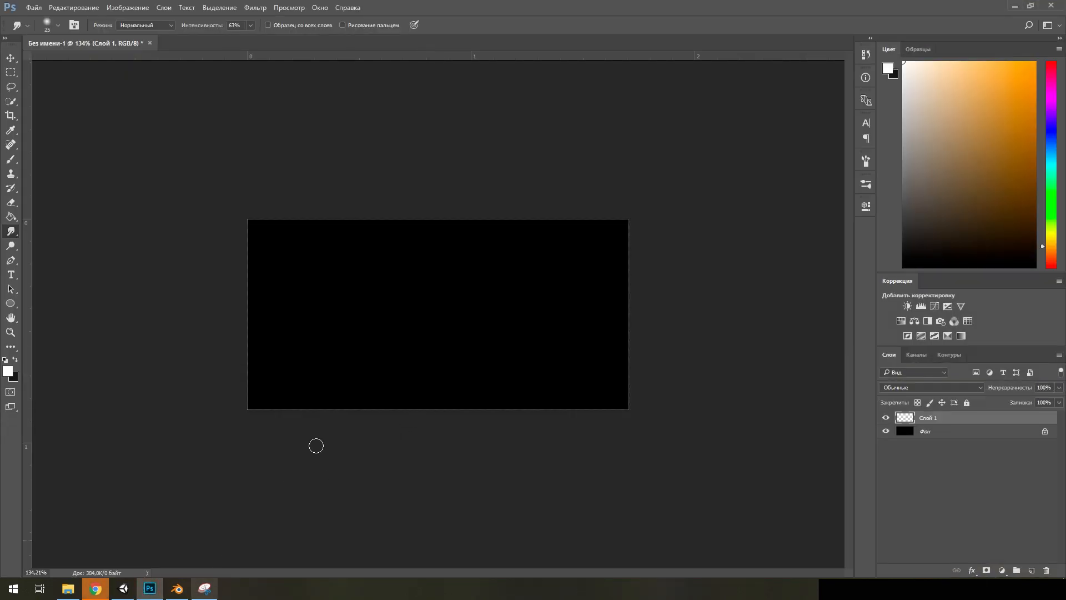
pyautogui.hotkey('ctrl', 'v')
pyautogui.hotkey('ctrl', 't')
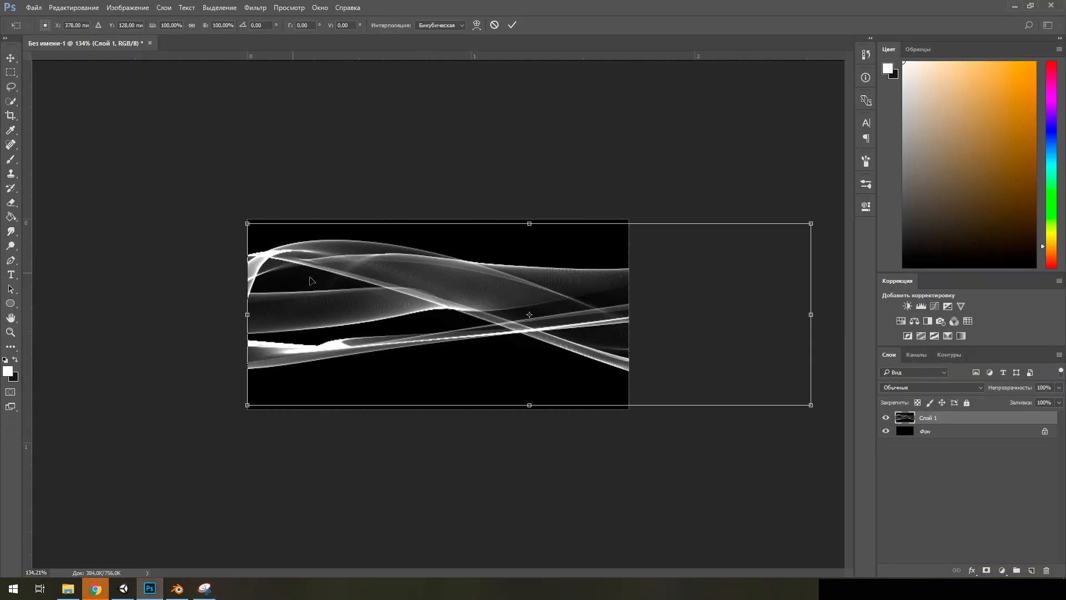
pyautogui.moveTo(298, 263); pyautogui.dragTo(298, 259)
pyautogui.moveTo(812, 400); pyautogui.dragTo(629, 409)
pyautogui.press('Return')
pyautogui.press('r')
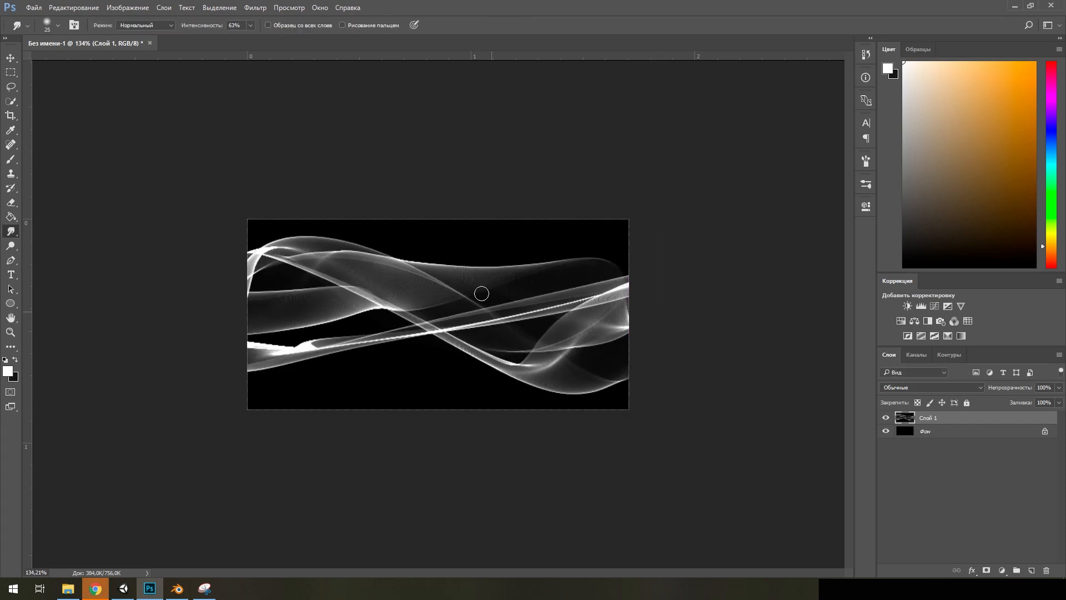
# Offset the flame layer 256 pixels horizontally with the cut-off parts wrapped around
pyautogui.click(261, 9)
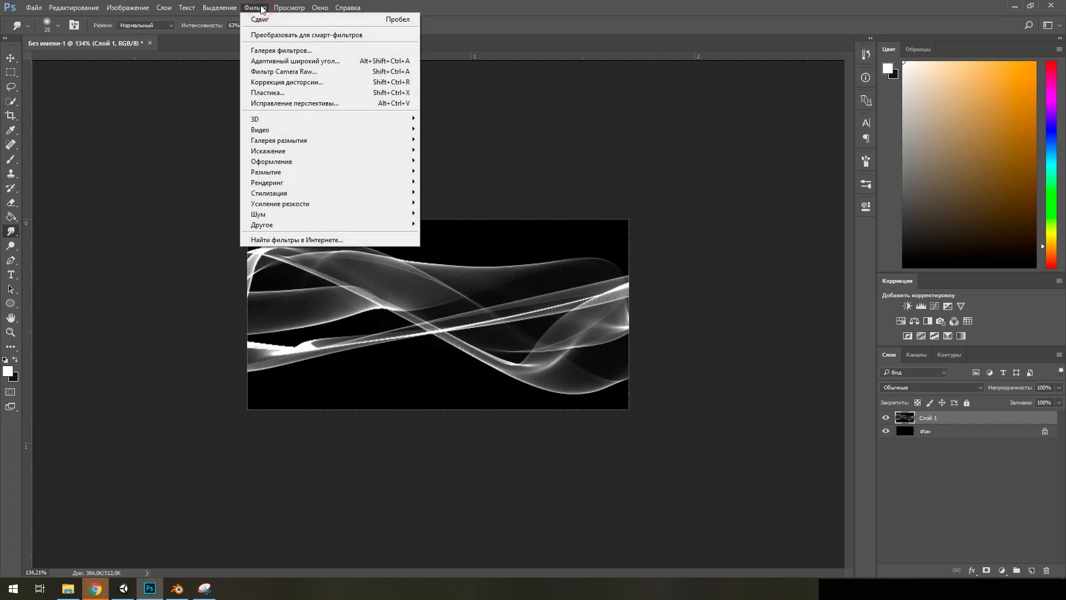
pyautogui.click(287, 224)
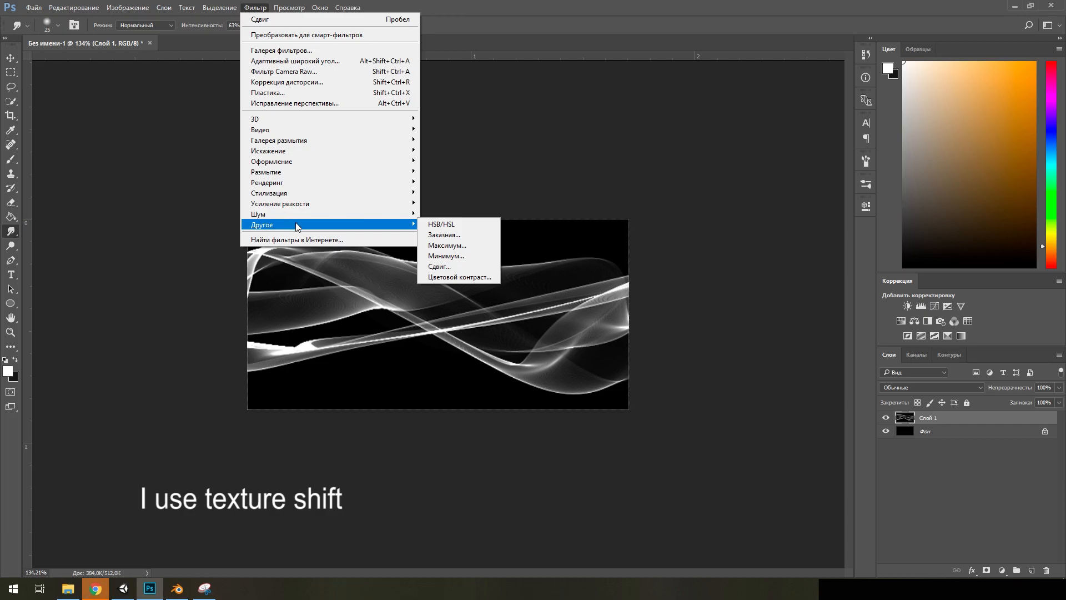
pyautogui.click(439, 266)
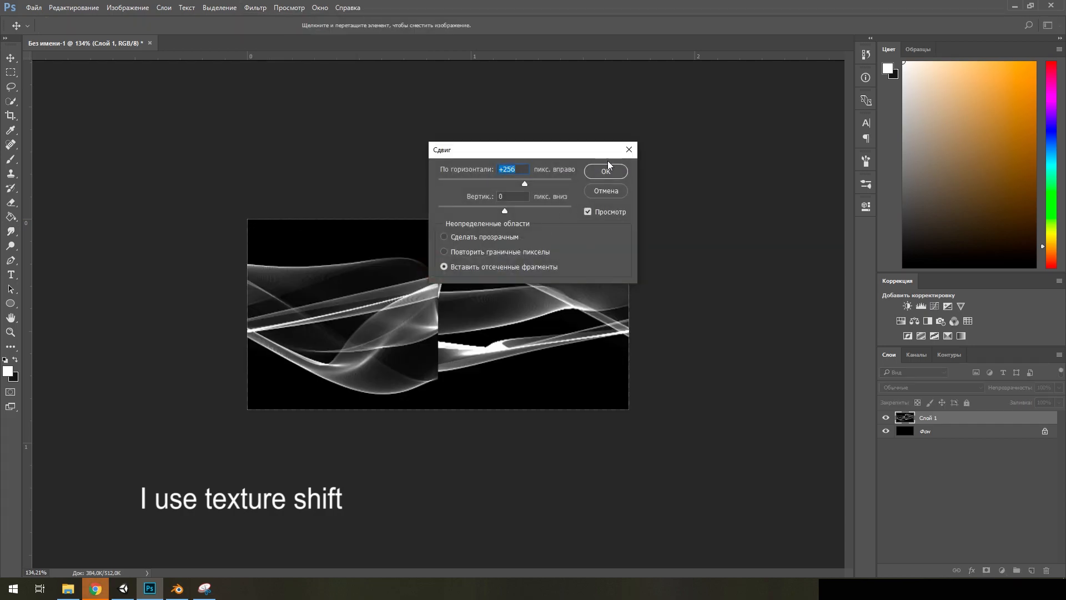
pyautogui.click(606, 170)
# Select a narrow rectangle around the central vertical seam and fill it content-aware at 100% opacity in Normal mode
pyautogui.keyDown('alt'); pyautogui.scroll(2, 439, 316); pyautogui.keyUp('alt')
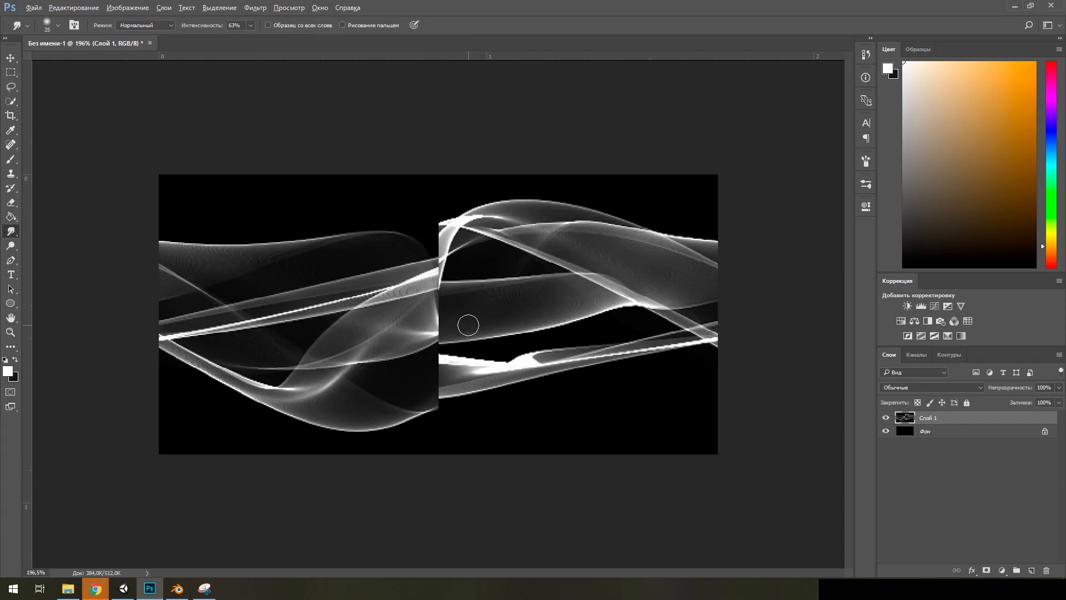
pyautogui.click(11, 72)
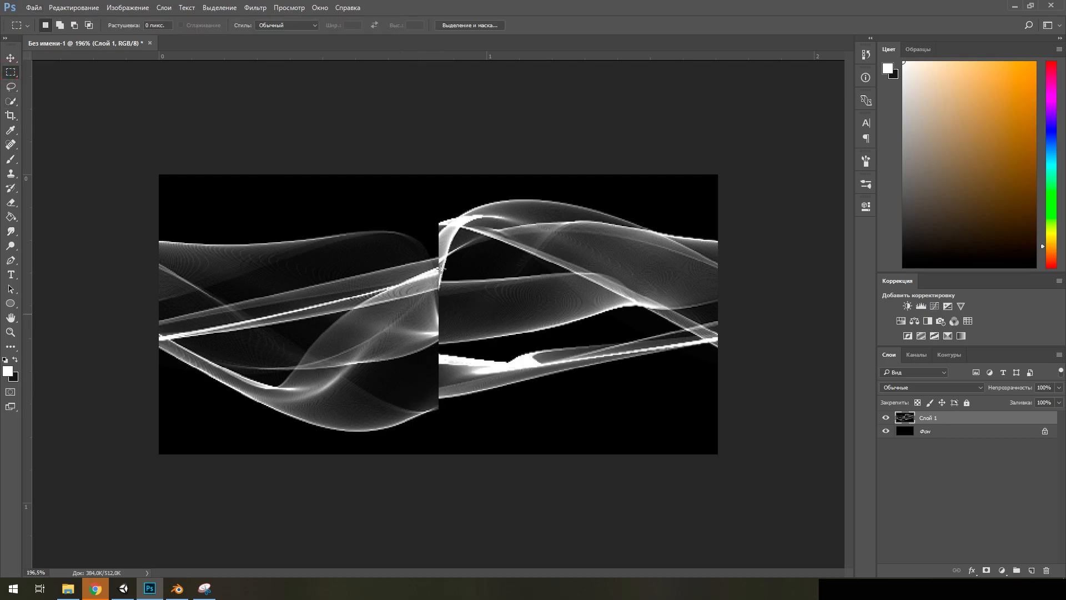
pyautogui.moveTo(409, 218); pyautogui.dragTo(463, 414)
pyautogui.hotkey('shift', 'F5')
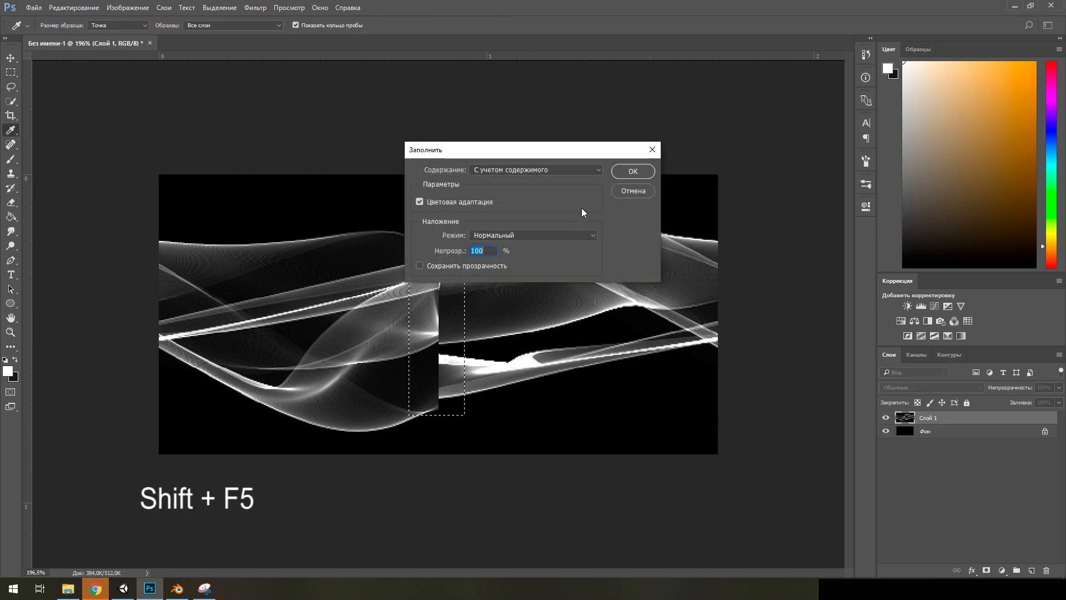
pyautogui.click(633, 171)
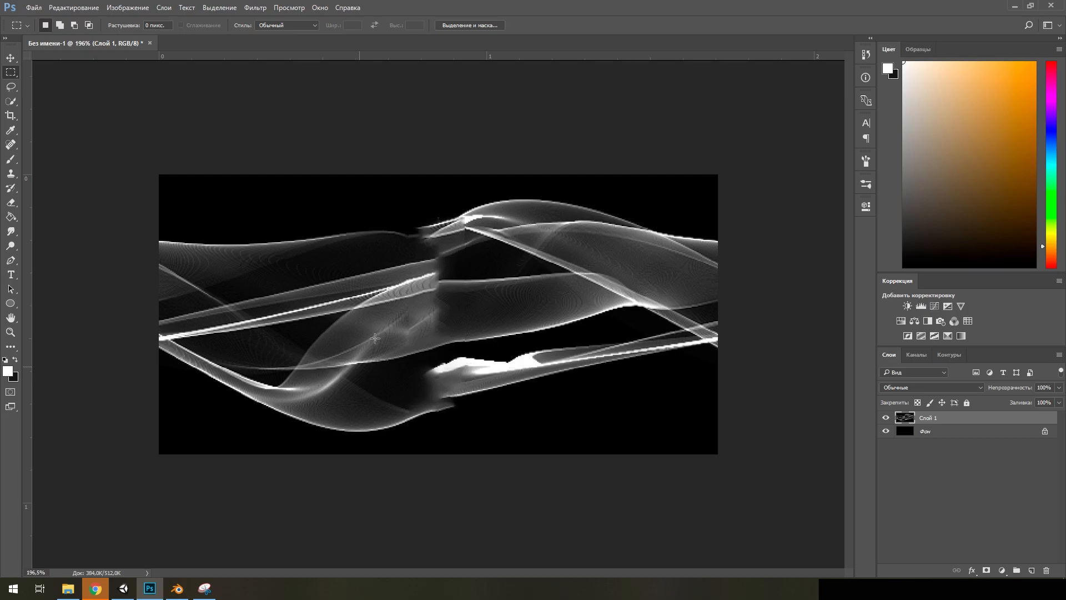
# Select a wider rectangle over the central seam, fill it content-aware again and remove the selection
pyautogui.keyDown('alt'); pyautogui.scroll(-8, 401, 334); pyautogui.keyUp('alt')
pyautogui.keyDown('alt'); pyautogui.scroll(4, 500, 329); pyautogui.keyUp('alt')
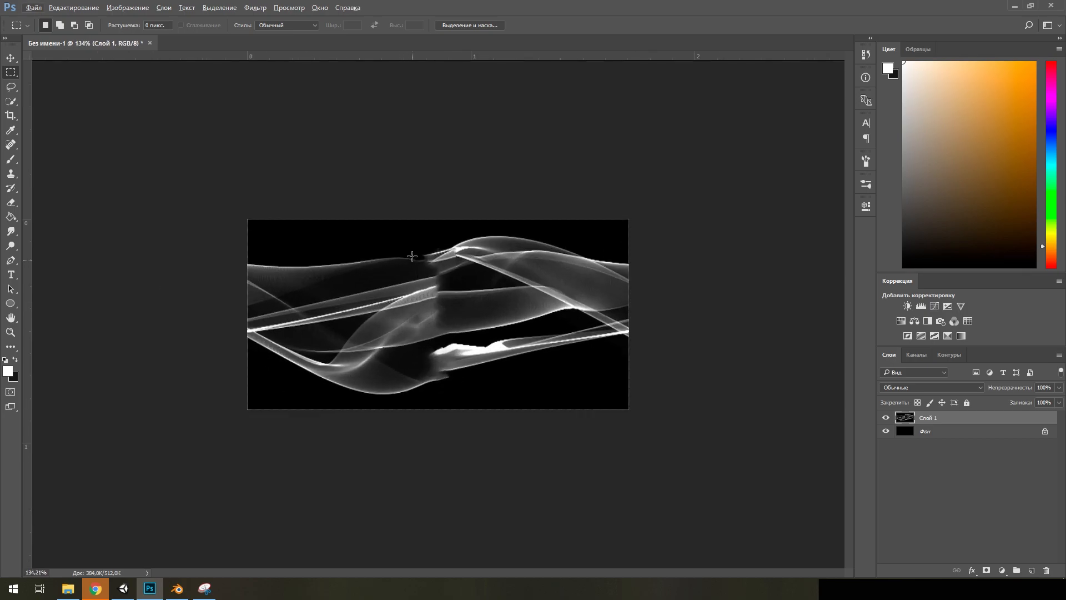
pyautogui.moveTo(392, 252); pyautogui.dragTo(469, 391)
pyautogui.hotkey('shift', 'F5')
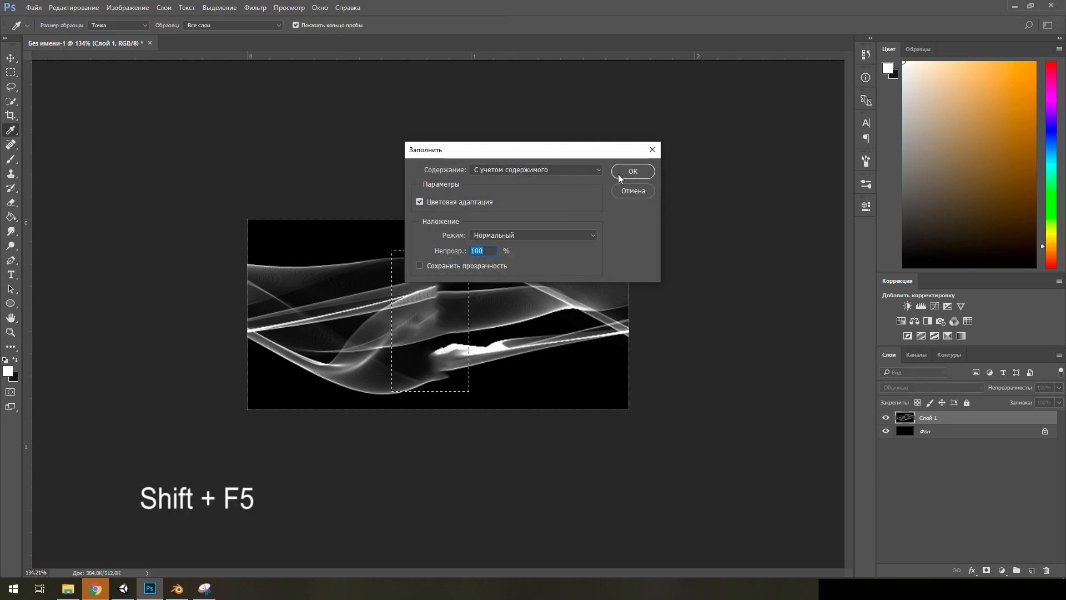
pyautogui.click(618, 174)
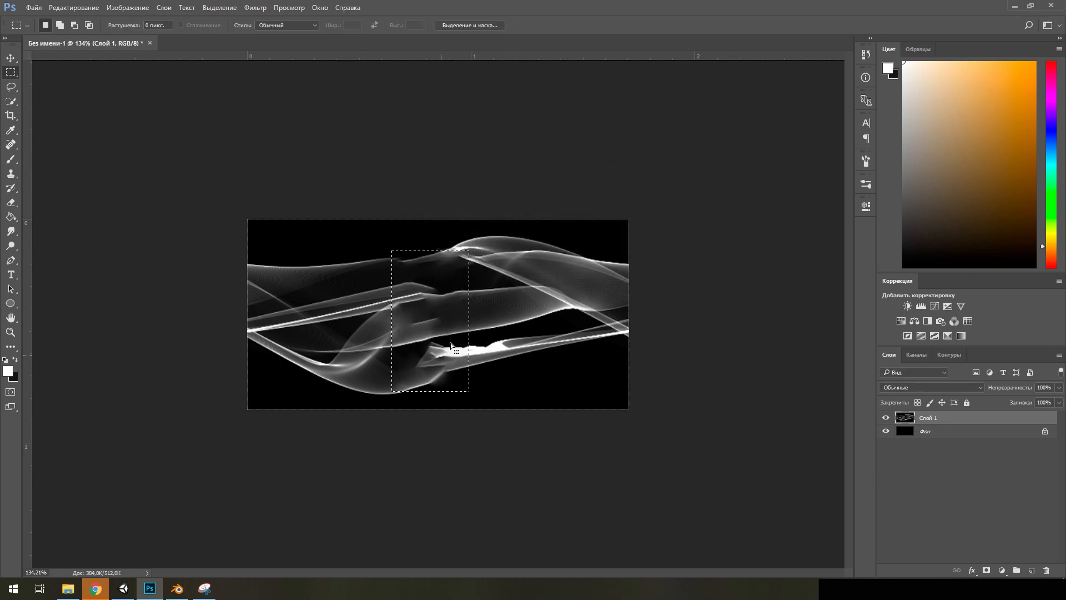
pyautogui.keyDown('alt'); pyautogui.scroll(-2, 462, 442); pyautogui.keyUp('alt')
pyautogui.keyDown('alt'); pyautogui.scroll(1, 462, 443); pyautogui.keyUp('alt')
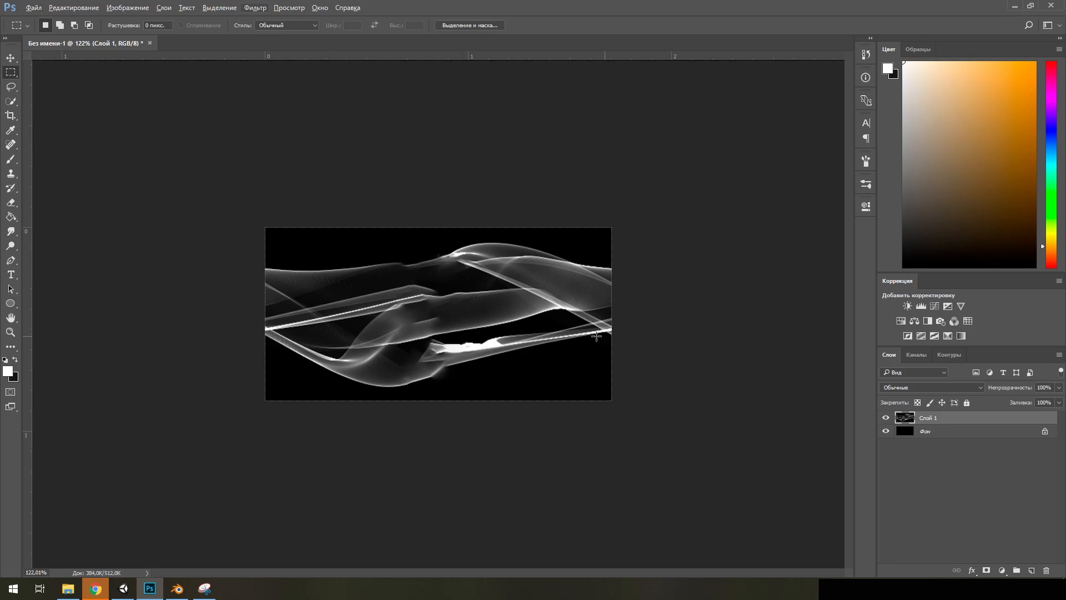
# Save the texture as a PNG named 1 in the effects folder on the desktop
pyautogui.click(33, 8)
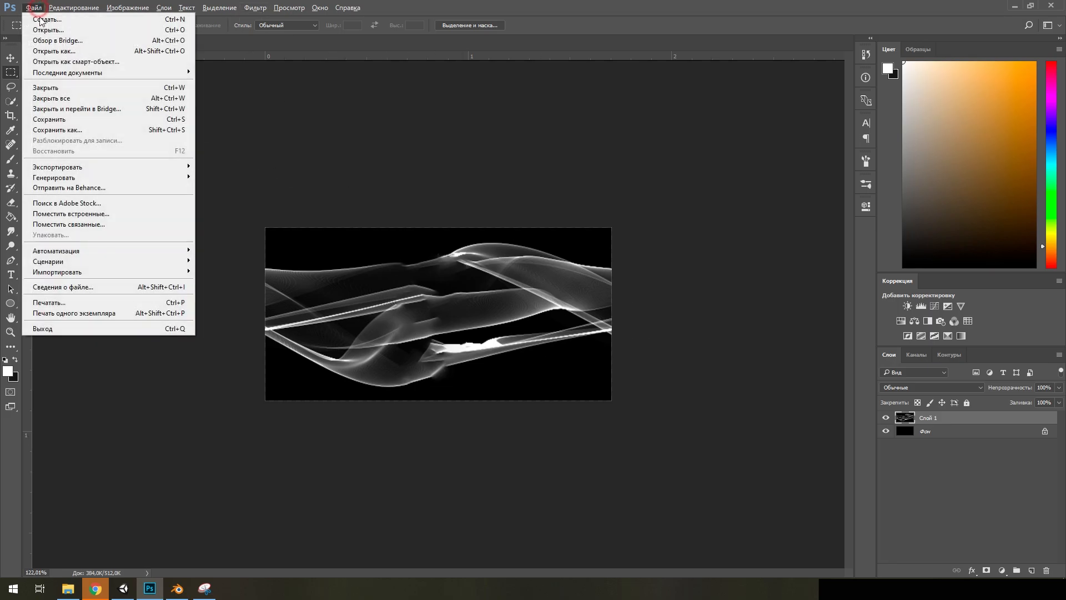
pyautogui.click(81, 126)
pyautogui.doubleClick(131, 91)
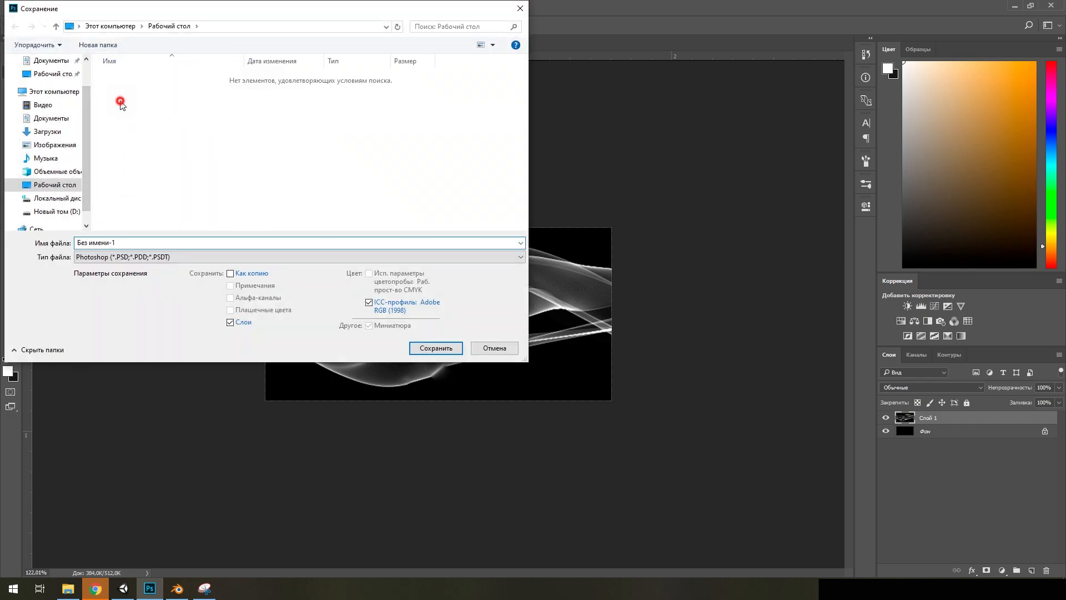
pyautogui.click(124, 242)
pyautogui.write('1')
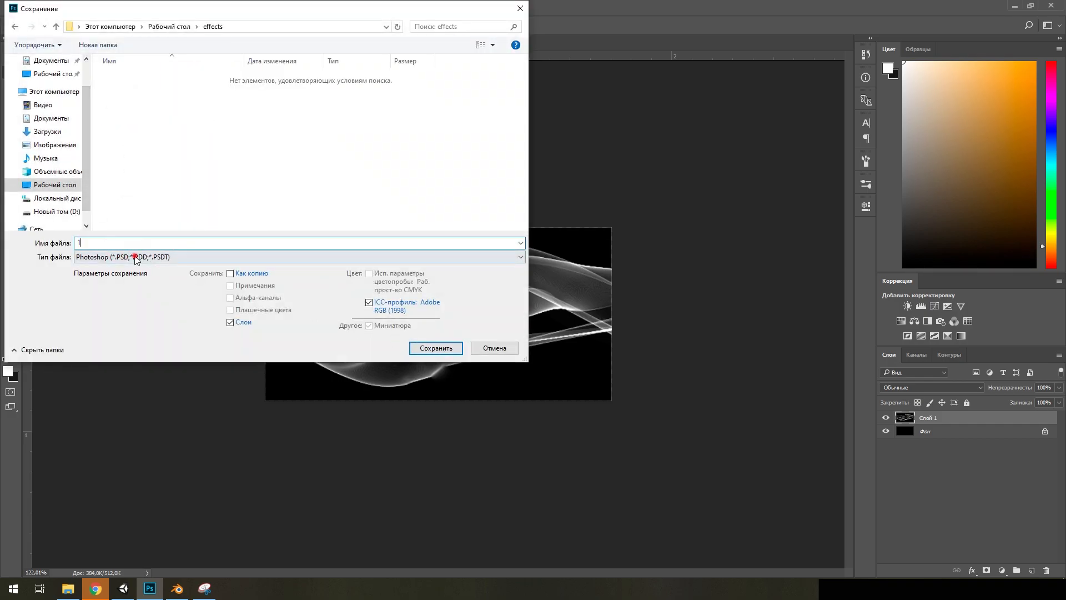
pyautogui.click(125, 257)
pyautogui.click(99, 392)
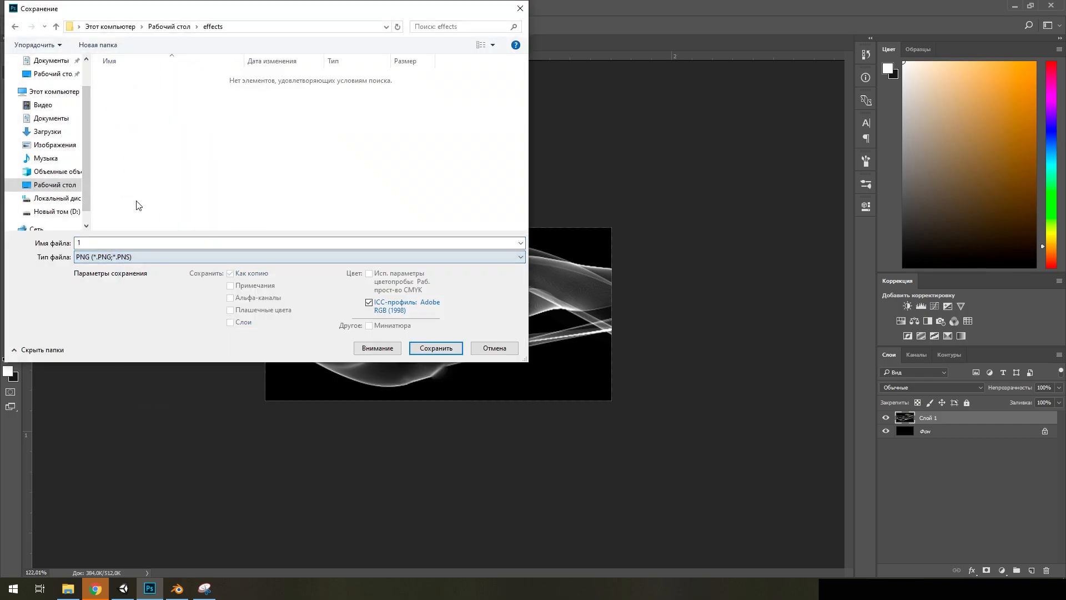
pyautogui.click(436, 348)
pyautogui.click(592, 182)
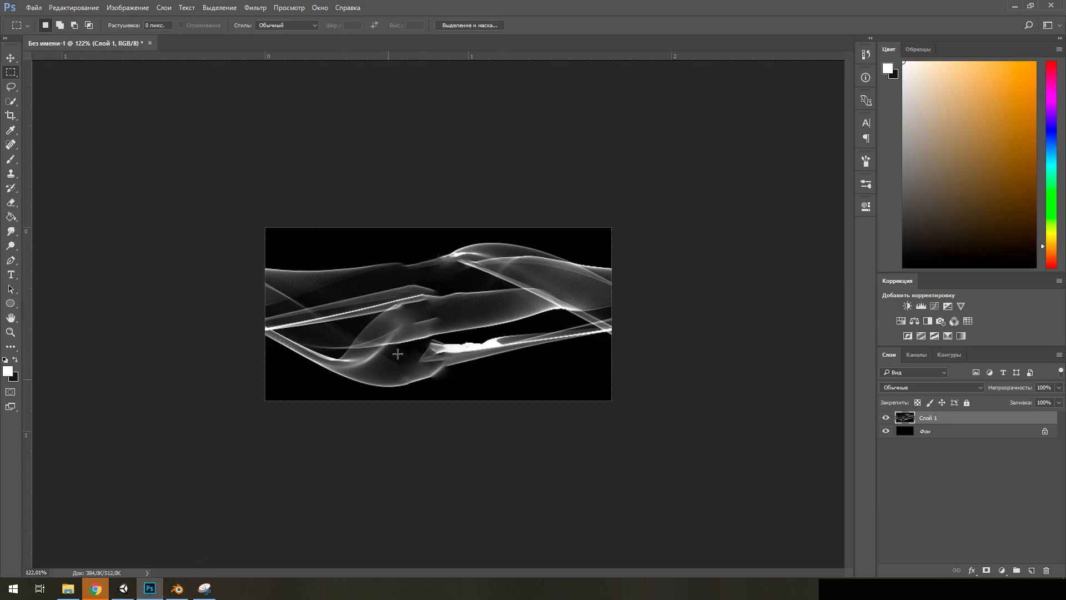
# Switch to Unity and import 1.png from the effects folder in File Explorer into the Prefabs folder
pyautogui.click(129, 593)
pyautogui.click(68, 589)
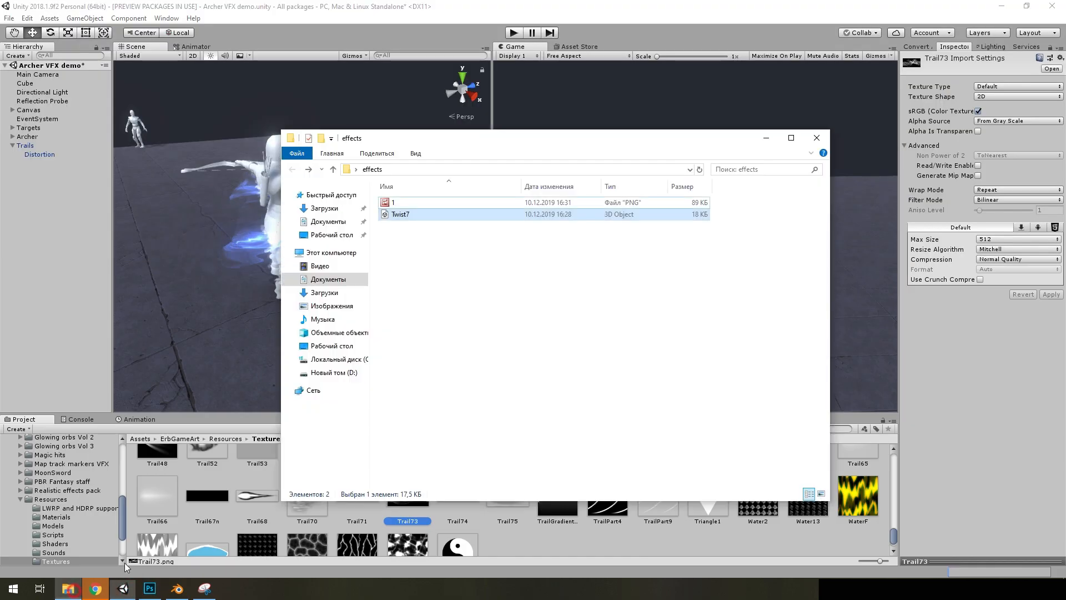
pyautogui.scroll(5, 83, 493)
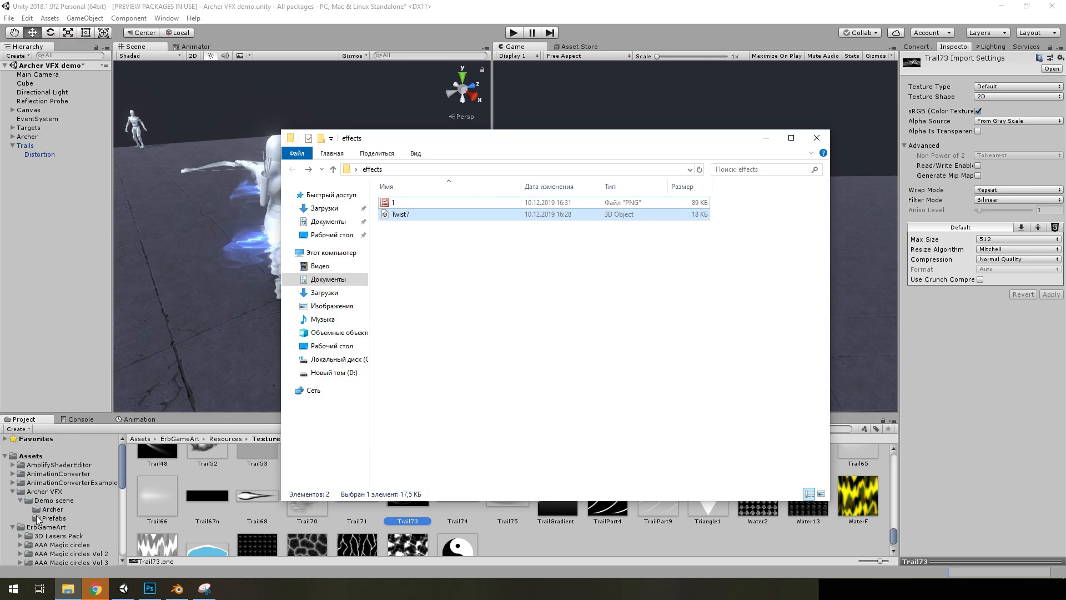
pyautogui.click(37, 517)
pyautogui.click(68, 589)
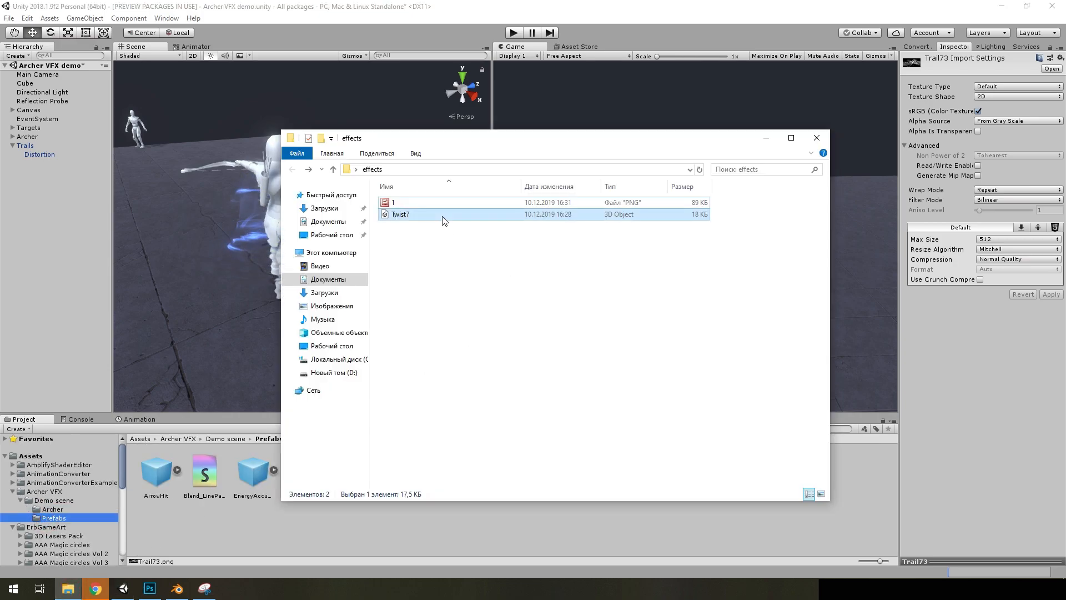
pyautogui.click(397, 206)
pyautogui.moveTo(397, 206); pyautogui.dragTo(240, 541)
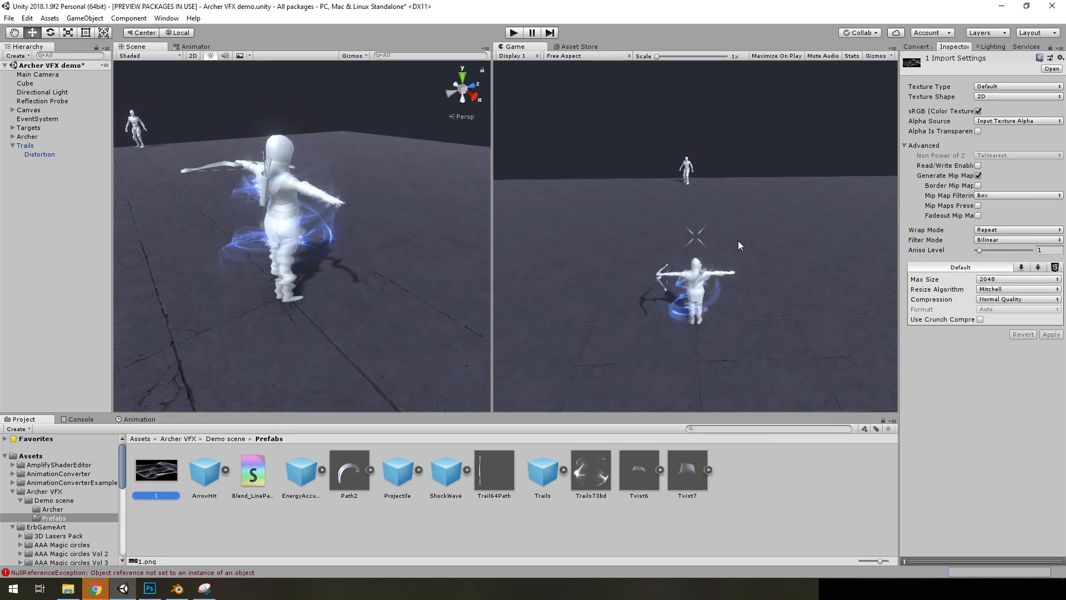
# Clear the console and return to the project's Prefabs folder
pyautogui.click(79, 421)
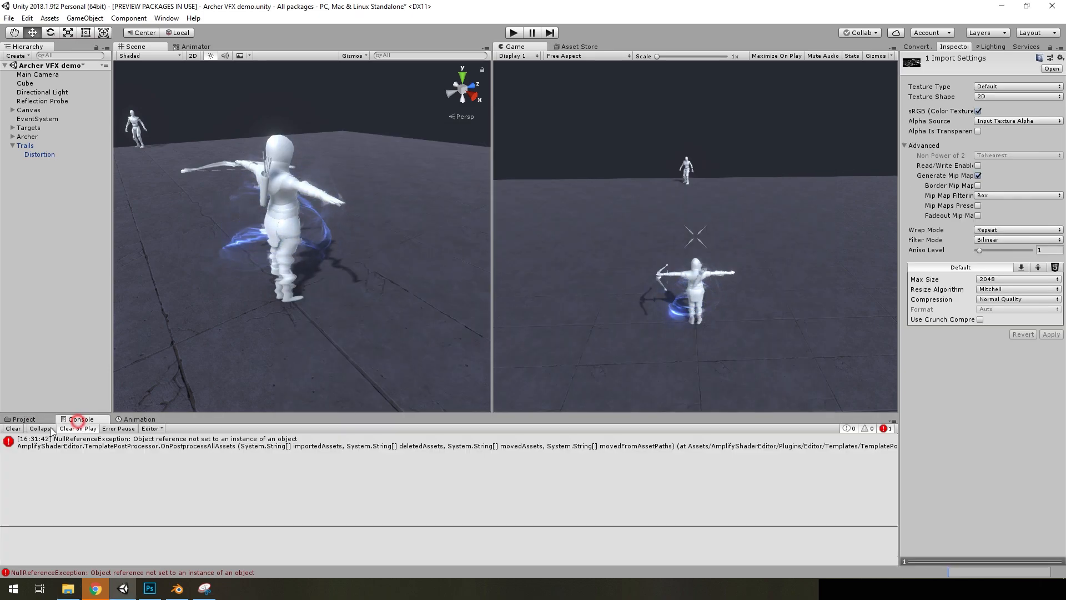
pyautogui.click(11, 429)
pyautogui.click(20, 422)
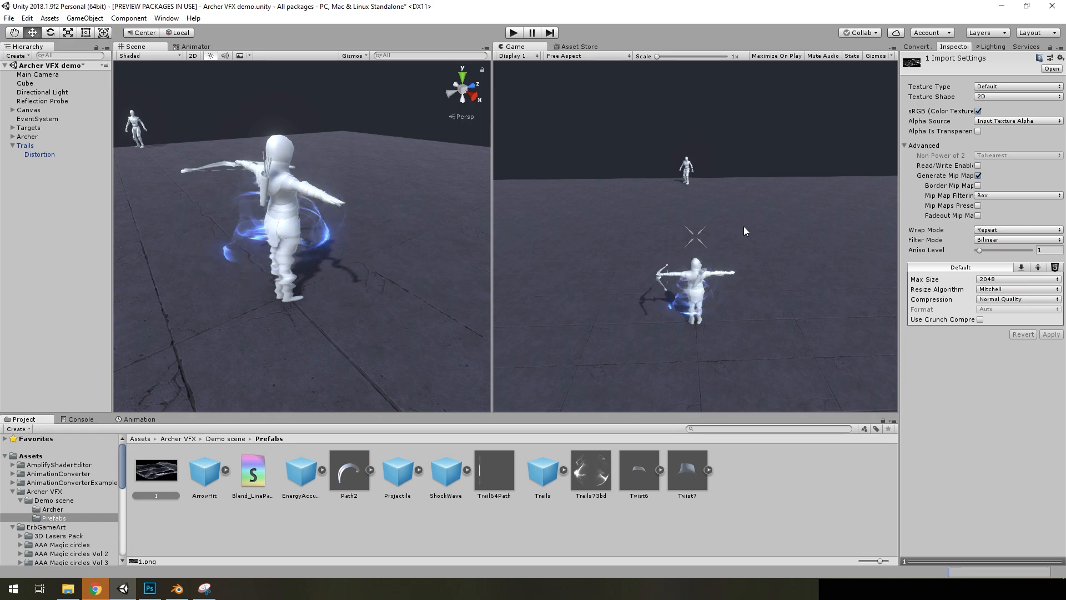
# Import texture 1 with alpha source From Gray Scale, mip maps disabled and max size 512, and apply the settings
pyautogui.click(999, 122)
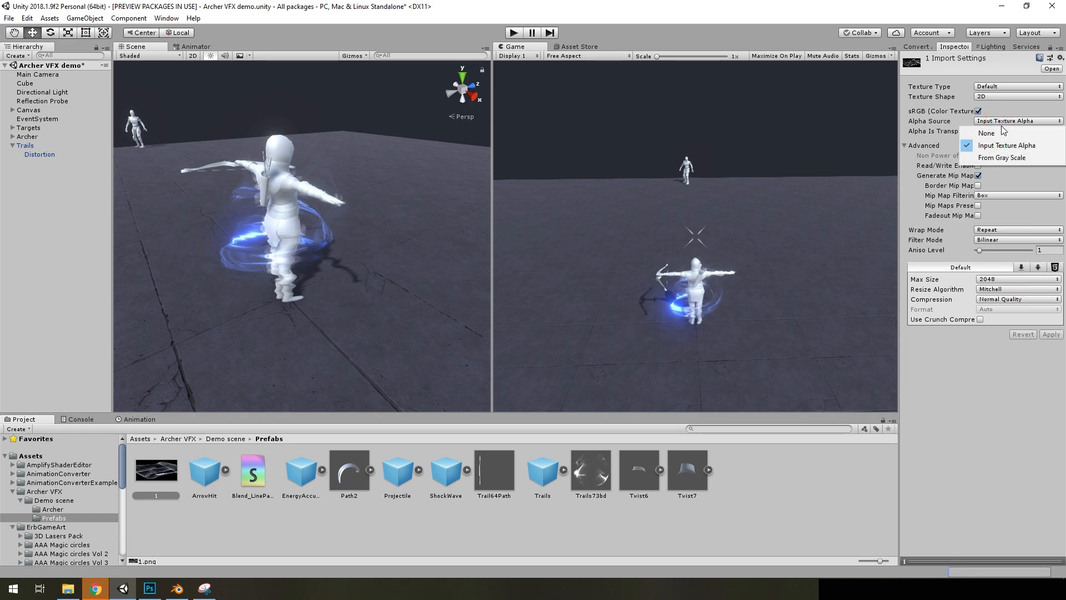
pyautogui.click(997, 158)
pyautogui.click(978, 176)
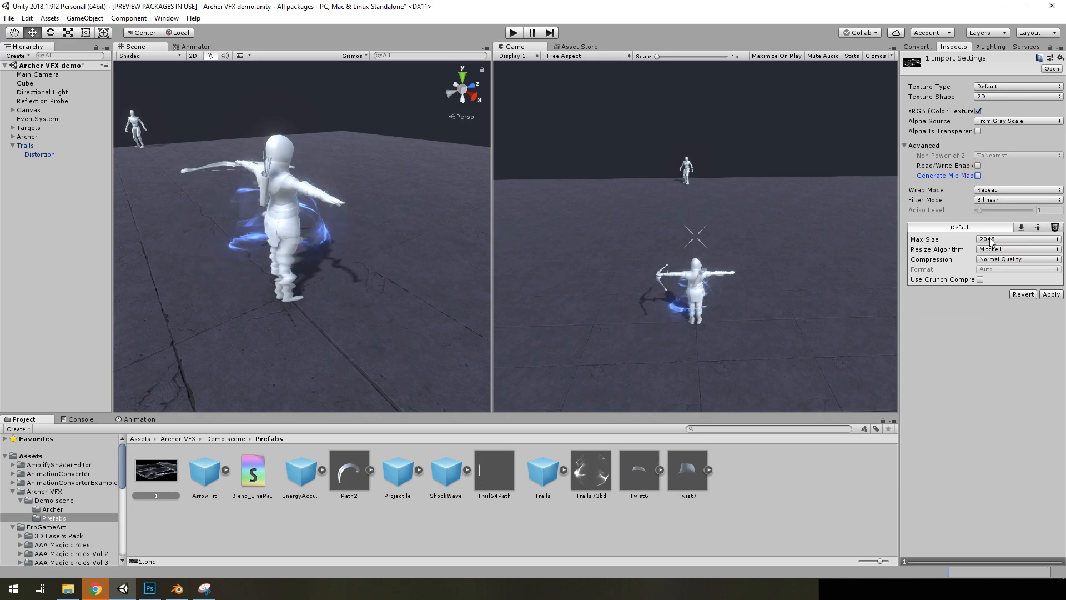
pyautogui.click(990, 237)
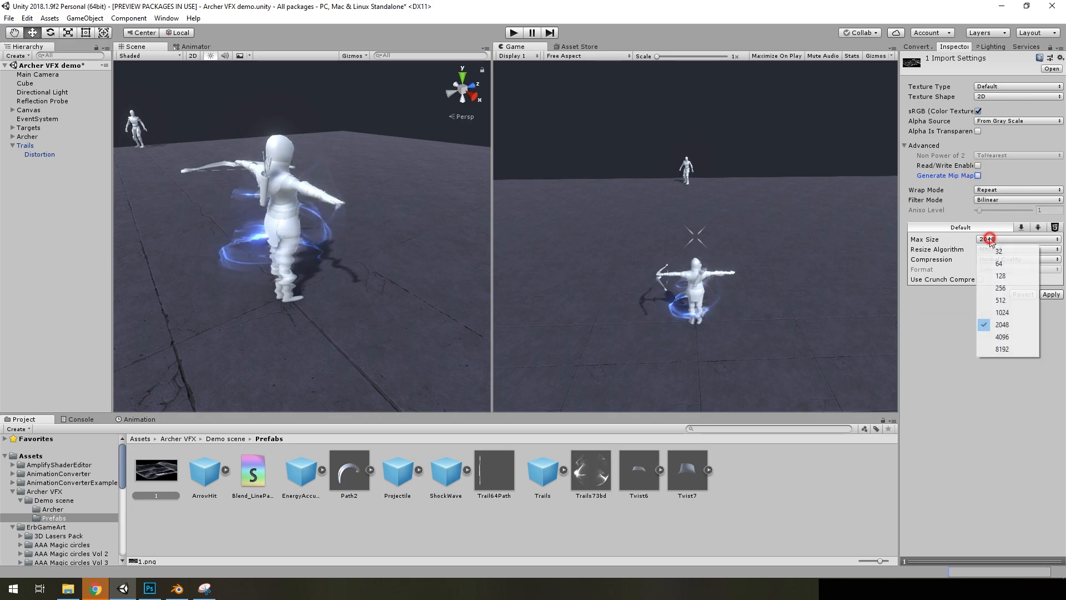
pyautogui.click(999, 302)
pyautogui.click(1047, 294)
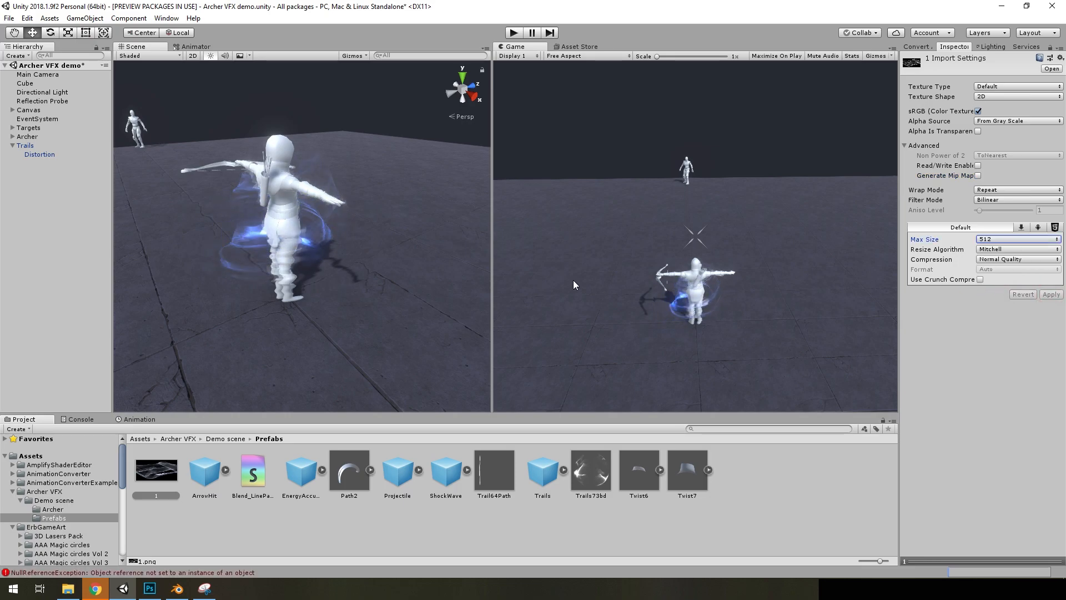
# Clear the console errors and return to the project's asset browser
pyautogui.click(78, 419)
pyautogui.click(13, 429)
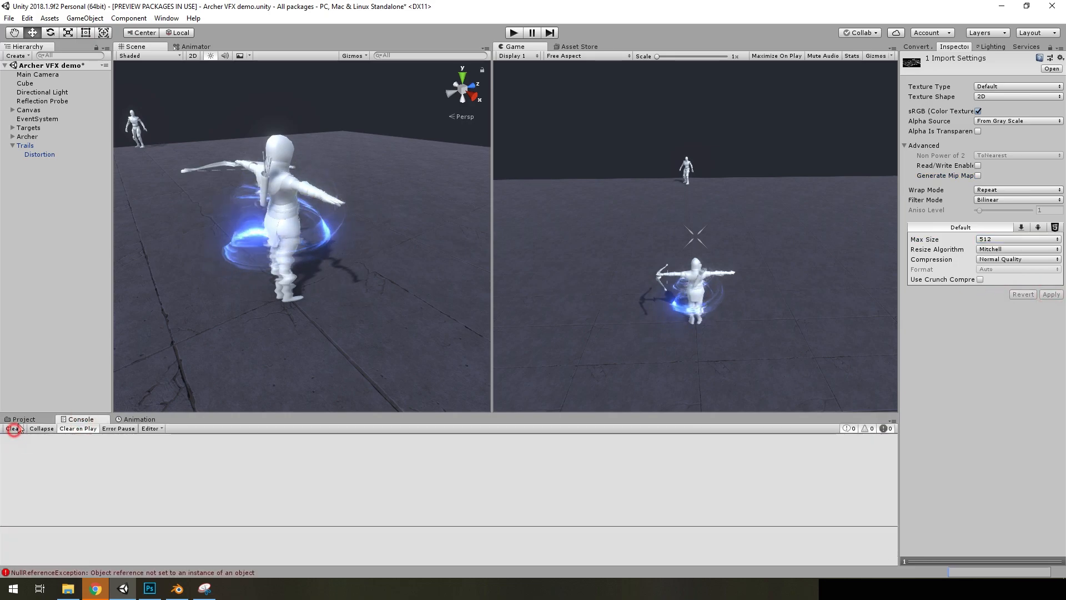
pyautogui.click(22, 419)
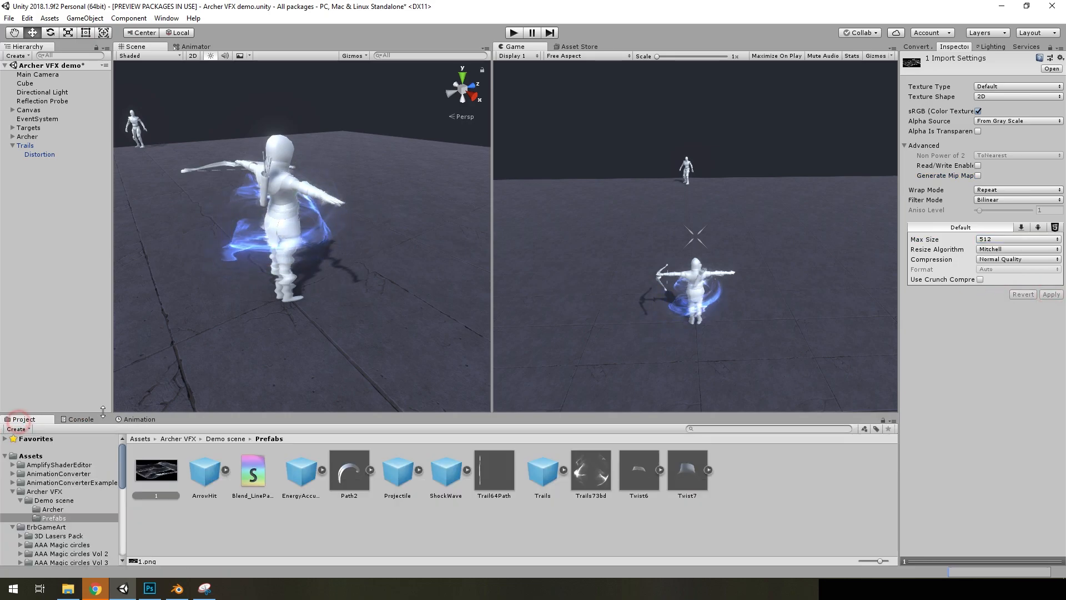
# Assign the Twist7 mesh to the Trails particle renderer and set the start size X and Z to 0.5
pyautogui.click(40, 155)
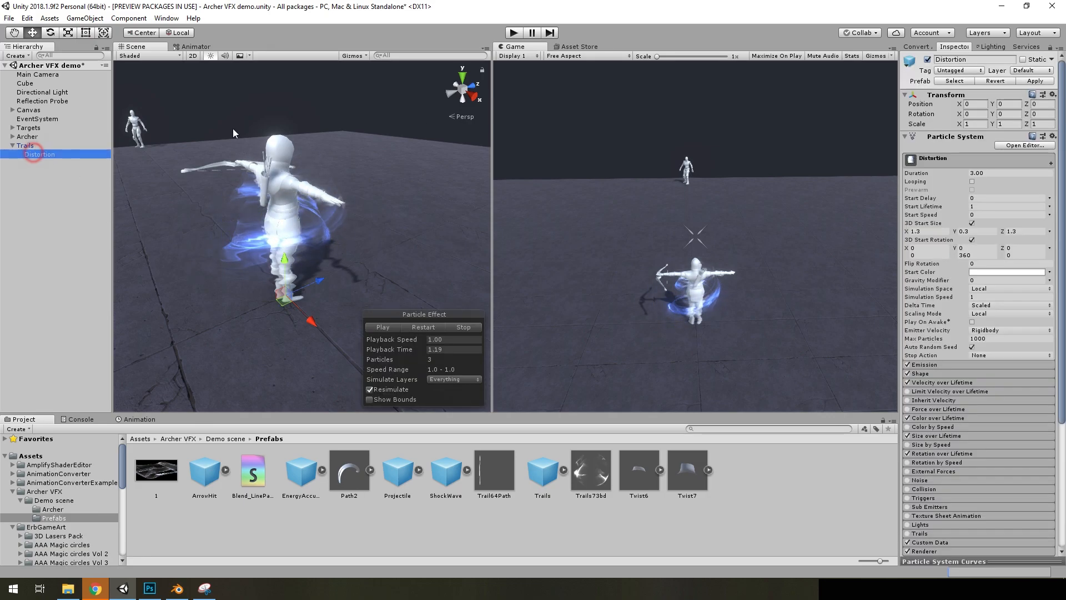
pyautogui.click(25, 145)
pyautogui.click(412, 336)
pyautogui.scroll(-6, 932, 344)
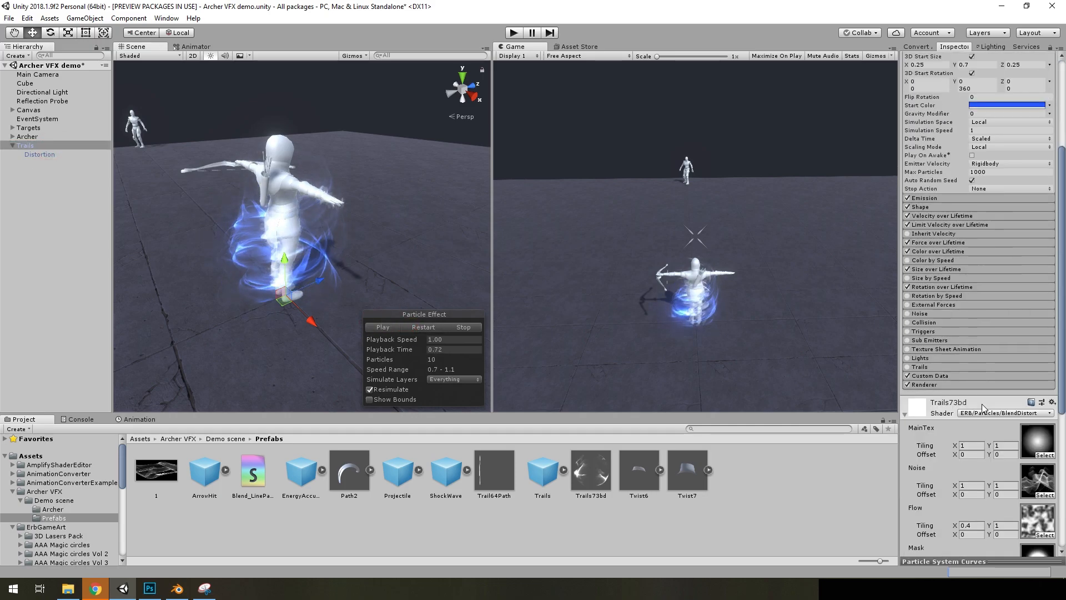
pyautogui.click(924, 317)
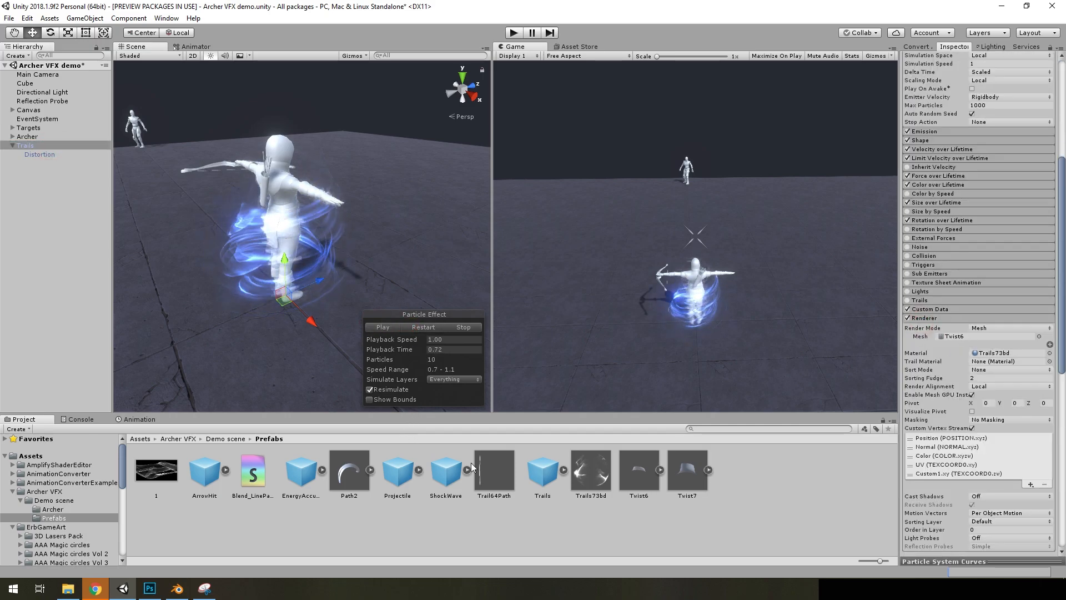
pyautogui.click(708, 470)
pyautogui.moveTo(736, 470); pyautogui.dragTo(954, 336)
pyautogui.scroll(7, 927, 240)
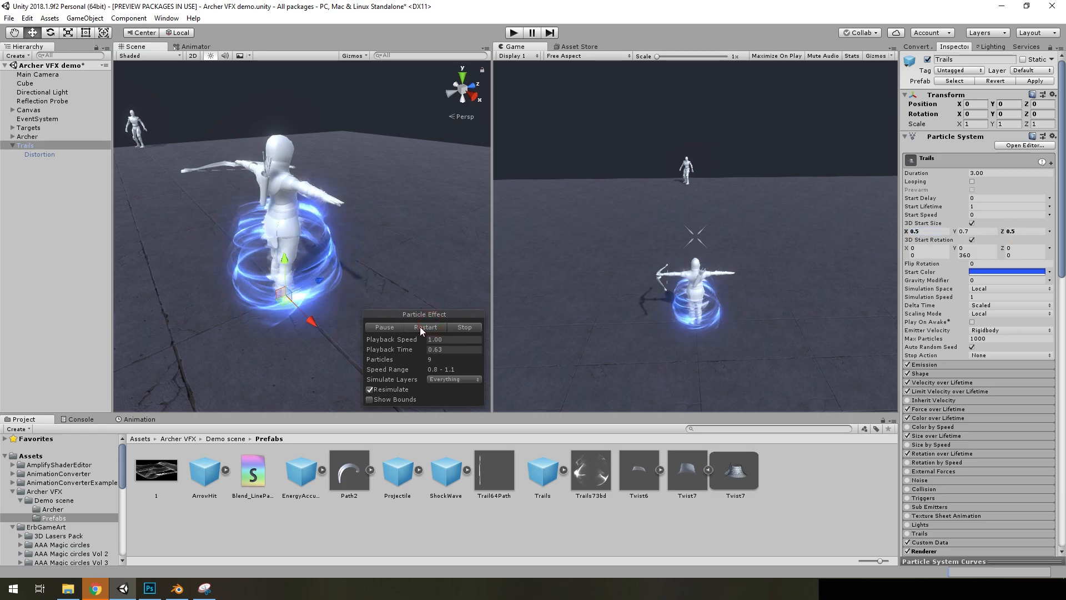
pyautogui.click(389, 327)
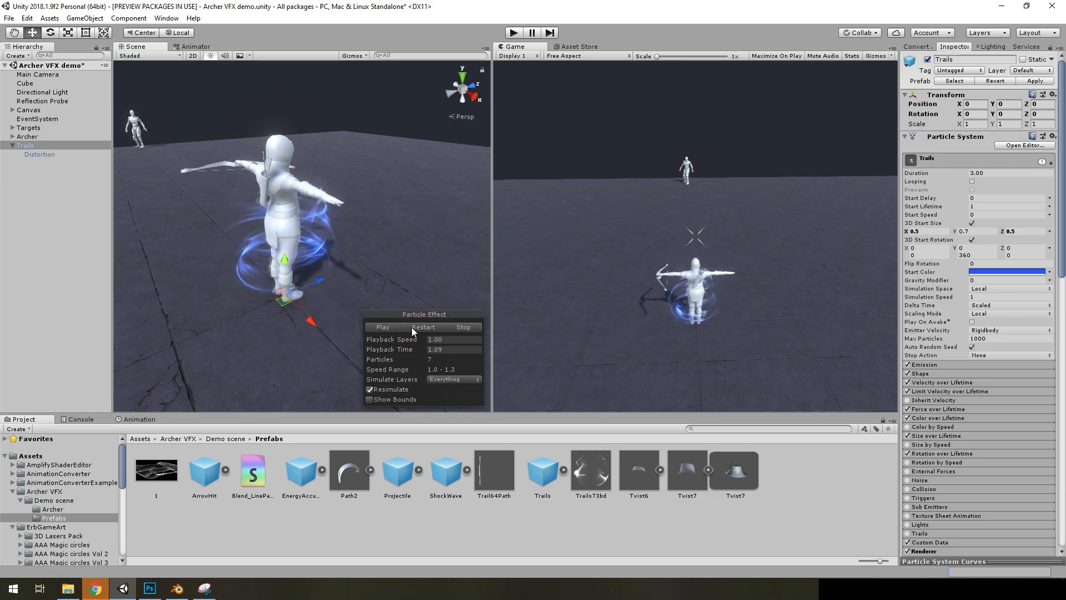
# Use texture 1 as the Noise texture of the Trails73bd material and replay the effect
pyautogui.scroll(-3, 955, 358)
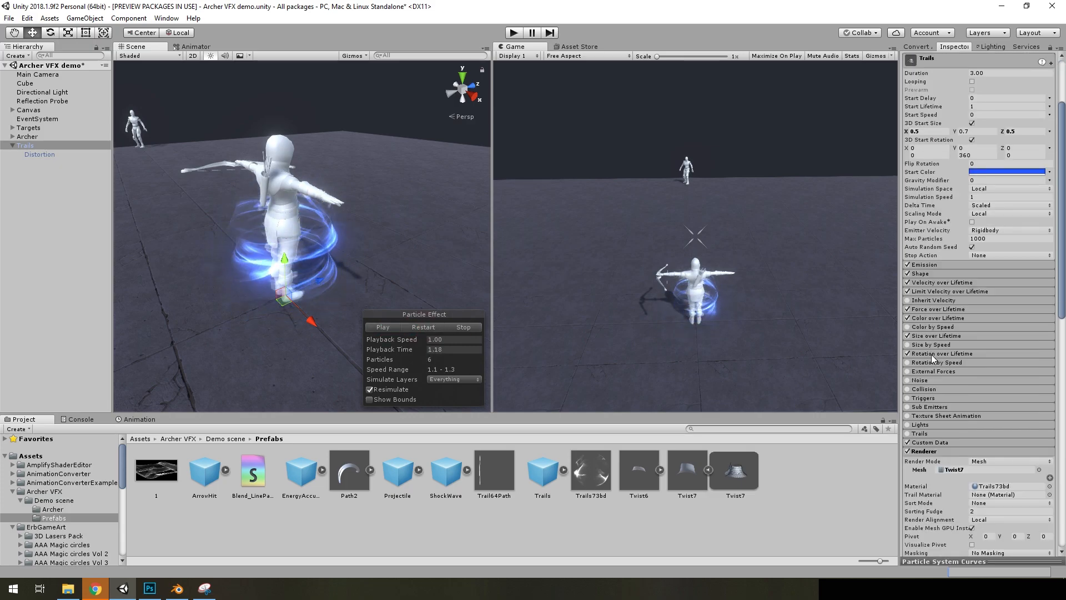
pyautogui.scroll(-3, 962, 388)
pyautogui.scroll(-4, 962, 417)
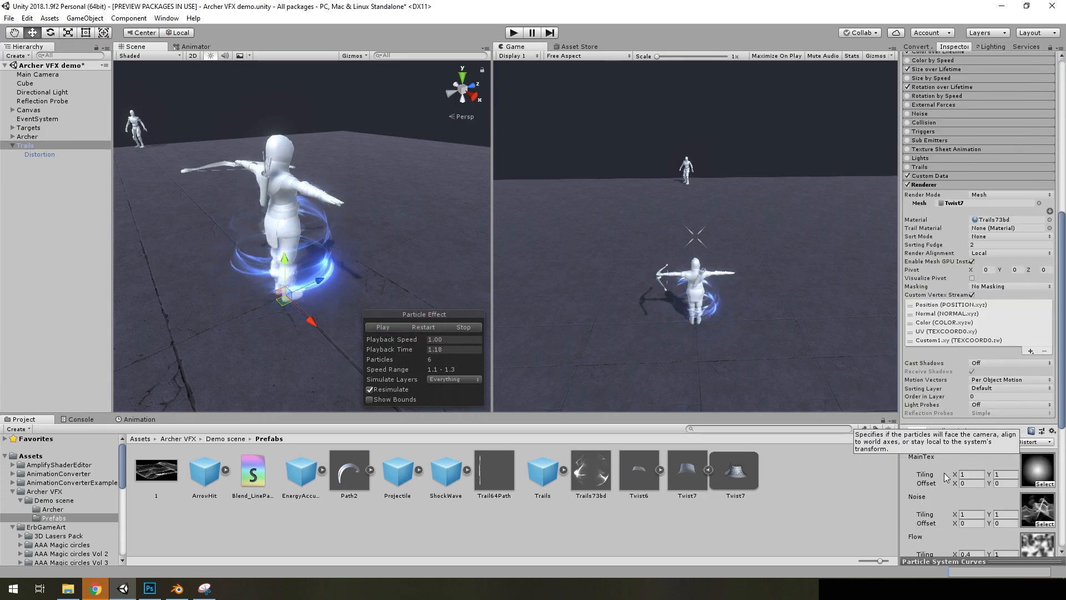
pyautogui.scroll(-4, 962, 416)
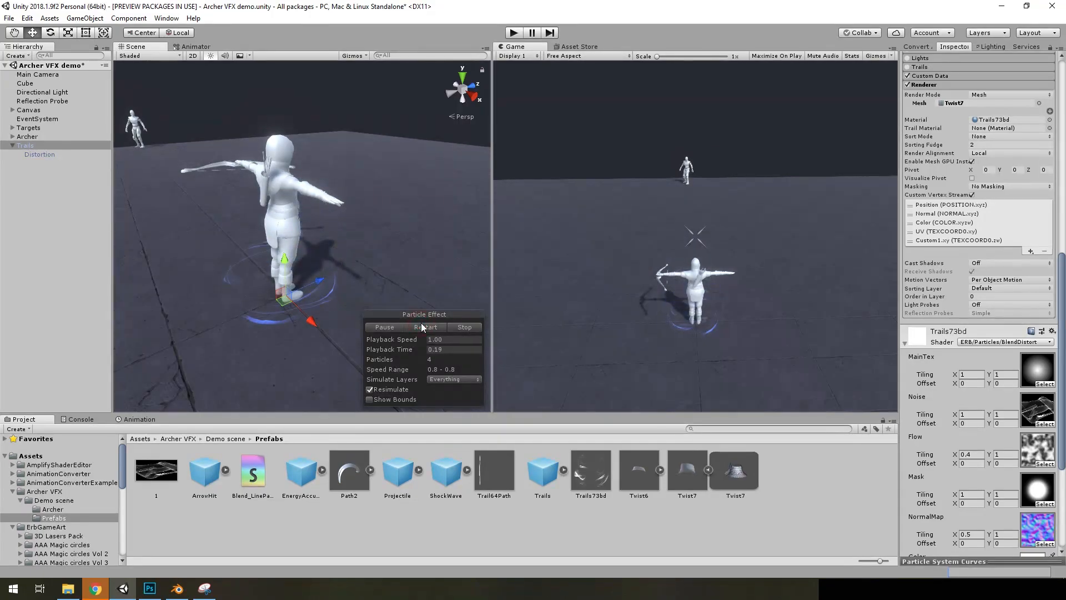
# Assign the Twist6 mesh to the Trails particle renderer
pyautogui.scroll(4, 968, 318)
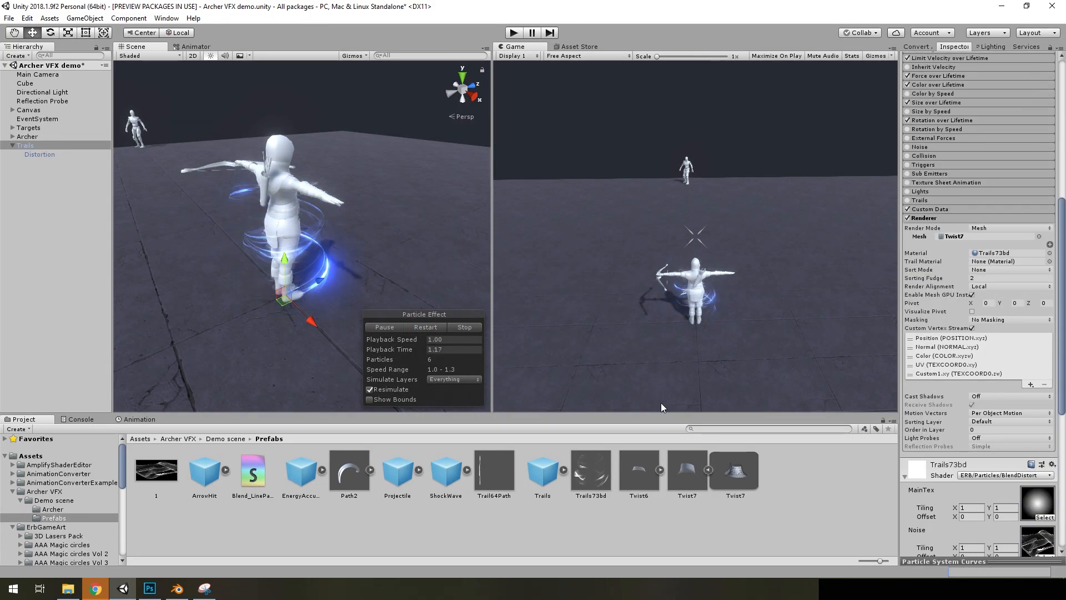
pyautogui.click(660, 469)
pyautogui.moveTo(688, 470); pyautogui.dragTo(972, 256)
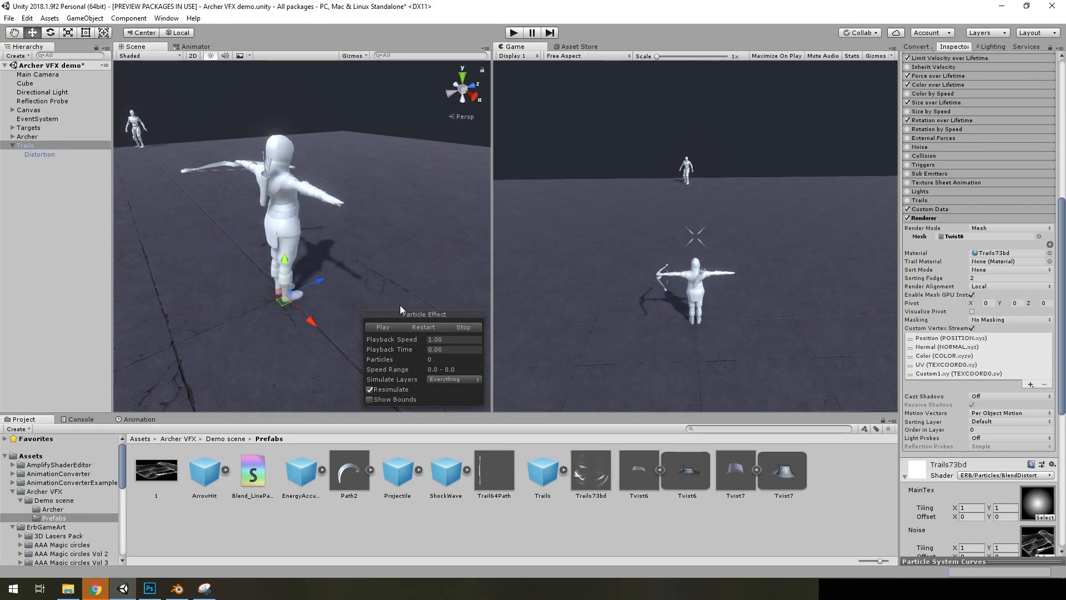
# Set the Trails start size X and Z to 0.25 and replay the effect, pausing it midway
pyautogui.click(414, 326)
pyautogui.scroll(9, 944, 233)
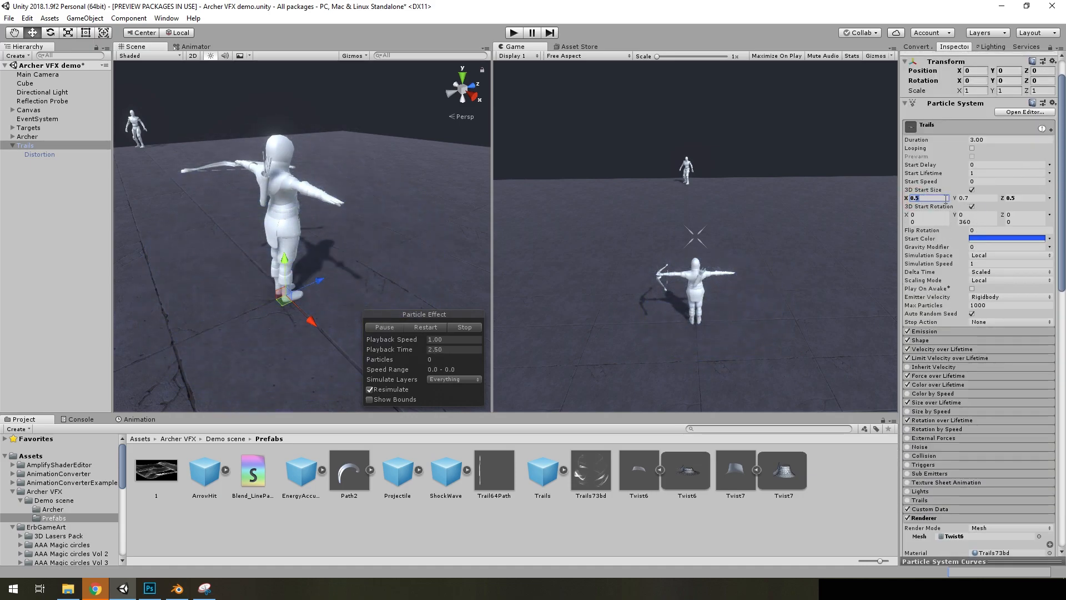
pyautogui.click(1016, 200)
pyautogui.click(426, 328)
pyautogui.click(425, 327)
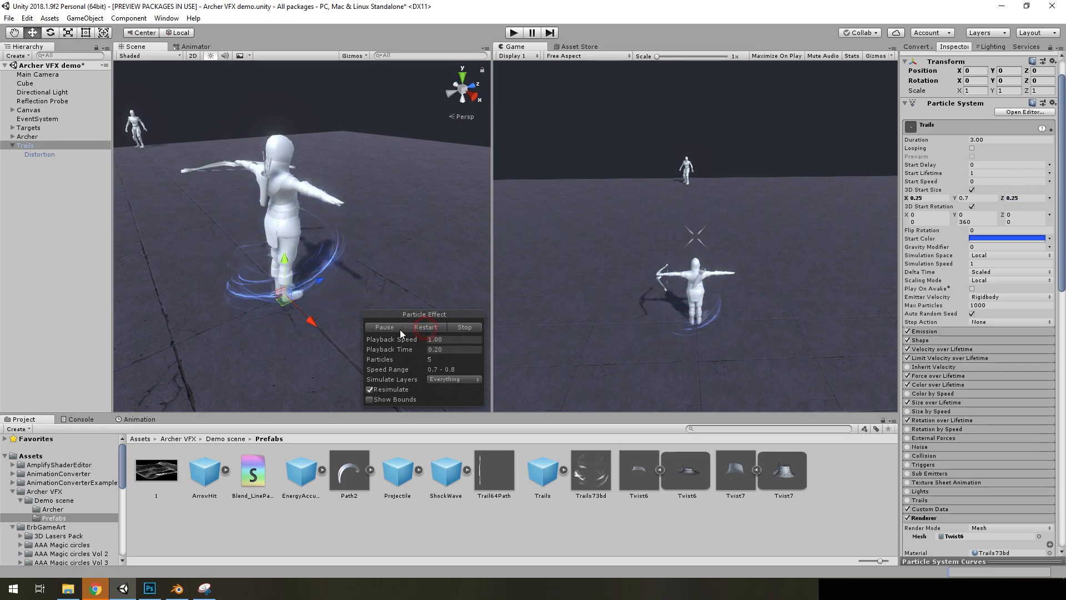
pyautogui.click(390, 326)
# Delete the modified Trails object and place a fresh Trails prefab at the root of the scene hierarchy
pyautogui.press('f')
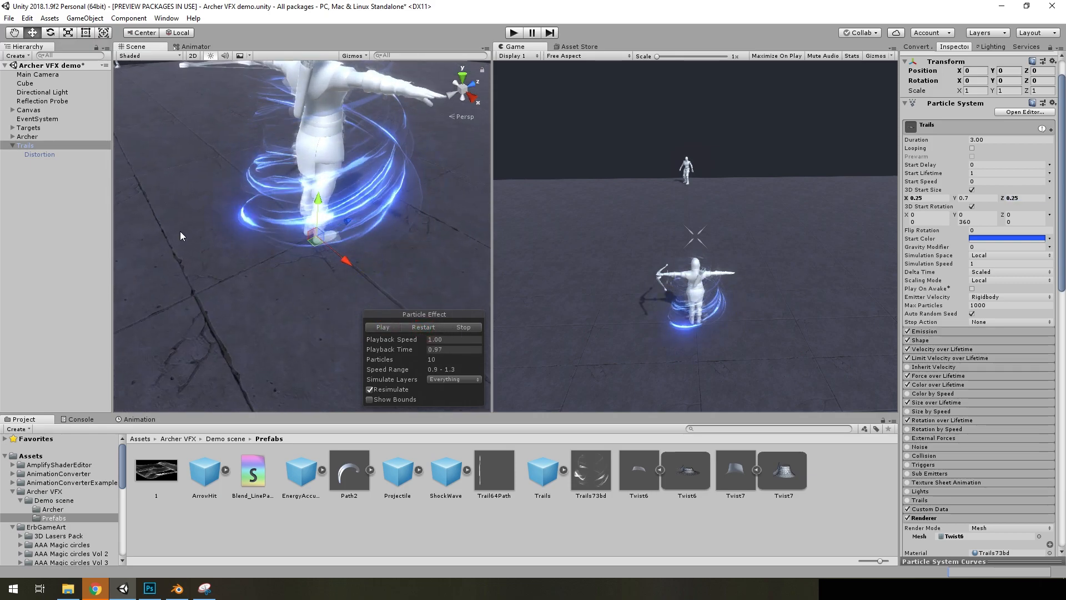
pyautogui.press('Delete')
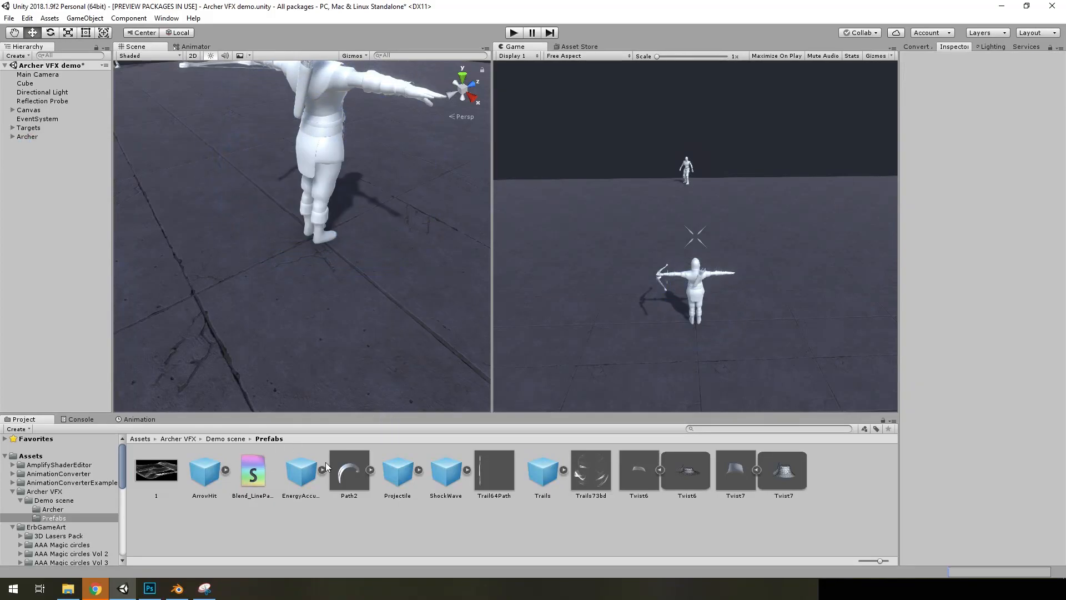
pyautogui.moveTo(532, 481); pyautogui.dragTo(17, 151)
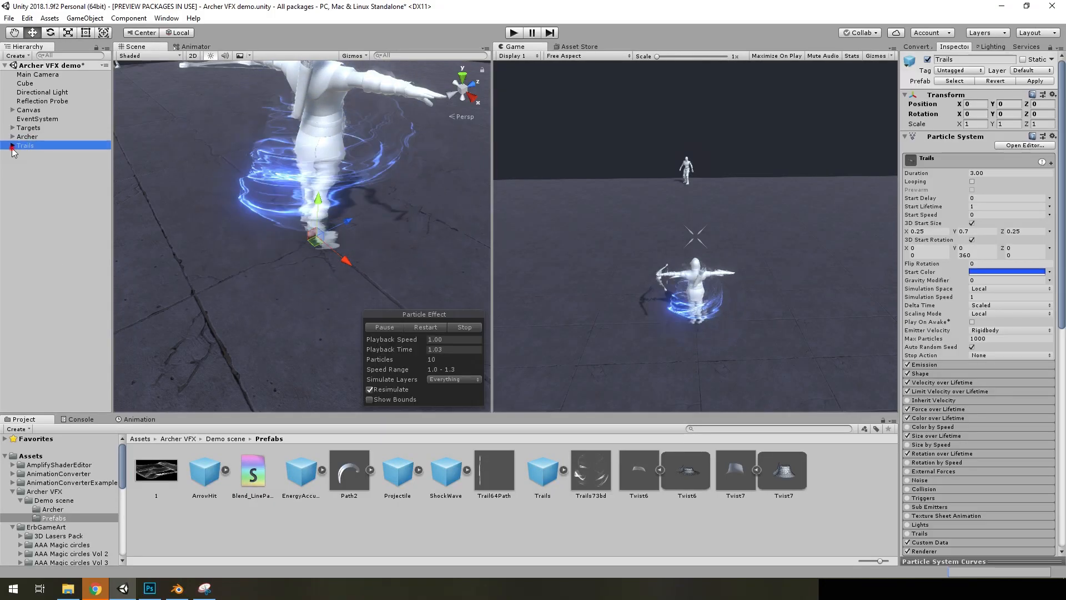
# Deactivate the Distortion child object of Trails
pyautogui.click(33, 156)
pyautogui.scroll(1, 887, 93)
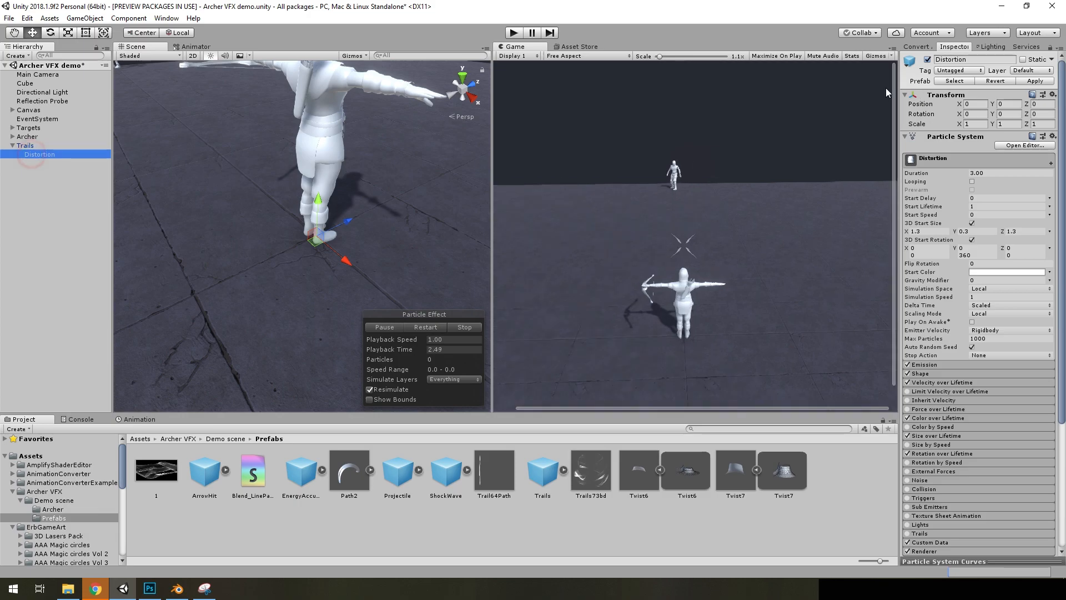
pyautogui.click(926, 60)
# Replay the Trails effect, pause it midway and examine the texture and speed settings of its Trails73bd material
pyautogui.scroll(-1, 794, 175)
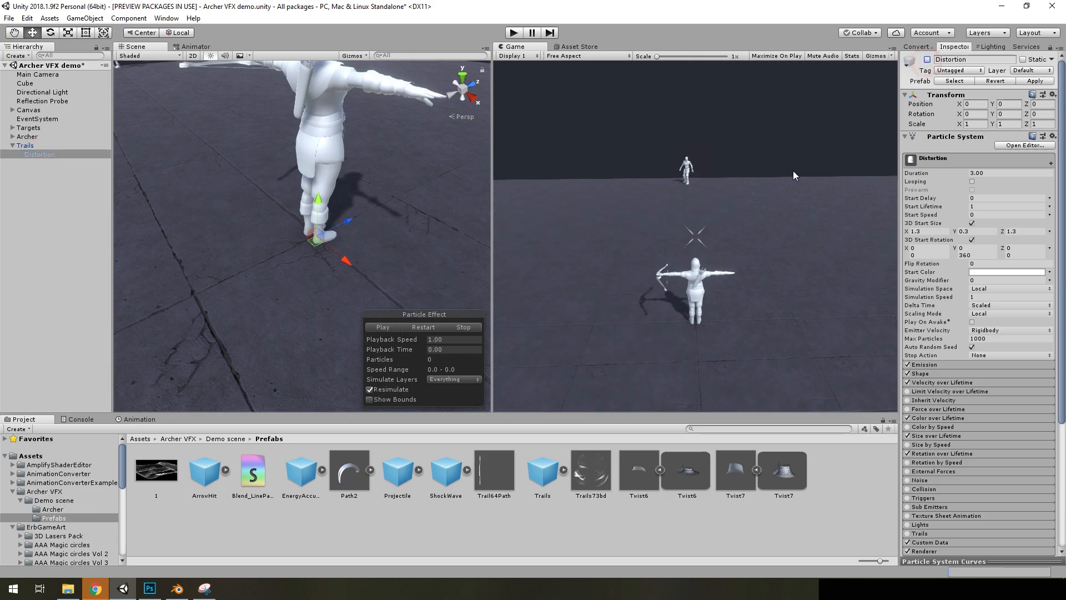
pyautogui.click(384, 327)
pyautogui.scroll(-8, 957, 394)
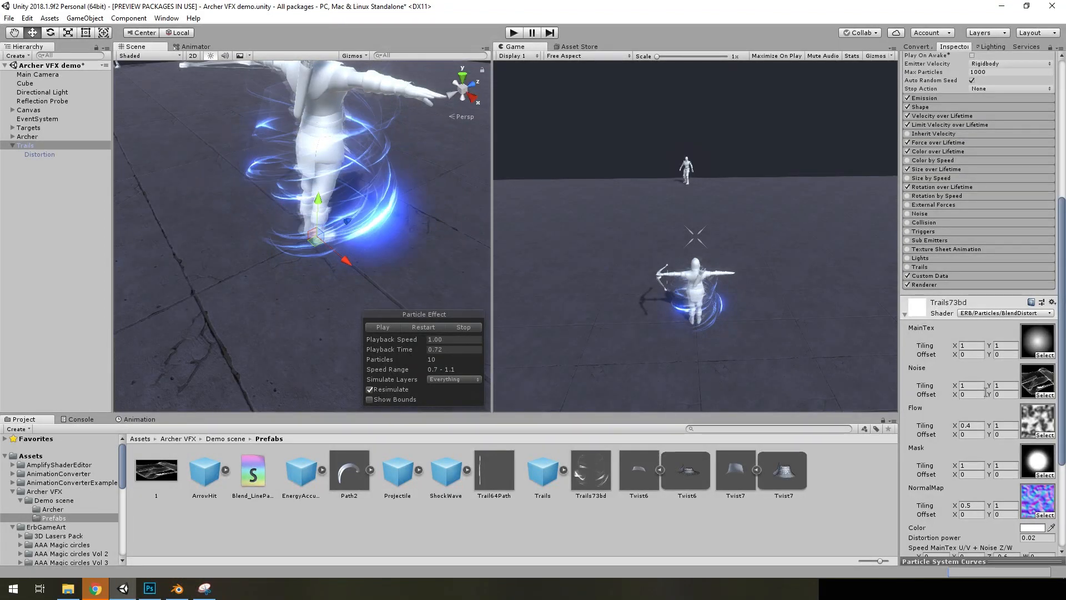
pyautogui.scroll(-5, 1010, 459)
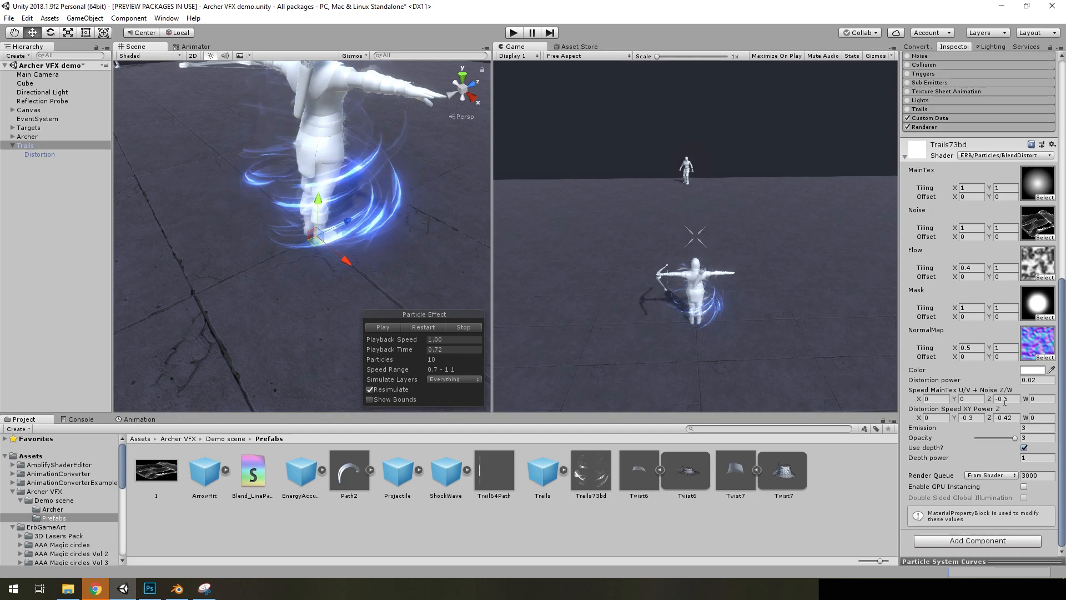
pyautogui.moveTo(423, 280)
pyautogui.keyDown('alt'); pyautogui.mouseDown()
pyautogui.moveTo(424, 296)
pyautogui.moveTo(418, 262)
pyautogui.mouseUp(); pyautogui.keyUp('alt')
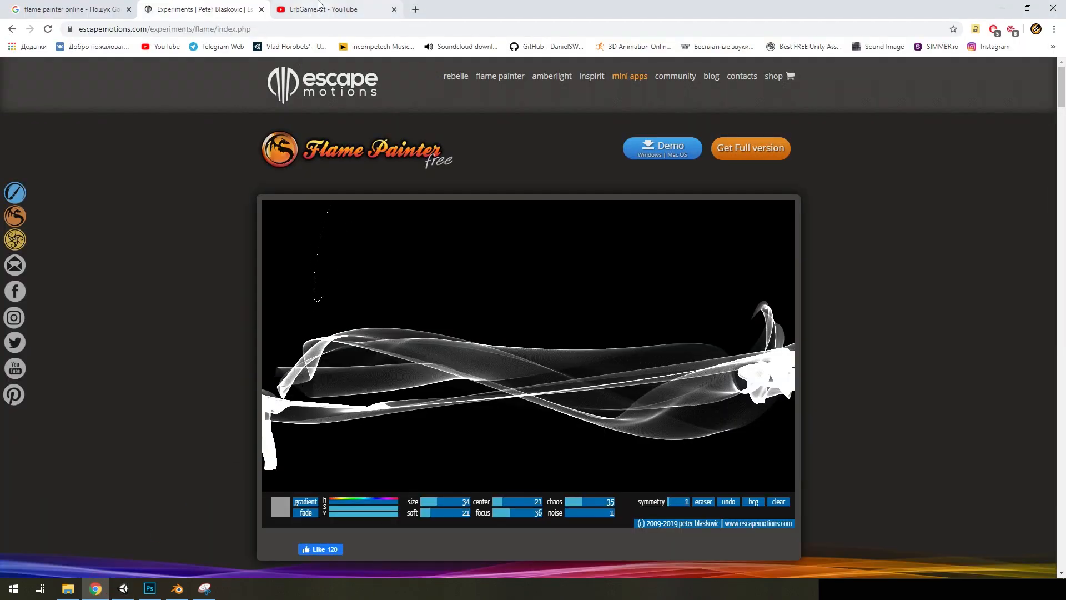
# Switch to Chrome and open the Aura effect tutorial from the ErbGameArt YouTube channel at the shader graph section around 11:06
pyautogui.click(320, 5)
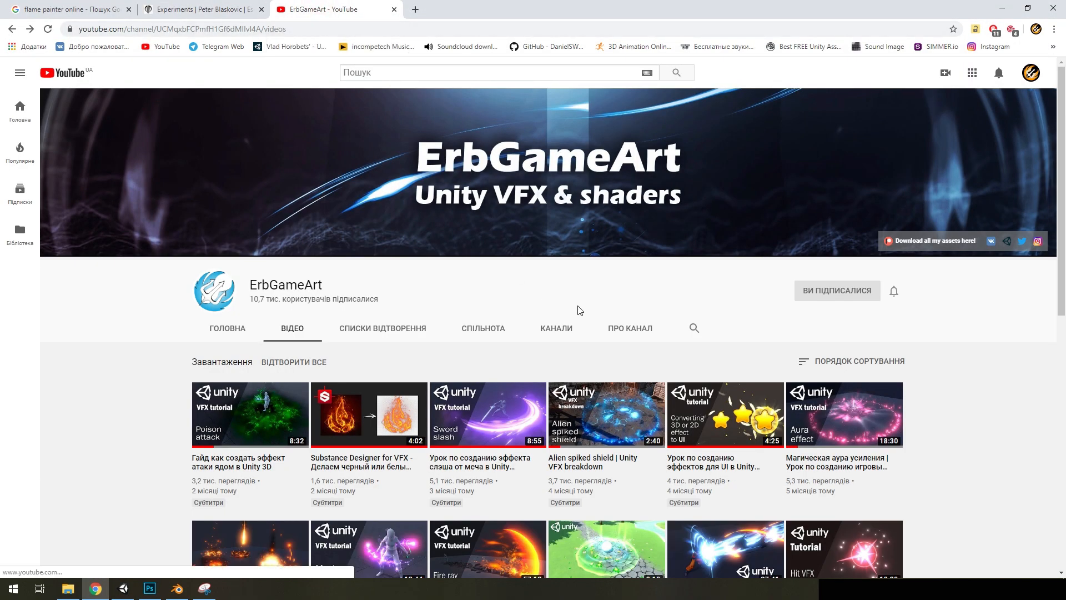
pyautogui.scroll(-1, 824, 377)
pyautogui.click(840, 363)
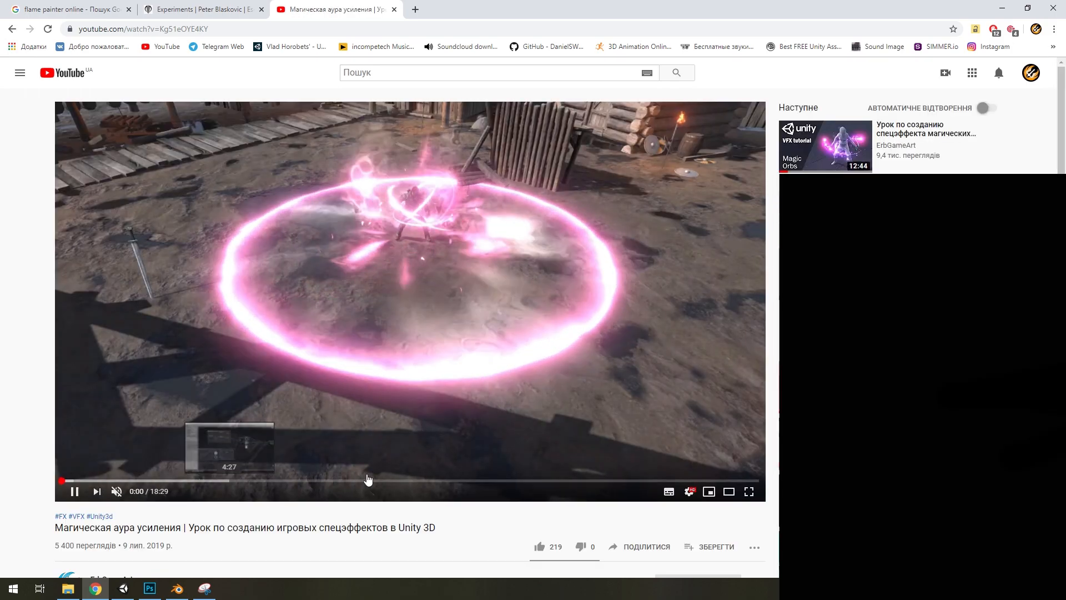
pyautogui.moveTo(367, 479); pyautogui.dragTo(481, 482)
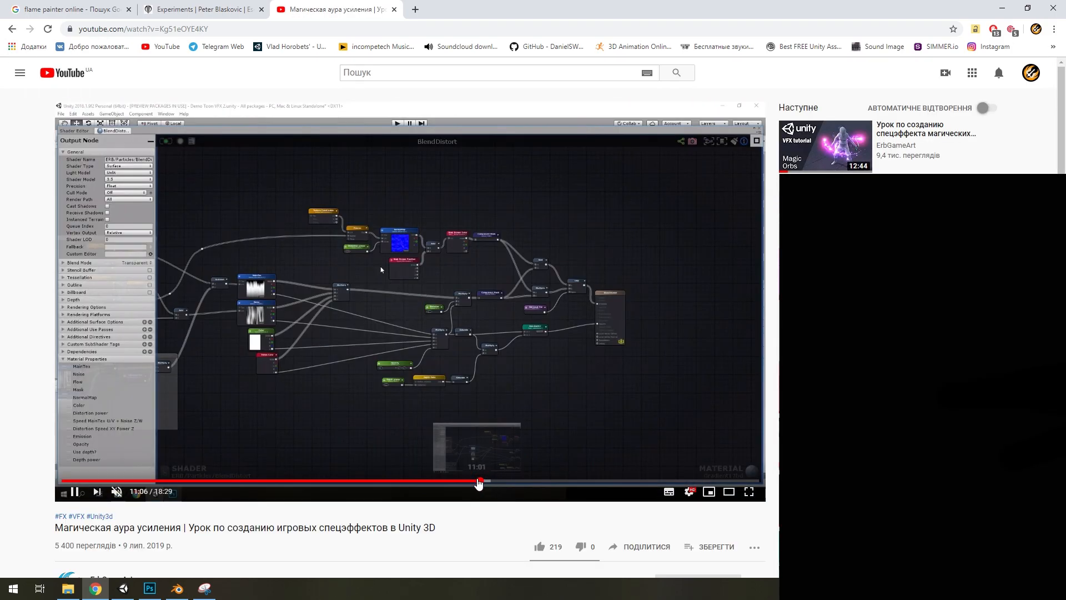
pyautogui.click(436, 397)
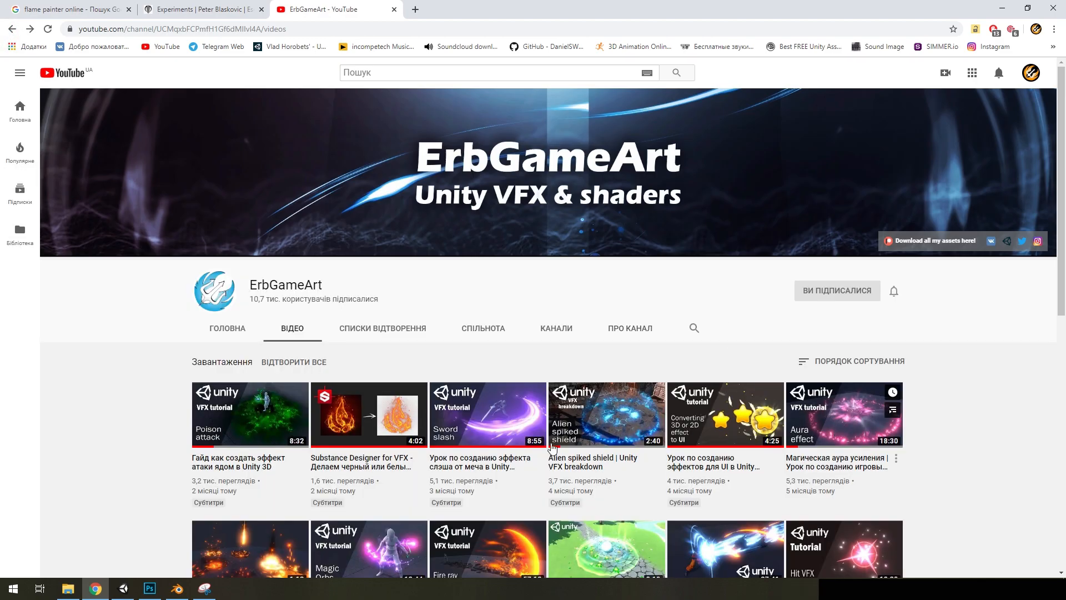
# Switch back to Unity and open the BlendDistort shader graph of the Trails73bd material from the Trails renderer
pyautogui.click(124, 589)
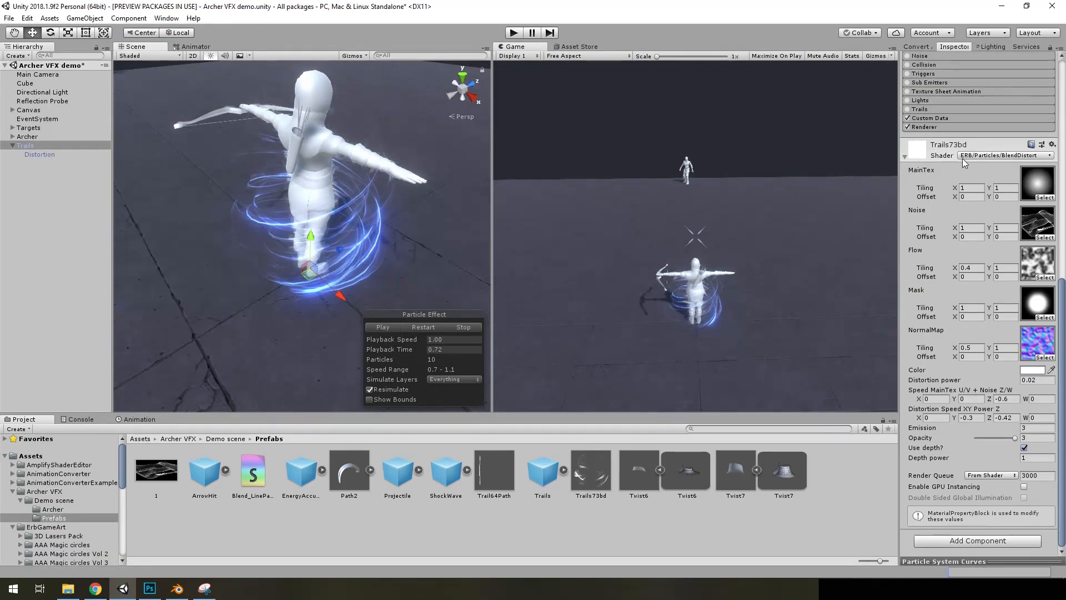
pyautogui.scroll(2, 987, 231)
pyautogui.click(945, 196)
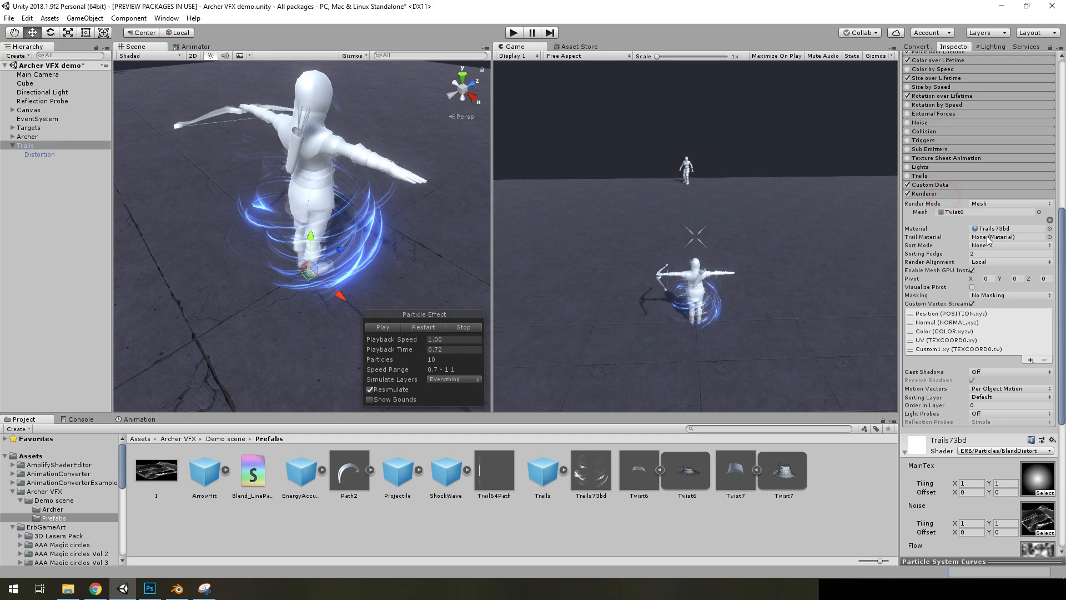
pyautogui.doubleClick(982, 228)
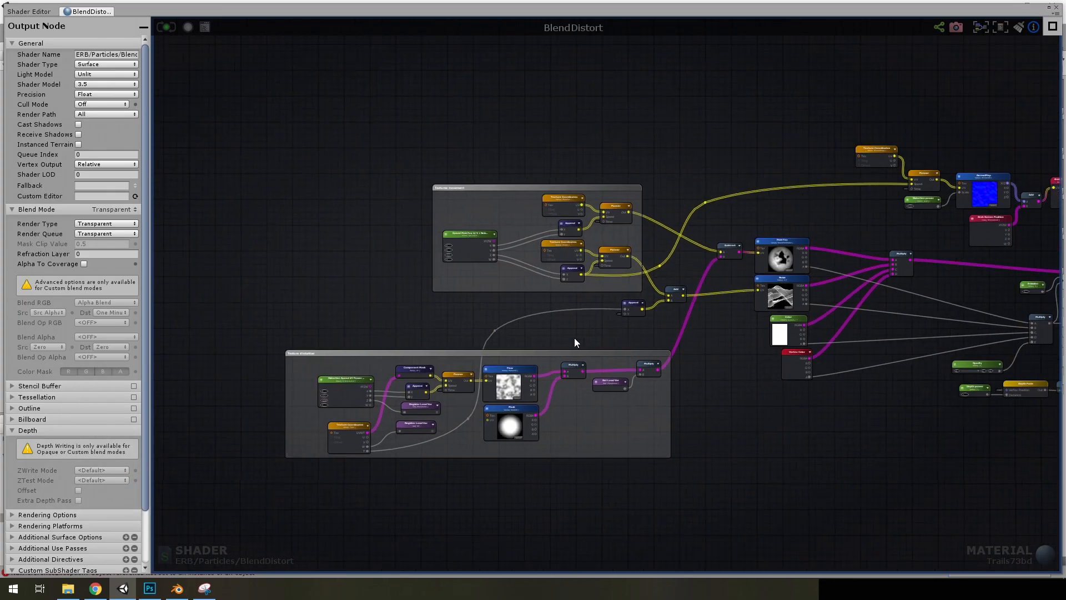
# Examine the BlendDistort nodes that feed the Noise texture's UV, including the Append, Add, Flow and Mask nodes
pyautogui.scroll(4, 630, 329)
pyautogui.moveTo(641, 307); pyautogui.dragTo(407, 323, button='middle')
pyautogui.moveTo(659, 306); pyautogui.dragTo(401, 358, button='middle')
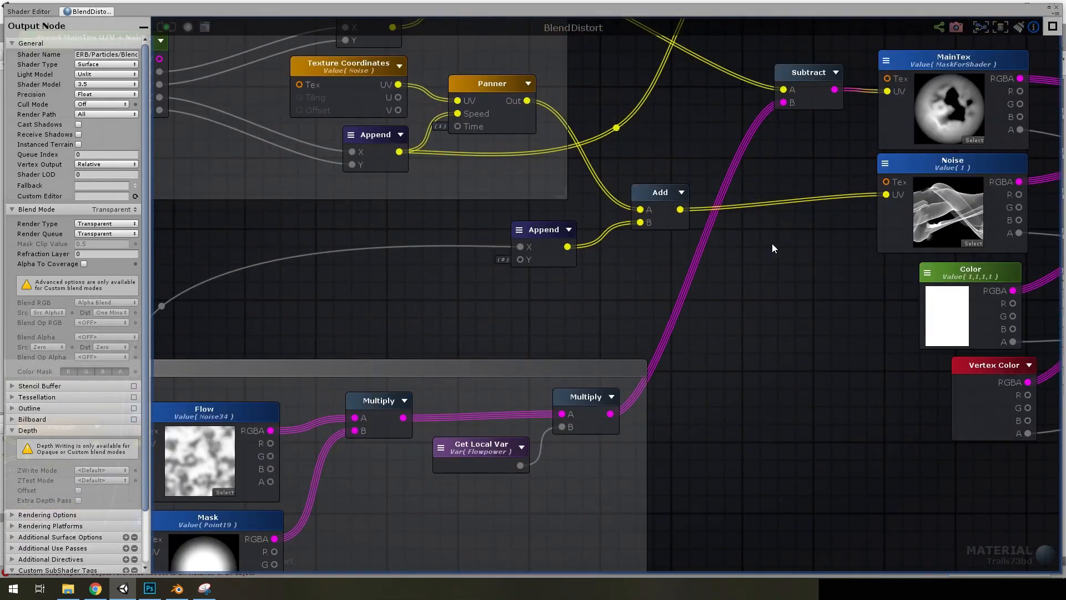
pyautogui.moveTo(565, 246); pyautogui.dragTo(774, 207, button='middle')
pyautogui.scroll(-5, 805, 171)
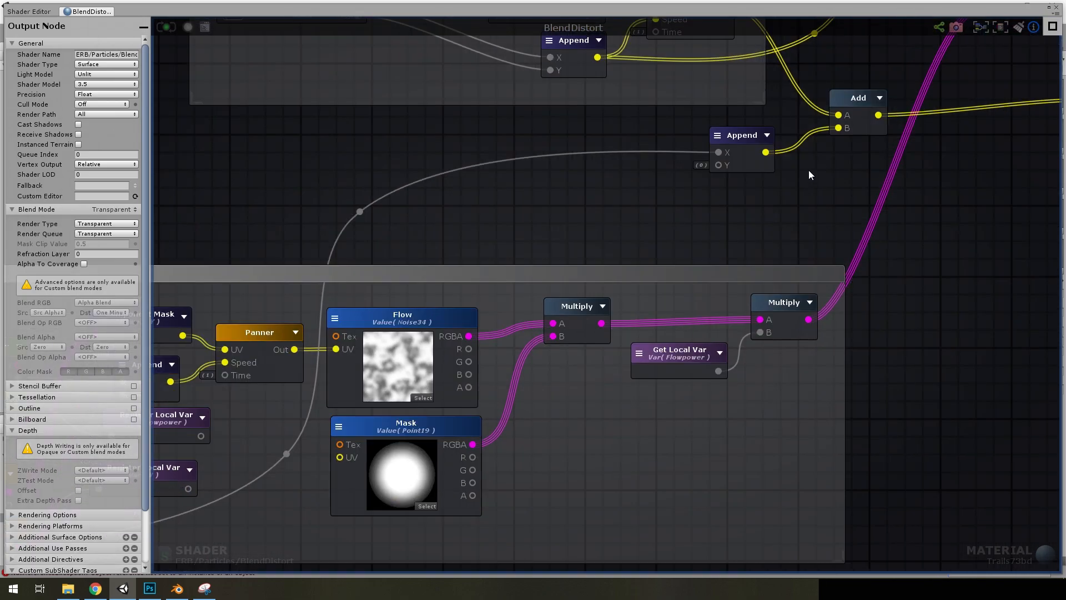
# Examine how the Texture Coordinates T output in the Texture distortion group feeds the Append and Add nodes into the Noise texture's UV
pyautogui.scroll(5, 418, 287)
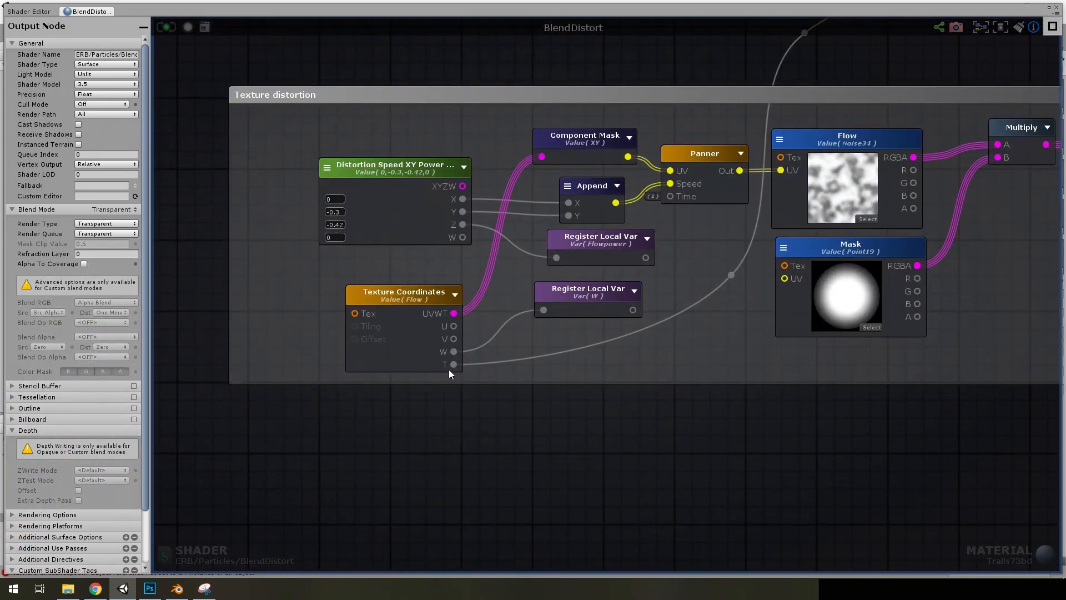
pyautogui.moveTo(695, 328); pyautogui.dragTo(484, 449, button='middle')
pyautogui.scroll(-2, 752, 205)
pyautogui.moveTo(728, 243); pyautogui.dragTo(497, 357, button='middle')
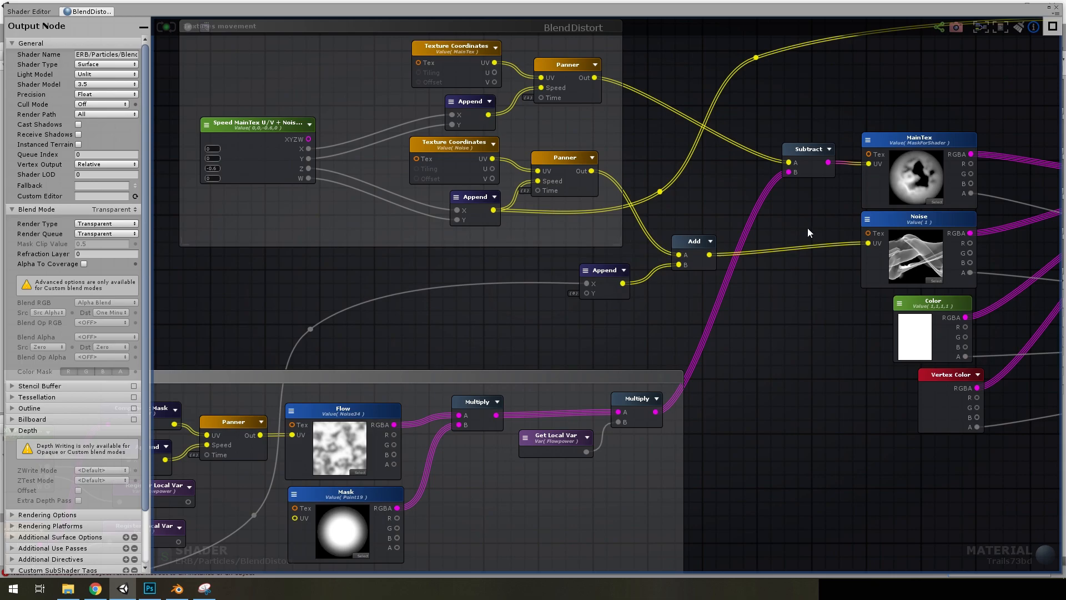
pyautogui.scroll(2, 620, 300)
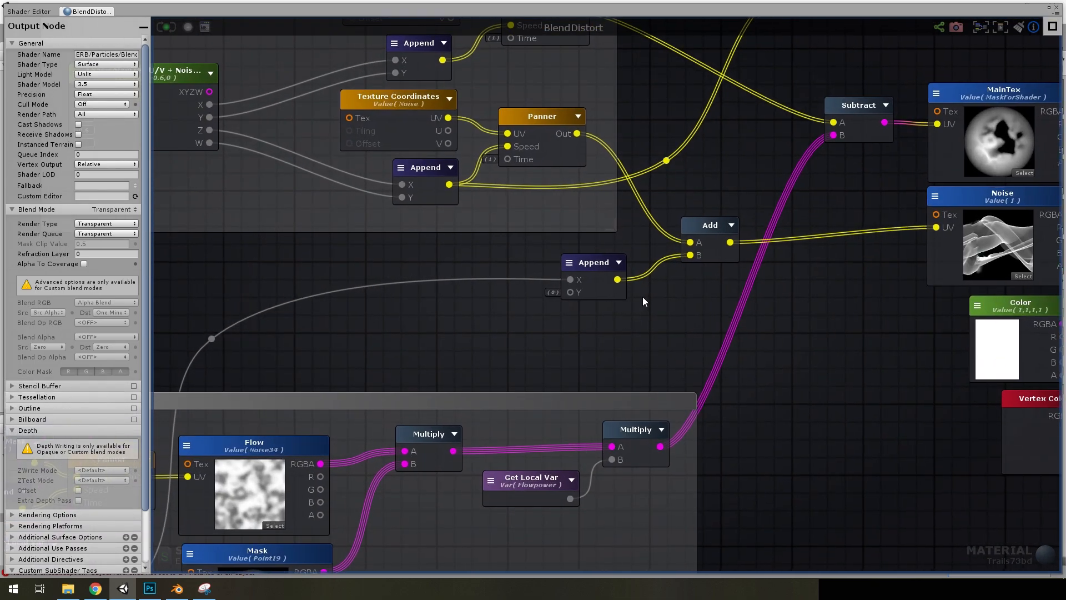
pyautogui.scroll(-1, 643, 301)
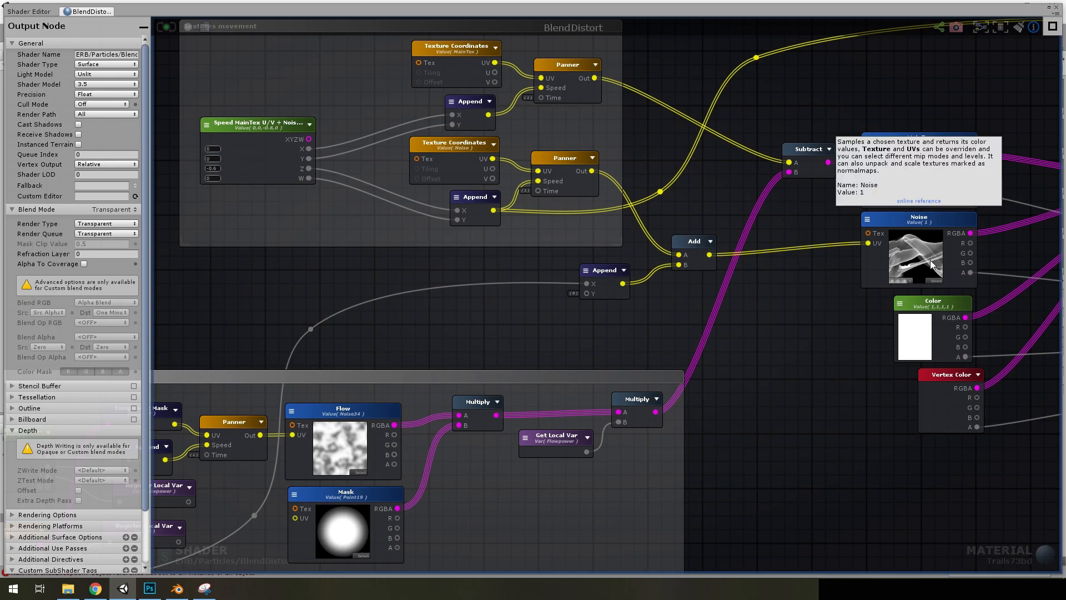
pyautogui.scroll(2, 744, 305)
pyautogui.moveTo(668, 348); pyautogui.dragTo(713, 348, button='middle')
pyautogui.scroll(-1, 712, 348)
pyautogui.scroll(-3, 638, 355)
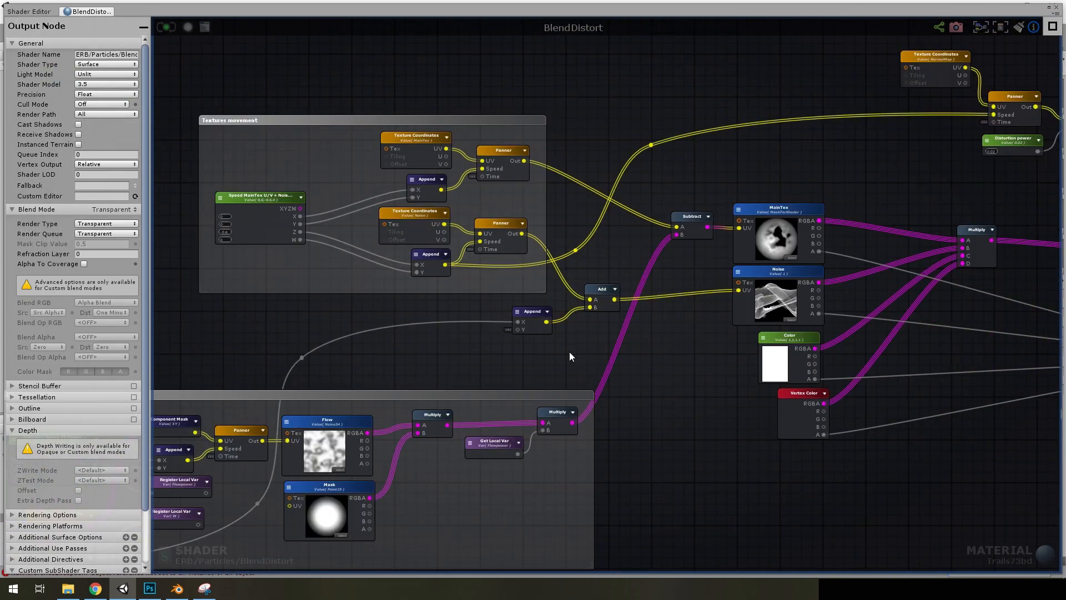
pyautogui.scroll(3, 469, 326)
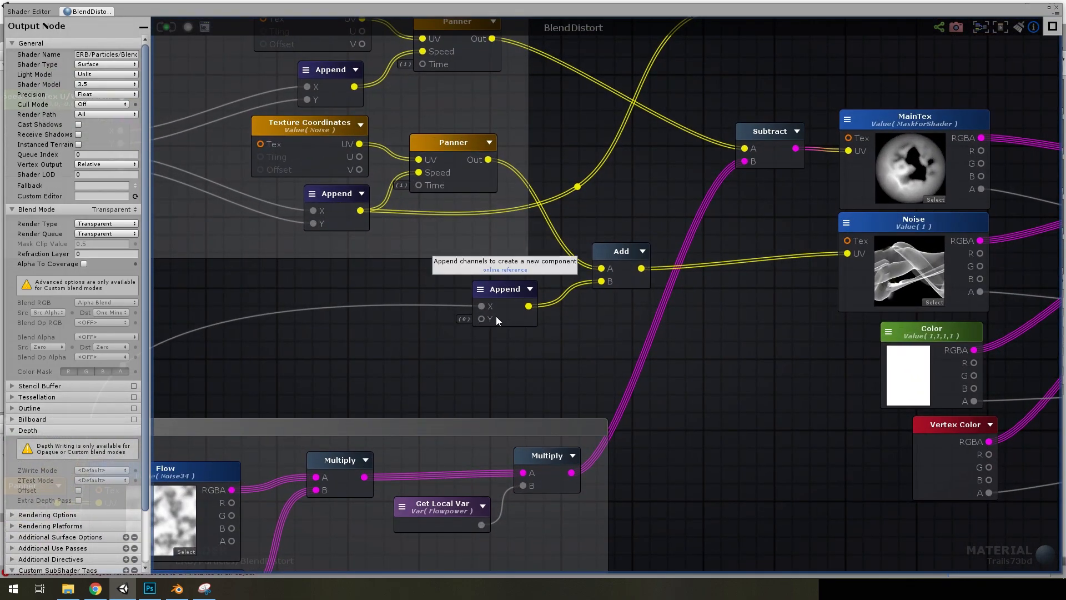
# Try a Y value of -0.8 on the Append node feeding the Noise UV, and restore it to 0
pyautogui.click(495, 315)
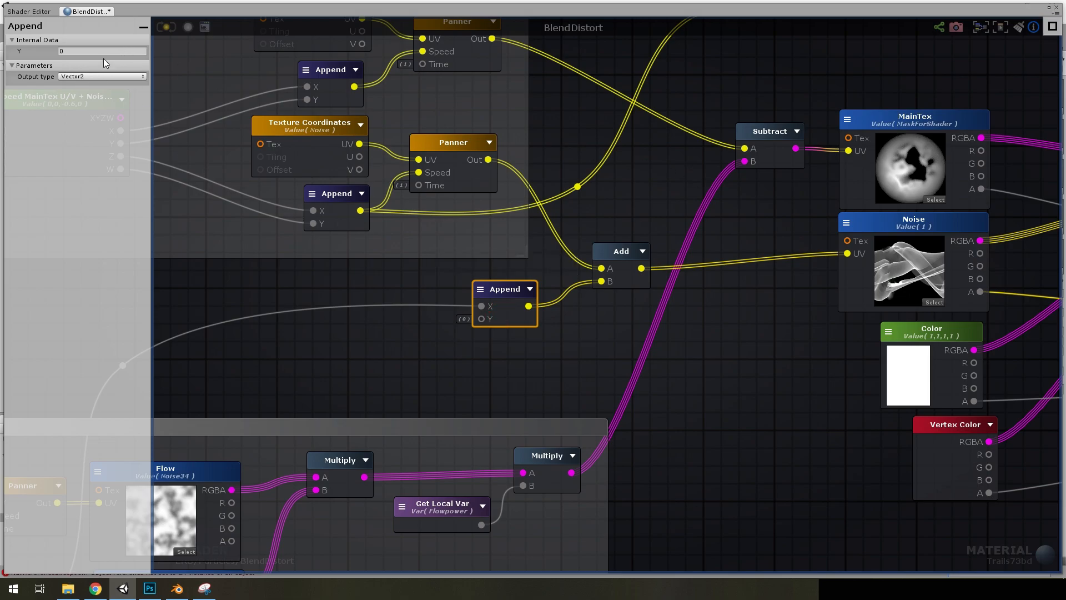
pyautogui.moveTo(51, 51)
pyautogui.mouseDown()
pyautogui.moveTo(25, 52)
pyautogui.moveTo(44, 55)
pyautogui.moveTo(34, 54)
pyautogui.mouseUp()
pyautogui.click(64, 51)
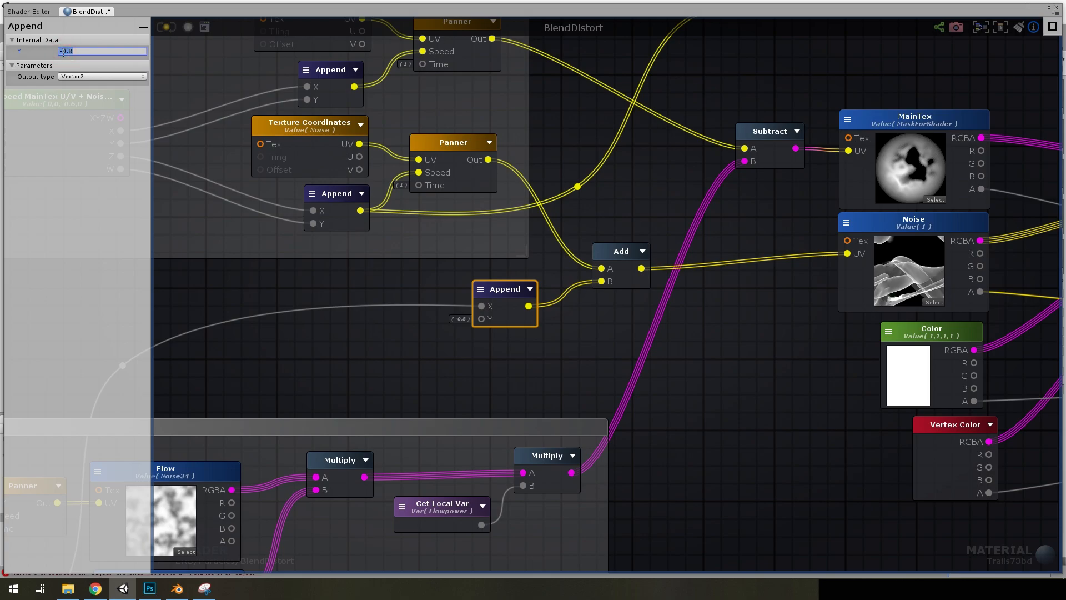
pyautogui.write('0')
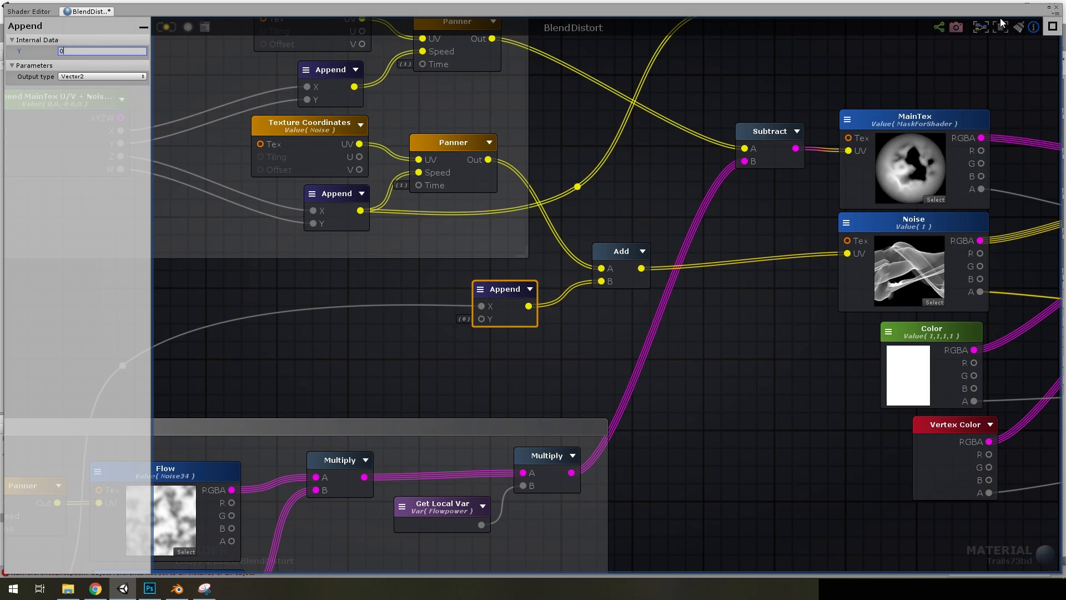
# Close the shader graph and expand the Custom Data module of the Trails particle system, showing its custom vertex streams
pyautogui.click(1057, 7)
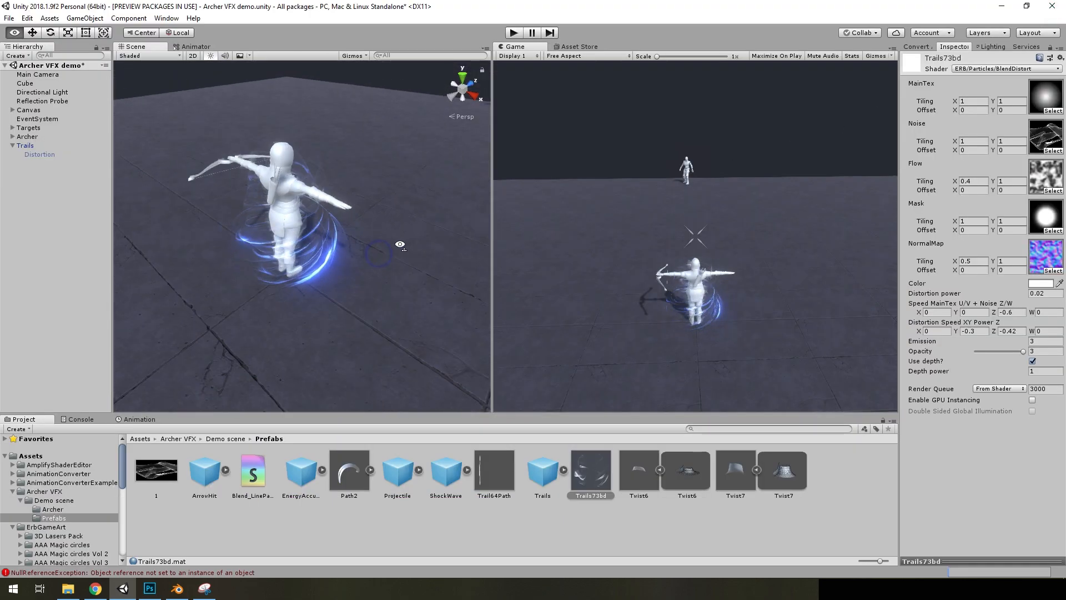
pyautogui.click(53, 145)
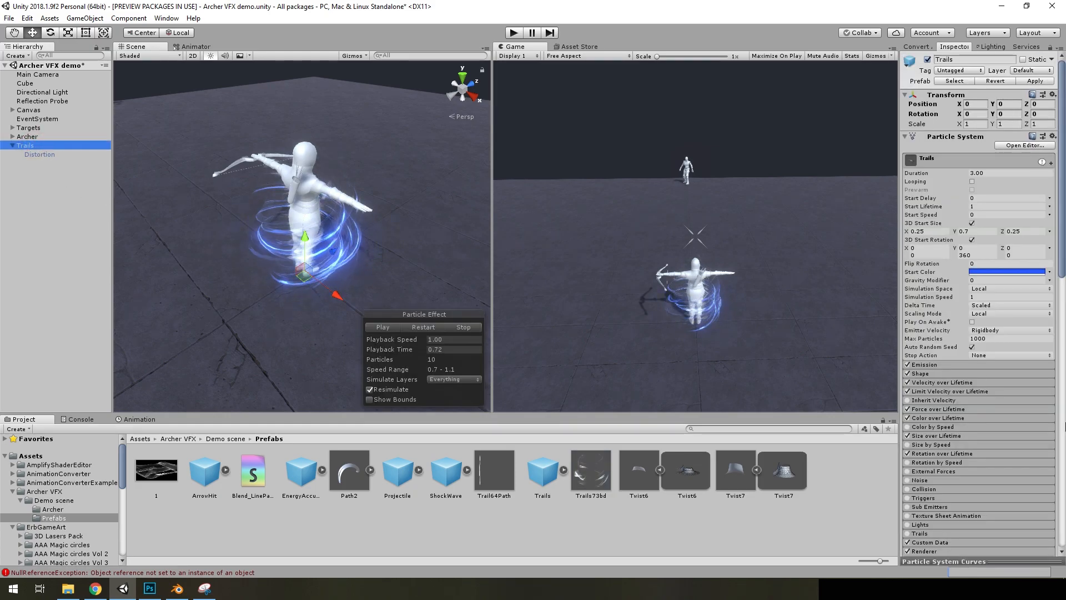
pyautogui.scroll(-10, 1045, 422)
pyautogui.click(930, 243)
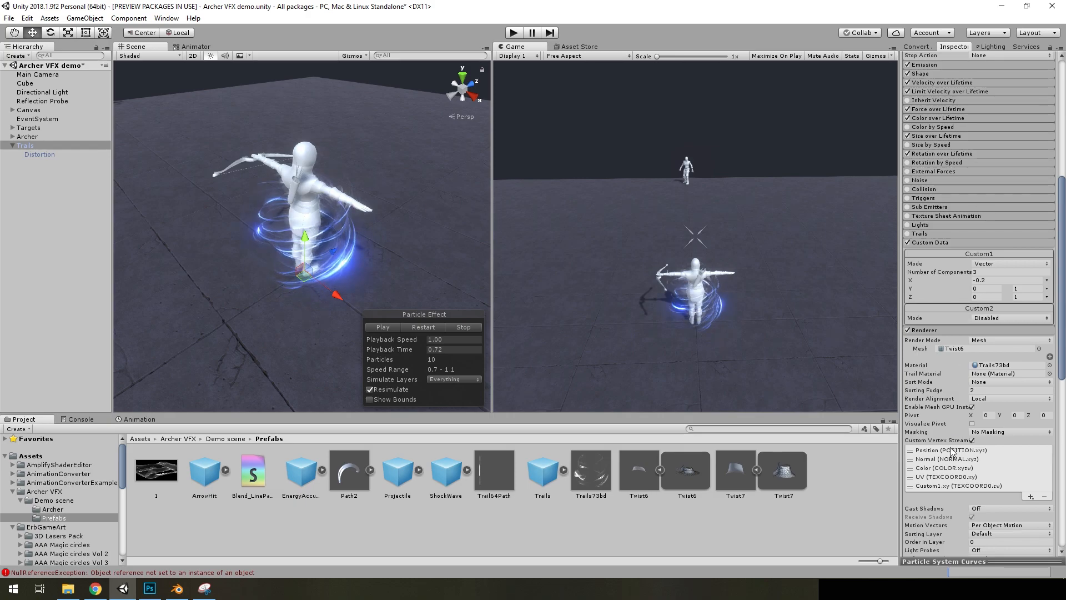
pyautogui.scroll(-3, 950, 447)
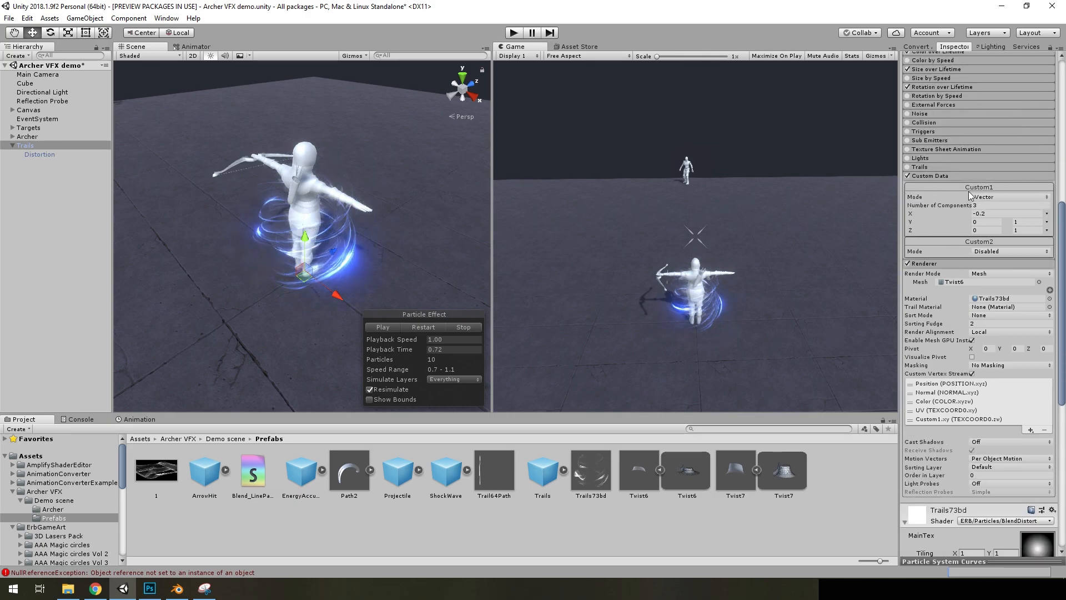
# View the Custom entries available for adding a vertex stream to the Trails renderer, and dismiss the list
pyautogui.click(1030, 429)
pyautogui.click(1021, 557)
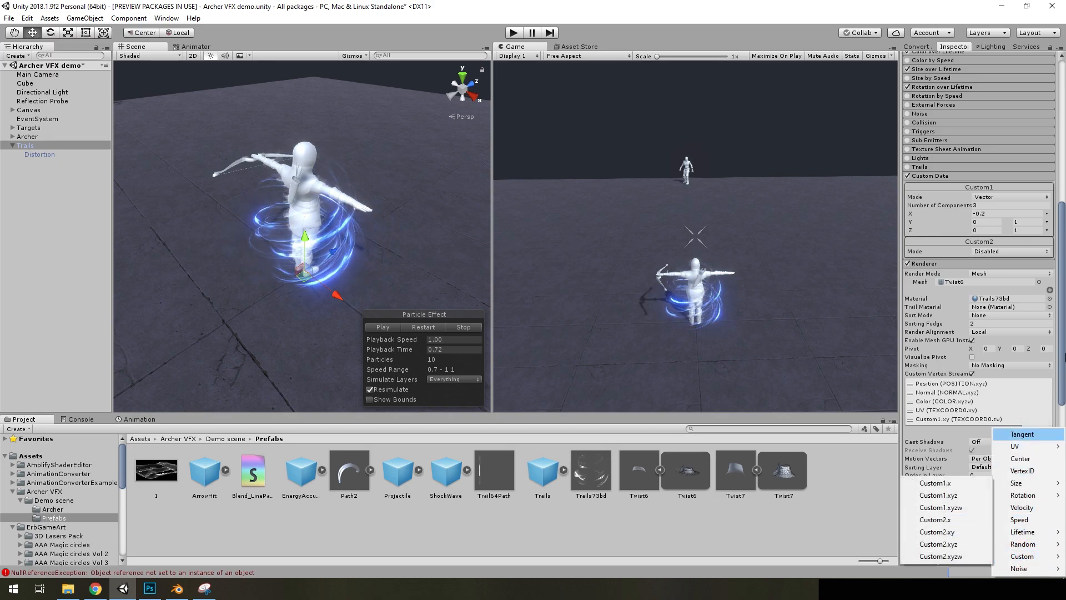
pyautogui.click(1062, 353)
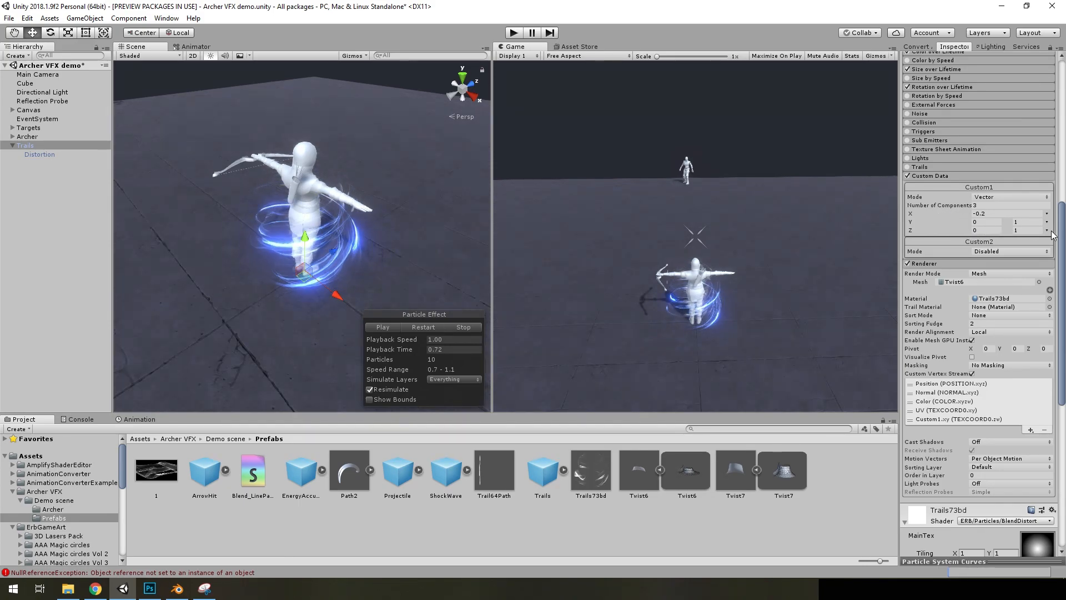
# Reduce the Trails Custom1 vector to 2 components and set the upper value of its Y range to 0
pyautogui.click(988, 205)
pyautogui.write('2')
pyautogui.press('Return')
pyautogui.press('f')
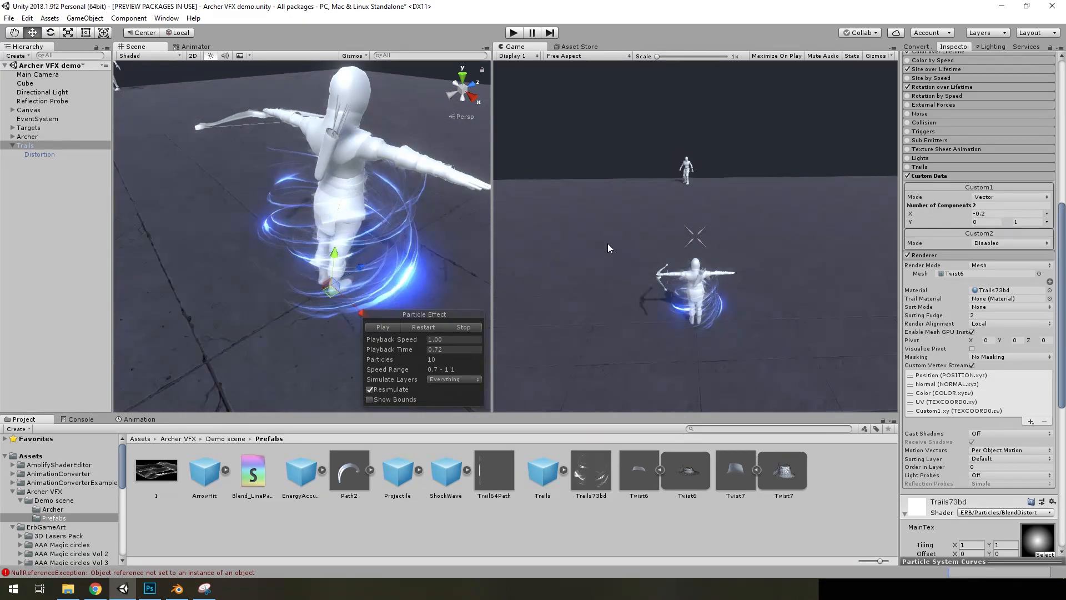
pyautogui.click(1023, 221)
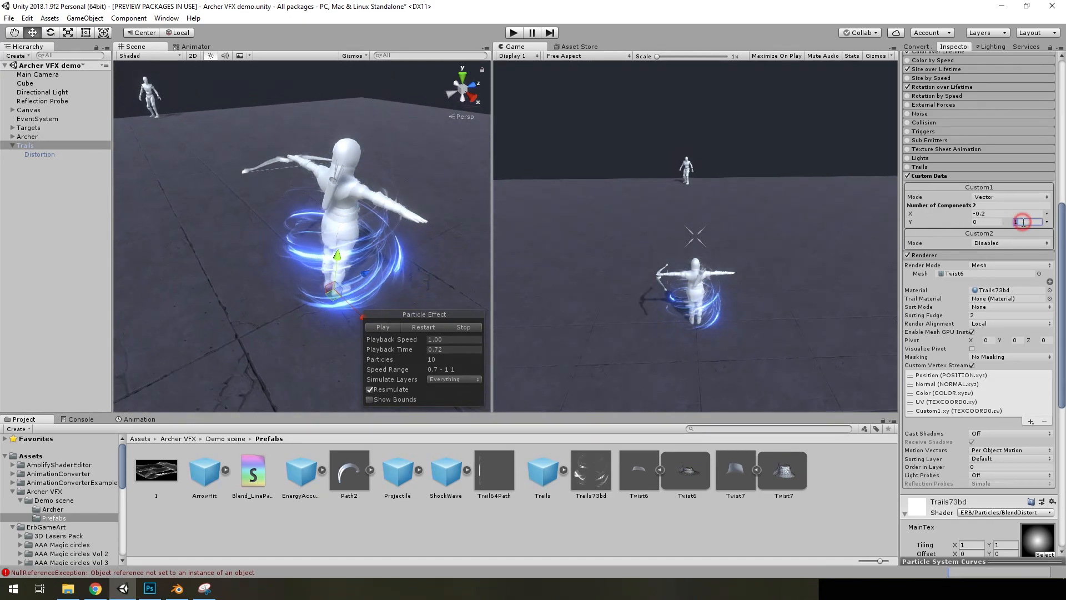
# Replace the Noise texture of the Trails73bd material with the Trail73 texture
pyautogui.scroll(-6, 1026, 388)
pyautogui.click(1044, 395)
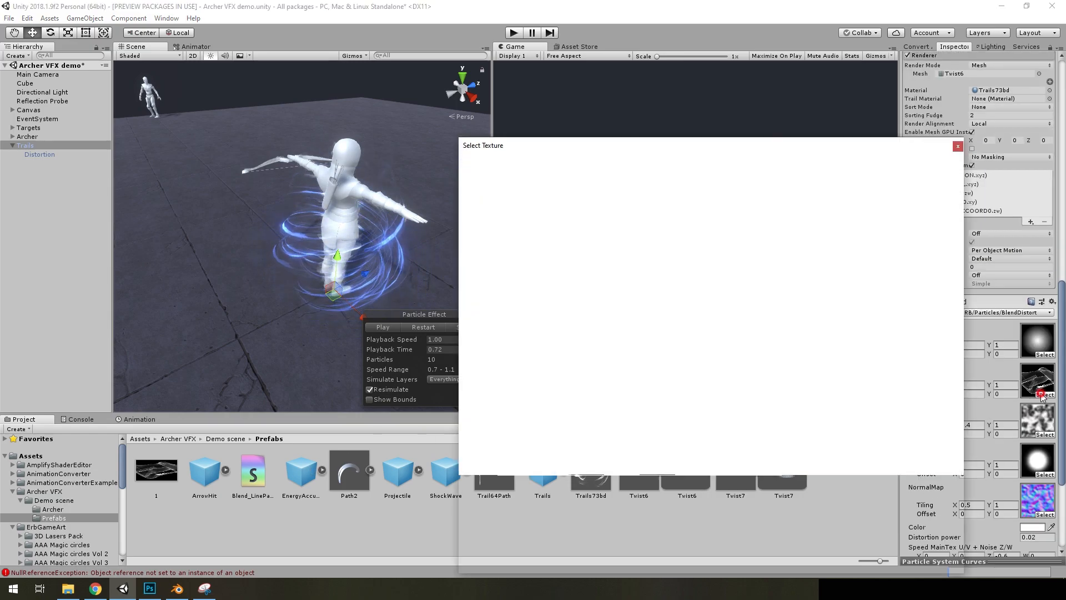
pyautogui.scroll(-2, 888, 324)
pyautogui.scroll(-15, 831, 325)
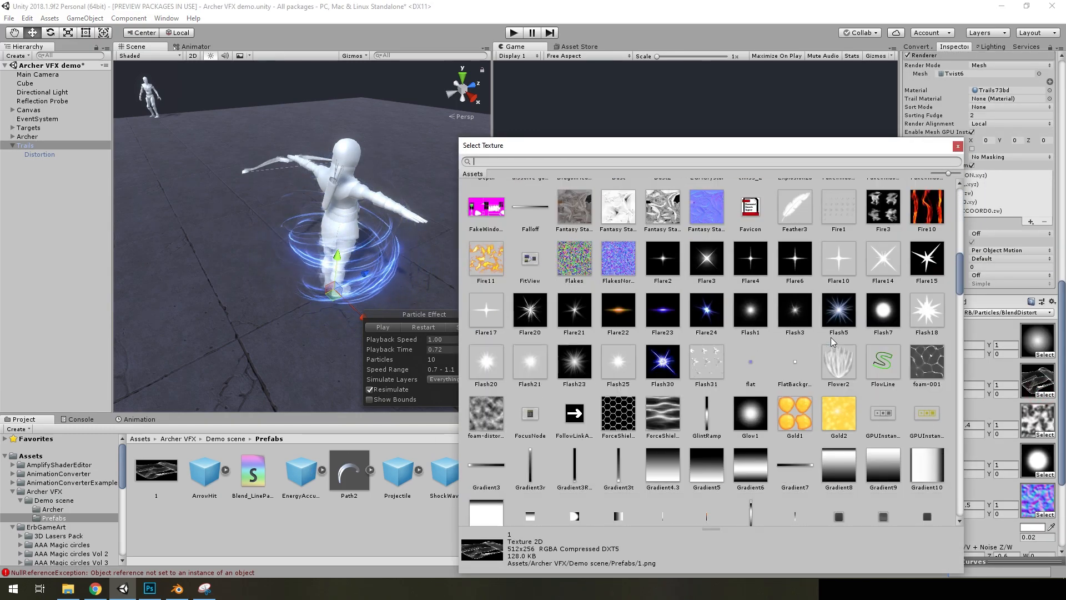
pyautogui.scroll(-15, 757, 350)
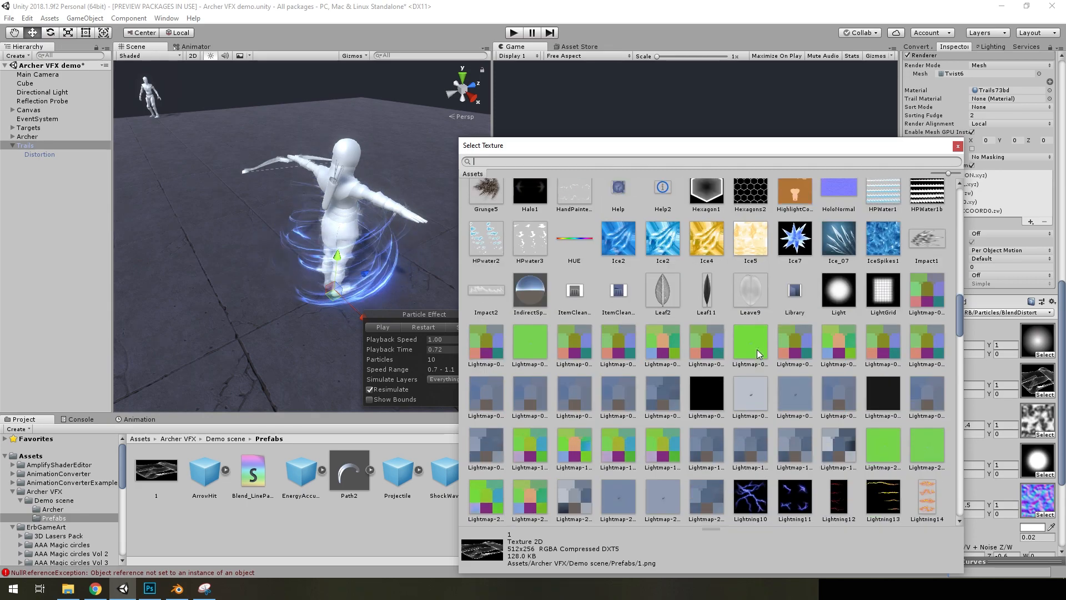
pyautogui.scroll(-5, 755, 358)
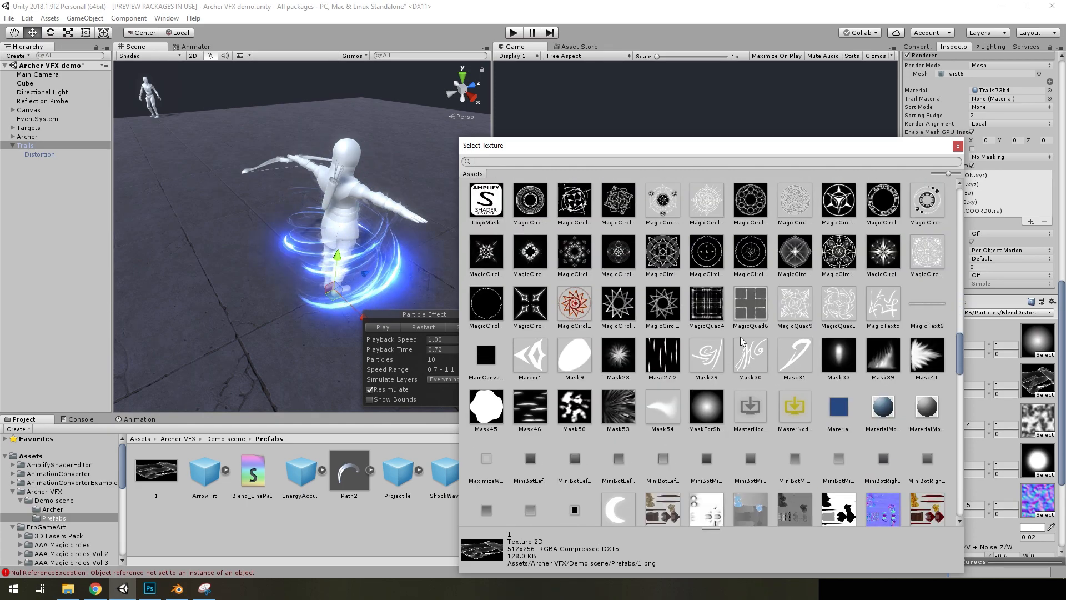
pyautogui.scroll(-3, 636, 395)
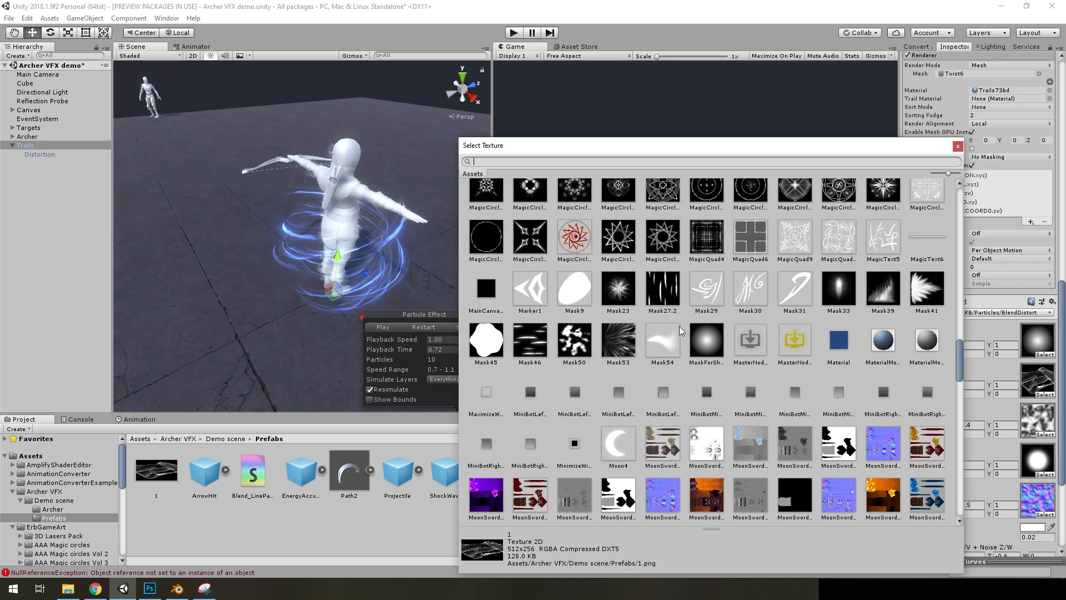
pyautogui.scroll(-15, 735, 360)
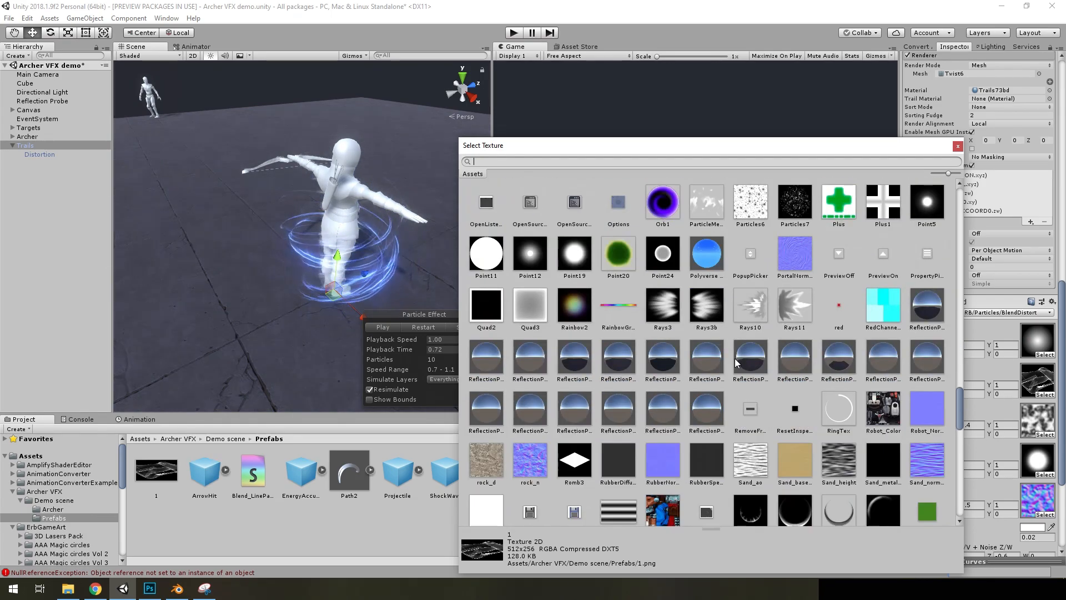
pyautogui.scroll(-15, 805, 365)
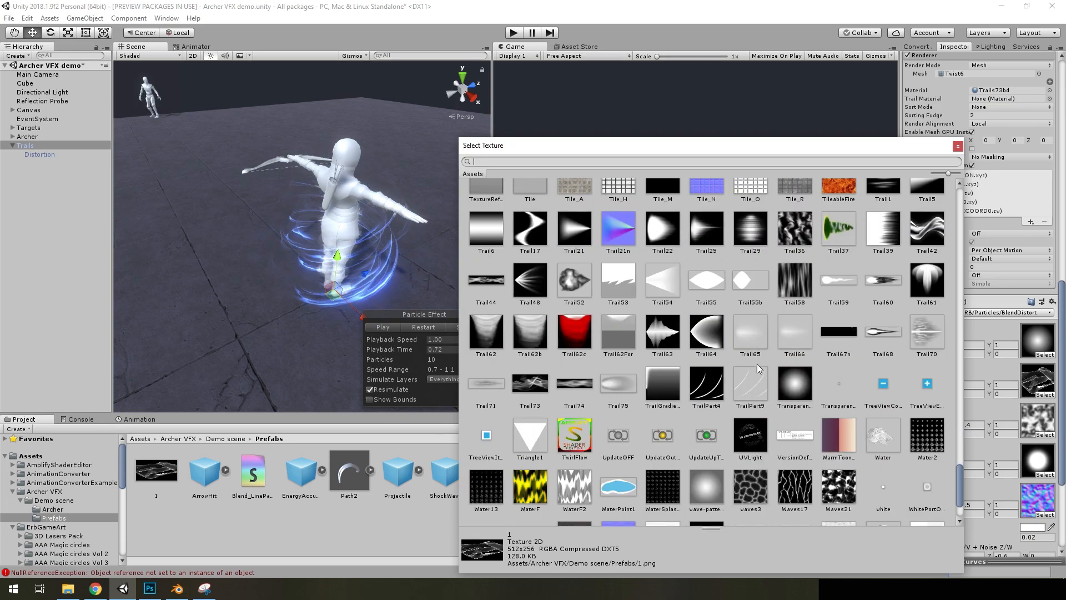
pyautogui.doubleClick(528, 392)
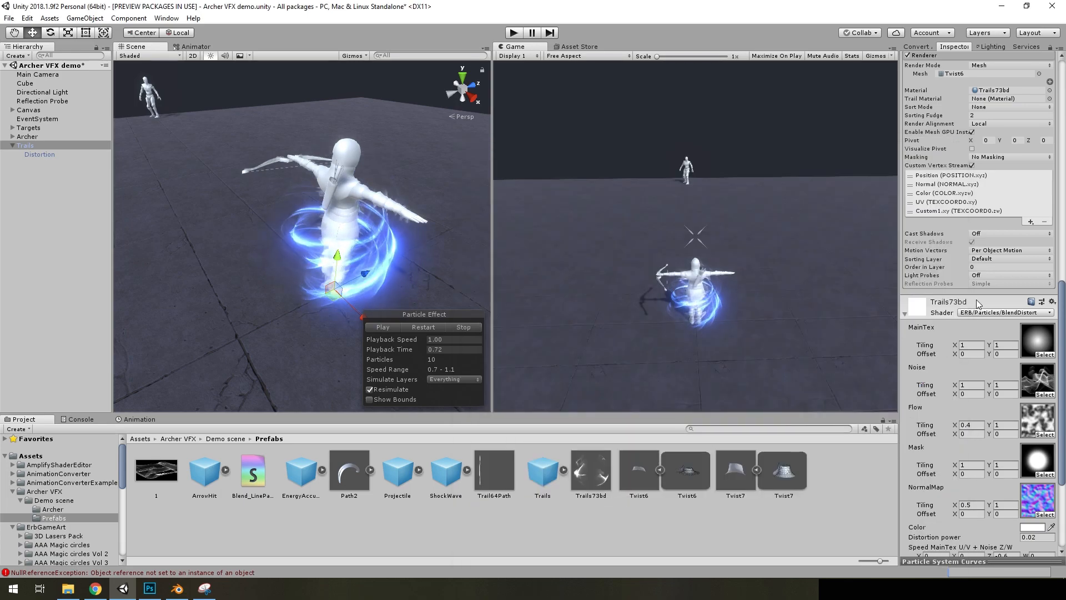
# Set the upper value of the Custom1 Y range to 1 and check the Trails effect around the archer
pyautogui.scroll(8, 1018, 293)
pyautogui.write('1')
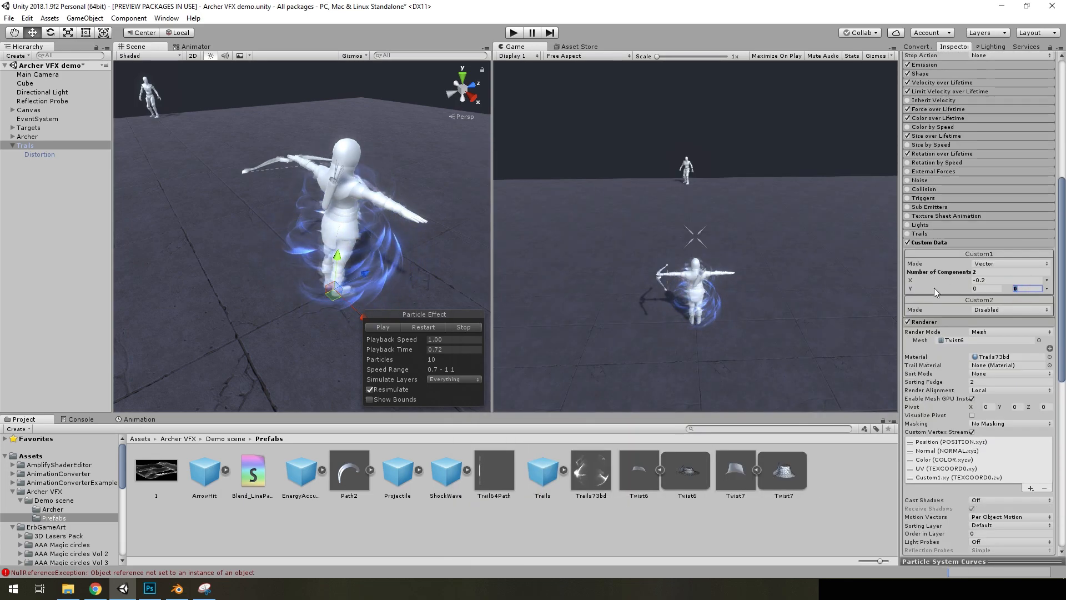
pyautogui.keyDown('alt'); pyautogui.moveTo(377, 244); pyautogui.dragTo(397, 246); pyautogui.keyUp('alt')
pyautogui.moveTo(396, 246); pyautogui.dragTo(433, 233, button='right')
pyautogui.press('w')
pyautogui.press('s')
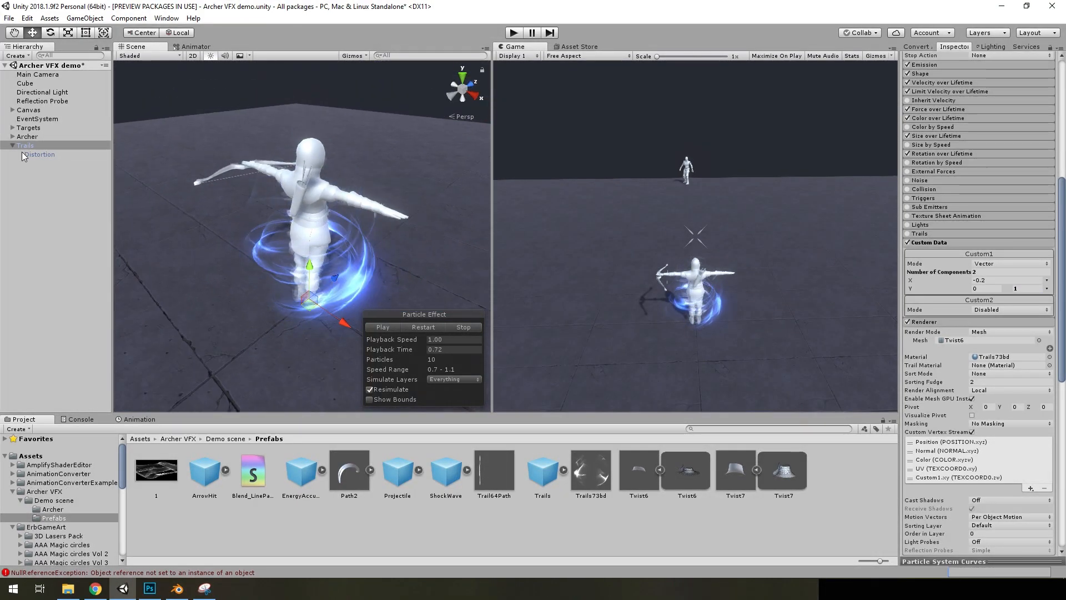
# Enable the Distortion child of Trails and replay the effect around the archer
pyautogui.click(40, 154)
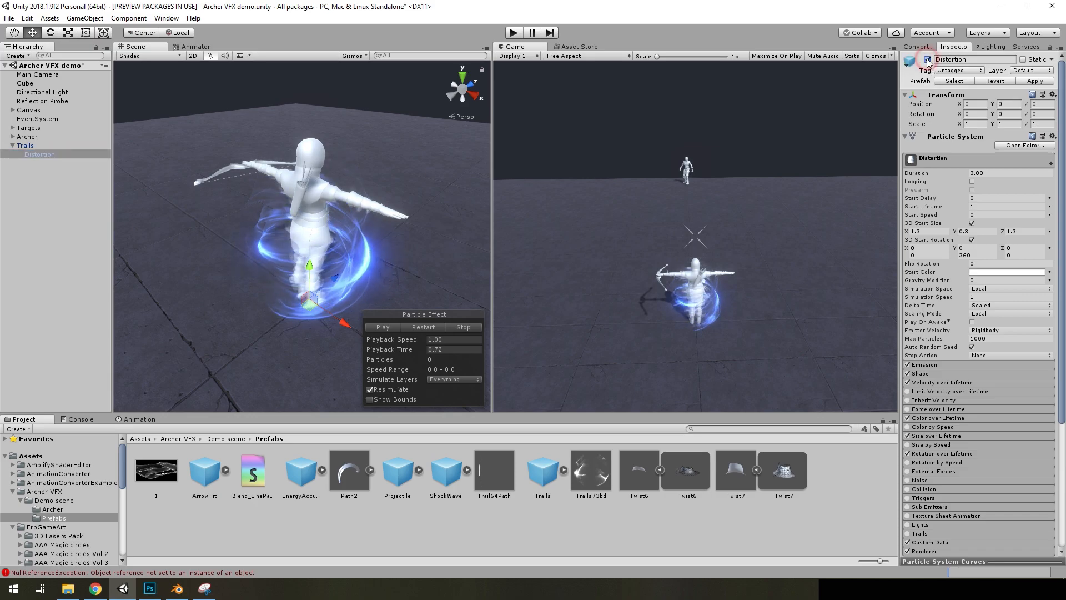
pyautogui.click(430, 326)
pyautogui.click(384, 325)
pyautogui.moveTo(429, 257); pyautogui.dragTo(361, 244, button='right')
pyautogui.press('w')
pyautogui.press('d')
pyautogui.press('s')
pyautogui.press('a')
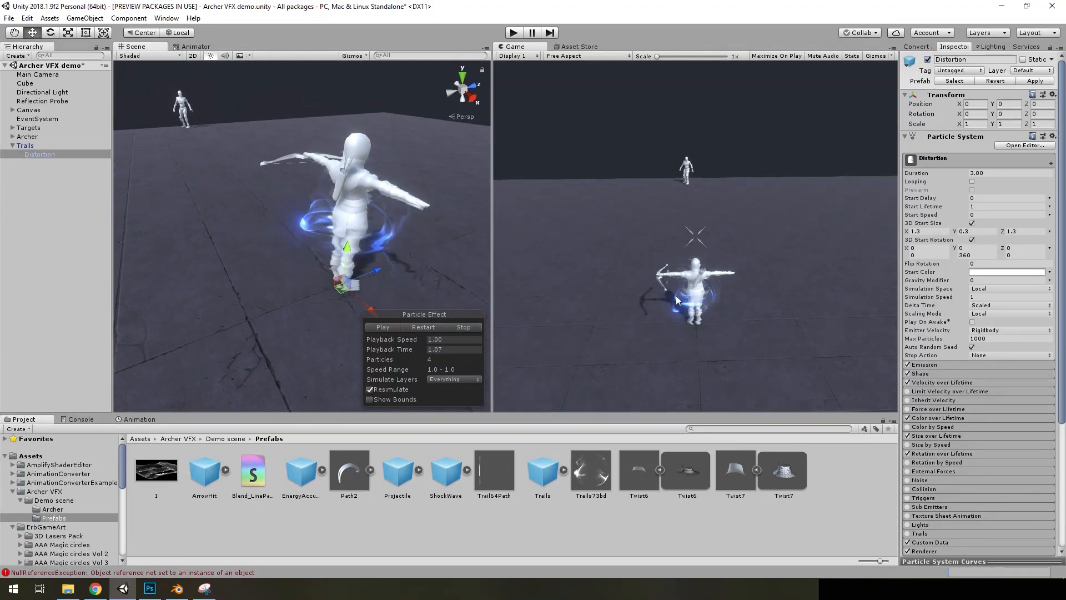
# Locate the Distortion material from the Distortion particle system's Renderer and open its Distortion2 shader graph
pyautogui.scroll(-6, 1049, 388)
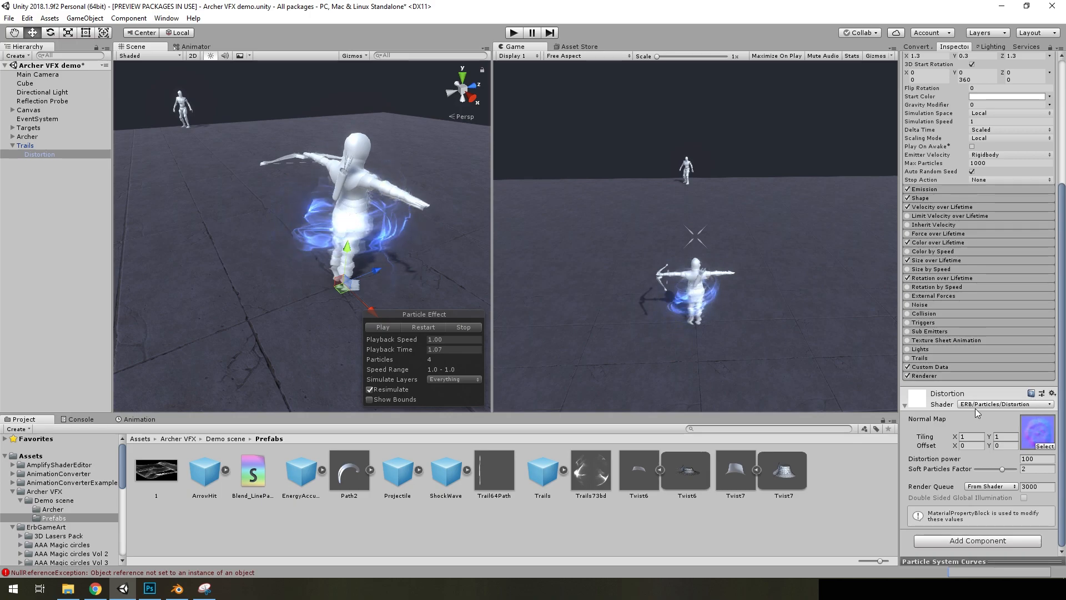
pyautogui.click(938, 376)
pyautogui.click(994, 409)
pyautogui.doubleClick(673, 497)
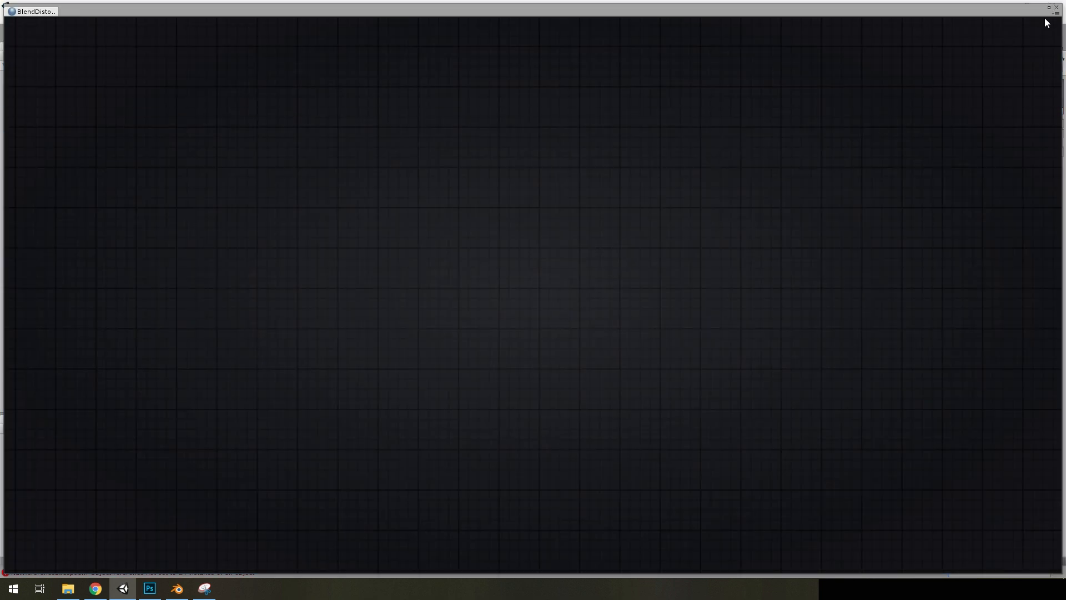
pyautogui.click(1056, 7)
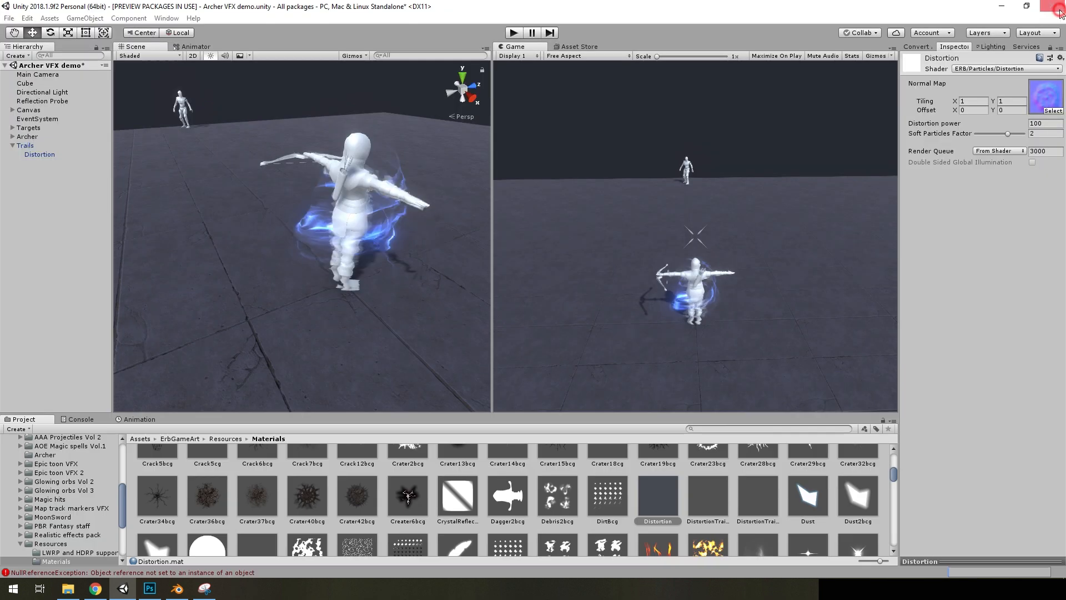
pyautogui.doubleClick(664, 496)
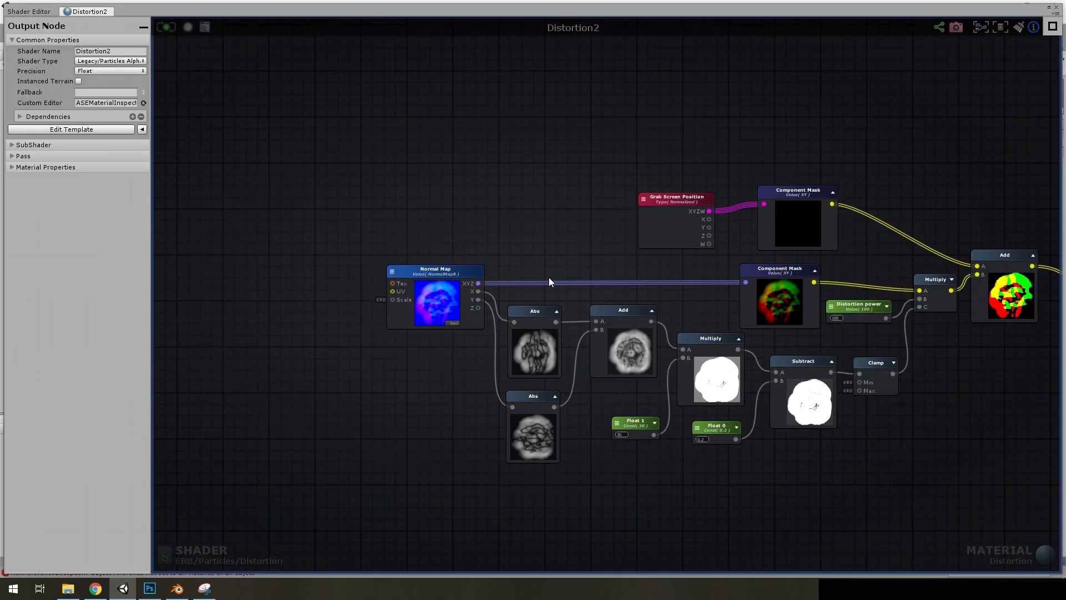
# Examine the Normal Map, Abs, Add and Multiply nodes of Distortion2 and expand the output node's SubShader settings
pyautogui.scroll(2, 585, 279)
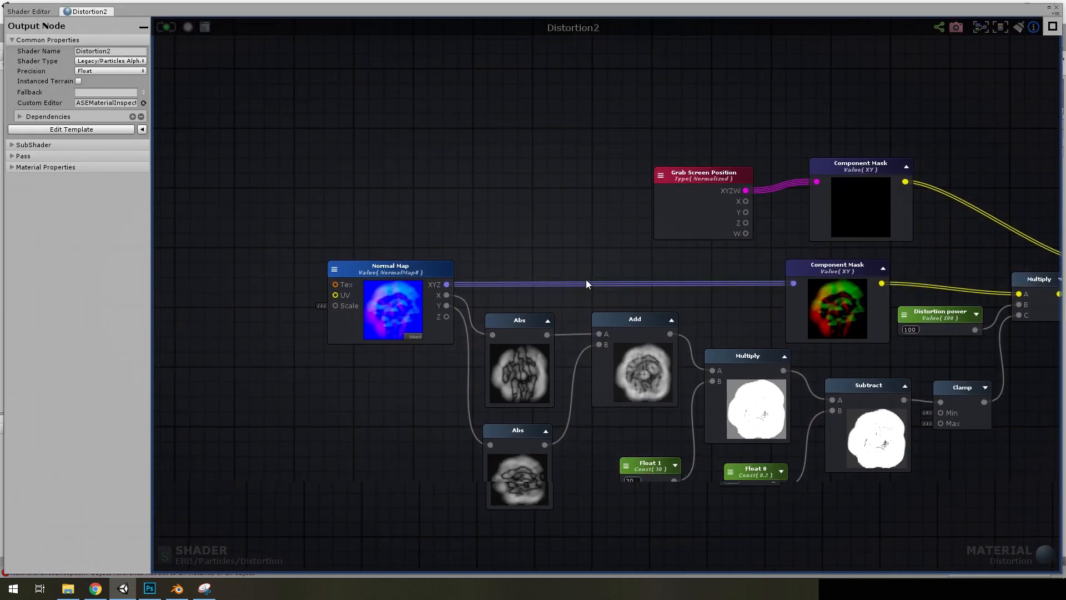
pyautogui.moveTo(508, 252); pyautogui.dragTo(550, 195, button='middle')
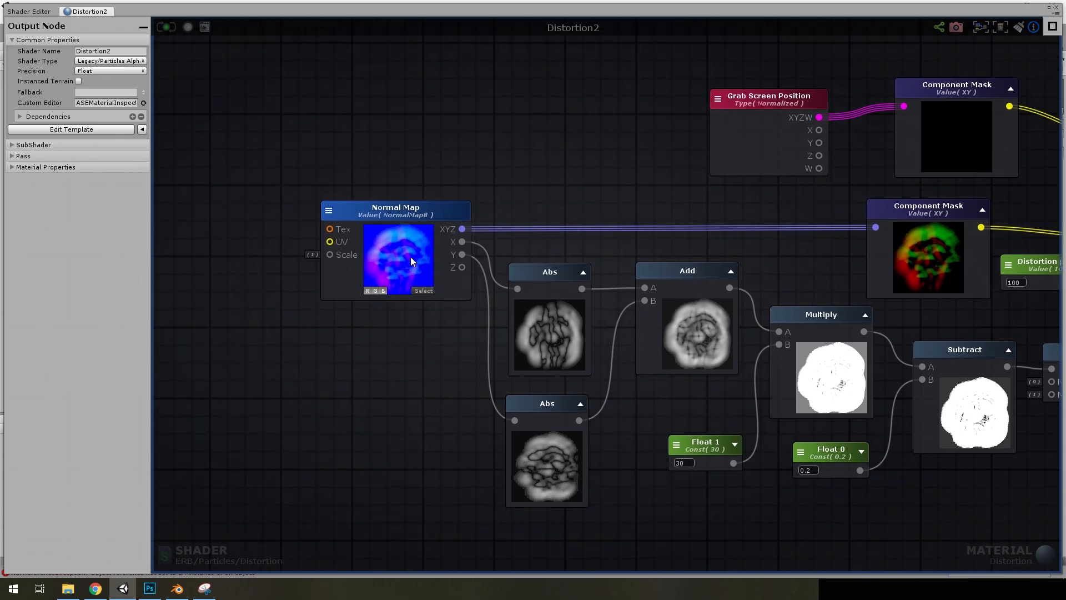
pyautogui.click(420, 219)
pyautogui.click(374, 377)
pyautogui.click(58, 145)
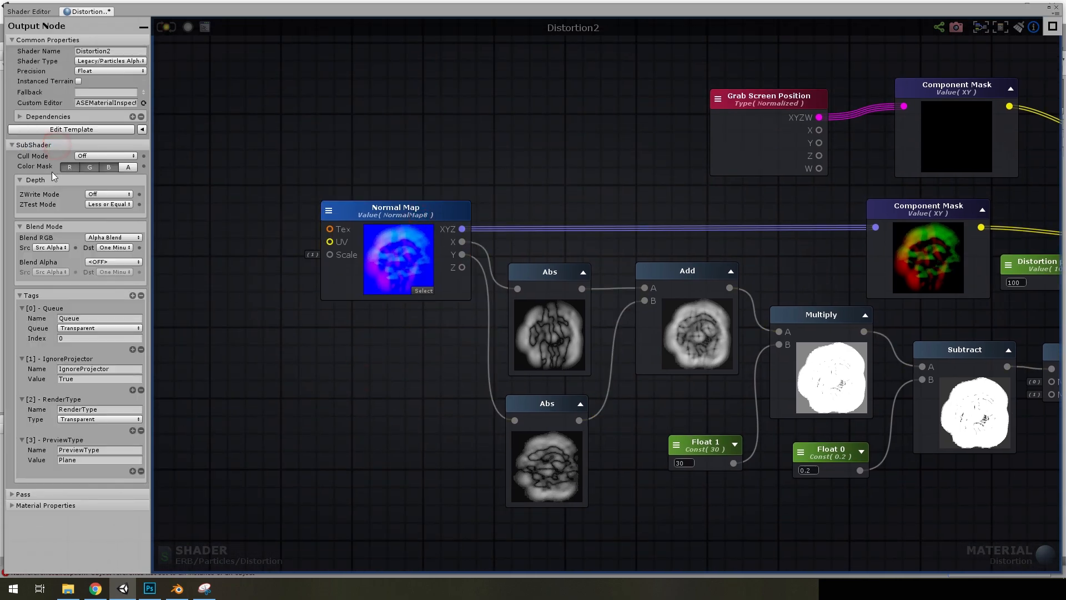
# Check which Legacy template is chosen as the Shader Type of the Distortion2 output node
pyautogui.click(119, 63)
pyautogui.click(115, 89)
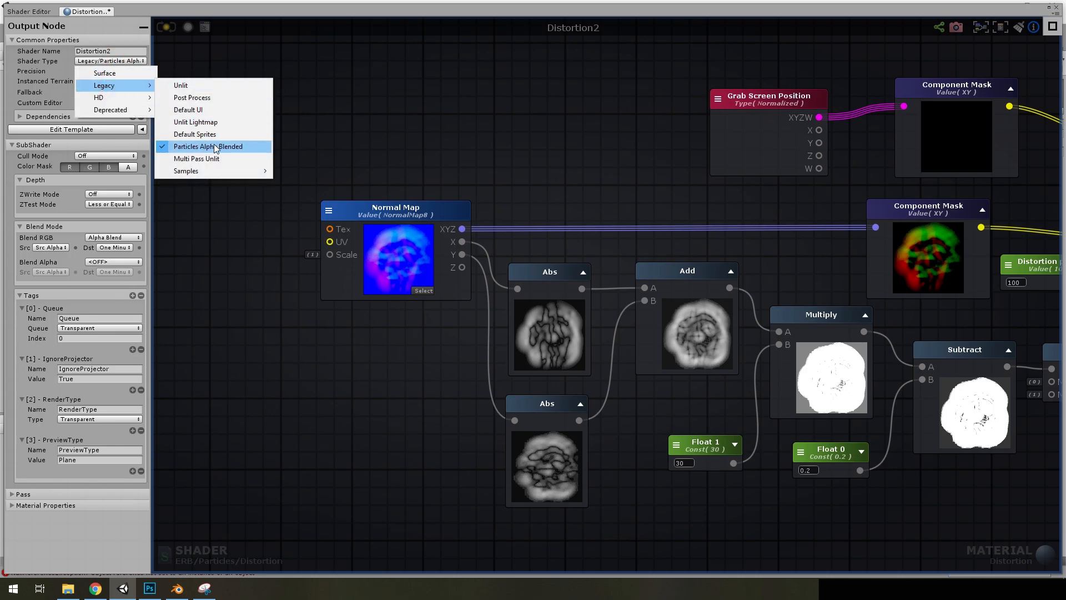
pyautogui.click(351, 121)
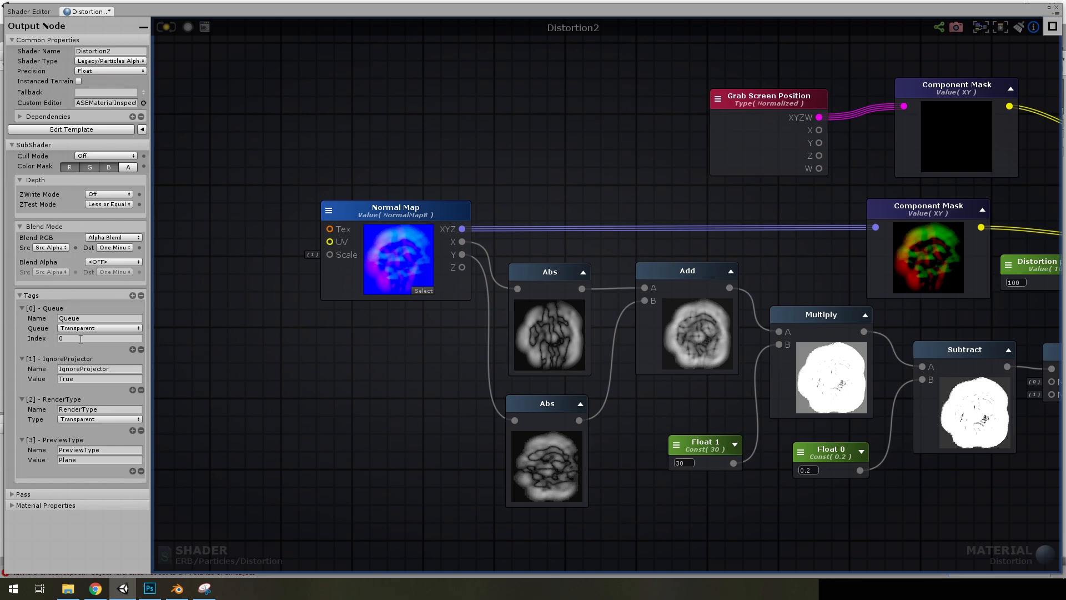
# Examine the Subtract and Clamp nodes, collapse the Clamp preview and inspect its Min and Max settings
pyautogui.scroll(-6, 424, 233)
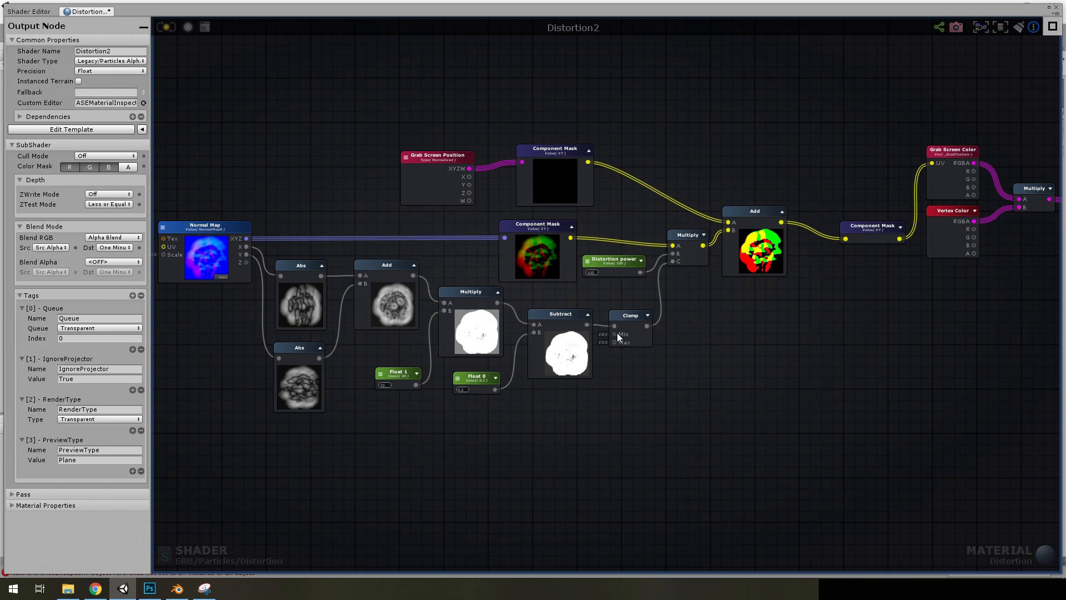
pyautogui.scroll(5, 622, 343)
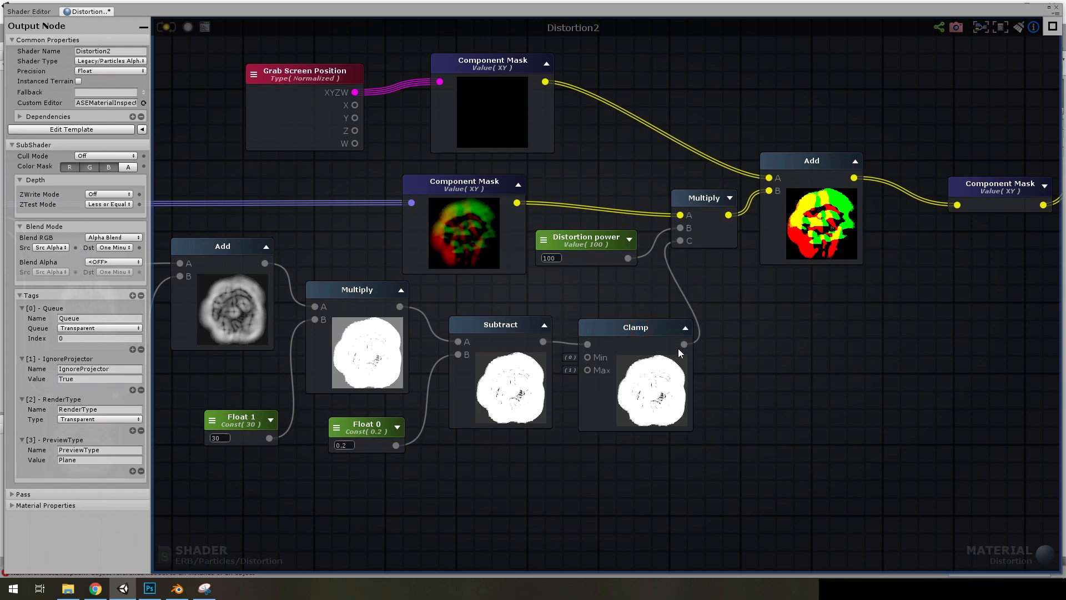
pyautogui.click(685, 328)
pyautogui.click(619, 332)
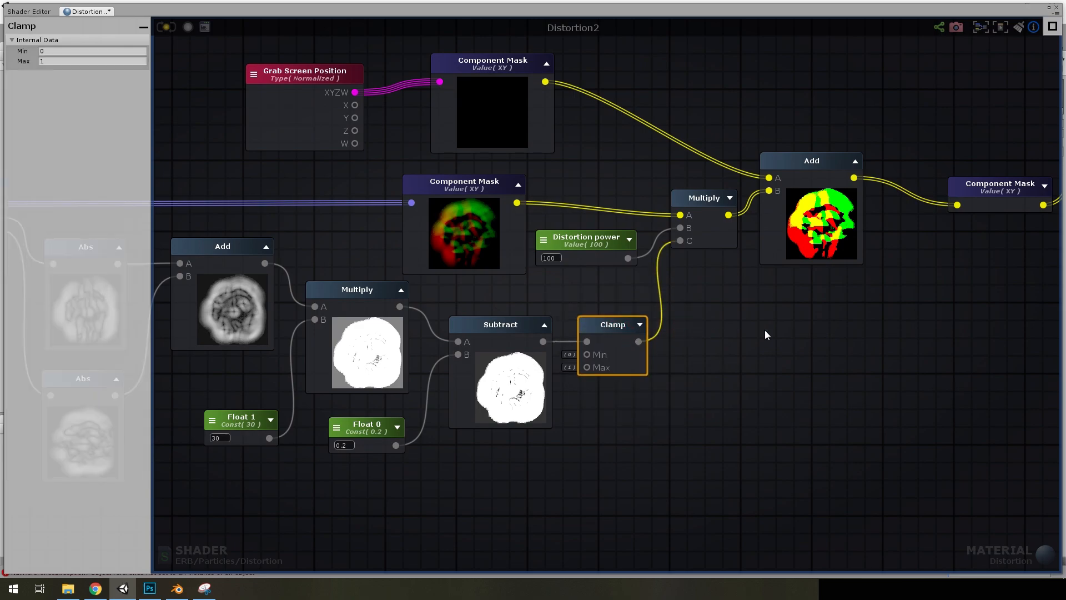
pyautogui.moveTo(765, 333); pyautogui.dragTo(636, 374, button='right')
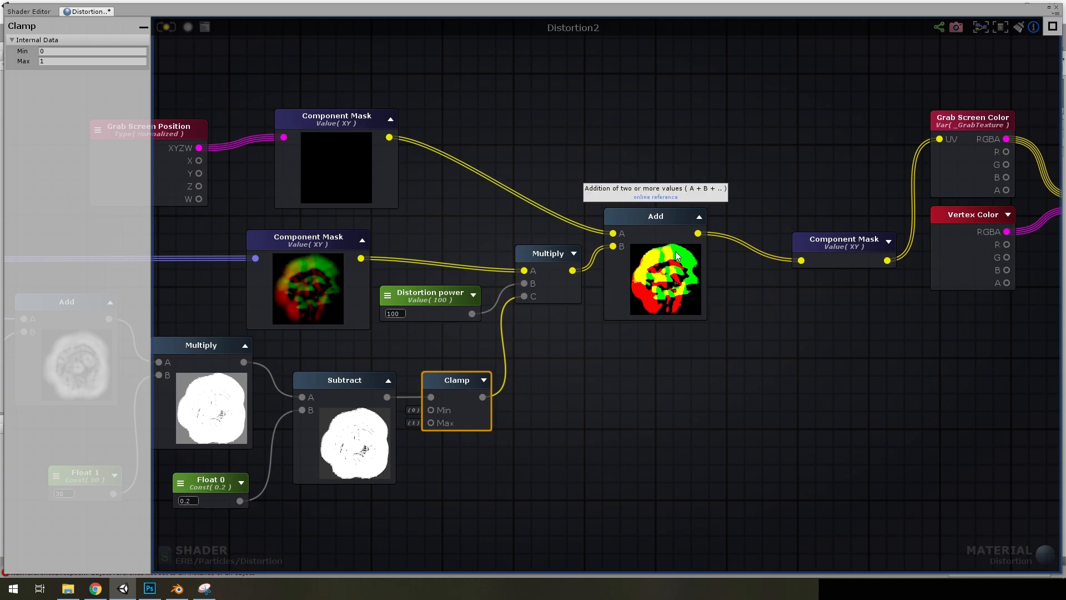
# Review the Distortion2 graph from the Add node through Grab Screen Color to the output node, and close the shader editor
pyautogui.scroll(-5, 720, 358)
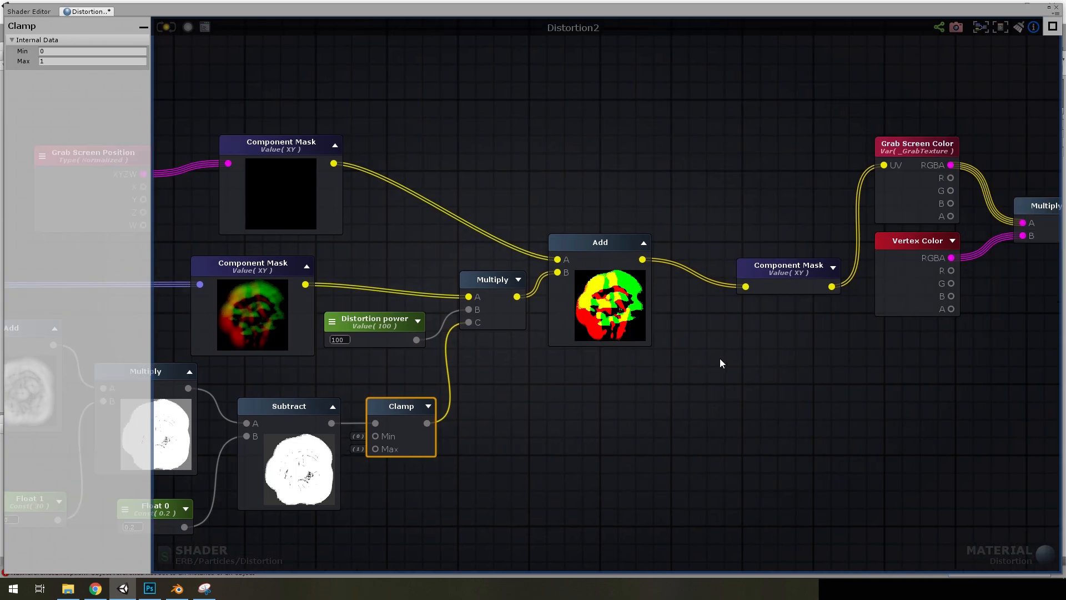
pyautogui.scroll(6, 749, 289)
pyautogui.click(810, 245)
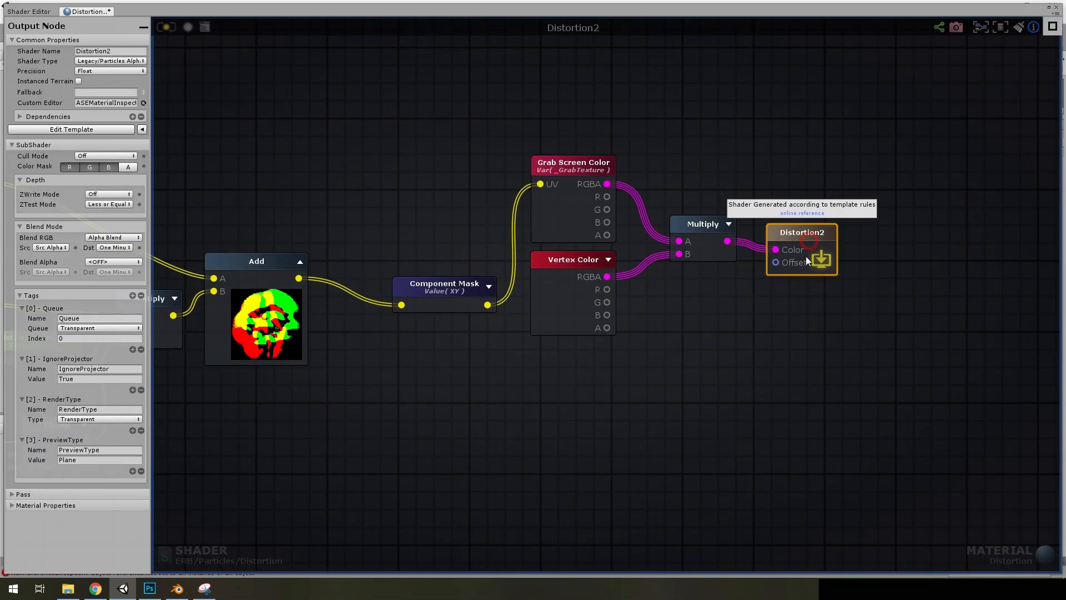
pyautogui.moveTo(684, 340); pyautogui.dragTo(892, 303, button='right')
pyautogui.scroll(-2, 702, 330)
pyautogui.moveTo(604, 335); pyautogui.dragTo(770, 322, button='right')
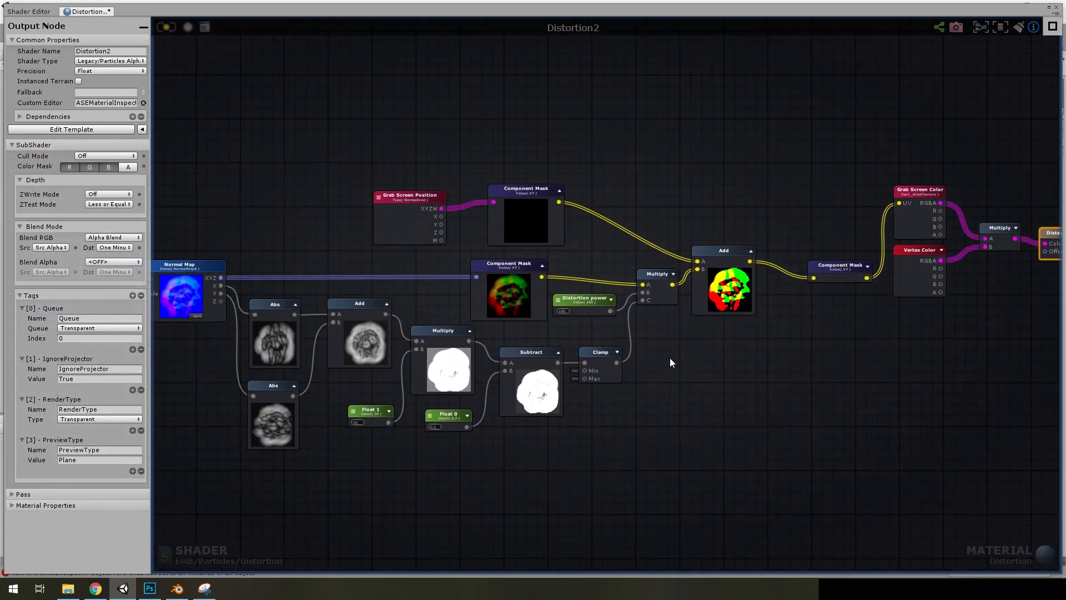
pyautogui.moveTo(660, 357); pyautogui.dragTo(808, 348, button='right')
pyautogui.scroll(1, 809, 348)
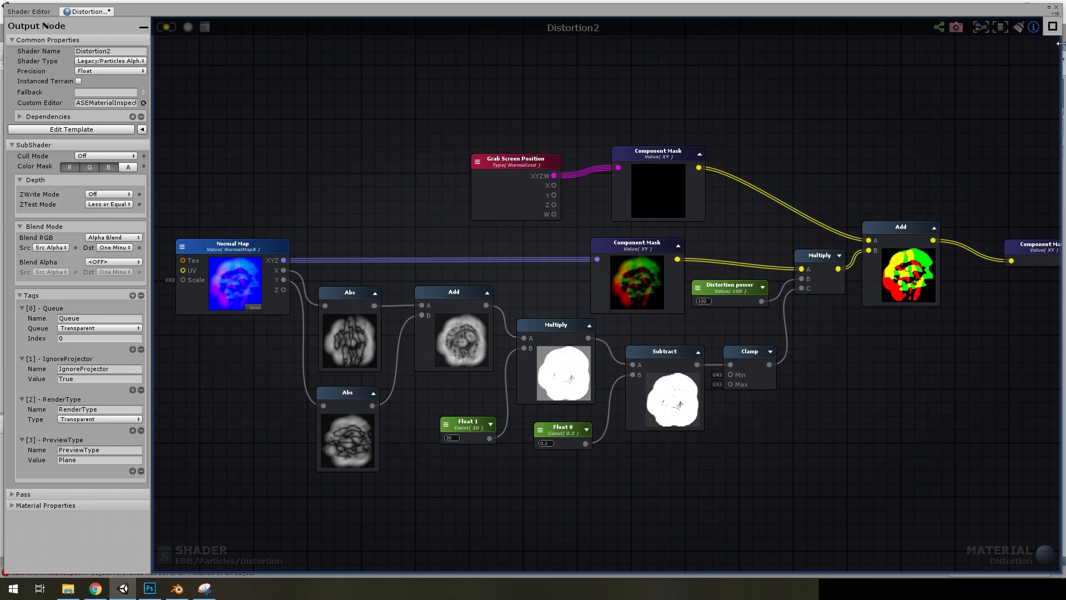
pyautogui.click(1055, 9)
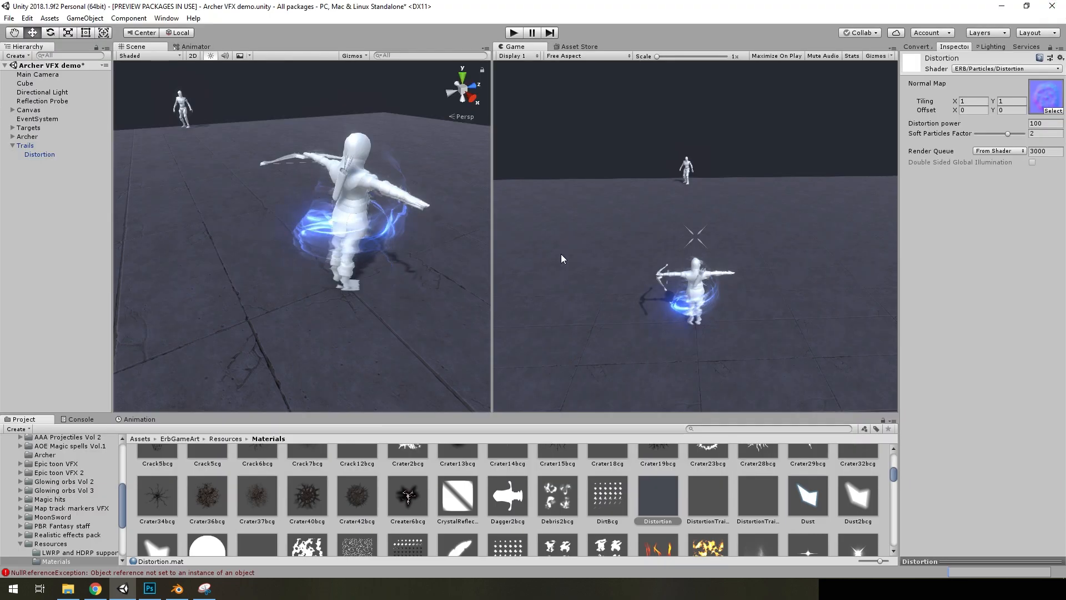
# Open the Prefabs folder of the Archer VFX demo scene and clear the console errors
pyautogui.click(37, 154)
pyautogui.scroll(10, 60, 488)
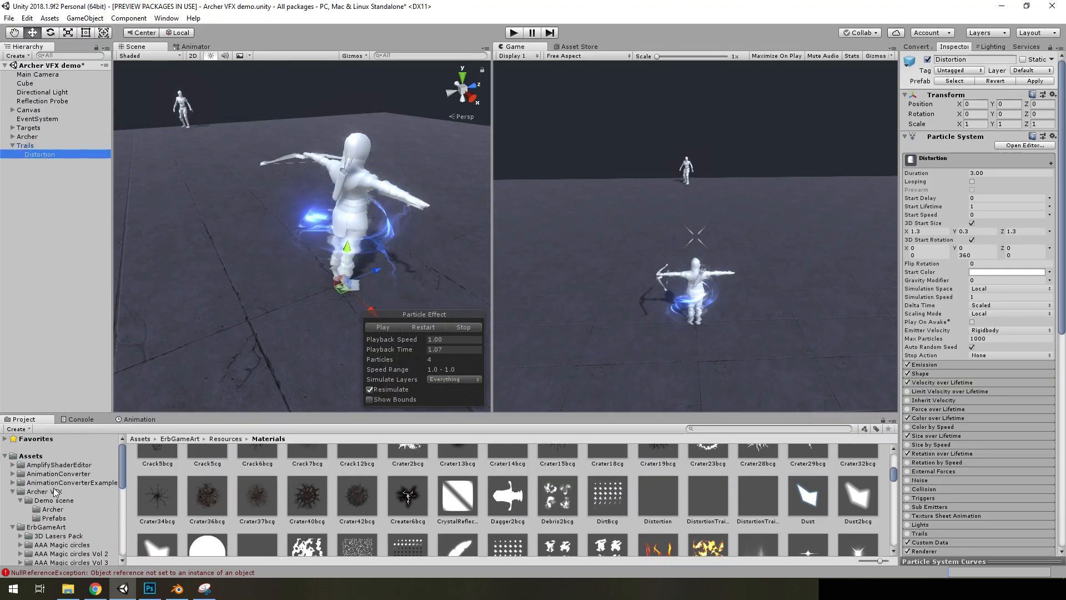
pyautogui.click(51, 518)
pyautogui.click(78, 418)
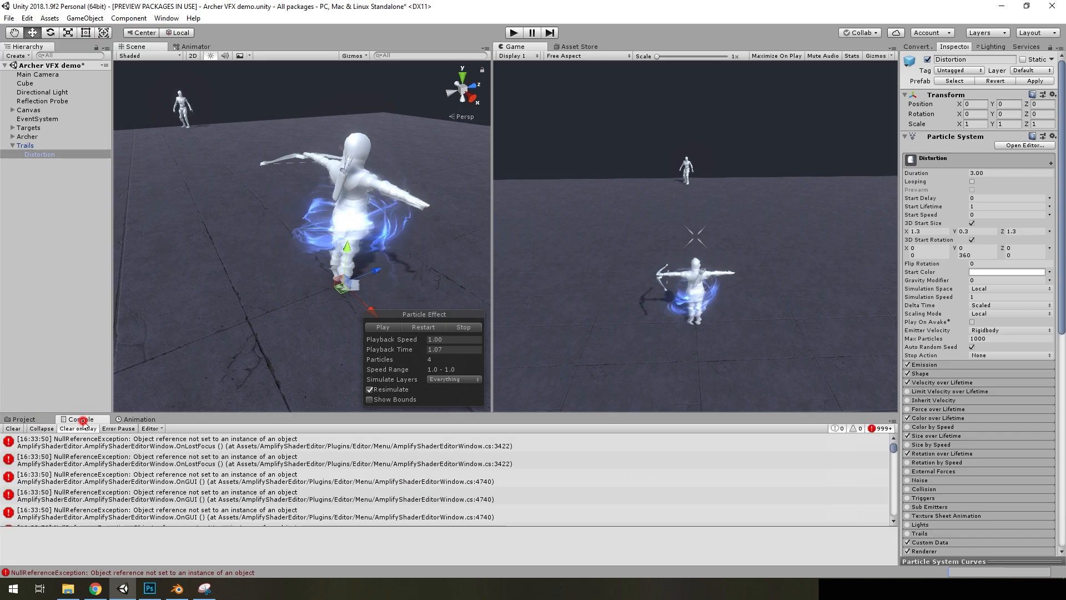
pyautogui.click(17, 419)
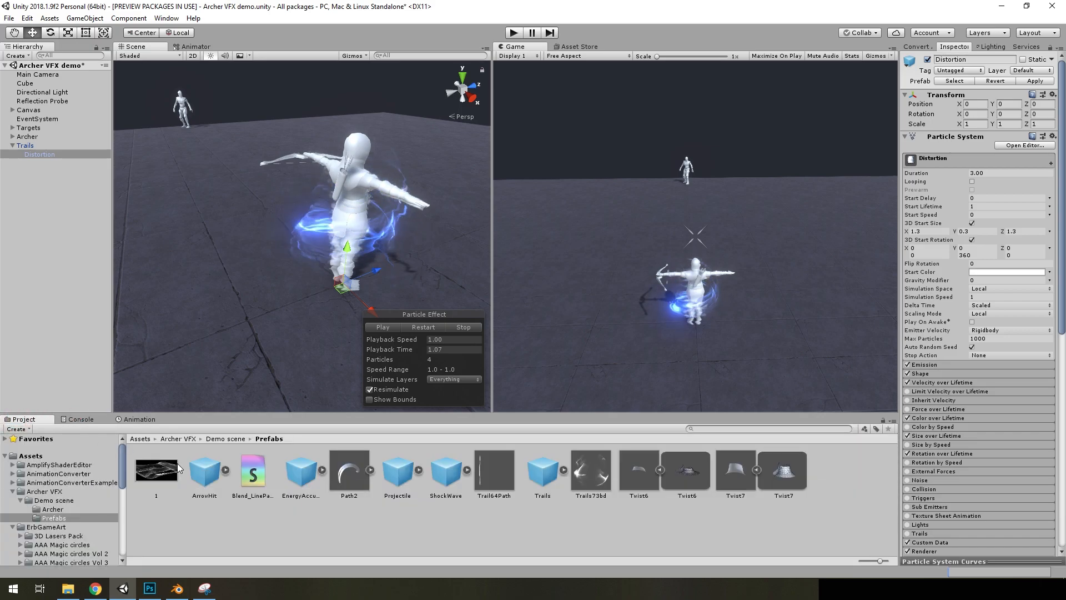
# Create a new material named distortion in the Prefabs folder
pyautogui.click(318, 524)
pyautogui.moveTo(368, 292)
pyautogui.click(495, 344)
pyautogui.write('distortion')
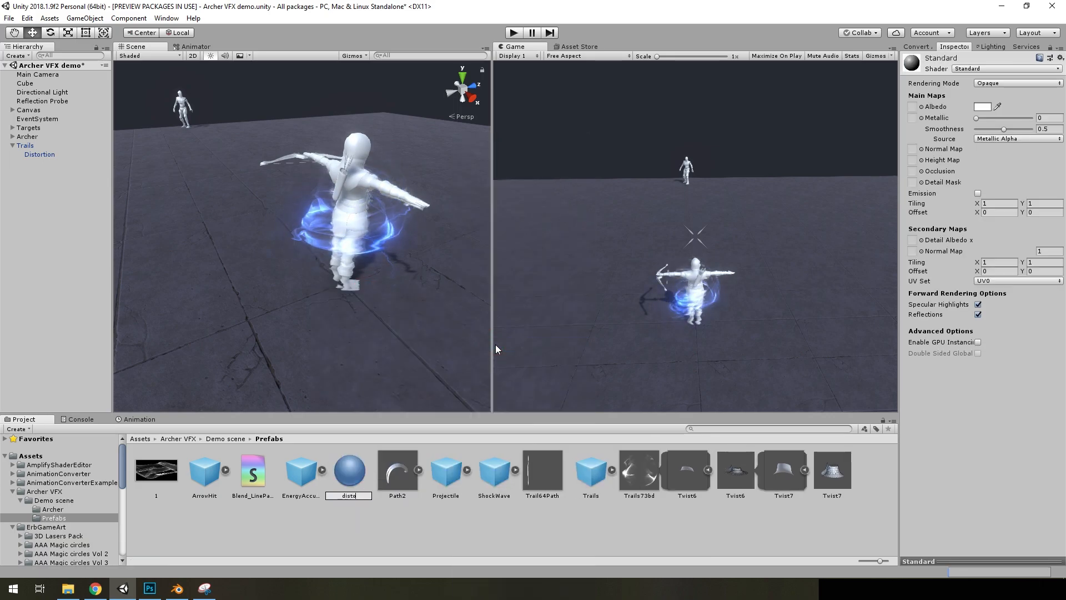
pyautogui.click(397, 519)
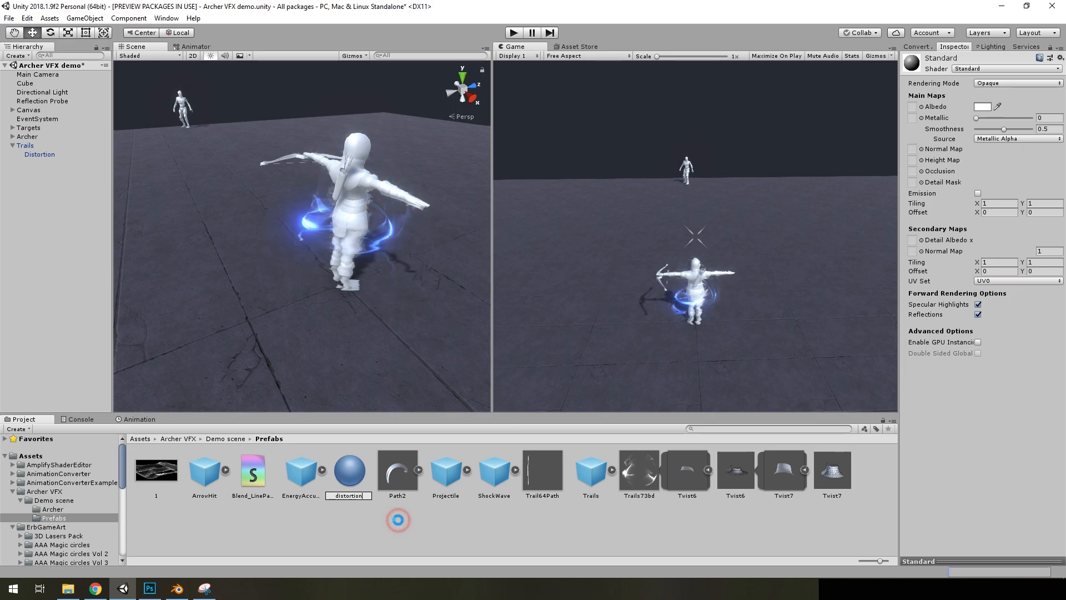
# Assign the Particles/Standard Unlit shader to the distortion material with Fade rendering mode and Additive color mode
pyautogui.click(981, 69)
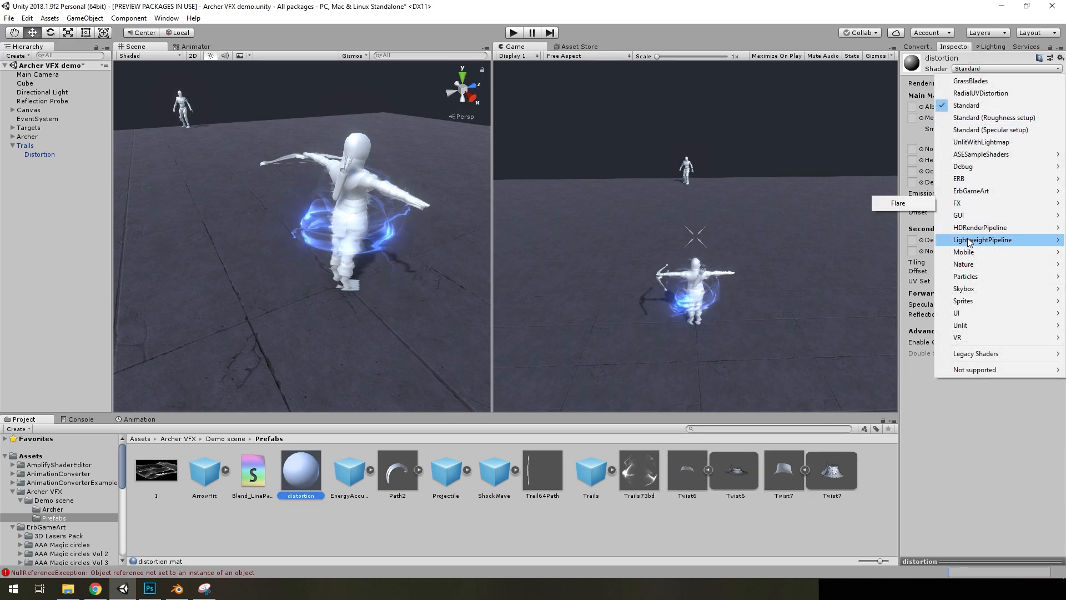
pyautogui.click(969, 277)
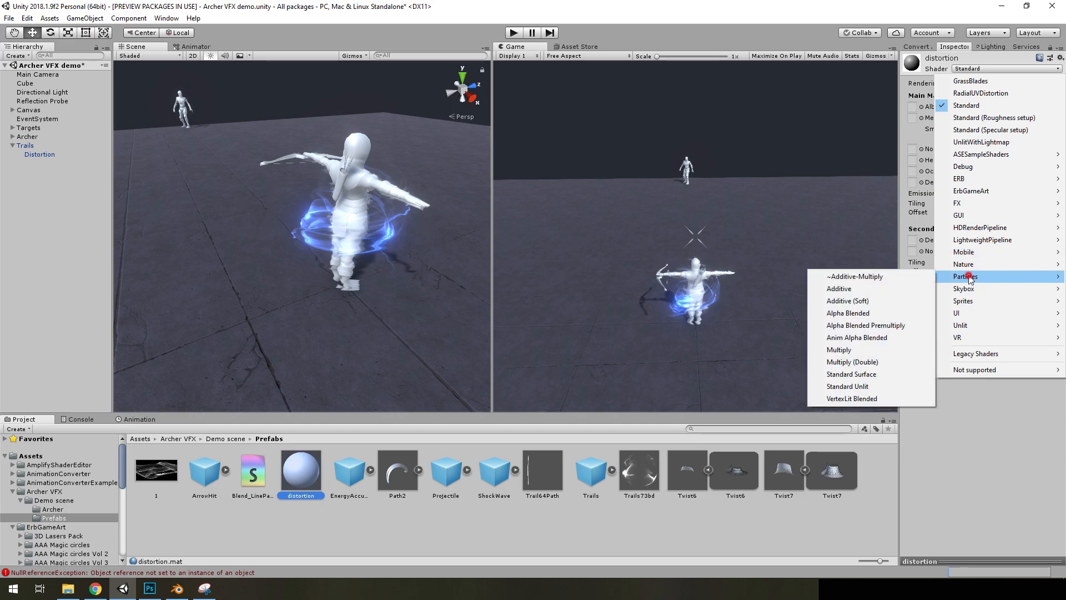
pyautogui.click(857, 387)
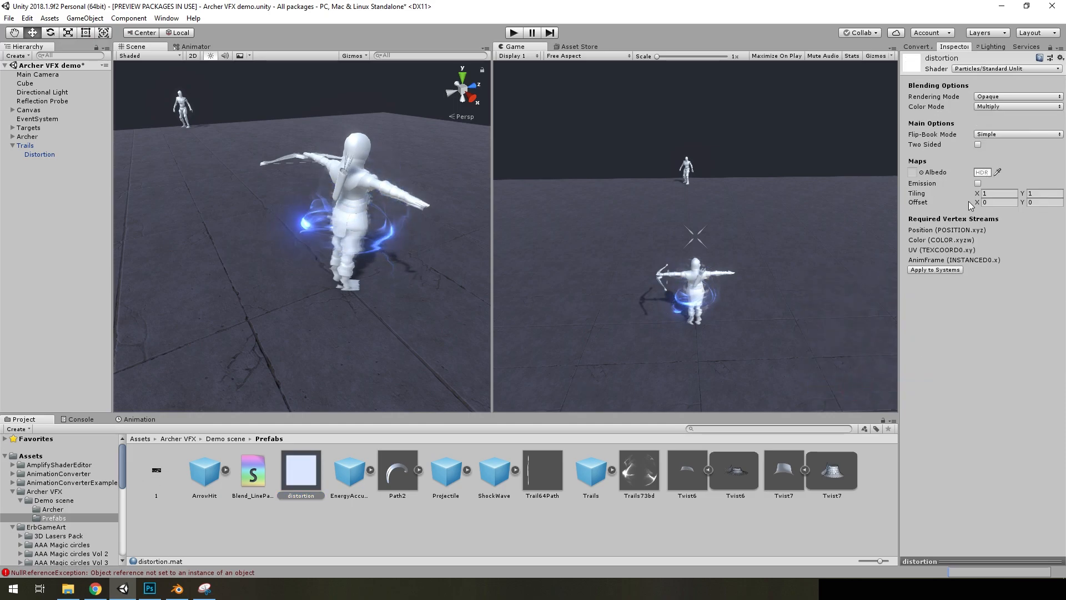
pyautogui.click(991, 97)
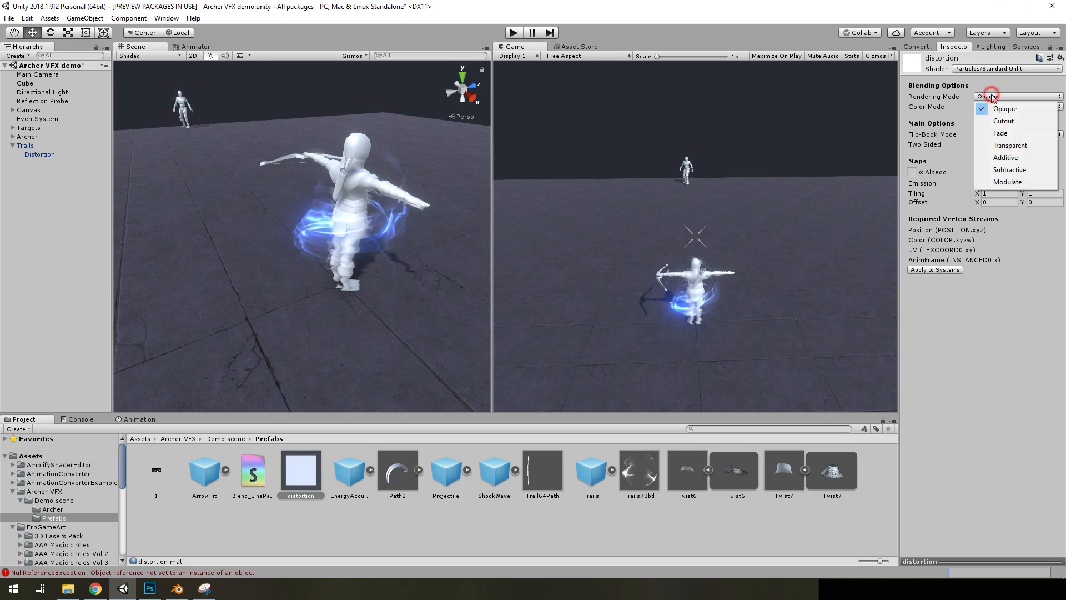
pyautogui.click(1001, 134)
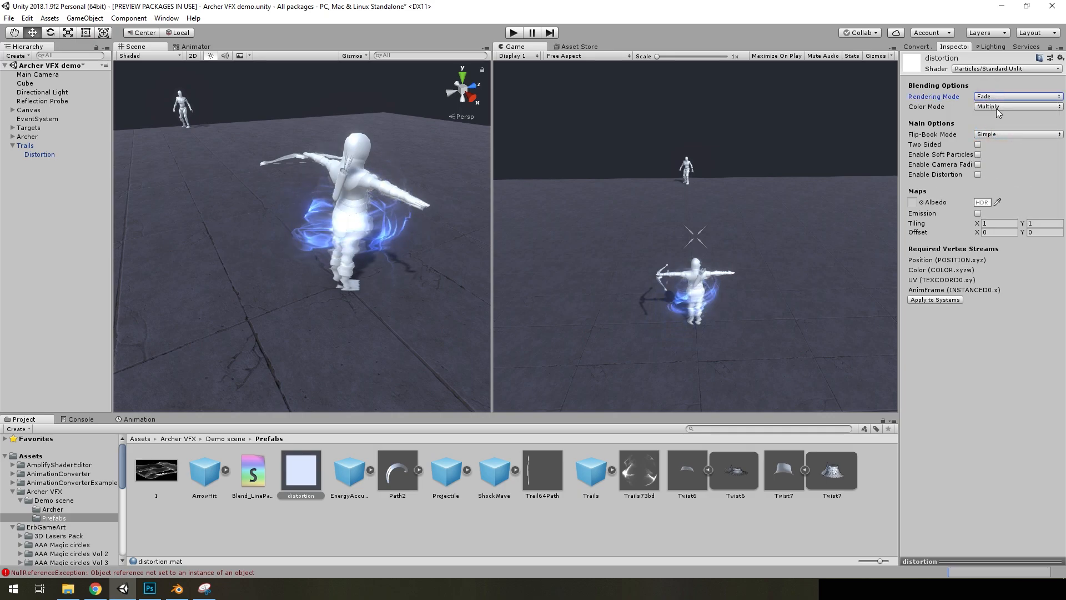
pyautogui.click(998, 107)
pyautogui.click(1007, 131)
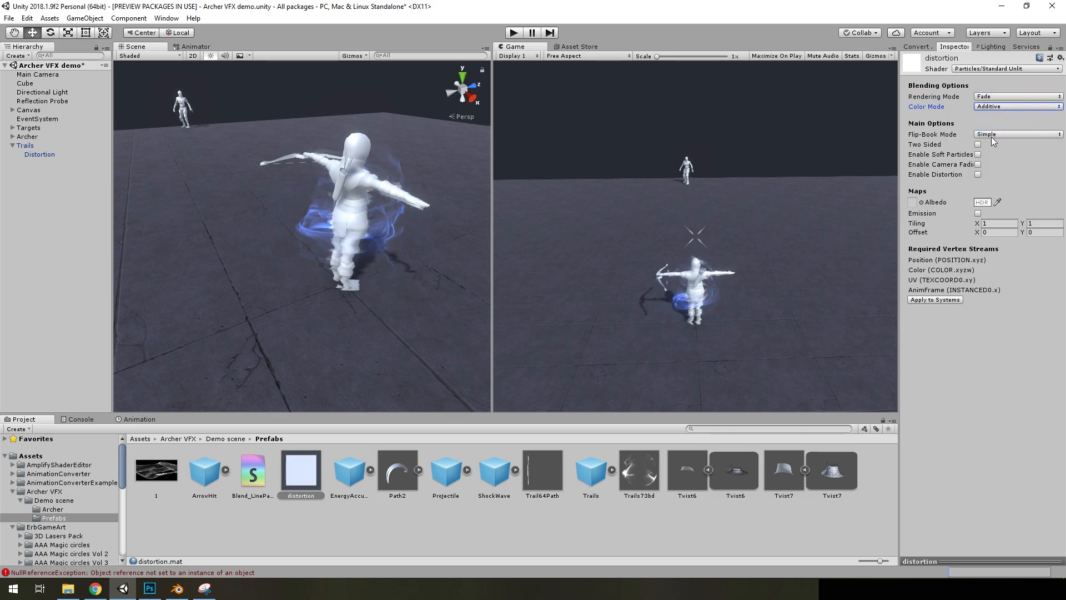
# Set the material's Flip-Book Mode to Blended and enable Two Sided, Soft Particles and Distortion with Strength 1 and Blend 1
pyautogui.click(993, 160)
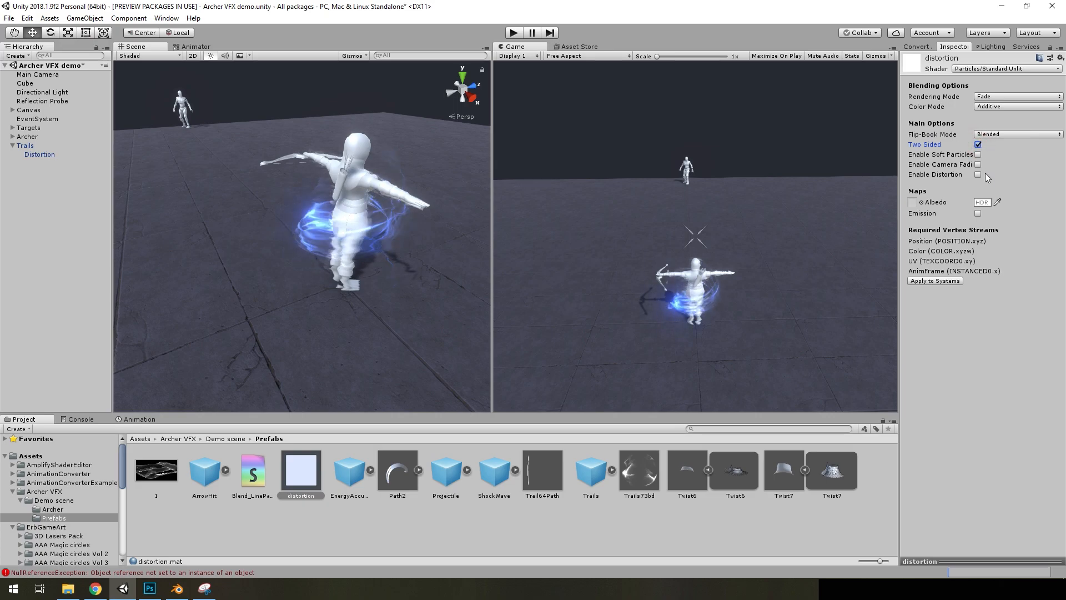
pyautogui.click(978, 154)
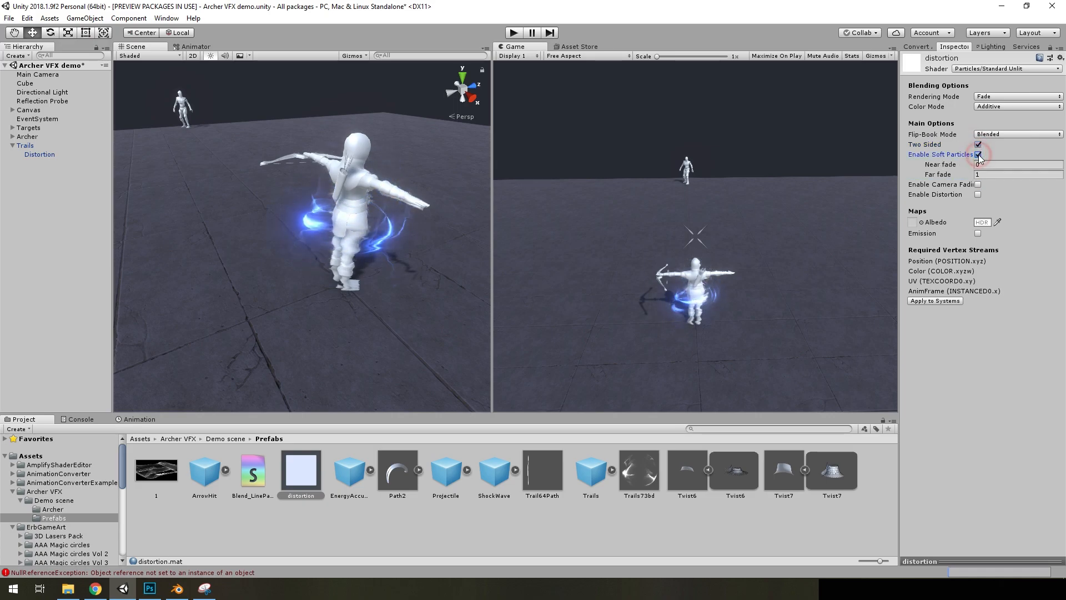
pyautogui.click(978, 195)
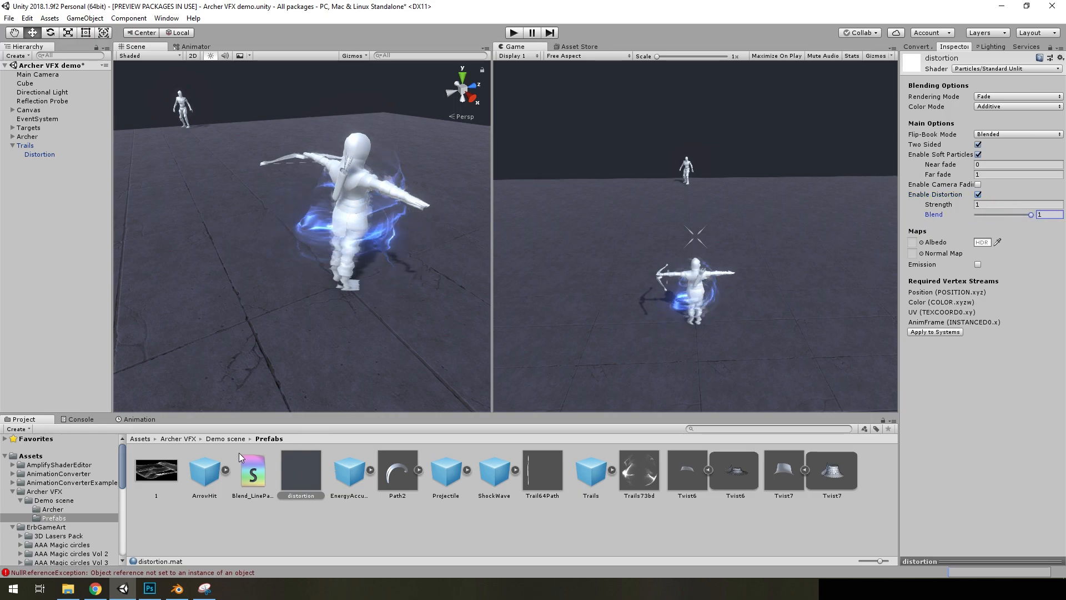
# Clear the console errors and return to the project assets
pyautogui.moveTo(305, 296); pyautogui.dragTo(368, 287, button='right')
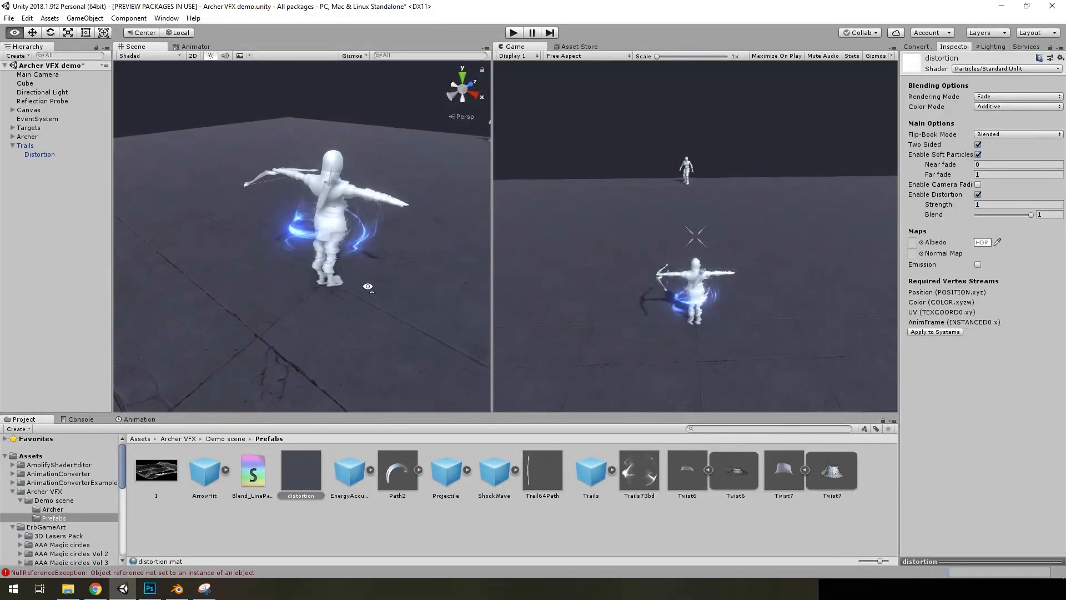
pyautogui.click(78, 419)
pyautogui.click(14, 428)
pyautogui.click(21, 419)
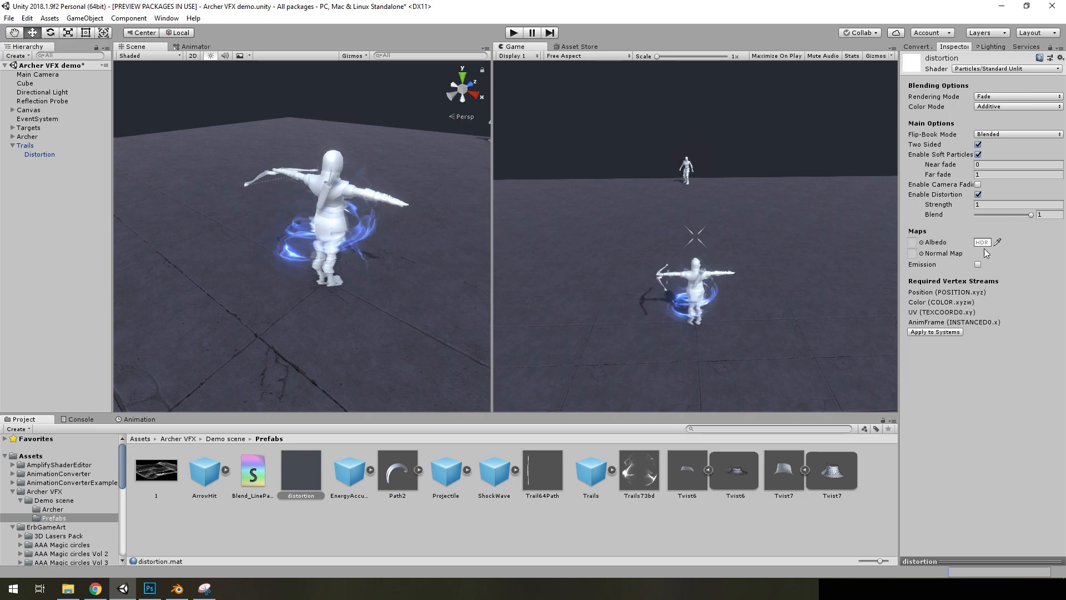
# Assign the NormalMap8 texture to the distortion material's Normal Map
pyautogui.click(921, 254)
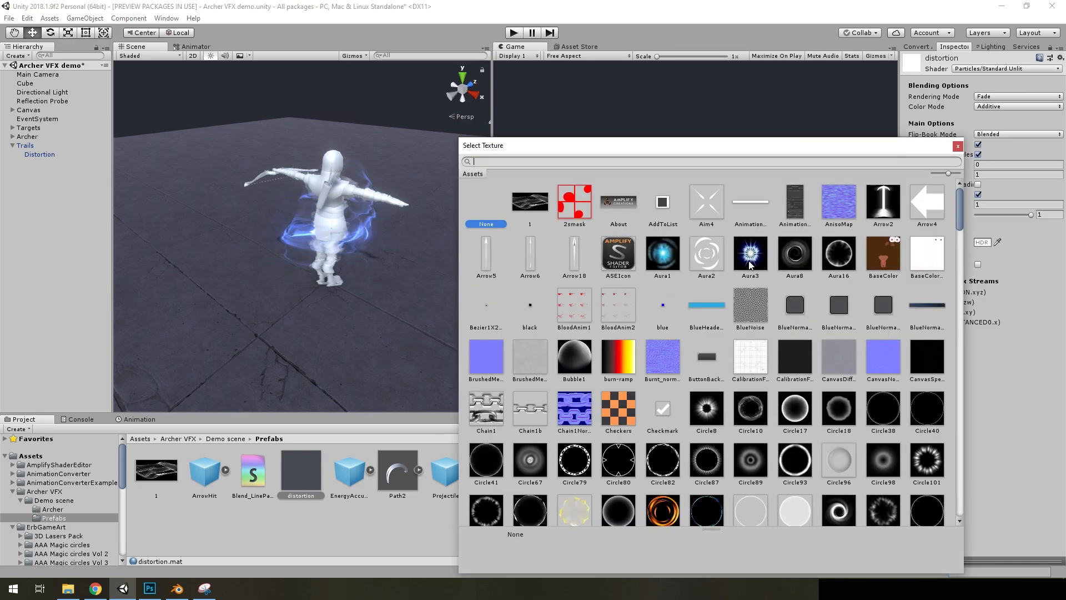
pyautogui.scroll(-15, 713, 294)
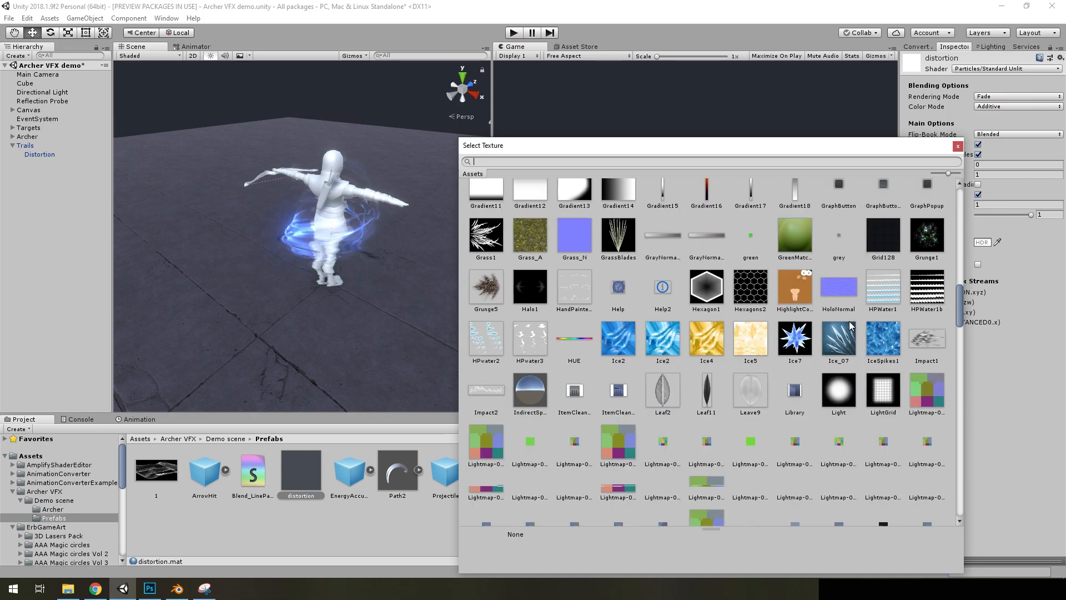
pyautogui.scroll(-10, 722, 348)
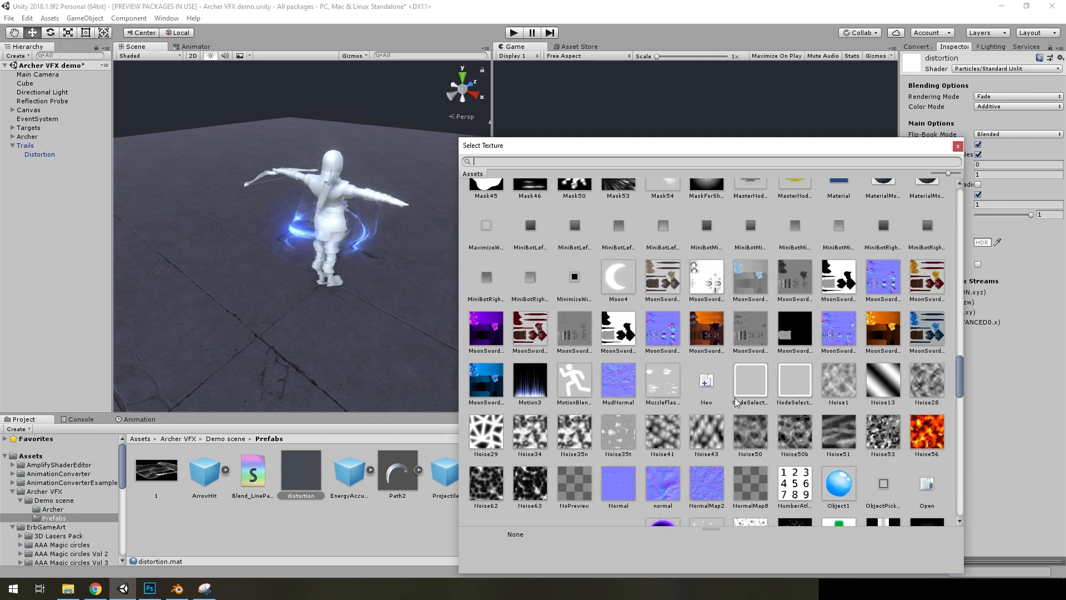
pyautogui.scroll(-3, 740, 408)
pyautogui.click(750, 260)
pyautogui.click(957, 146)
# Locate the NormalMap8 texture in the Textures folder and view its image file
pyautogui.click(915, 255)
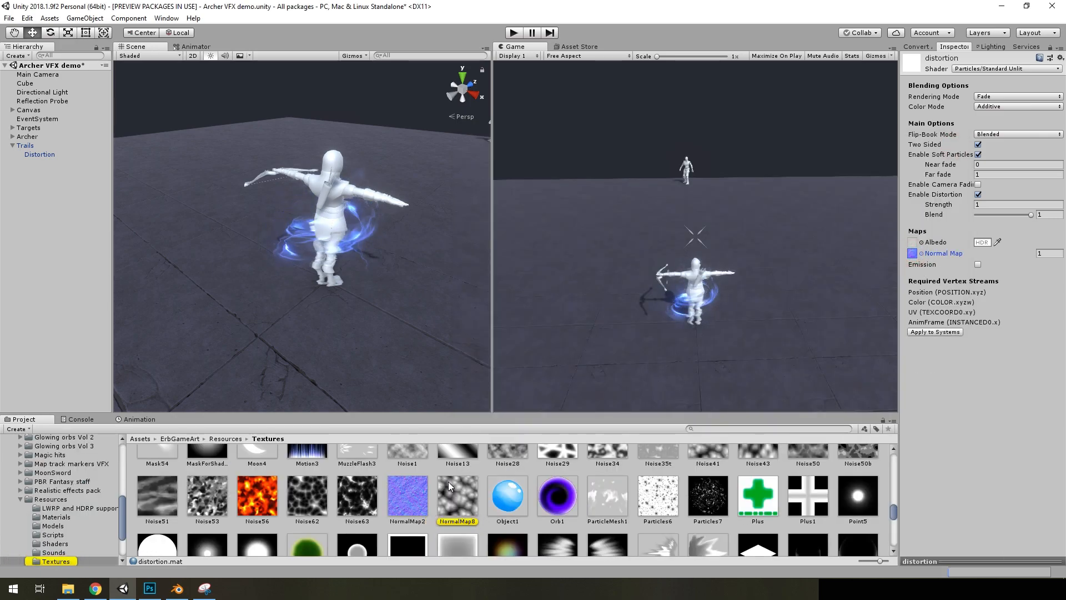
pyautogui.doubleClick(448, 483)
pyautogui.click(1053, 6)
# Assign the new distortion material to the Distortion particle system under Trails and restart the effect
pyautogui.click(36, 154)
pyautogui.scroll(10, 55, 499)
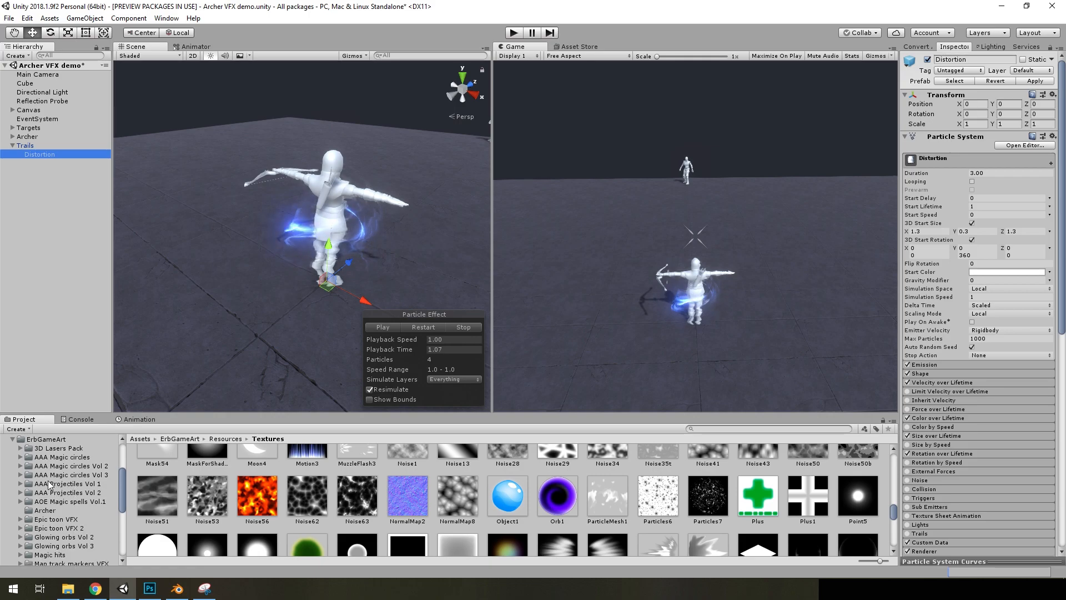
pyautogui.click(52, 517)
pyautogui.scroll(-3, 1037, 420)
pyautogui.scroll(-4, 1037, 420)
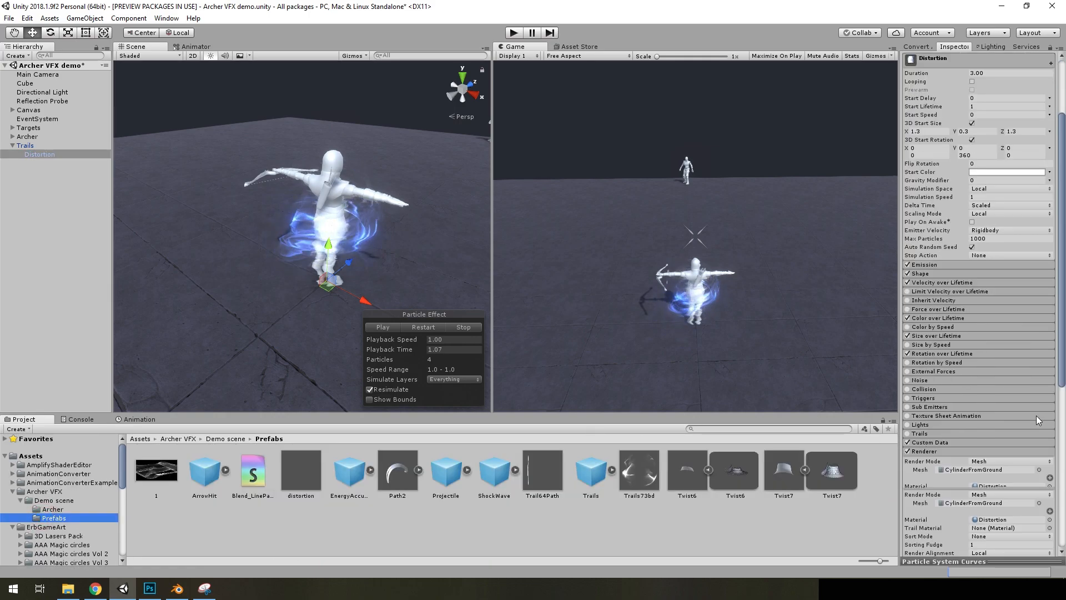
pyautogui.moveTo(295, 465); pyautogui.dragTo(990, 289)
pyautogui.click(421, 327)
# Expand the distortion material and apply its required vertex streams to the Distortion particle system
pyautogui.scroll(-1, 988, 427)
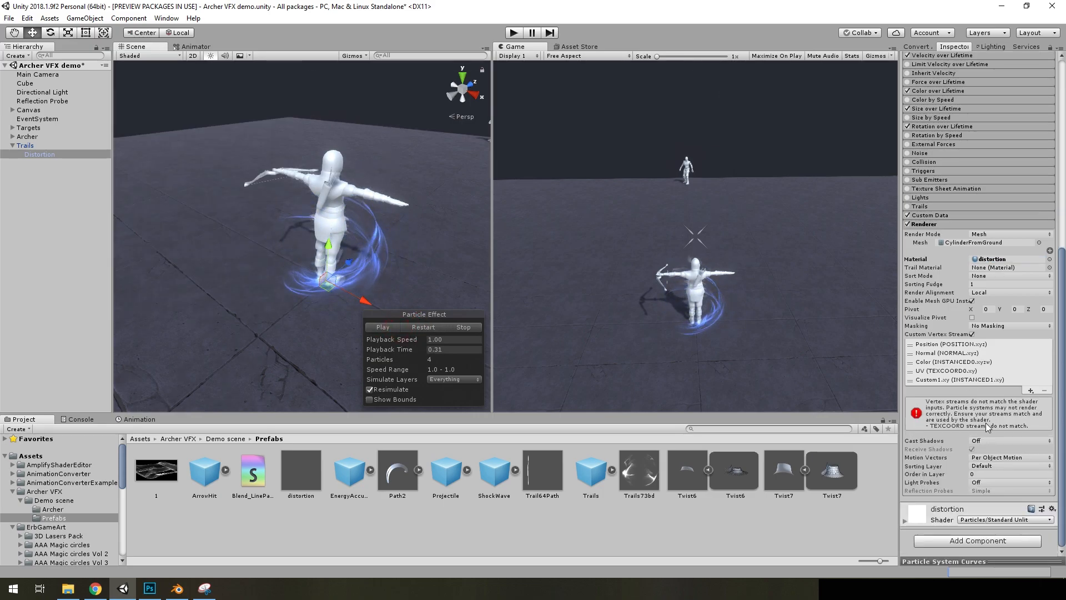
pyautogui.click(943, 509)
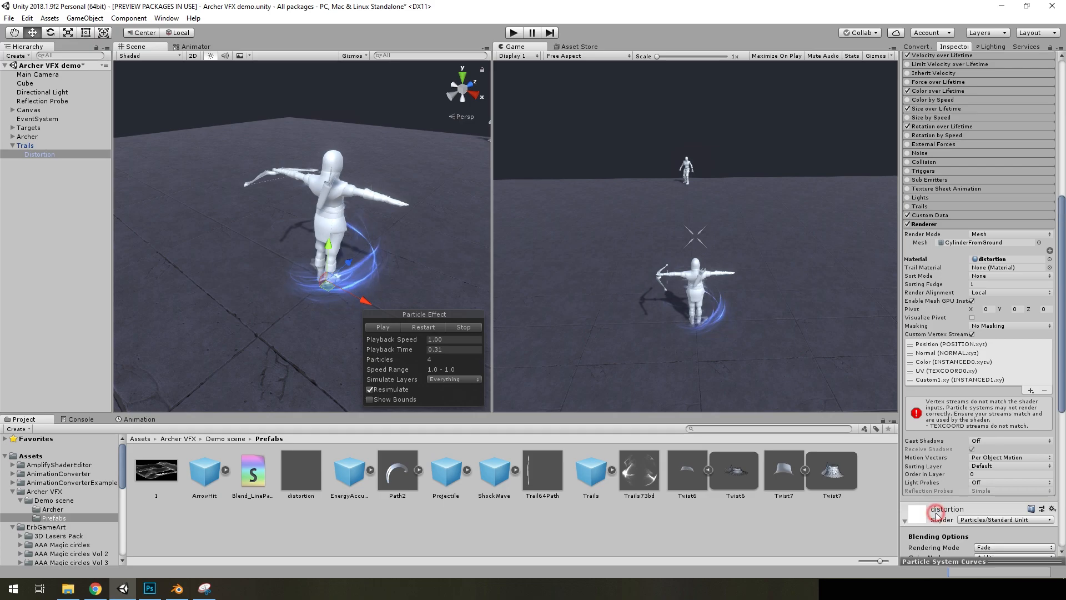
pyautogui.scroll(-5, 988, 472)
pyautogui.click(936, 457)
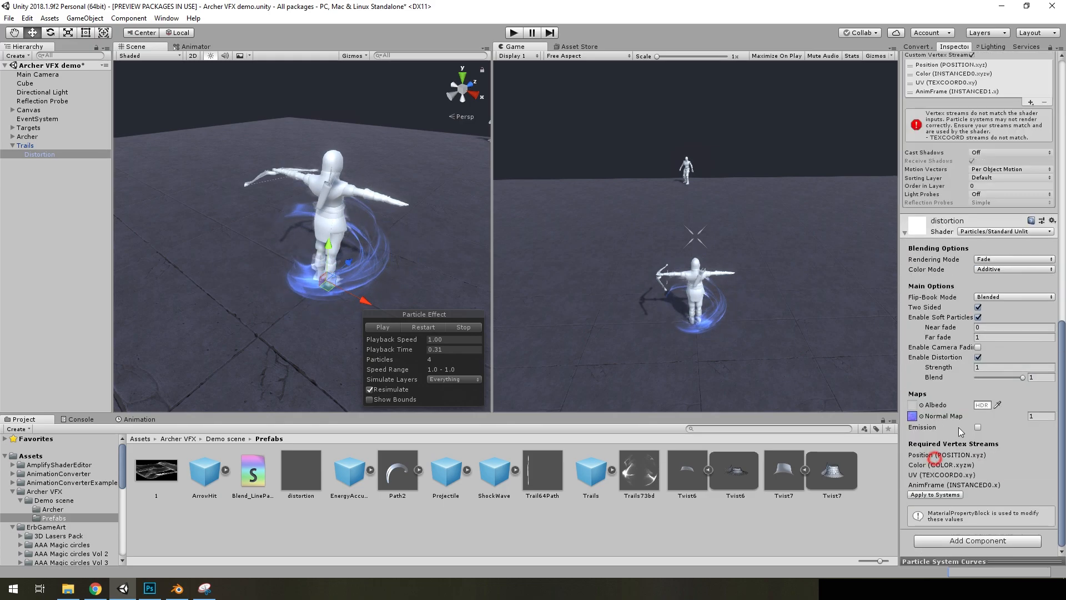
# Restart the effect, pause it partway, and examine the distortion around the archer from several angles
pyautogui.click(427, 328)
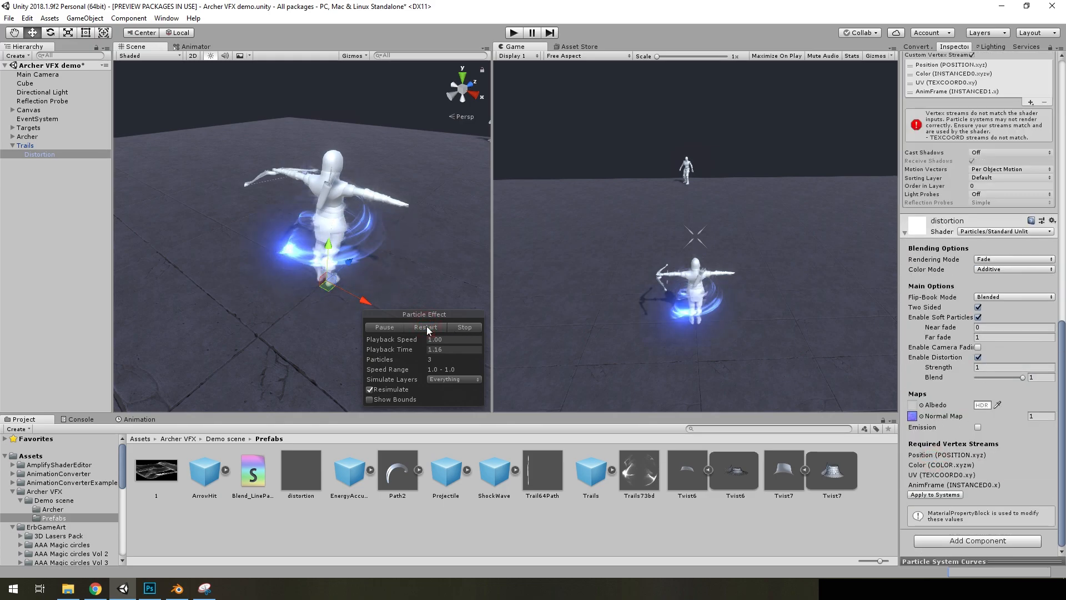
pyautogui.click(427, 330)
pyautogui.click(385, 329)
pyautogui.press('w')
pyautogui.moveTo(373, 261); pyautogui.dragTo(294, 183, button='right')
pyautogui.press('s')
pyautogui.moveTo(398, 267); pyautogui.dragTo(174, 295)
pyautogui.moveTo(336, 255); pyautogui.dragTo(414, 307, button='right')
pyautogui.press('w')
pyautogui.press('s')
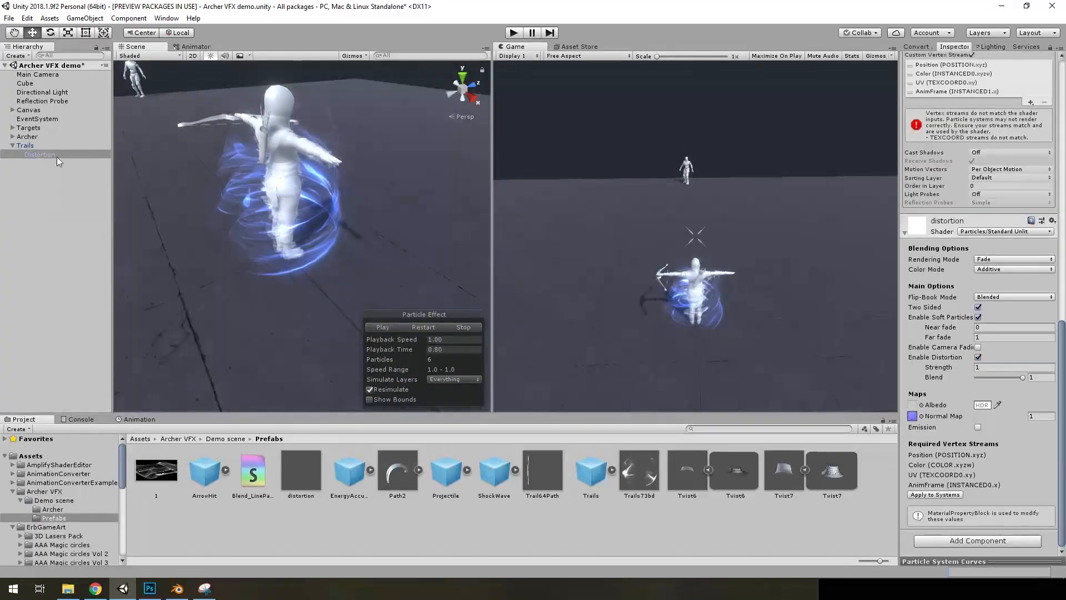
# Select the Distortion particle system and locate its renderer's CylinderFromGround mesh among the project models
pyautogui.click(31, 151)
pyautogui.scroll(5, 950, 269)
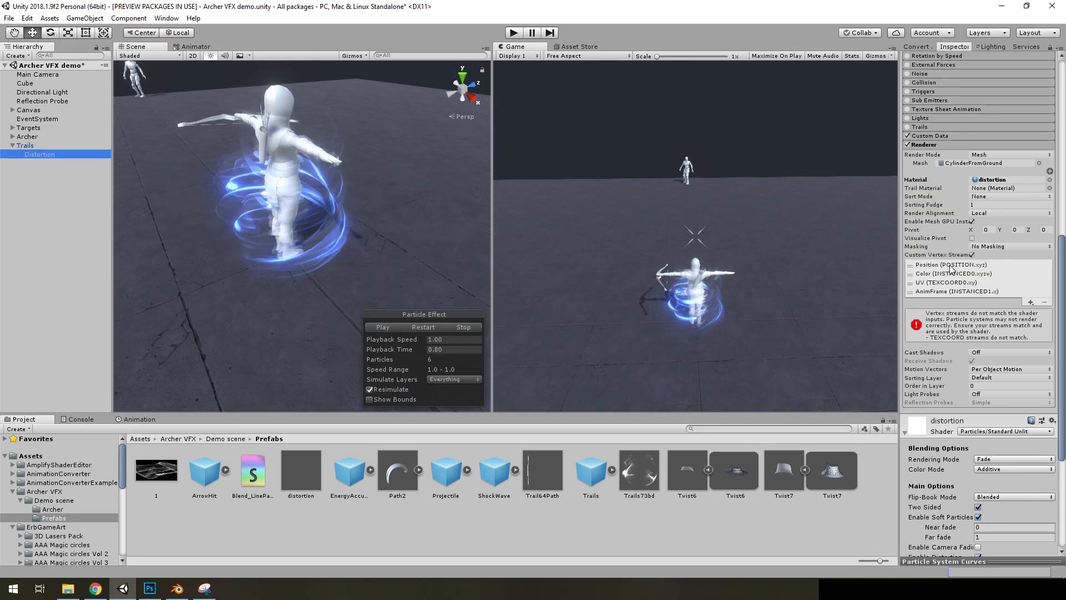
pyautogui.scroll(6, 950, 269)
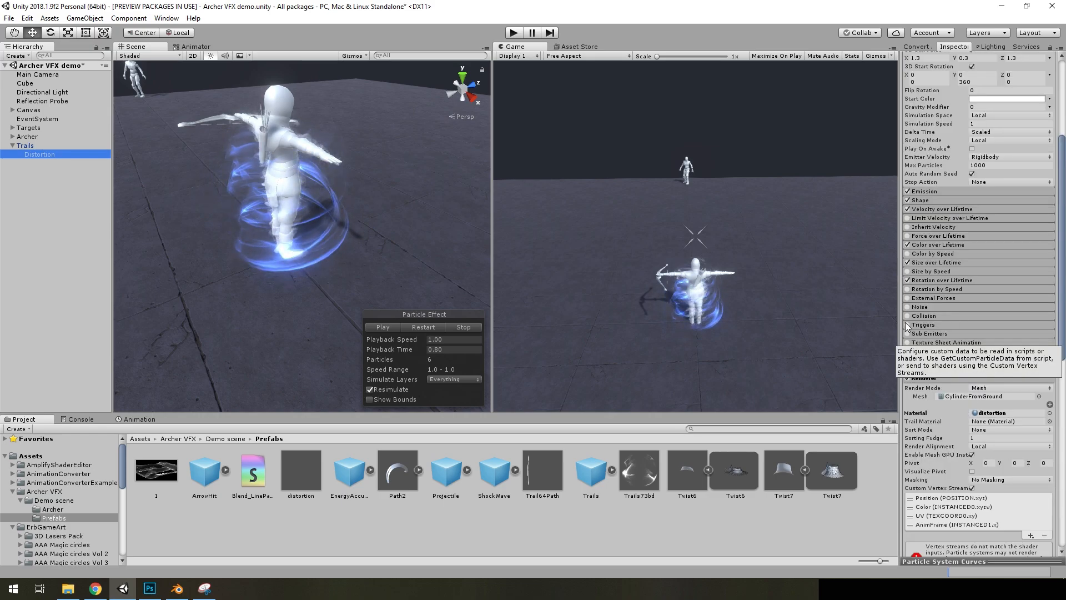
pyautogui.click(1001, 396)
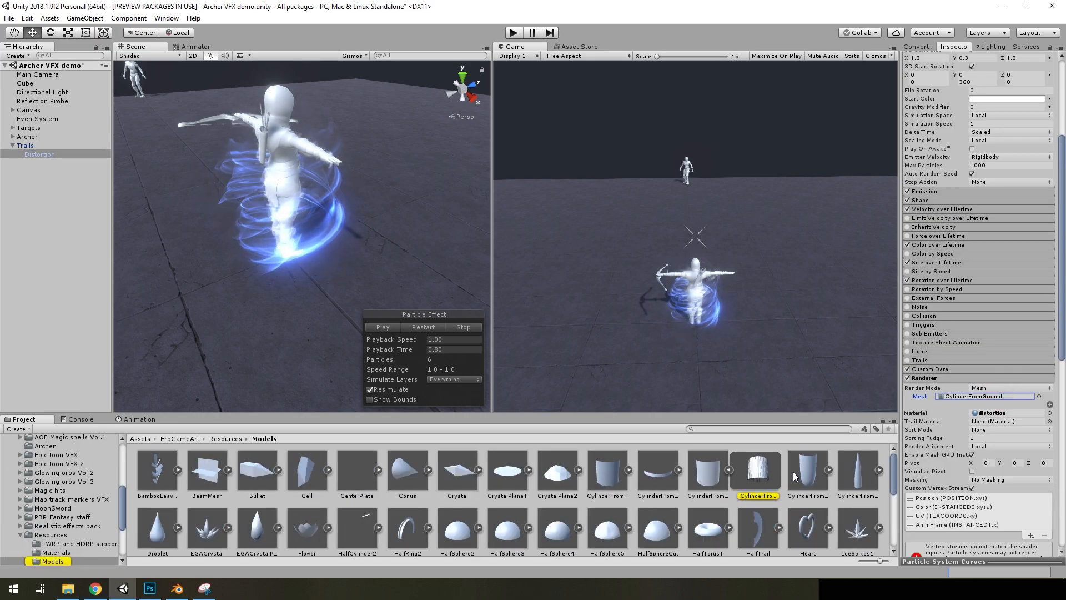
# Place the CylinderFromGround model in the scene beside the archer, inspect its shape, and delete it from the scene
pyautogui.click(729, 473)
pyautogui.moveTo(712, 474); pyautogui.dragTo(140, 275)
pyautogui.moveTo(305, 263); pyautogui.dragTo(436, 298, button='right')
pyautogui.scroll(-3, 220, 233)
pyautogui.scroll(3, 311, 261)
pyautogui.keyDown('alt'); pyautogui.moveTo(288, 212); pyautogui.dragTo(316, 235); pyautogui.keyUp('alt')
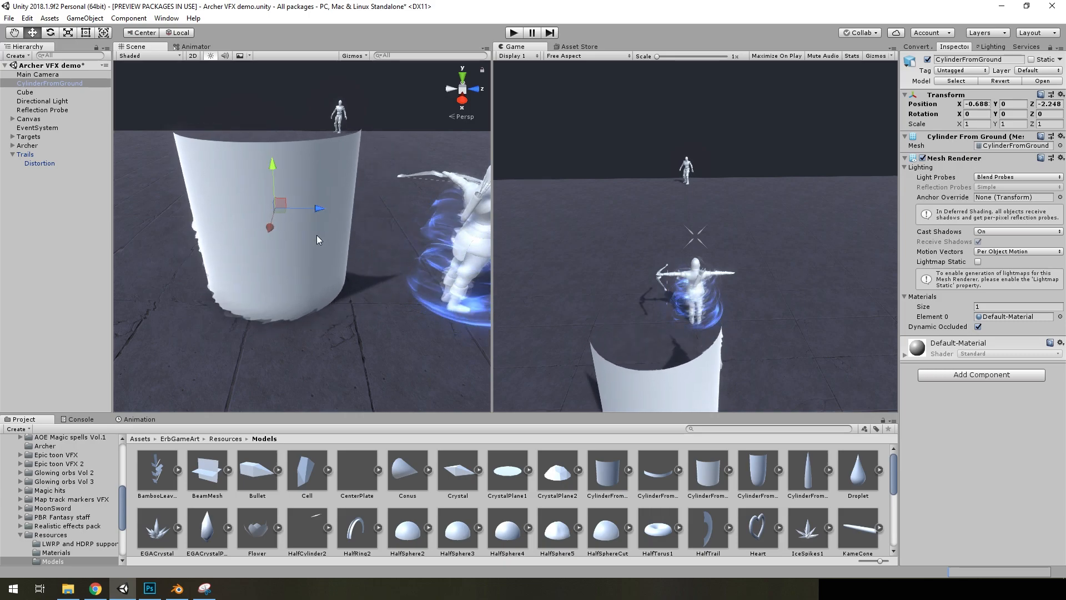
pyautogui.press('Delete')
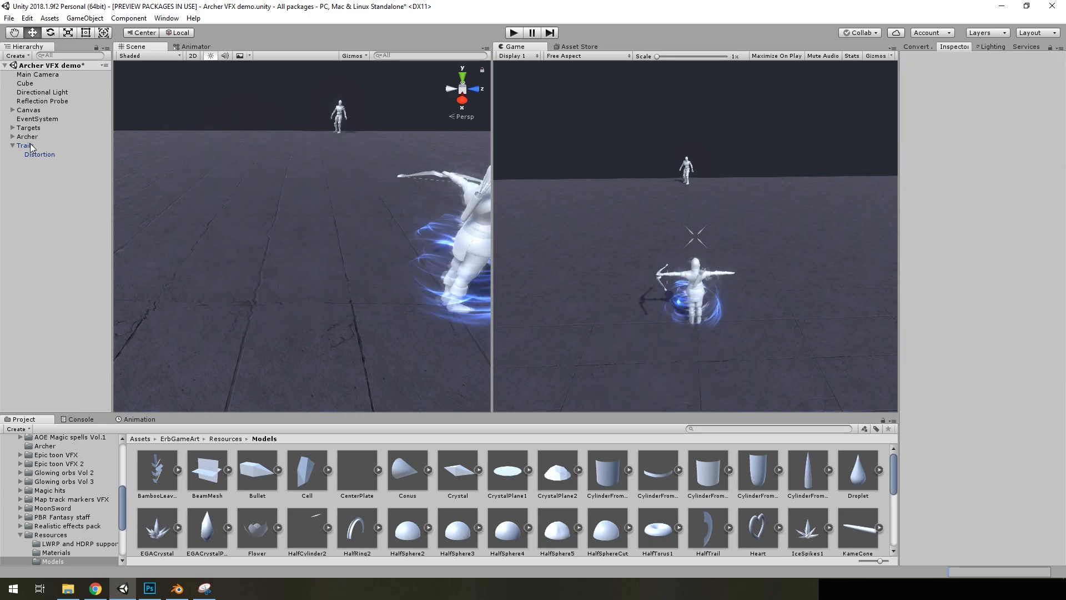
# Select the Trails particle system and review its module settings and the Trails73bd material properties
pyautogui.click(29, 145)
pyautogui.moveTo(389, 237); pyautogui.dragTo(453, 245, button='right')
pyautogui.scroll(-3, 1025, 359)
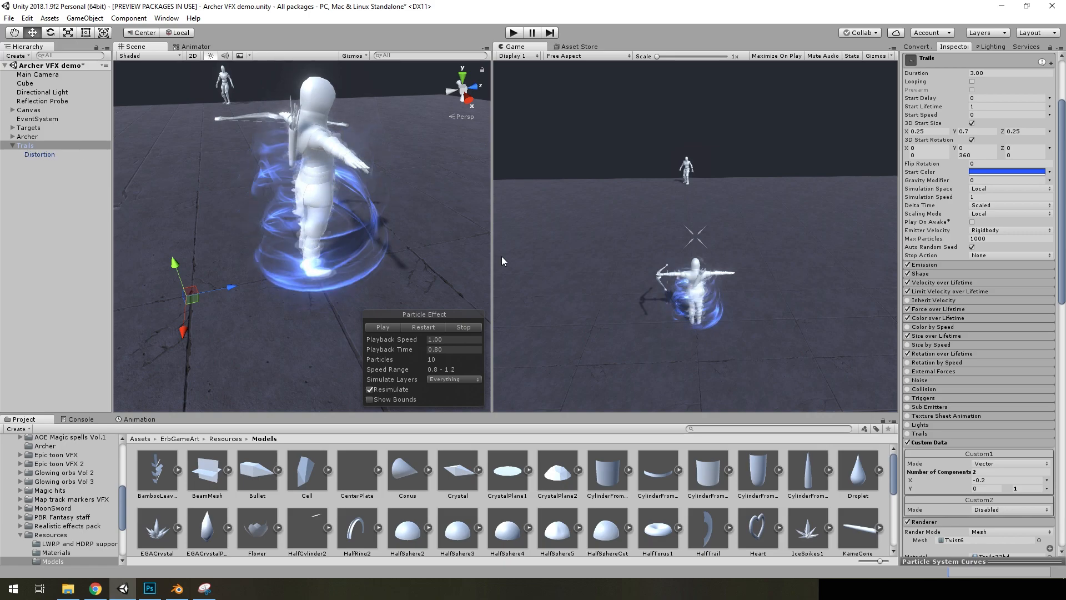
pyautogui.scroll(-5, 1001, 379)
pyautogui.scroll(-10, 1001, 379)
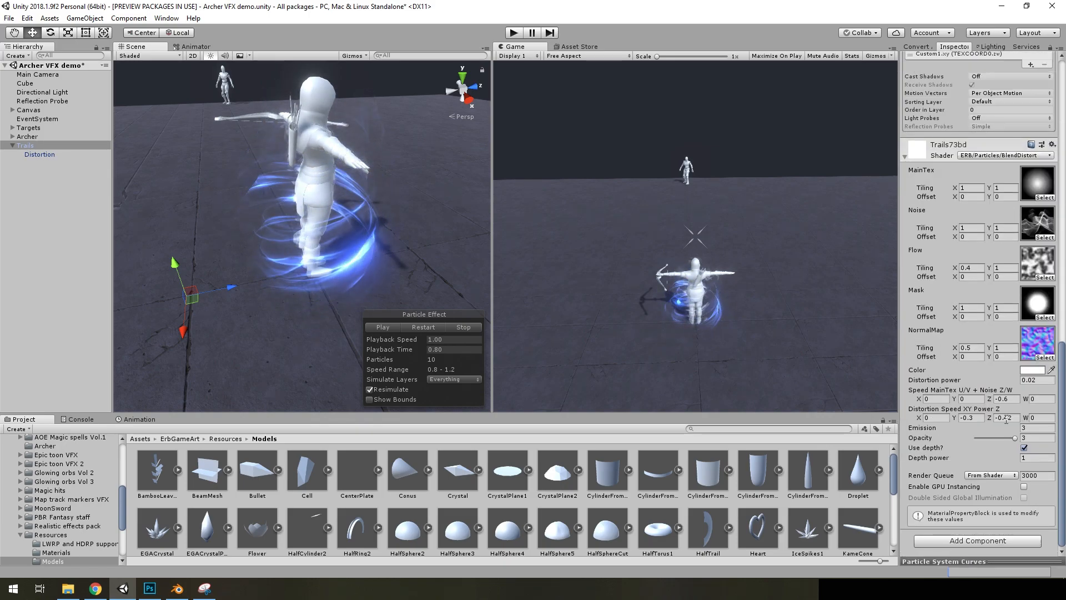
pyautogui.keyDown('alt'); pyautogui.moveTo(387, 243); pyautogui.dragTo(414, 238); pyautogui.keyUp('alt')
# Expand Rotation over Lifetime on Trails, disable the module, and restart the effect to see the difference
pyautogui.scroll(8, 983, 247)
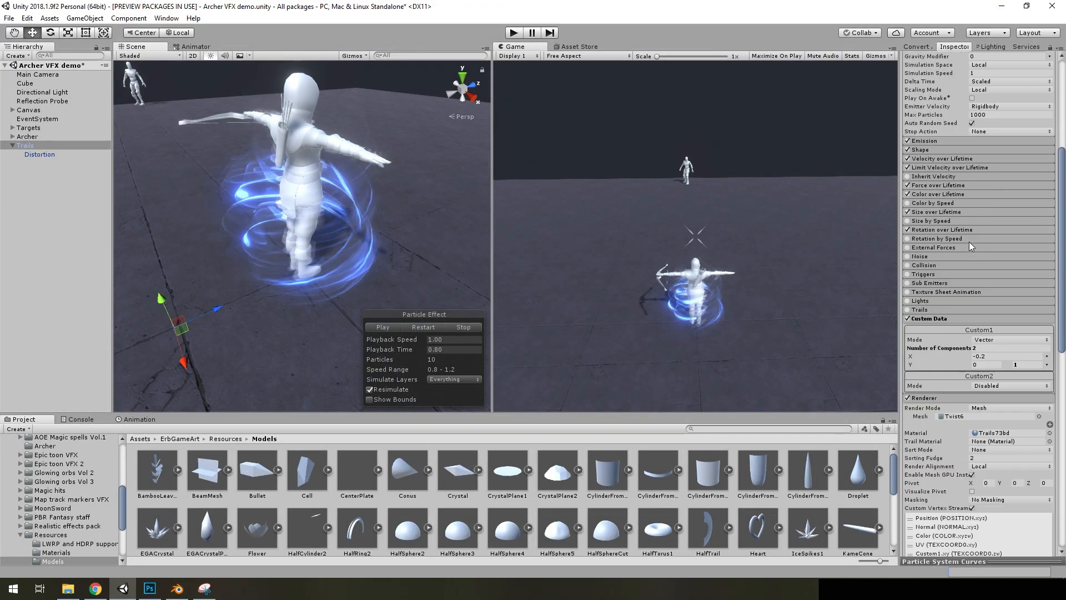
pyautogui.click(931, 230)
pyautogui.click(908, 230)
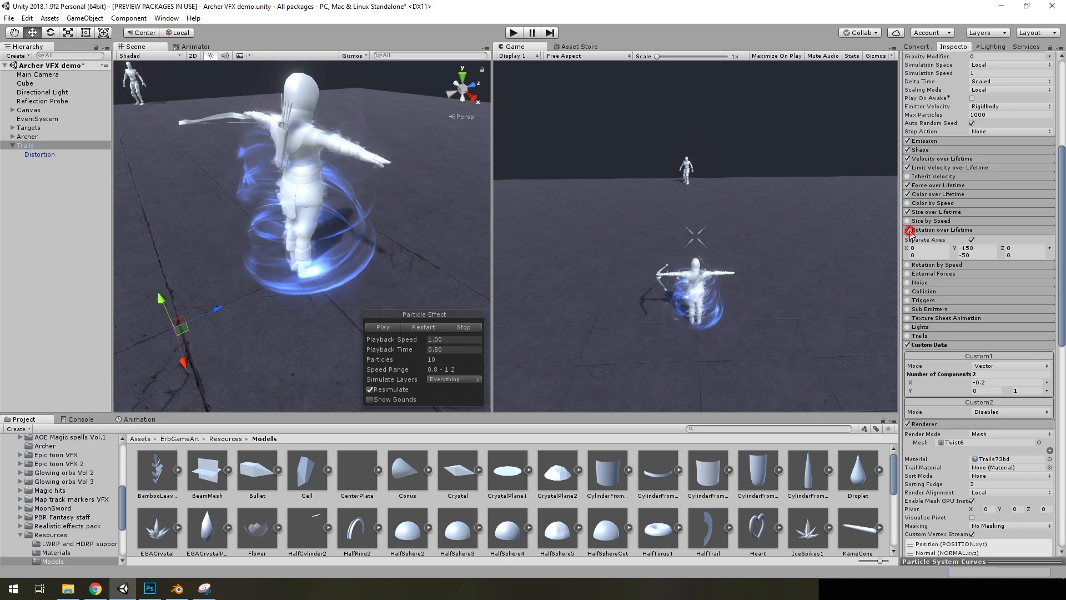
pyautogui.click(418, 330)
pyautogui.moveTo(401, 289); pyautogui.dragTo(405, 275, button='right')
pyautogui.scroll(-4, 406, 275)
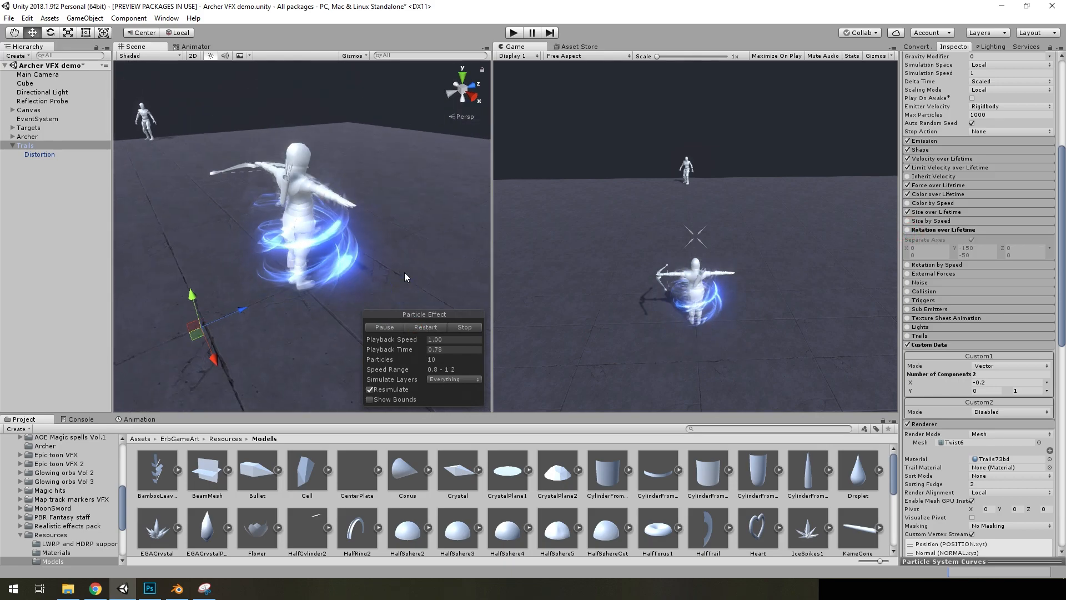
# Re-enable Rotation over Lifetime on Trails and replay the effect
pyautogui.click(907, 230)
pyautogui.click(418, 330)
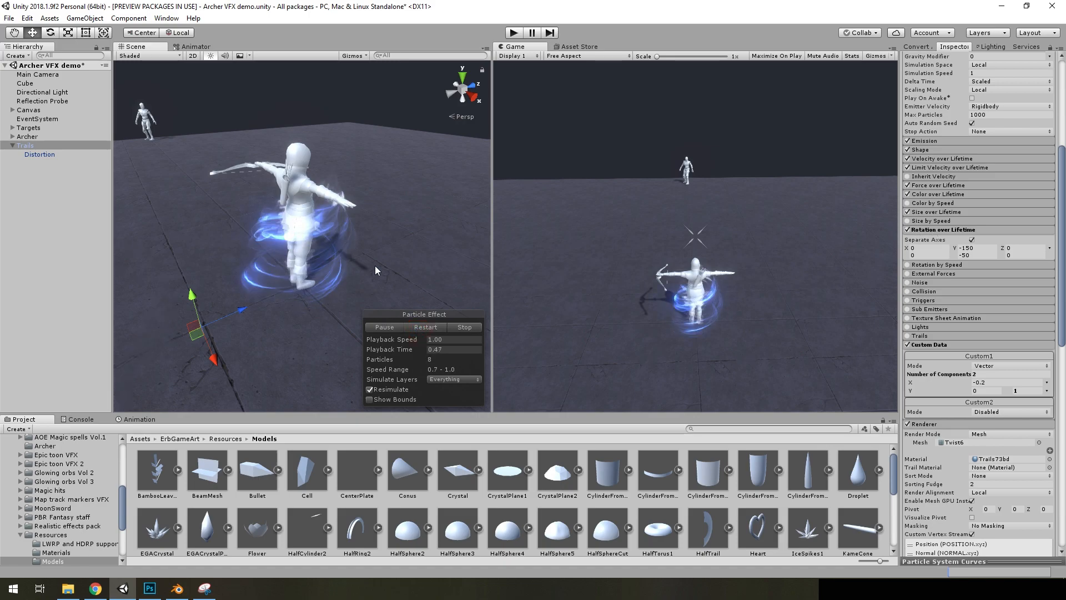
pyautogui.click(437, 328)
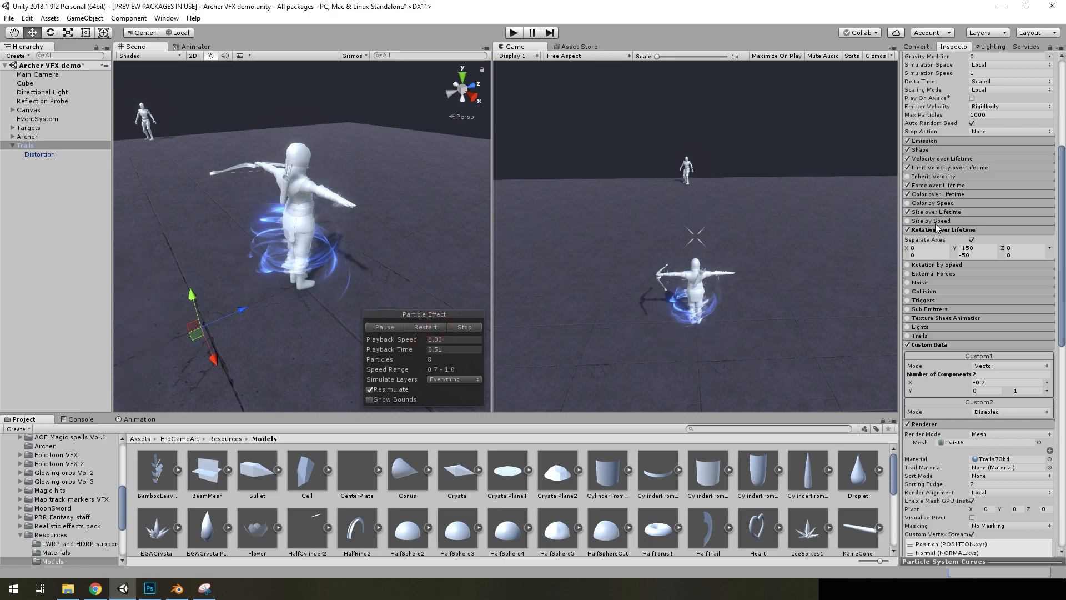
# View the Size over Lifetime curve of Trails and scrub the effect's playback time to 1.31
pyautogui.click(944, 211)
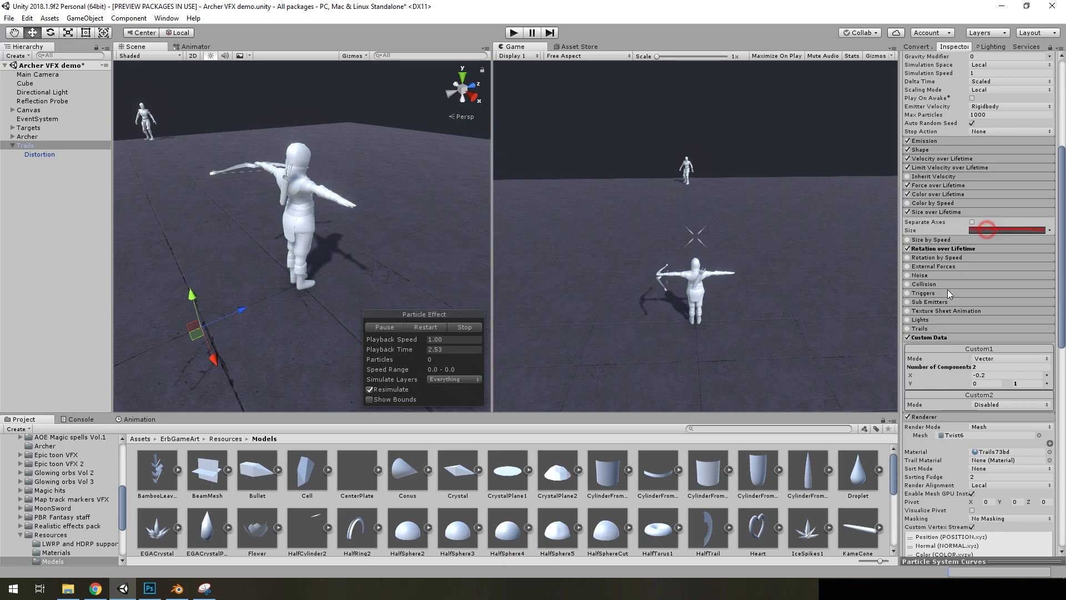
pyautogui.click(936, 559)
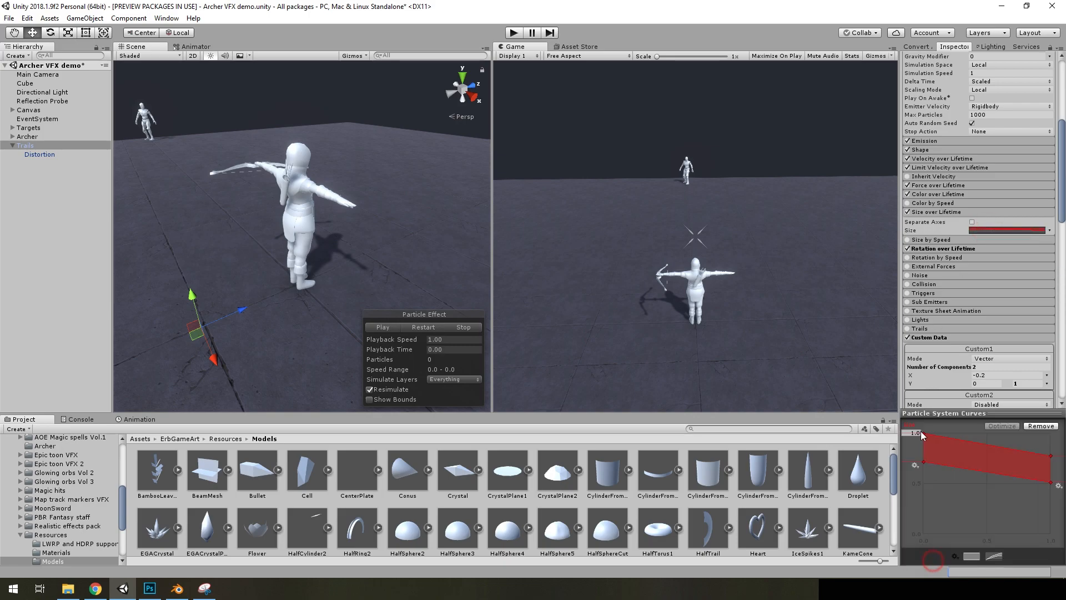
pyautogui.click(961, 415)
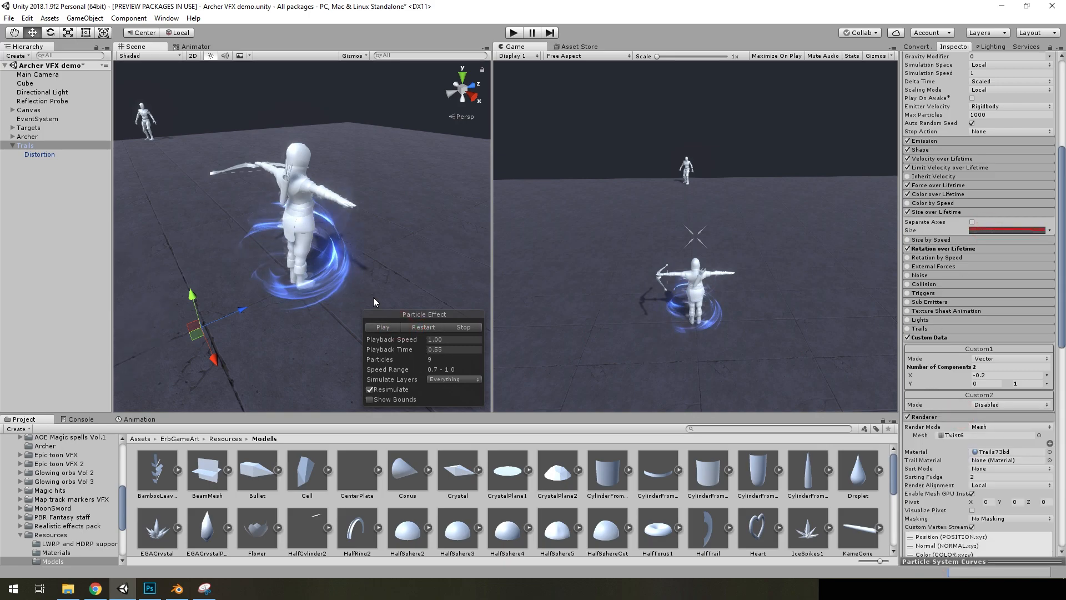
pyautogui.moveTo(355, 273); pyautogui.dragTo(332, 285, button='right')
pyautogui.moveTo(393, 349); pyautogui.dragTo(609, 337)
pyautogui.moveTo(419, 343); pyautogui.dragTo(485, 352)
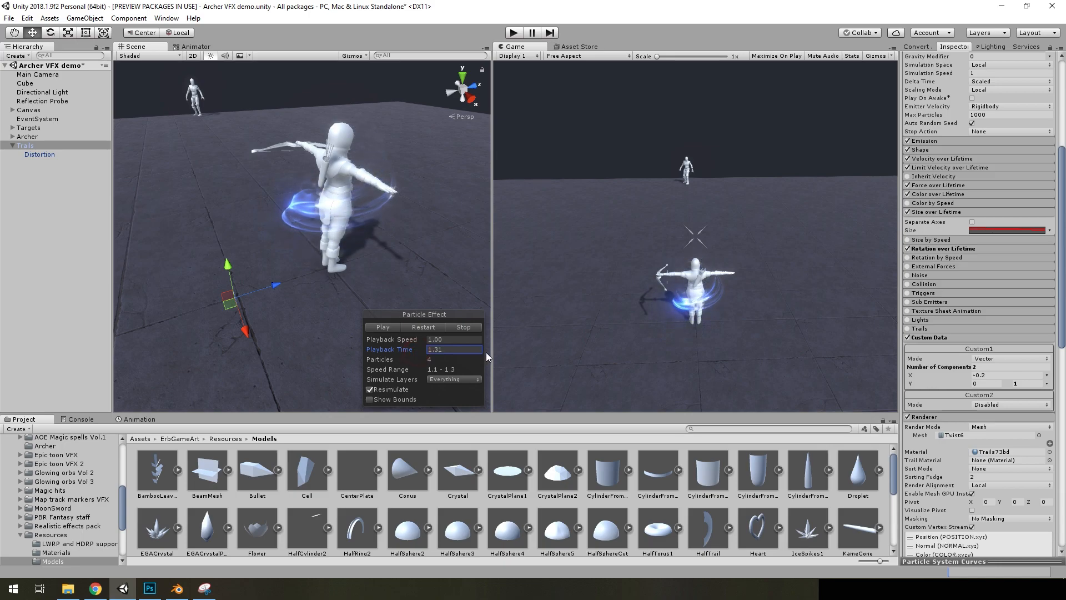
# Check the mode options of the Size over Lifetime curve without changing them and collapse the module
pyautogui.click(1049, 231)
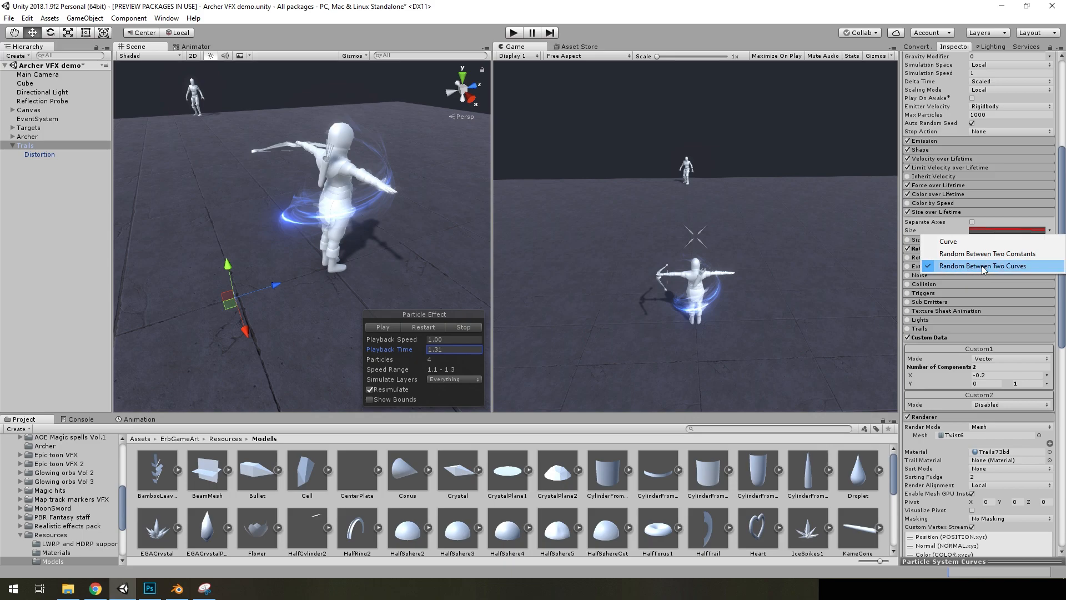
pyautogui.click(1062, 229)
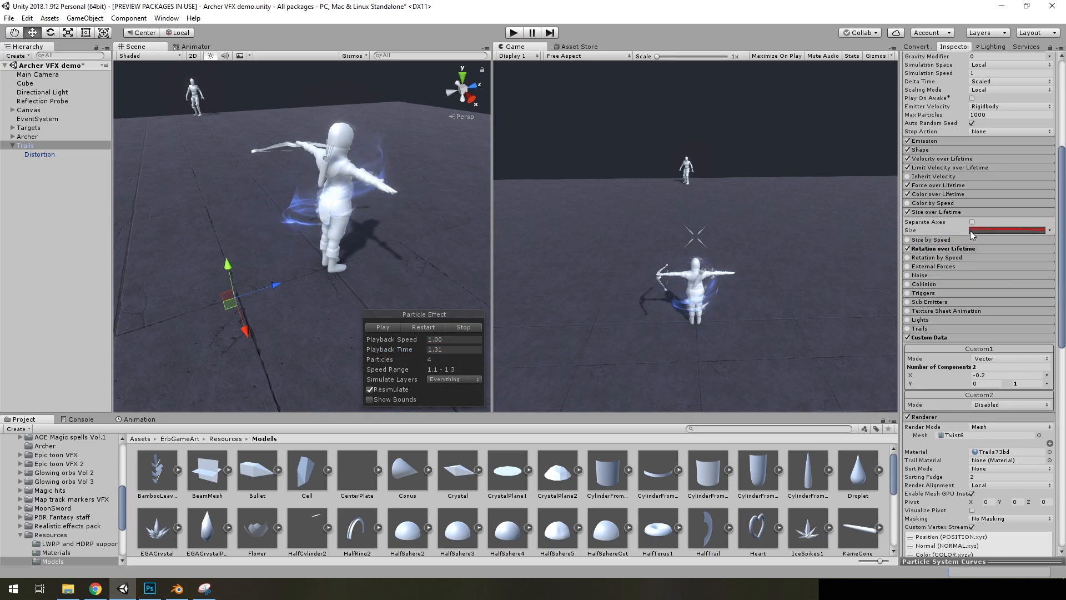
pyautogui.click(933, 212)
# View the Color over Lifetime gradient of Trails, and restart and pause the effect to check its fading
pyautogui.click(938, 194)
pyautogui.click(980, 204)
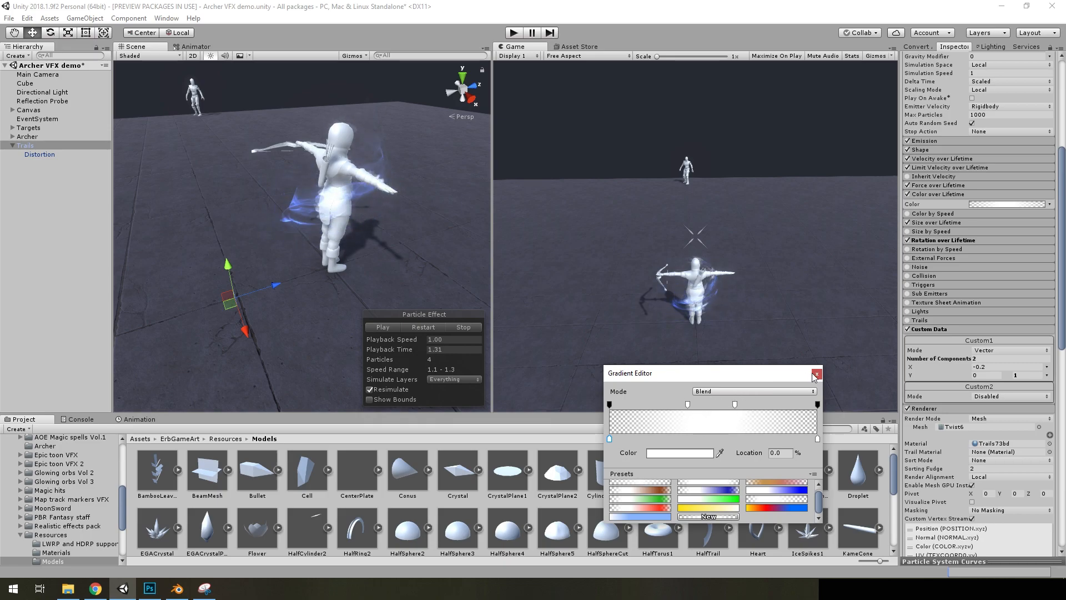
pyautogui.click(416, 324)
pyautogui.click(416, 325)
pyautogui.click(417, 325)
pyautogui.click(398, 327)
# Disable Force over Lifetime and Velocity over Lifetime on Trails and restart the effect
pyautogui.scroll(5, 960, 255)
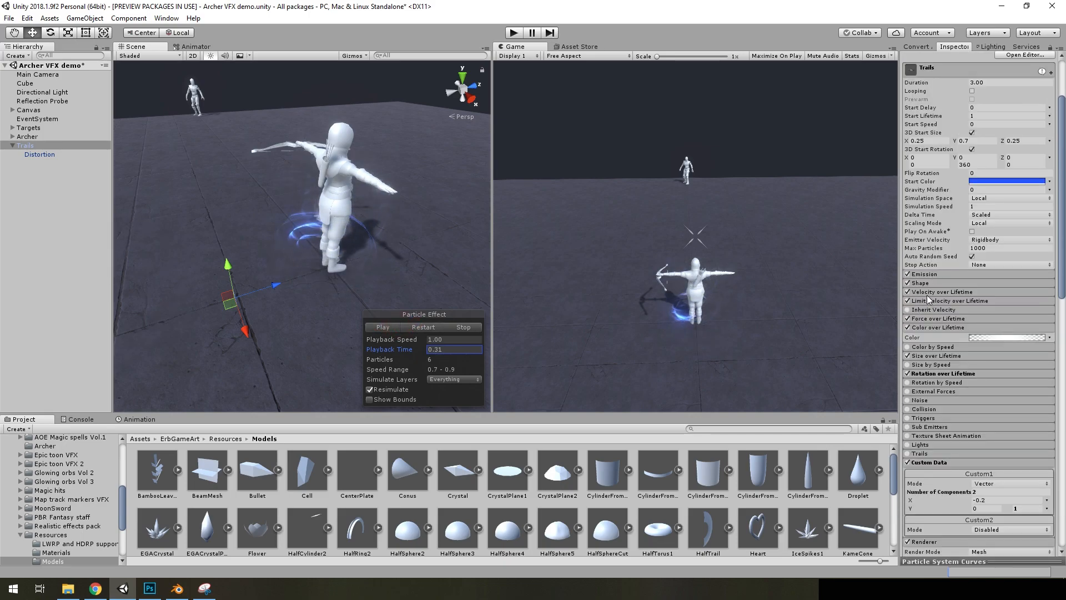
pyautogui.click(938, 292)
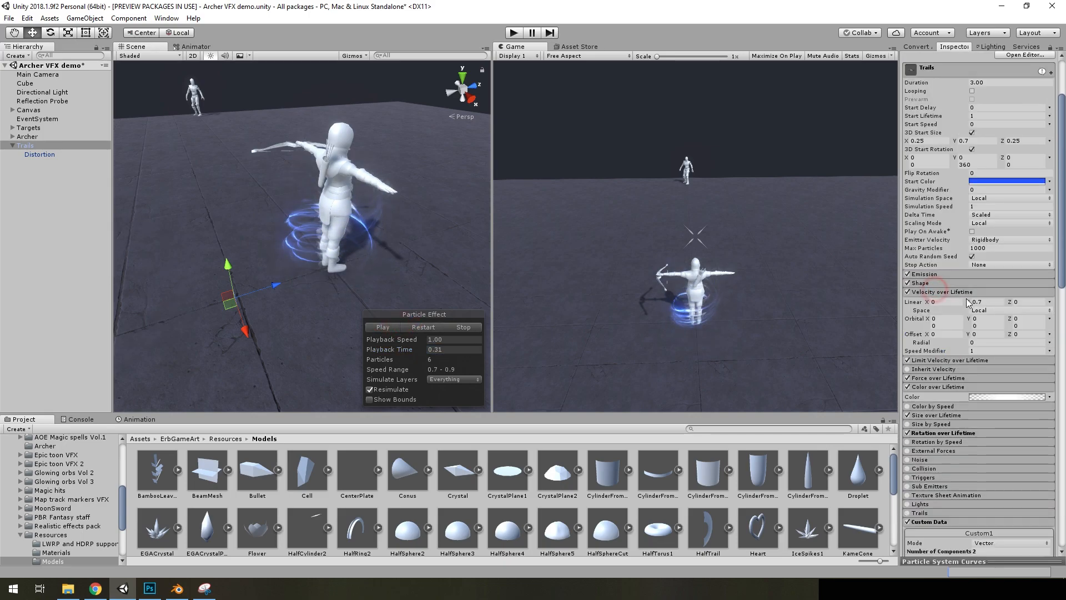
pyautogui.click(938, 378)
pyautogui.click(908, 378)
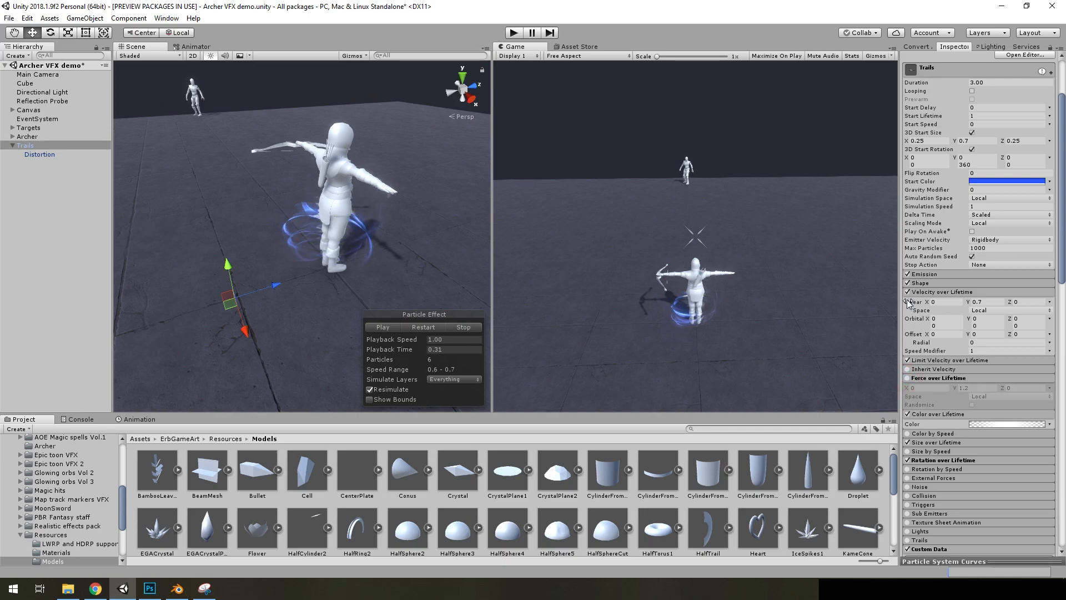
pyautogui.click(907, 291)
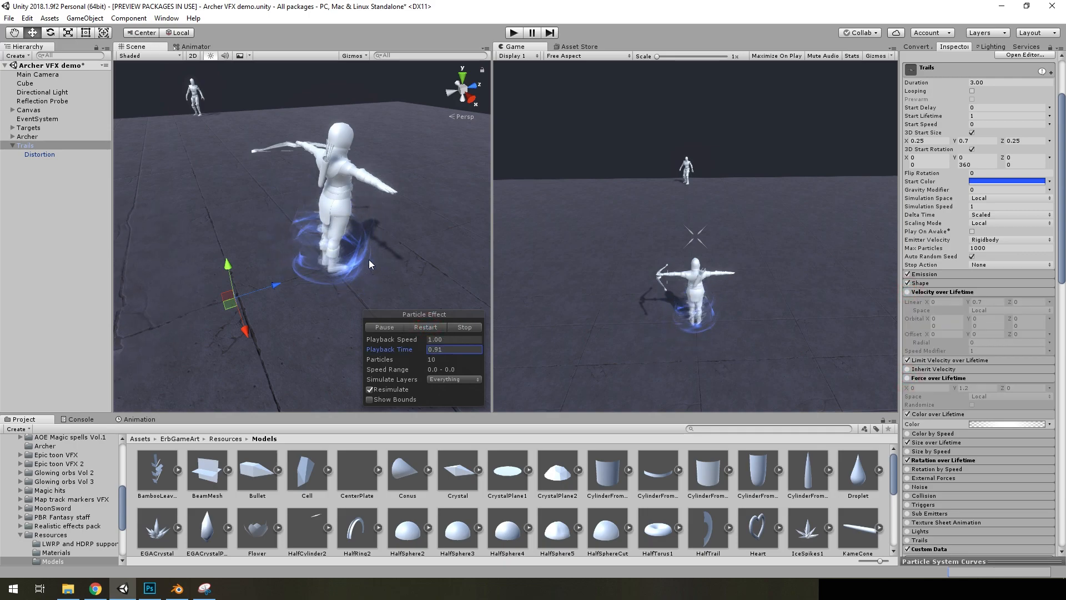
pyautogui.click(437, 327)
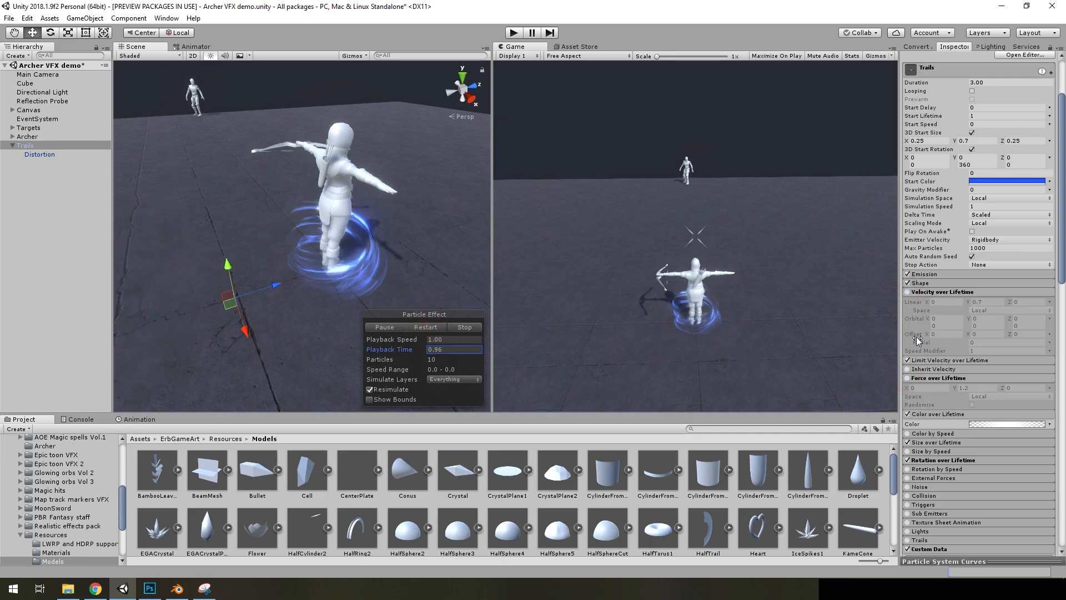
# Undo the disabling of the velocity and force modules and replay the effect
pyautogui.hotkey('ctrl', 'z')
pyautogui.hotkey('ctrl', 'z')
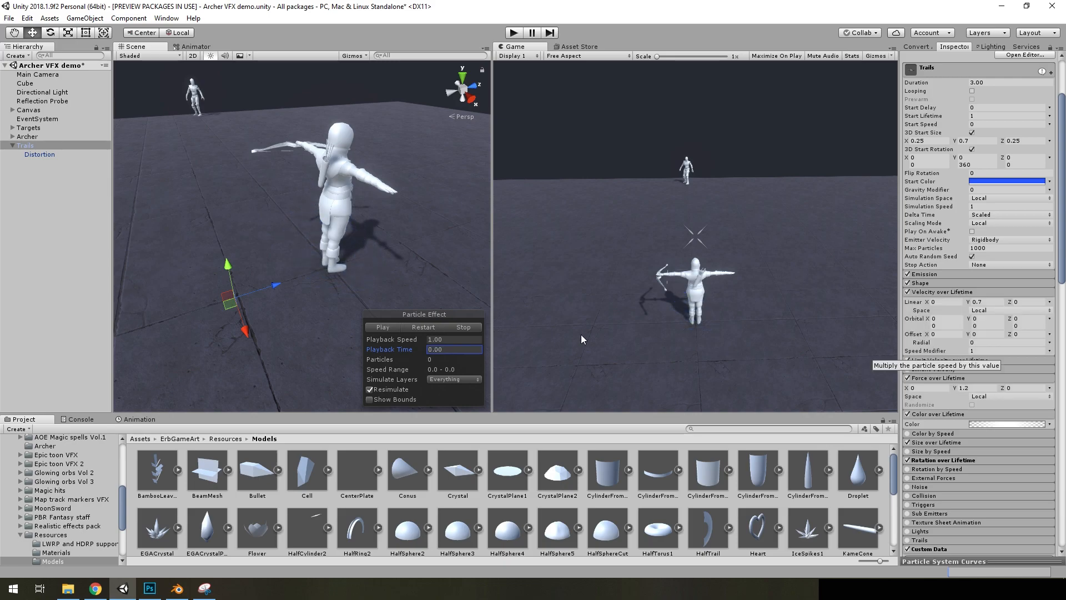
pyautogui.click(432, 328)
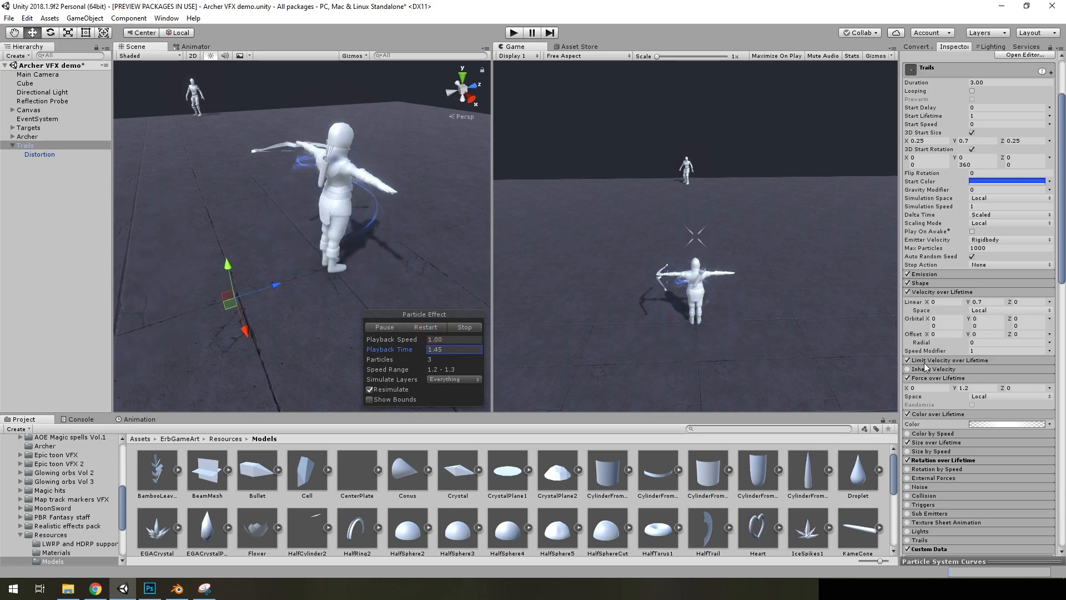
# Try the Trails effect with Limit Velocity over Lifetime disabled, and re-enable the module
pyautogui.click(935, 360)
pyautogui.moveTo(413, 245)
pyautogui.mouseDown(button='right')
pyautogui.moveTo(413, 278)
pyautogui.moveTo(412, 236)
pyautogui.mouseUp(button='right')
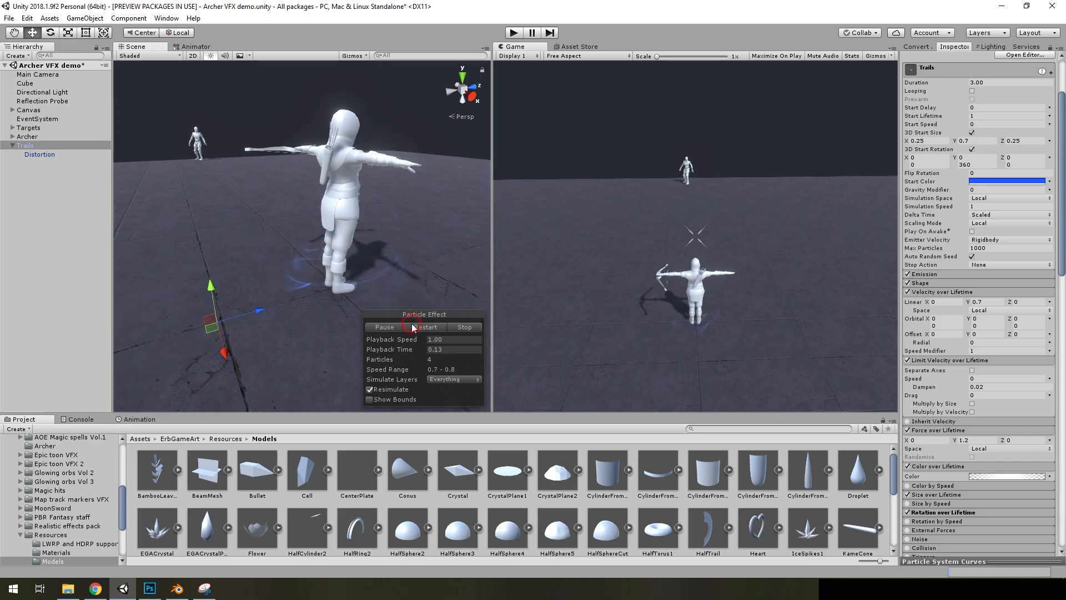
pyautogui.scroll(-3, 412, 324)
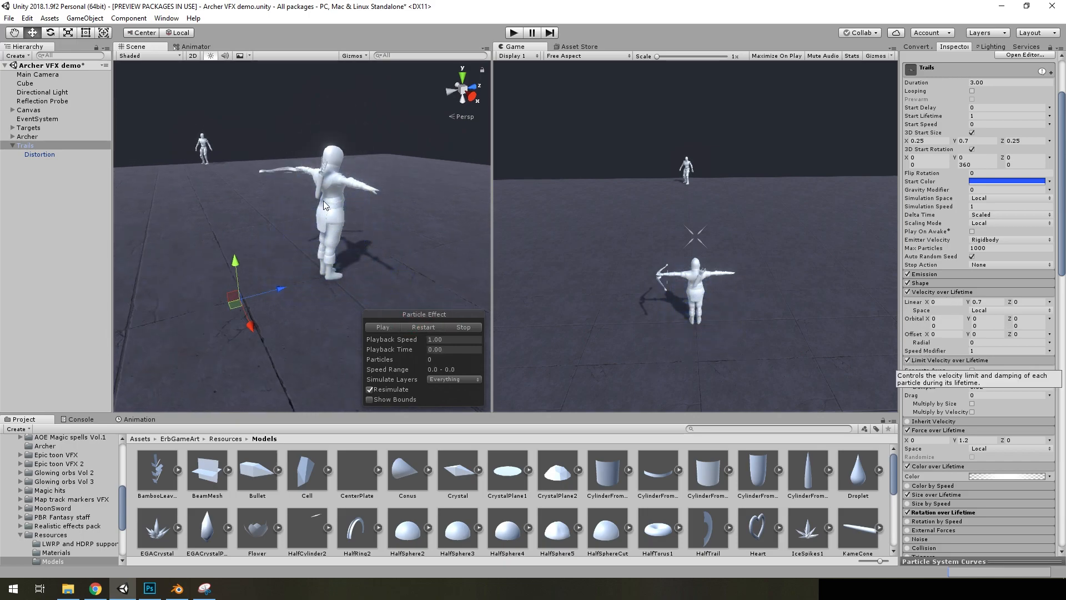
pyautogui.click(907, 360)
pyautogui.click(423, 327)
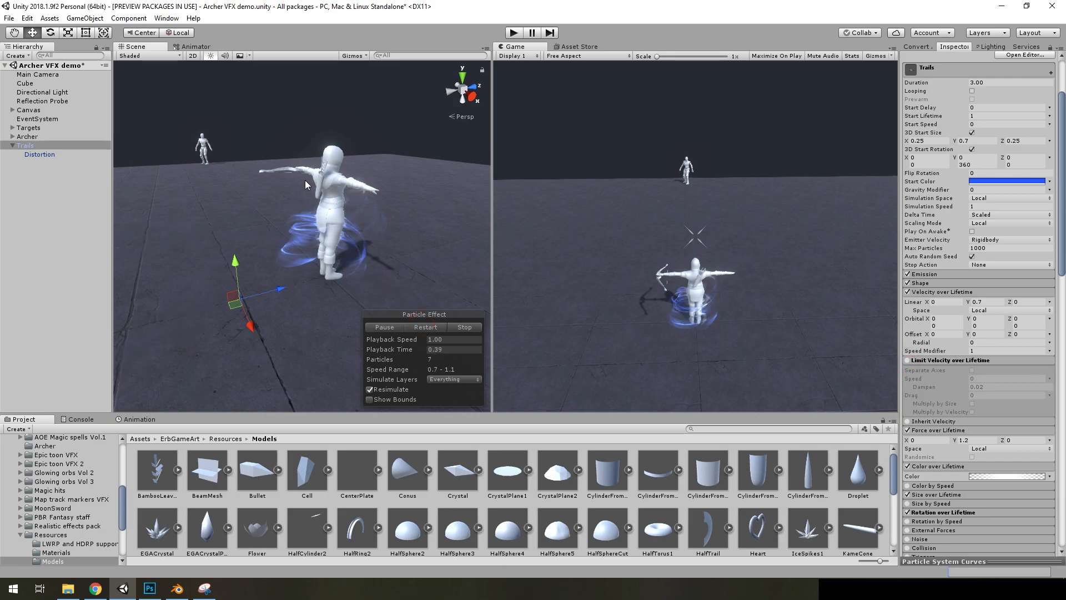
pyautogui.click(907, 361)
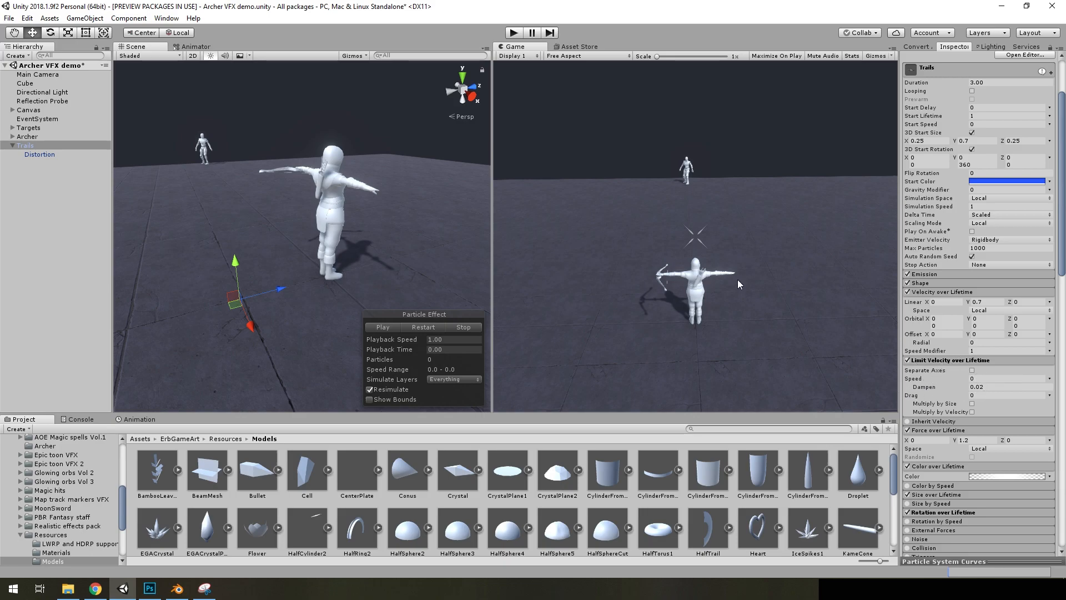
# Restart and pause the Trails effect and examine it from several angles together with its Renderer settings
pyautogui.click(421, 327)
pyautogui.click(390, 327)
pyautogui.moveTo(393, 255); pyautogui.dragTo(342, 267, button='right')
pyautogui.moveTo(465, 228); pyautogui.dragTo(383, 235, button='right')
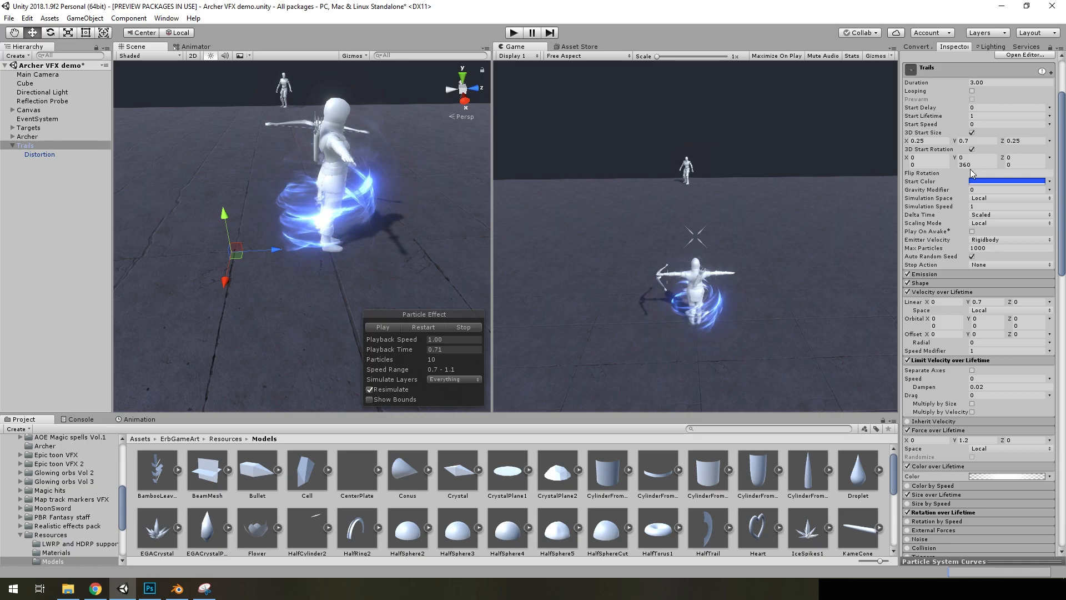
pyautogui.scroll(-10, 966, 324)
pyautogui.scroll(-4, 967, 323)
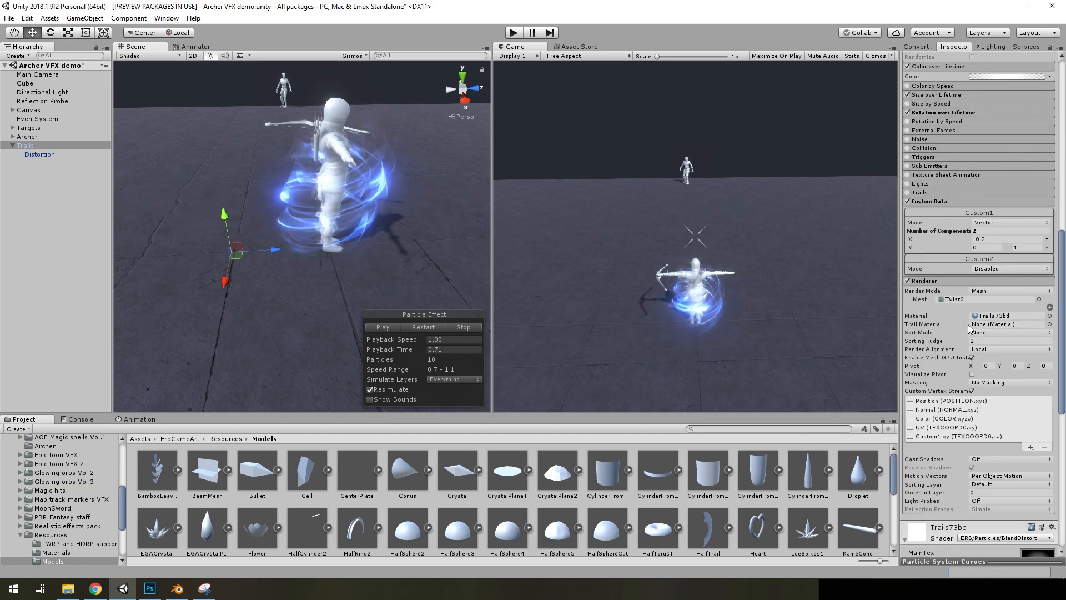
pyautogui.scroll(5, 967, 323)
pyautogui.moveTo(409, 178); pyautogui.dragTo(352, 226, button='right')
pyautogui.press('w')
pyautogui.moveTo(558, 236); pyautogui.dragTo(93, 160, button='right')
pyautogui.moveTo(265, 212); pyautogui.dragTo(197, 232, button='right')
pyautogui.scroll(-4, 983, 379)
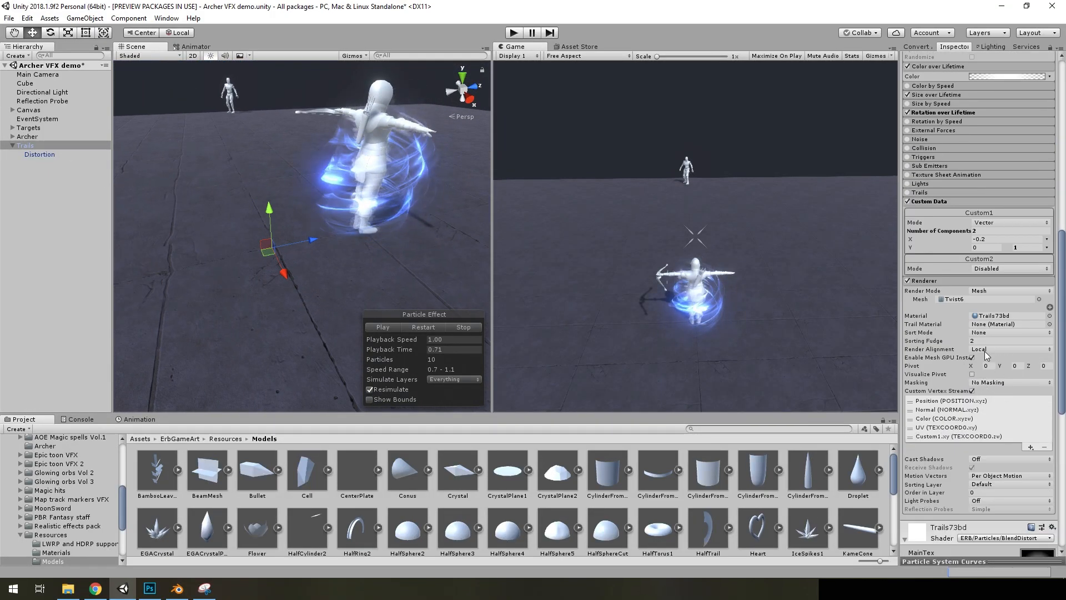
# Try View as the render alignment of Trails, restore Local, and play the effect again
pyautogui.click(992, 352)
pyautogui.click(996, 363)
pyautogui.moveTo(366, 260); pyautogui.dragTo(2, 331, button='right')
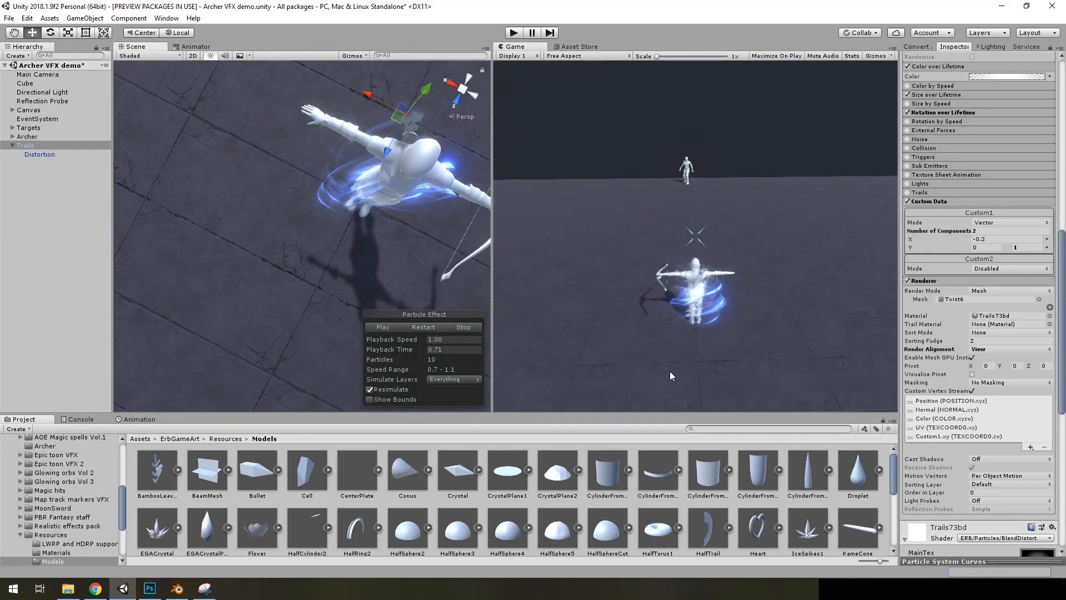
pyautogui.click(992, 349)
pyautogui.click(993, 371)
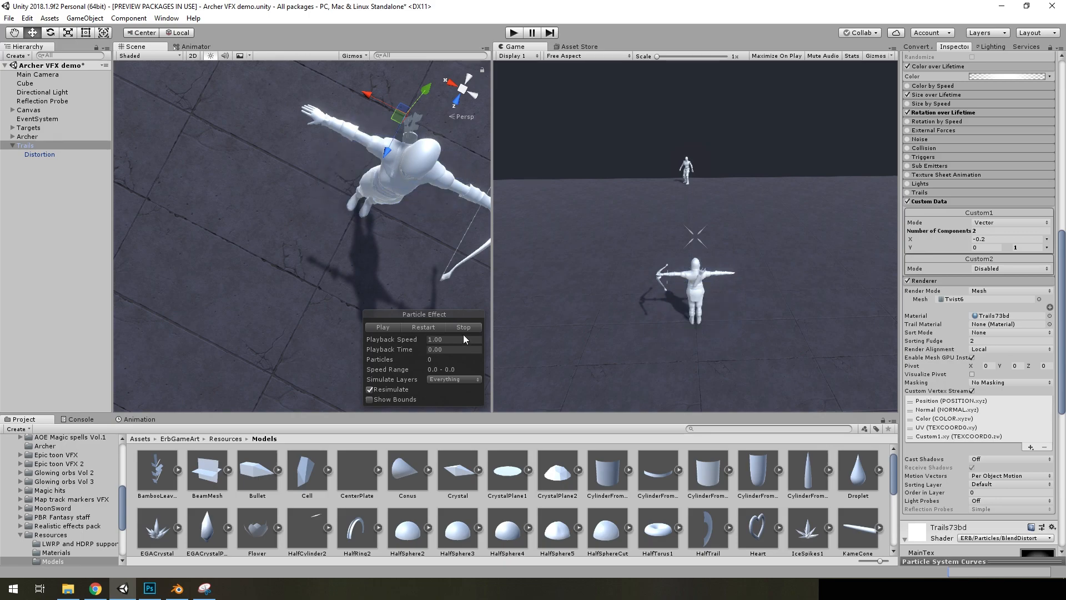
pyautogui.click(391, 329)
pyautogui.keyDown('alt'); pyautogui.moveTo(372, 244); pyautogui.dragTo(800, 11); pyautogui.keyUp('alt')
pyautogui.moveTo(800, 11); pyautogui.dragTo(803, 1, button='right')
# Set the upper Y start rotation of Trails to 0 and restart the effect
pyautogui.scroll(15, 987, 222)
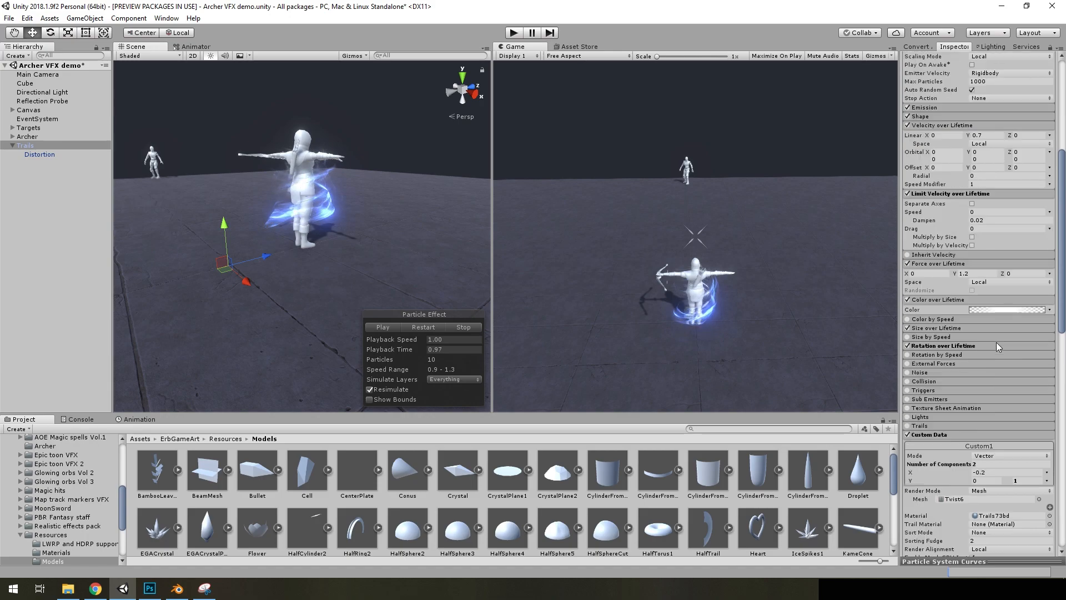
pyautogui.click(976, 254)
pyautogui.write('0')
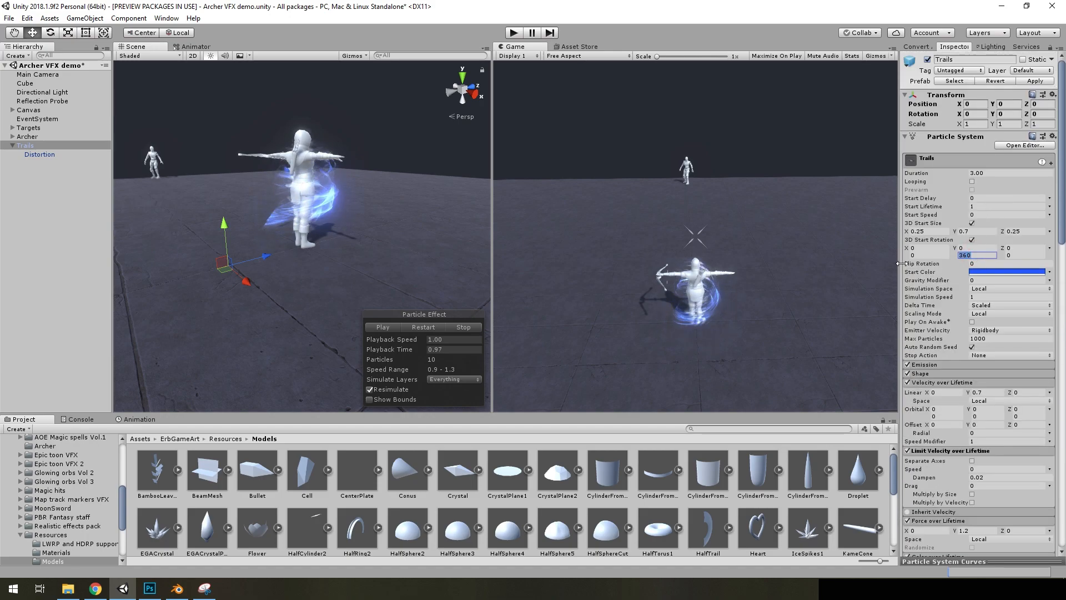
pyautogui.click(420, 328)
pyautogui.keyDown('alt'); pyautogui.scroll(10, 364, 289); pyautogui.keyUp('alt')
pyautogui.keyDown('alt'); pyautogui.moveTo(364, 289); pyautogui.dragTo(431, 340); pyautogui.keyUp('alt')
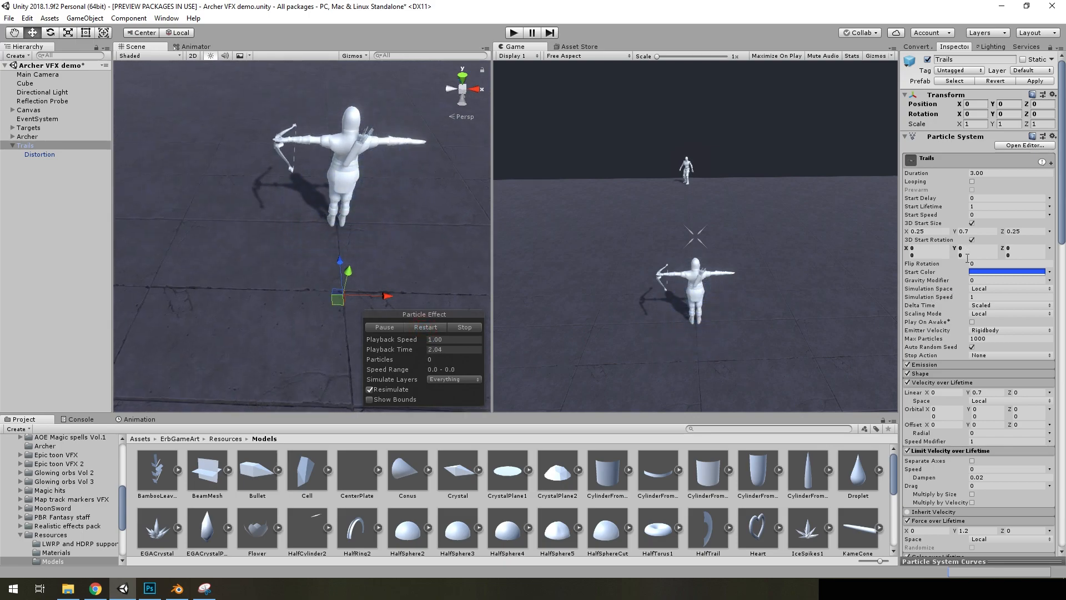
# Undo the start rotation change, then restart and pause the effect to inspect the trails around the archer
pyautogui.click(407, 330)
pyautogui.keyDown('alt'); pyautogui.moveTo(447, 262); pyautogui.dragTo(202, 174); pyautogui.keyUp('alt')
pyautogui.click(423, 328)
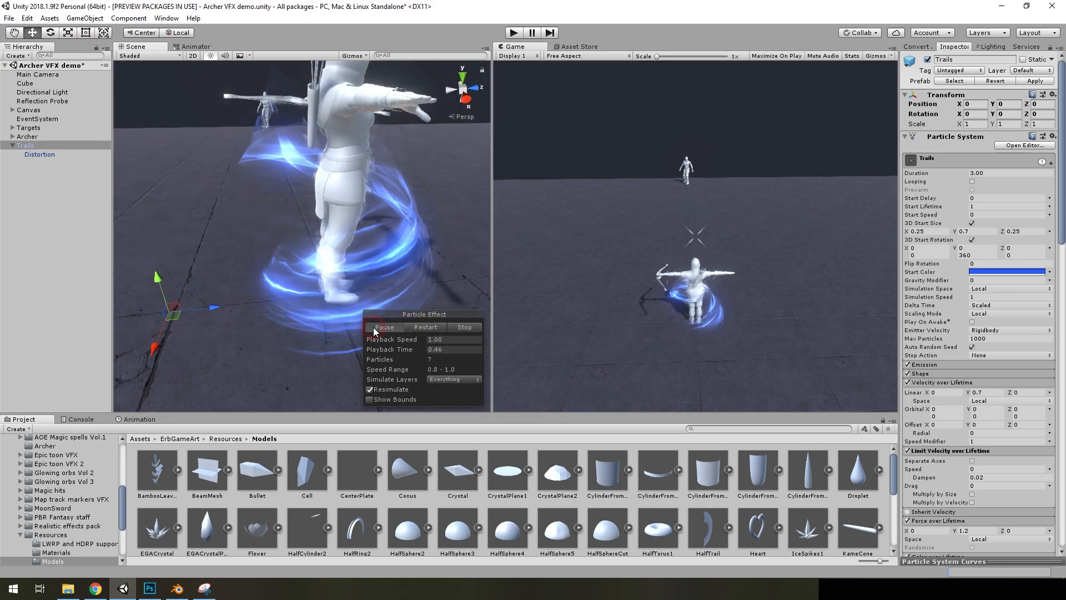
pyautogui.click(374, 328)
pyautogui.keyDown('alt'); pyautogui.moveTo(311, 236); pyautogui.dragTo(368, 243); pyautogui.keyUp('alt')
pyautogui.scroll(-3, 369, 243)
# Expand the Shape module of Trails and examine its settings beside the paused effect
pyautogui.click(938, 373)
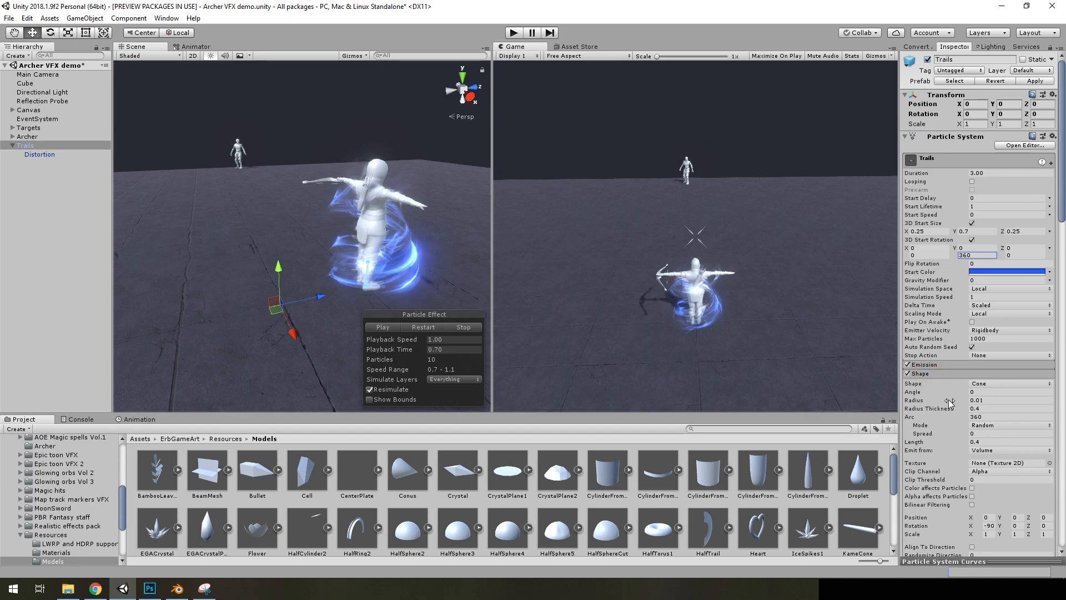
pyautogui.scroll(4, 359, 268)
pyautogui.moveTo(359, 269); pyautogui.dragTo(393, 252, button='right')
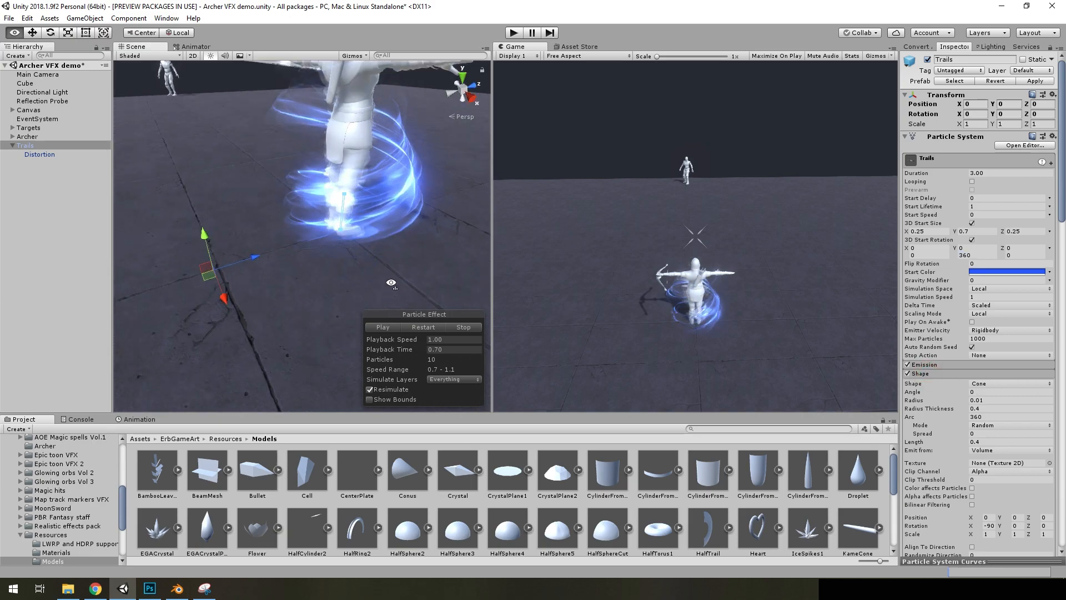
pyautogui.scroll(-4, 393, 253)
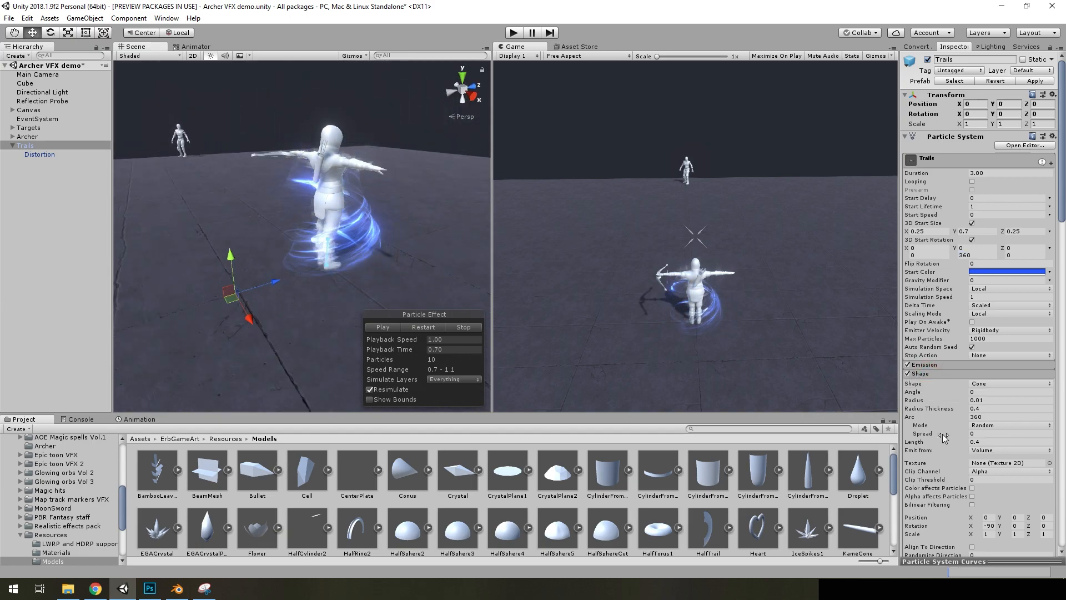
# Try the Trails effect with the Shape module disabled, and re-enable the module
pyautogui.click(908, 374)
pyautogui.click(419, 329)
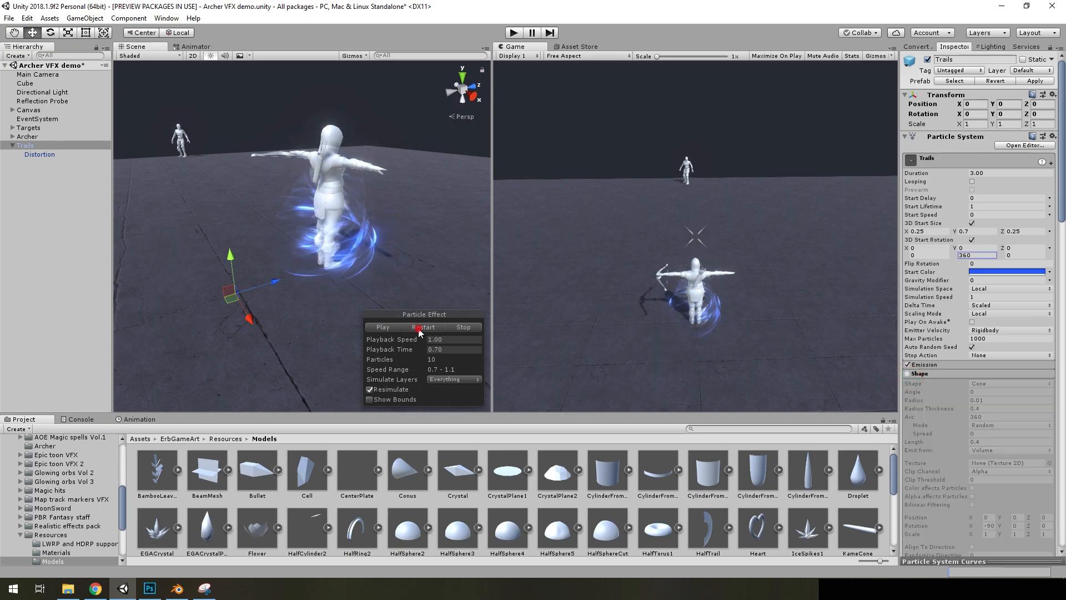
pyautogui.click(907, 374)
# Check the emission source options of the Shape module, keep Volume, and replay and pause the effect
pyautogui.scroll(5, 367, 213)
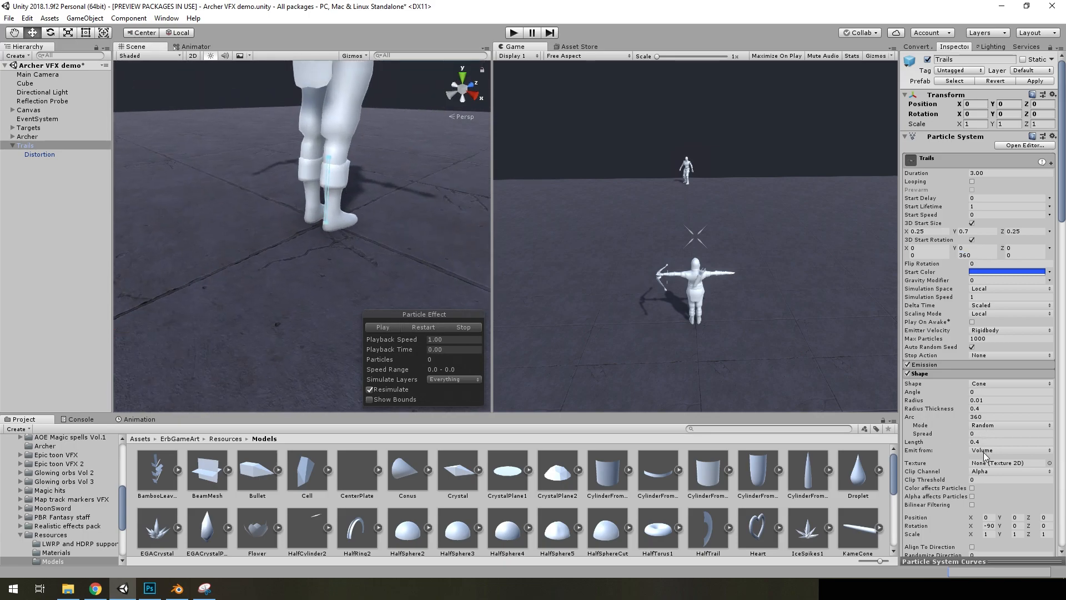
pyautogui.click(983, 454)
pyautogui.click(999, 477)
pyautogui.click(383, 327)
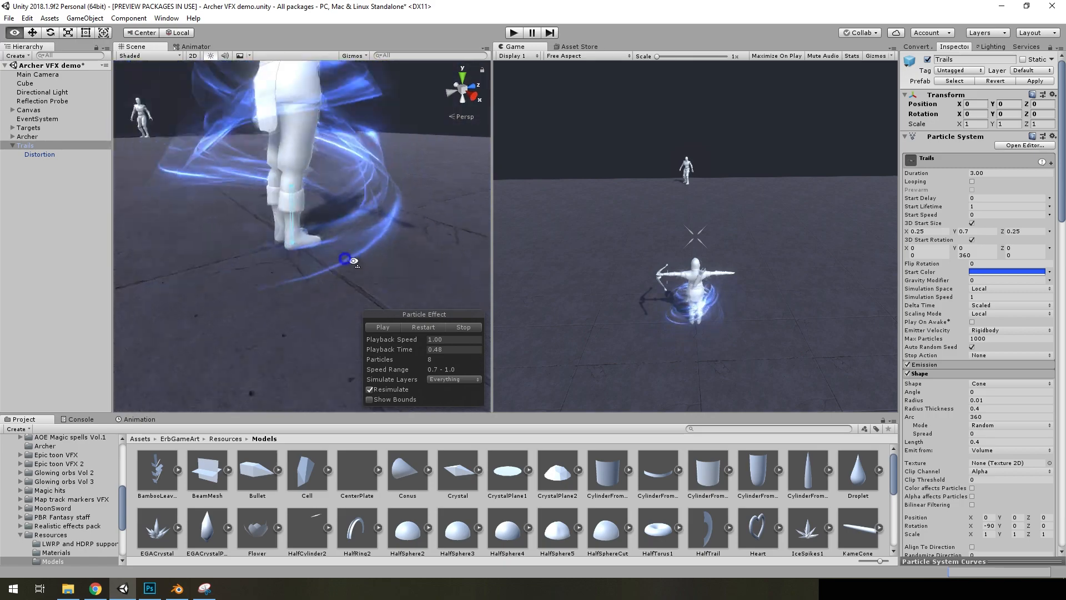
pyautogui.click(982, 442)
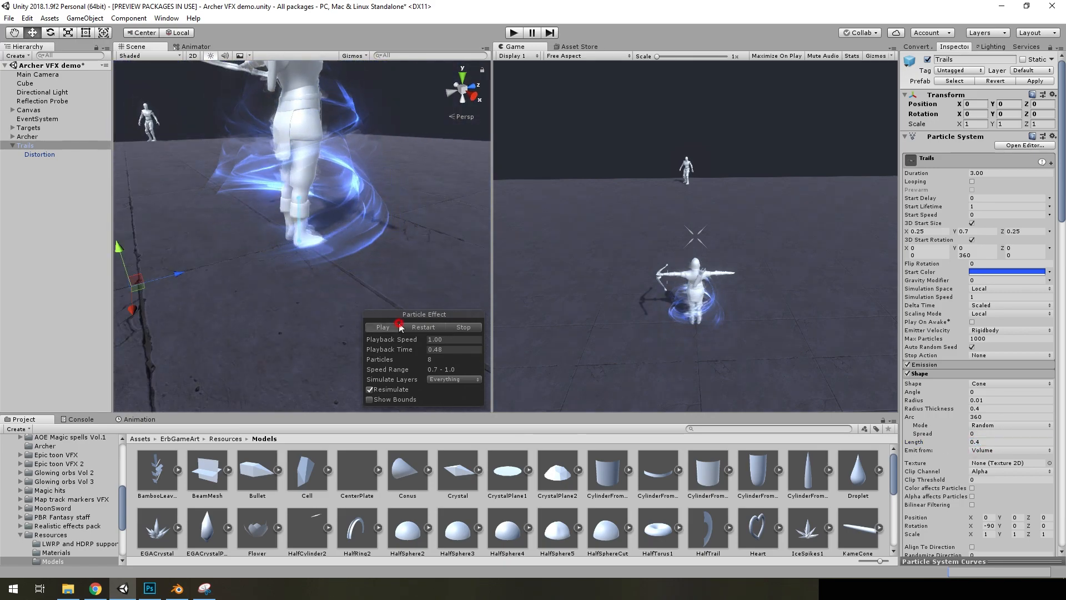
pyautogui.click(430, 327)
pyautogui.click(383, 327)
pyautogui.scroll(-5, 374, 264)
pyautogui.moveTo(374, 265); pyautogui.dragTo(349, 230, button='right')
# Try a Shape length of 1 on Trails with the effect restarted, and undo the change
pyautogui.click(989, 442)
pyautogui.write('1')
pyautogui.click(415, 327)
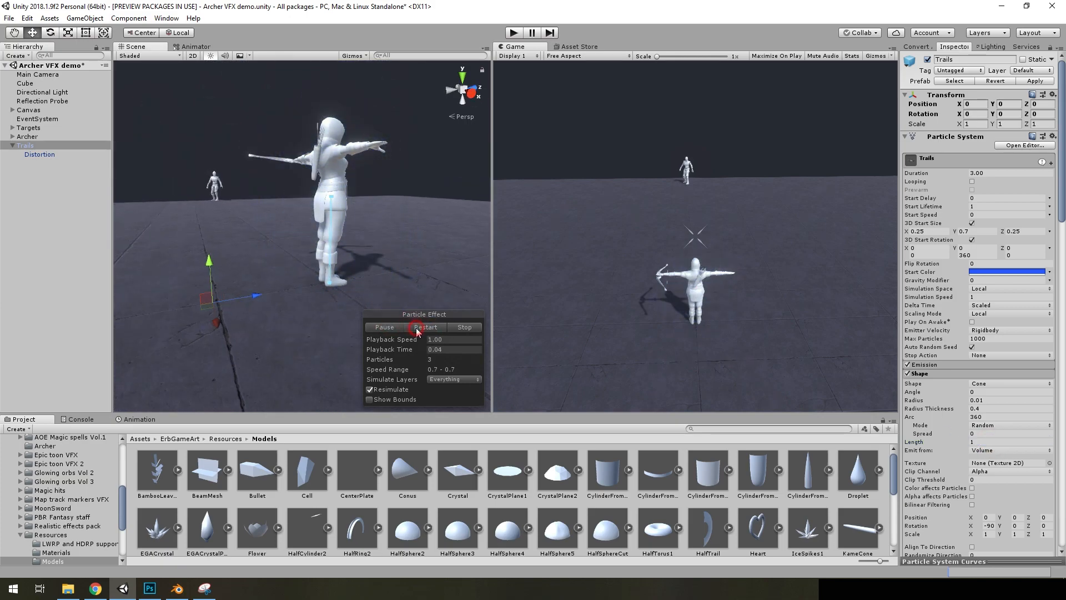
pyautogui.hotkey('ctrl', 'z')
pyautogui.moveTo(388, 242); pyautogui.dragTo(421, 332, button='right')
pyautogui.press('s')
pyautogui.press('w')
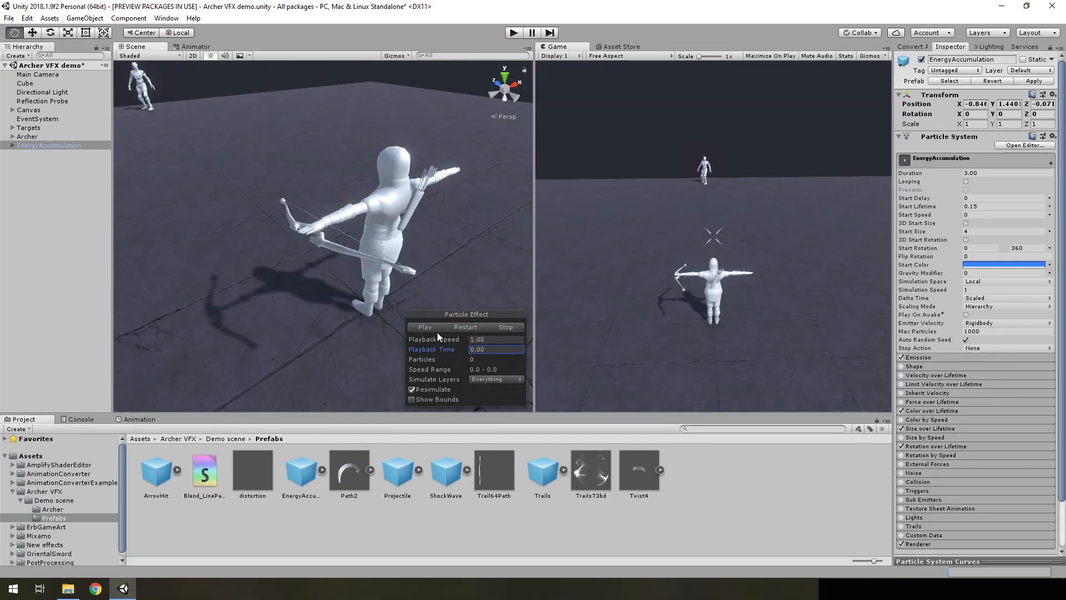
# Play the EnergyAccumulation effect and expand its child particle systems in the scene hierarchy
pyautogui.click(433, 329)
pyautogui.click(27, 176)
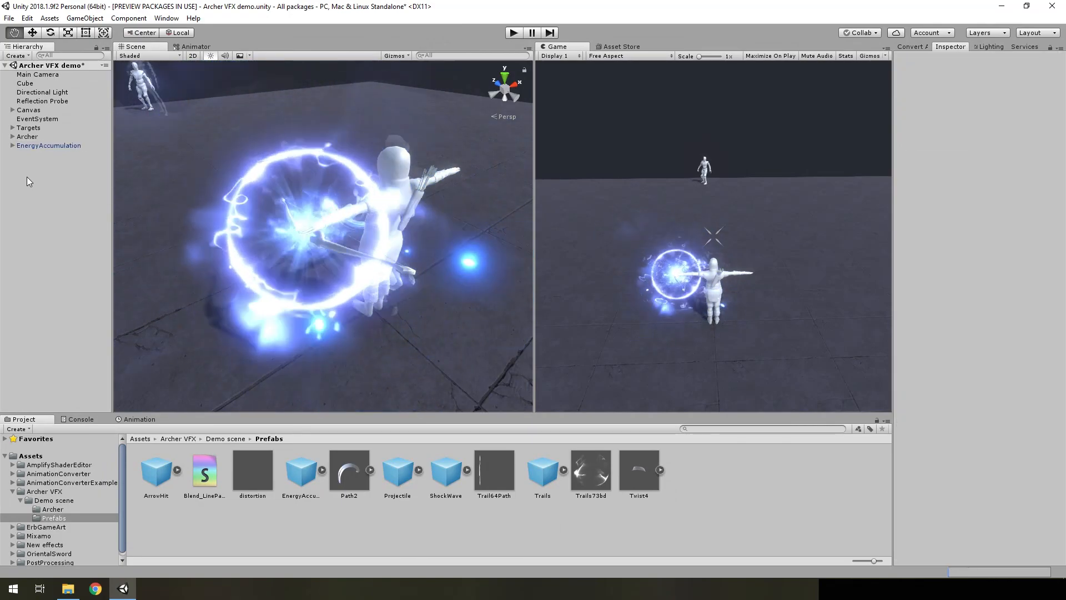
pyautogui.click(12, 146)
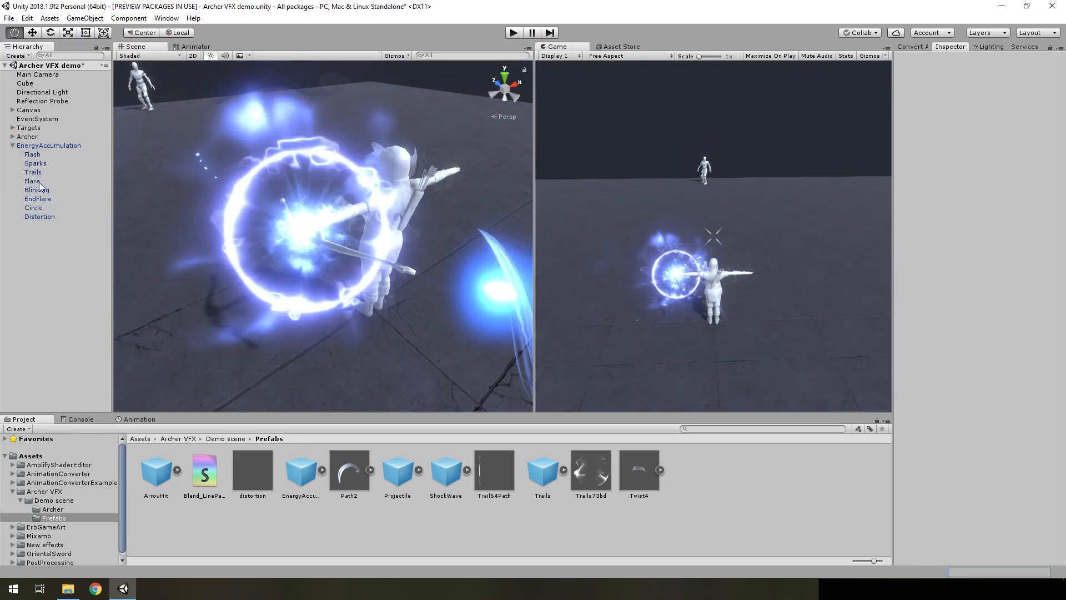
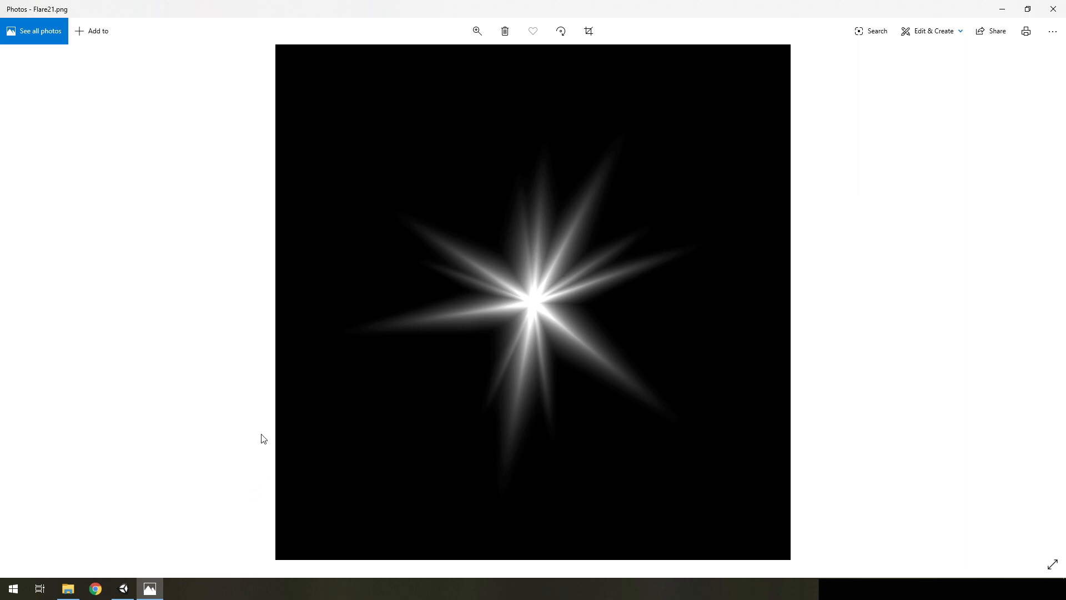
# Return to Unity from the Flare21 texture and examine the Start Rotation mode, Start Size and Start Lifetime of EnergyAccumulation
pyautogui.click(149, 588)
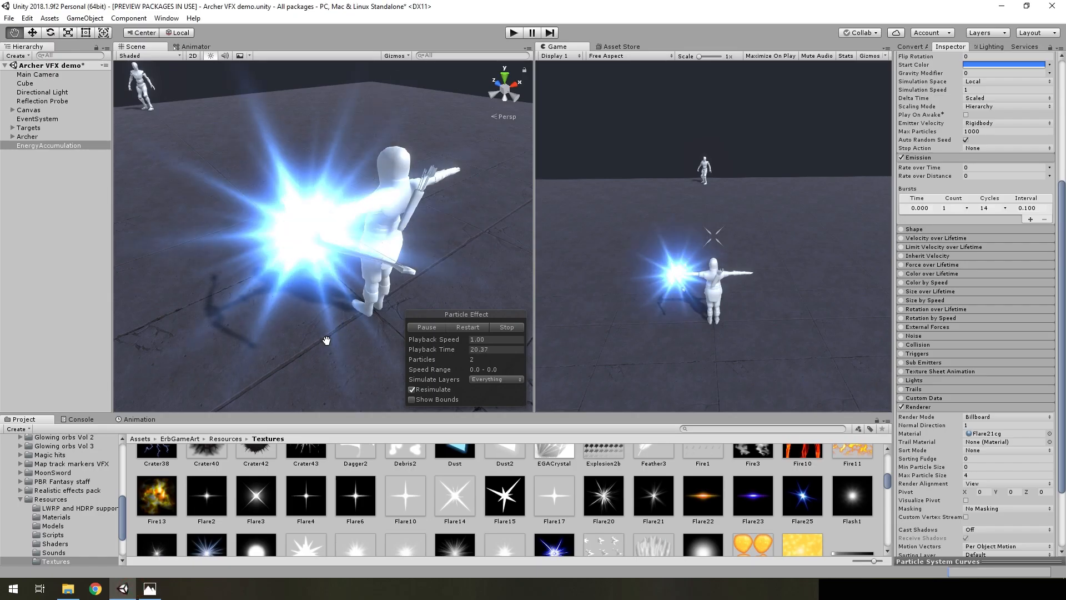
pyautogui.scroll(3, 995, 309)
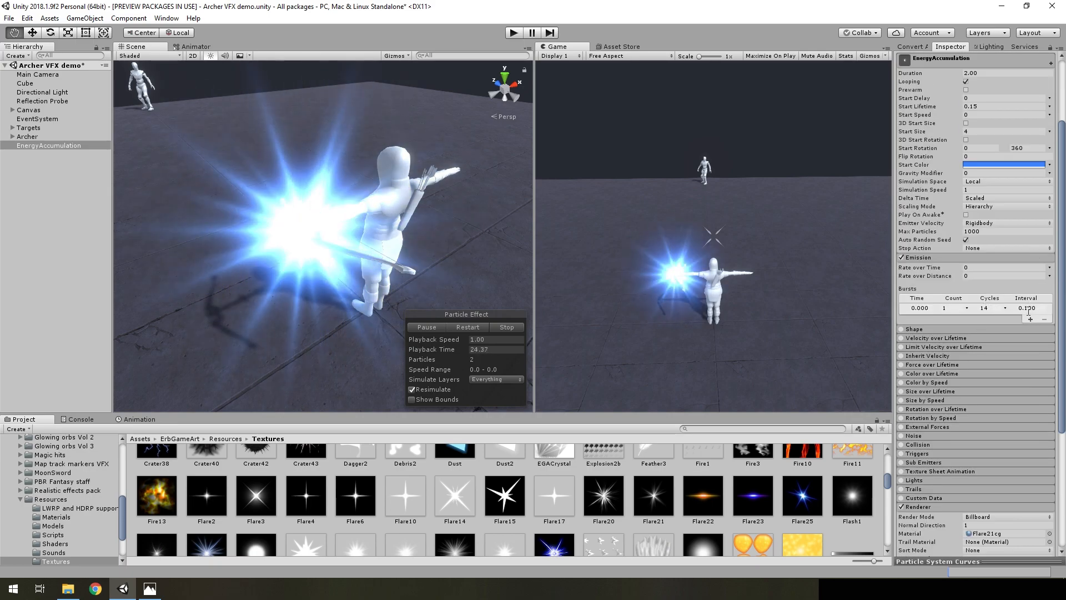
pyautogui.scroll(3, 1033, 325)
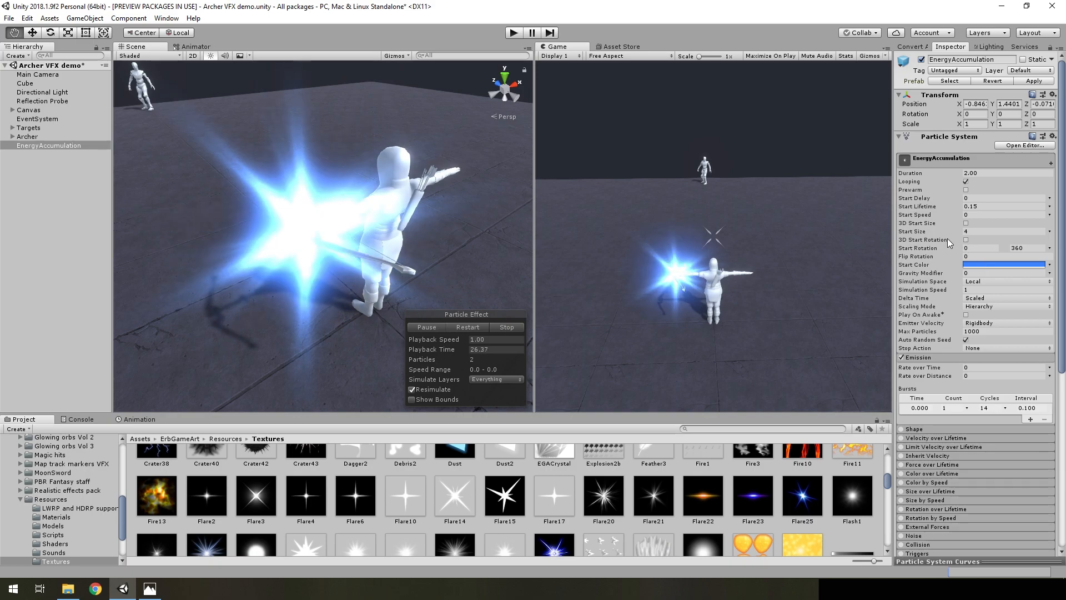
pyautogui.click(1049, 248)
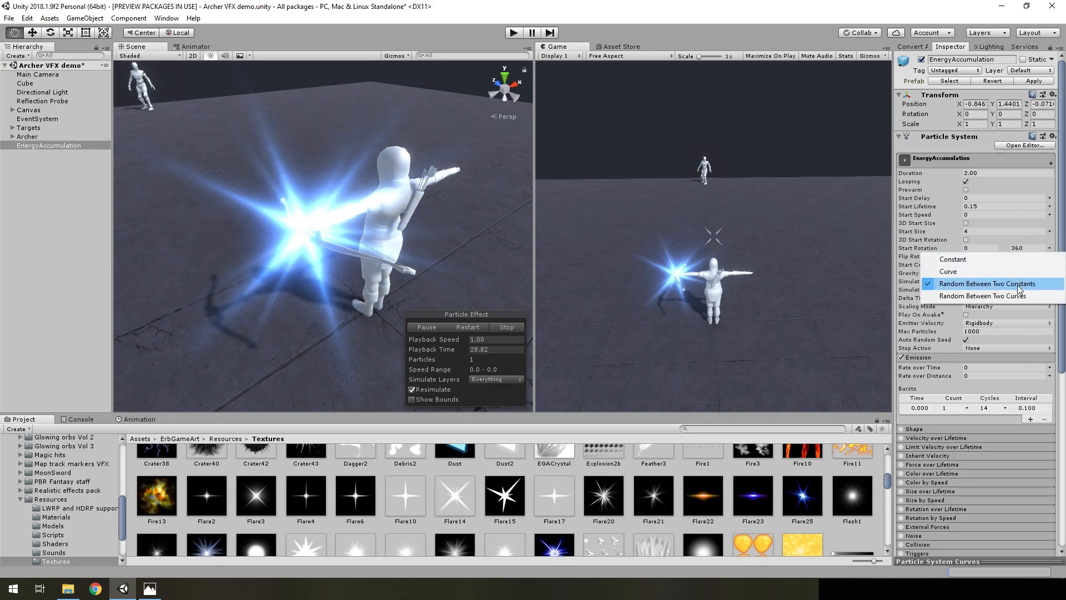
pyautogui.click(981, 230)
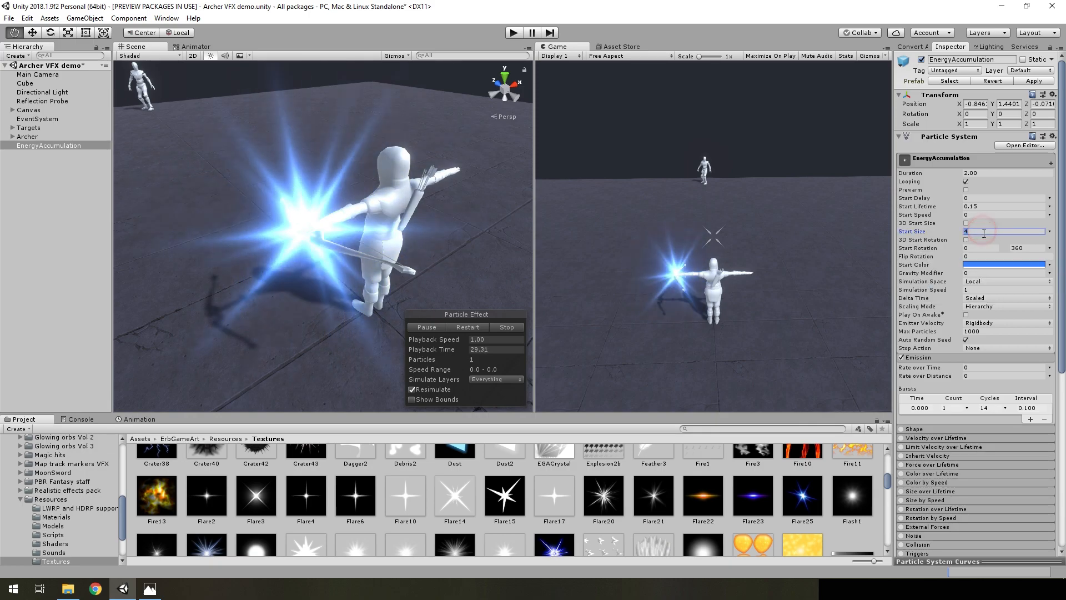
pyautogui.click(976, 207)
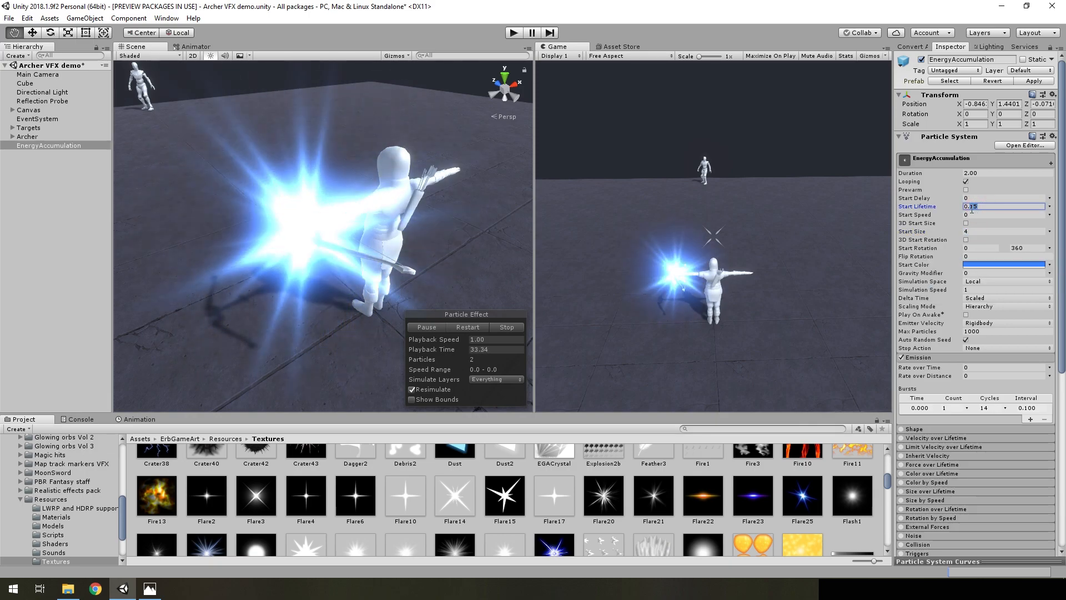
# Enable Color over Lifetime on EnergyAccumulation with a white gradient that fades to transparent
pyautogui.scroll(-9, 976, 342)
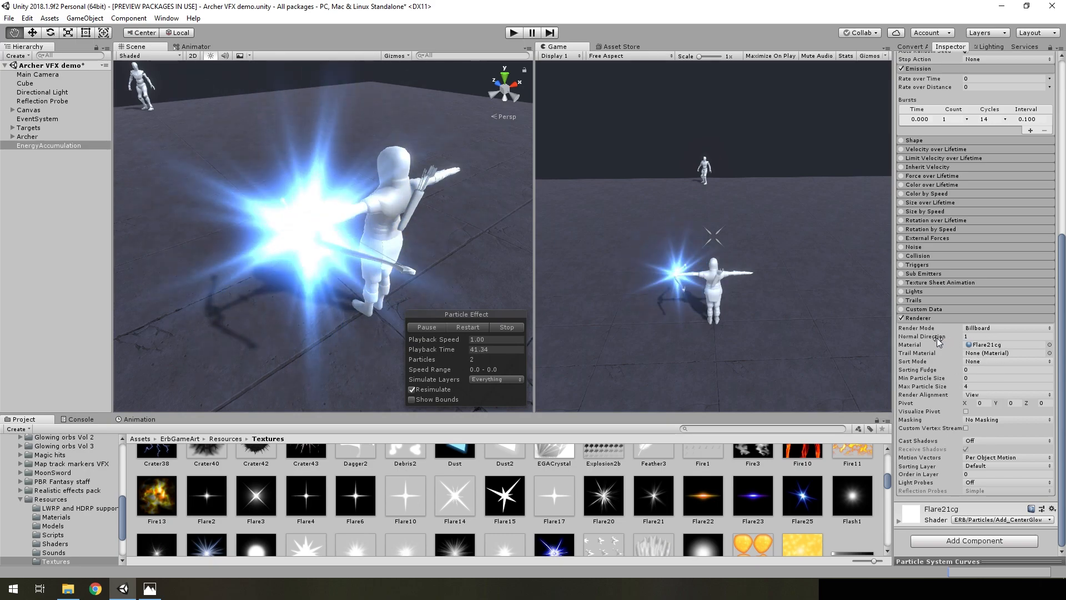
pyautogui.scroll(5, 938, 340)
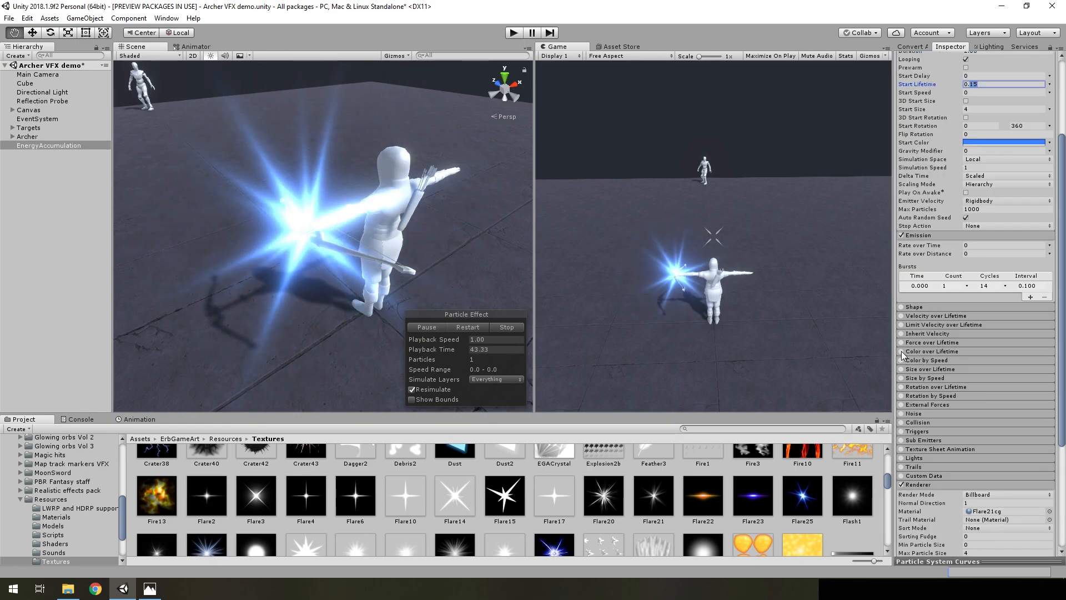
pyautogui.click(901, 352)
pyautogui.click(938, 351)
pyautogui.click(984, 362)
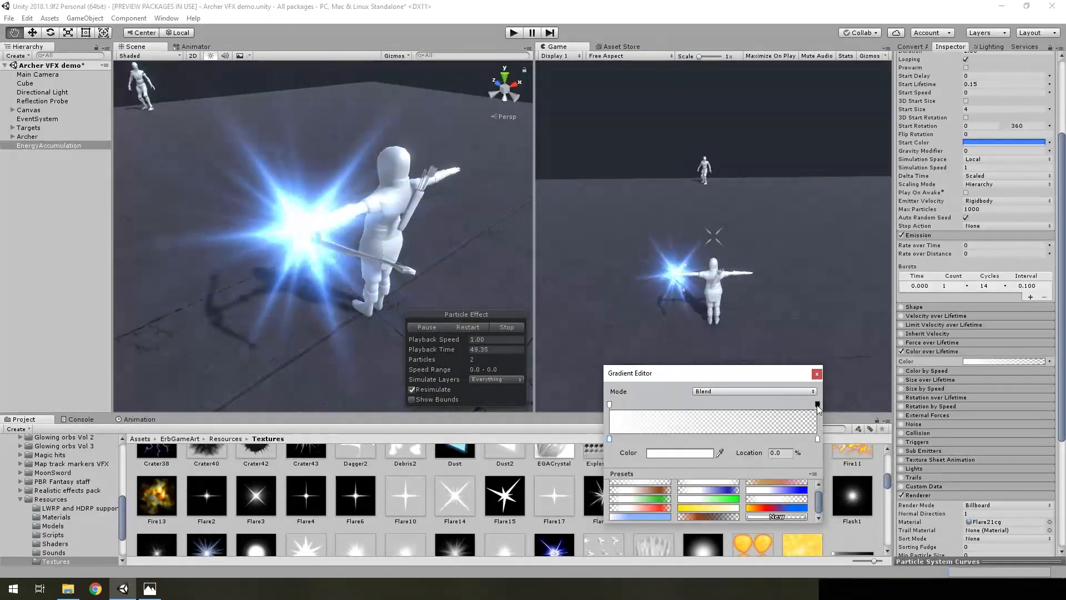
pyautogui.click(817, 374)
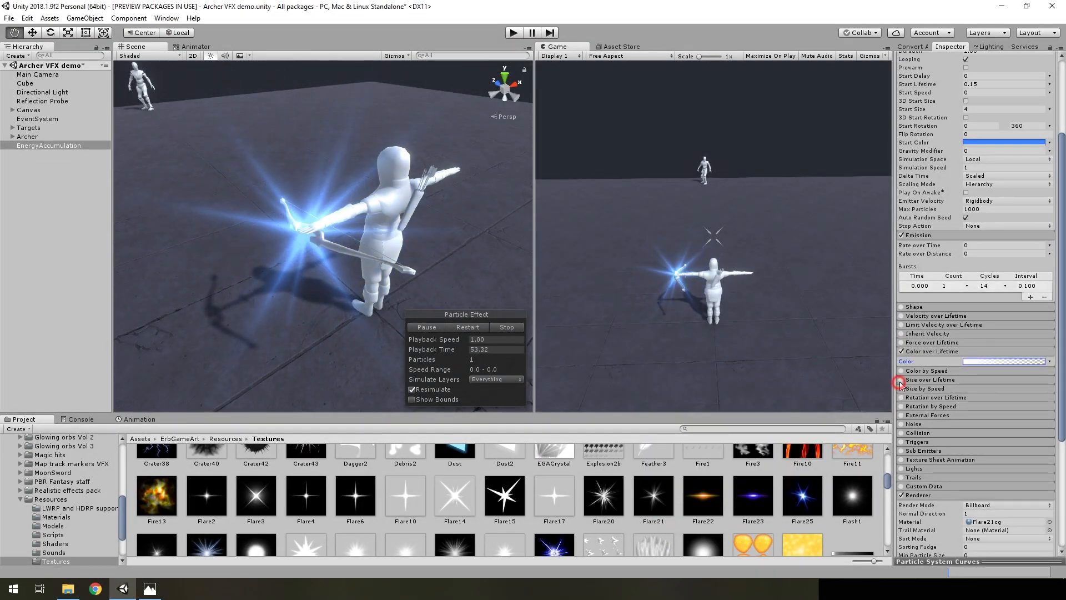
# Enable Size over Lifetime on EnergyAccumulation and adjust the start tangent of its rising size curve
pyautogui.click(901, 380)
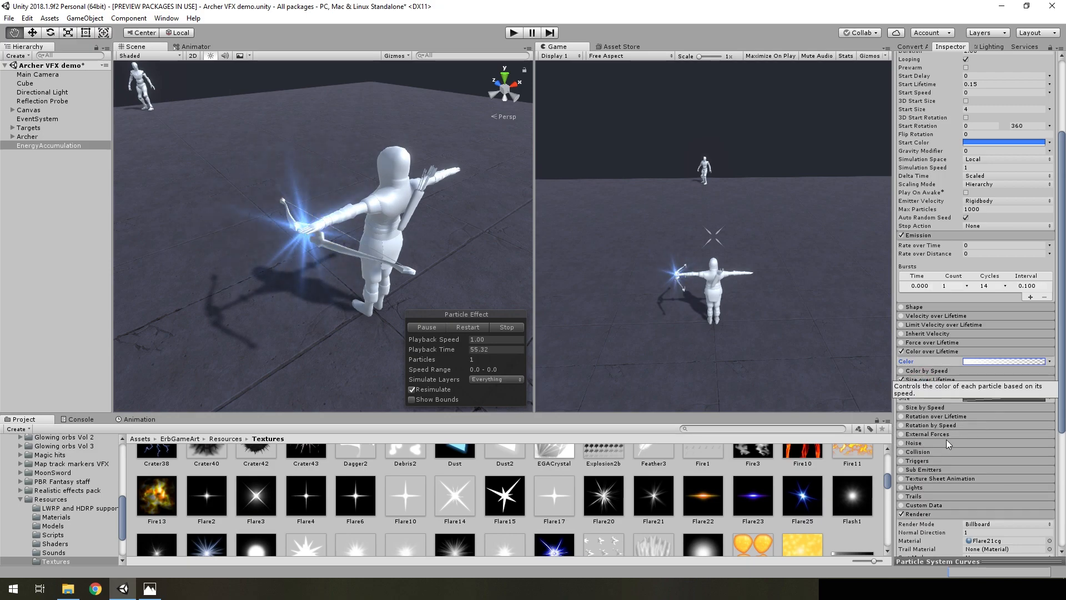
pyautogui.click(918, 560)
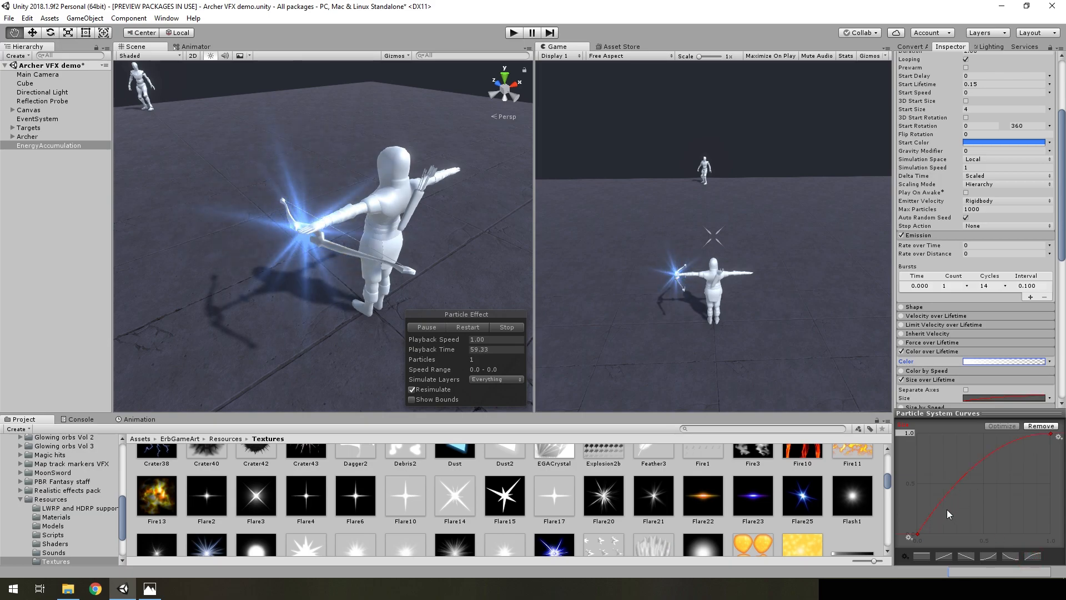
pyautogui.moveTo(919, 536); pyautogui.dragTo(932, 518)
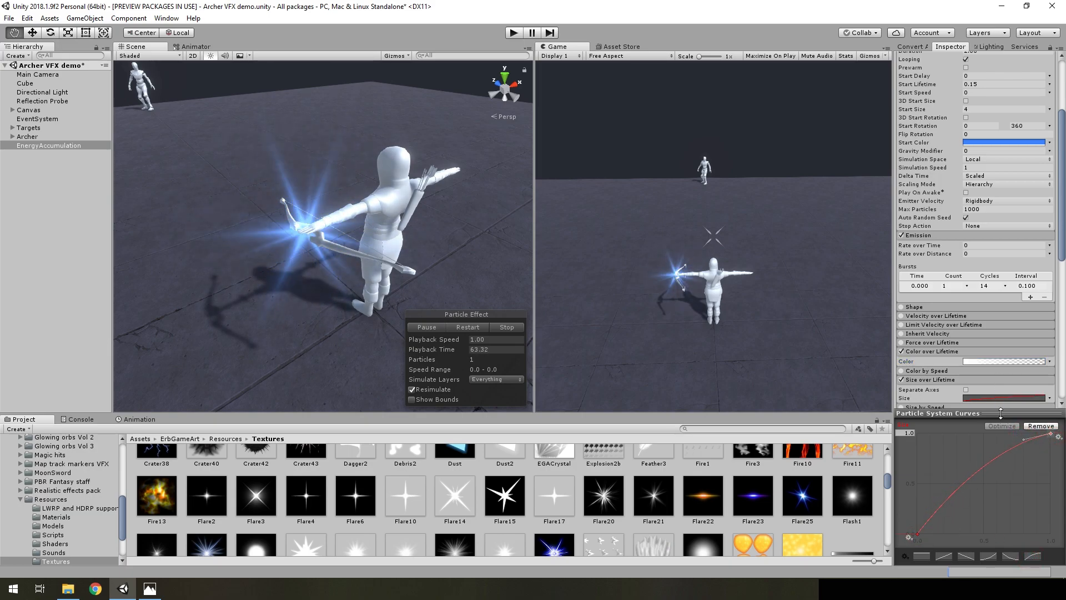
pyautogui.click(950, 414)
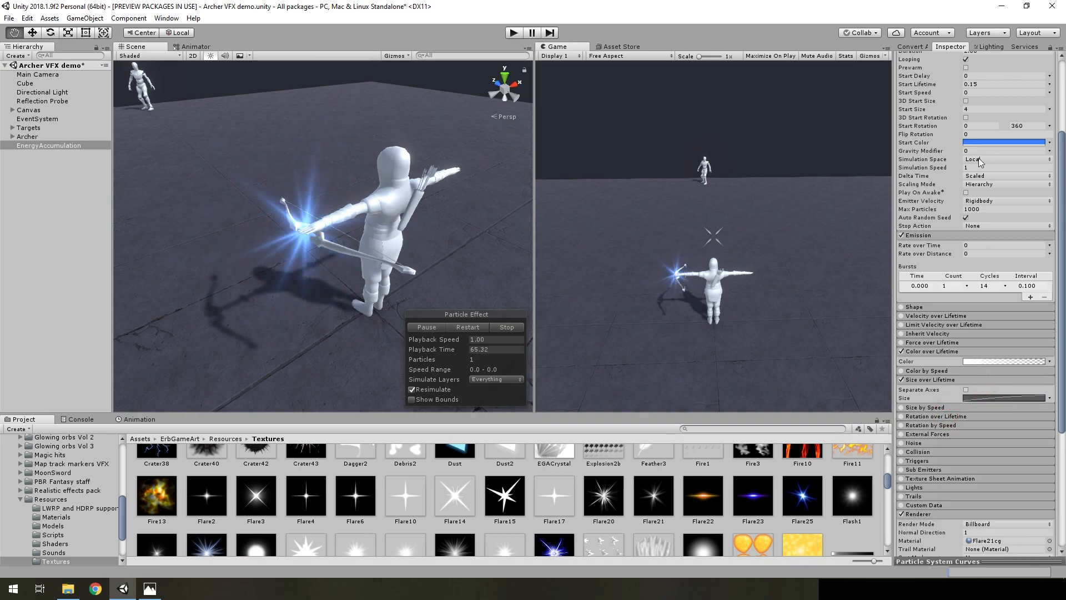
# Shift the opaque alpha key of the Color over Lifetime gradient to about 10.7 % and view the flare up close
pyautogui.click(977, 361)
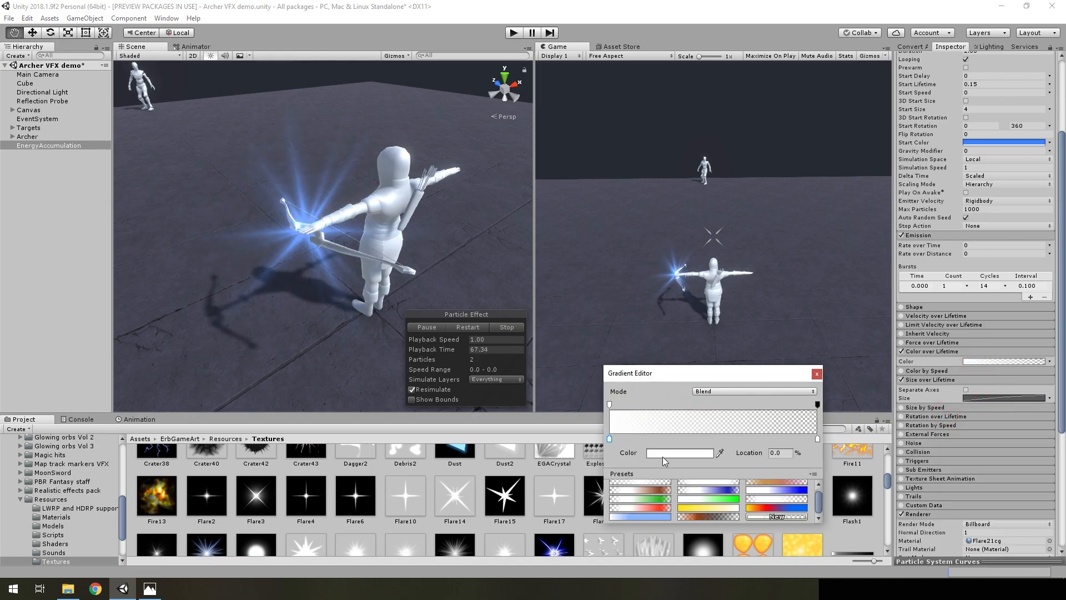
pyautogui.moveTo(609, 405); pyautogui.dragTo(632, 406)
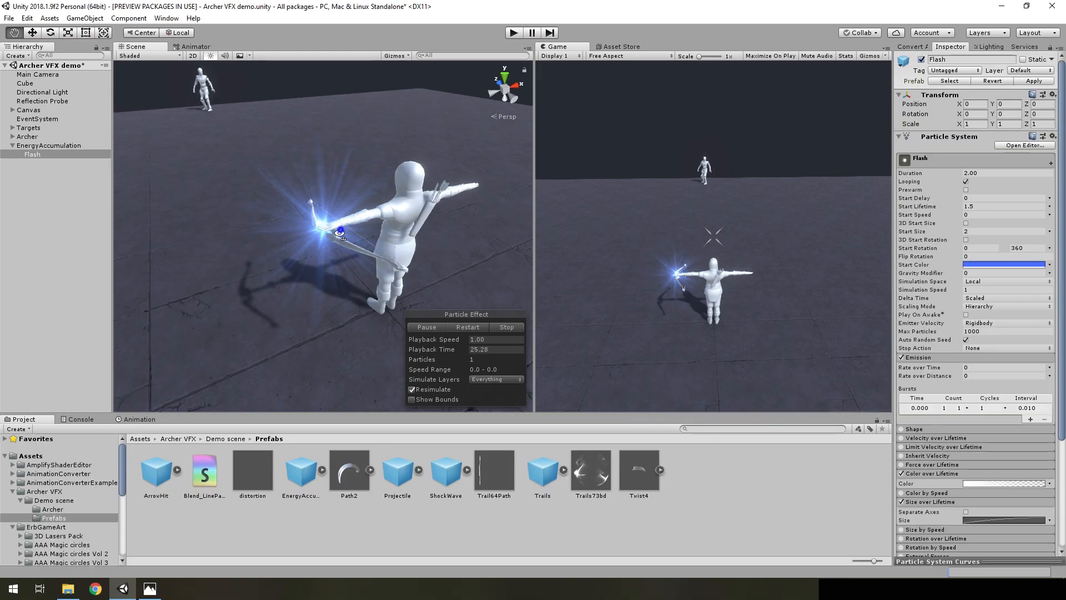
pyautogui.keyDown('alt'); pyautogui.moveTo(343, 237); pyautogui.dragTo(286, 224); pyautogui.keyUp('alt')
pyautogui.scroll(3, 286, 224)
pyautogui.moveTo(285, 223); pyautogui.dragTo(415, 221, button='middle')
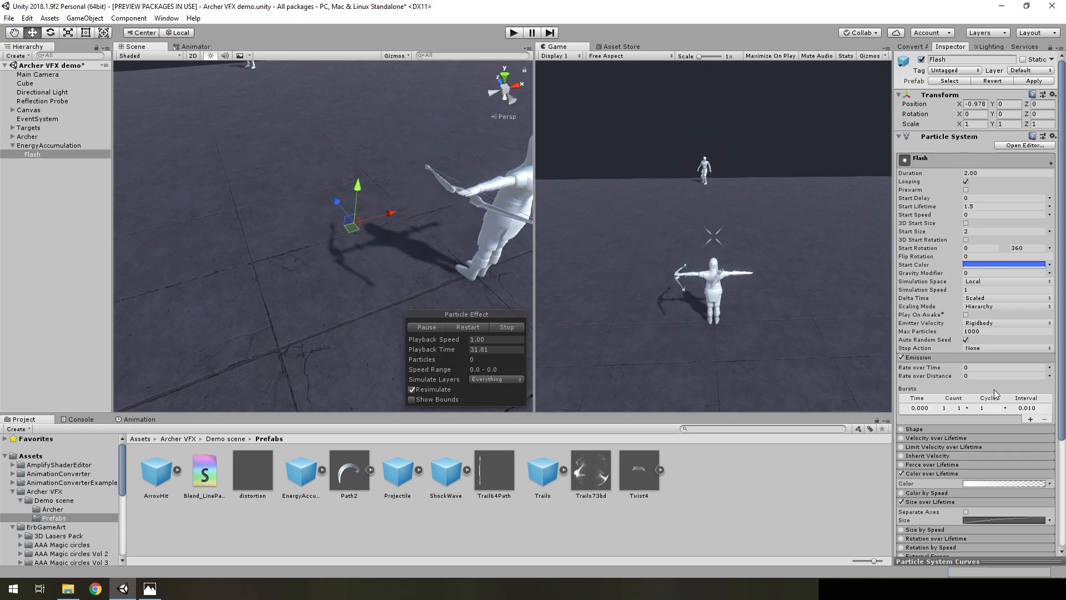
# Expand the Shape module of the Sparks child system and inspect its spherical emission volume around the archer
pyautogui.moveTo(443, 281); pyautogui.dragTo(471, 271, button='right')
pyautogui.scroll(-4, 990, 411)
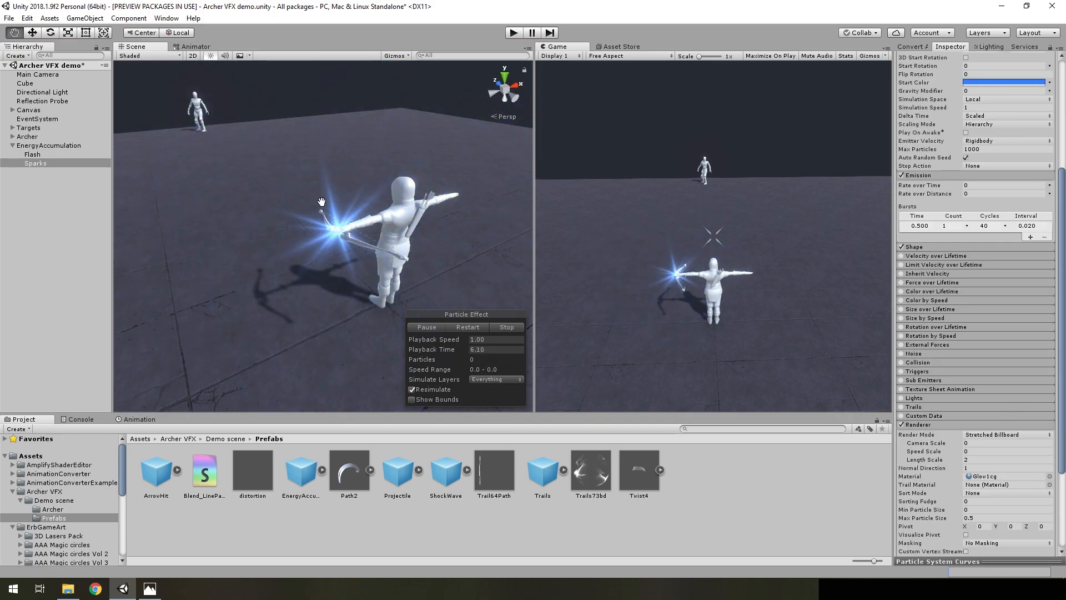
pyautogui.click(921, 246)
pyautogui.keyDown('alt'); pyautogui.moveTo(441, 266); pyautogui.dragTo(446, 259); pyautogui.keyUp('alt')
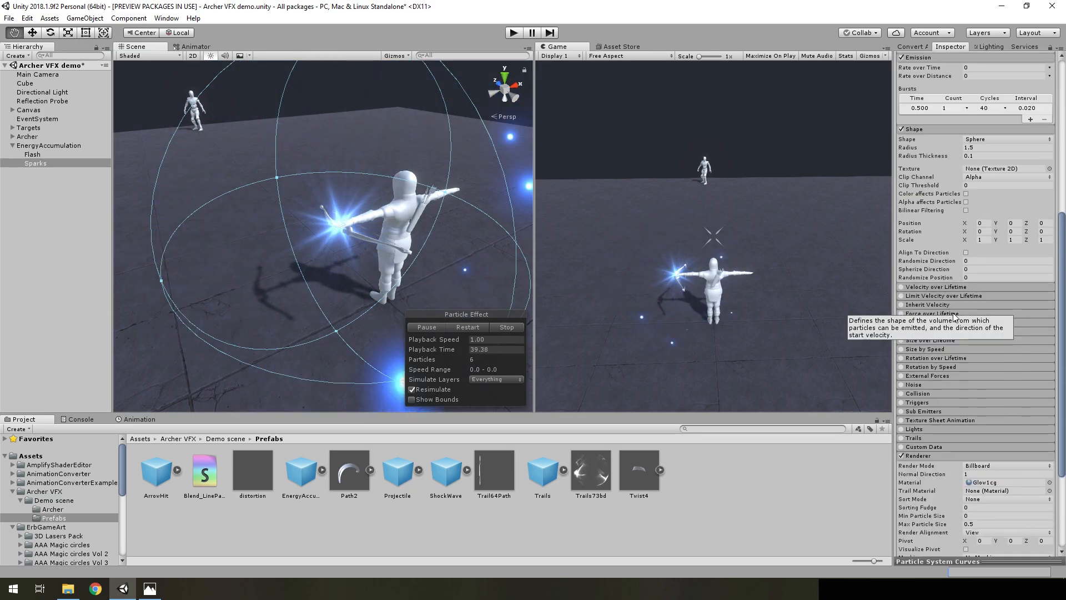
# Set the Start Speed of Sparks to -7 and restart the effect
pyautogui.scroll(5, 967, 322)
pyautogui.click(972, 214)
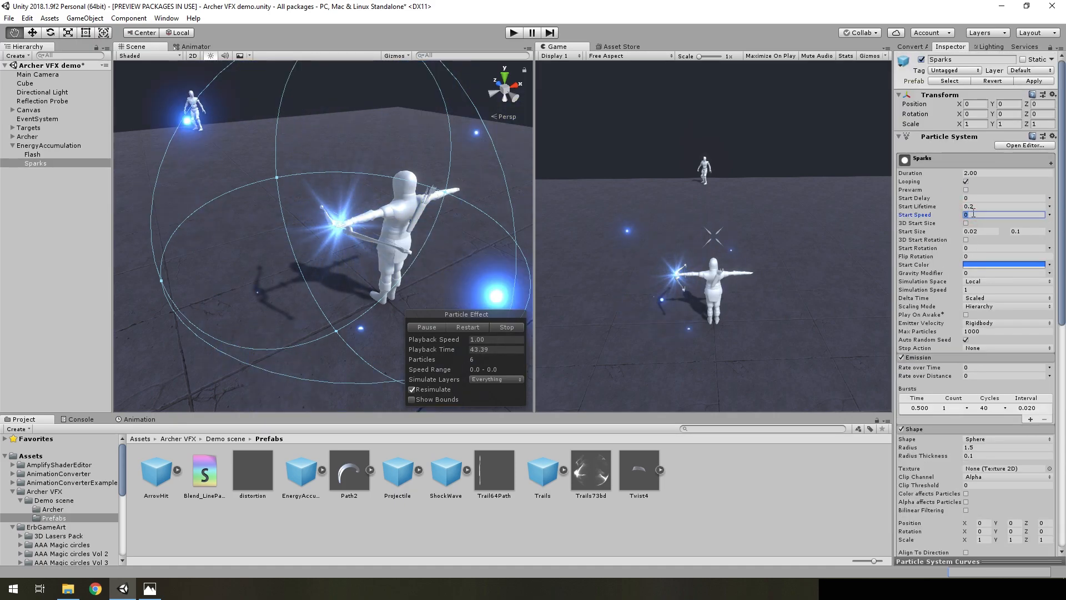
pyautogui.write('-7')
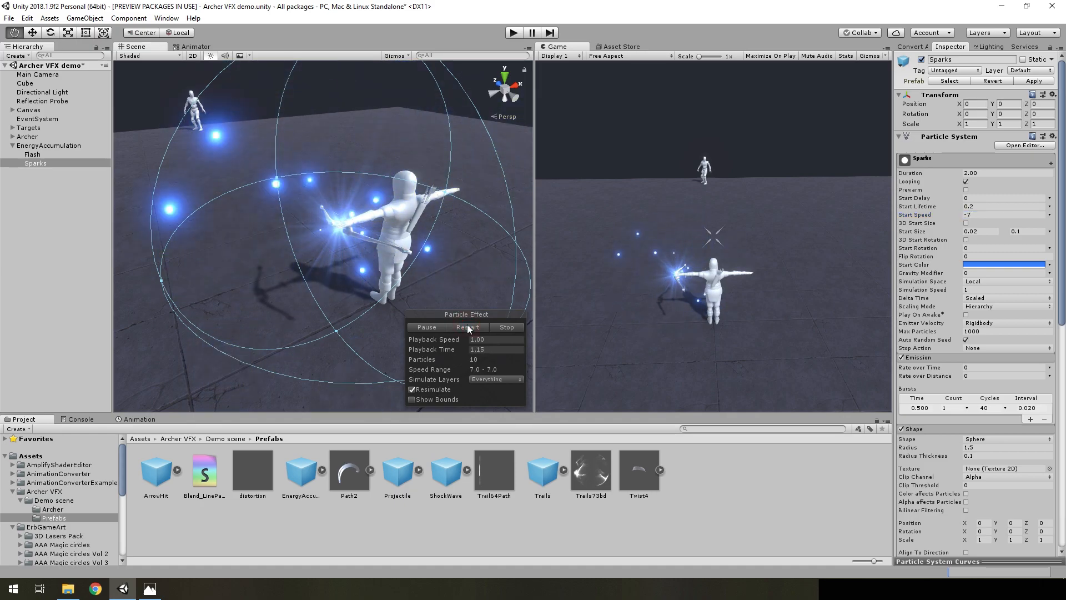
# Change the Render Mode of the Sparks renderer to Stretched Billboard
pyautogui.scroll(-5, 1004, 370)
pyautogui.scroll(-3, 1000, 376)
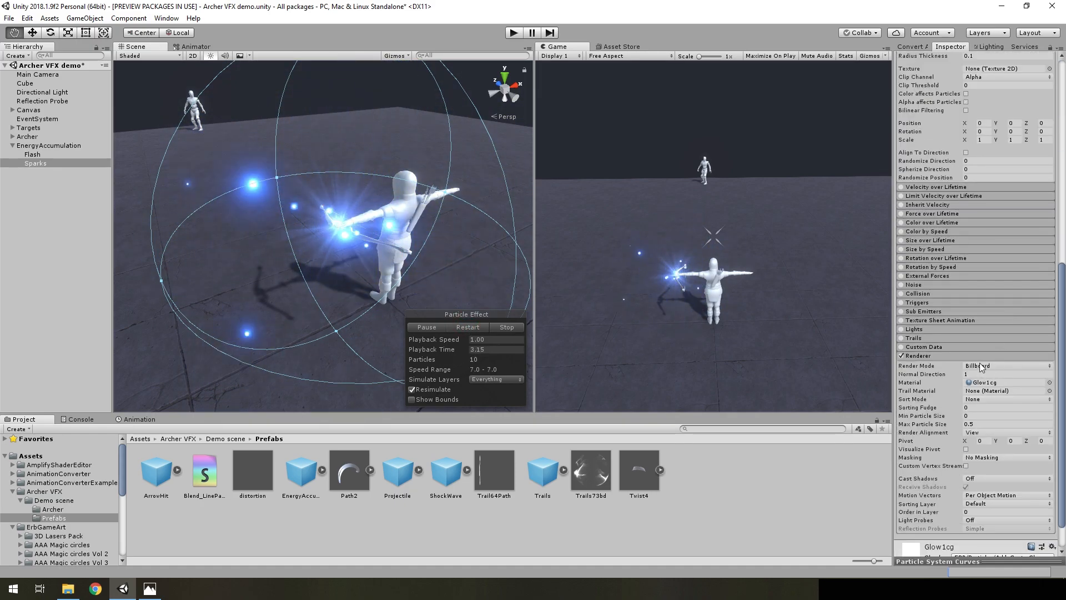
pyautogui.click(987, 367)
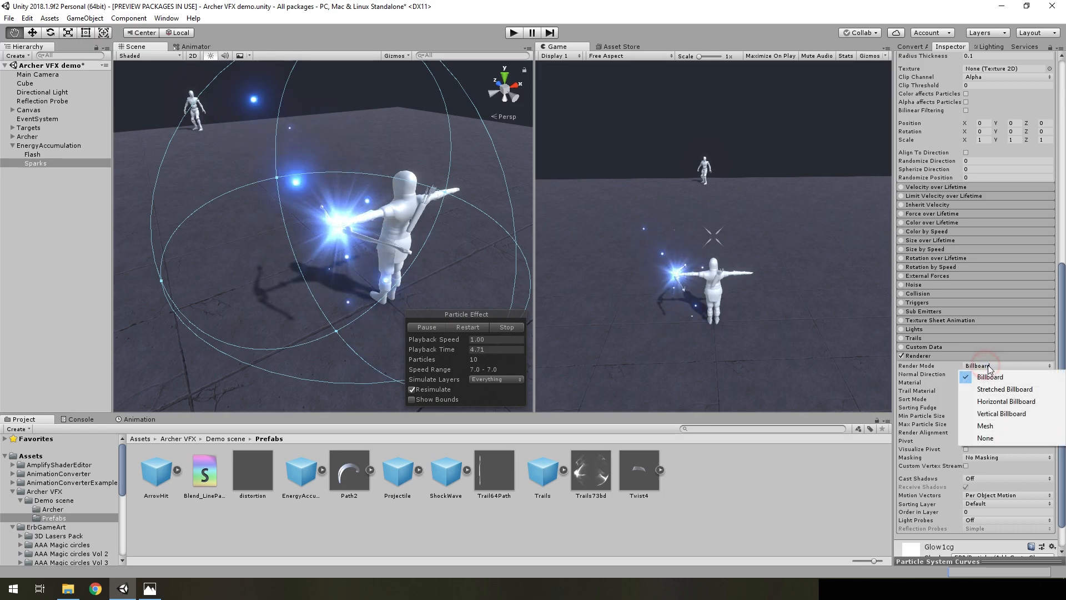
pyautogui.click(992, 388)
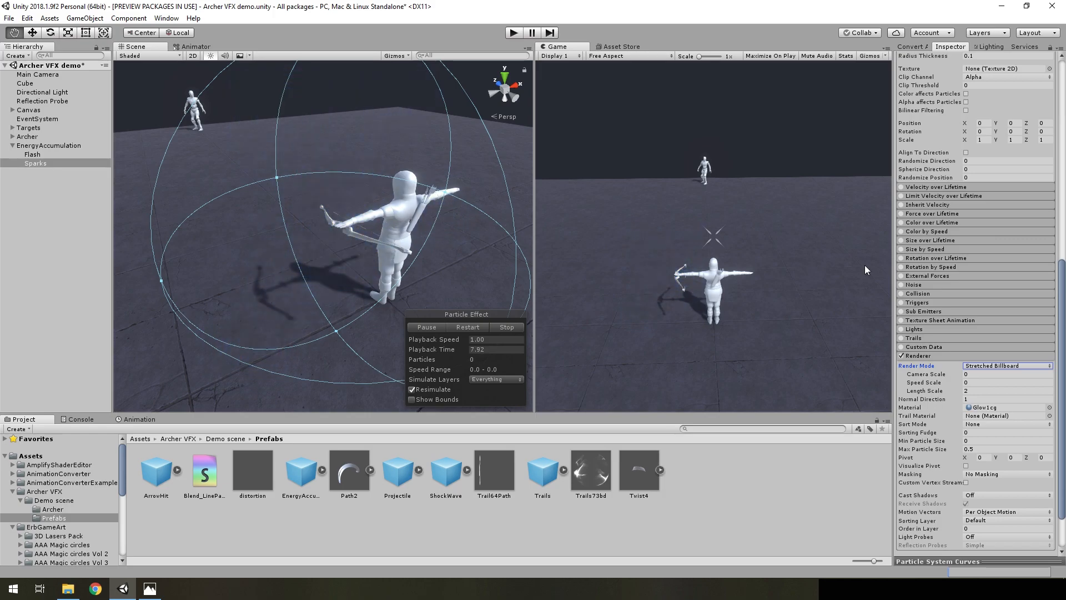
pyautogui.scroll(10, 1051, 287)
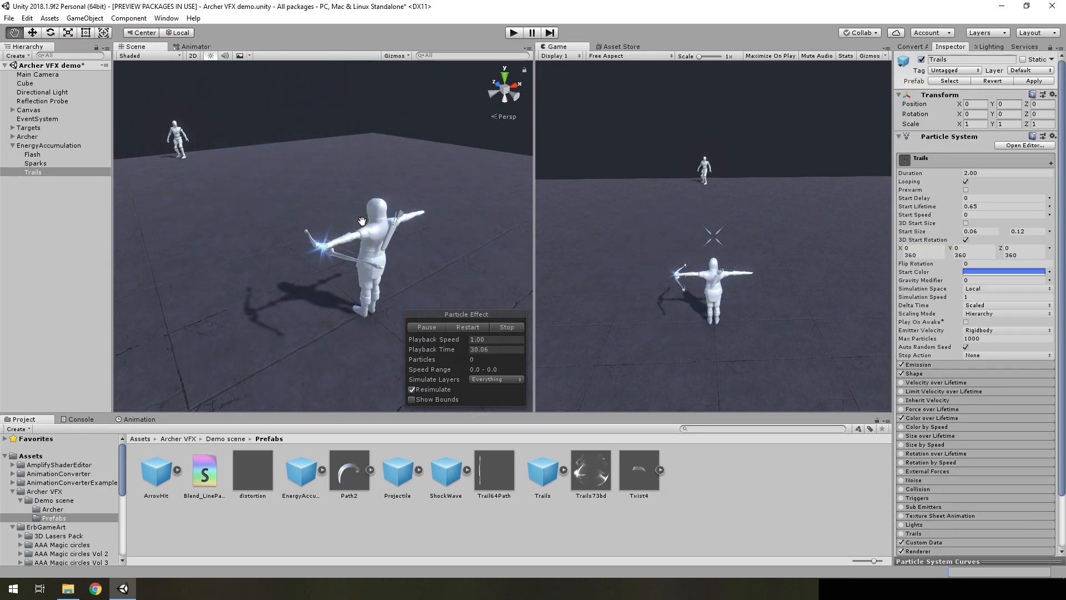
pyautogui.moveTo(346, 209); pyautogui.dragTo(338, 209, button='right')
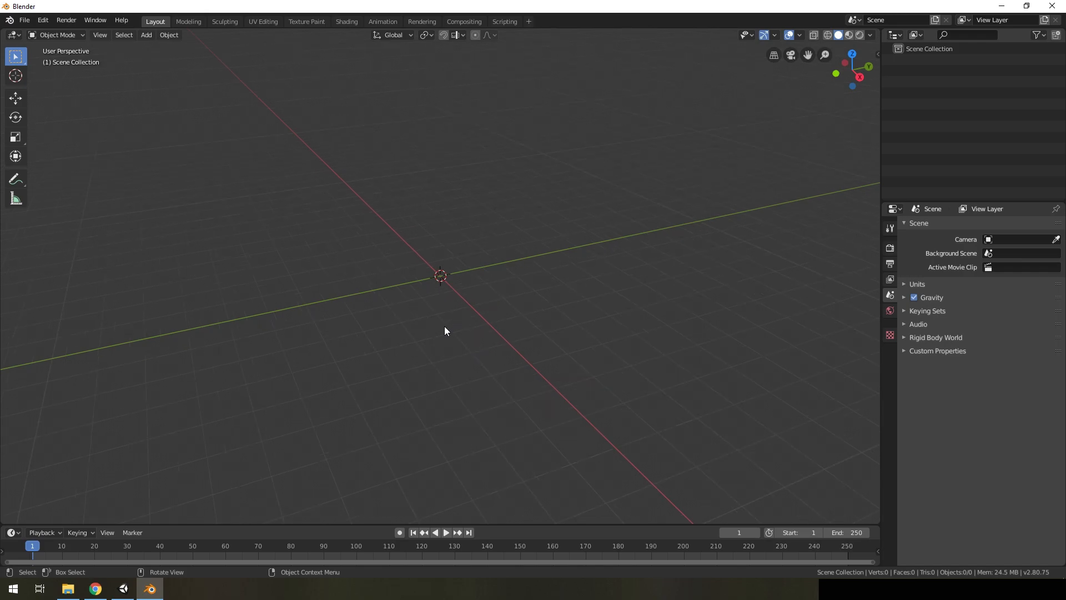
# Add a path curve to the empty Blender scene and enter Edit Mode
pyautogui.click(136, 35)
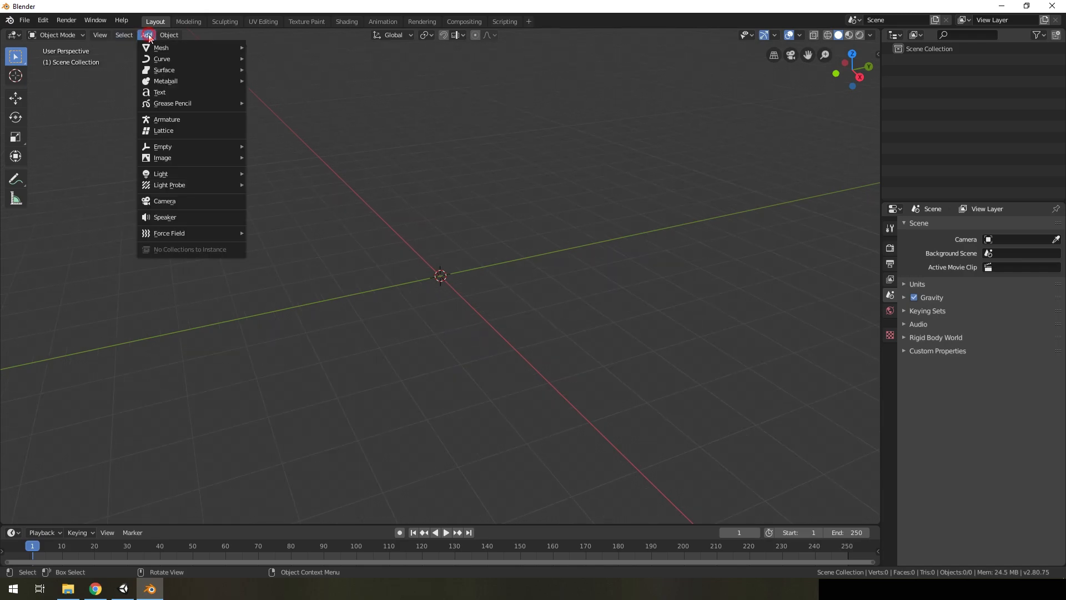
pyautogui.moveTo(165, 57)
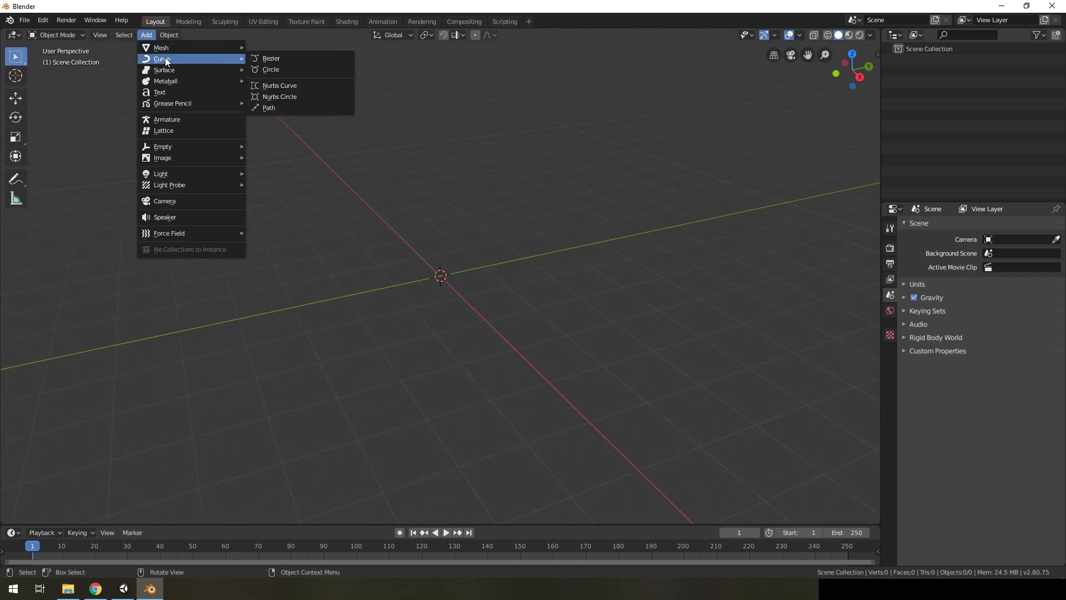
pyautogui.click(265, 107)
pyautogui.moveTo(472, 249); pyautogui.dragTo(491, 284, button='middle')
pyautogui.press('Tab')
# Reposition an end control point of the path with the Move tool
pyautogui.moveTo(644, 280); pyautogui.dragTo(599, 285, button='middle')
pyautogui.click(289, 190)
pyautogui.moveTo(309, 191); pyautogui.dragTo(555, 188, button='middle')
pyautogui.click(15, 98)
pyautogui.moveTo(428, 156); pyautogui.dragTo(773, 233)
pyautogui.moveTo(749, 269); pyautogui.dragTo(292, 151, button='middle')
pyautogui.moveTo(312, 136); pyautogui.dragTo(250, 135)
# Move the inner control points of the path off its straight line to bend the curve
pyautogui.click(368, 272)
pyautogui.moveTo(329, 270); pyautogui.dragTo(222, 262)
pyautogui.moveTo(239, 263); pyautogui.dragTo(245, 225, button='middle')
pyautogui.moveTo(259, 230); pyautogui.dragTo(263, 288)
pyautogui.click(451, 272)
pyautogui.moveTo(397, 274); pyautogui.dragTo(299, 264)
pyautogui.click(504, 275)
pyautogui.moveTo(468, 275); pyautogui.dragTo(378, 273)
pyautogui.moveTo(417, 256); pyautogui.dragTo(387, 293, button='middle')
pyautogui.moveTo(396, 297); pyautogui.dragTo(343, 360)
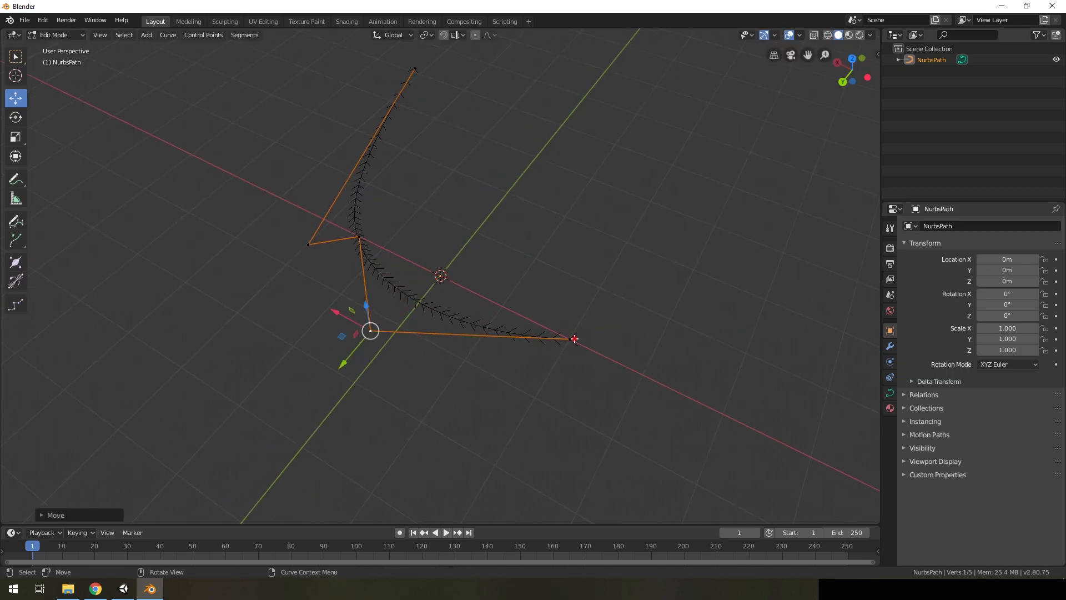
# Move the other end control point of the path along the X axis to the scene origin
pyautogui.click(572, 338)
pyautogui.press('g')
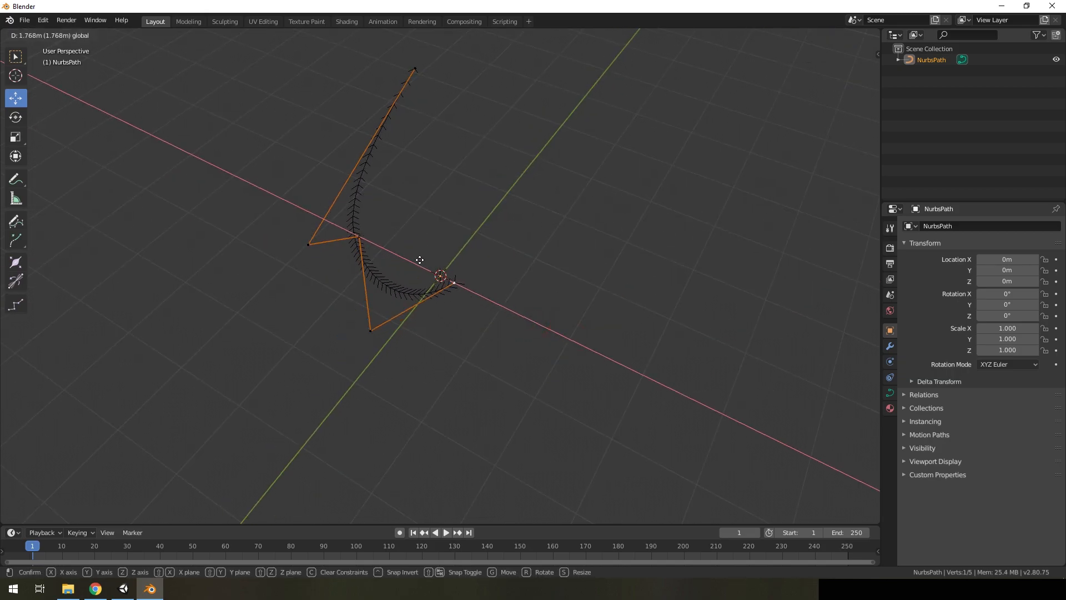
pyautogui.click(411, 257)
# Raise the path's middle control point about 3 m along the Z axis and return to Object Mode
pyautogui.moveTo(411, 257); pyautogui.dragTo(543, 252, button='middle')
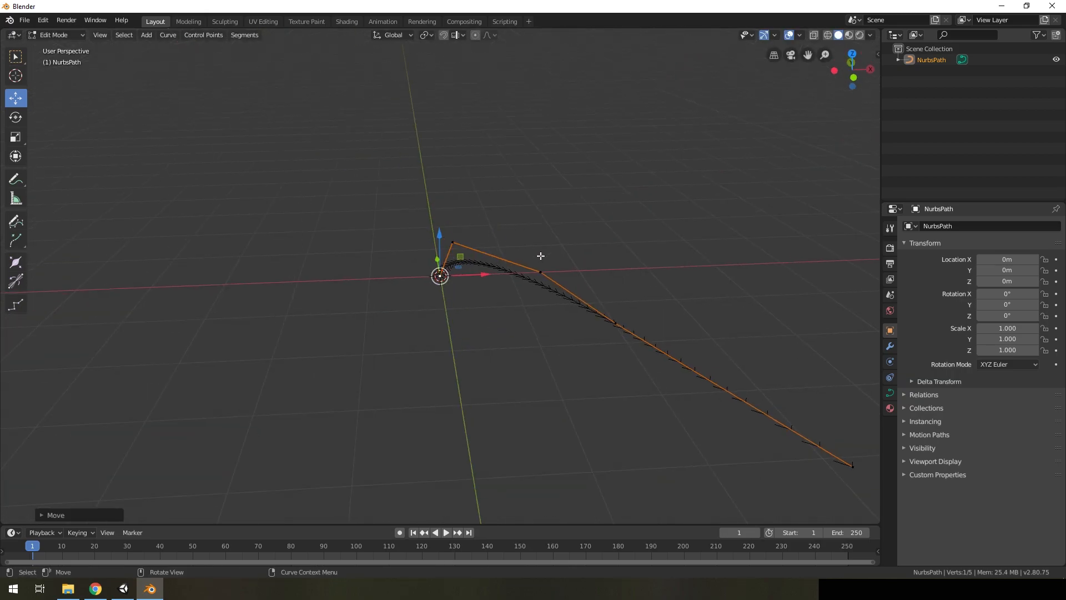
pyautogui.click(541, 259)
pyautogui.press('g')
pyautogui.press('z')
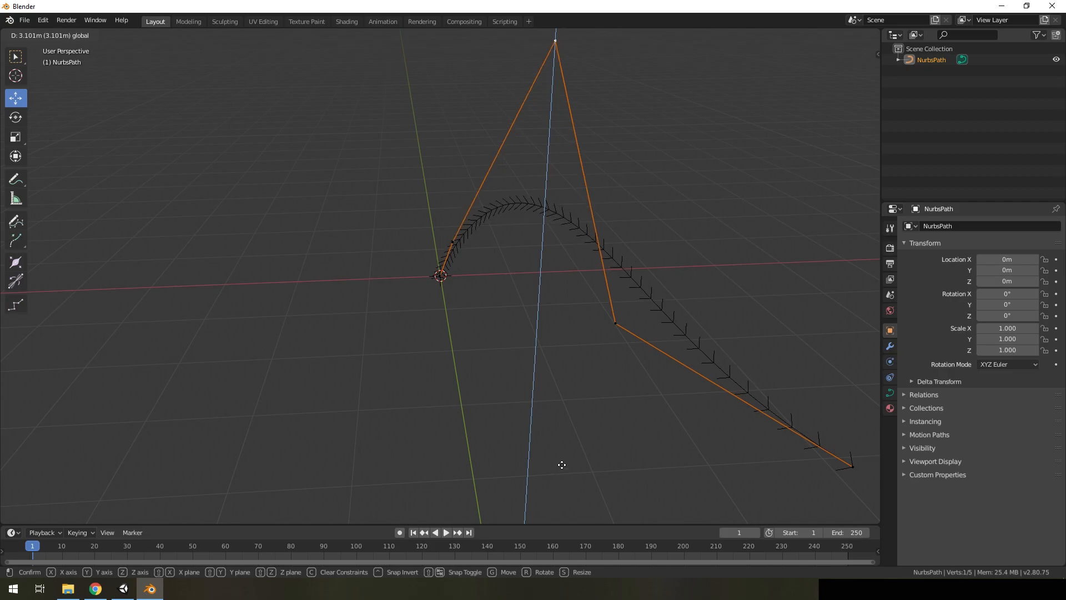
pyautogui.click(561, 444)
pyautogui.scroll(-4, 559, 380)
pyautogui.moveTo(559, 381); pyautogui.dragTo(744, 353, button='middle')
pyautogui.scroll(4, 465, 296)
pyautogui.moveTo(465, 295); pyautogui.dragTo(416, 152, button='middle')
pyautogui.press('Tab')
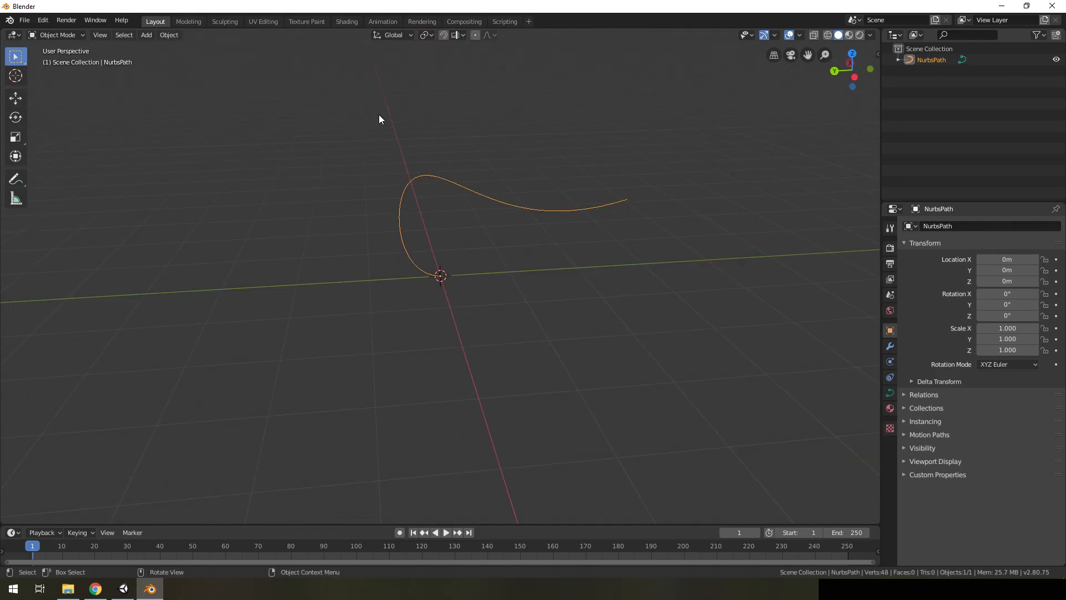
# Add a second path curve at the origin, enter Edit Mode and open its curve data properties
pyautogui.click(151, 35)
pyautogui.moveTo(167, 58)
pyautogui.click(287, 109)
pyautogui.scroll(3, 504, 252)
pyautogui.moveTo(504, 252); pyautogui.dragTo(487, 309, button='middle')
pyautogui.press('Tab')
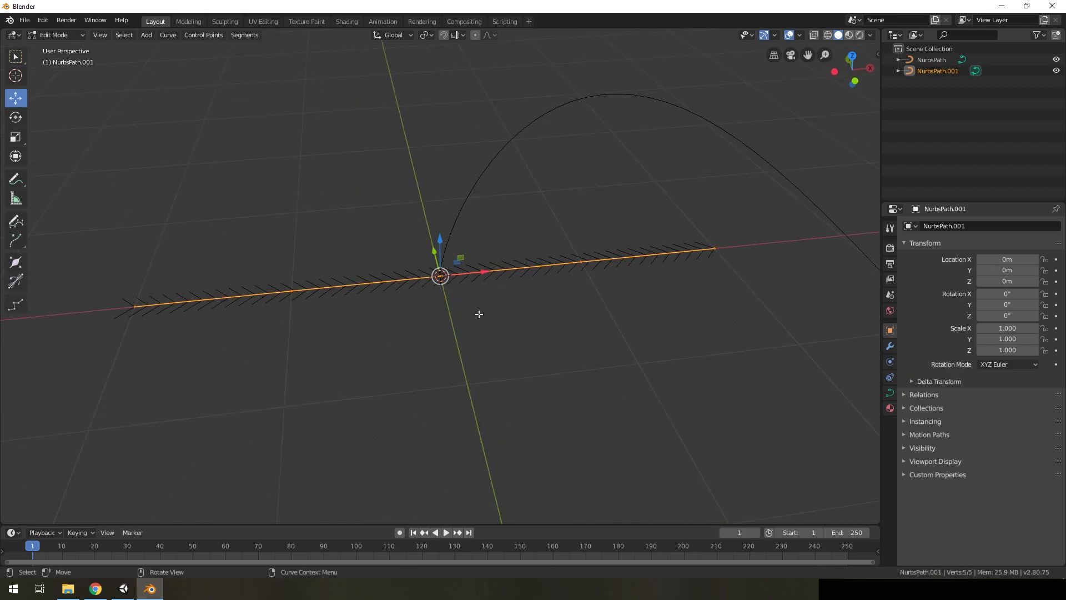
pyautogui.click(891, 393)
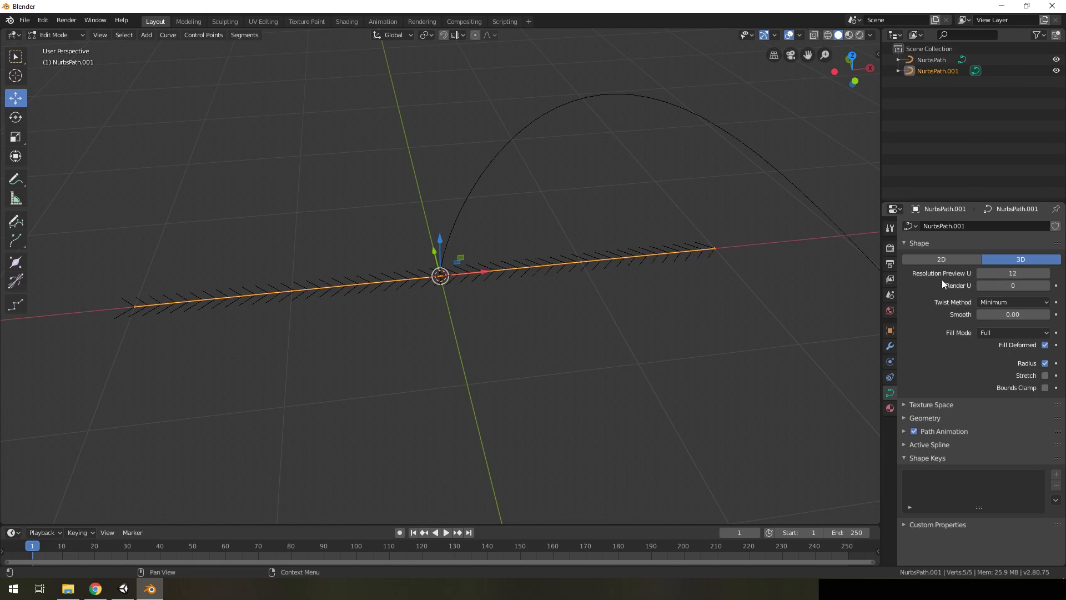
# Set the second path's preview resolution to 1, delete its two end control points and return to Object Mode
pyautogui.moveTo(1015, 273); pyautogui.dragTo(941, 278)
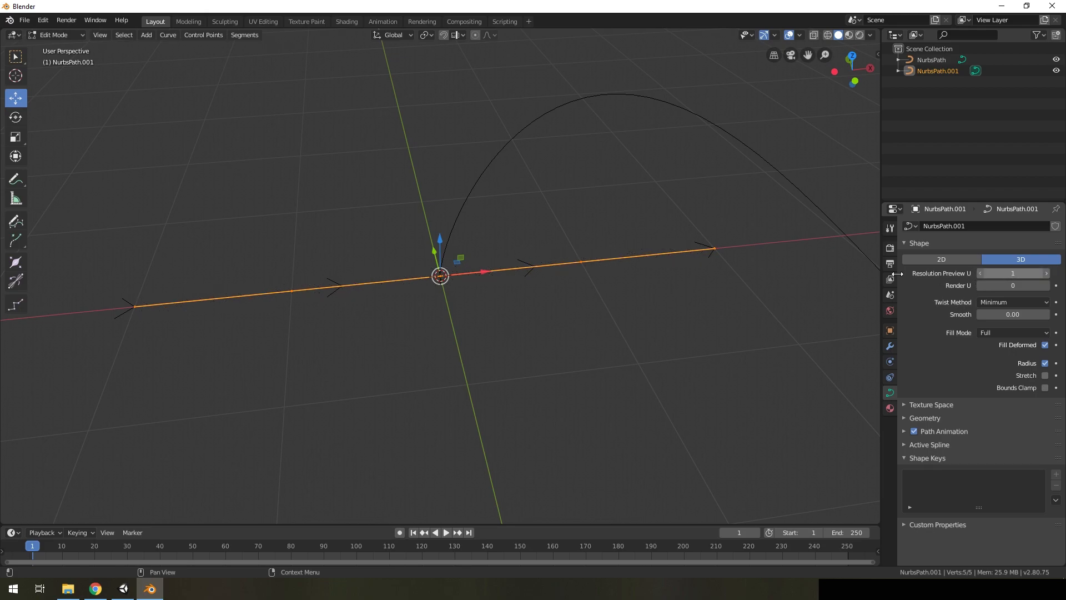
pyautogui.moveTo(514, 311); pyautogui.dragTo(505, 320, button='middle')
pyautogui.click(231, 285)
pyautogui.keyDown('shift'); pyautogui.click(630, 257); pyautogui.keyUp('shift')
pyautogui.press('x')
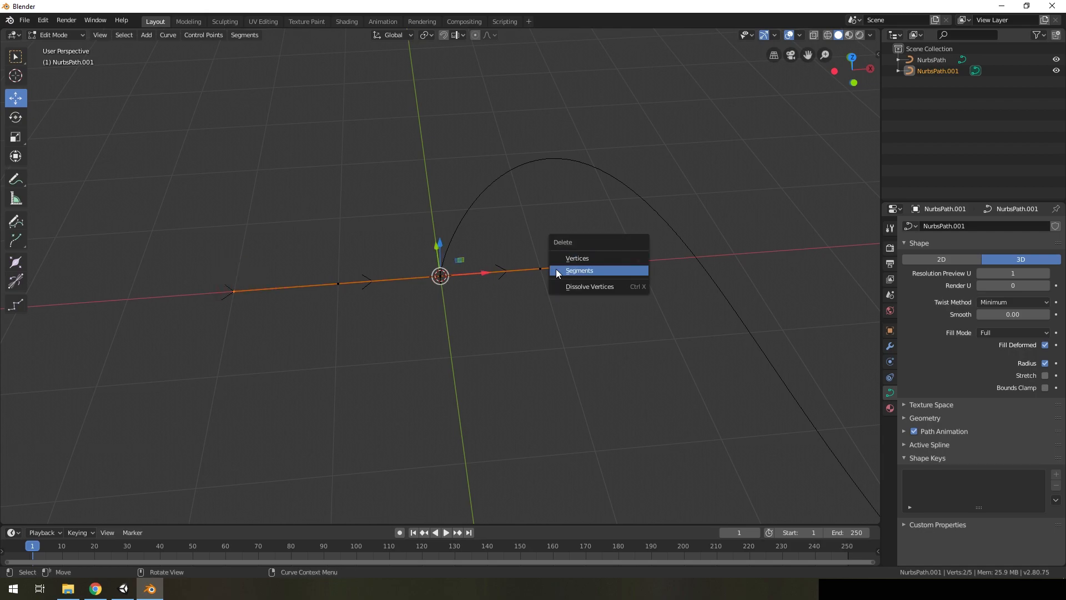
pyautogui.click(580, 257)
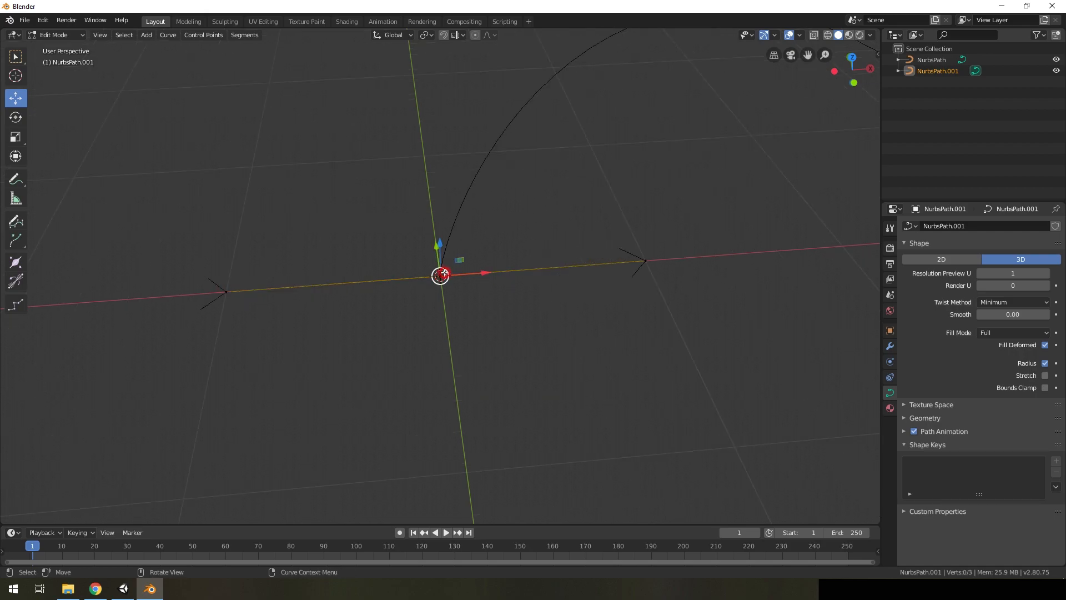
pyautogui.click(631, 261)
pyautogui.scroll(-4, 465, 335)
pyautogui.scroll(3, 472, 335)
pyautogui.scroll(-3, 585, 314)
pyautogui.press('Tab')
pyautogui.moveTo(585, 317); pyautogui.dragTo(812, 136, button='middle')
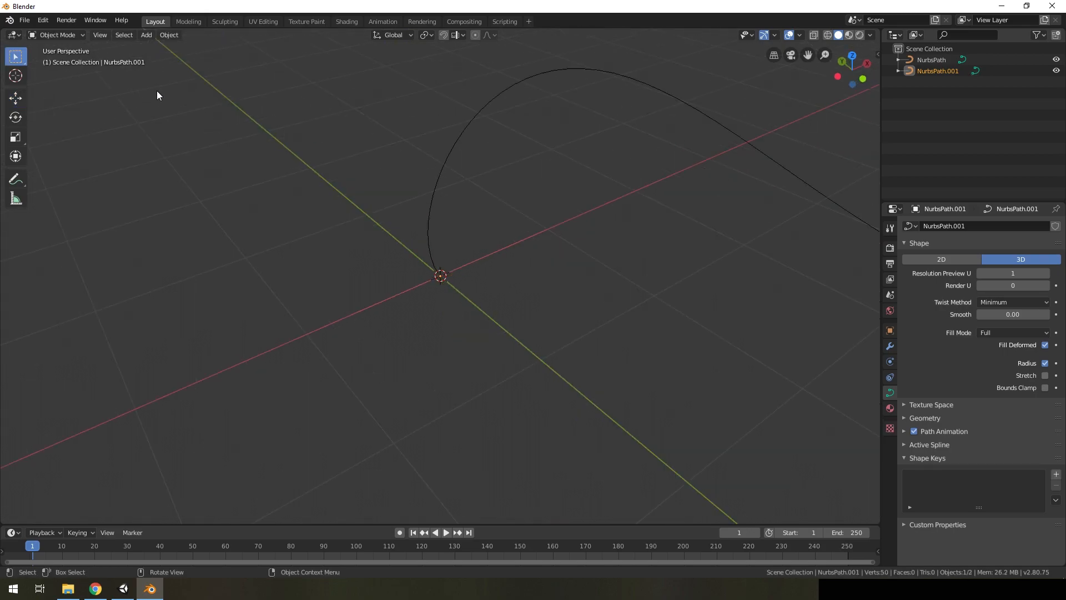
# Assign NurbsPath.001 as the bevel object of the curved path NurbsPath to turn it into a ribbon
pyautogui.click(931, 59)
pyautogui.moveTo(544, 234); pyautogui.dragTo(608, 210, button='middle')
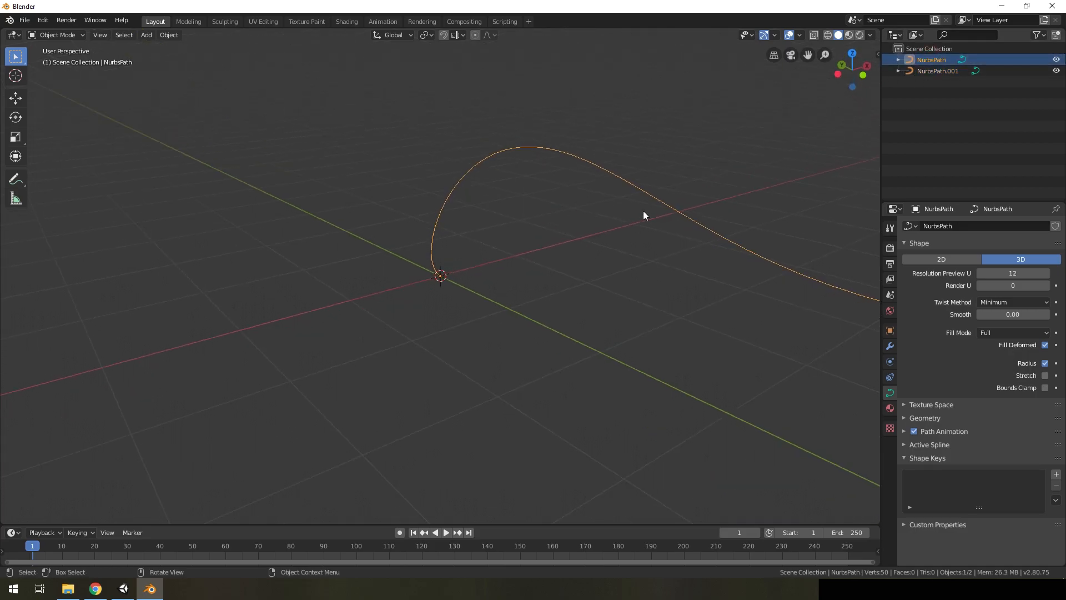
pyautogui.click(934, 417)
pyautogui.scroll(-3, 963, 411)
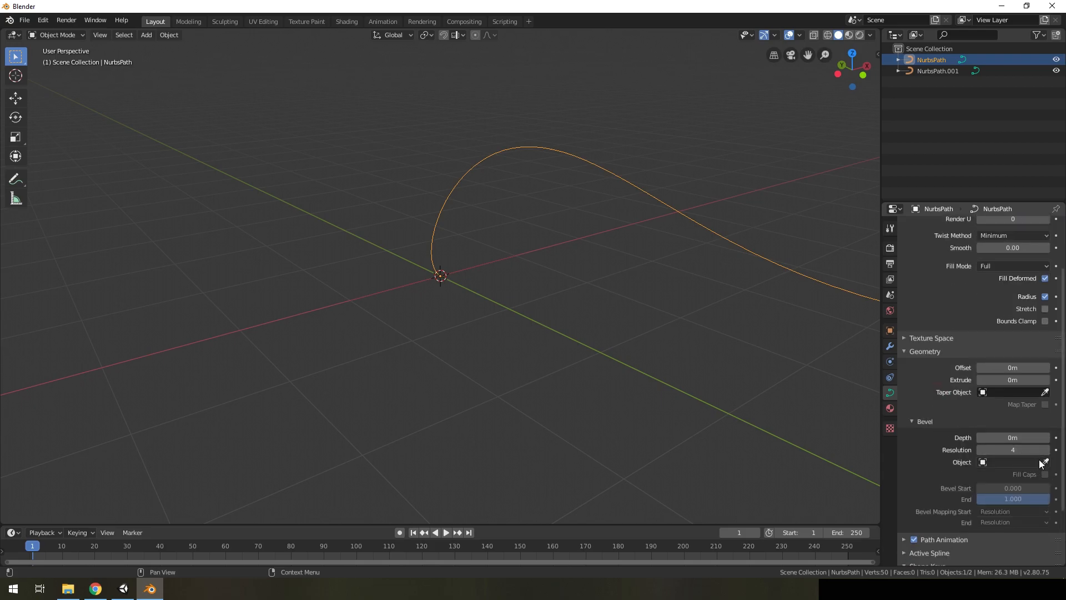
pyautogui.click(984, 462)
pyautogui.click(965, 350)
pyautogui.moveTo(489, 281)
pyautogui.mouseDown(button='middle')
pyautogui.moveTo(607, 291)
pyautogui.moveTo(478, 300)
pyautogui.moveTo(481, 287)
pyautogui.moveTo(562, 255)
pyautogui.moveTo(497, 283)
pyautogui.mouseUp(button='middle')
pyautogui.scroll(6, 494, 282)
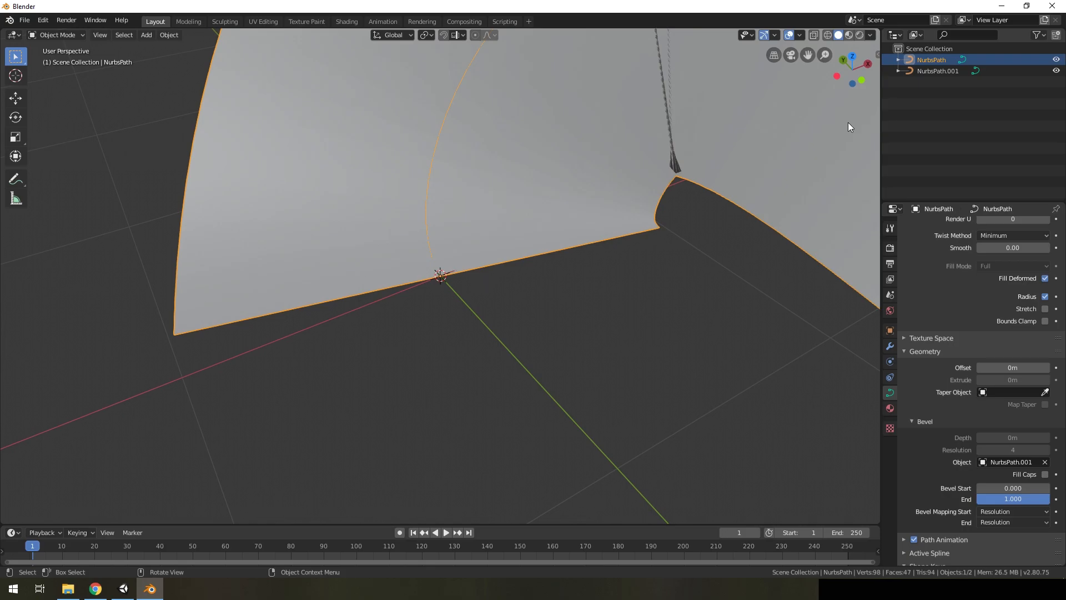
pyautogui.moveTo(554, 248); pyautogui.dragTo(577, 215, button='middle')
pyautogui.scroll(4, 514, 244)
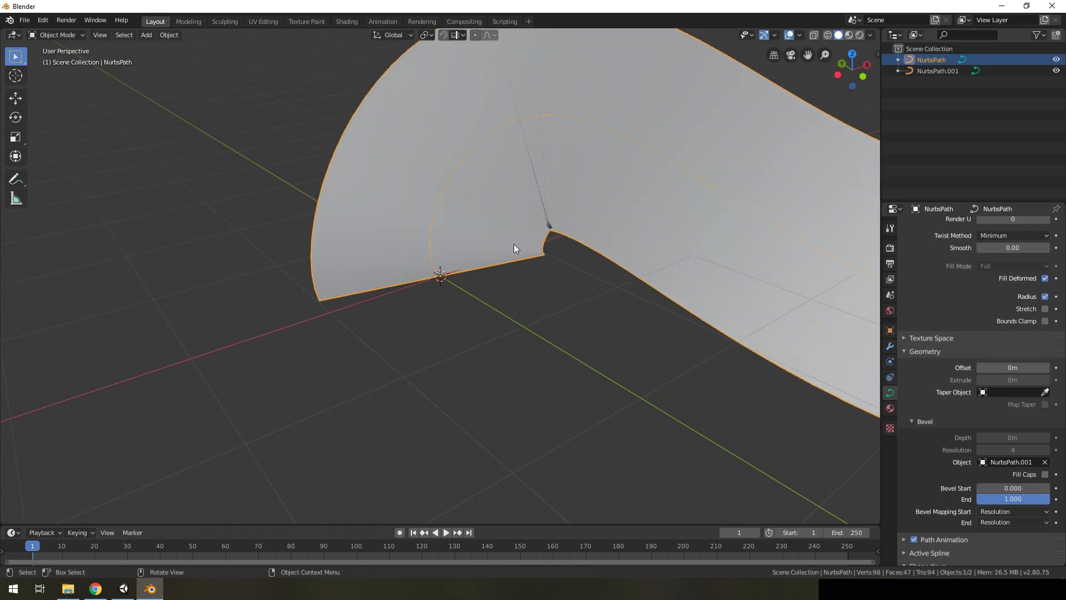
# Scale all control points of the NurbsPath.001 profile to about 0.29 to narrow the ribbon
pyautogui.click(927, 69)
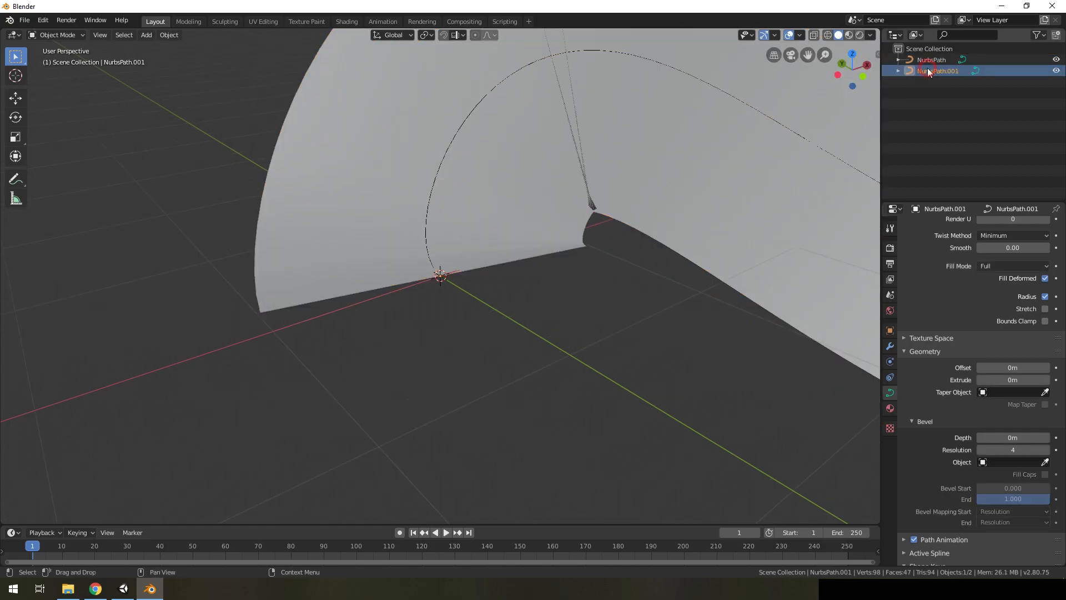
pyautogui.press('Tab')
pyautogui.scroll(3, 446, 309)
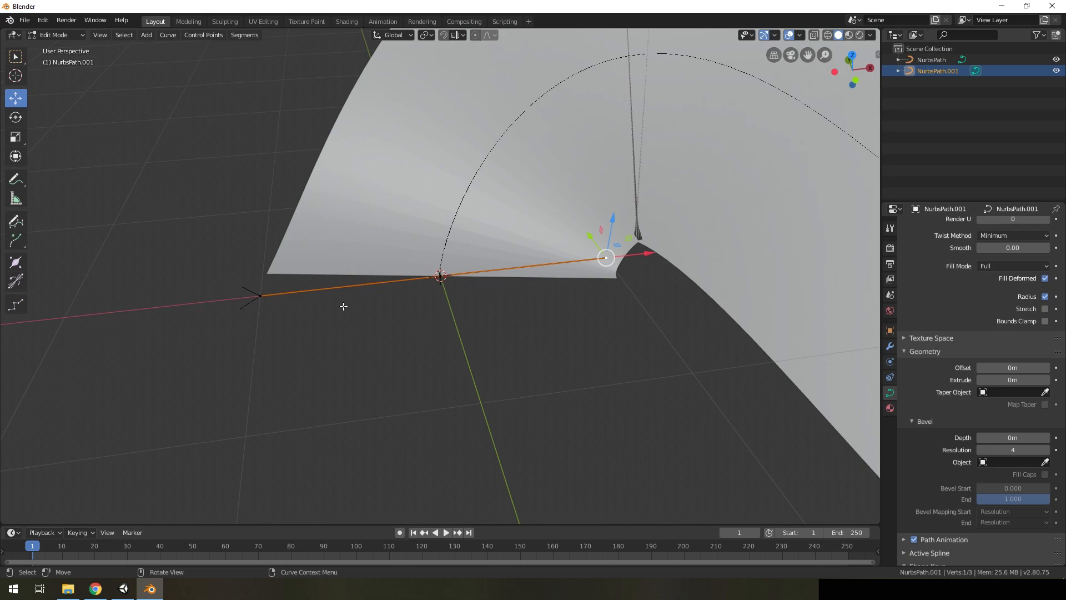
pyautogui.press('s')
pyautogui.click(544, 288)
pyautogui.hotkey('ctrl', 'z')
pyautogui.press('a')
pyautogui.press('s')
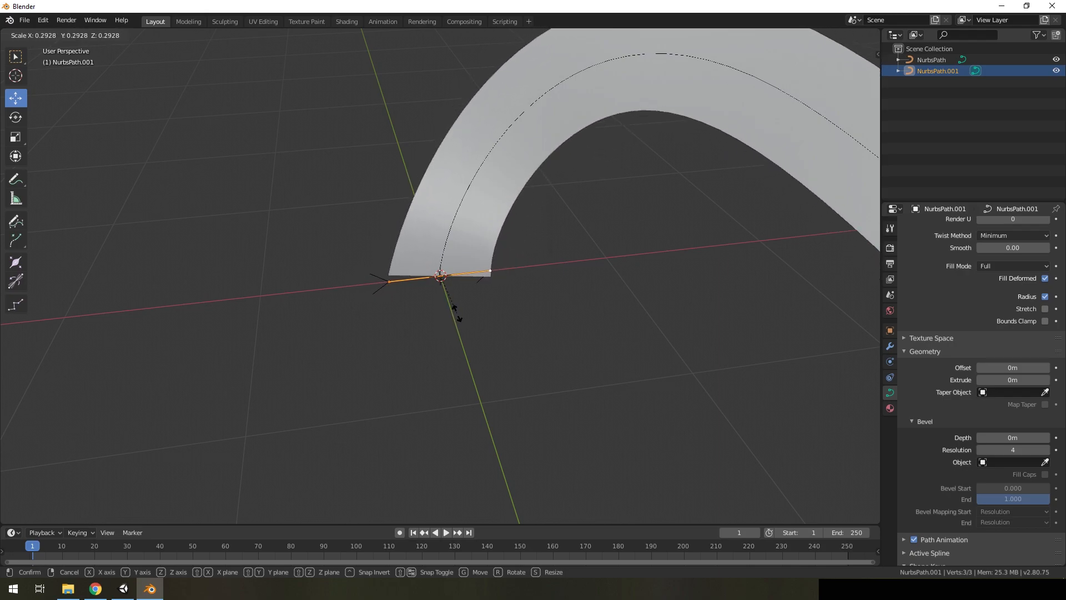
pyautogui.click(457, 314)
pyautogui.moveTo(456, 314); pyautogui.dragTo(500, 315, button='middle')
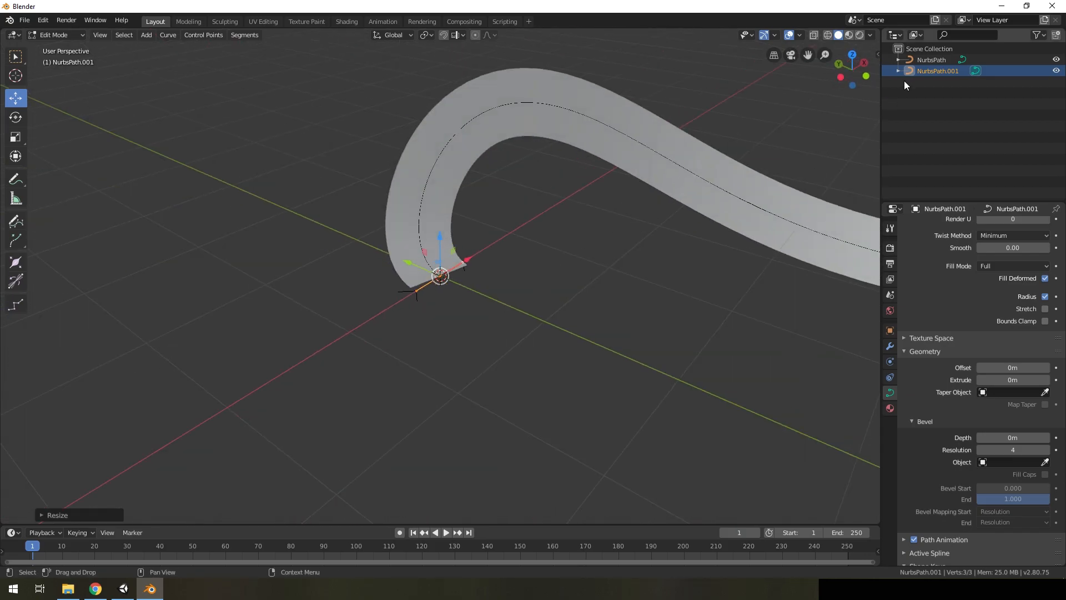
# Try to paste a copy of the curved path while the profile is in Edit Mode, and undo the profile scaling
pyautogui.click(924, 60)
pyautogui.hotkey('ctrl', 'v')
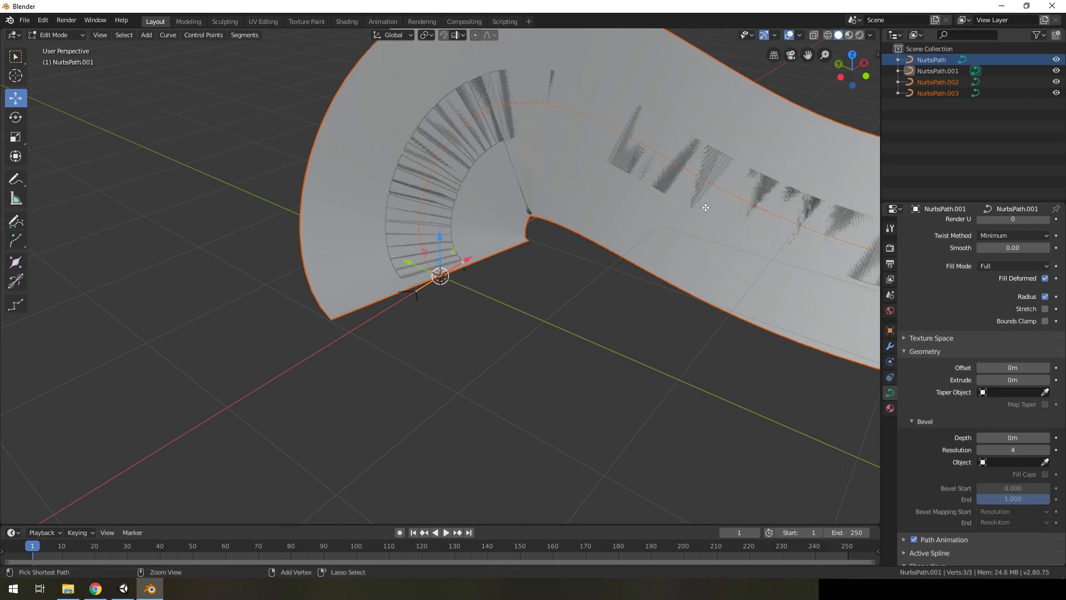
pyautogui.hotkey('ctrl', 'z')
pyautogui.hotkey('ctrl', 'z')
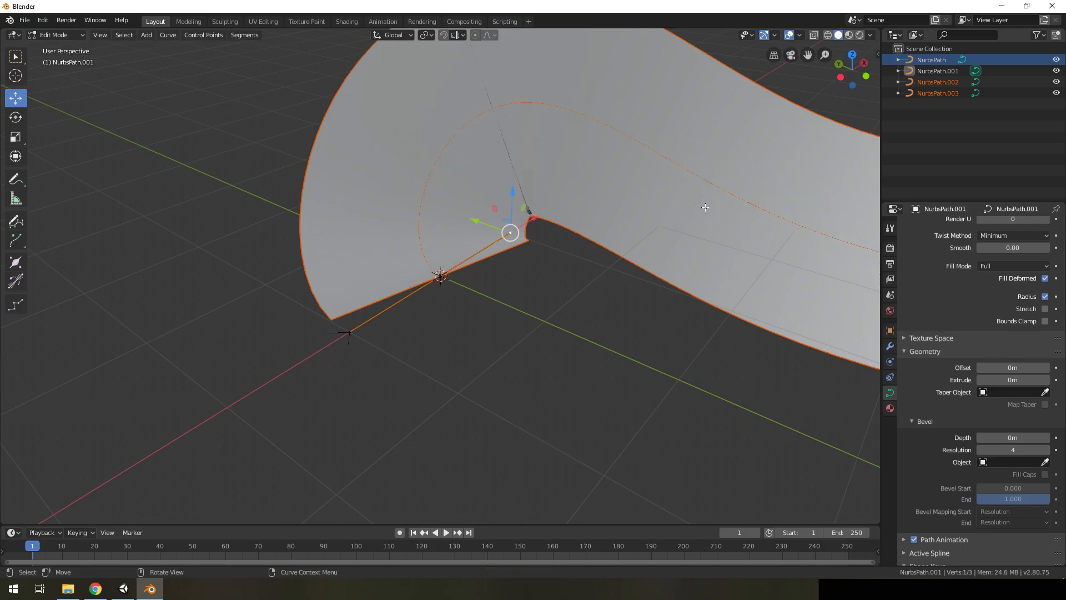
# Return to Object Mode and delete the stray copies NurbsPath.002 and NurbsPath.003
pyautogui.press('Tab')
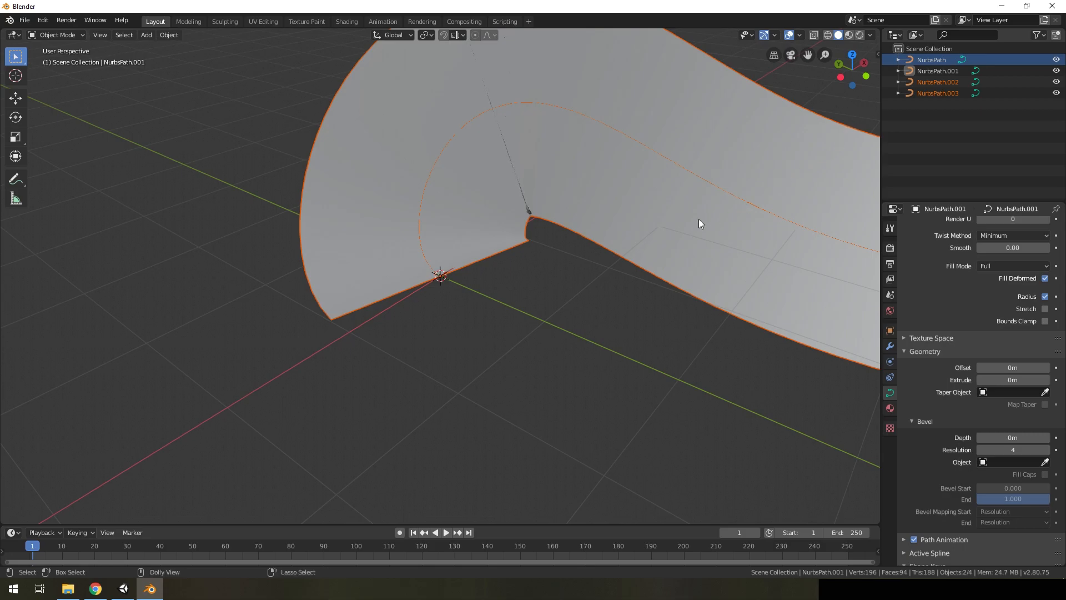
pyautogui.click(936, 84)
pyautogui.press('Delete')
pyautogui.click(937, 82)
pyautogui.press('Delete')
# Scale all control points of the NurbsPath.001 profile down to narrow the ribbon, and return to Object Mode
pyautogui.click(937, 72)
pyautogui.press('Tab')
pyautogui.moveTo(562, 232); pyautogui.dragTo(498, 260, button='middle')
pyautogui.press('a')
pyautogui.press('s')
pyautogui.click(473, 300)
pyautogui.press('Tab')
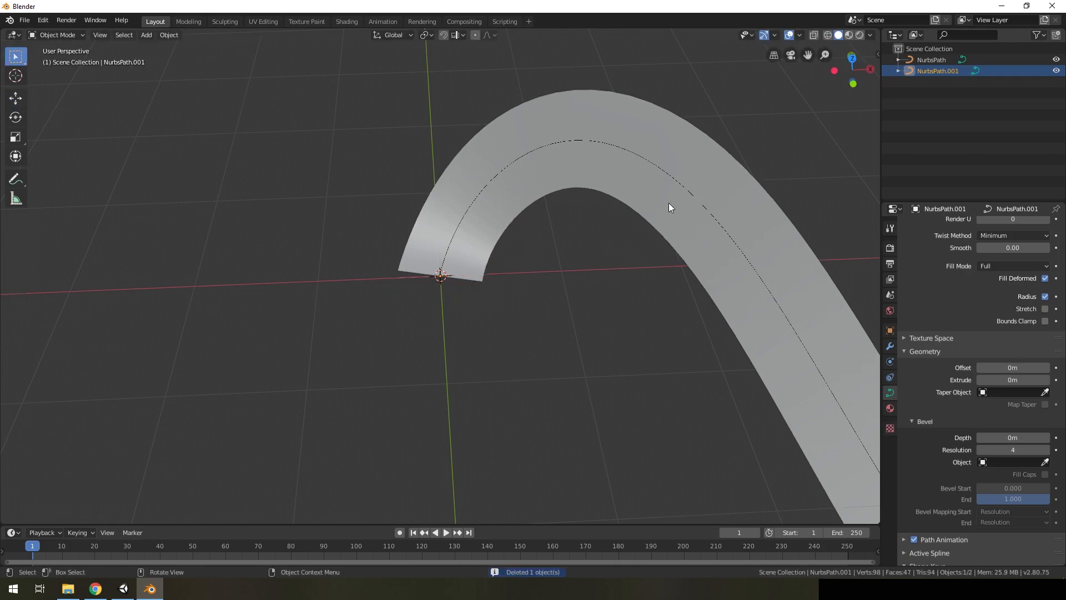
# Copy the curved ribbon NurbsPath and paste a duplicate of it in place
pyautogui.click(931, 59)
pyautogui.moveTo(564, 230); pyautogui.dragTo(584, 206, button='middle')
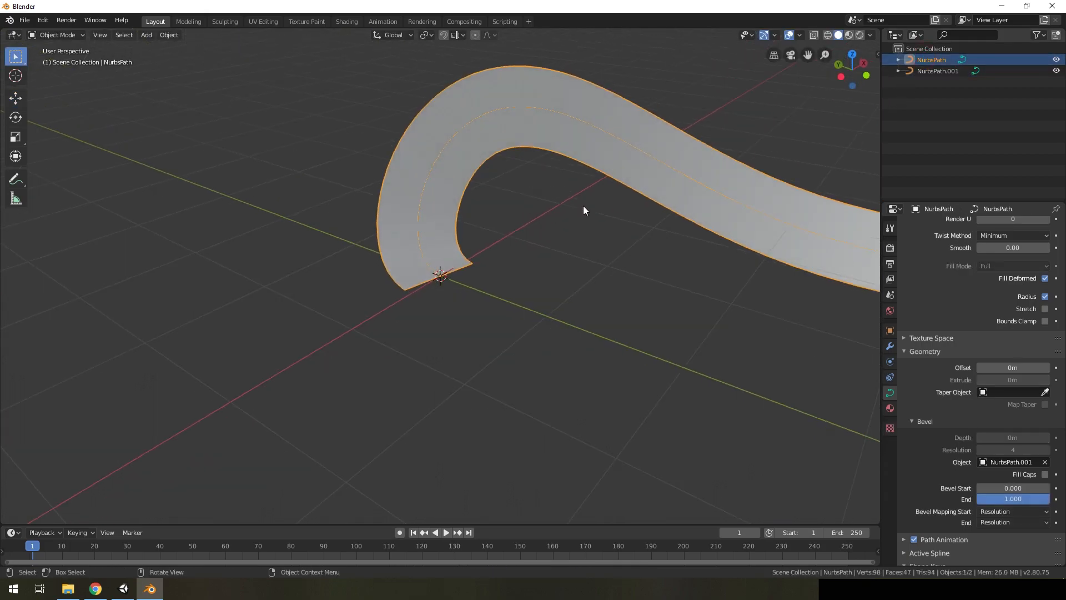
pyautogui.hotkey('ctrl', 'c')
pyautogui.hotkey('ctrl', 'v')
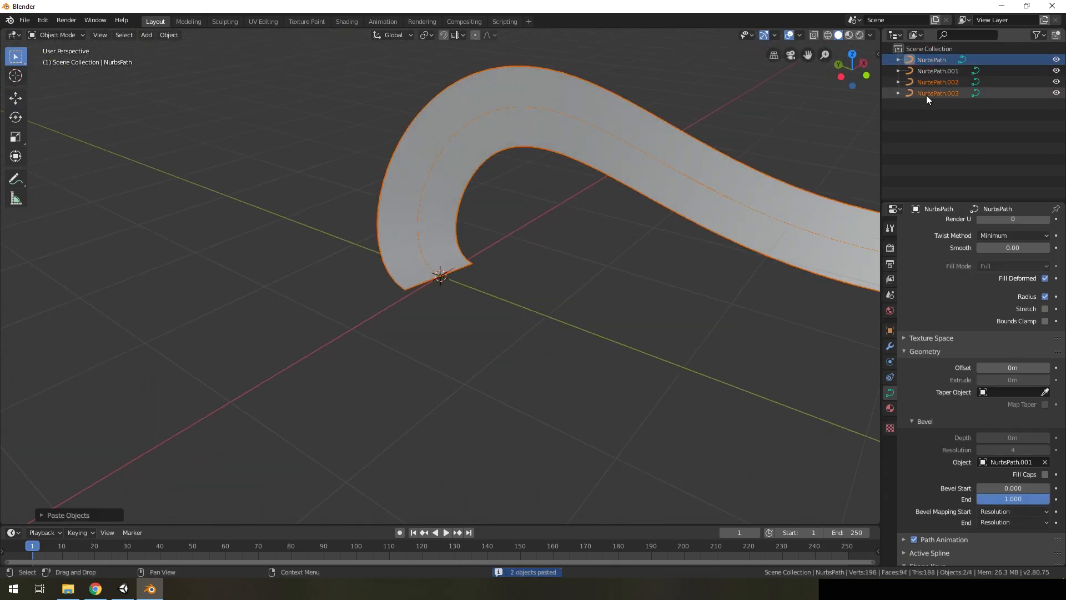
# Check which of the pasted curves, NurbsPath.002 and NurbsPath.003, is the ribbon and which is its bevel profile
pyautogui.click(927, 94)
pyautogui.click(932, 81)
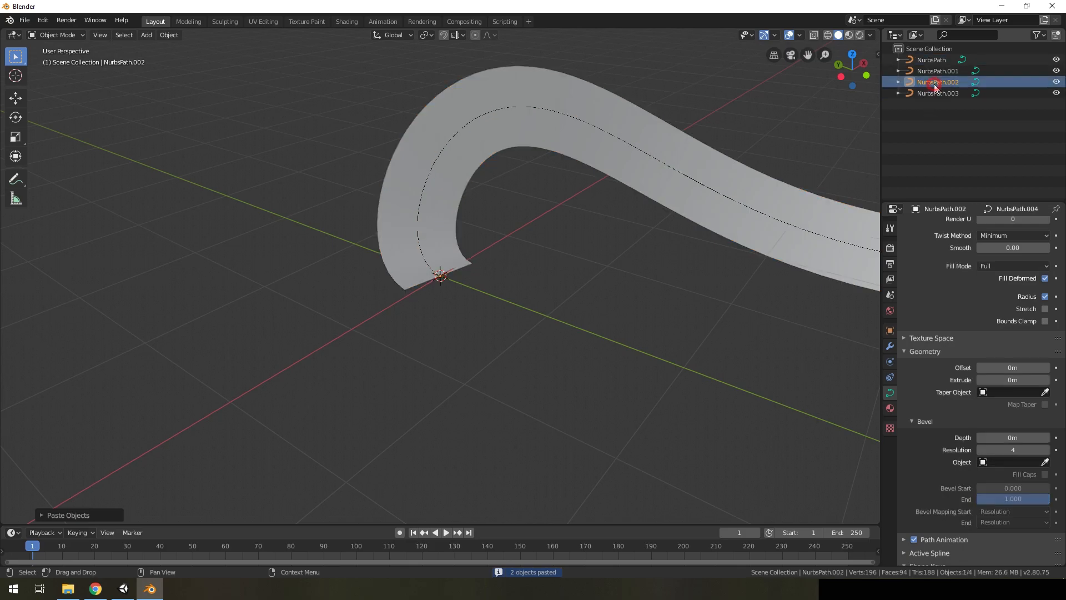
pyautogui.click(932, 89)
pyautogui.click(933, 82)
pyautogui.click(931, 93)
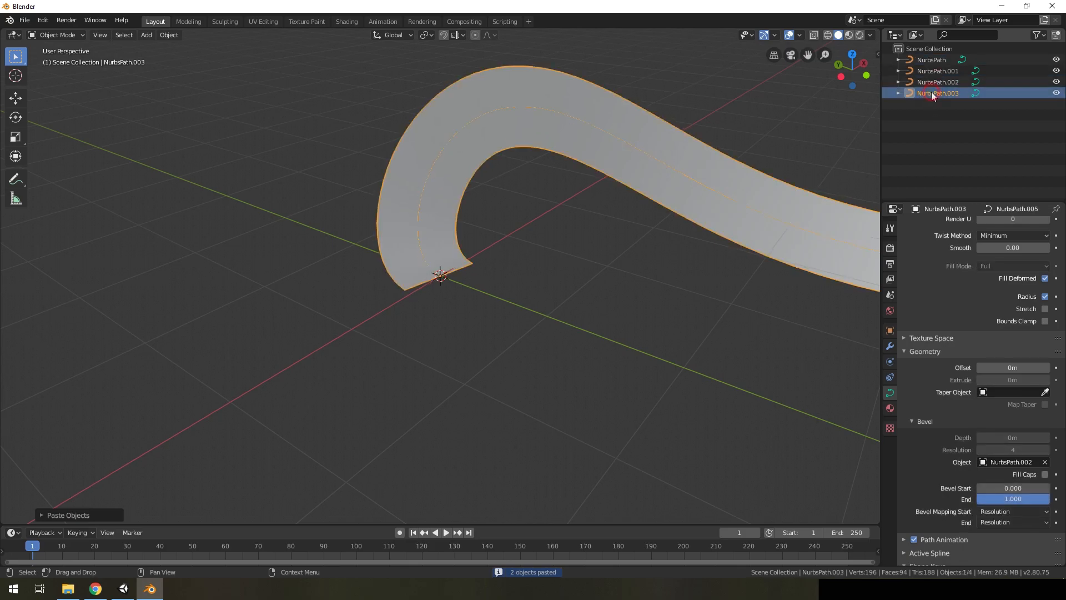
pyautogui.click(932, 86)
pyautogui.click(931, 93)
pyautogui.click(931, 81)
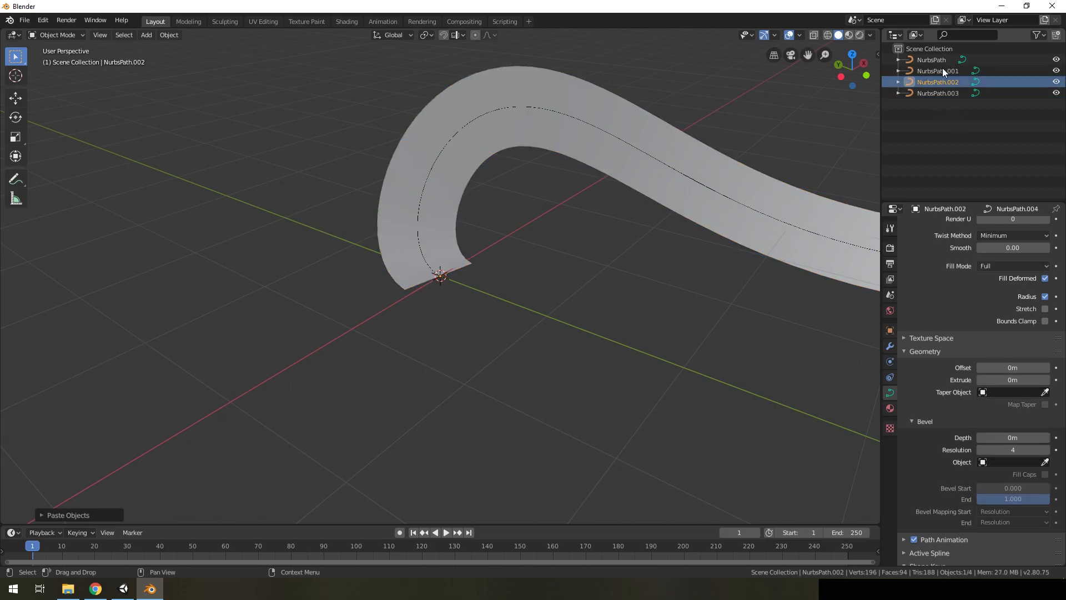
pyautogui.moveTo(591, 218); pyautogui.dragTo(942, 89, button='middle')
pyautogui.click(939, 92)
pyautogui.moveTo(545, 232); pyautogui.dragTo(486, 302, button='middle')
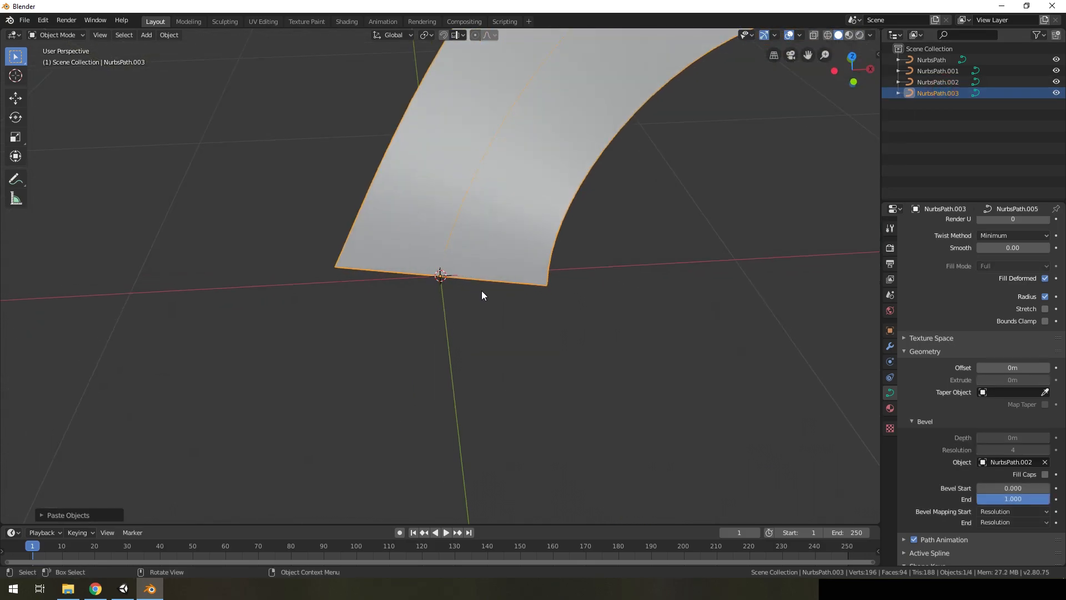
pyautogui.press('Tab')
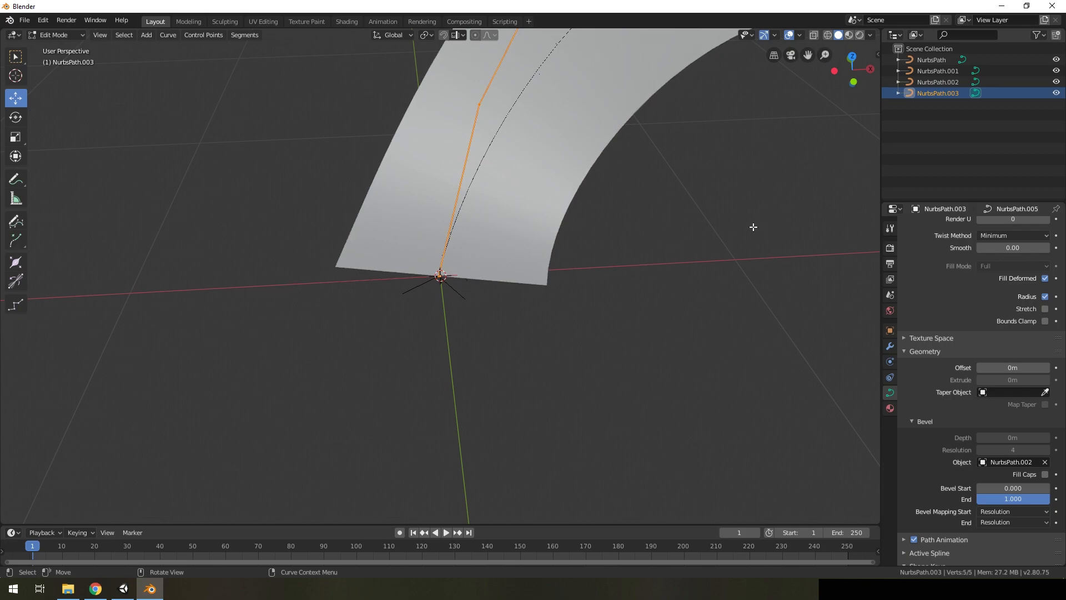
pyautogui.press('Tab')
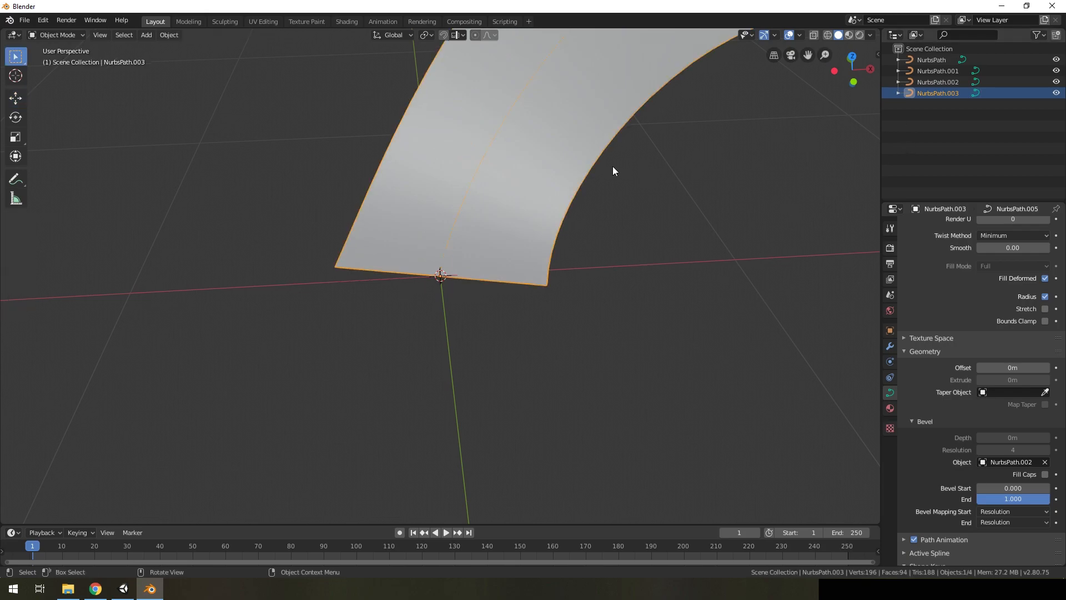
# Rotate the NurbsPath.002 profile's control points 90 degrees about the Z axis and return to Object Mode
pyautogui.click(929, 82)
pyautogui.press('Tab')
pyautogui.write('rz90')
pyautogui.press('Return')
pyautogui.scroll(-1, 555, 264)
pyautogui.moveTo(455, 272); pyautogui.dragTo(768, 191, button='middle')
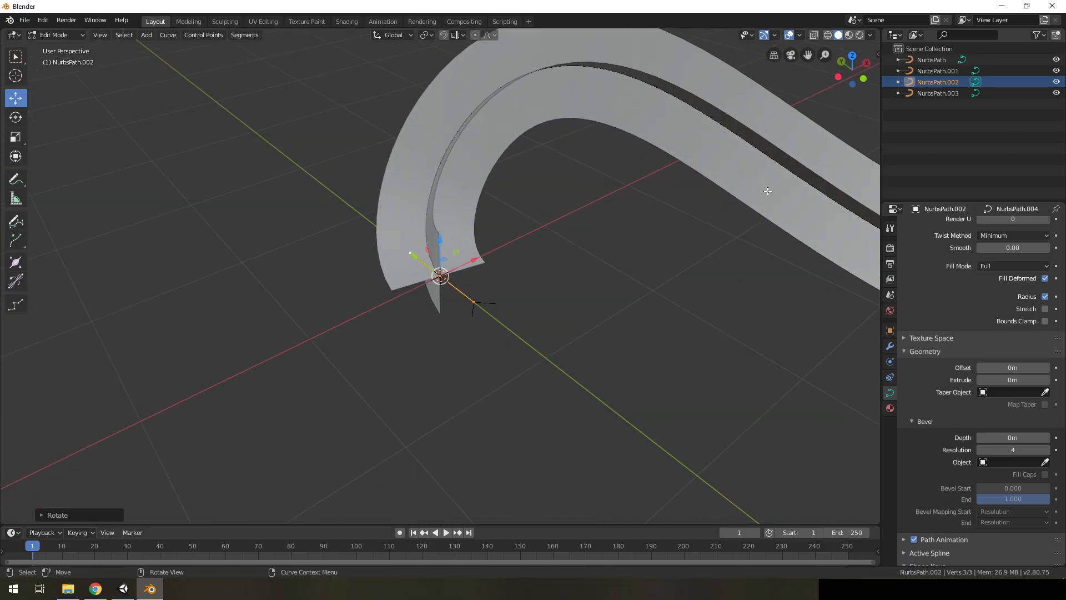
pyautogui.click(933, 93)
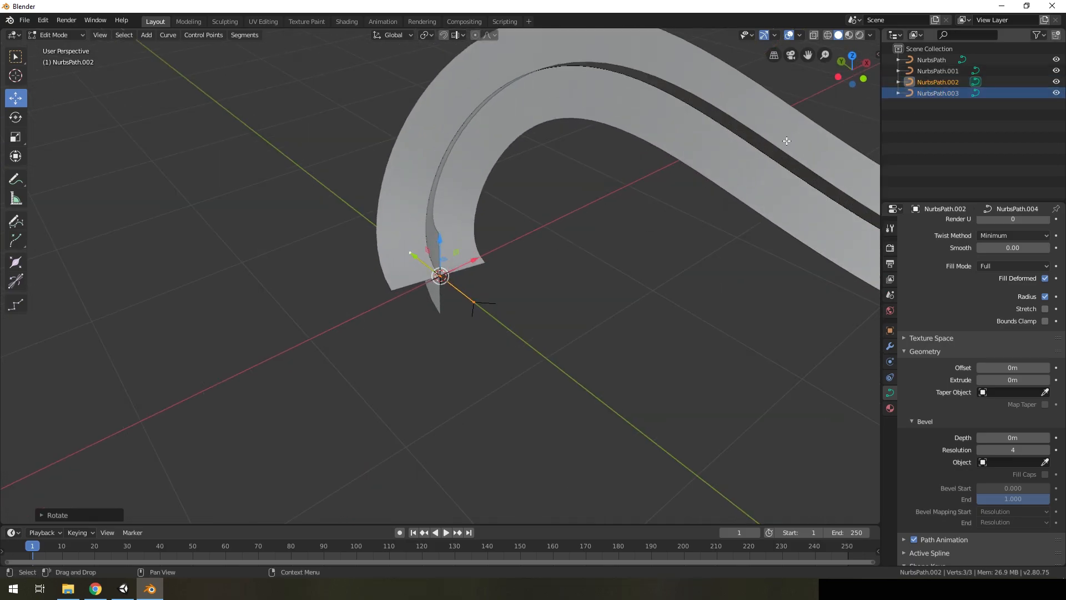
pyautogui.press('Tab')
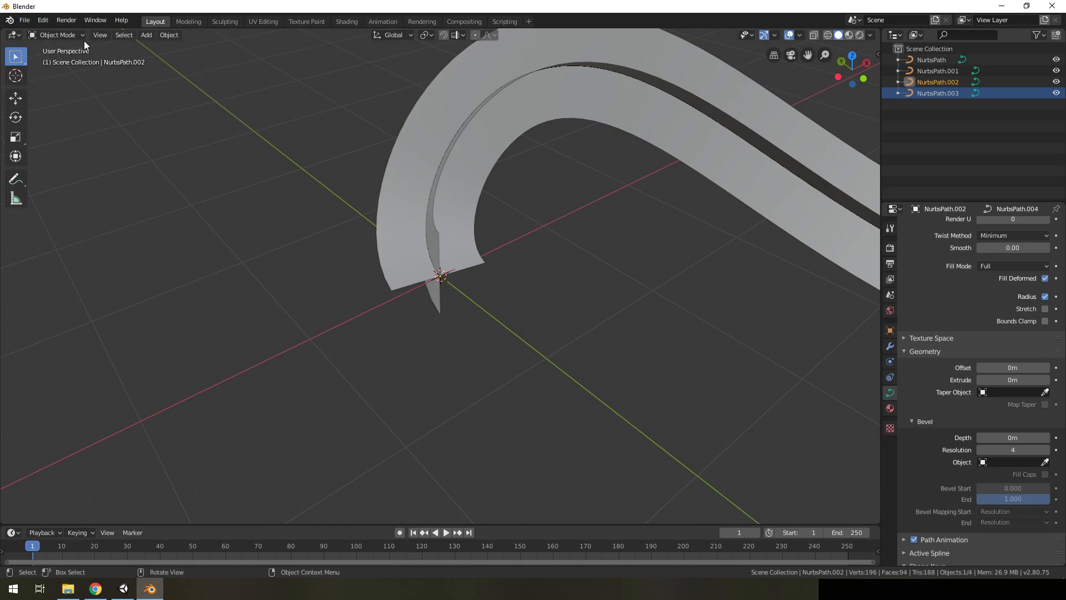
# Convert both ribbon curves, NurbsPath.003 and NurbsPath, to meshes
pyautogui.click(923, 94)
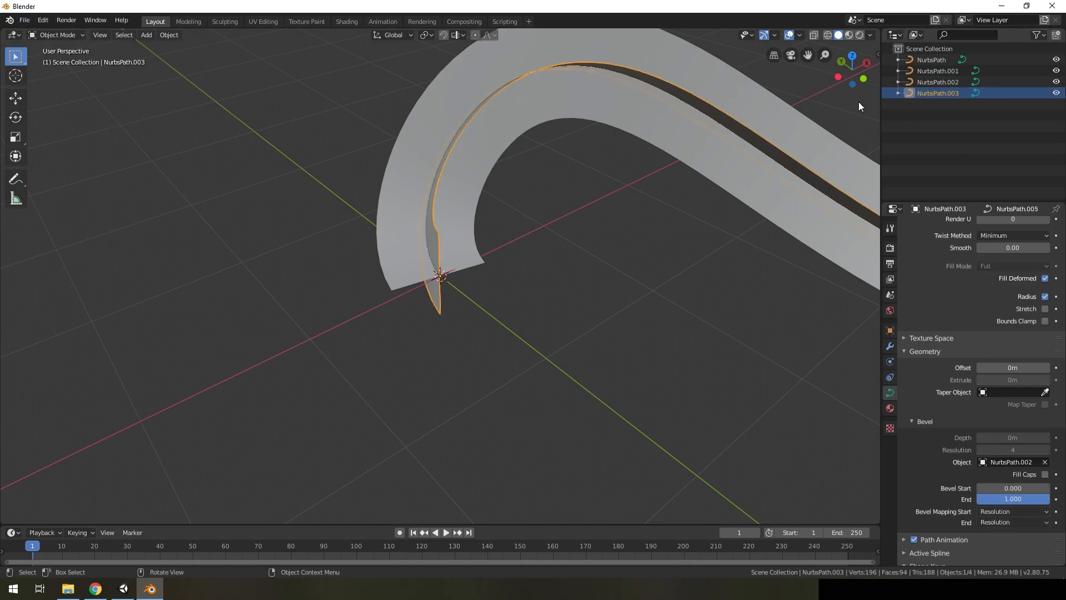
pyautogui.click(169, 35)
pyautogui.moveTo(199, 328)
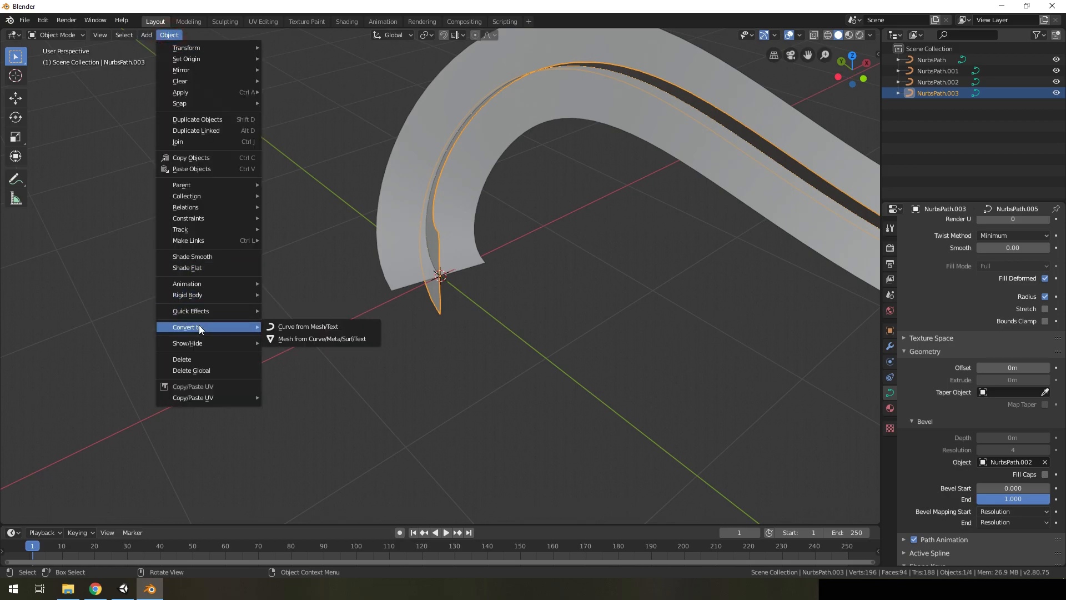
pyautogui.click(292, 338)
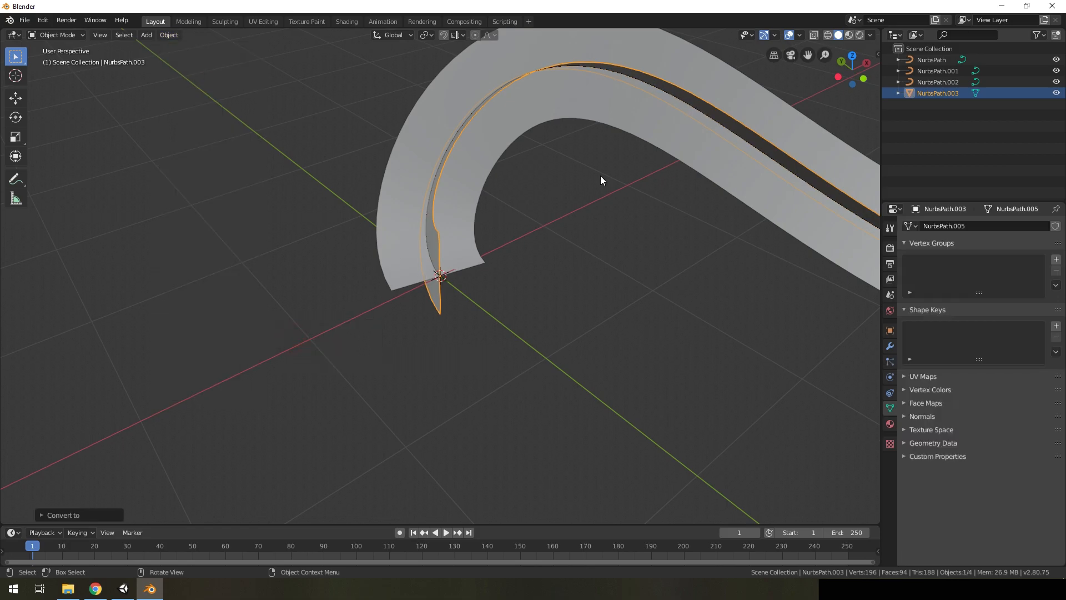
pyautogui.click(928, 59)
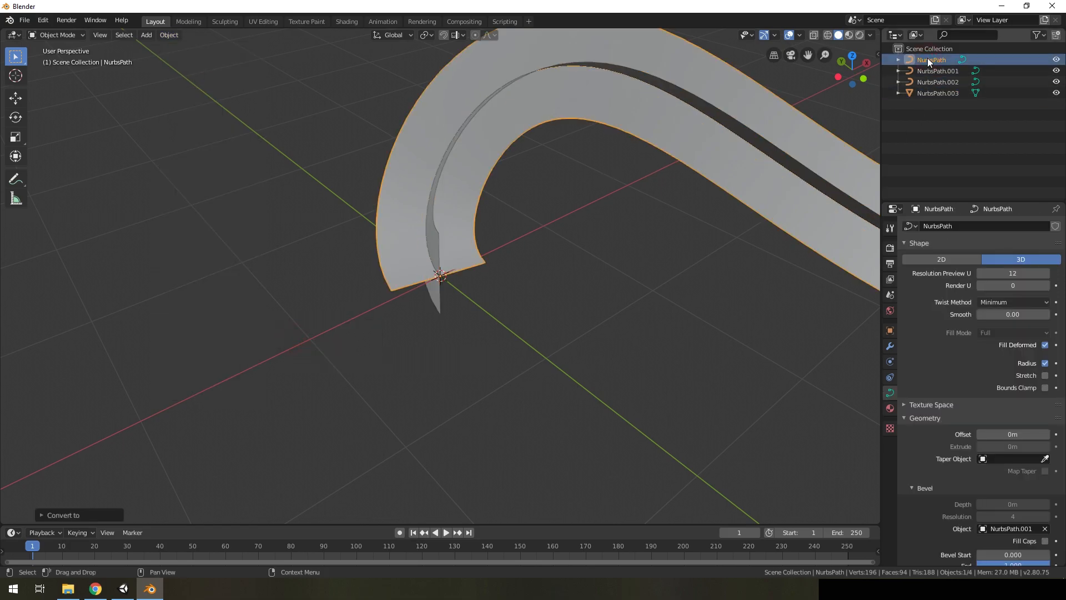
pyautogui.click(163, 35)
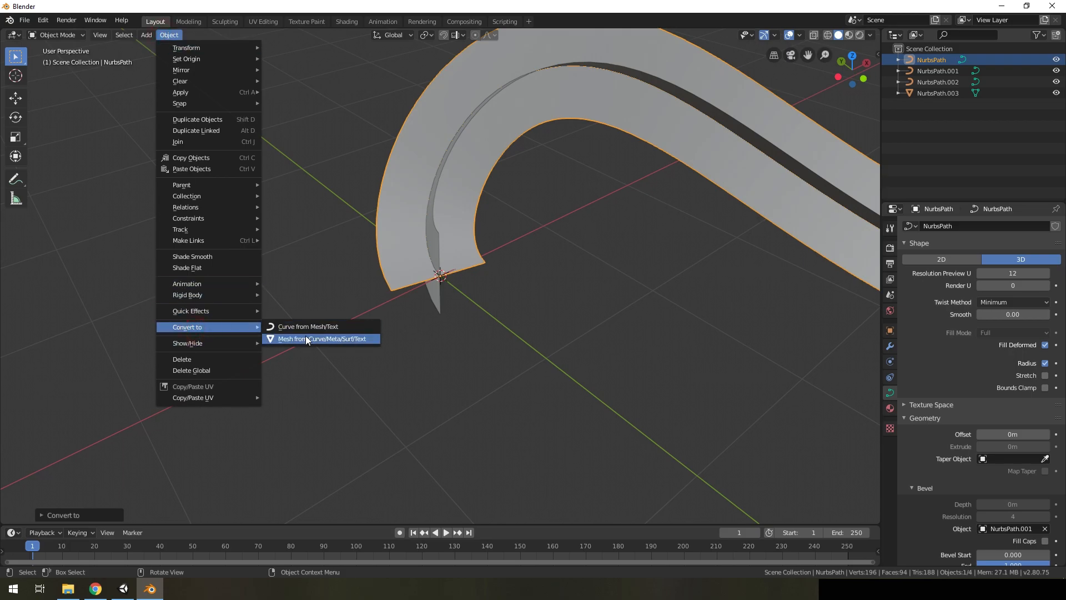
pyautogui.click(306, 339)
# Delete the leftover profile curves NurbsPath.002 and NurbsPath.001, and select the NurbsPath ribbon mesh
pyautogui.click(924, 83)
pyautogui.moveTo(460, 279); pyautogui.dragTo(490, 262, button='middle')
pyautogui.press('Tab')
pyautogui.press('Tab')
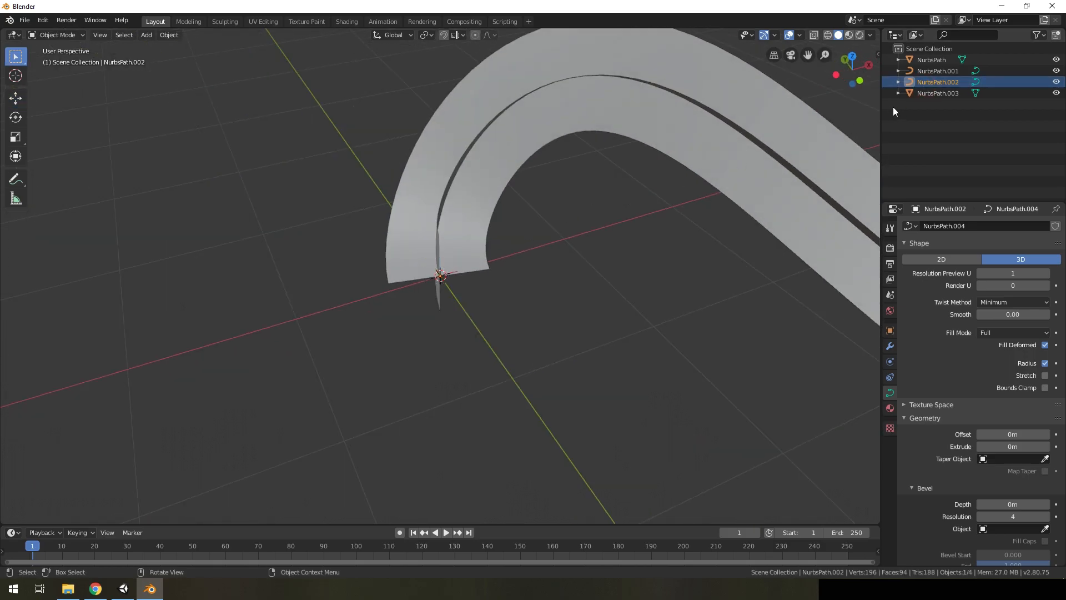
pyautogui.press('Delete')
pyautogui.click(946, 73)
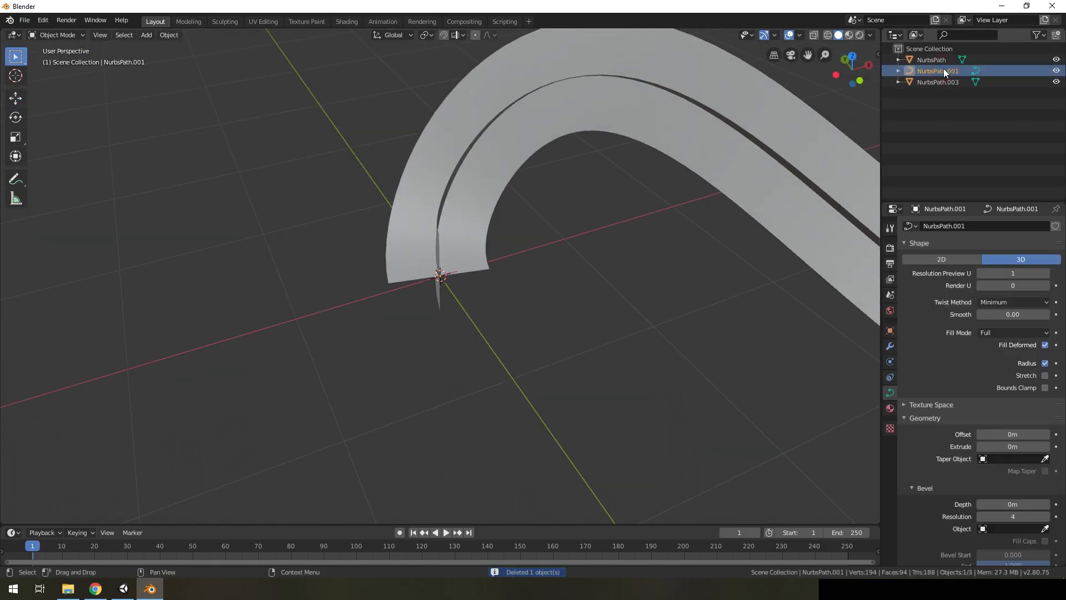
pyautogui.press('Delete')
pyautogui.moveTo(682, 182); pyautogui.dragTo(475, 234, button='middle')
pyautogui.click(930, 60)
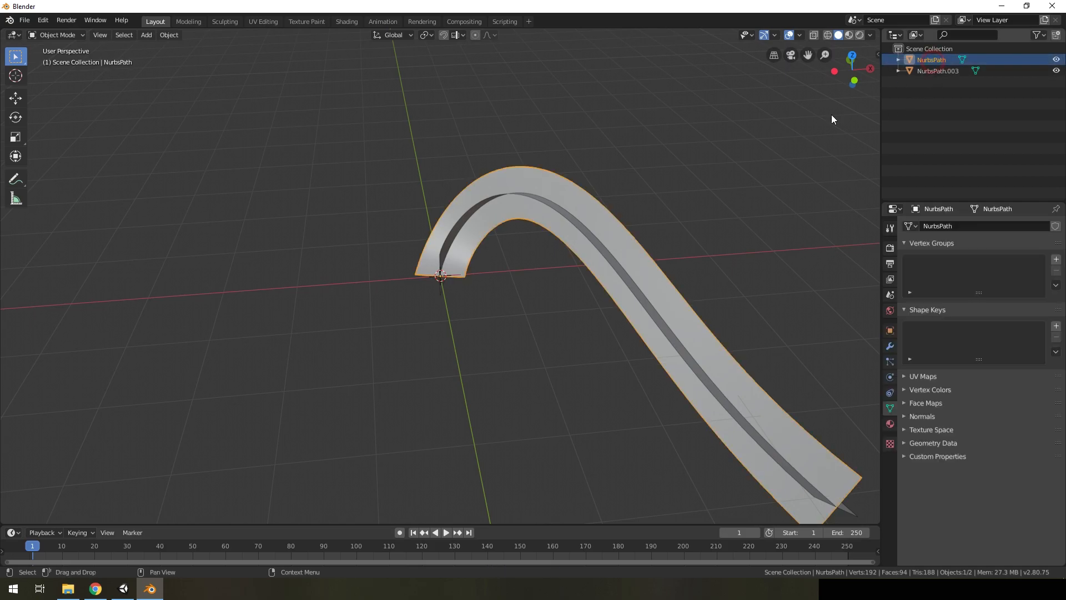
# Open the NurbsPath ribbon mesh for UV editing and unwrap all its faces with the standard Unwrap
pyautogui.click(259, 21)
pyautogui.scroll(4, 706, 372)
pyautogui.moveTo(706, 371)
pyautogui.mouseDown(button='middle')
pyautogui.moveTo(756, 373)
pyautogui.moveTo(718, 364)
pyautogui.mouseUp(button='middle')
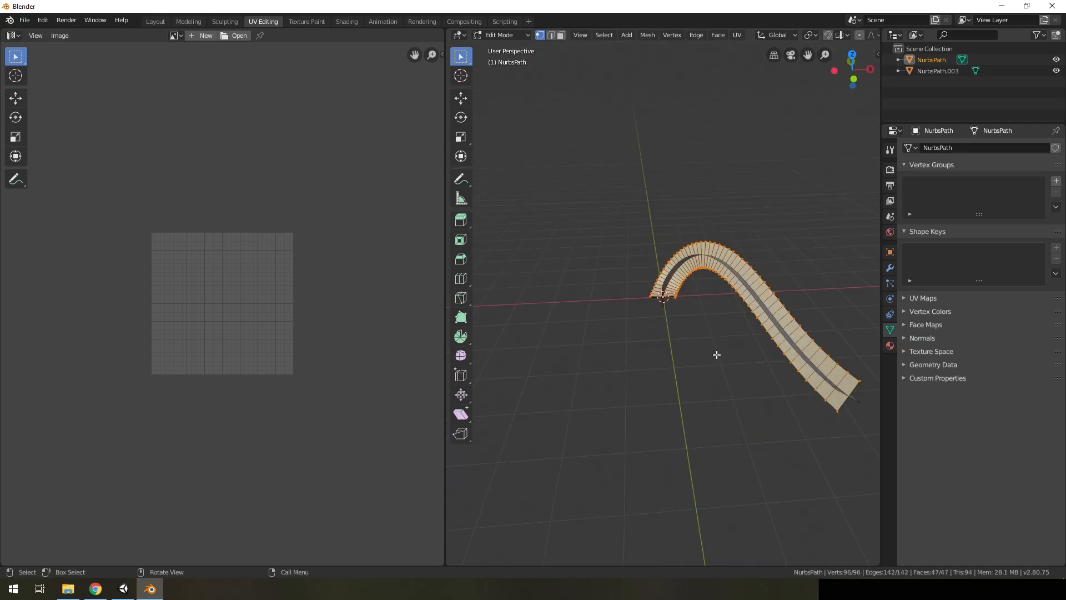
pyautogui.press('u')
pyautogui.press('u')
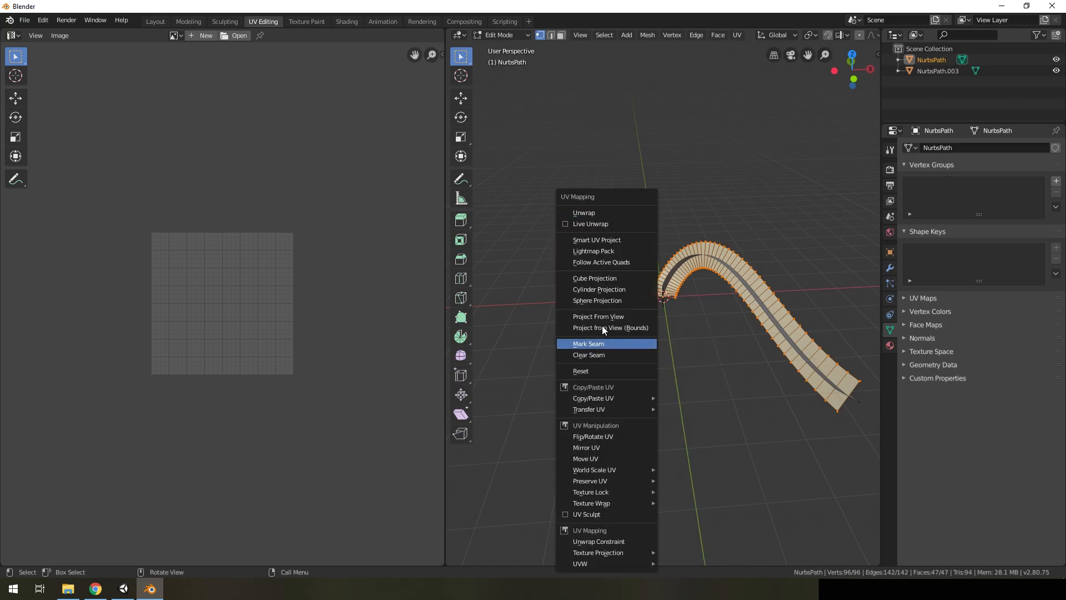
pyautogui.click(594, 213)
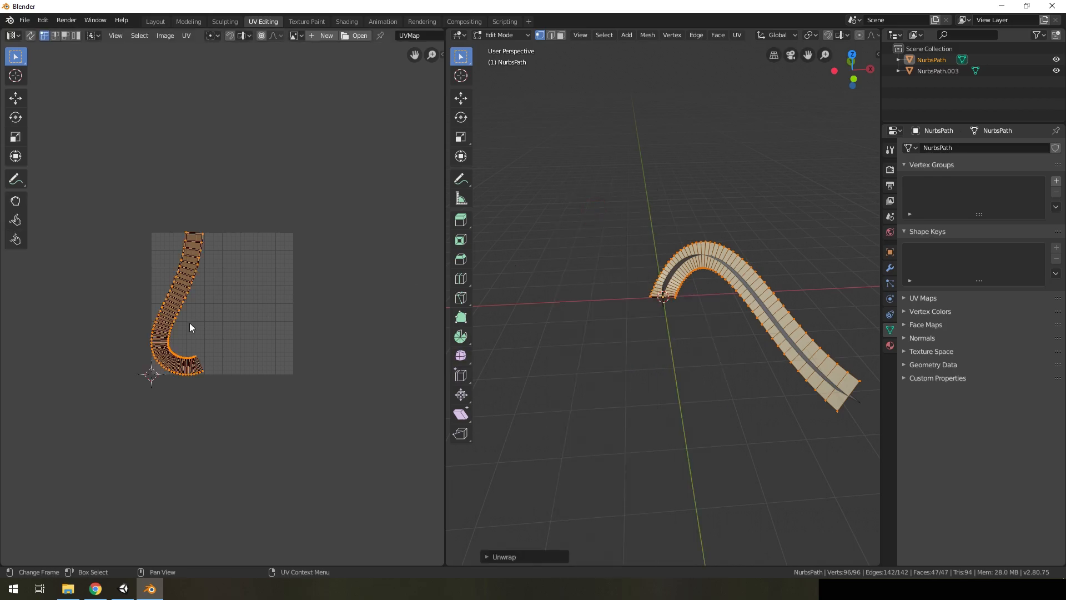
# Search the add-on preferences for "uv" to check that UV Squares is installed and enabled
pyautogui.click(43, 21)
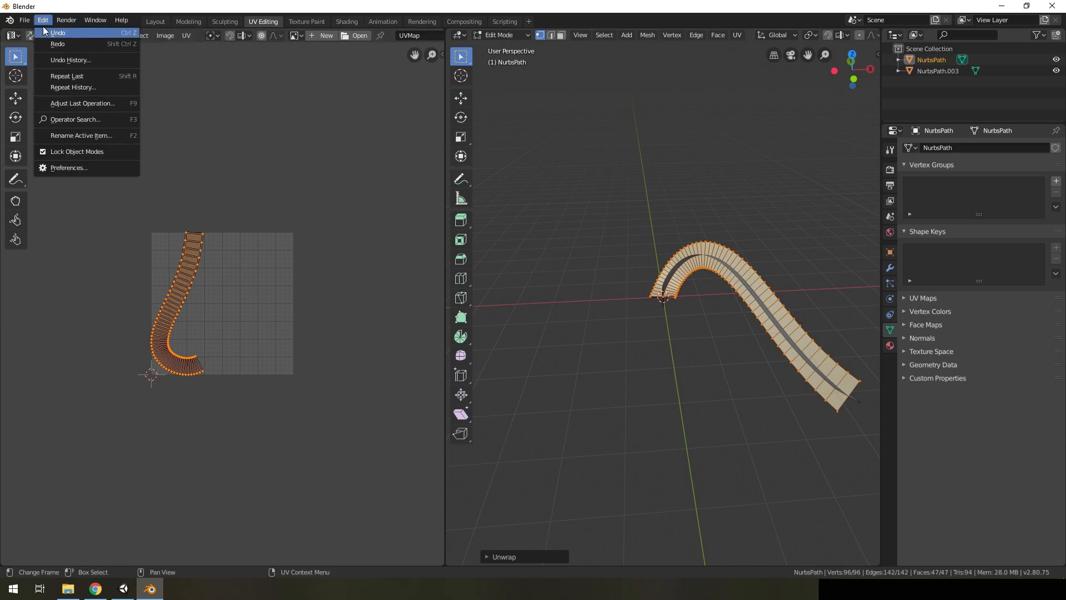
pyautogui.click(53, 166)
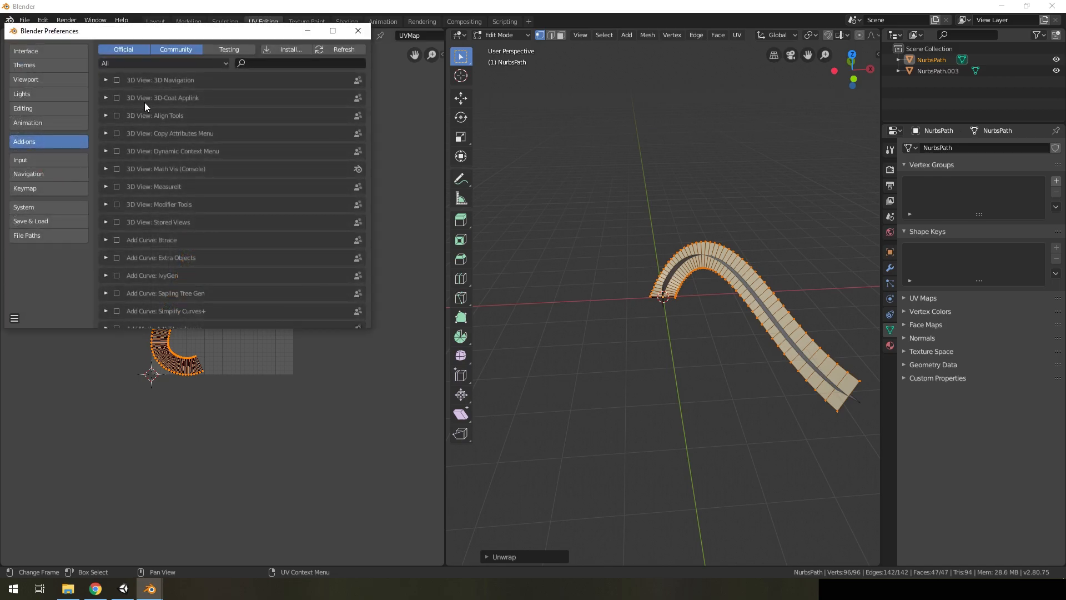
pyautogui.click(239, 63)
pyautogui.write('uv')
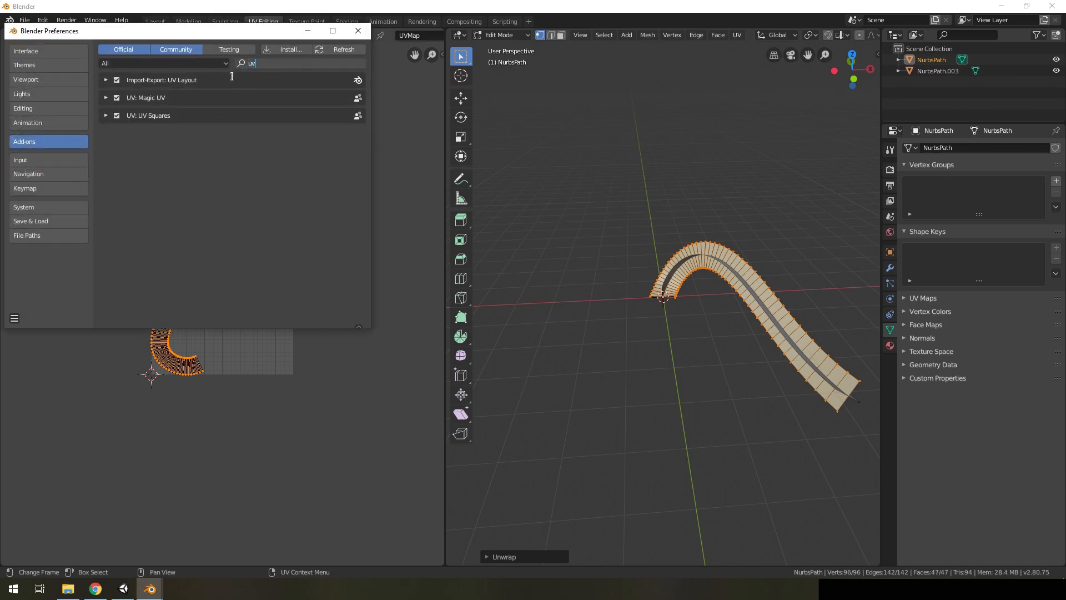
pyautogui.click(357, 33)
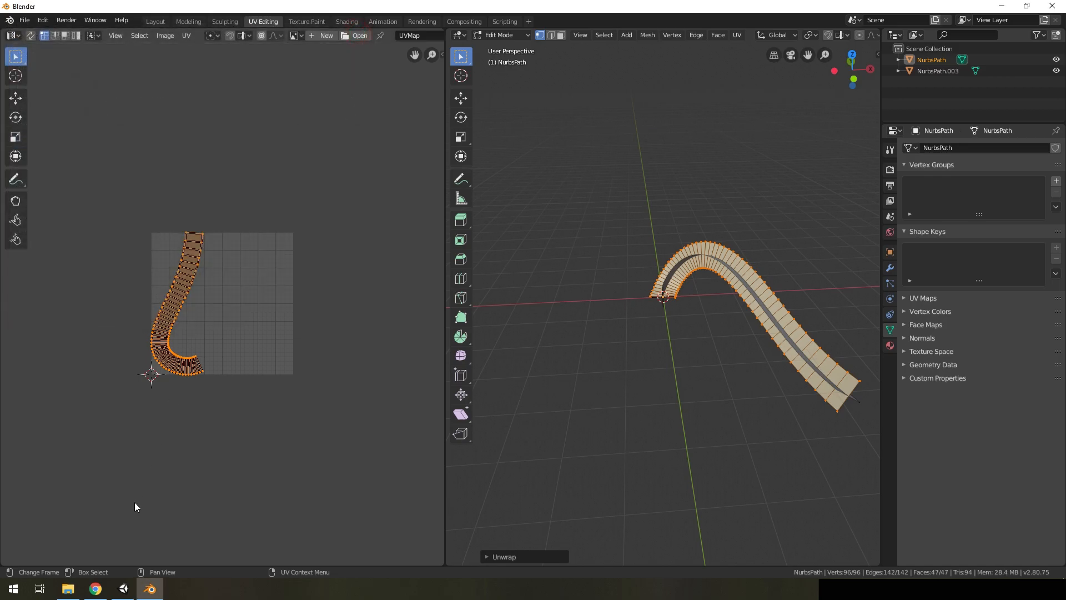
# Review the UvSquares GitHub page in the browser for its installation notes and grid shortcut, and return to Blender
pyautogui.click(95, 588)
pyautogui.scroll(-7, 383, 350)
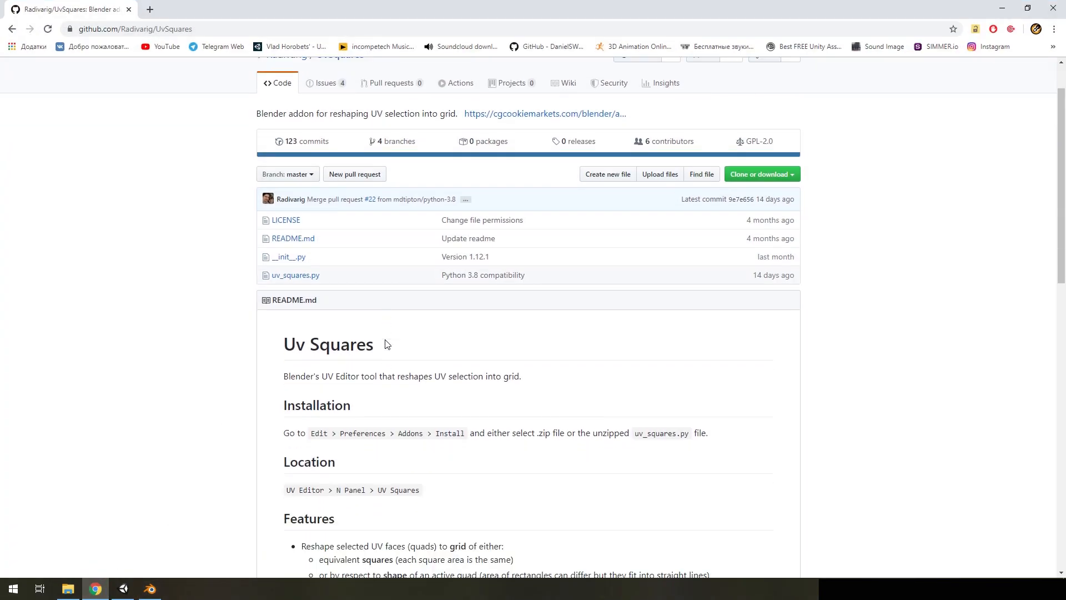
pyautogui.scroll(7, 380, 351)
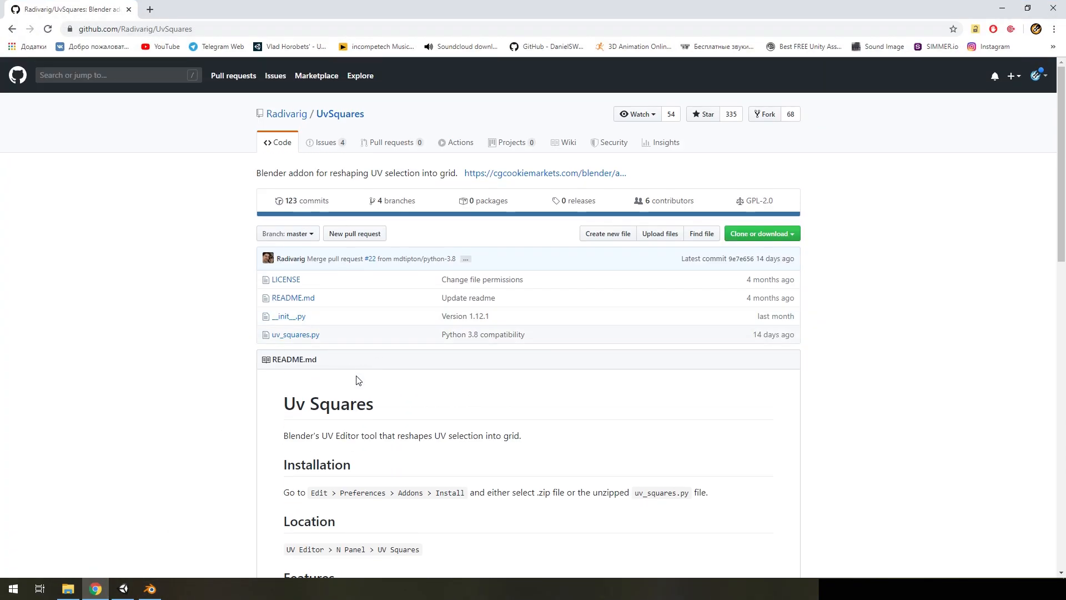
pyautogui.scroll(-10, 361, 378)
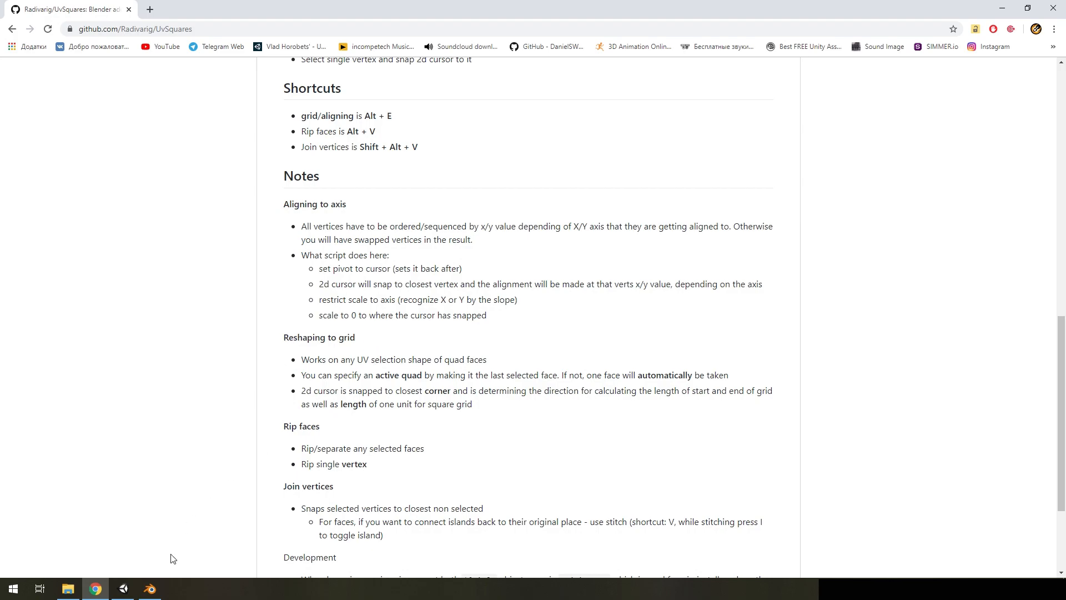
pyautogui.click(150, 589)
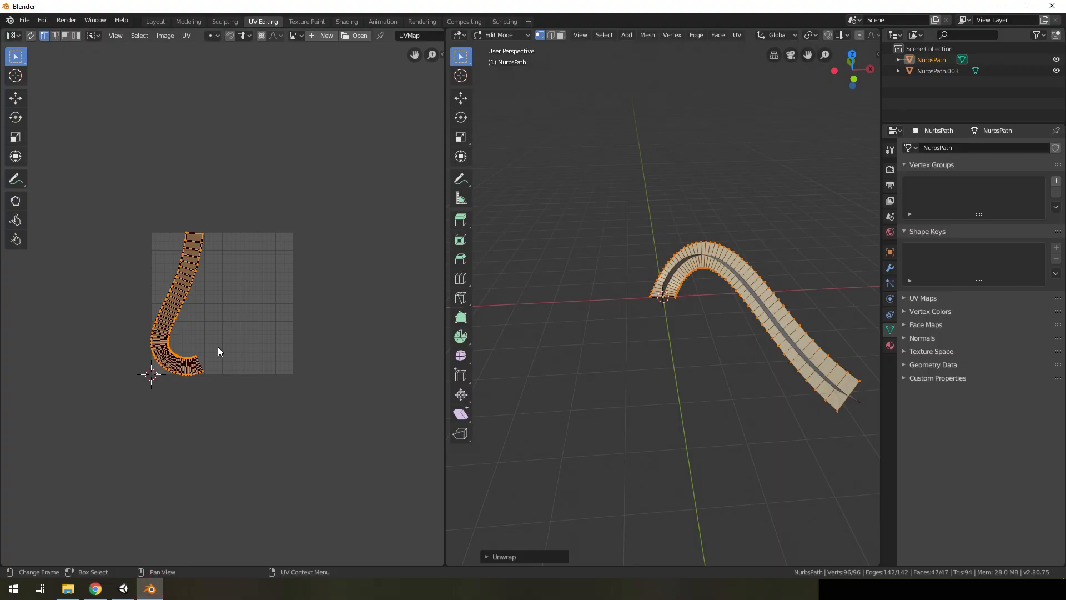
# Reshape the ribbon's UVs into a straight grid with UV Squares and move the strip inside the UV square
pyautogui.scroll(3, 177, 354)
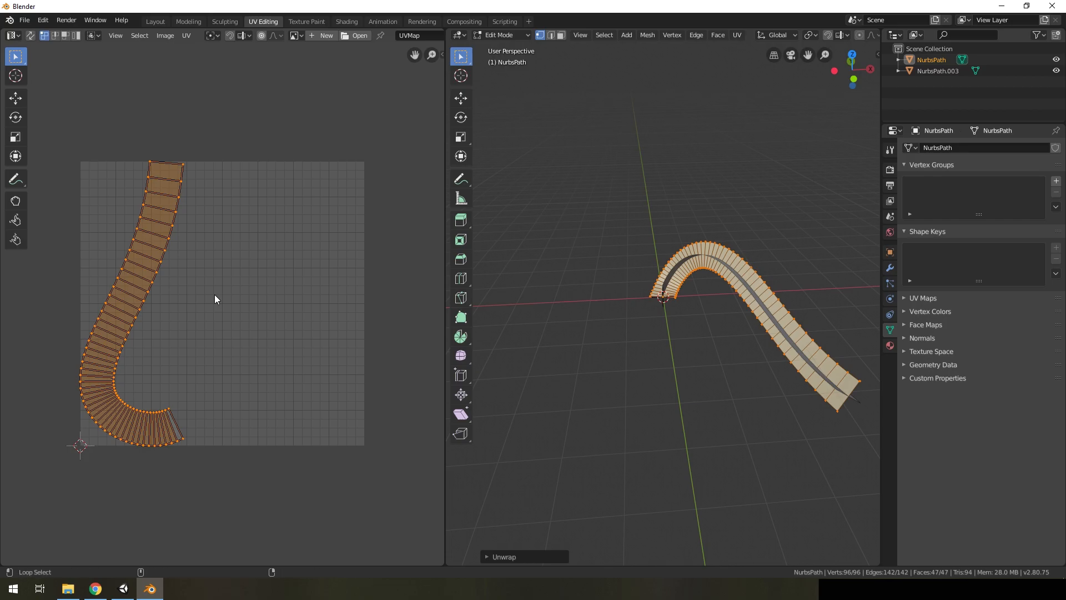
pyautogui.hotkey('alt', 'e')
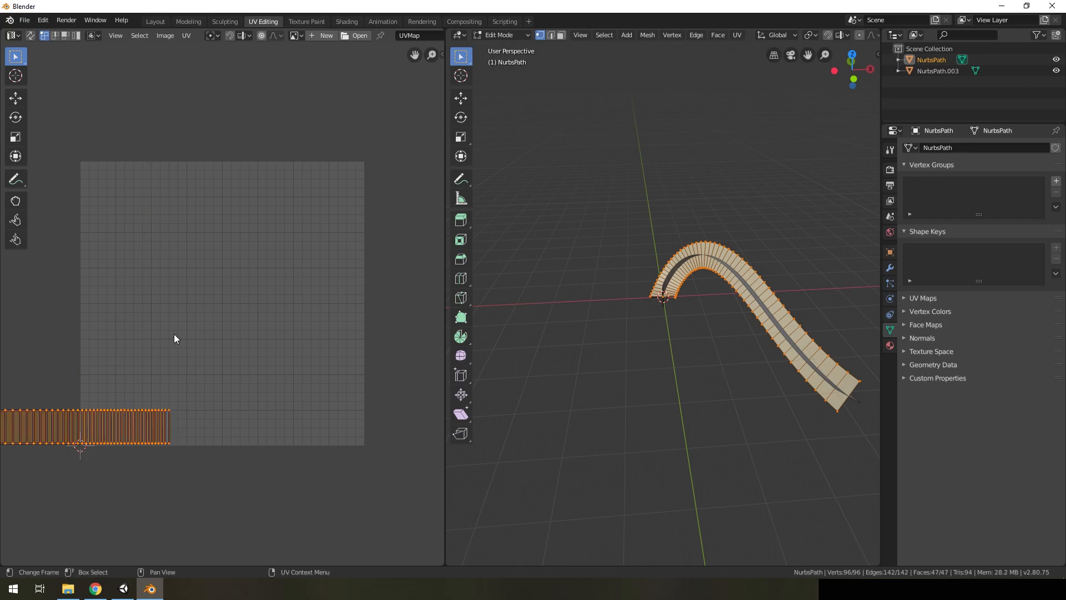
pyautogui.scroll(-2, 175, 362)
pyautogui.moveTo(183, 364); pyautogui.dragTo(261, 355, button='middle')
pyautogui.scroll(2, 259, 387)
pyautogui.moveTo(250, 393); pyautogui.dragTo(230, 385, button='middle')
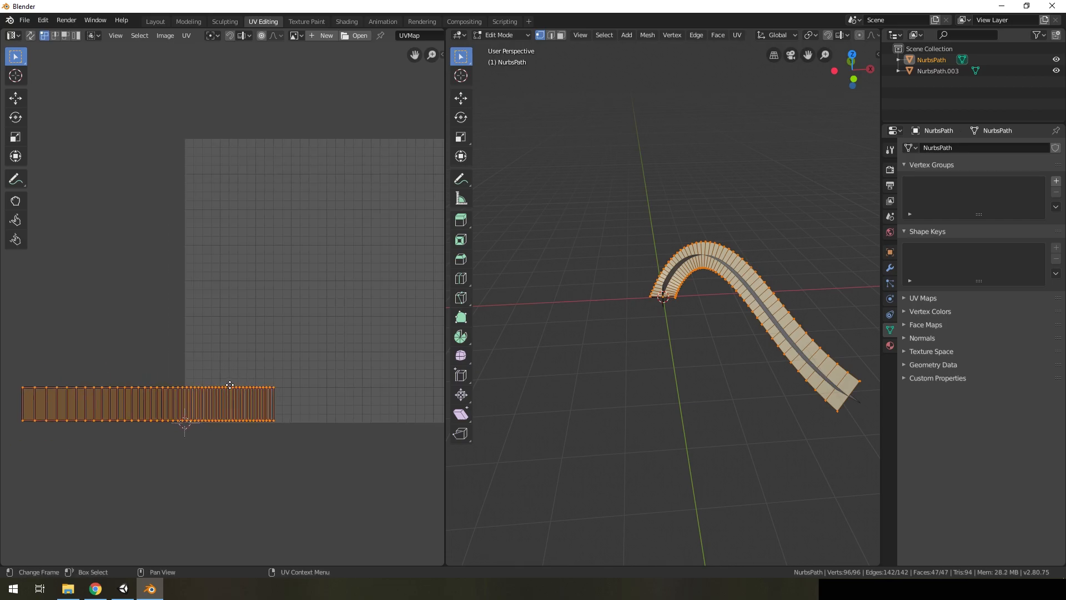
pyautogui.press('g')
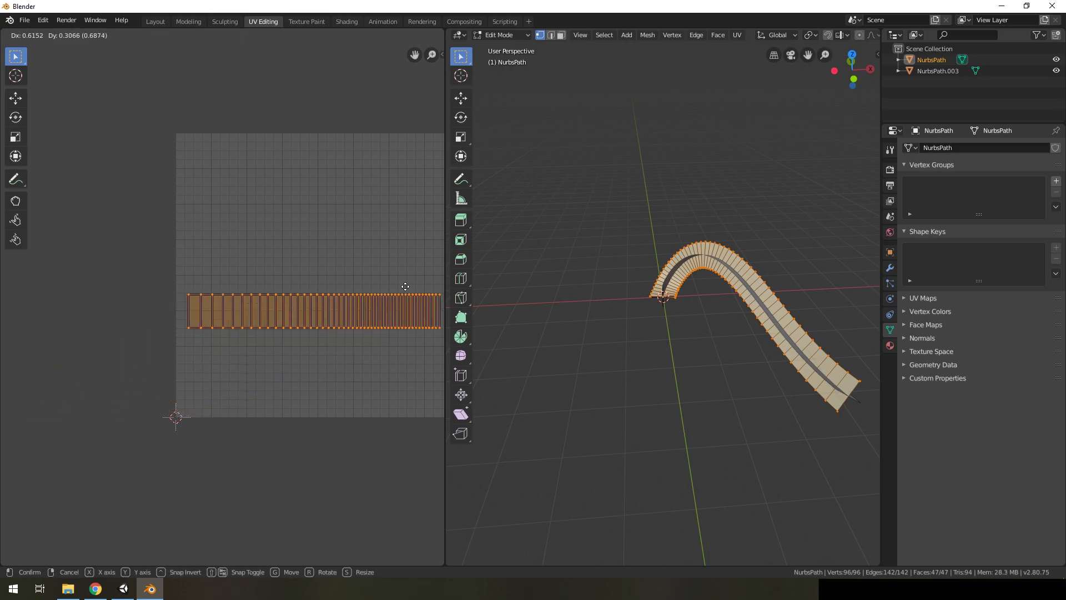
pyautogui.click(405, 291)
pyautogui.scroll(-2, 345, 368)
pyautogui.scroll(2, 345, 368)
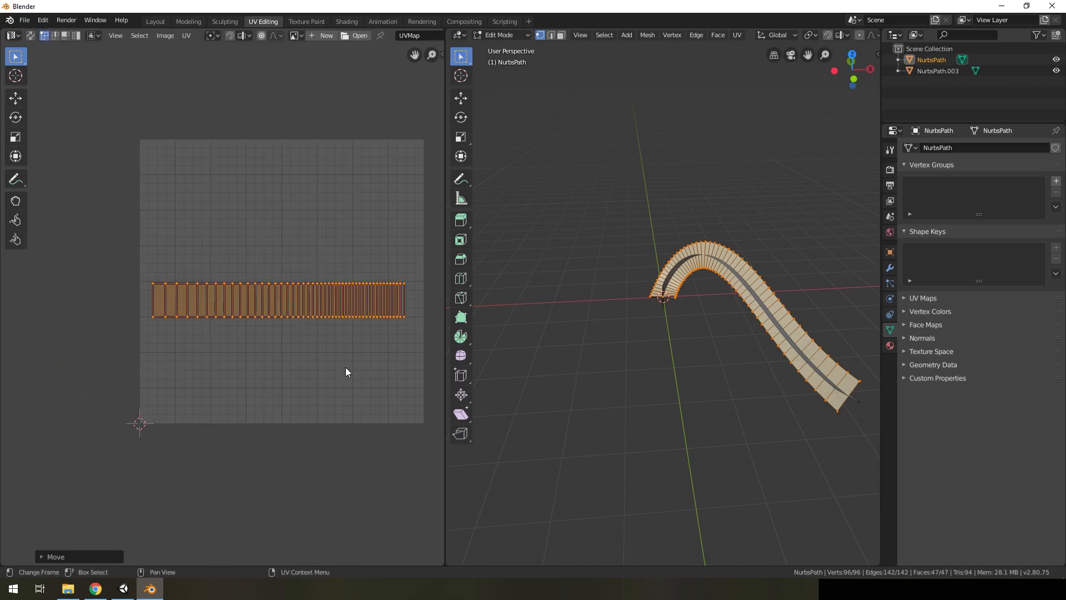
# Scale the UV strip along Y to almost the full height of the UV square and shift it into place
pyautogui.press('s')
pyautogui.press('x')
pyautogui.press('y')
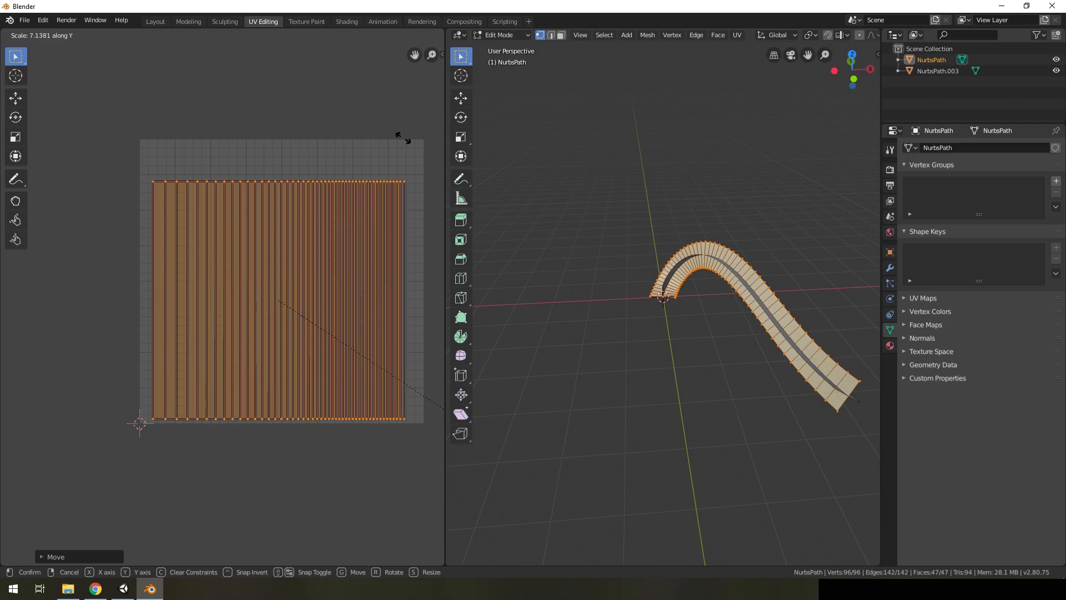
pyautogui.click(43, 206)
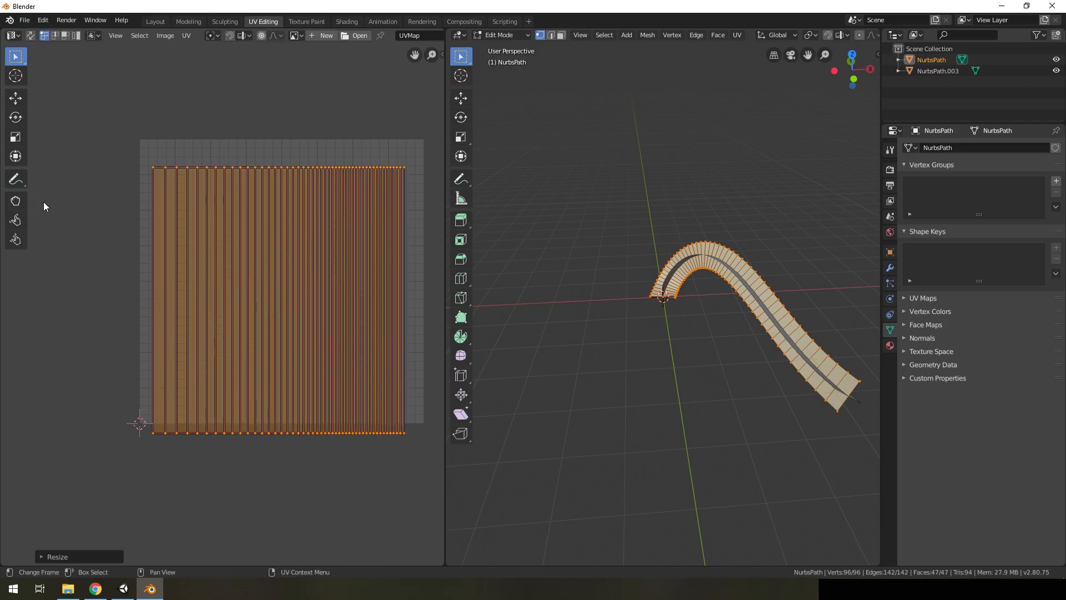
pyautogui.press('g')
pyautogui.click(57, 182)
# Scale the UV strip along X and Y and reposition it until it fills the whole UV square
pyautogui.press('s')
pyautogui.press('x')
pyautogui.click(144, 239)
pyautogui.press('g')
pyautogui.click(184, 263)
pyautogui.press('s')
pyautogui.press('y')
pyautogui.click(184, 245)
pyautogui.press('g')
pyautogui.click(186, 239)
pyautogui.scroll(-3, 389, 253)
pyautogui.scroll(3, 273, 271)
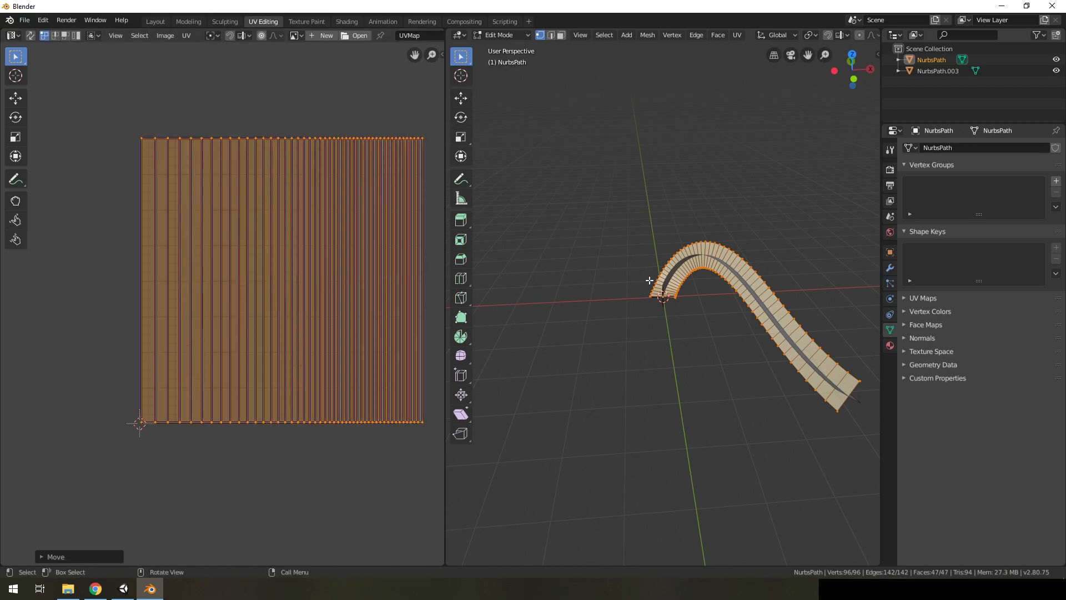
# Return to Object Mode, select both ribbon meshes with NurbsPath.003 active, and join them into one object
pyautogui.moveTo(628, 320); pyautogui.dragTo(770, 298, button='middle')
pyautogui.press('Tab')
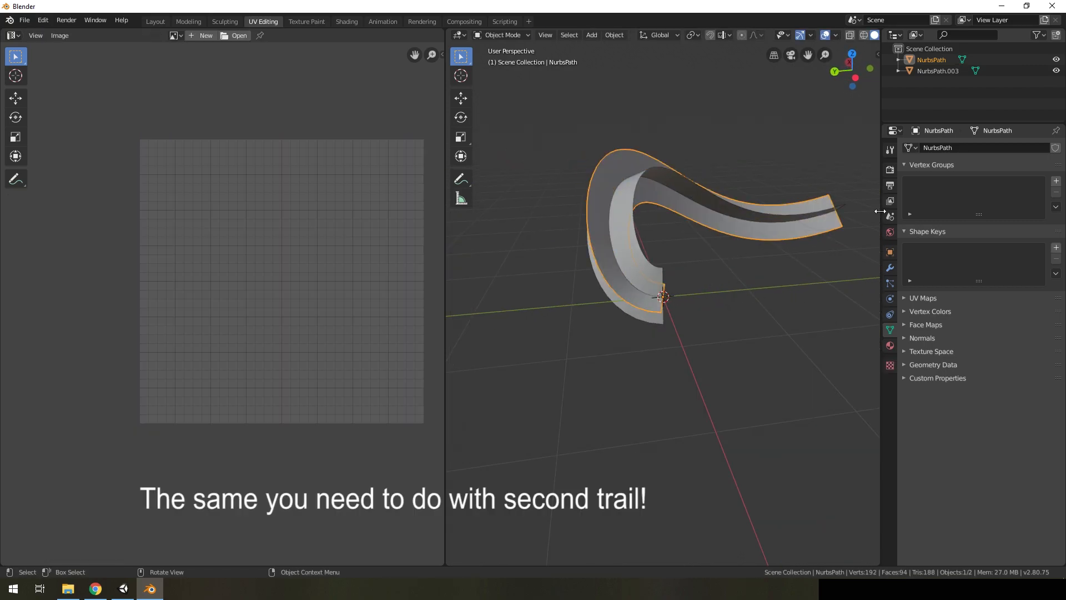
pyautogui.moveTo(762, 233); pyautogui.dragTo(763, 259, button='middle')
pyautogui.press('Tab')
pyautogui.press('Tab')
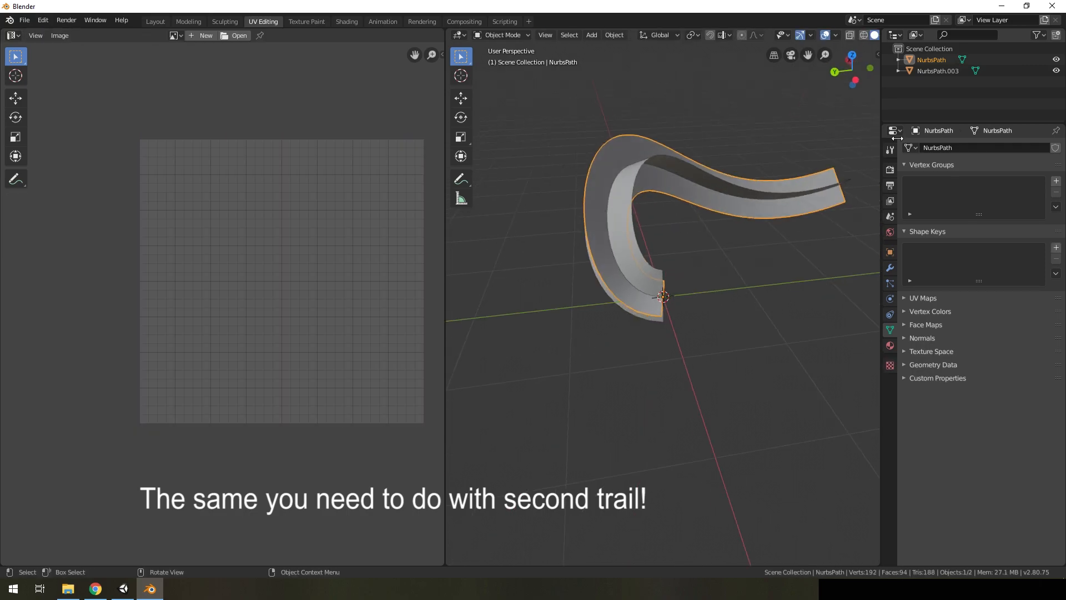
pyautogui.keyDown('ctrl'); pyautogui.click(937, 71); pyautogui.keyUp('ctrl')
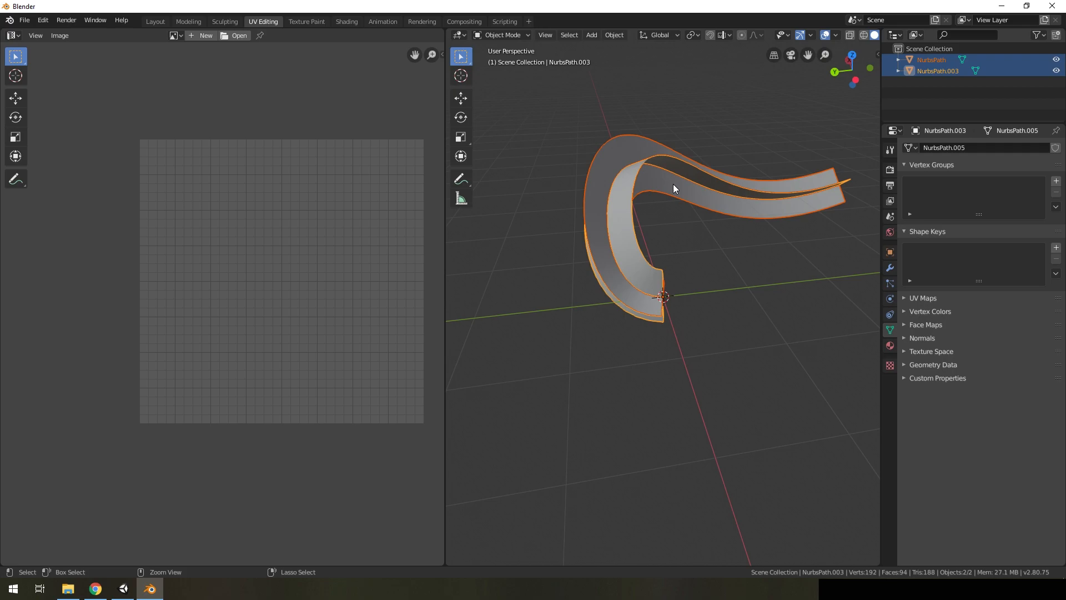
pyautogui.hotkey('ctrl', 'j')
pyautogui.moveTo(701, 202); pyautogui.dragTo(727, 209, button='middle')
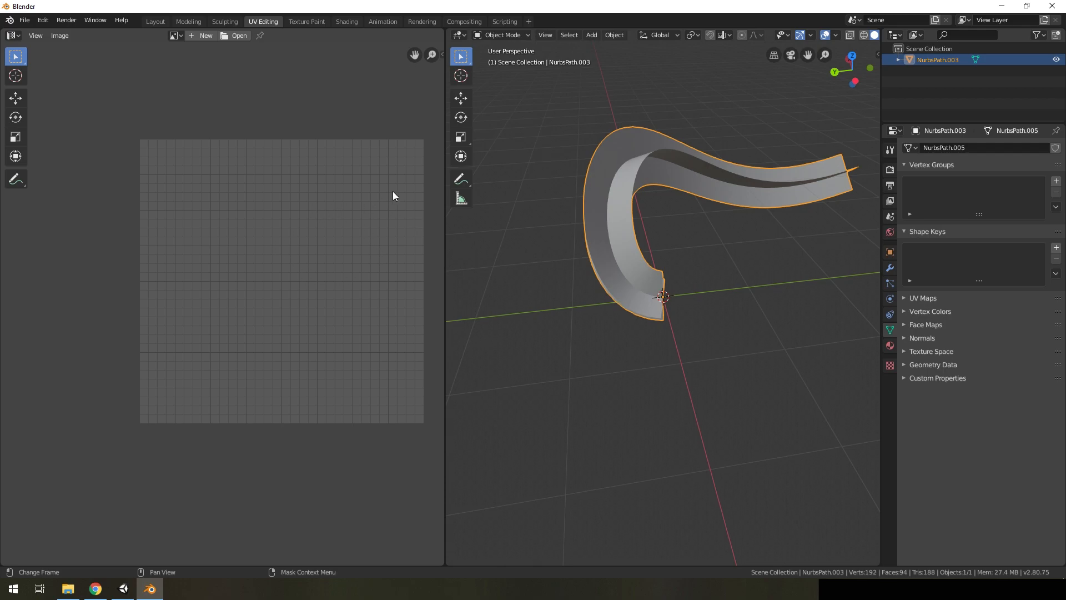
# Enter Edit Mode on the joined ribbon in the Modeling workspace and select the four end vertices around the origin
pyautogui.moveTo(673, 250); pyautogui.dragTo(708, 382, button='middle')
pyautogui.scroll(3, 708, 382)
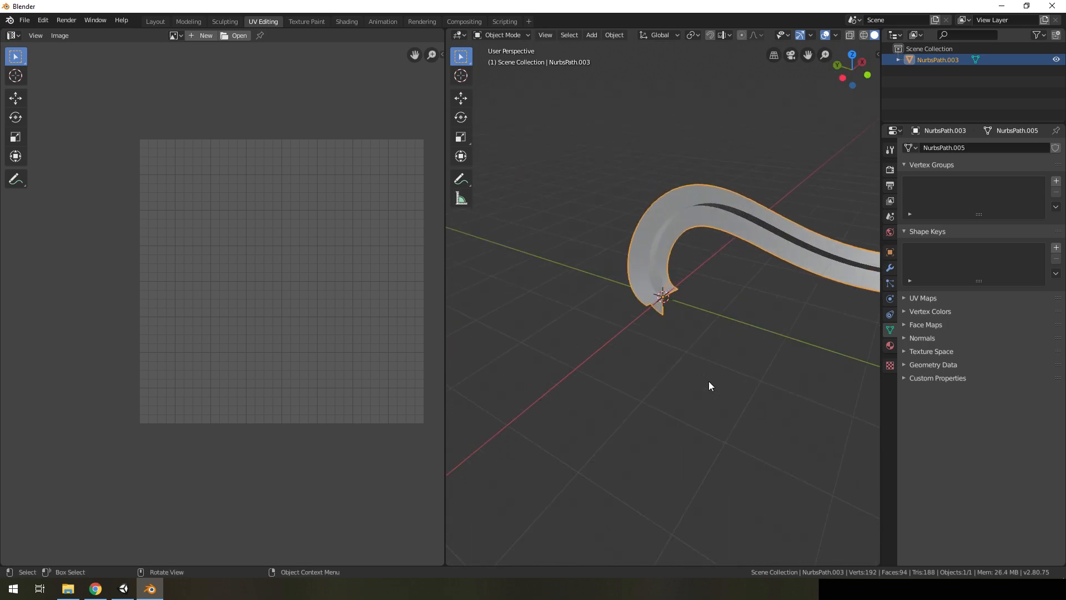
pyautogui.scroll(2, 708, 380)
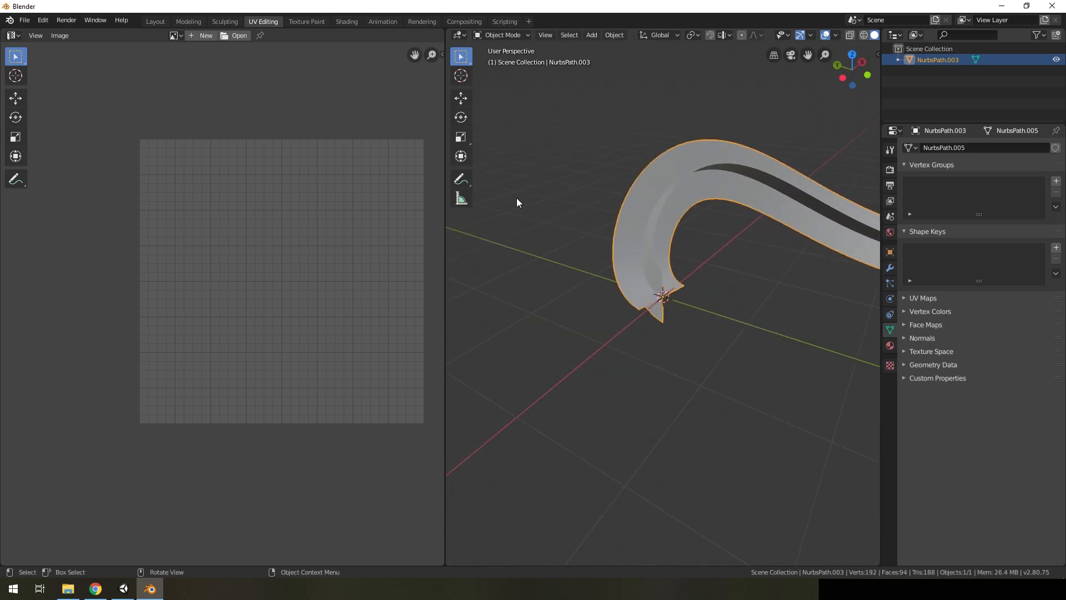
pyautogui.click(188, 21)
pyautogui.moveTo(364, 267); pyautogui.dragTo(555, 295, button='middle')
pyautogui.press('Tab')
pyautogui.scroll(5, 466, 283)
pyautogui.scroll(1, 469, 294)
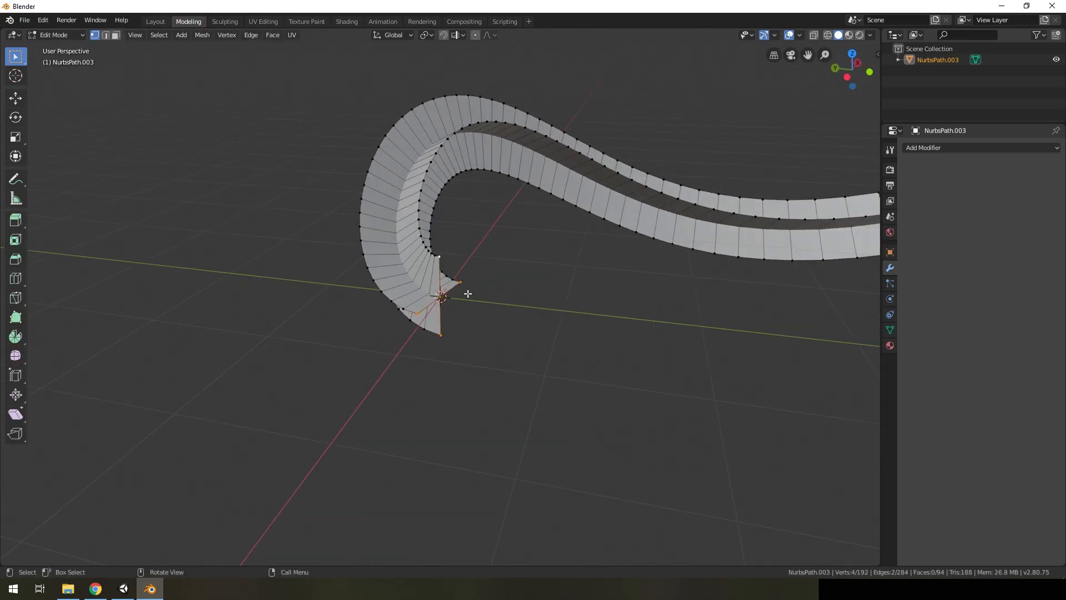
pyautogui.scroll(2, 469, 293)
pyautogui.press('a')
pyautogui.hotkey('alt', 'a')
pyautogui.click(393, 332)
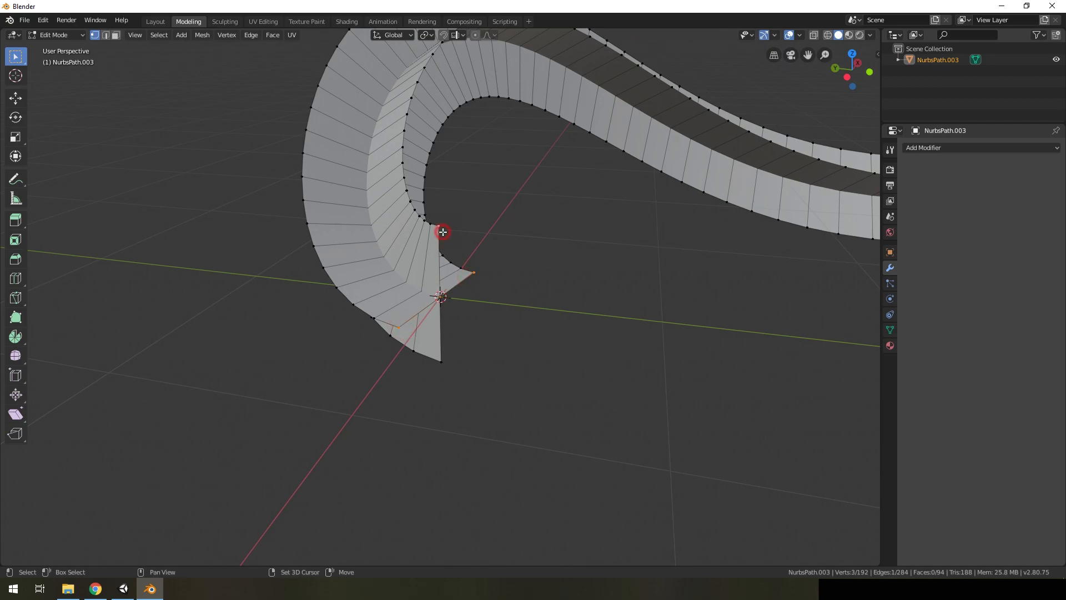
pyautogui.keyDown('shift'); pyautogui.click(442, 363); pyautogui.keyUp('shift')
pyautogui.moveTo(514, 297); pyautogui.dragTo(509, 153, button='middle')
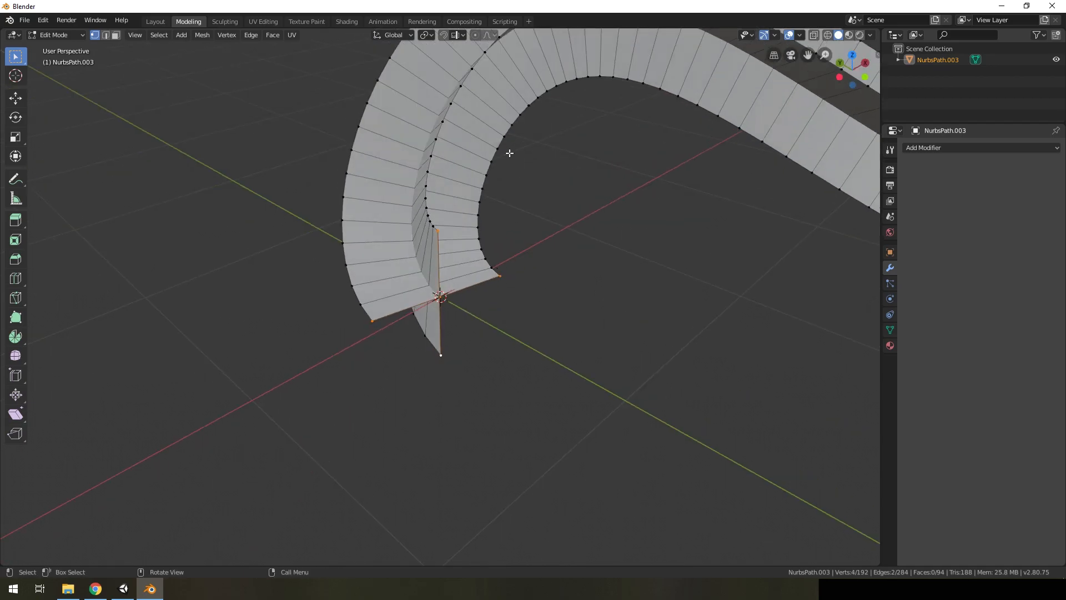
# Enable proportional editing with Sharp falloff and scale the selected end vertices to about 0.32 to taper that end
pyautogui.click(476, 36)
pyautogui.click(489, 35)
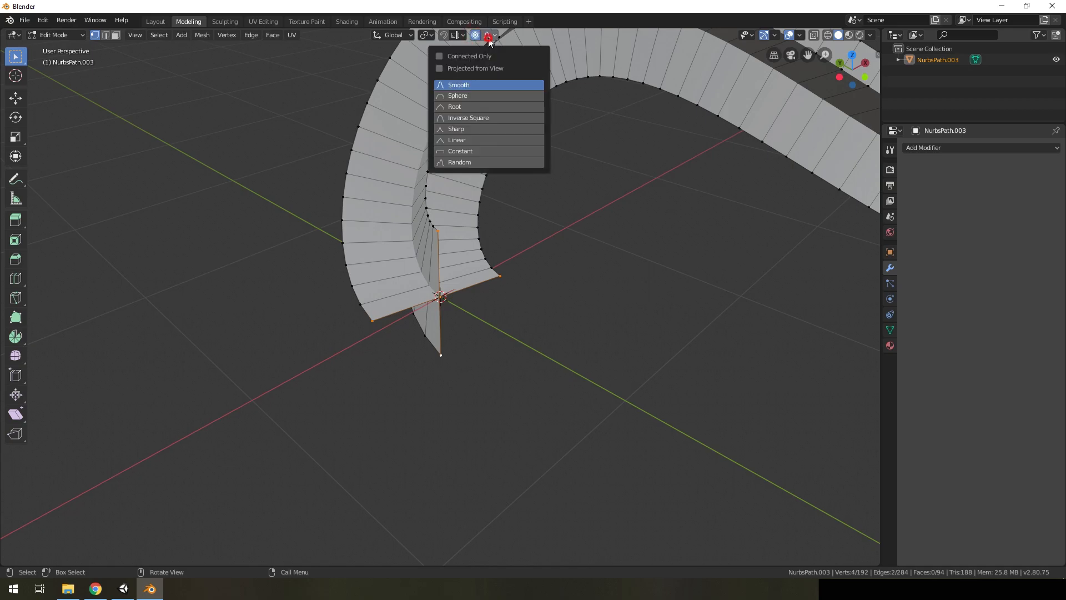
pyautogui.click(466, 130)
pyautogui.moveTo(524, 318); pyautogui.dragTo(542, 295, button='middle')
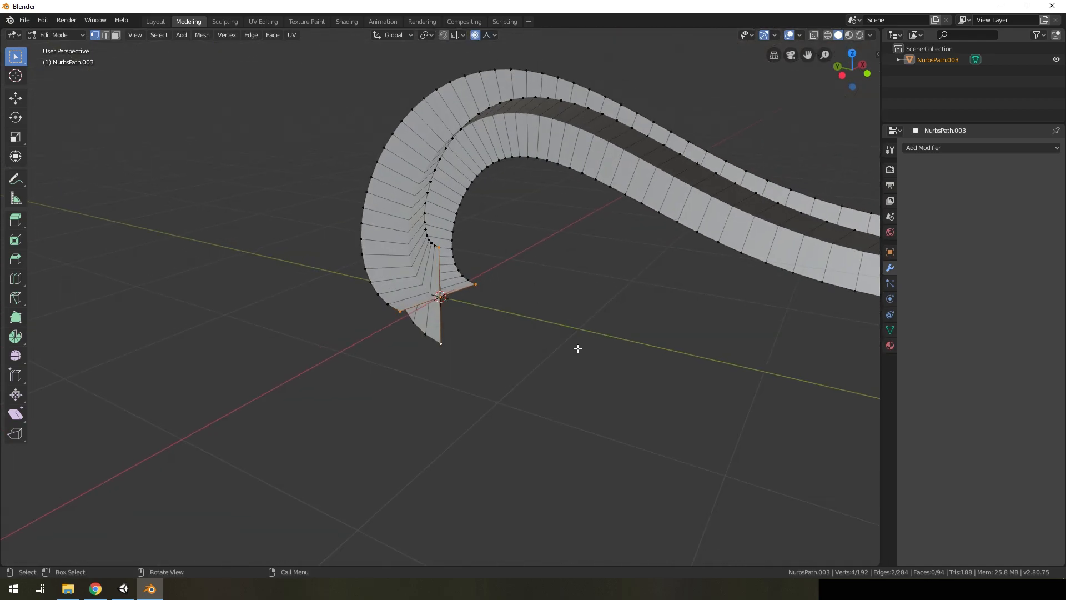
pyautogui.press('s')
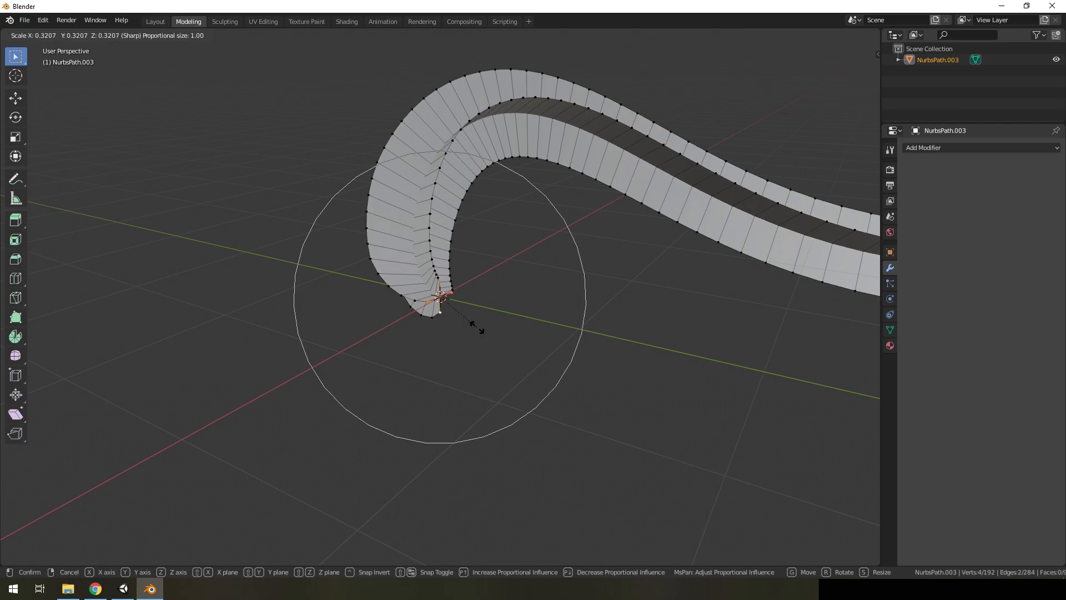
pyautogui.click(477, 325)
# Select the corner vertices at the ribbon's far end and scale them with the same proportional falloff
pyautogui.moveTo(477, 323); pyautogui.dragTo(608, 321, button='middle')
pyautogui.scroll(2, 479, 370)
pyautogui.click(441, 489)
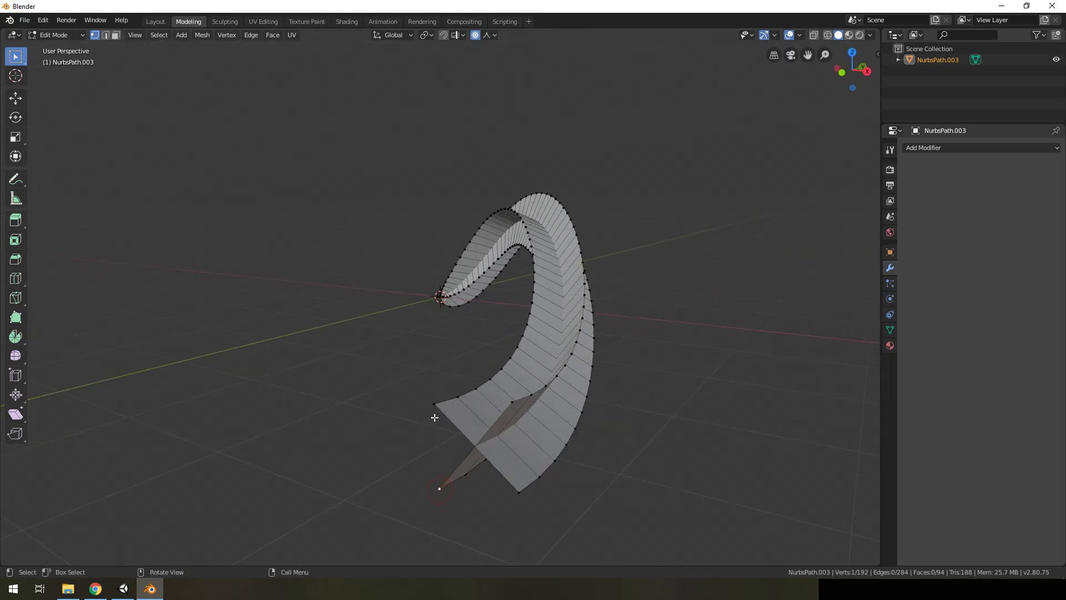
pyautogui.keyDown('shift'); pyautogui.click(430, 409); pyautogui.keyUp('shift')
pyautogui.press('s')
pyautogui.click(522, 454)
pyautogui.moveTo(519, 452); pyautogui.dragTo(612, 300, button='middle')
pyautogui.scroll(3, 517, 297)
pyautogui.scroll(2, 516, 298)
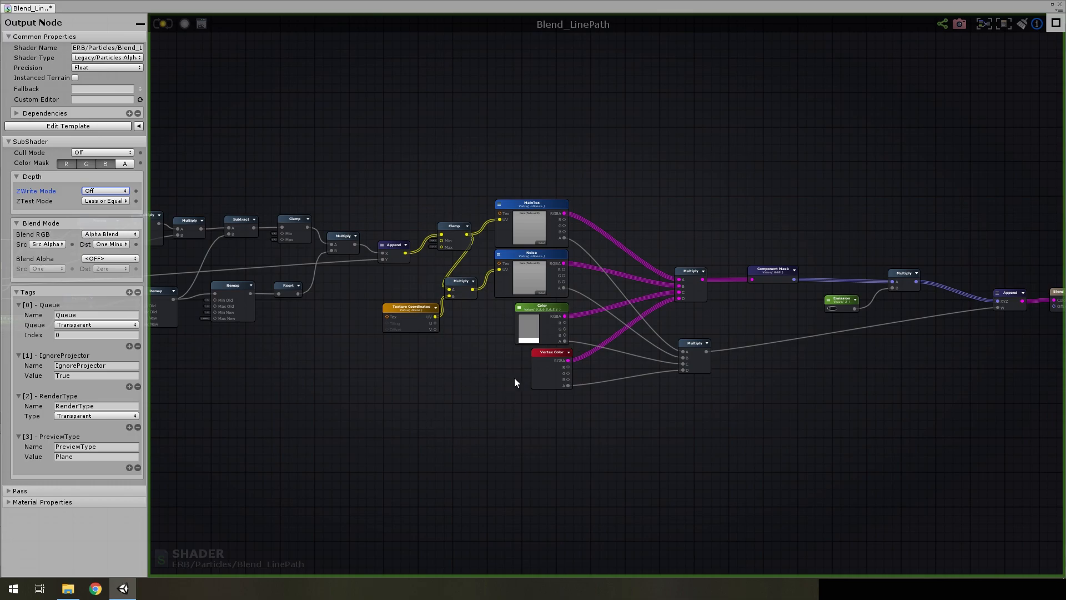
# Examine how the MainTex, Noise, Color and Vertex Color nodes are multiplied for the colour and alpha of the Blend_LinePath output
pyautogui.scroll(2, 507, 411)
pyautogui.moveTo(806, 352); pyautogui.dragTo(630, 350, button='middle')
pyautogui.scroll(2, 694, 352)
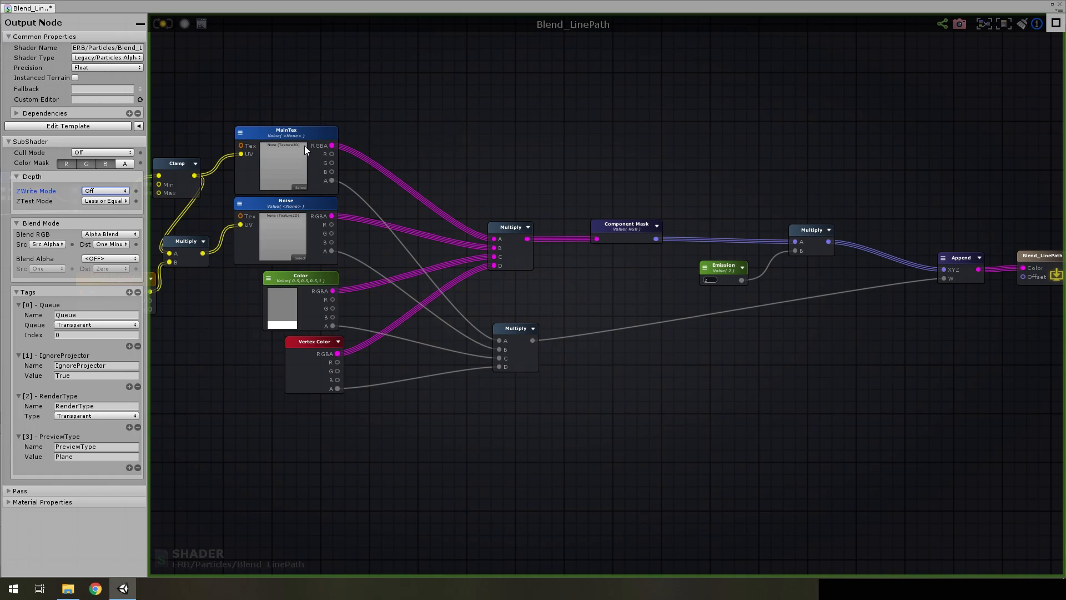
pyautogui.moveTo(326, 277); pyautogui.dragTo(507, 237, button='middle')
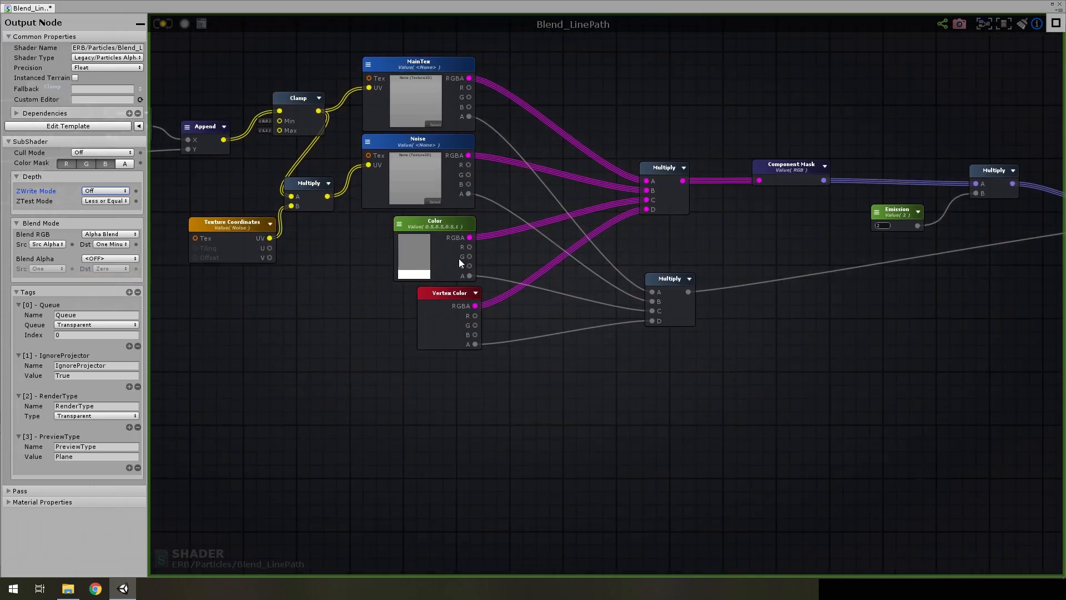
pyautogui.scroll(3, 458, 258)
pyautogui.scroll(-4, 447, 333)
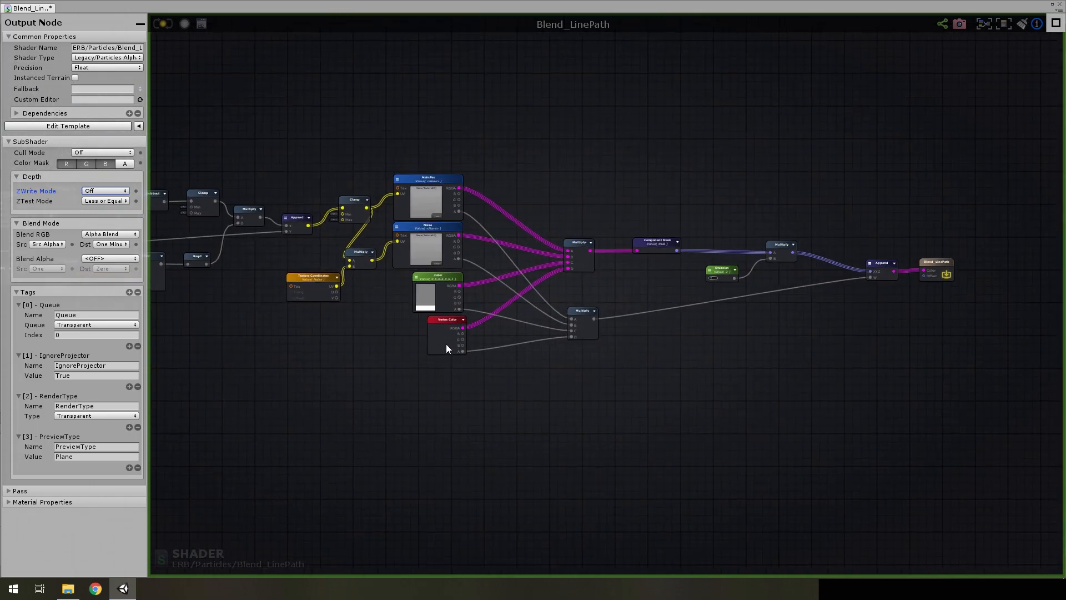
# Examine the Path and Lenght node chain through Remap, Subtract, Clamp and Append, and close the shader graph
pyautogui.scroll(3, 446, 342)
pyautogui.scroll(3, 459, 317)
pyautogui.moveTo(194, 341); pyautogui.dragTo(584, 382, button='middle')
pyautogui.scroll(-4, 555, 377)
pyautogui.moveTo(519, 342); pyautogui.dragTo(777, 343, button='middle')
pyautogui.scroll(3, 483, 286)
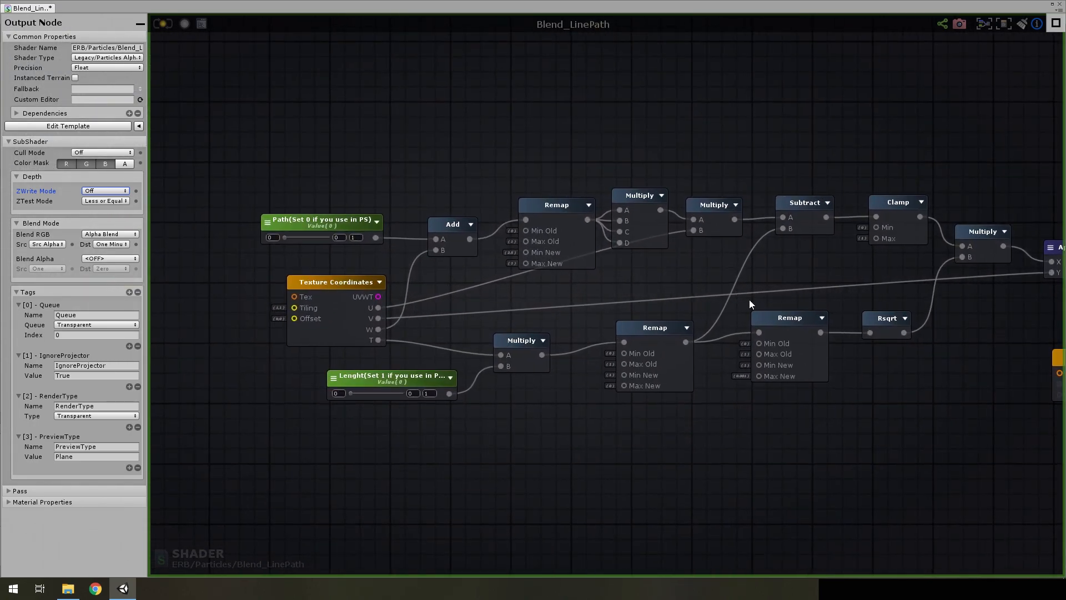
pyautogui.moveTo(749, 303); pyautogui.dragTo(670, 282, button='middle')
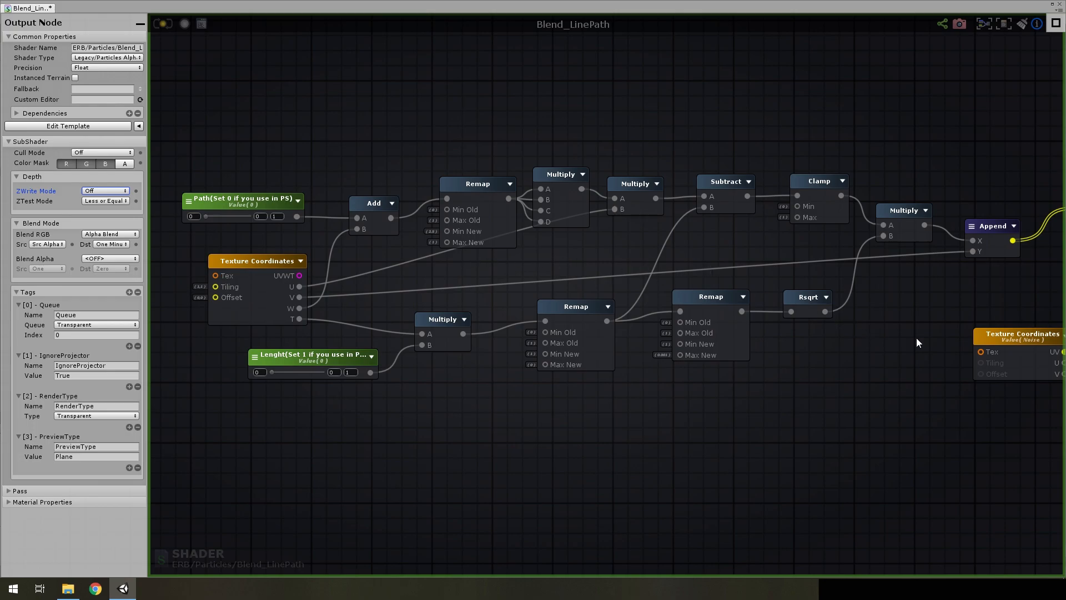
pyautogui.scroll(-3, 915, 338)
pyautogui.moveTo(933, 330); pyautogui.dragTo(780, 334, button='middle')
pyautogui.scroll(2, 883, 302)
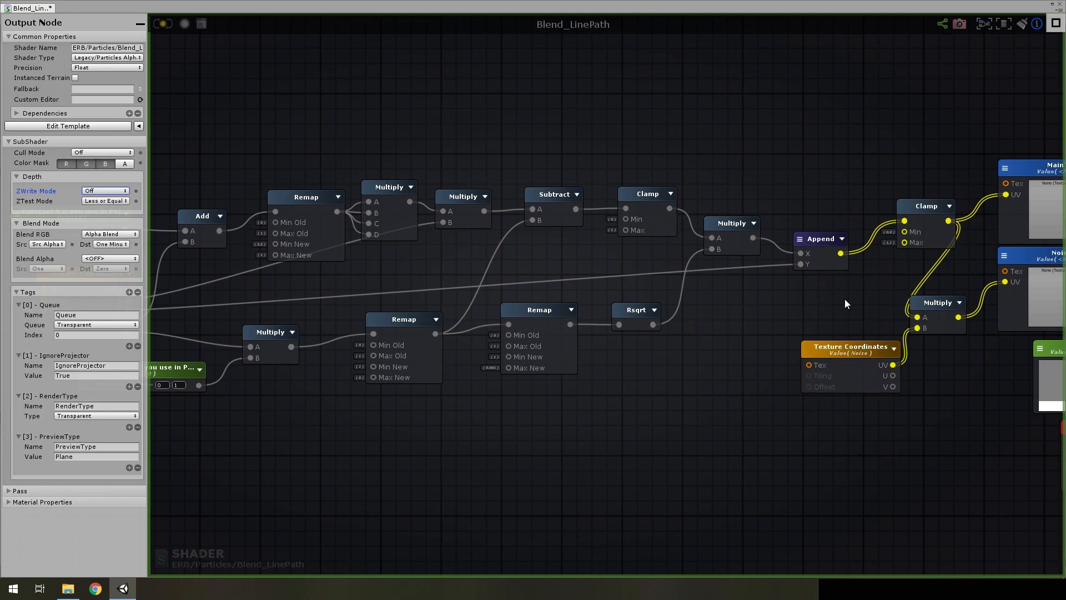
pyautogui.scroll(1, 902, 278)
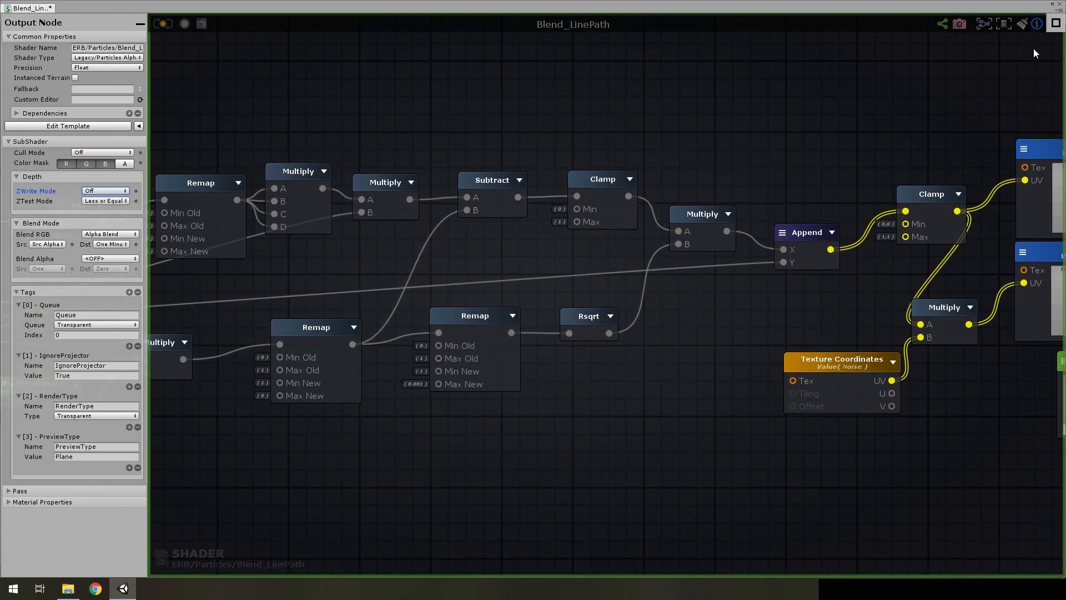
pyautogui.click(1058, 8)
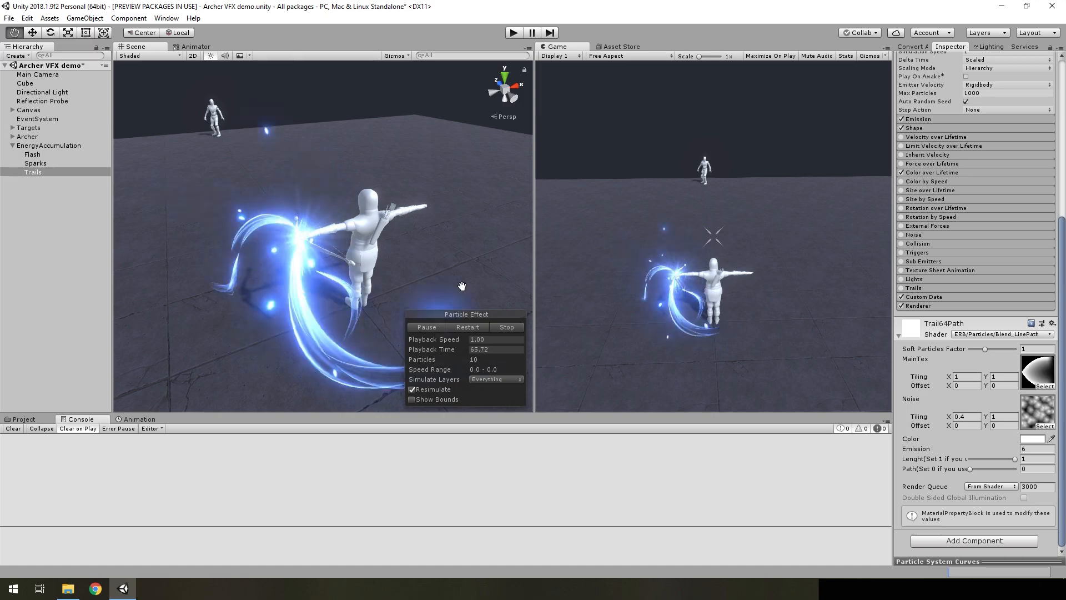
# Place the Path2 mesh from the Prefabs folder in the scene as a separate root object
pyautogui.rightClick(44, 265)
pyautogui.click(31, 295)
pyautogui.click(21, 419)
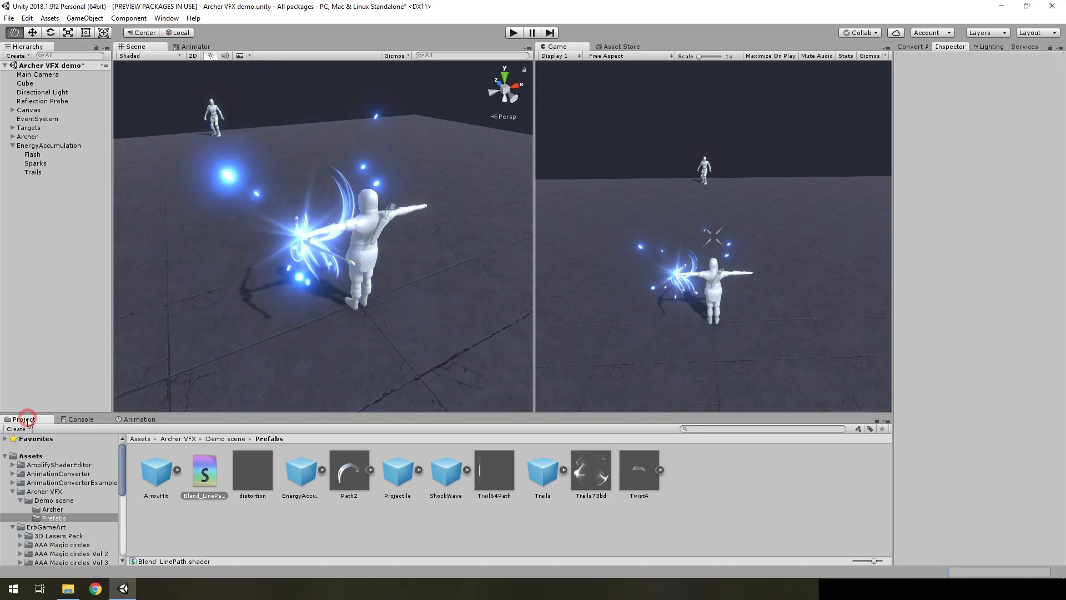
pyautogui.click(344, 471)
pyautogui.moveTo(343, 470); pyautogui.dragTo(45, 288)
pyautogui.press('s')
pyautogui.moveTo(401, 244); pyautogui.dragTo(282, 248, button='right')
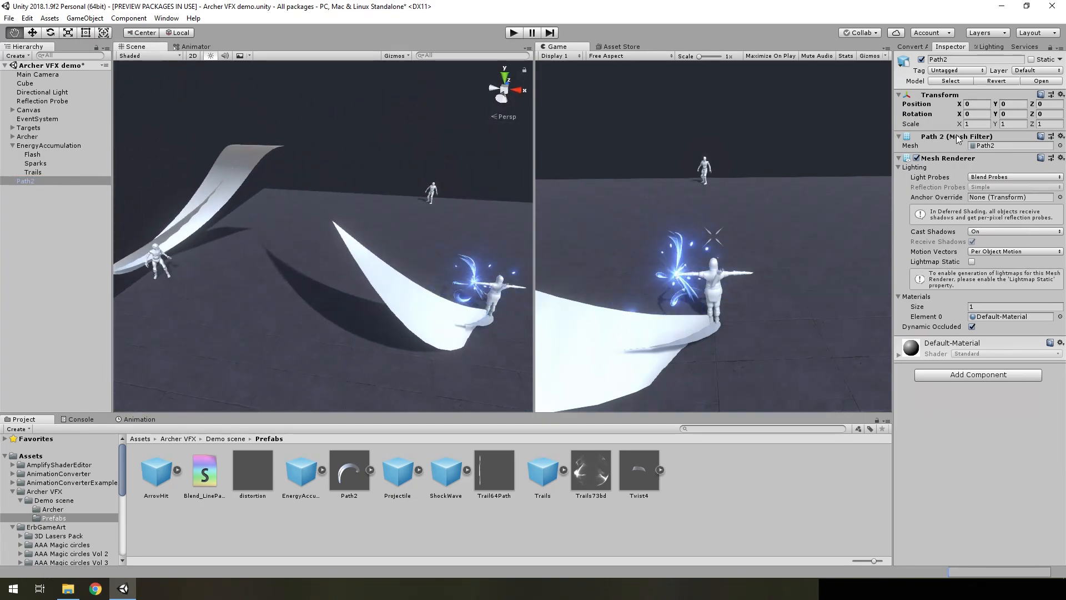
# Scale the Path2 object uniformly to 0.4 on X, Y and Z
pyautogui.click(977, 124)
pyautogui.write('0.')
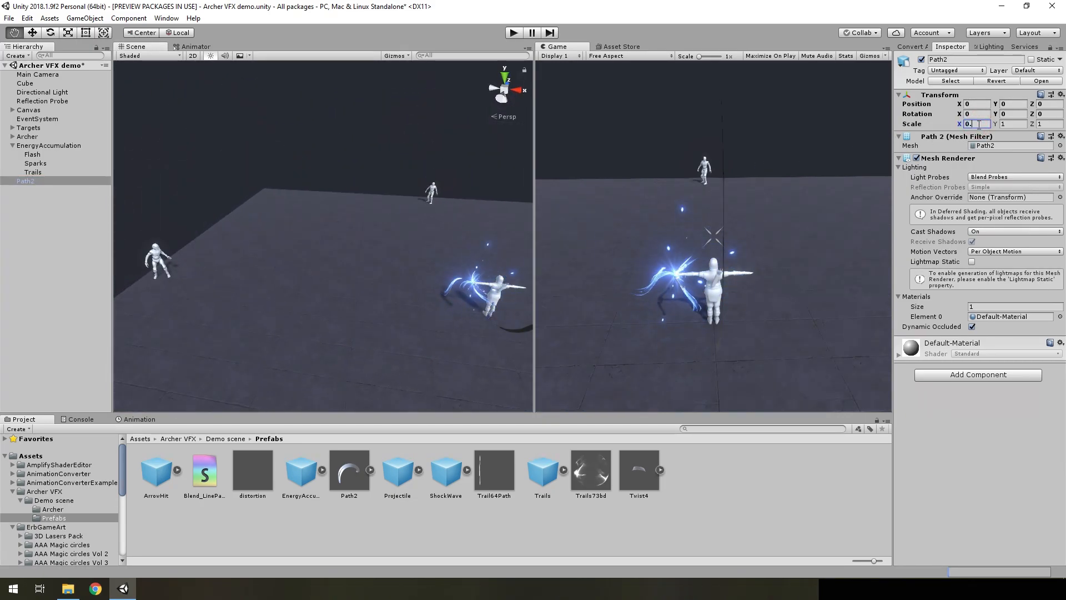
pyautogui.write('54')
pyautogui.click(1011, 124)
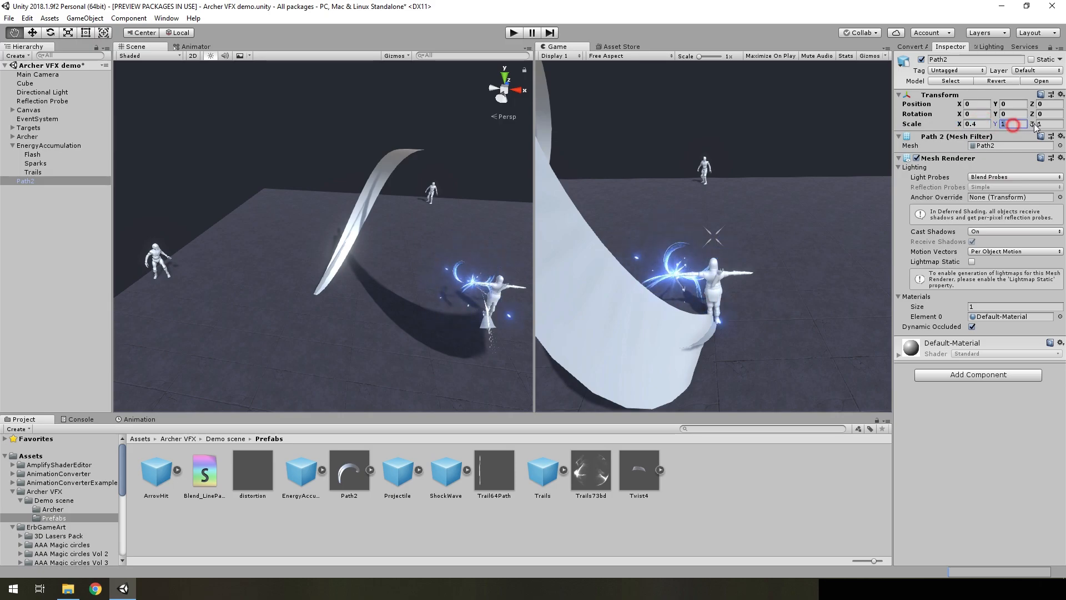
pyautogui.write('0.4')
pyautogui.click(1052, 124)
pyautogui.write('0.4')
pyautogui.moveTo(430, 271); pyautogui.dragTo(465, 291, button='right')
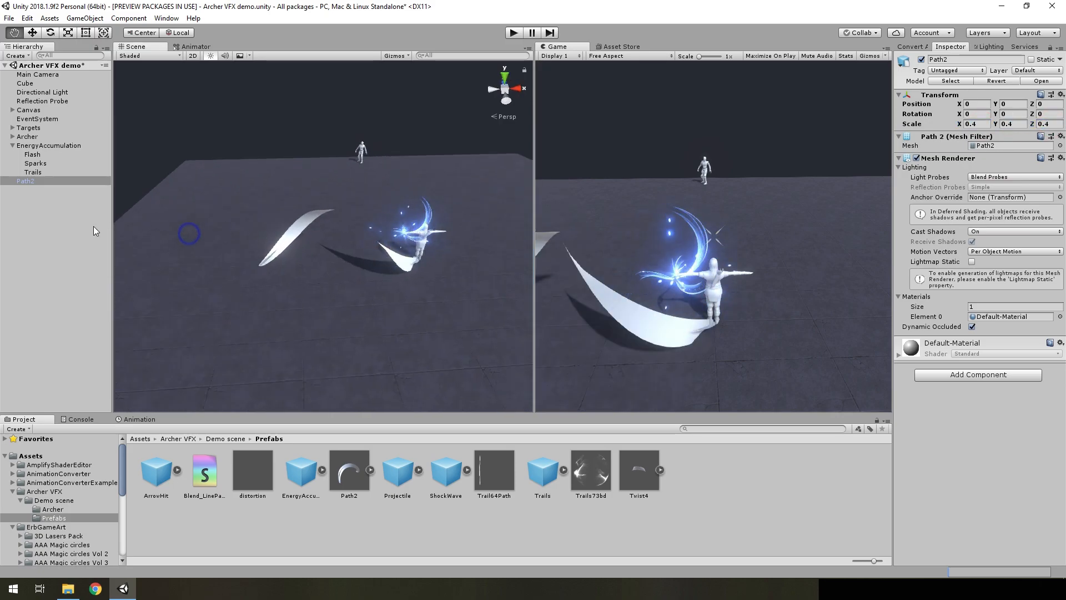
# Raise the Path2 object above the ground to a Y position of about 3.34
pyautogui.click(32, 180)
pyautogui.press('w')
pyautogui.moveTo(346, 198); pyautogui.dragTo(342, 114)
pyautogui.press('w')
pyautogui.moveTo(445, 183); pyautogui.dragTo(395, 374, button='right')
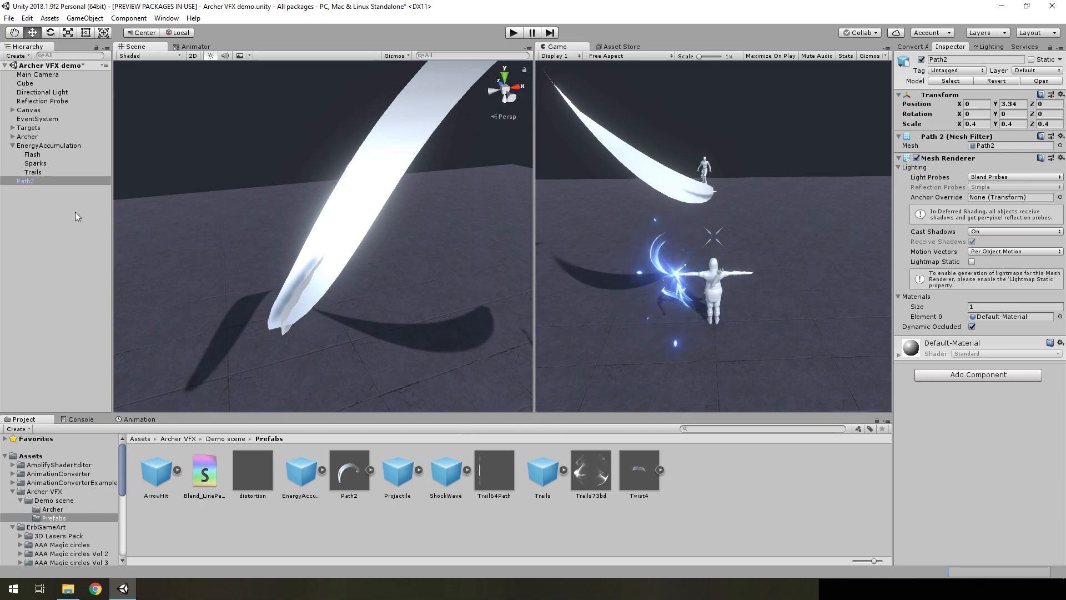
# Apply the Trail64Path material to Path2 and raise its Path value to about 0.83
pyautogui.moveTo(491, 470); pyautogui.dragTo(319, 258)
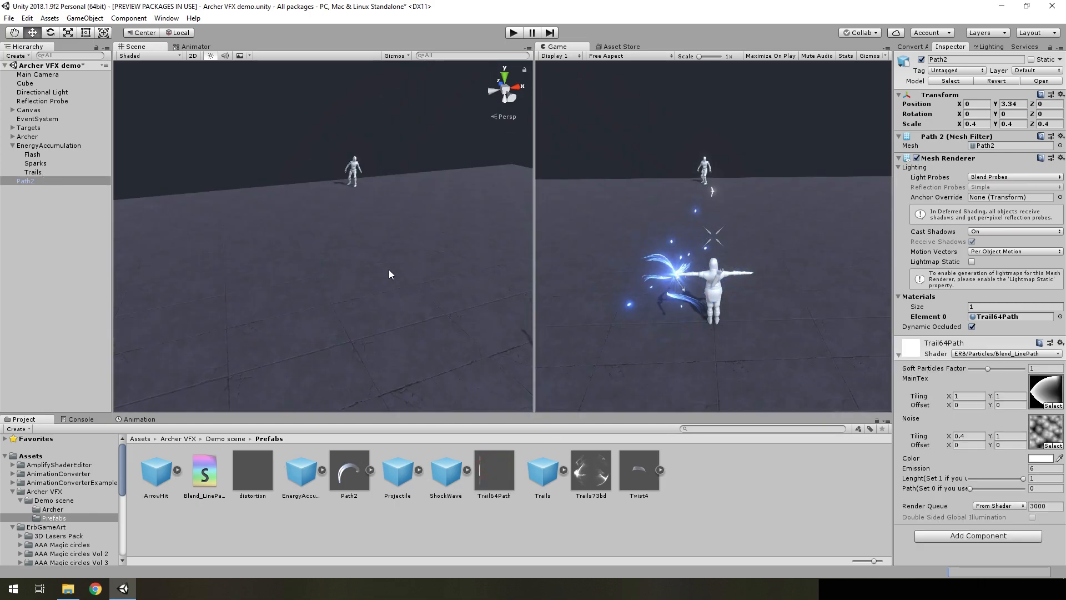
pyautogui.moveTo(972, 488); pyautogui.dragTo(1002, 484)
pyautogui.keyDown('alt'); pyautogui.moveTo(405, 206); pyautogui.dragTo(428, 191); pyautogui.keyUp('alt')
pyautogui.moveTo(428, 191); pyautogui.dragTo(428, 191, button='right')
pyautogui.press('s')
pyautogui.keyDown('alt'); pyautogui.moveTo(427, 191); pyautogui.dragTo(283, 315); pyautogui.keyUp('alt')
pyautogui.moveTo(994, 489); pyautogui.dragTo(1016, 495)
# Delete the Path2 test object from the scene
pyautogui.click(31, 183)
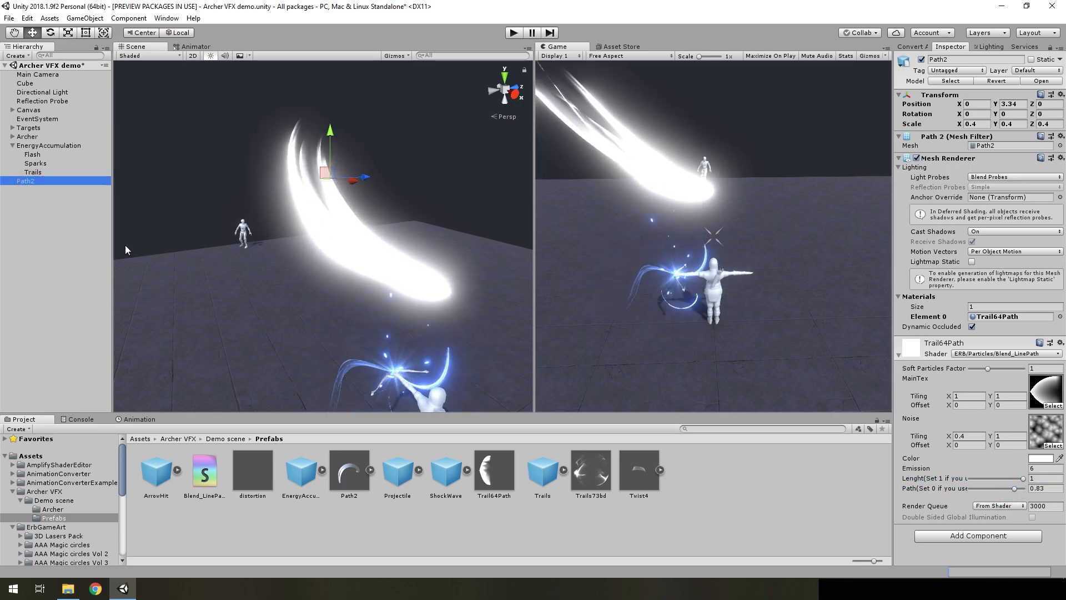
pyautogui.press('Delete')
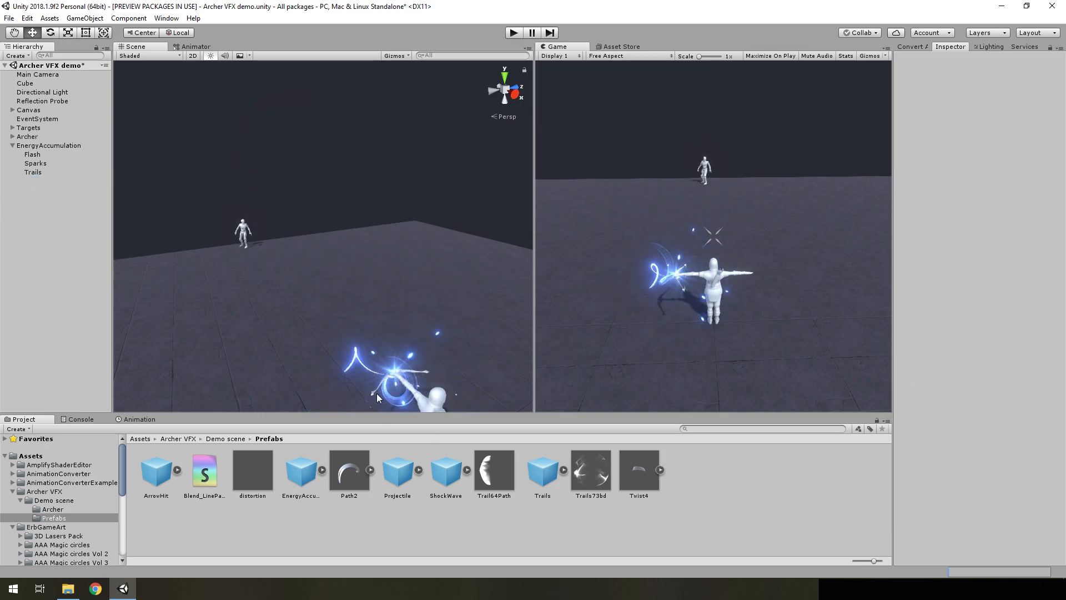
# Reopen the Blend_LinePath shader graph, examine the Texture Coordinates W and T outputs, and close it
pyautogui.click(204, 479)
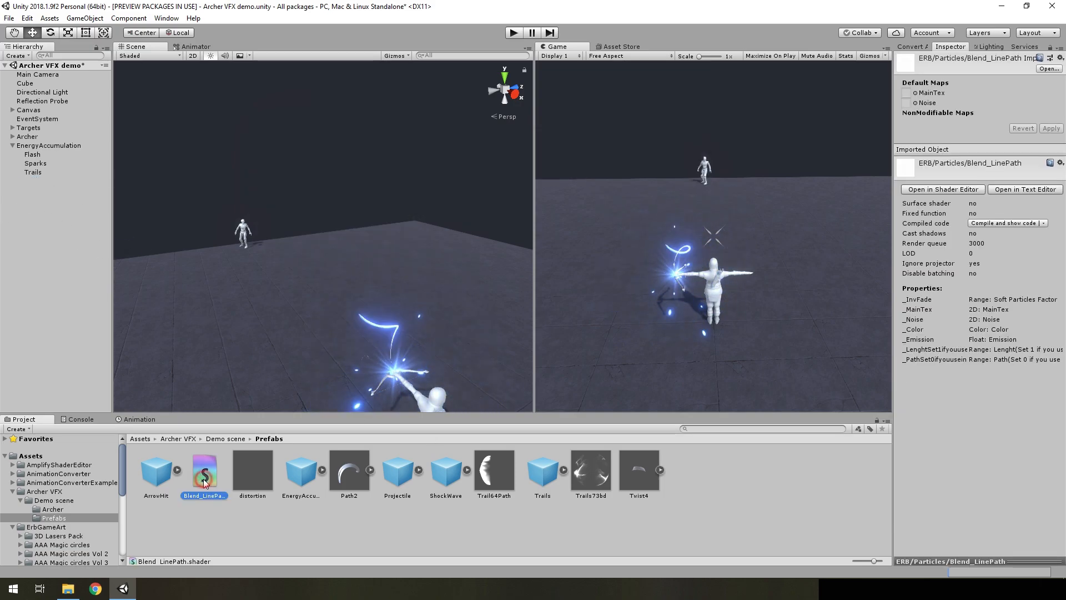
pyautogui.doubleClick(203, 479)
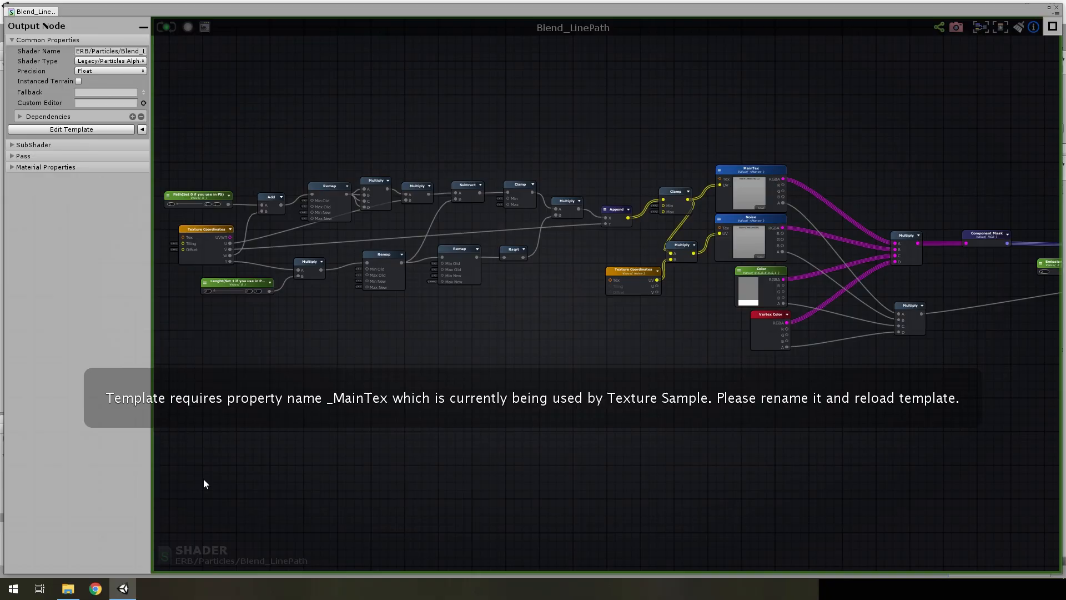
pyautogui.scroll(3, 428, 296)
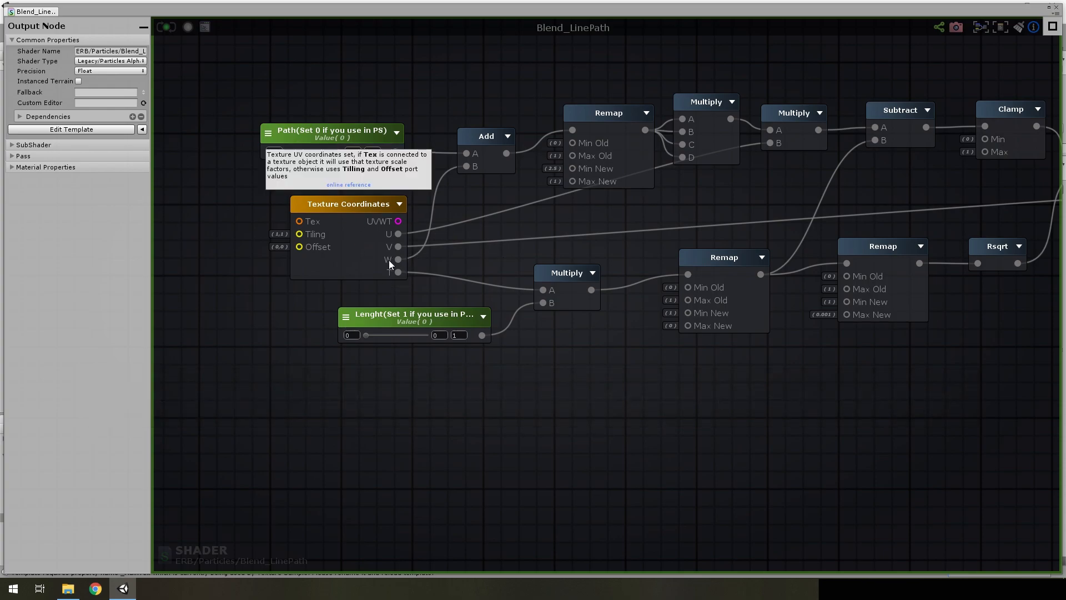
pyautogui.click(352, 241)
pyautogui.click(631, 431)
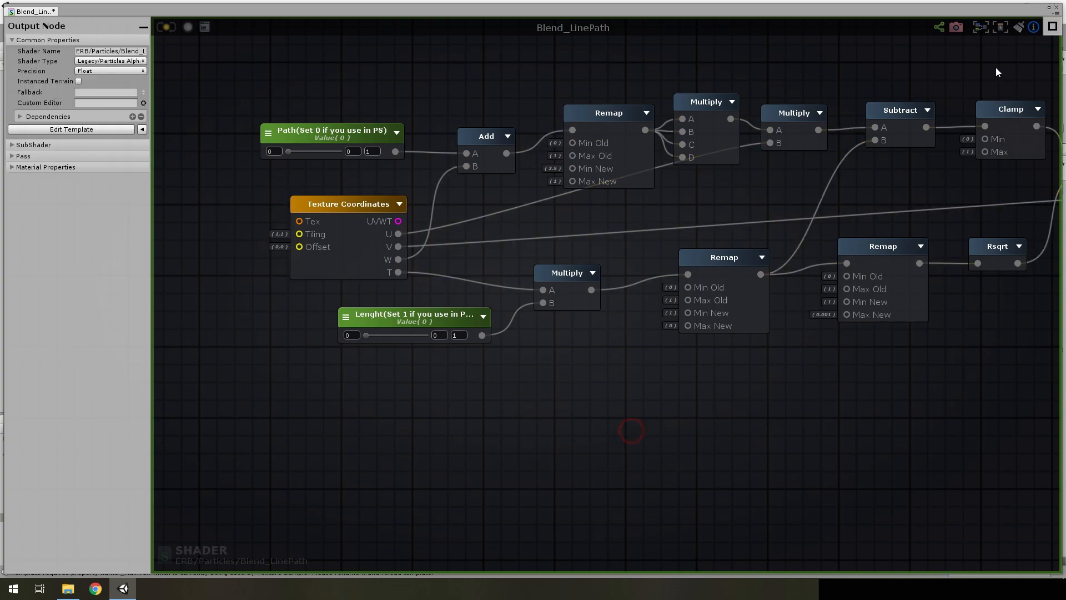
pyautogui.click(1058, 10)
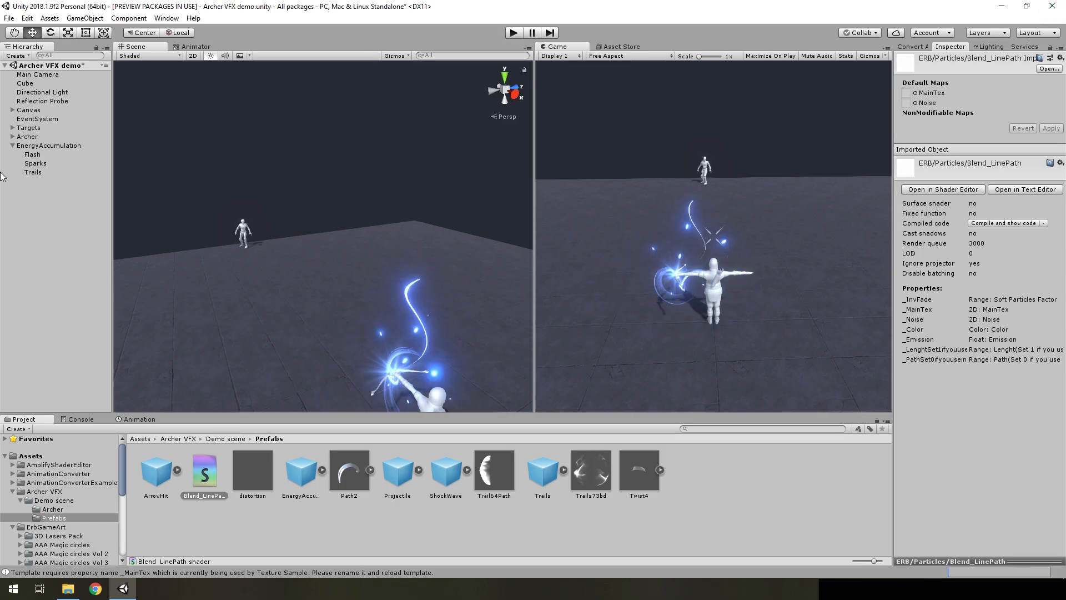
# Inspect the Renderer settings of Trails, including the available custom vertex streams and the Custom1 vector data
pyautogui.click(30, 172)
pyautogui.scroll(-2, 1009, 428)
pyautogui.scroll(-3, 1009, 428)
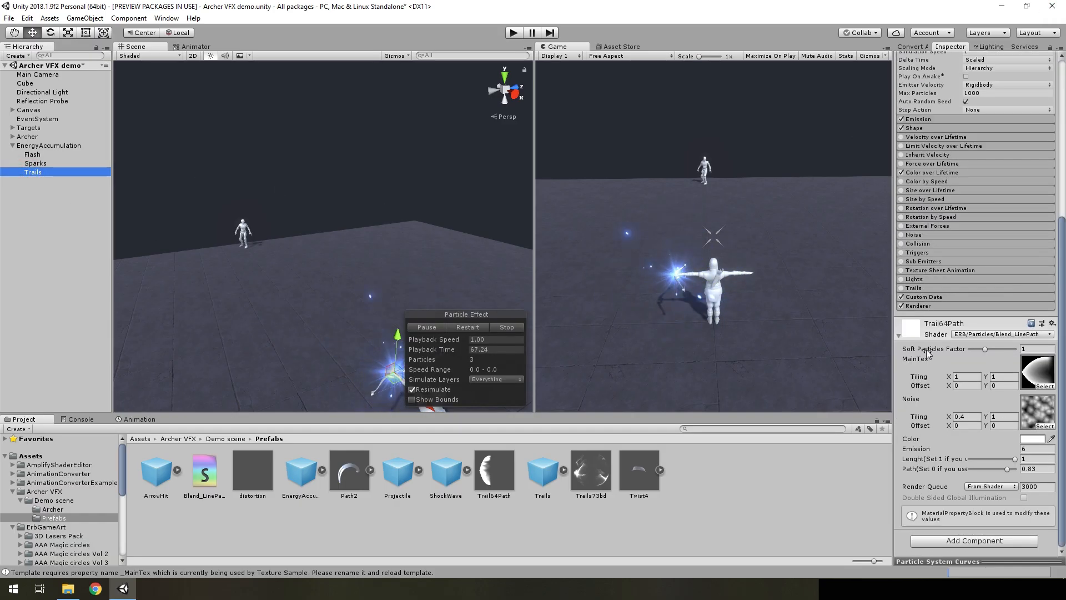
pyautogui.click(927, 306)
pyautogui.scroll(-3, 925, 422)
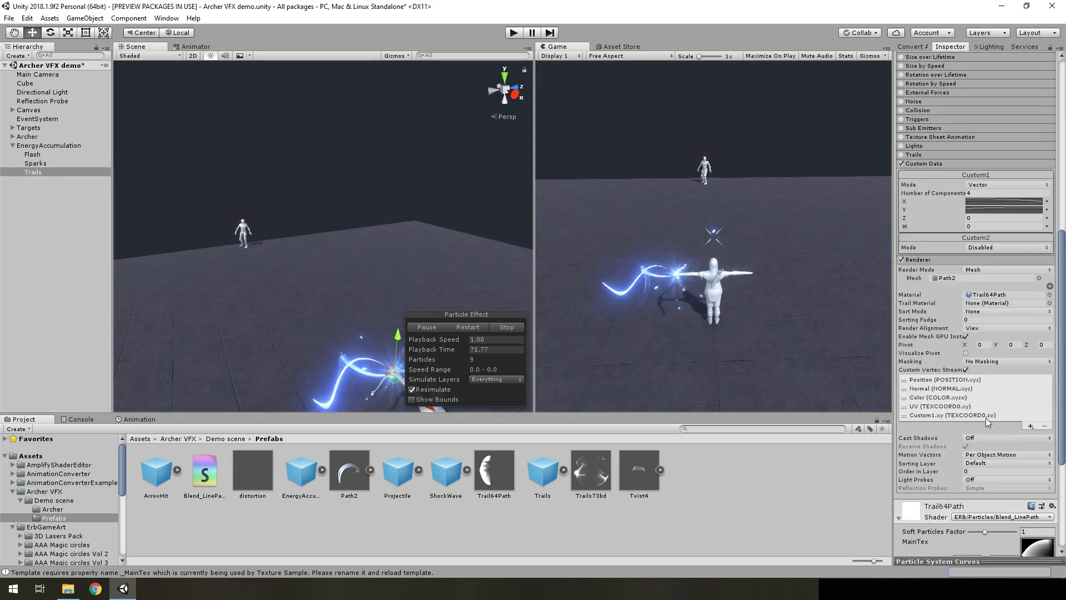
pyautogui.click(1036, 427)
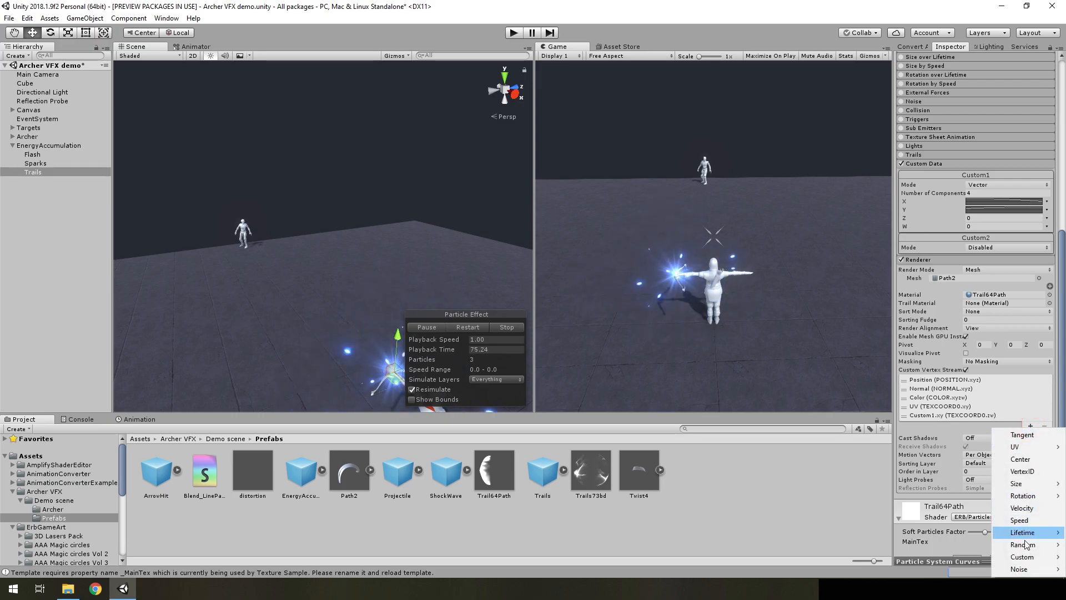
pyautogui.moveTo(1026, 556)
pyautogui.click(1004, 289)
pyautogui.scroll(2, 1003, 281)
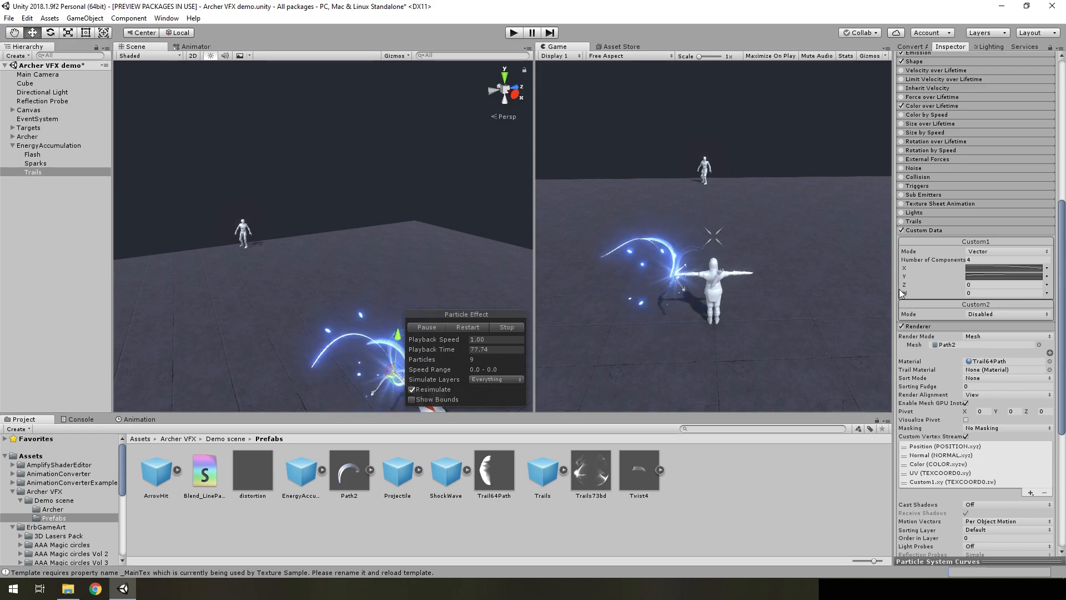
# Restart the Trails playback, clear the console messages, and select the Blend_LinePath shader asset in the Prefabs folder
pyautogui.click(439, 330)
pyautogui.moveTo(415, 269); pyautogui.dragTo(426, 323, button='right')
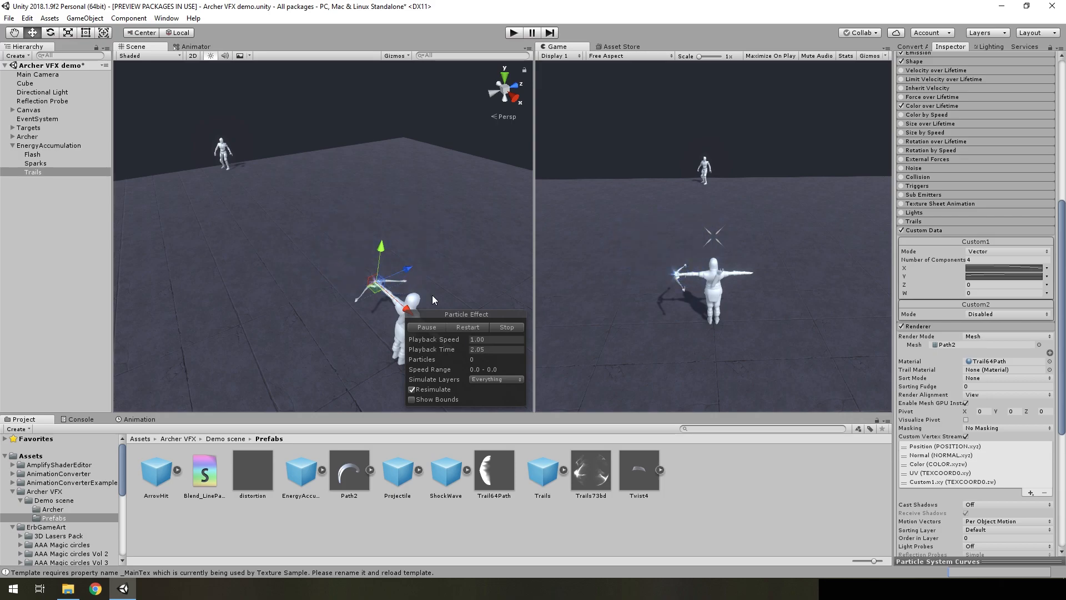
pyautogui.click(78, 418)
pyautogui.click(15, 428)
pyautogui.click(24, 419)
pyautogui.click(205, 471)
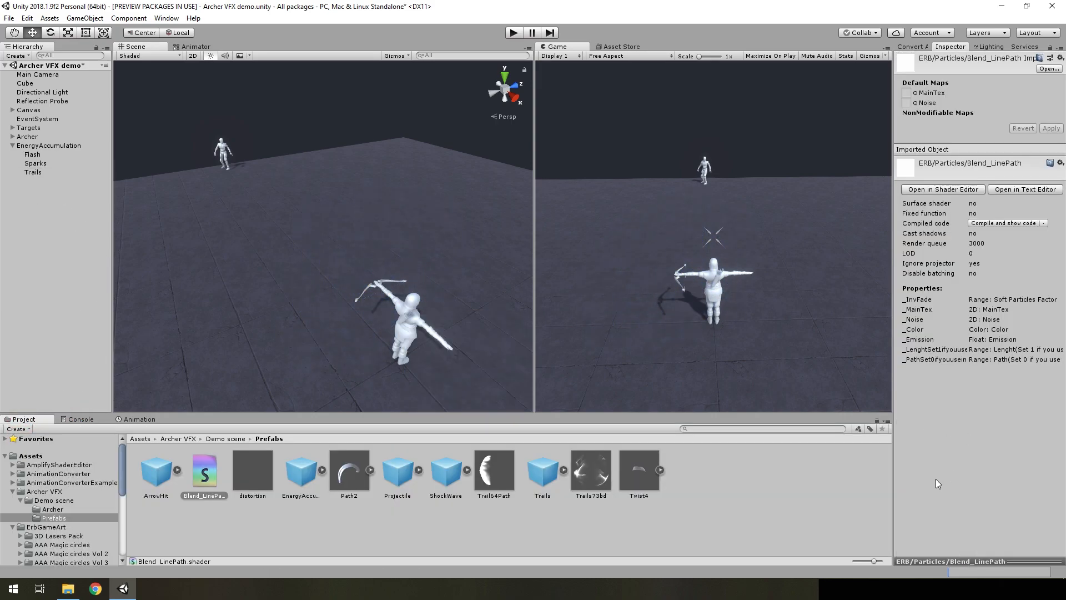
# Reselect the Trails particle system, restart its effect and pause it while the trails are visible around the bow
pyautogui.click(484, 473)
pyautogui.keyDown('alt'); pyautogui.moveTo(336, 185); pyautogui.dragTo(607, 195); pyautogui.keyUp('alt')
pyautogui.click(48, 173)
pyautogui.click(458, 327)
pyautogui.click(440, 326)
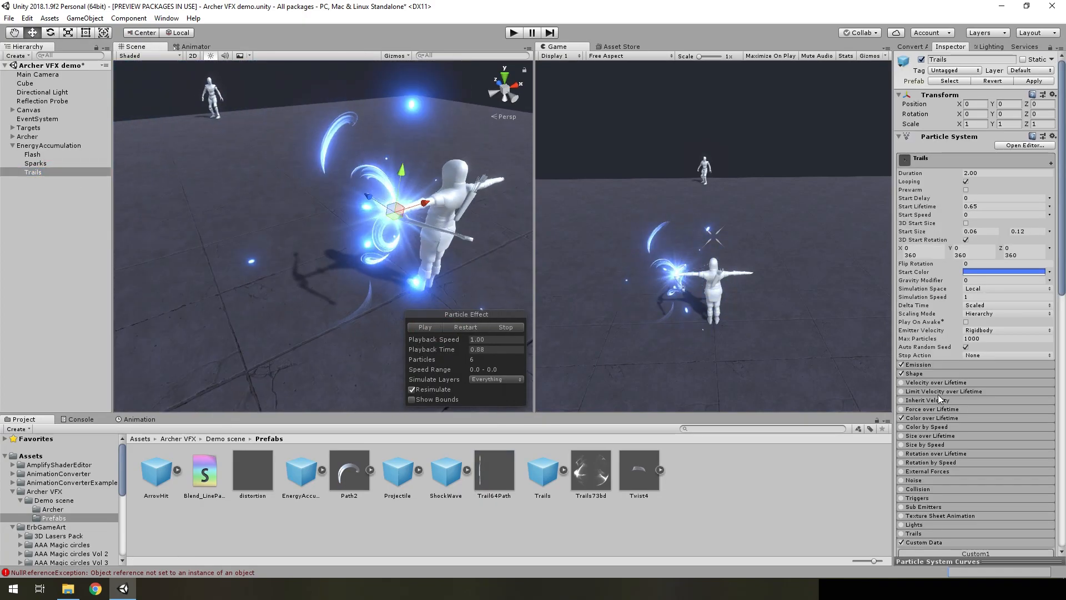
# Examine the Color over Lifetime gradient and the 3D Start Rotation value mode of Trails
pyautogui.click(928, 418)
pyautogui.click(973, 428)
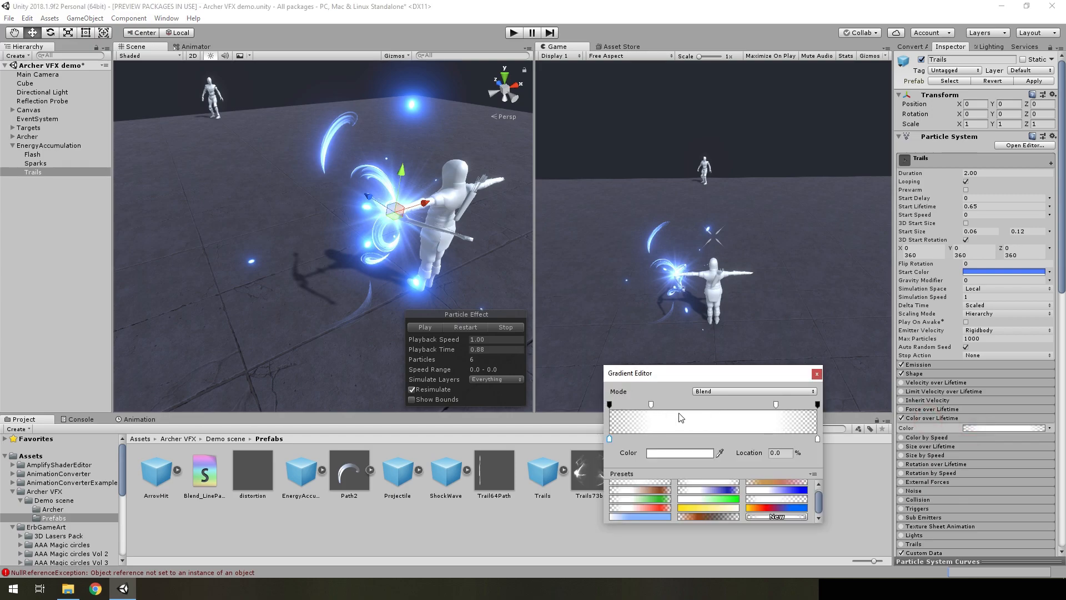
pyautogui.keyDown('alt'); pyautogui.moveTo(465, 294); pyautogui.dragTo(406, 267); pyautogui.keyUp('alt')
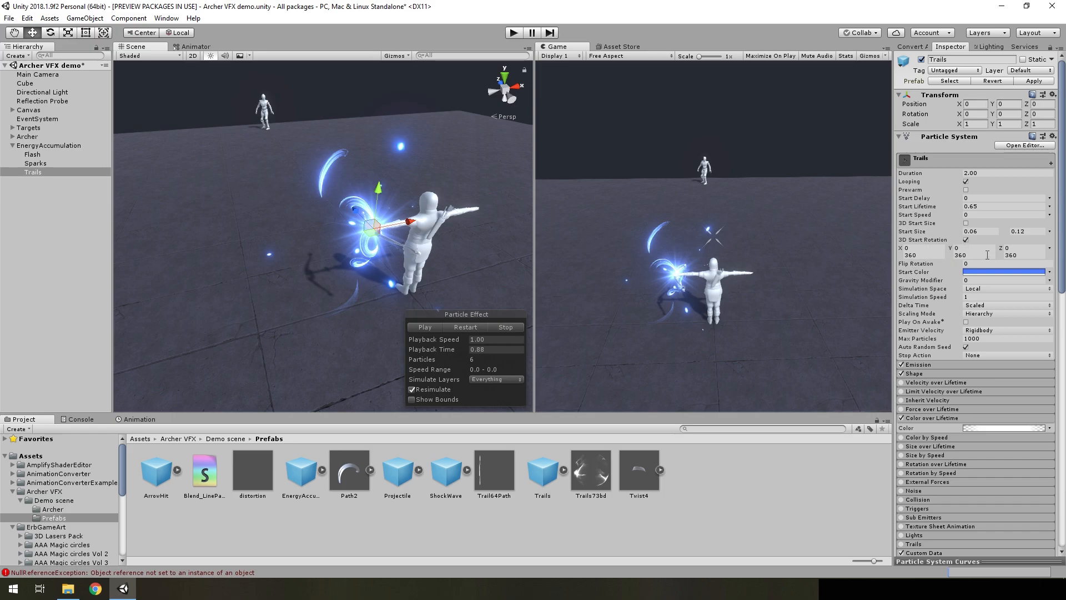
pyautogui.click(1047, 247)
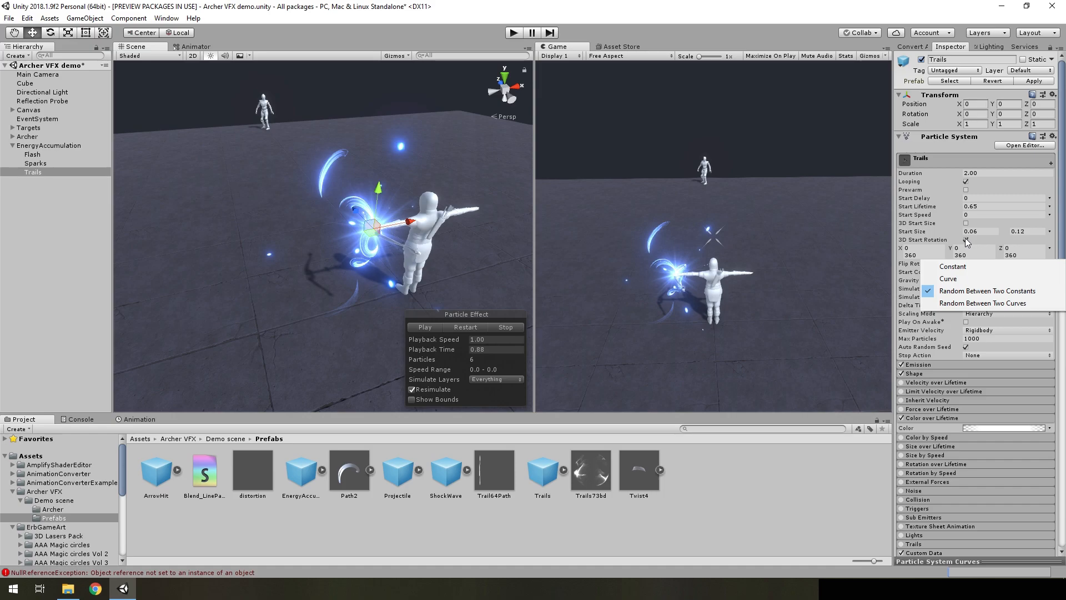
pyautogui.click(1061, 234)
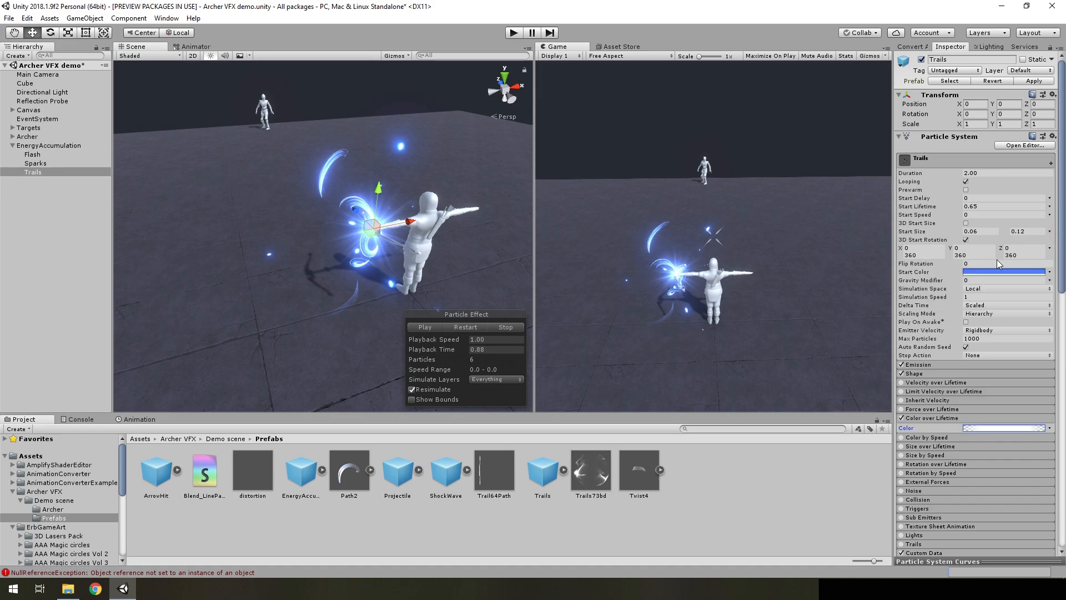
# Show the Shape and Emission settings of Trails and replay the effect from the start
pyautogui.scroll(-3, 987, 275)
pyautogui.click(1000, 307)
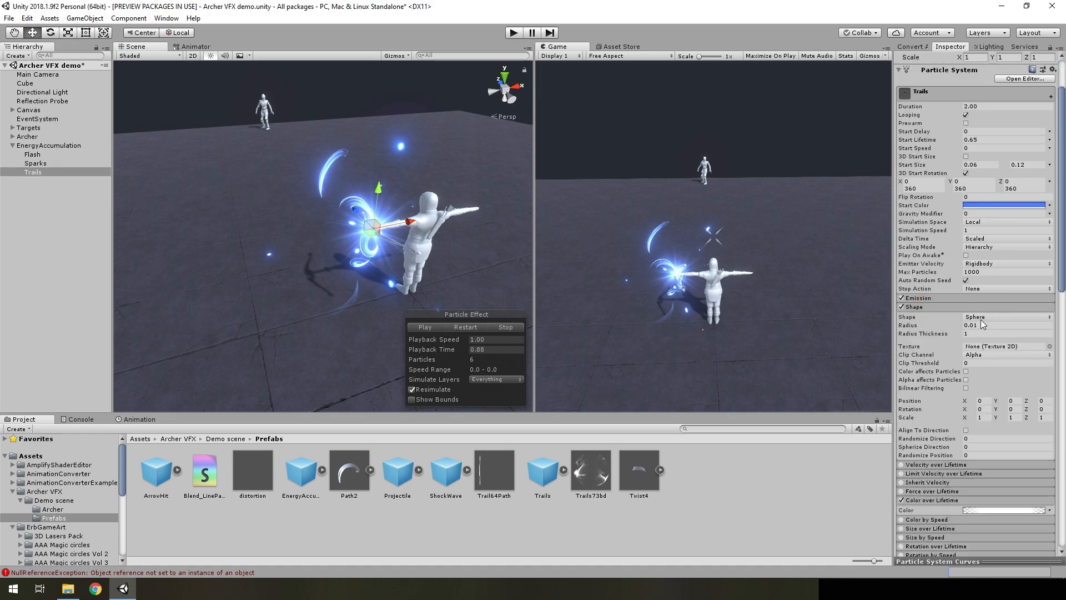
pyautogui.click(932, 299)
pyautogui.click(466, 328)
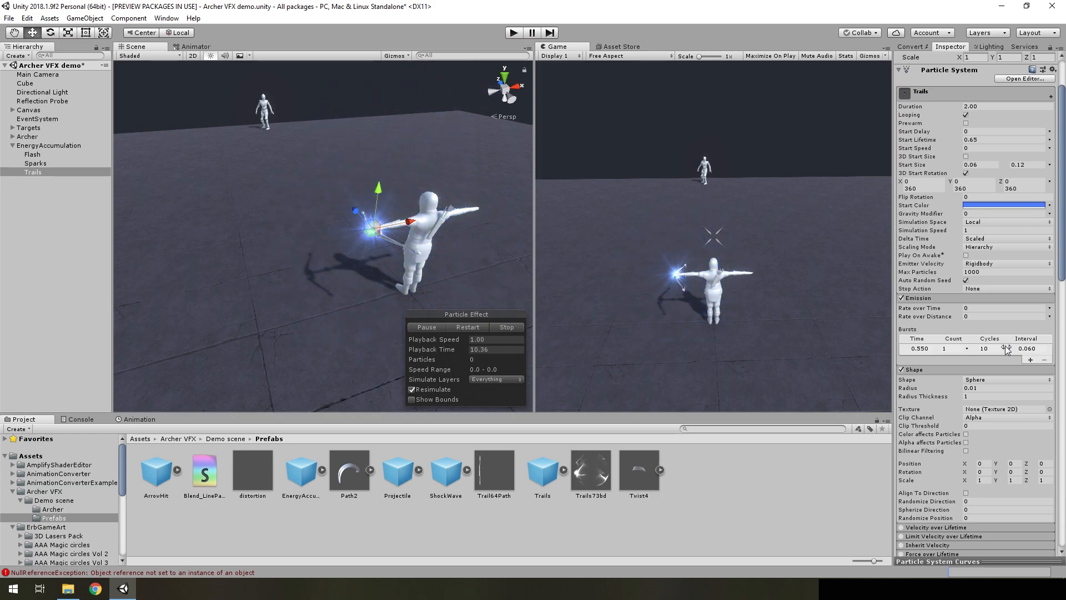
# Examine the Custom Data and Renderer settings of Trails, and pause the restarted effect with the trails visible around the bow
pyautogui.scroll(-10, 1024, 353)
pyautogui.scroll(-10, 1016, 355)
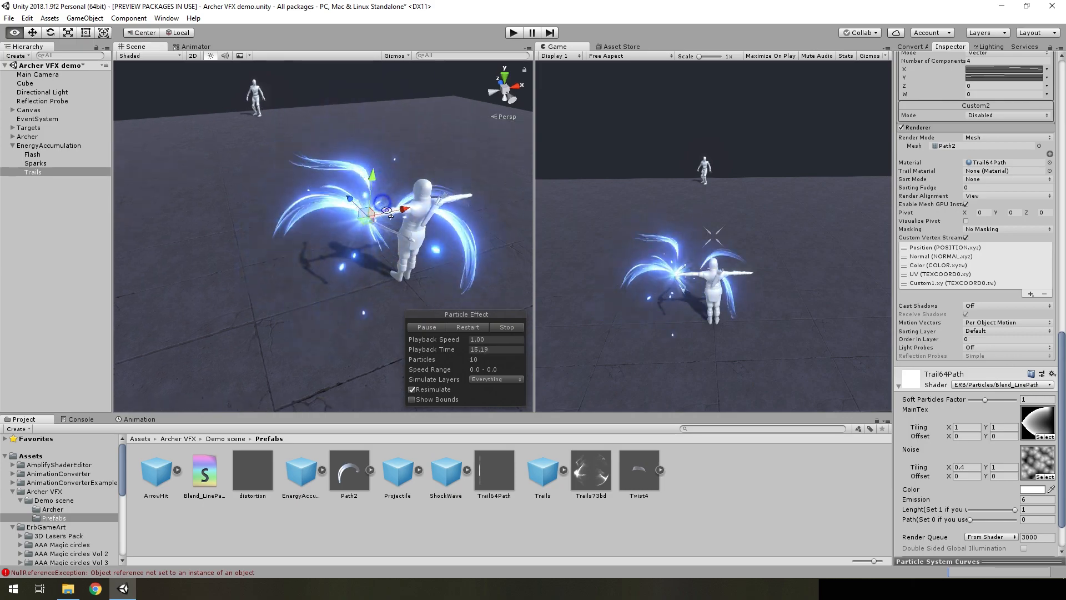
pyautogui.scroll(10, 1028, 251)
pyautogui.scroll(-3, 978, 271)
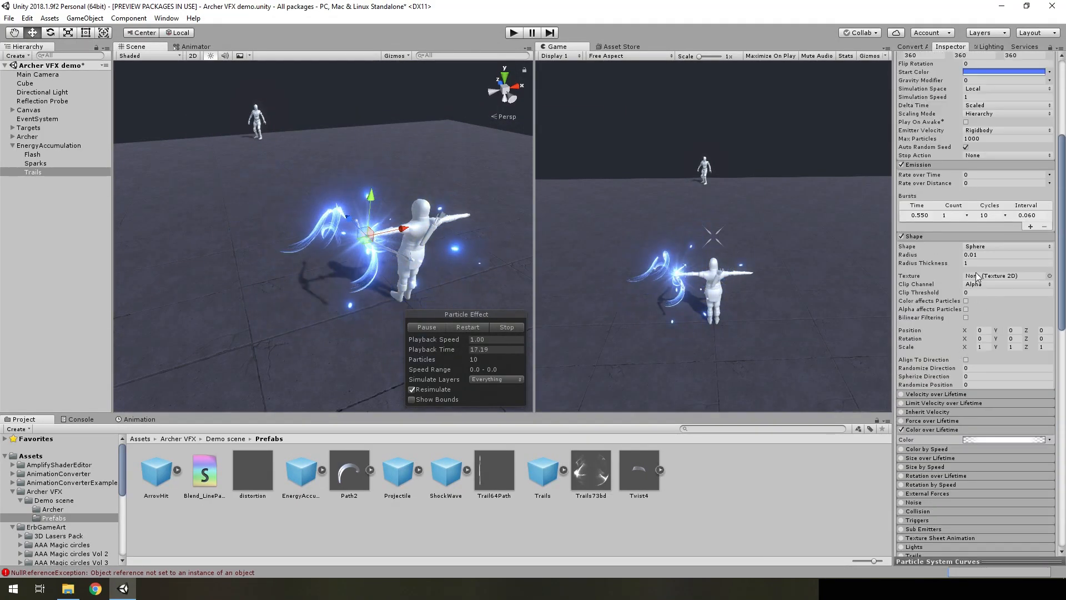
pyautogui.scroll(-9, 950, 281)
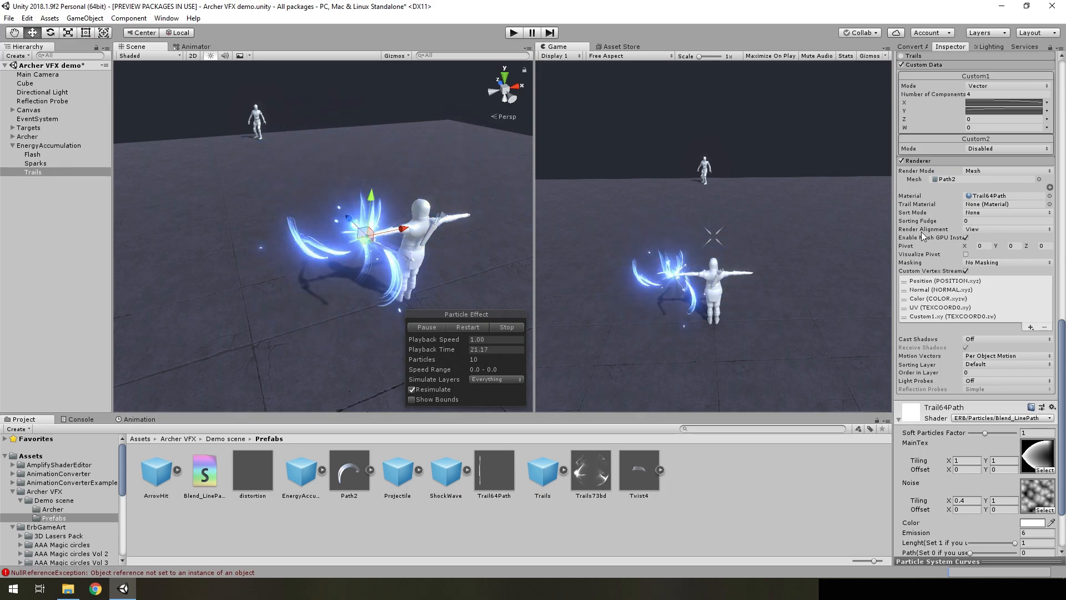
pyautogui.click(468, 326)
pyautogui.click(431, 326)
pyautogui.moveTo(444, 260)
pyautogui.keyDown('alt'); pyautogui.mouseDown()
pyautogui.moveTo(745, 255)
pyautogui.moveTo(359, 268)
pyautogui.moveTo(463, 263)
pyautogui.mouseUp(); pyautogui.keyUp('alt')
# Set the Render Alignment of Trails to Local and view the paused trails from other angles
pyautogui.click(978, 231)
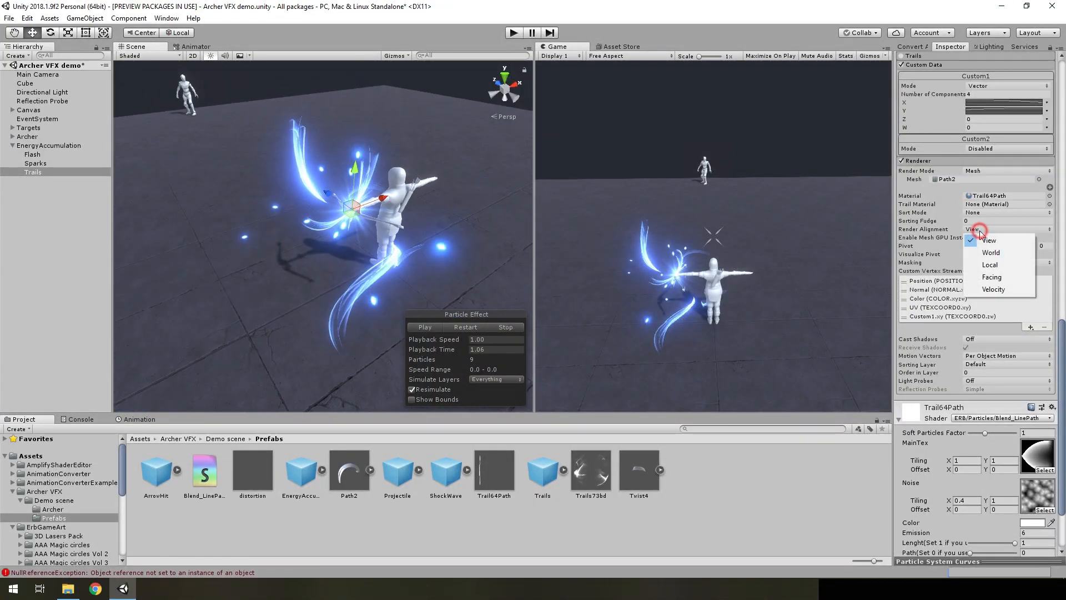
pyautogui.click(986, 265)
pyautogui.keyDown('alt'); pyautogui.moveTo(442, 208); pyautogui.dragTo(358, 195); pyautogui.keyUp('alt')
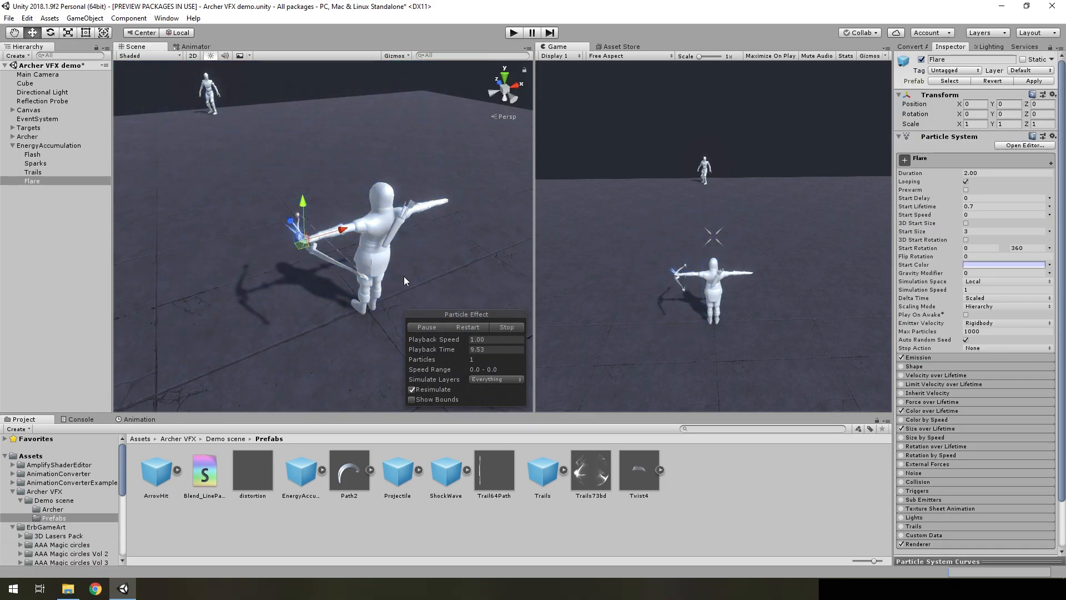
pyautogui.keyDown('alt'); pyautogui.moveTo(404, 275); pyautogui.dragTo(262, 271); pyautogui.keyUp('alt')
pyautogui.moveTo(262, 271); pyautogui.dragTo(328, 245, button='middle')
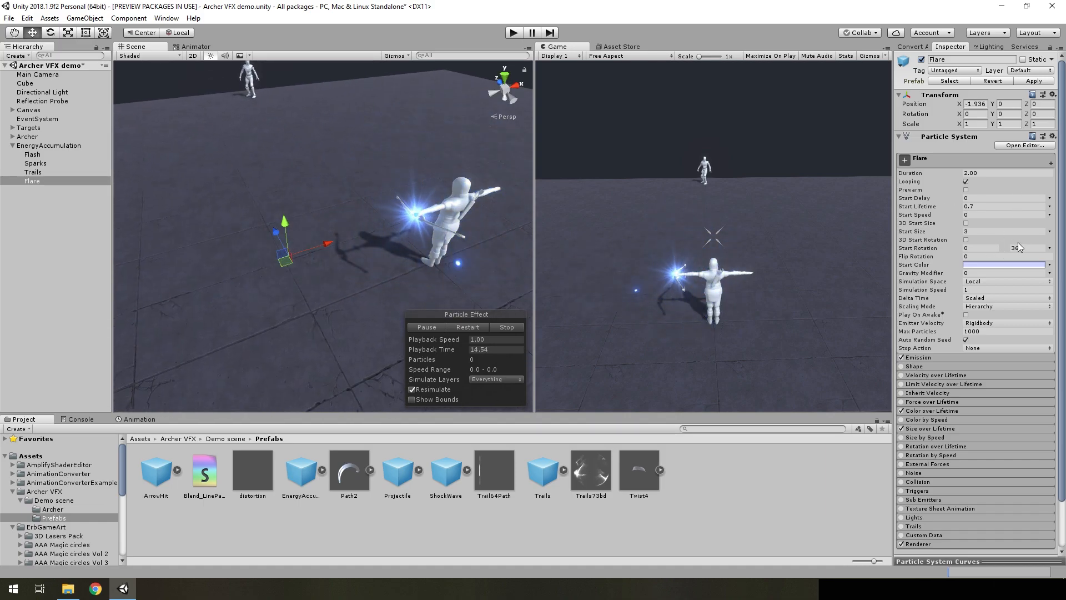
# Check the value mode of Flare's Start Rotation, and pause the restarted effect while the flare is visible
pyautogui.click(1049, 248)
pyautogui.click(1064, 238)
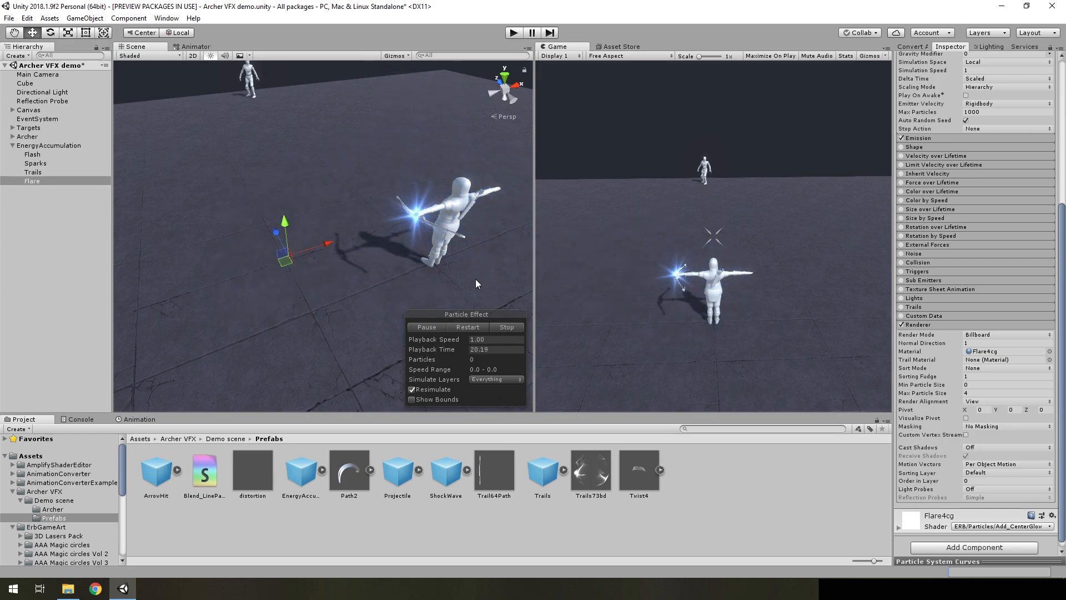
pyautogui.click(448, 327)
pyautogui.click(433, 327)
pyautogui.click(455, 327)
pyautogui.click(436, 326)
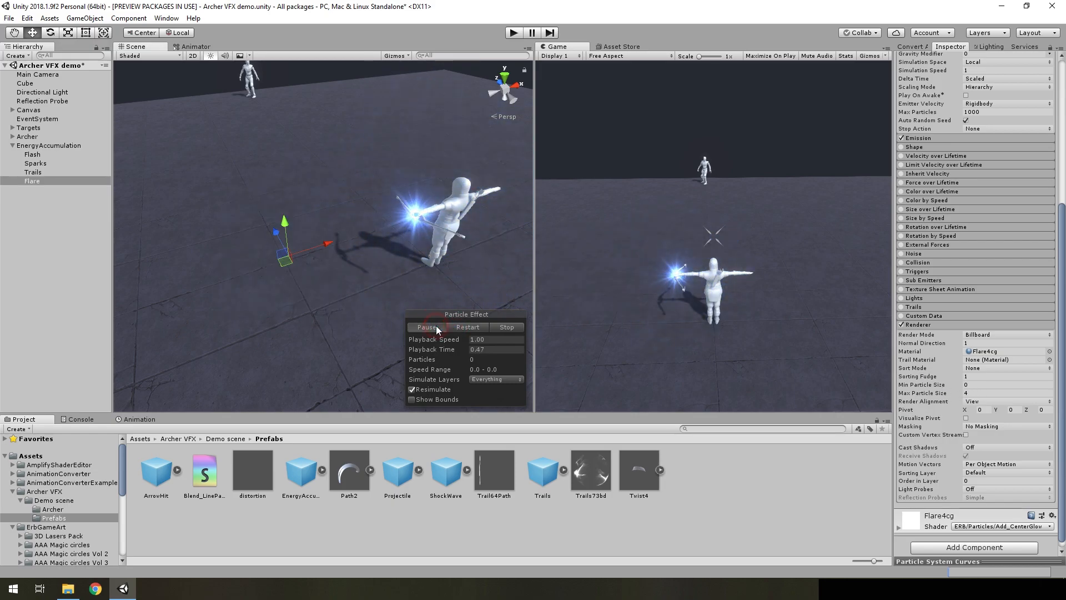
pyautogui.click(435, 327)
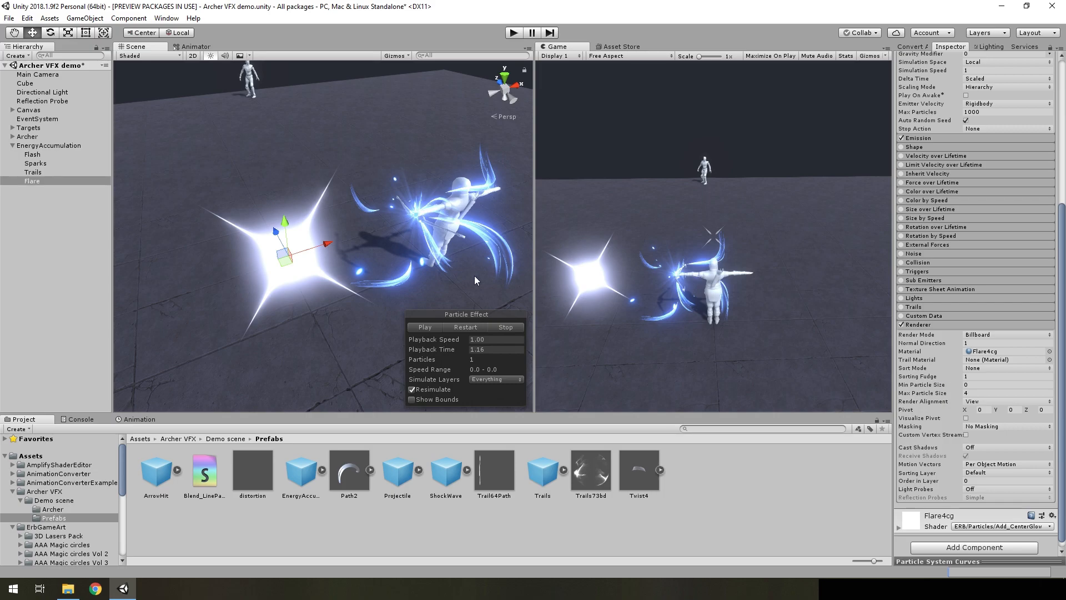
# Show the Emission burst settings of Flare and replay its effect from the start
pyautogui.scroll(4, 1003, 341)
pyautogui.click(936, 271)
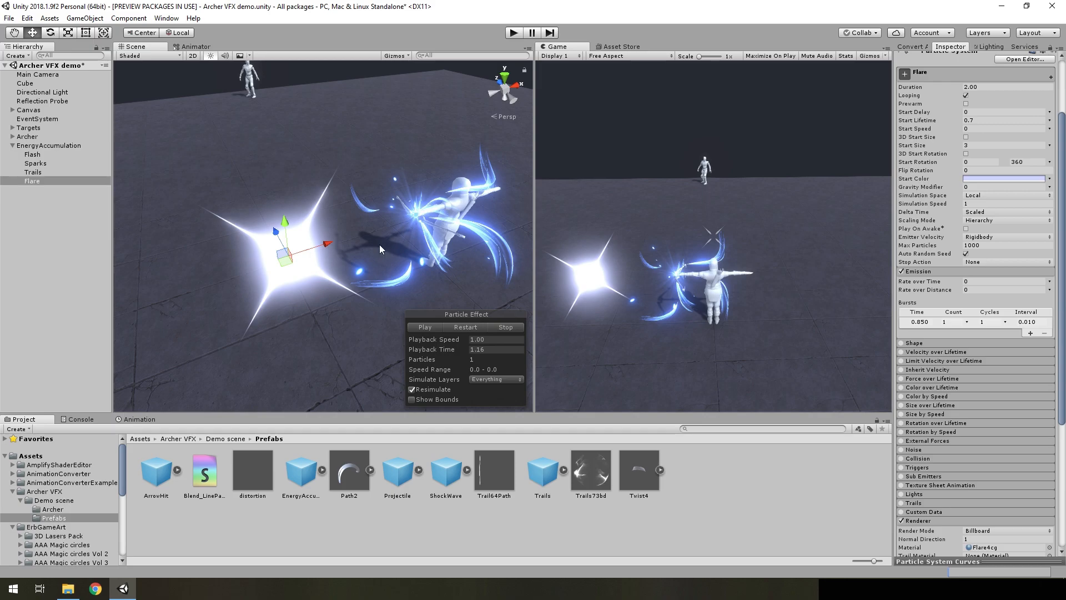
pyautogui.click(461, 327)
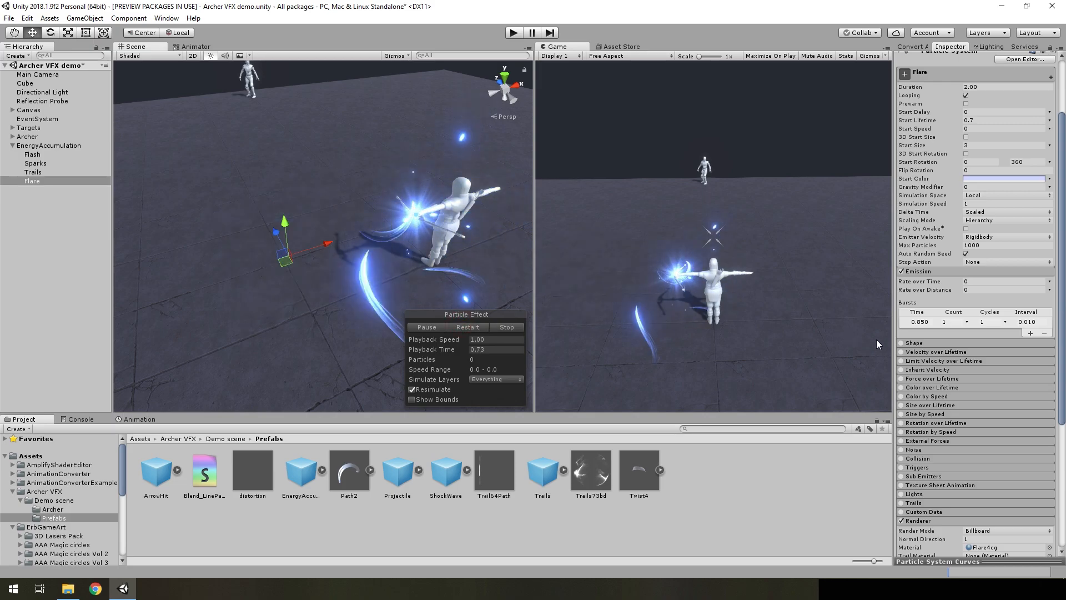
# Enable Color over Lifetime on Flare and check its color gradient
pyautogui.click(901, 387)
pyautogui.click(939, 387)
pyautogui.click(999, 397)
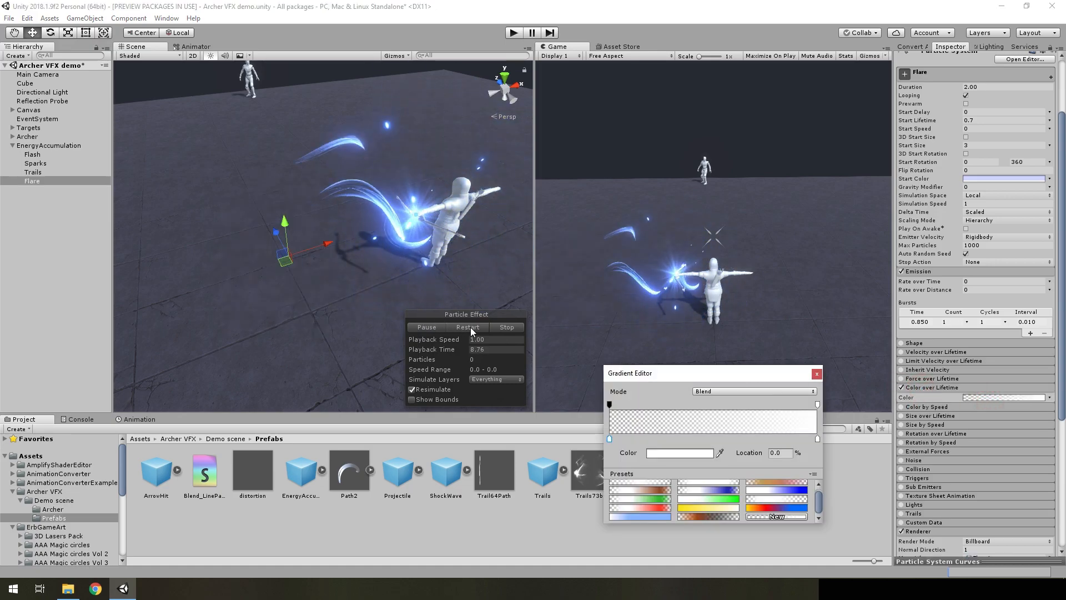
pyautogui.click(817, 373)
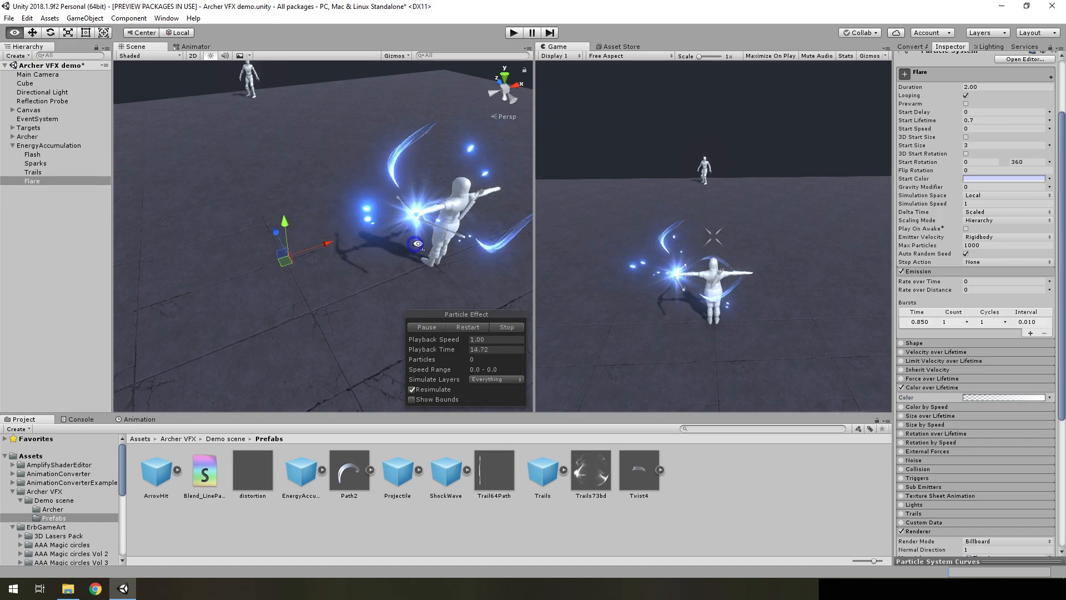
# Enable Size over Lifetime on Flare and inspect its size curve
pyautogui.click(901, 415)
pyautogui.click(1002, 434)
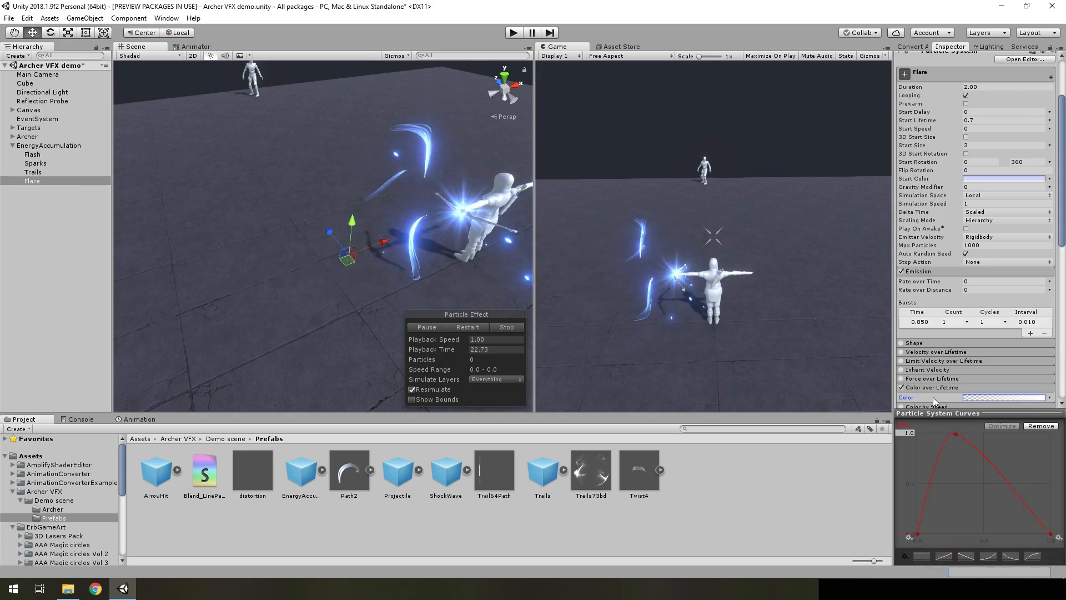
pyautogui.scroll(3, 1000, 265)
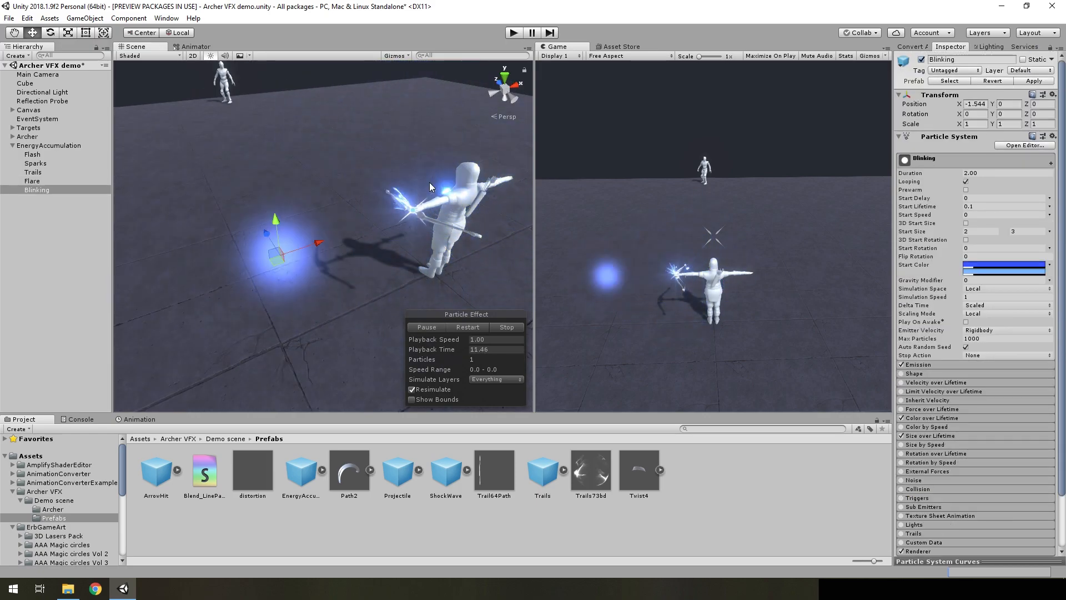
# Restart the Blinking effect, pause it with the glow visible, and examine its main and Renderer settings
pyautogui.keyDown('alt'); pyautogui.moveTo(273, 161); pyautogui.dragTo(359, 221); pyautogui.keyUp('alt')
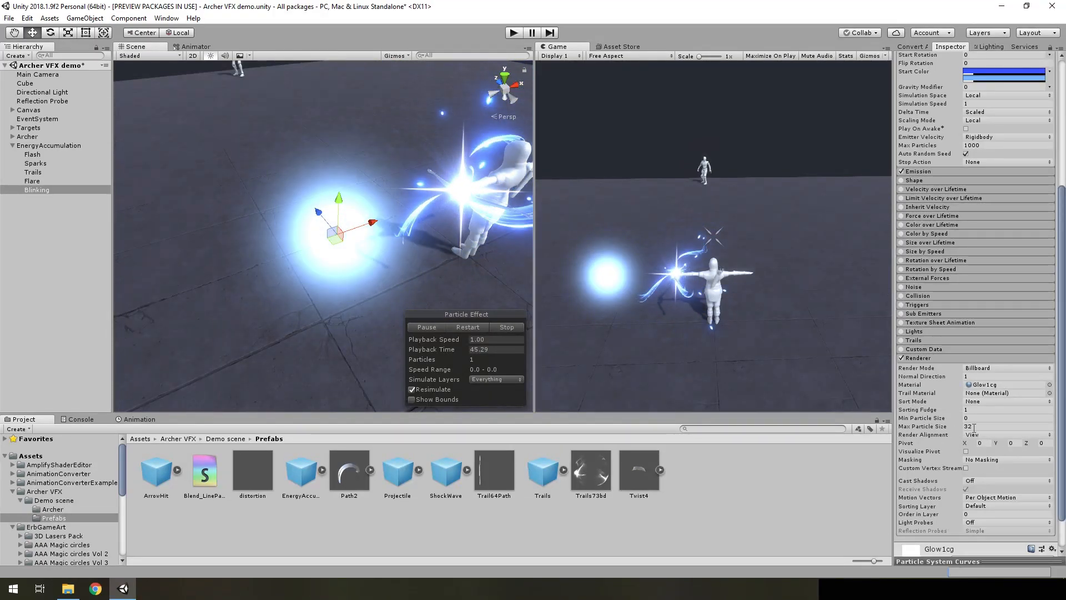
pyautogui.click(467, 326)
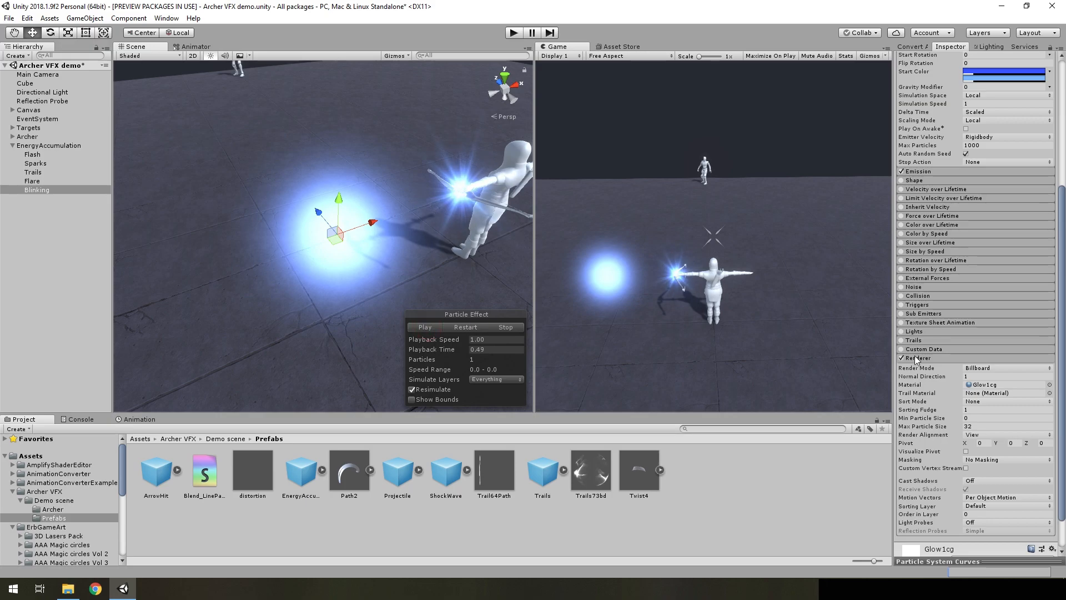
pyautogui.moveTo(382, 285)
pyautogui.mouseDown(button='right')
pyautogui.moveTo(406, 284)
pyautogui.moveTo(377, 277)
pyautogui.mouseUp(button='right')
pyautogui.scroll(6, 1008, 315)
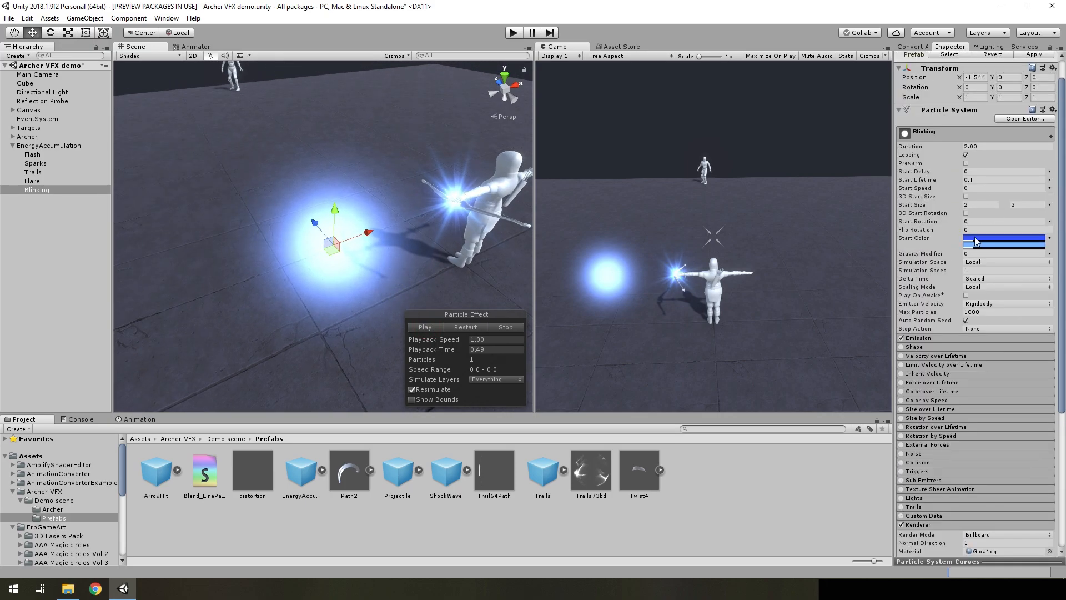
pyautogui.scroll(-6, 998, 408)
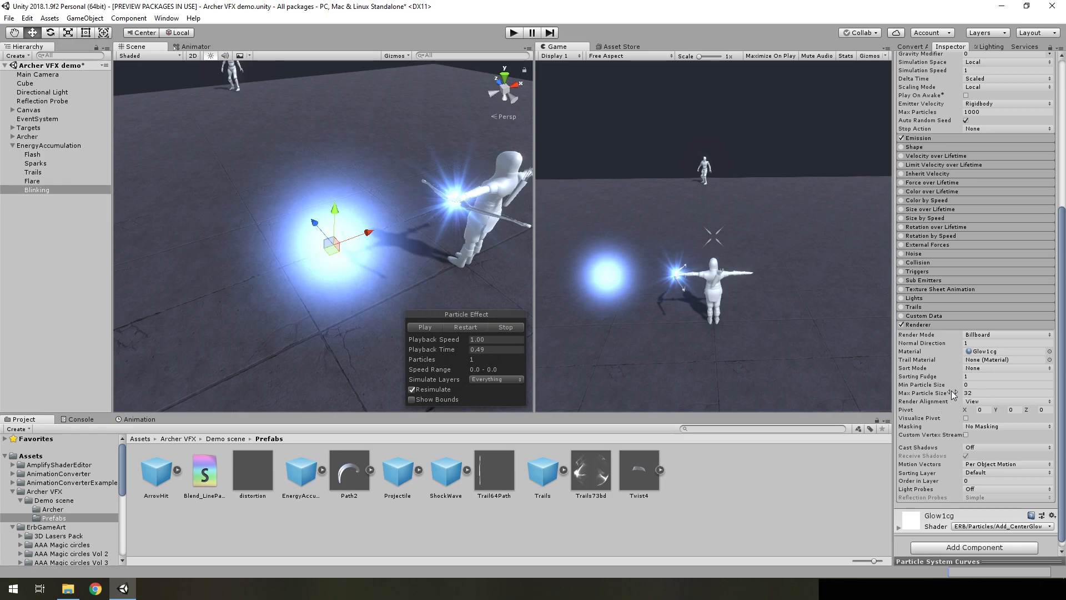
pyautogui.scroll(5, 986, 394)
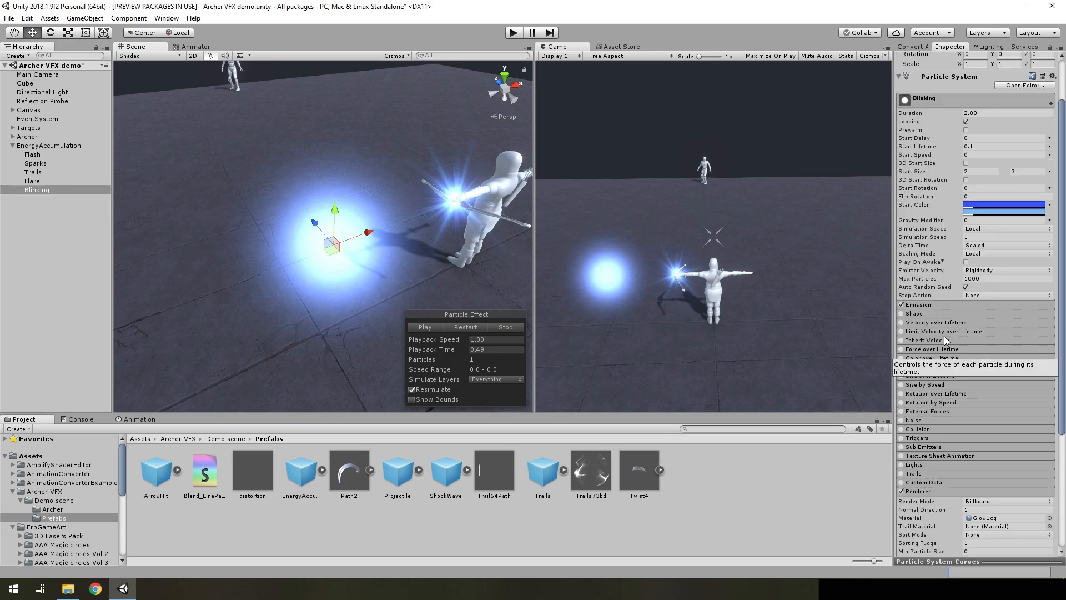
# Show the Emission burst settings of the Blinking particle system
pyautogui.click(925, 304)
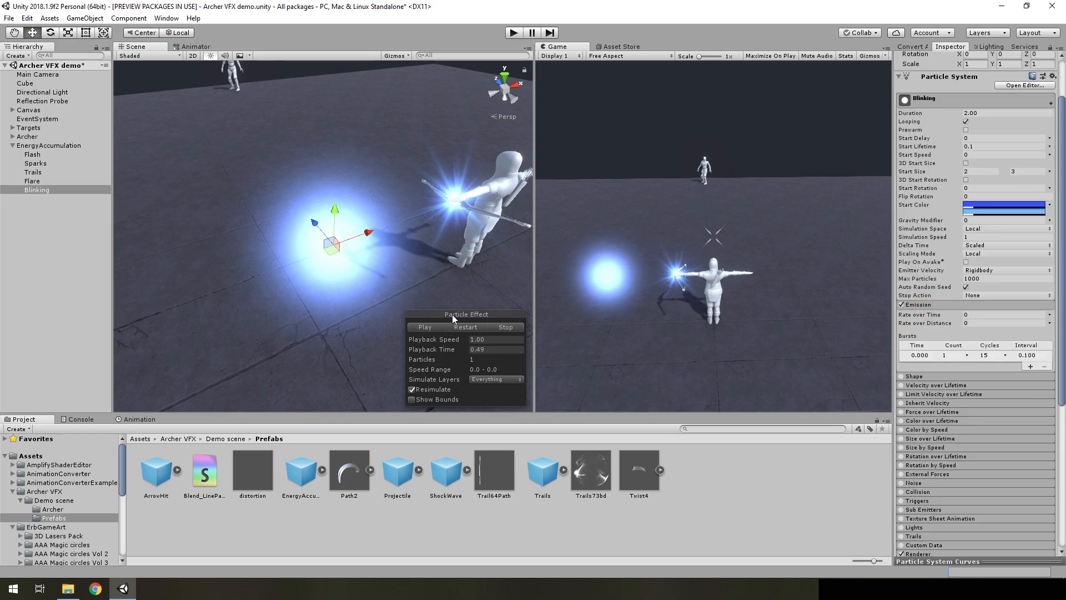
pyautogui.click(473, 333)
pyautogui.scroll(2, 1040, 284)
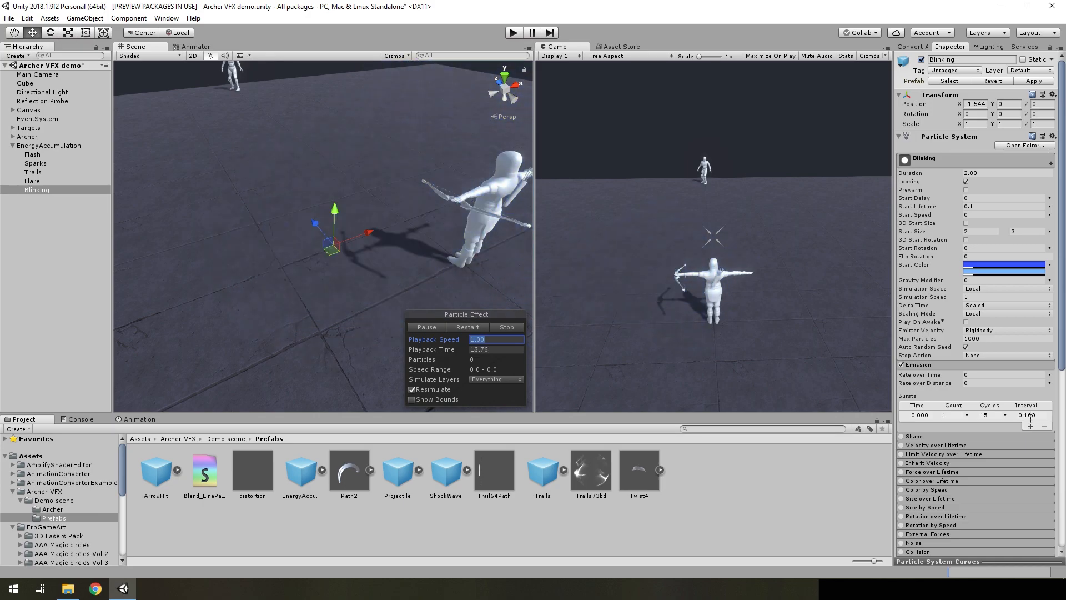
# Enable Size over Lifetime on Blinking and show its size curve setting
pyautogui.scroll(-4, 947, 404)
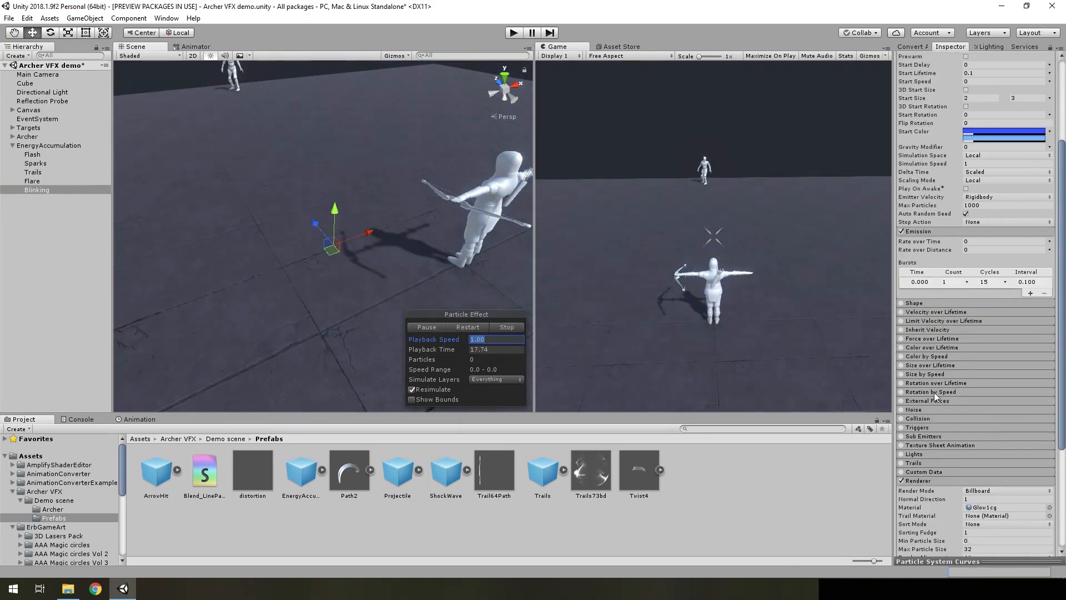
pyautogui.click(900, 364)
pyautogui.click(921, 366)
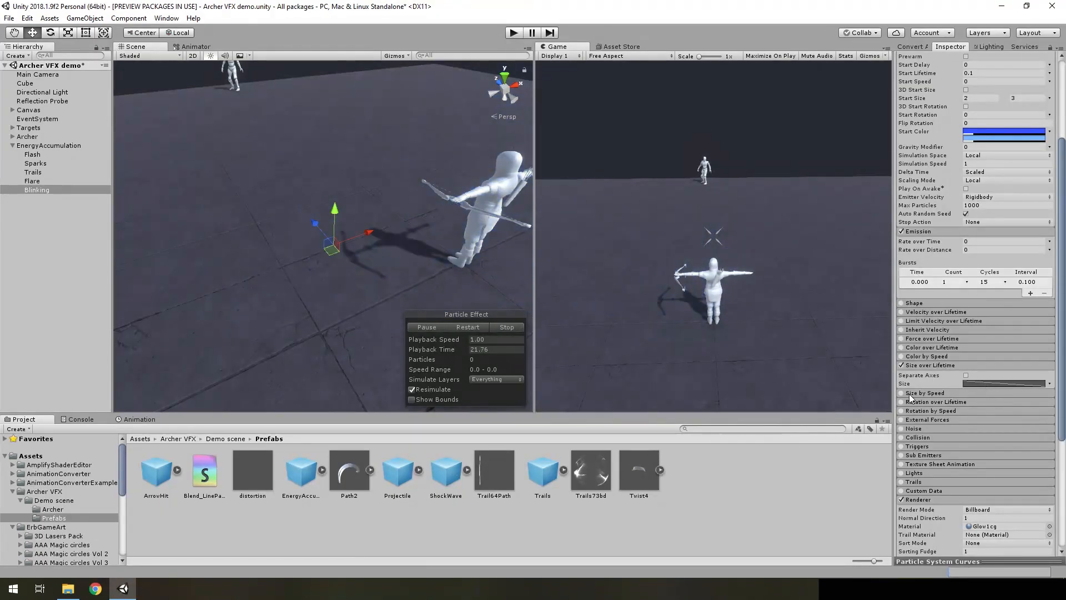
# Enable Color over Lifetime on Blinking and check its color gradient
pyautogui.click(918, 348)
pyautogui.click(904, 348)
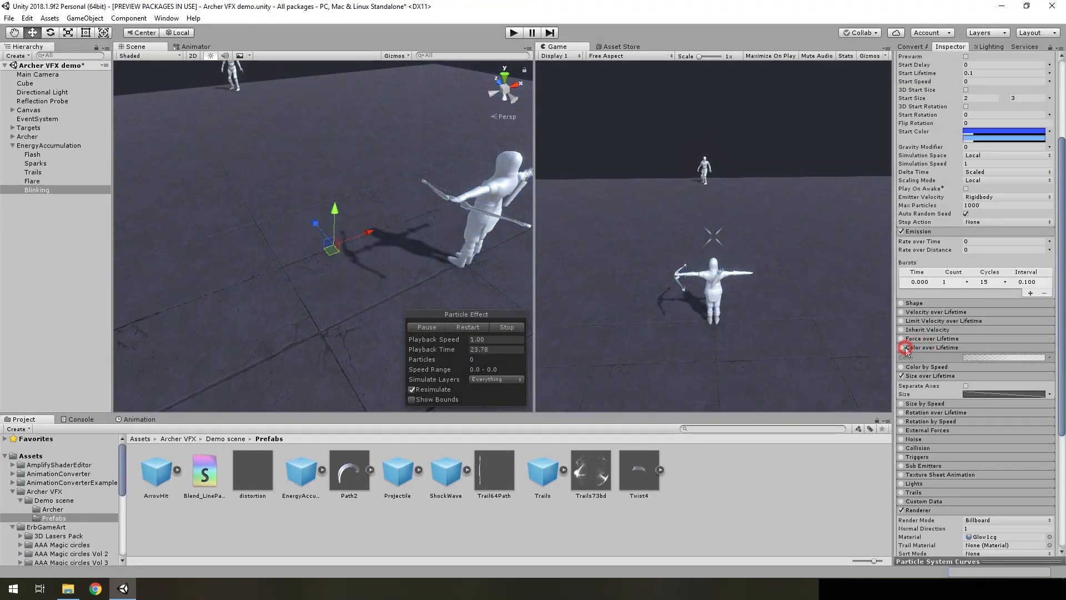
pyautogui.click(902, 348)
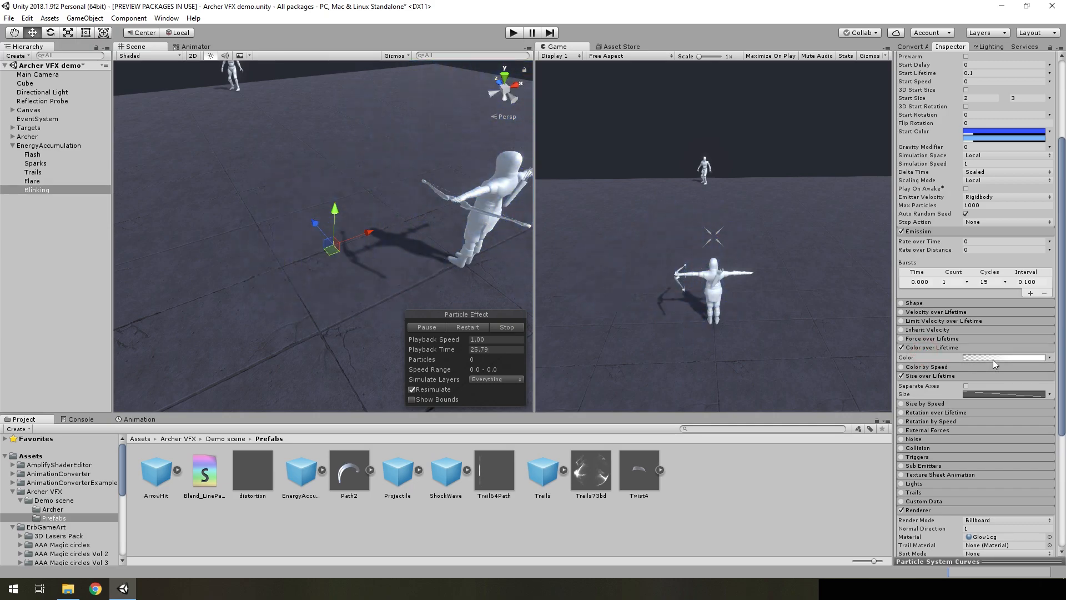
pyautogui.click(993, 359)
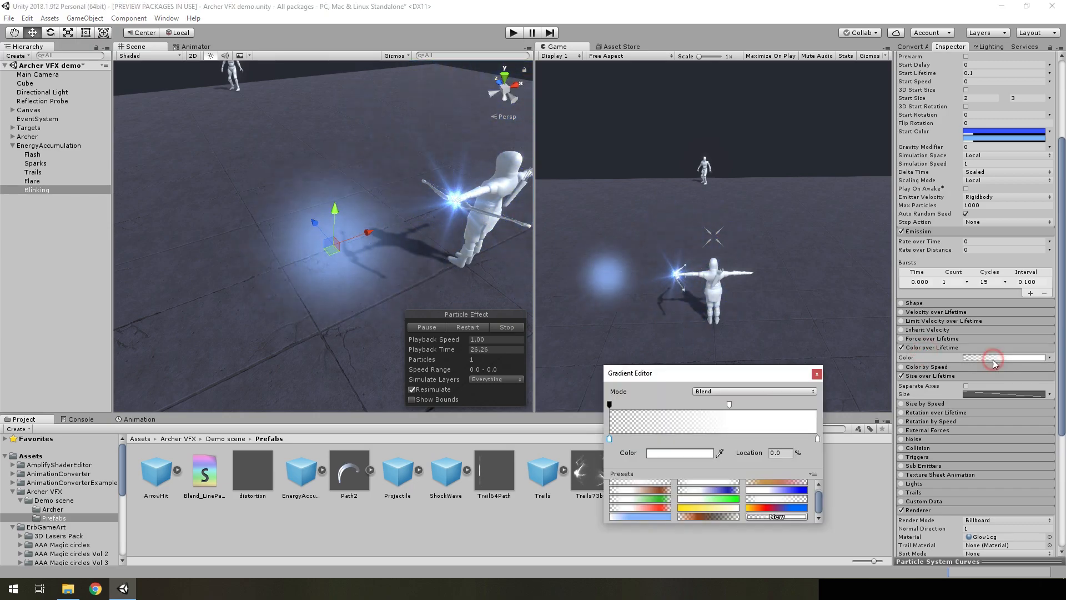
pyautogui.click(817, 378)
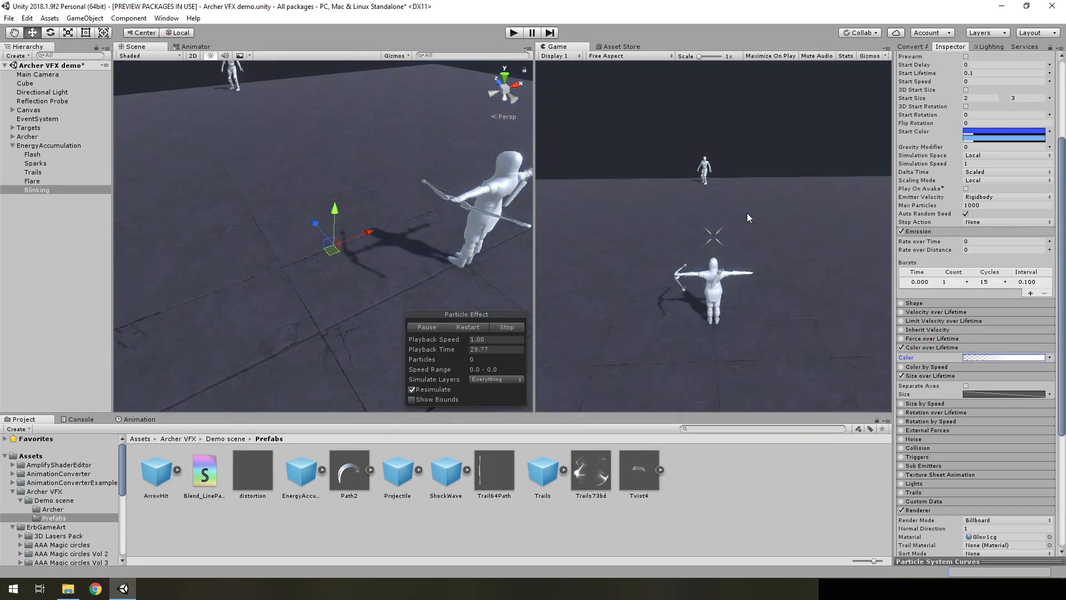
# Set the X position of Blinking to 0 to return it to the bow
pyautogui.scroll(5, 1006, 161)
pyautogui.click(974, 104)
pyautogui.write('0')
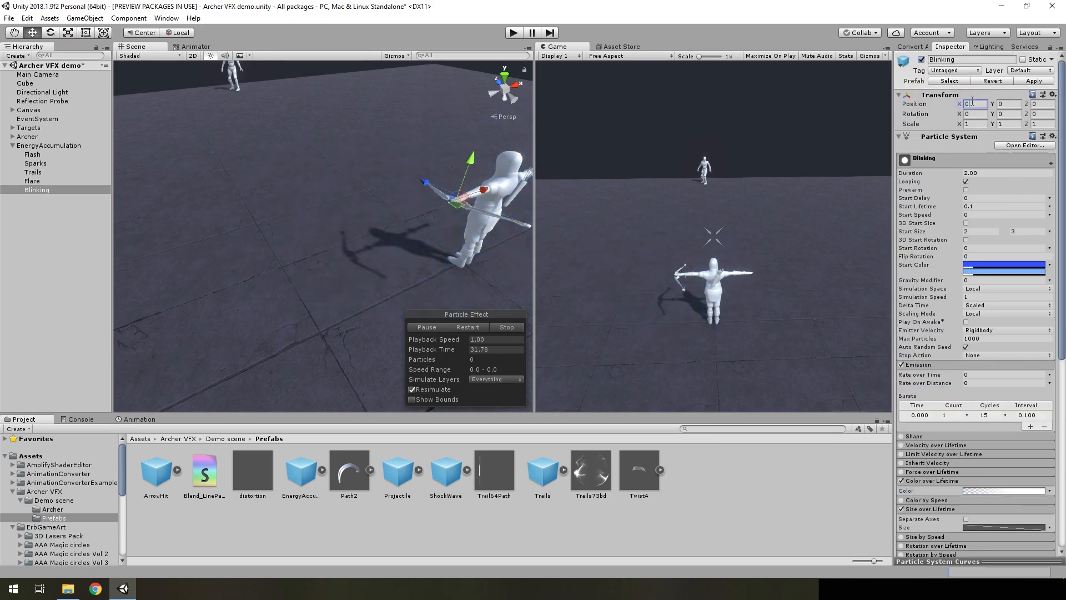
pyautogui.rightClick(955, 91)
pyautogui.click(336, 194)
# Pause the EndFlare effect and scrub its Playback Time to 9.50 to view the flare
pyautogui.moveTo(395, 244); pyautogui.dragTo(428, 252, button='right')
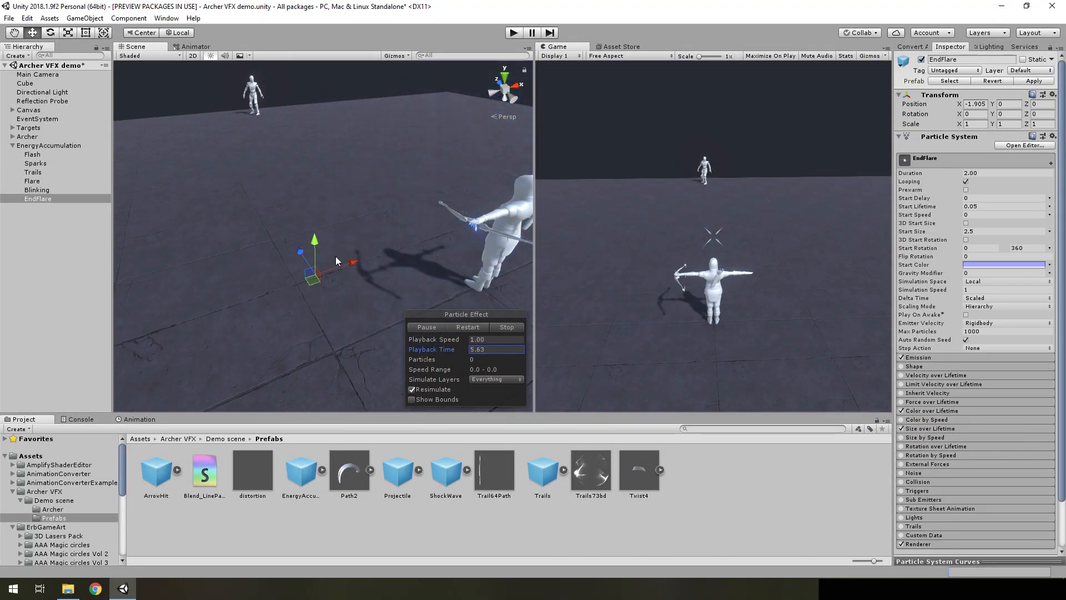
pyautogui.moveTo(335, 256); pyautogui.dragTo(390, 289, button='right')
pyautogui.click(434, 327)
pyautogui.moveTo(453, 349); pyautogui.dragTo(505, 352)
pyautogui.moveTo(569, 351); pyautogui.dragTo(668, 337)
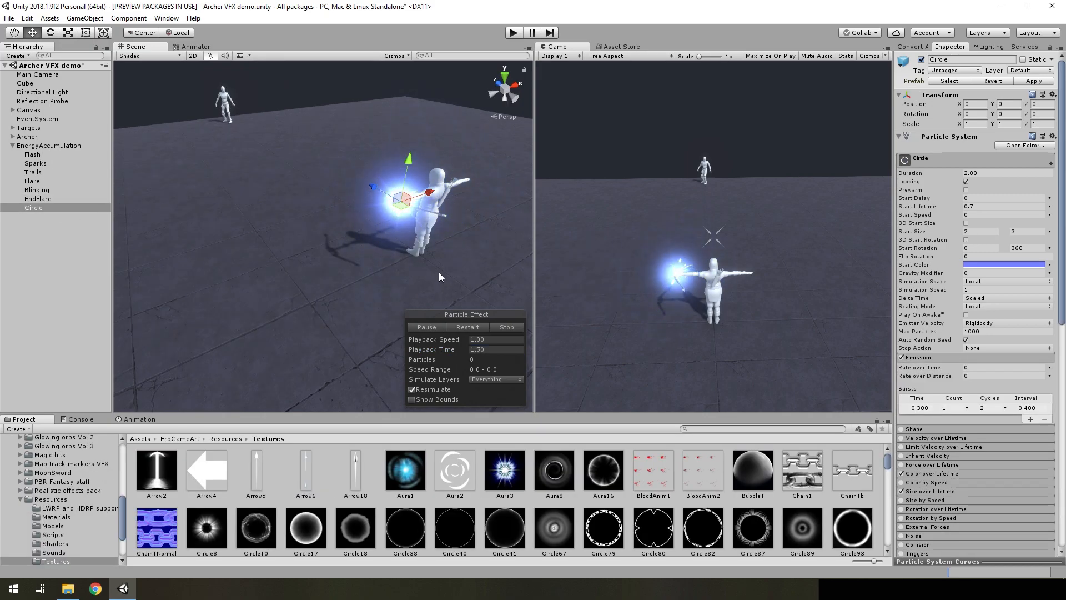
# Move the Circle particle system away from the archer to an X position of about -2.67 and frame it in the scene
pyautogui.keyDown('alt'); pyautogui.moveTo(444, 244); pyautogui.dragTo(416, 254); pyautogui.keyUp('alt')
pyautogui.moveTo(416, 253)
pyautogui.mouseDown(button='right')
pyautogui.moveTo(389, 261)
pyautogui.moveTo(401, 268)
pyautogui.mouseUp(button='right')
pyautogui.moveTo(442, 200); pyautogui.dragTo(243, 258)
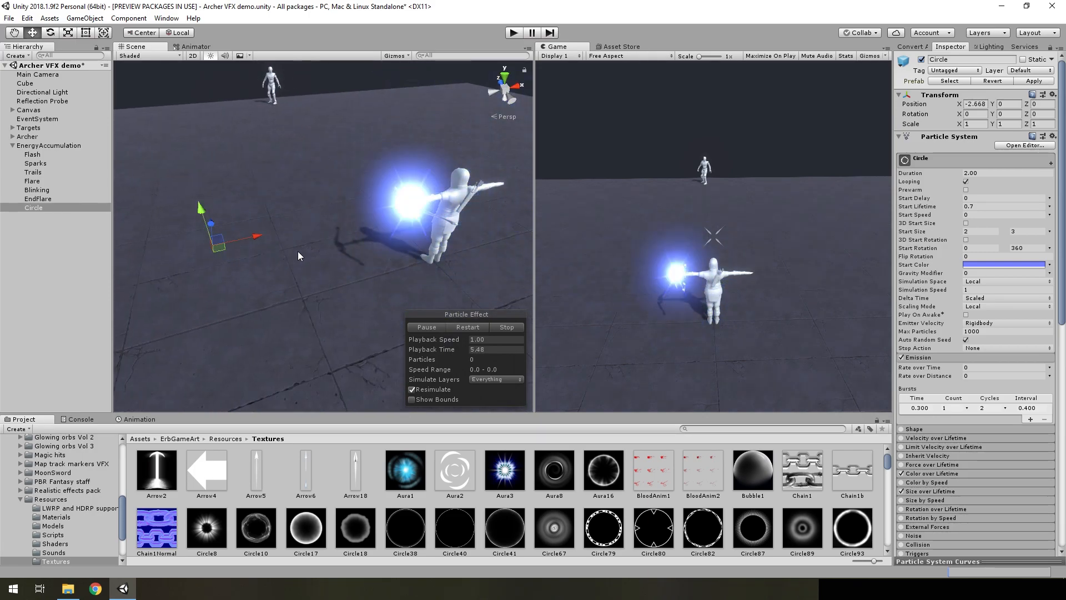
pyautogui.press('f')
pyautogui.moveTo(389, 283); pyautogui.dragTo(410, 293, button='right')
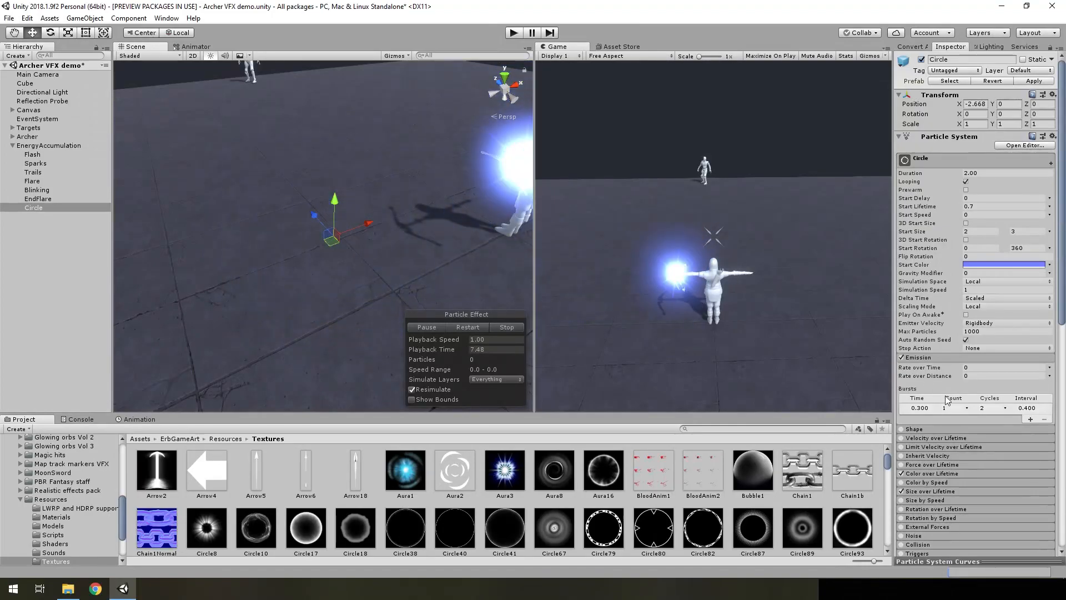
# Locate the texture used by Circle's material and view the Aura16 image in the external picture viewer before closing it
pyautogui.scroll(-5, 972, 410)
pyautogui.click(1030, 494)
pyautogui.click(599, 478)
pyautogui.doubleClick(599, 478)
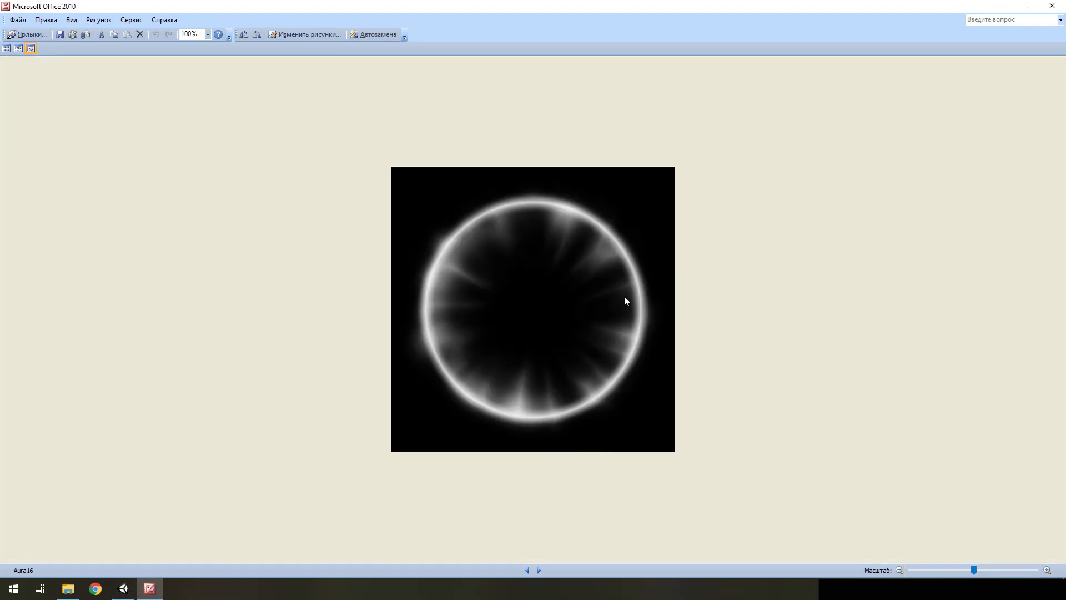
pyautogui.click(1051, 7)
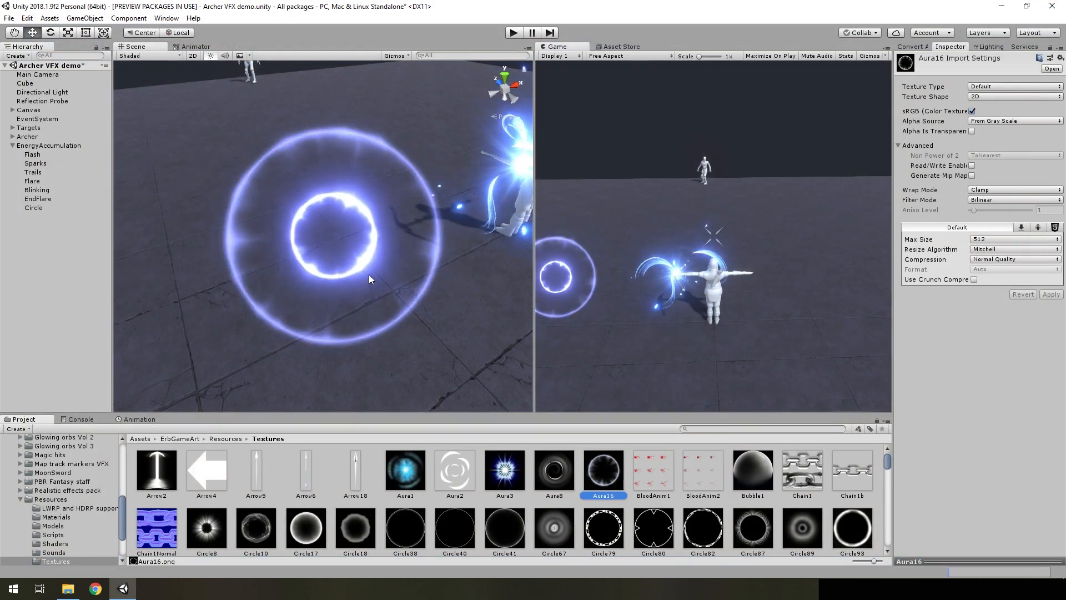
# Restart and pause the Circle effect, and scrub its Playback Time to 0.82 to view the rings
pyautogui.click(34, 208)
pyautogui.click(468, 326)
pyautogui.click(430, 326)
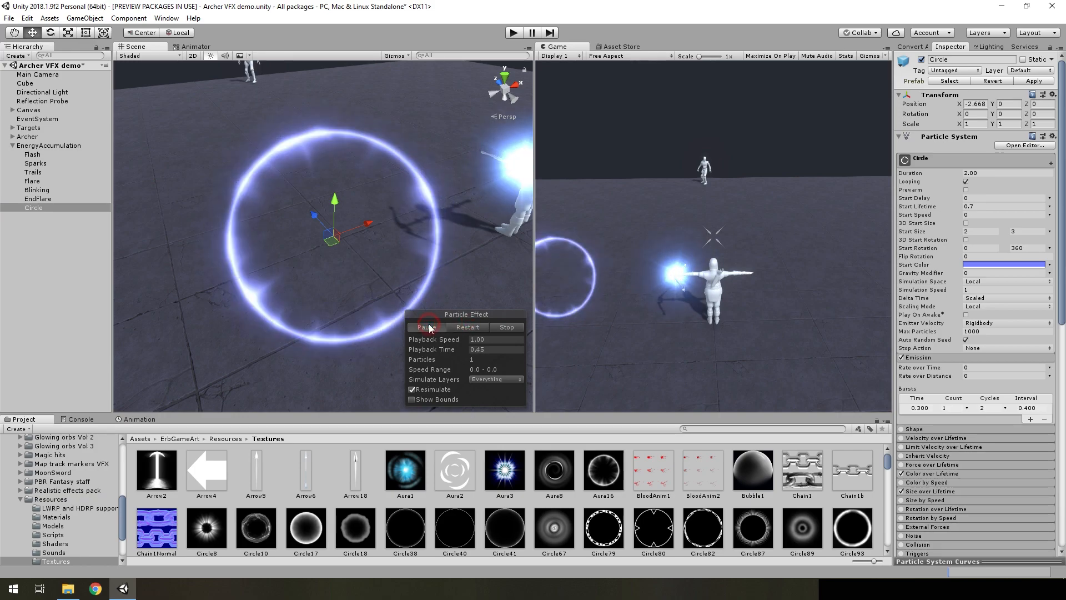
pyautogui.moveTo(450, 350); pyautogui.dragTo(473, 350)
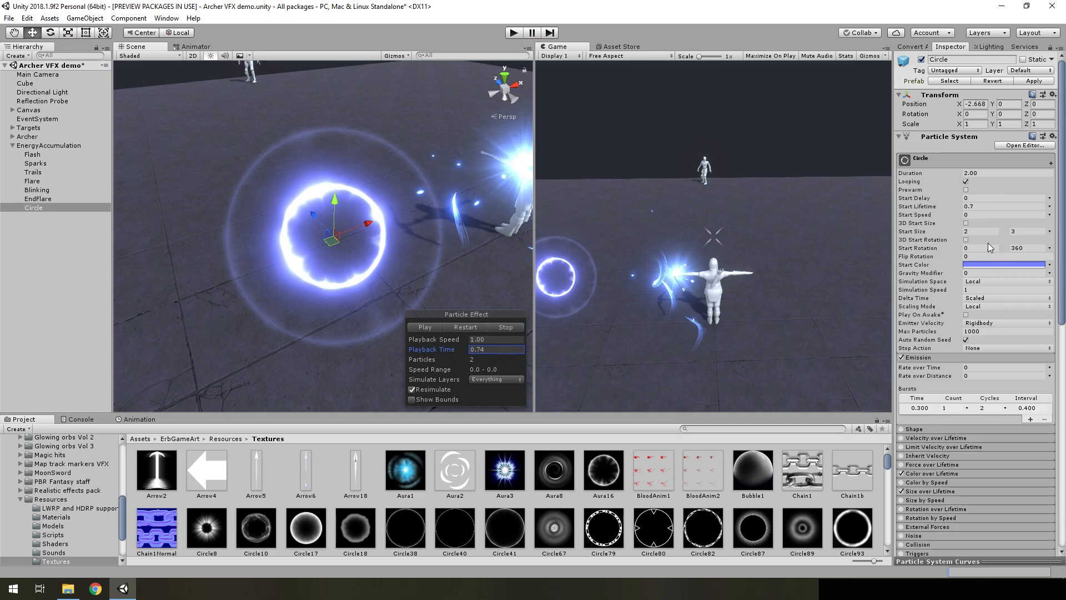
pyautogui.moveTo(446, 351); pyautogui.dragTo(480, 349)
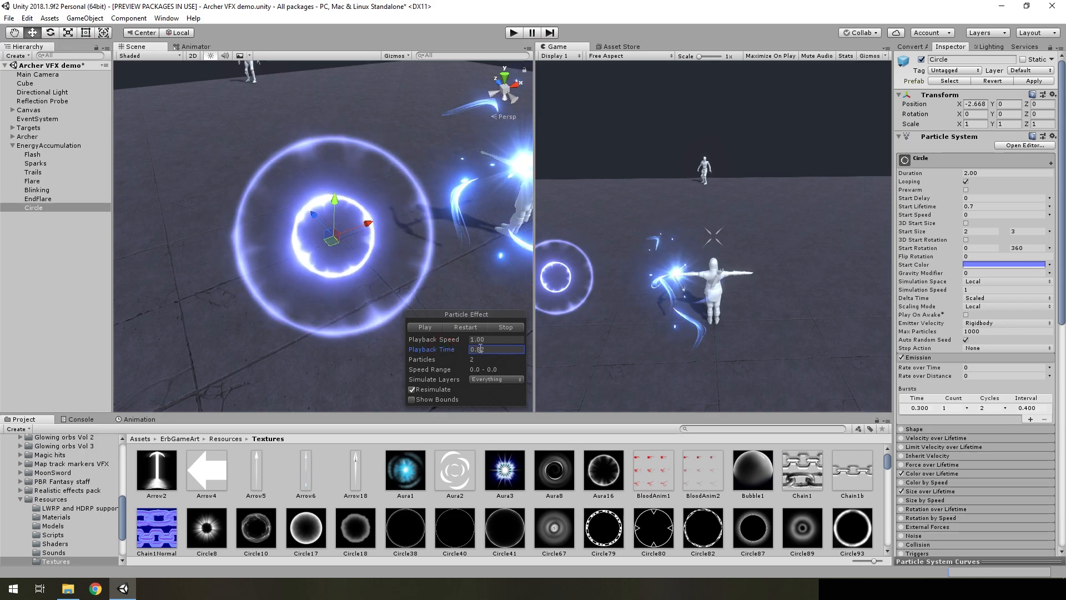
# Inspect Circle's Start Color, its Size over Lifetime curve and its Color over Lifetime gradient
pyautogui.click(990, 264)
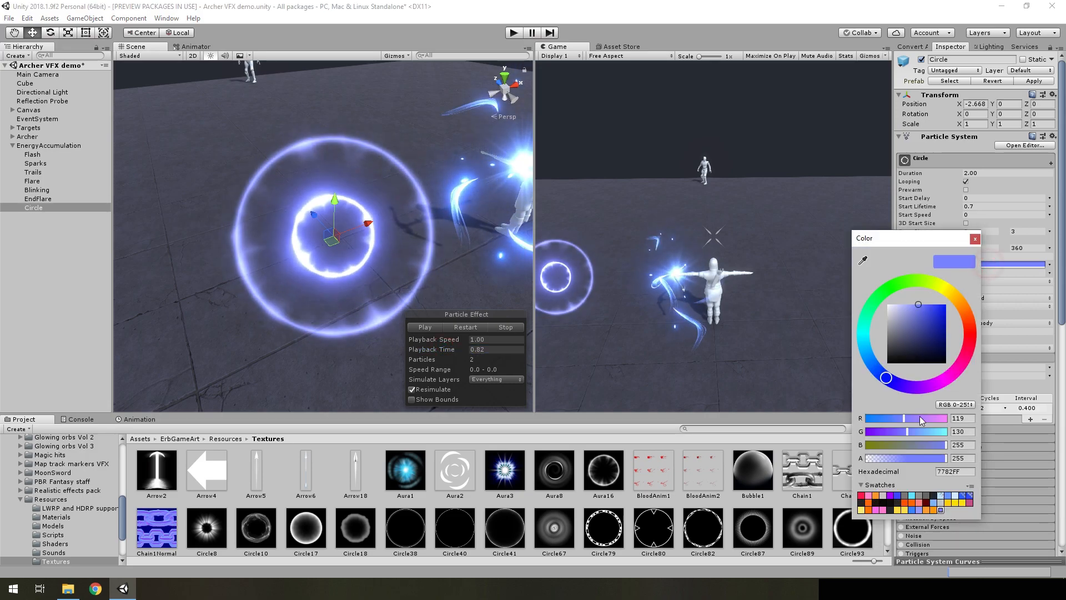
pyautogui.click(975, 239)
pyautogui.scroll(-5, 987, 375)
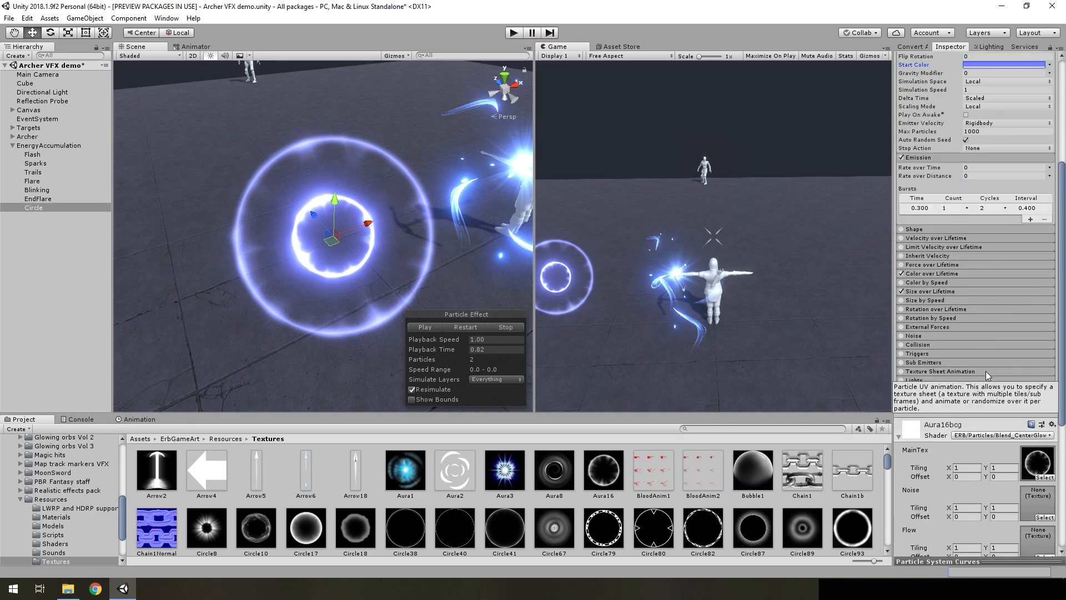
pyautogui.click(922, 291)
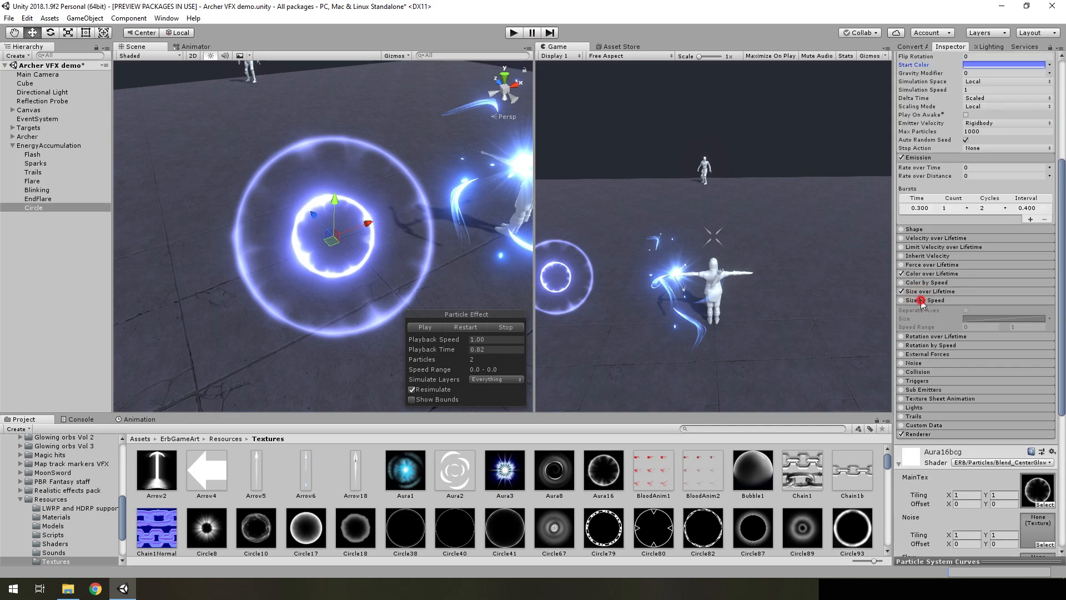
pyautogui.click(914, 561)
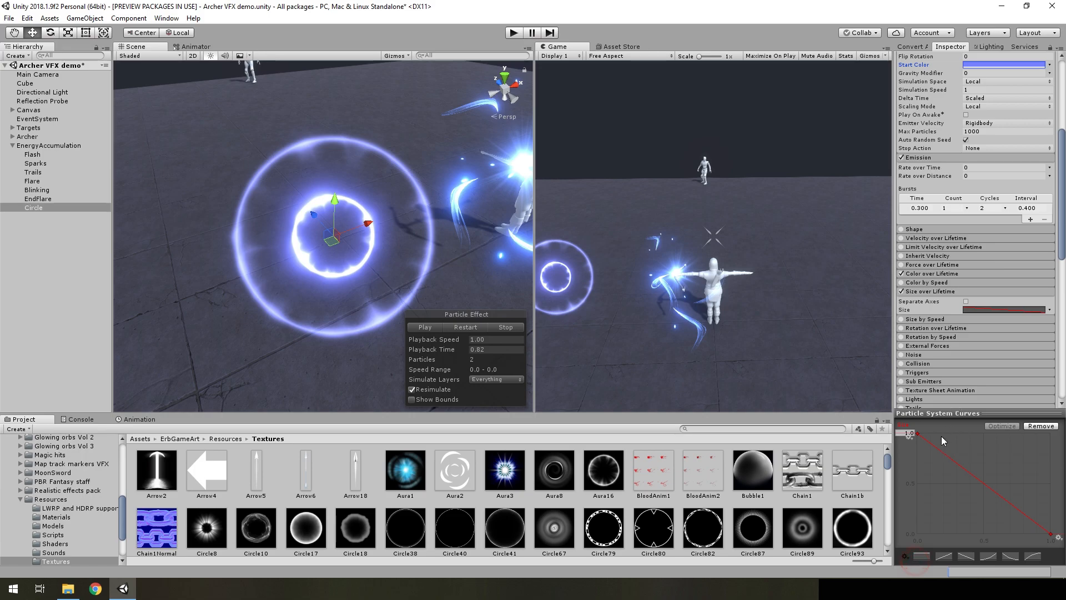
pyautogui.click(952, 413)
pyautogui.click(928, 291)
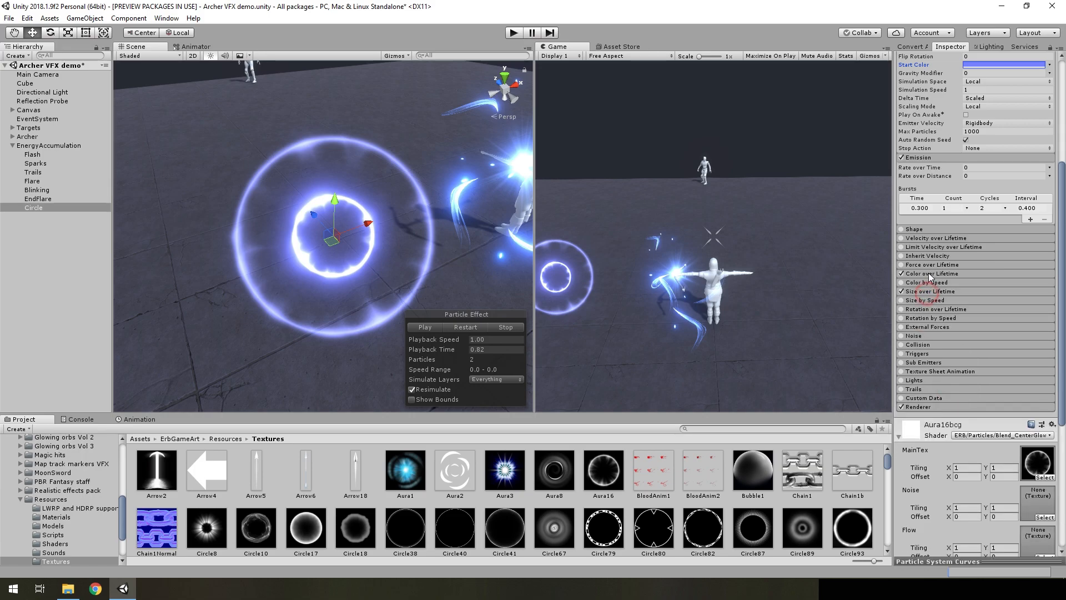
pyautogui.click(931, 273)
pyautogui.click(983, 284)
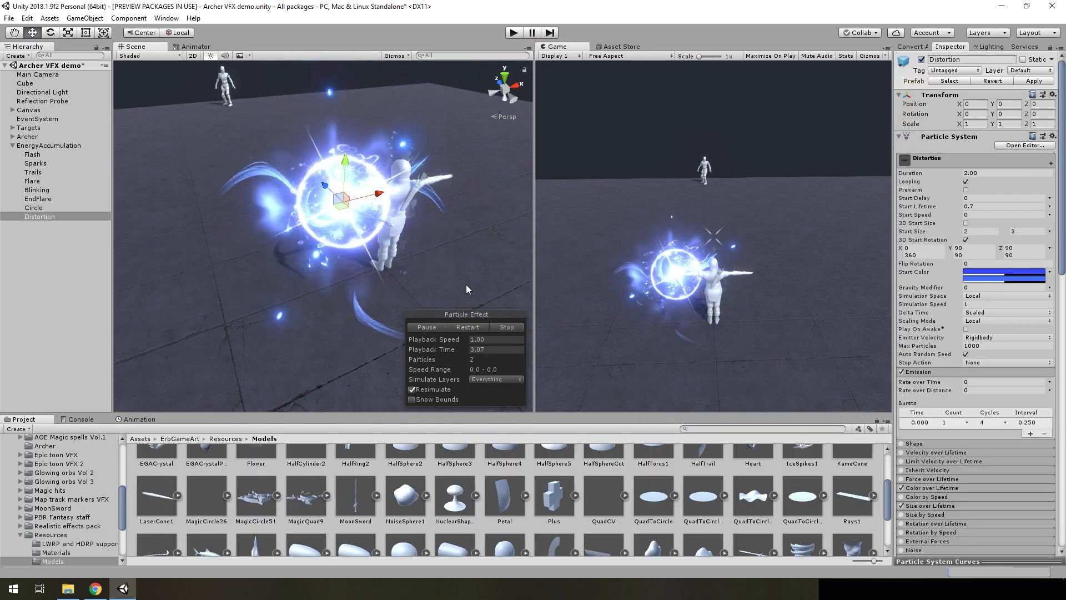
# Pause the Distortion effect, move it away from the archer to an X position of about -3.71, and frame it in the scene
pyautogui.click(432, 327)
pyautogui.keyDown('alt'); pyautogui.moveTo(369, 286); pyautogui.dragTo(389, 285); pyautogui.keyUp('alt')
pyautogui.scroll(2, 390, 284)
pyautogui.moveTo(407, 215); pyautogui.dragTo(330, 236)
pyautogui.moveTo(377, 272); pyautogui.dragTo(361, 277, button='right')
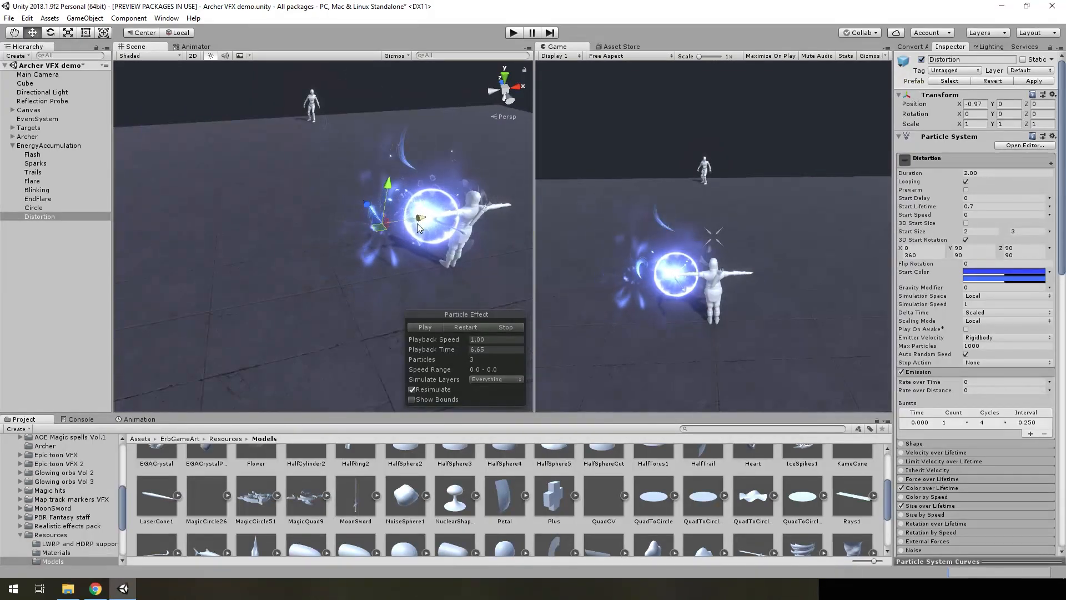
pyautogui.moveTo(419, 220); pyautogui.dragTo(333, 255)
pyautogui.press('f')
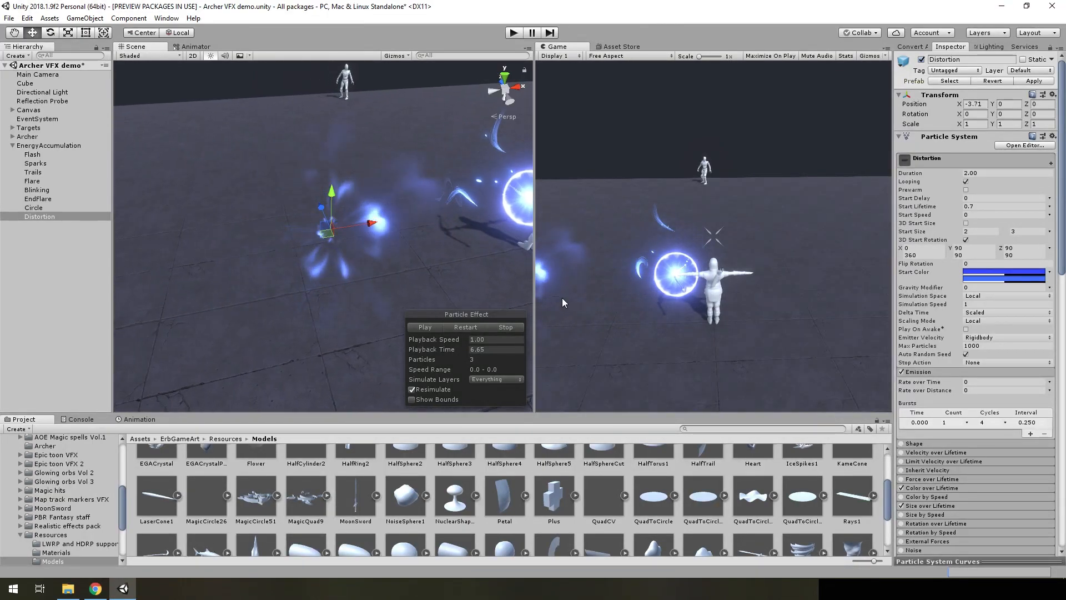
# Try a Distortion power of about 1.57 on the Distortion system's Gradient17bd2 material and undo the change
pyautogui.scroll(-10, 965, 377)
pyautogui.scroll(-10, 965, 378)
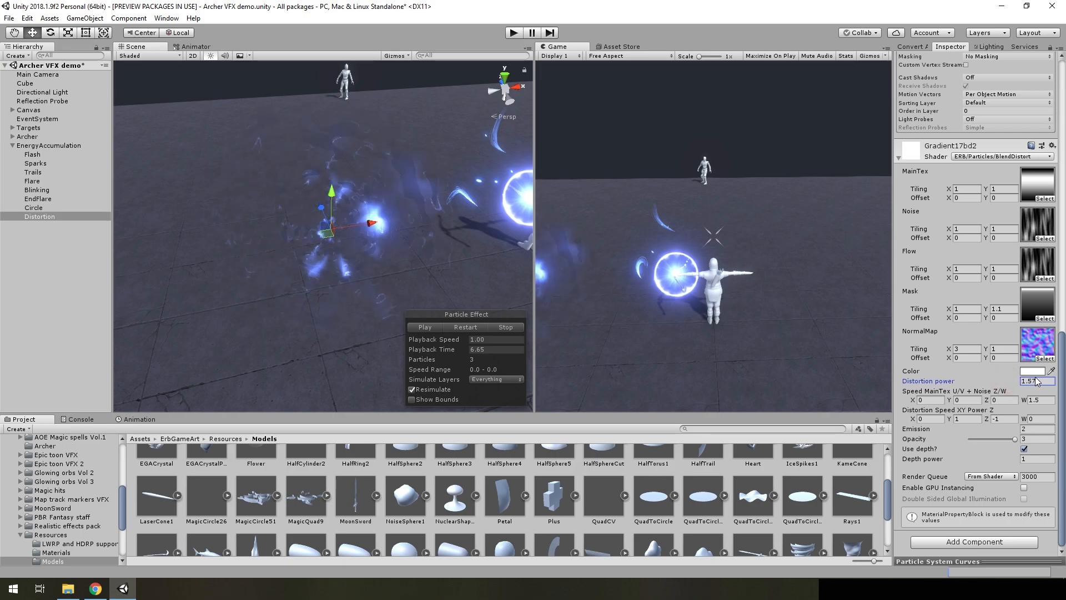
pyautogui.hotkey('ctrl', 'z')
pyautogui.moveTo(383, 212); pyautogui.dragTo(402, 249, button='right')
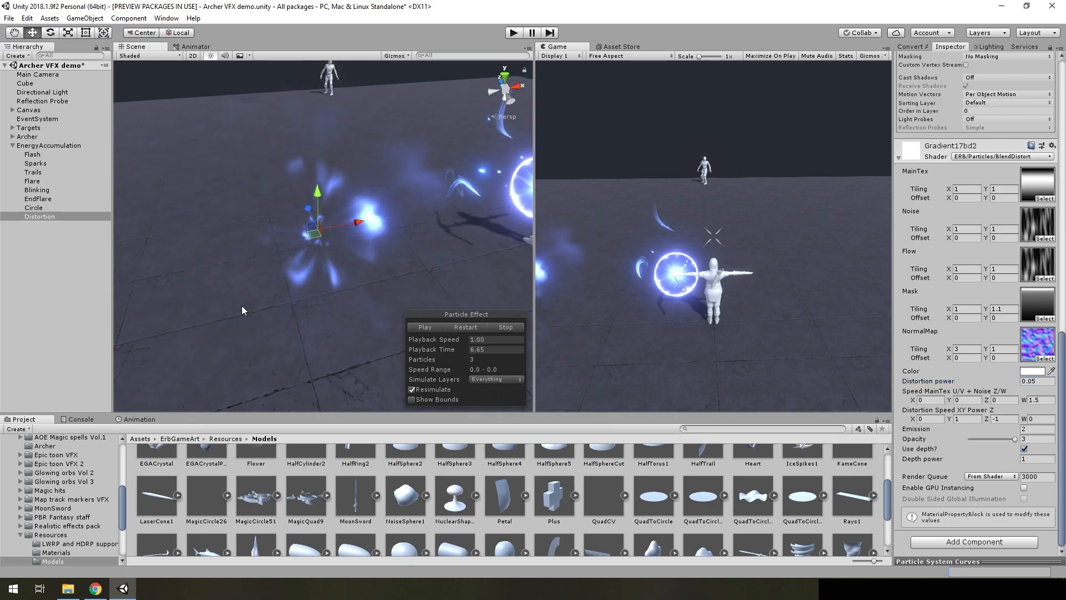
# Switch to Chrome and show the magic aura tutorial video that is open in the other tab
pyautogui.click(96, 590)
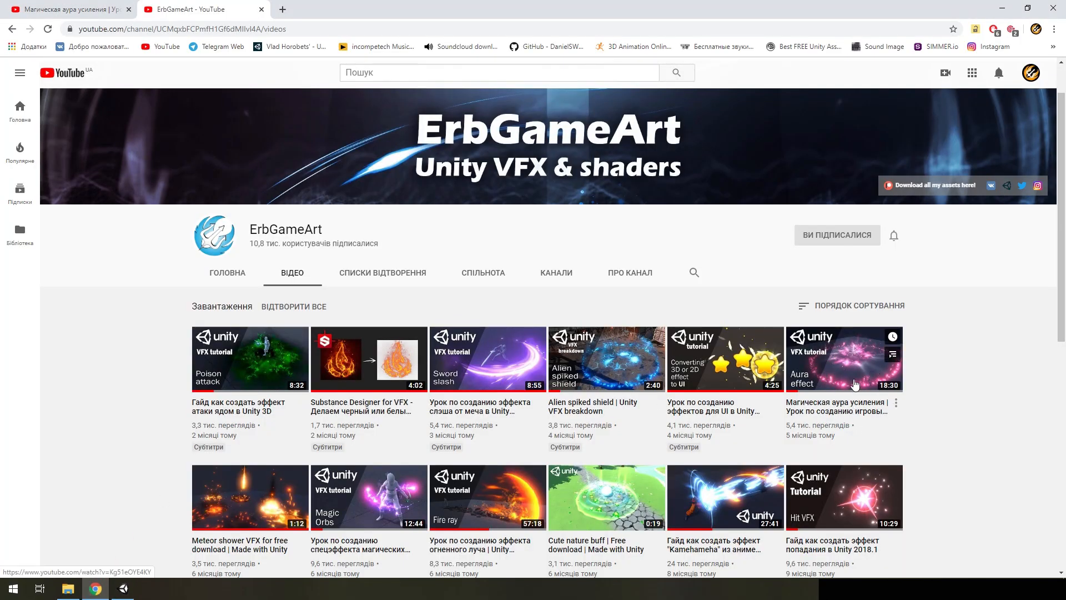
pyautogui.click(77, 7)
pyautogui.click(408, 309)
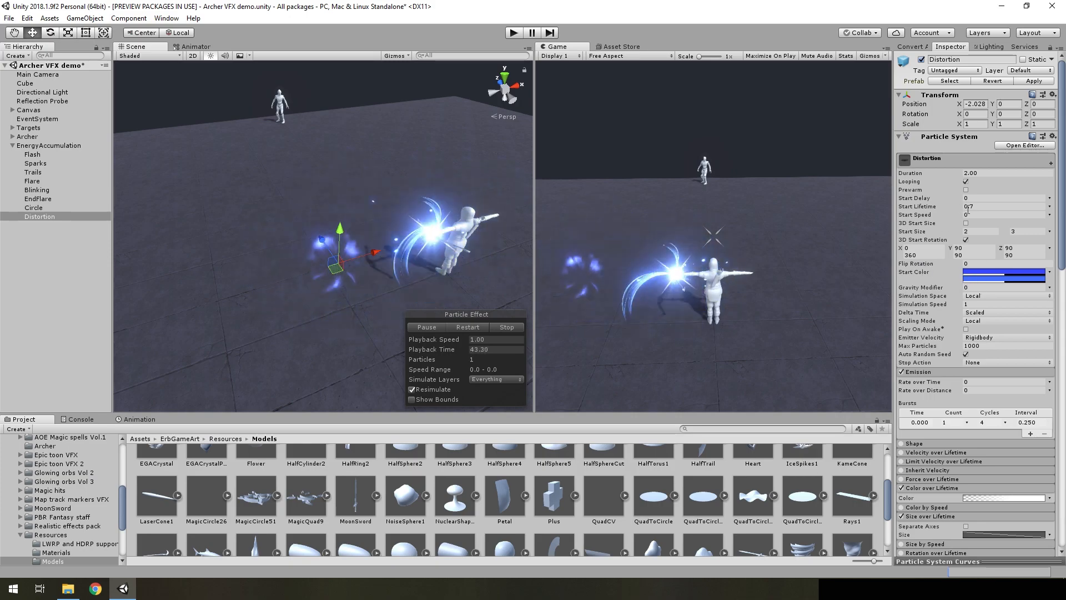
# Review Distortion's particle settings and set its X position to 0 to return it to the bow
pyautogui.scroll(-5, 983, 284)
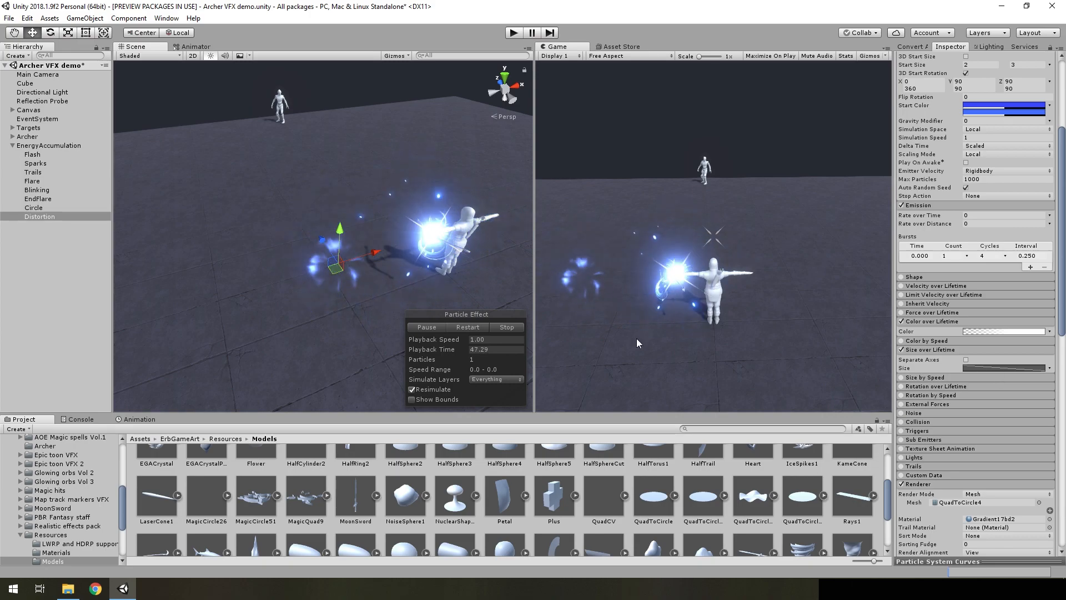
pyautogui.scroll(5, 947, 135)
pyautogui.scroll(1, 947, 136)
pyautogui.doubleClick(976, 104)
pyautogui.write('028')
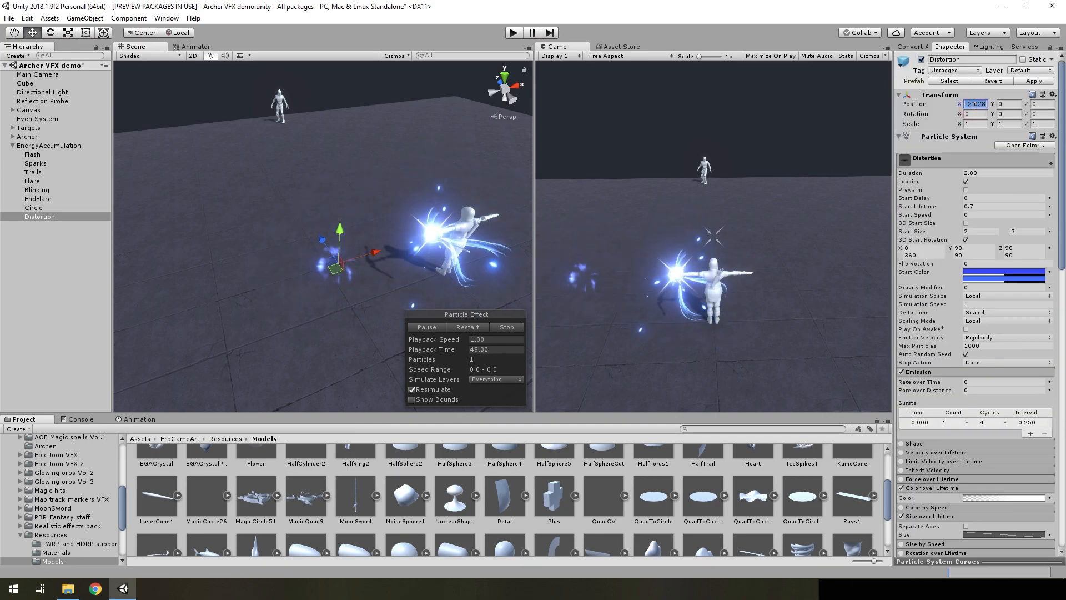
pyautogui.keyDown('alt'); pyautogui.moveTo(398, 248); pyautogui.dragTo(359, 261); pyautogui.keyUp('alt')
pyautogui.moveTo(360, 261); pyautogui.dragTo(407, 248, button='right')
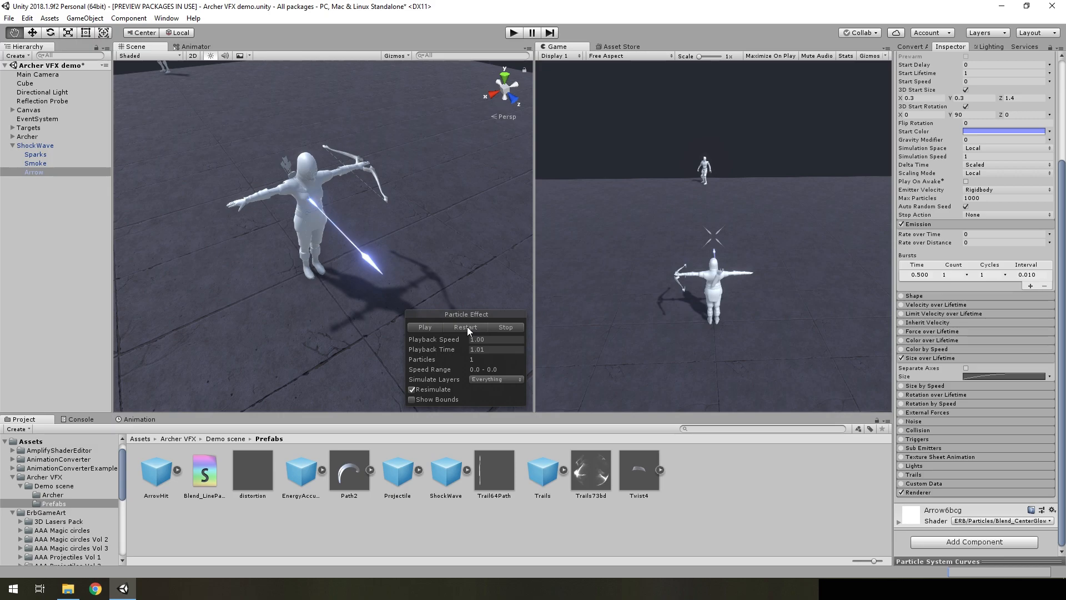
# Replay the Arrow particle system of ShockWave and inspect its Size over Lifetime curve and main settings
pyautogui.click(467, 326)
pyautogui.click(454, 326)
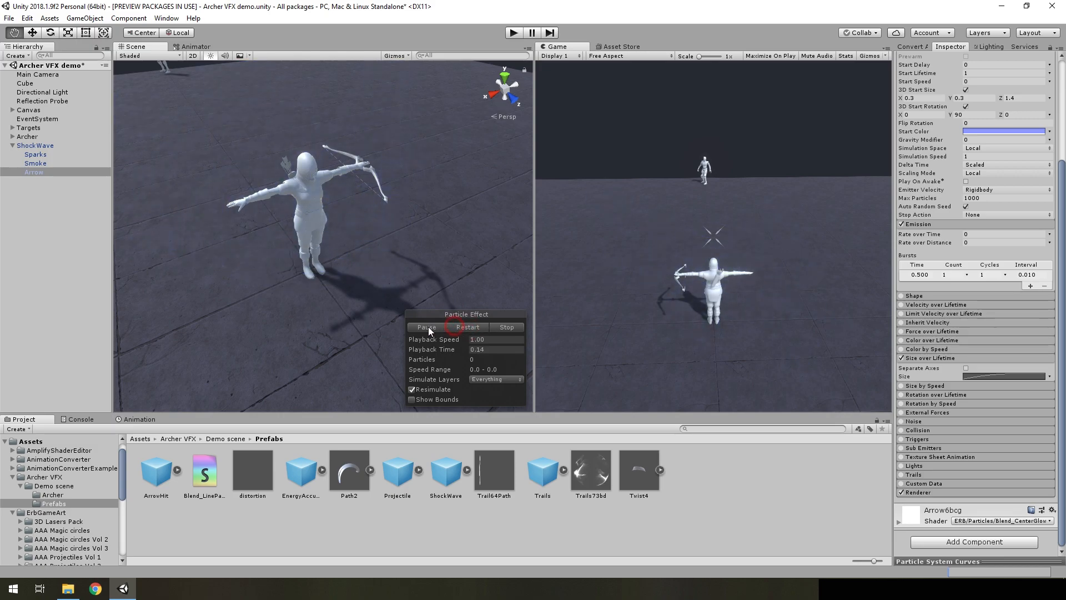
pyautogui.click(996, 376)
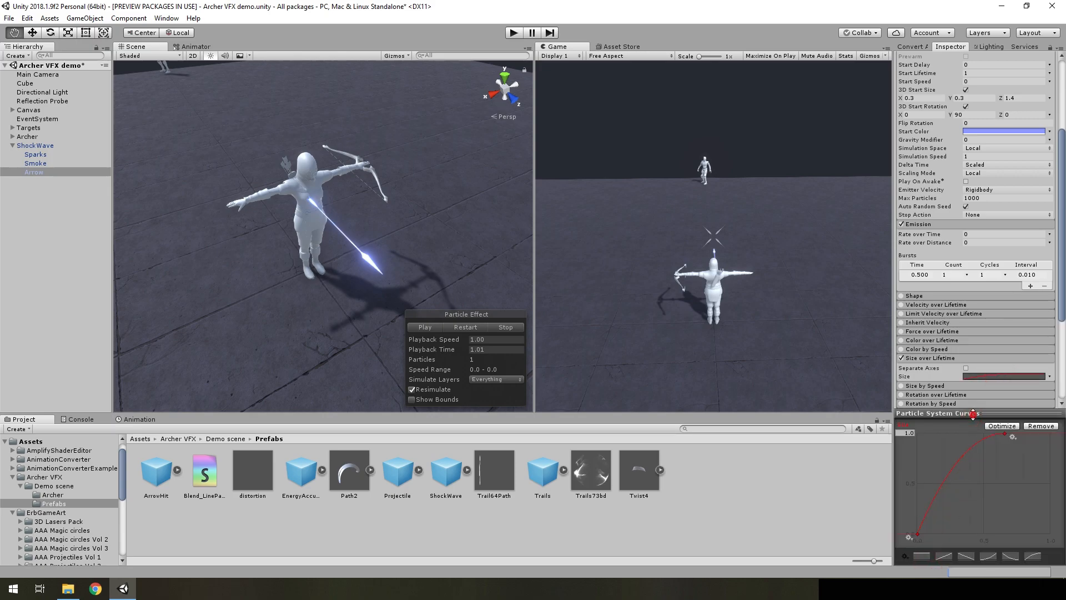
pyautogui.moveTo(973, 413); pyautogui.dragTo(973, 561)
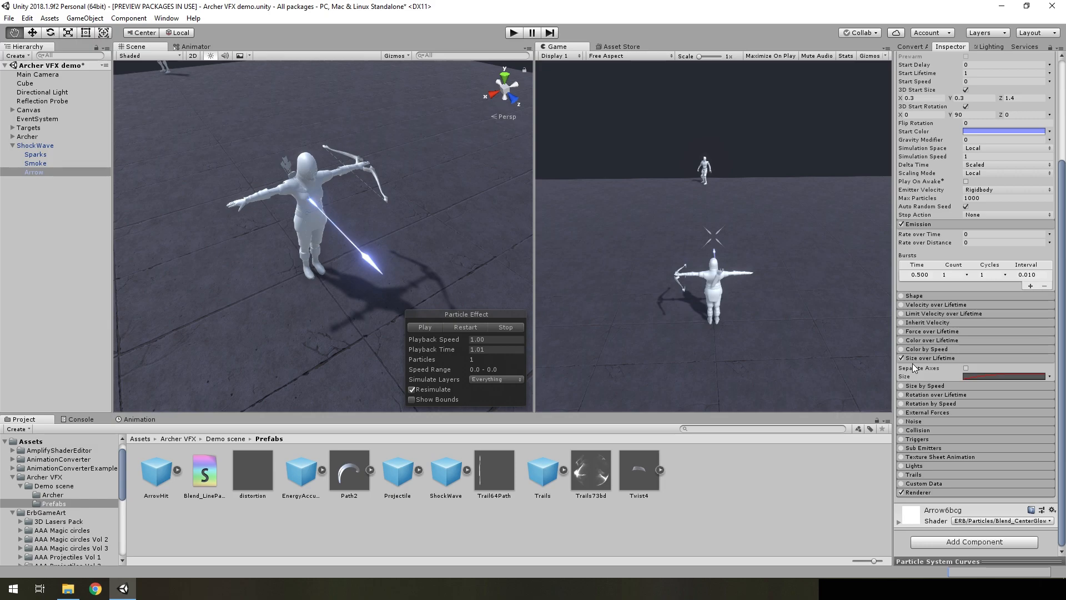
pyautogui.scroll(3, 913, 367)
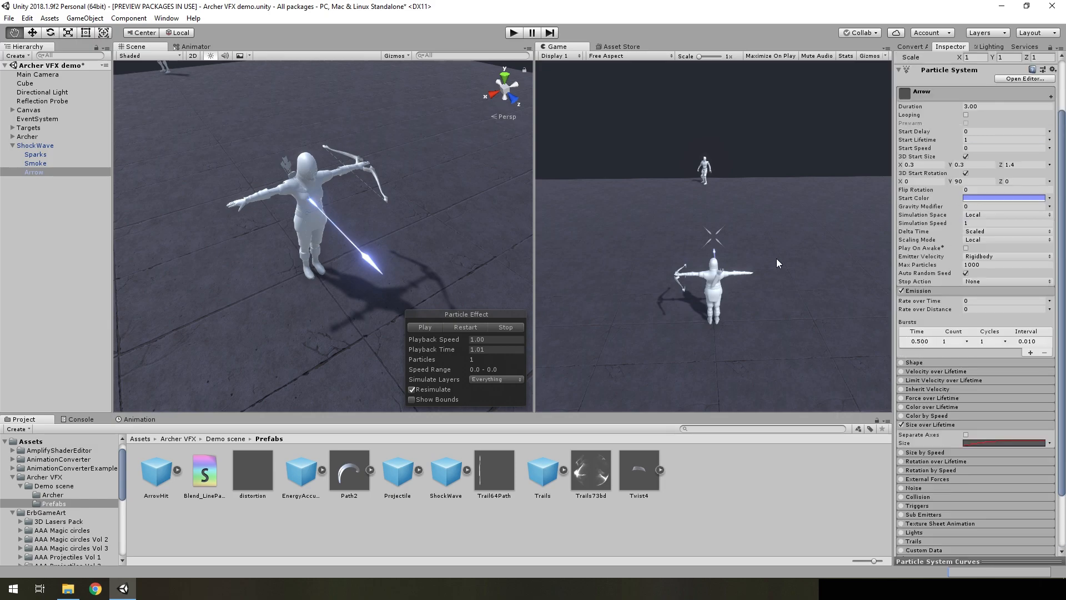
# View the arrow mesh in Shaded Wireframe mode and return the scene display to Shaded
pyautogui.click(158, 56)
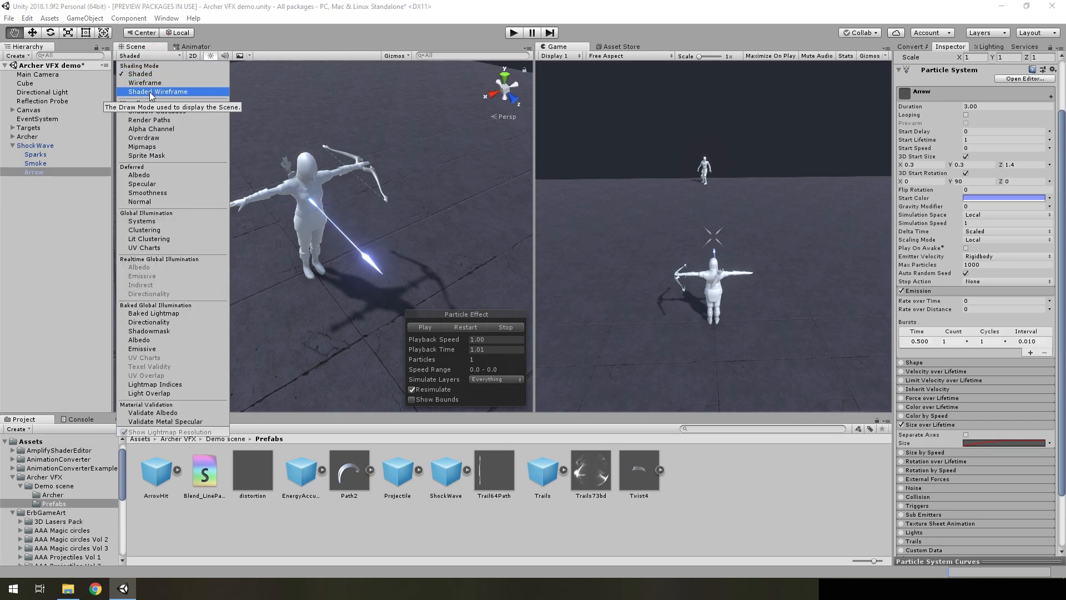
pyautogui.click(154, 94)
pyautogui.keyDown('alt'); pyautogui.moveTo(360, 240); pyautogui.dragTo(385, 264); pyautogui.keyUp('alt')
pyautogui.scroll(4, 385, 264)
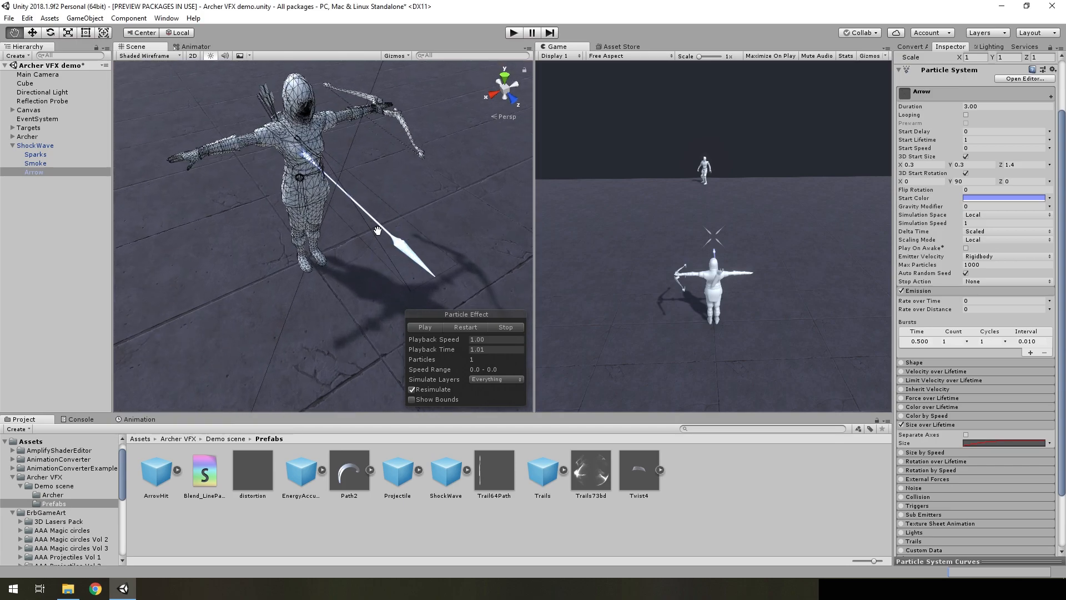
pyautogui.click(146, 56)
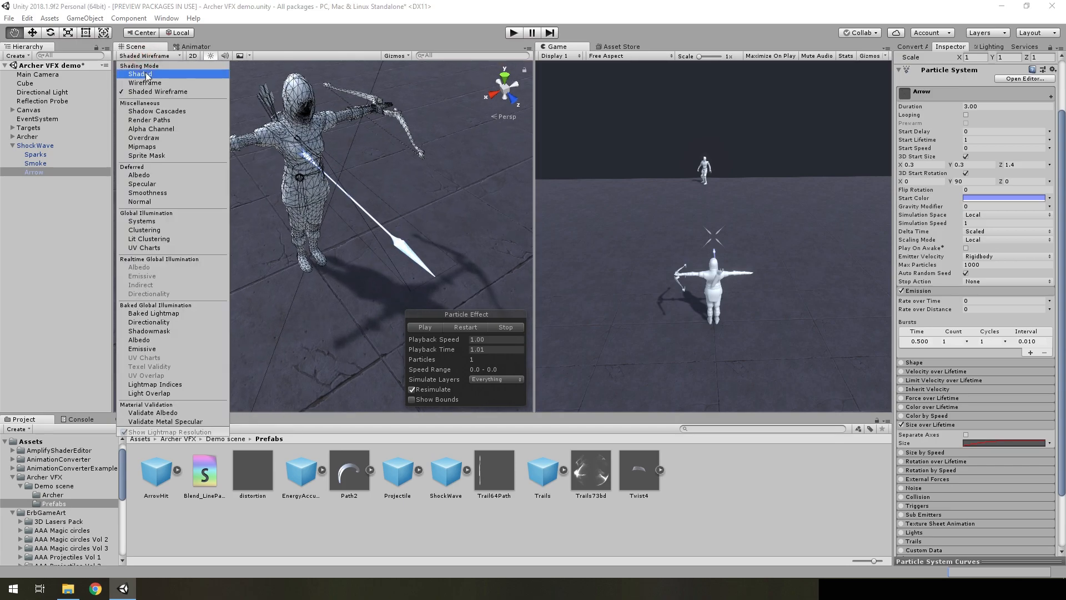
pyautogui.click(145, 74)
pyautogui.scroll(-4, 355, 200)
# Restart the ShockWave effect, select its Smoke system, and pause and scrub the Playback Time to 1.52
pyautogui.click(462, 327)
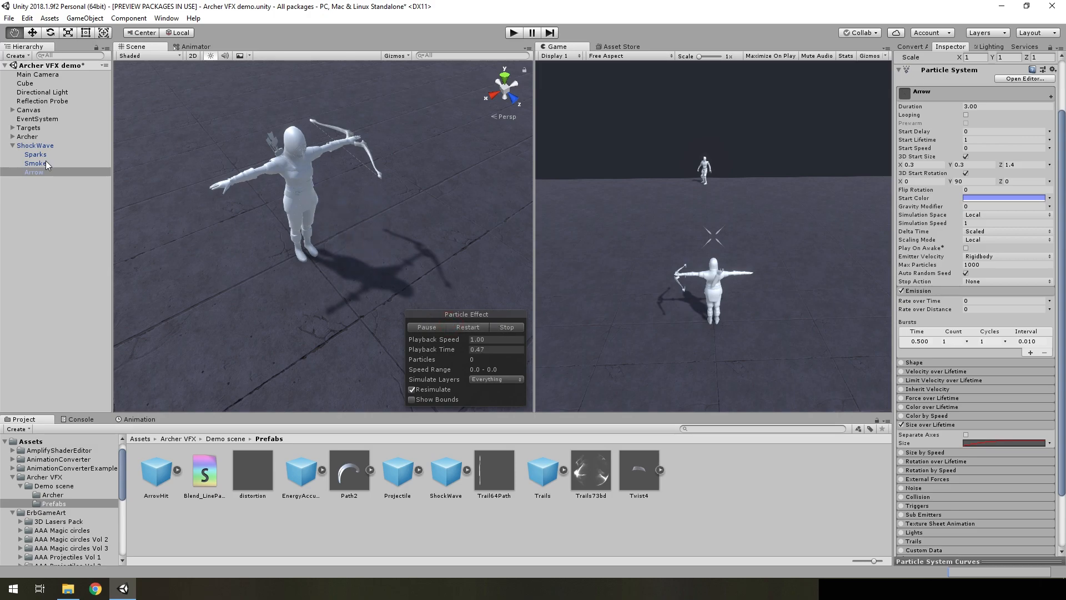
pyautogui.click(44, 163)
pyautogui.keyDown('alt'); pyautogui.moveTo(444, 236); pyautogui.dragTo(371, 249); pyautogui.keyUp('alt')
pyautogui.click(432, 328)
pyautogui.click(431, 328)
pyautogui.keyDown('alt'); pyautogui.moveTo(360, 339); pyautogui.dragTo(516, 338); pyautogui.keyUp('alt')
pyautogui.keyDown('alt'); pyautogui.moveTo(471, 297); pyautogui.dragTo(408, 265); pyautogui.keyUp('alt')
# Inspect Smoke's cone Shape settings and its Emission burst, and restart the effect to check the burst timing
pyautogui.click(932, 313)
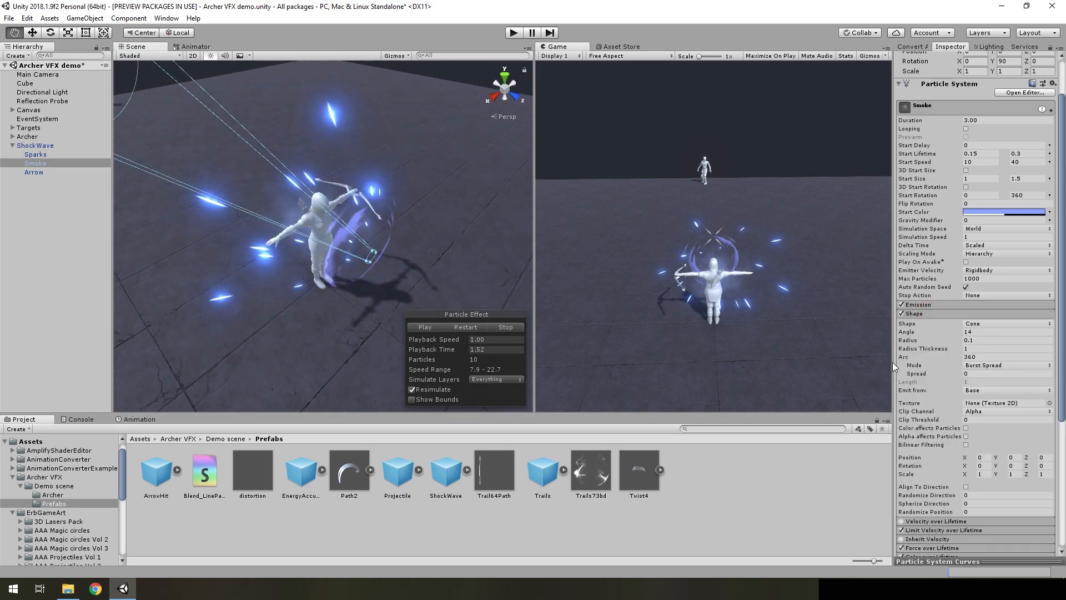
pyautogui.keyDown('alt'); pyautogui.moveTo(325, 245); pyautogui.dragTo(452, 258); pyautogui.keyUp('alt')
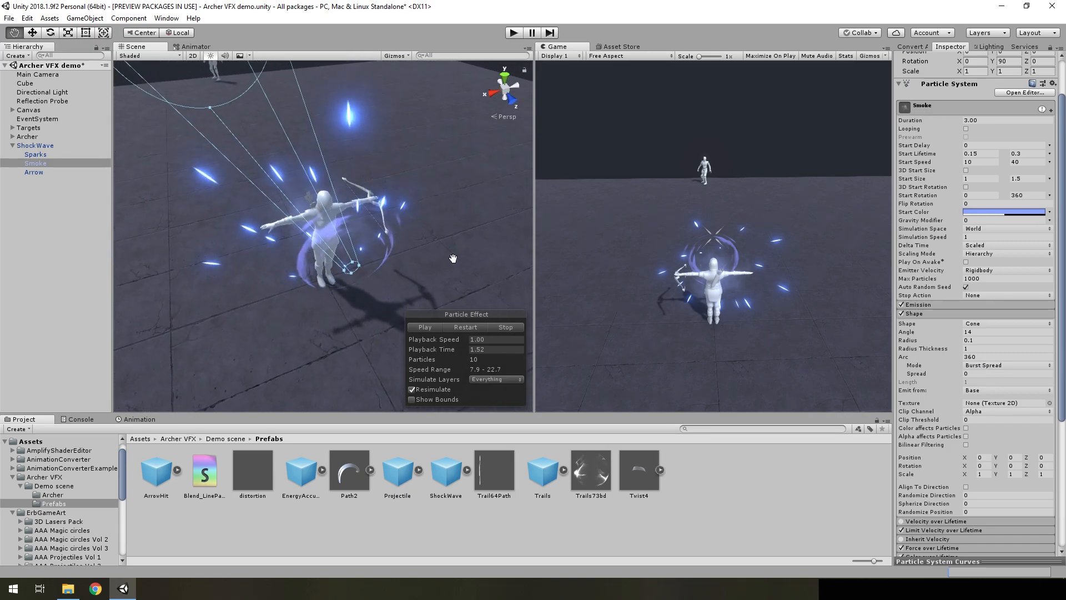
pyautogui.click(923, 313)
pyautogui.click(922, 305)
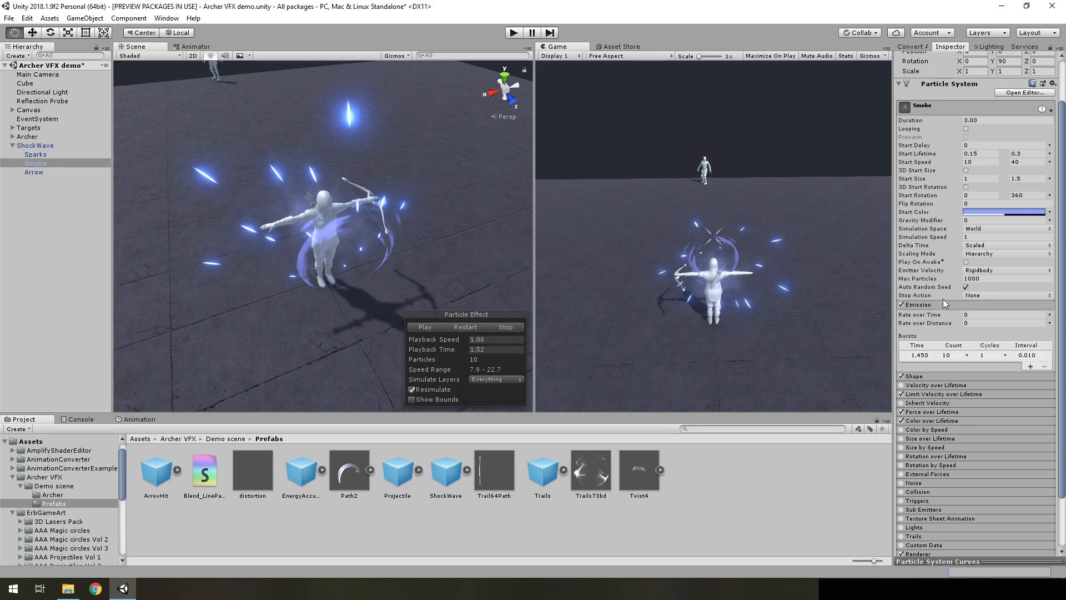
pyautogui.click(467, 327)
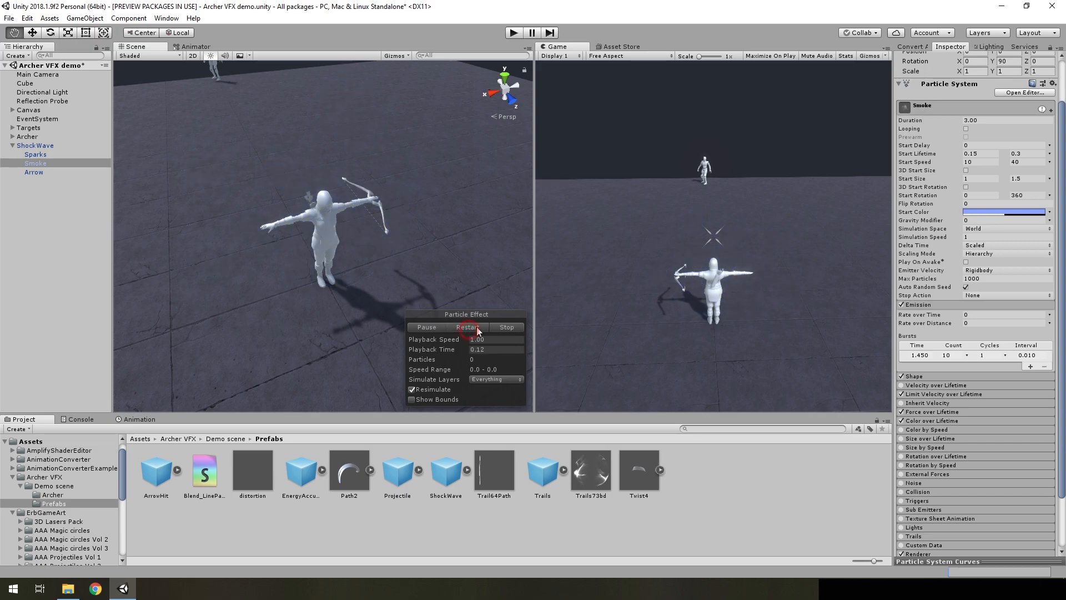
# Open Smoke's Limit Velocity over Lifetime and Force over Lifetime modules to examine their settings
pyautogui.click(944, 393)
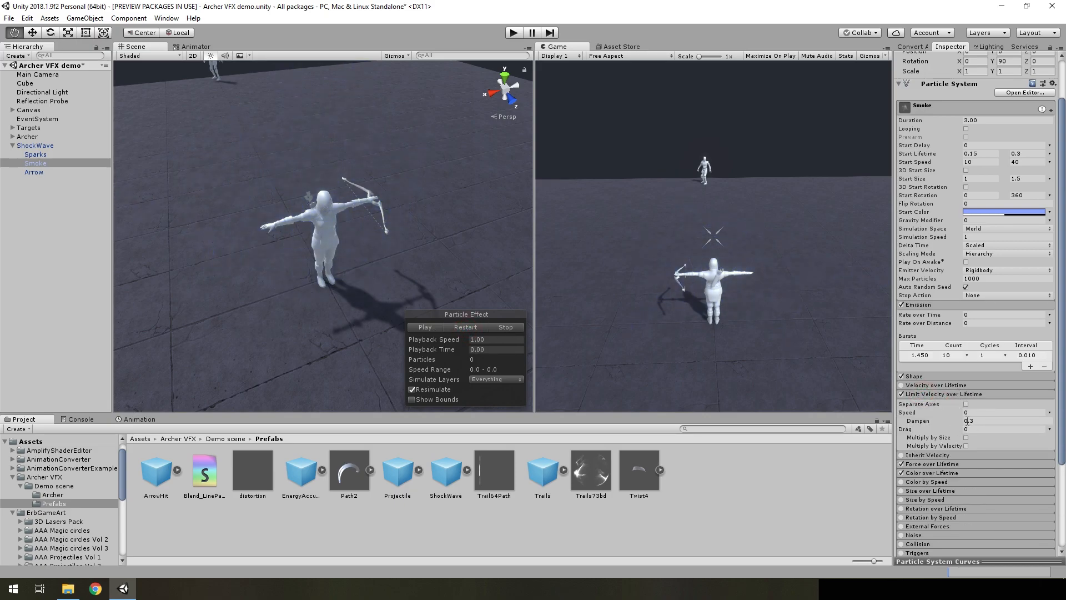
pyautogui.scroll(-3, 940, 438)
pyautogui.click(927, 365)
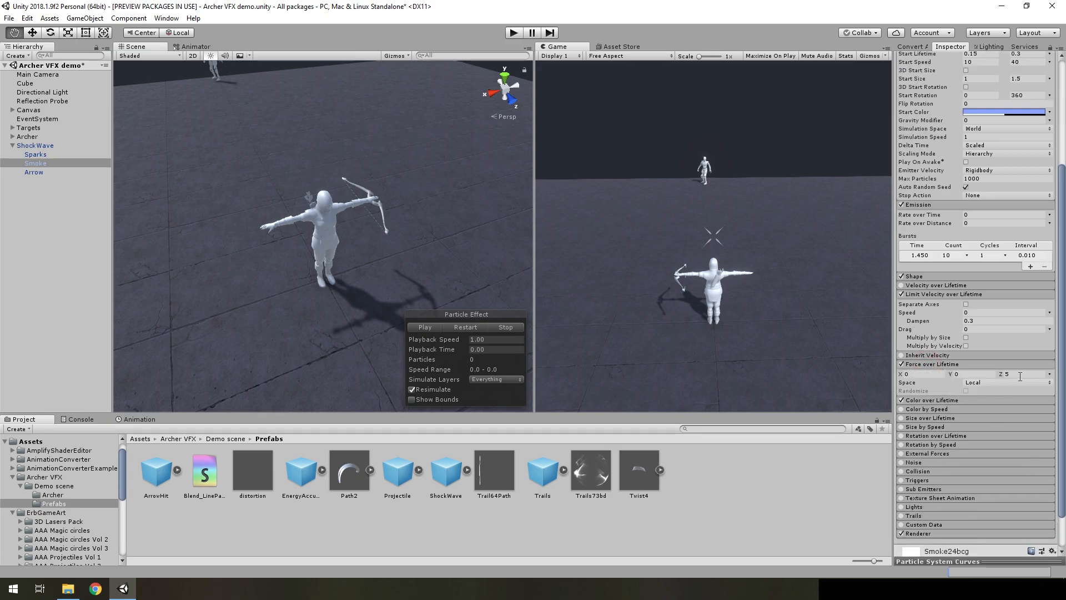
# Play and pause the ShockWave effect, scrub its Playback Time to 1.55, and compare the smoke with its settings
pyautogui.click(436, 330)
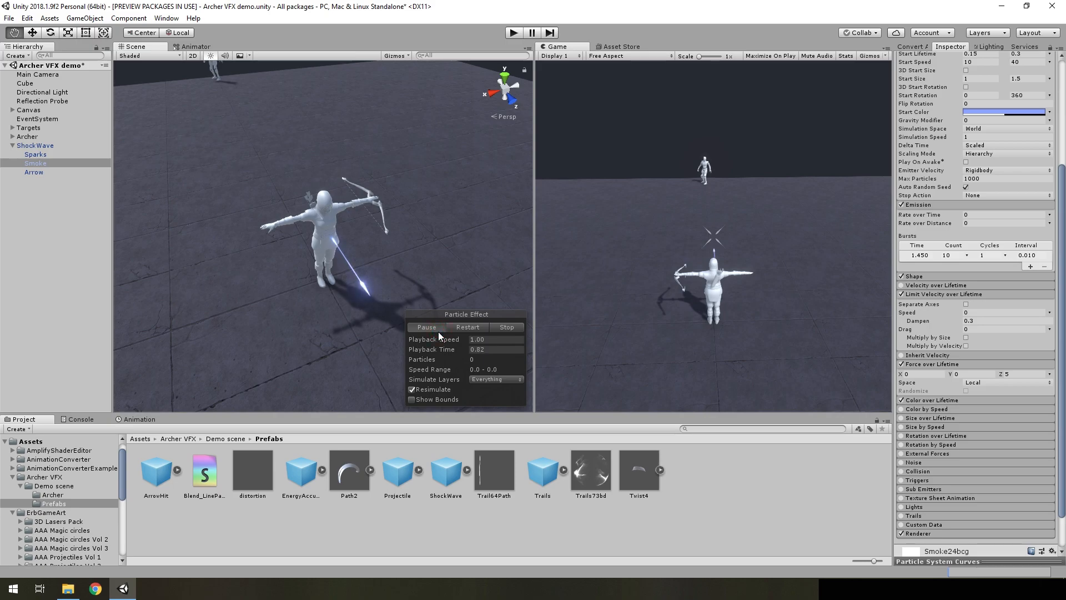
pyautogui.click(438, 331)
pyautogui.moveTo(445, 348); pyautogui.dragTo(372, 291)
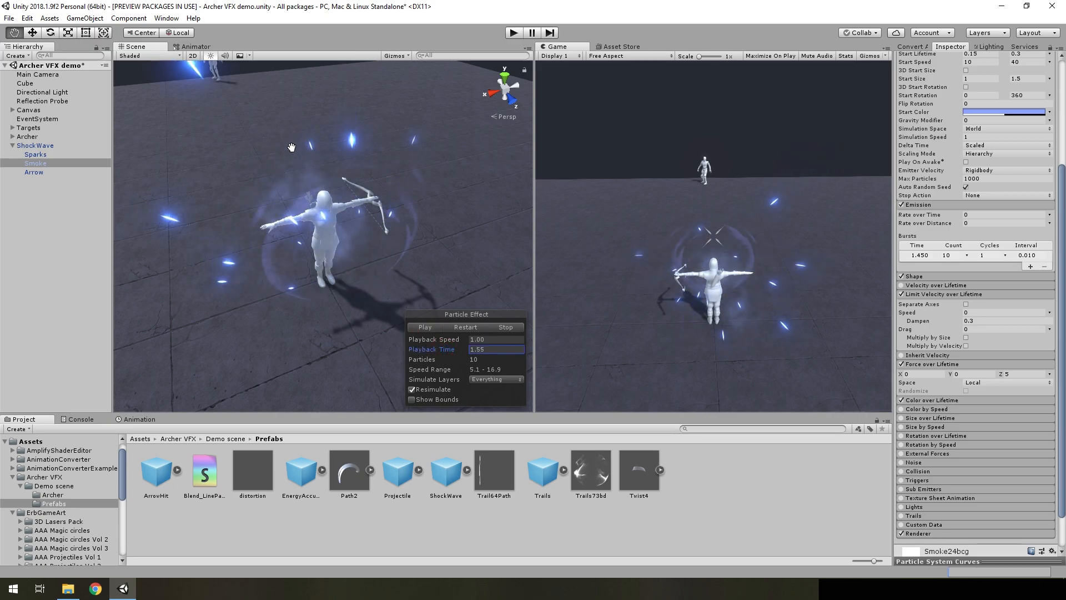
pyautogui.scroll(3, 988, 164)
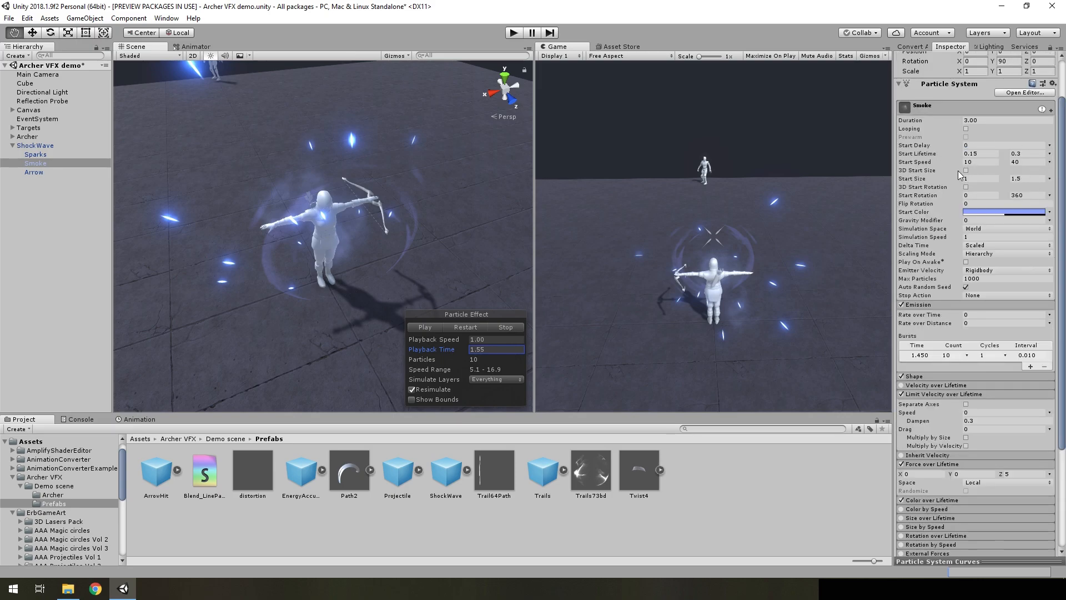
pyautogui.scroll(-3, 1024, 382)
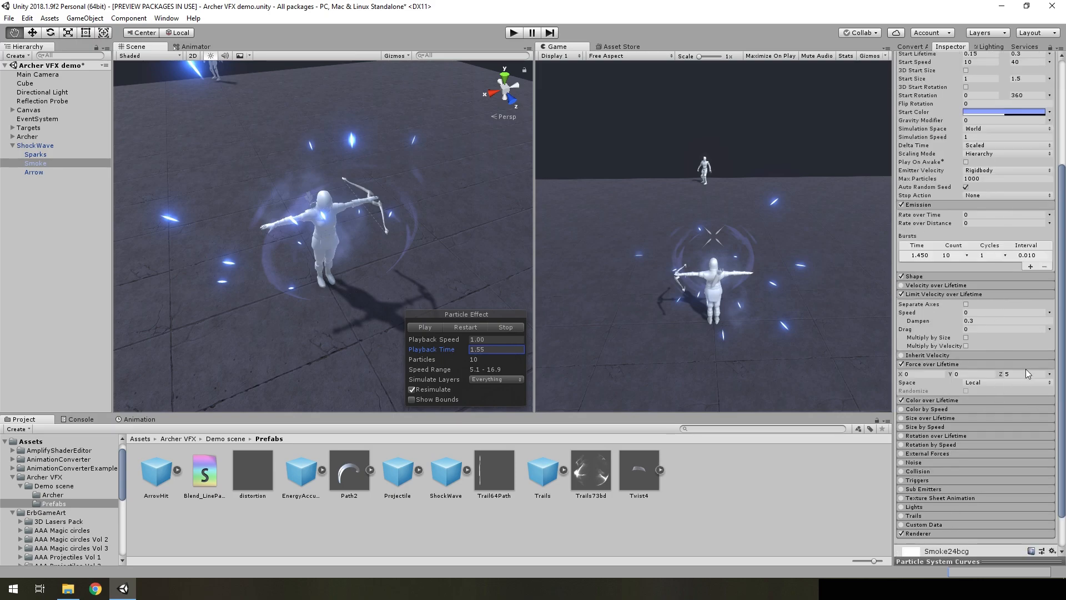
# Open Smoke's Color over Lifetime module and examine its gradient's color and alpha stops
pyautogui.click(933, 400)
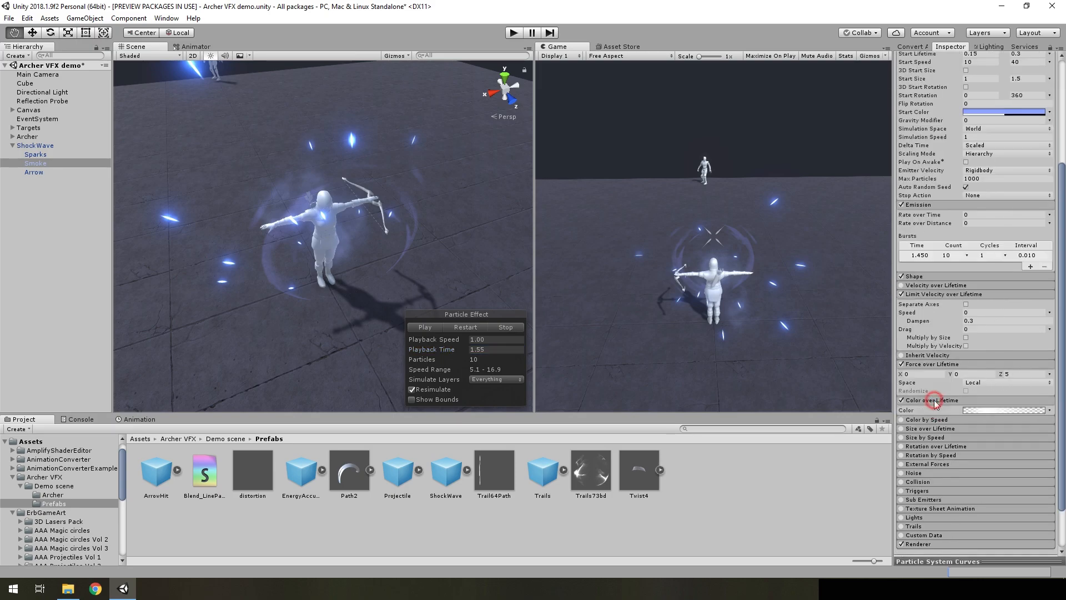
pyautogui.click(987, 411)
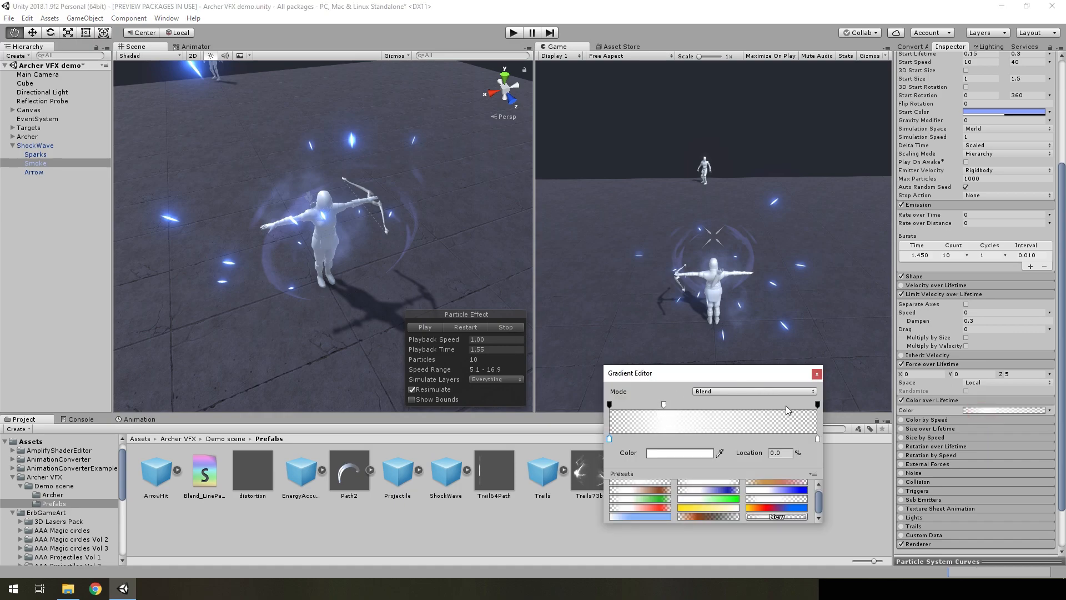
pyautogui.click(817, 374)
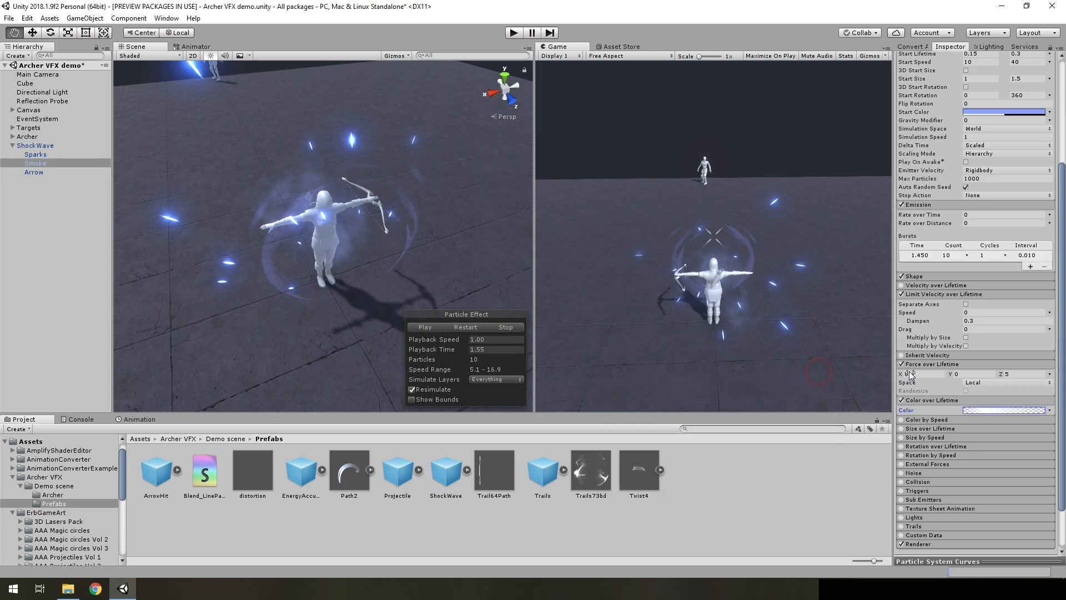
pyautogui.click(924, 401)
pyautogui.click(924, 401)
pyautogui.click(980, 410)
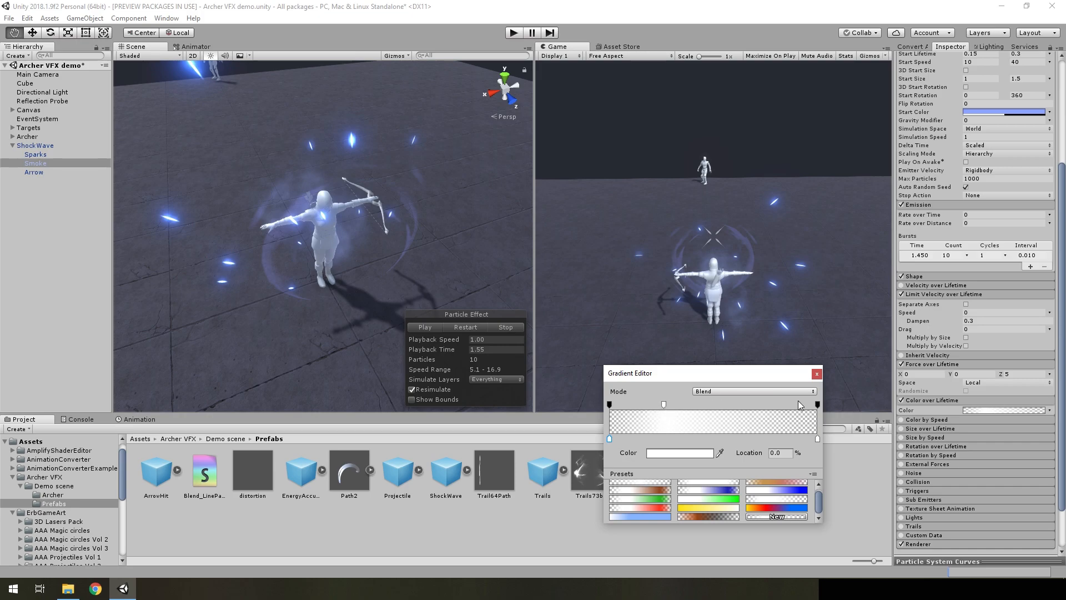
pyautogui.click(817, 373)
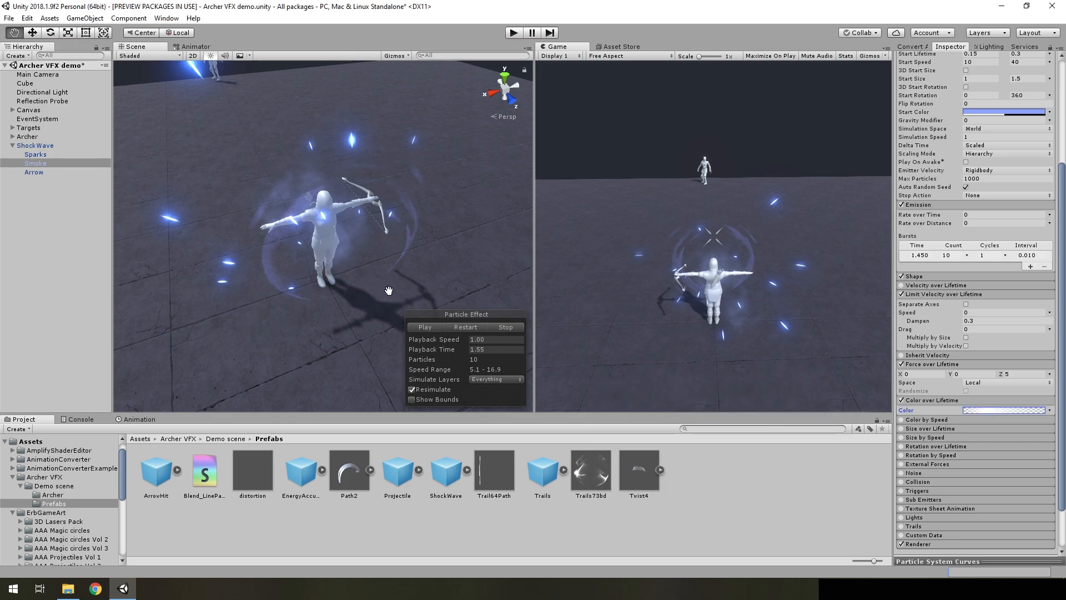
# Restart the ShockWave effect, select its Sparks system and open the Renderer settings for examination
pyautogui.click(461, 327)
pyautogui.click(35, 155)
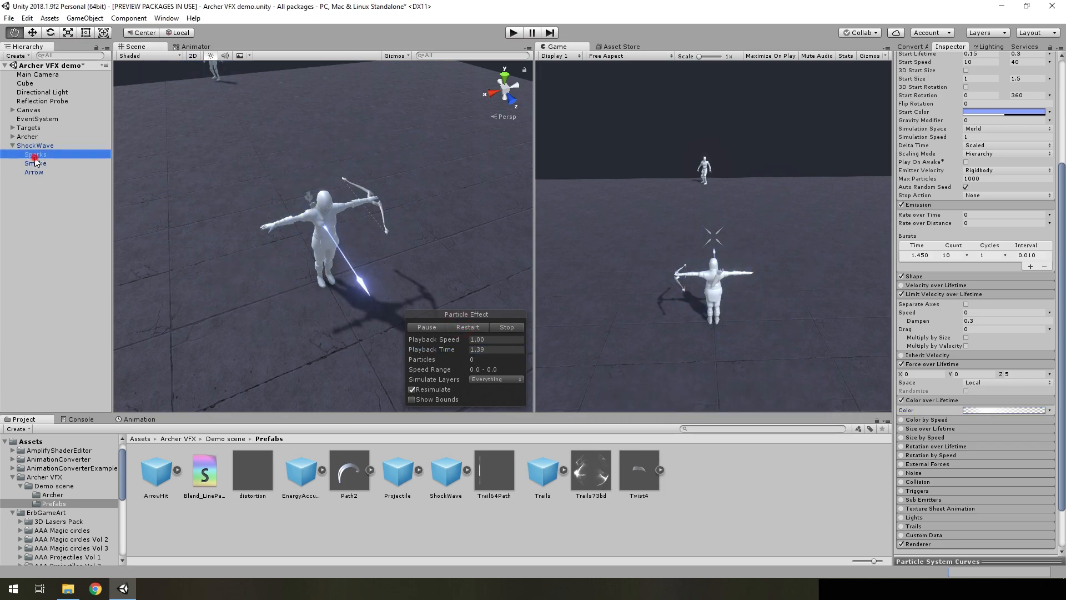
pyautogui.click(468, 327)
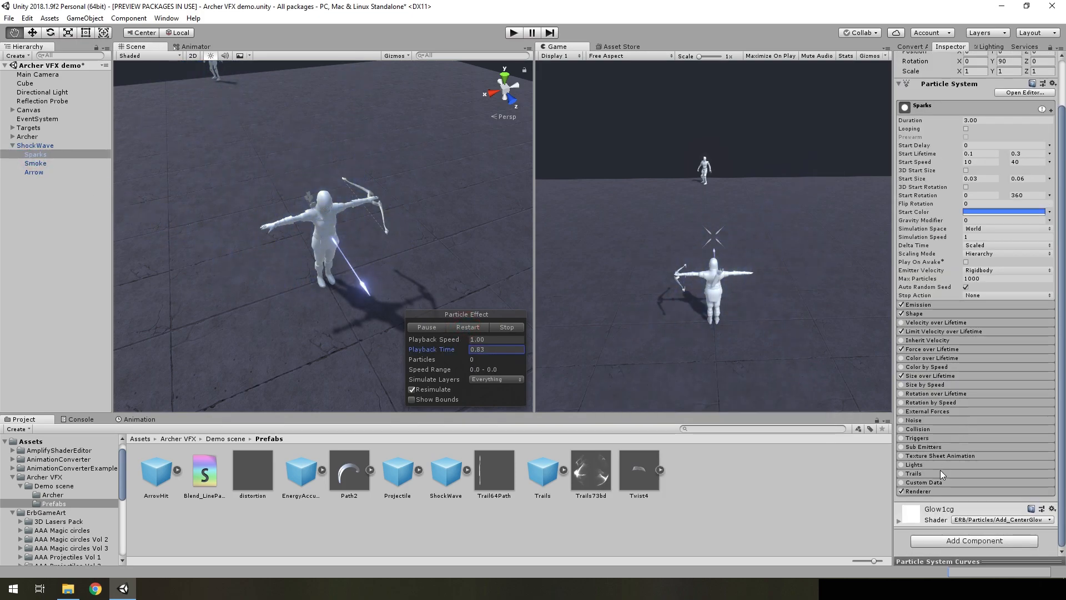
pyautogui.click(917, 491)
pyautogui.scroll(-4, 959, 391)
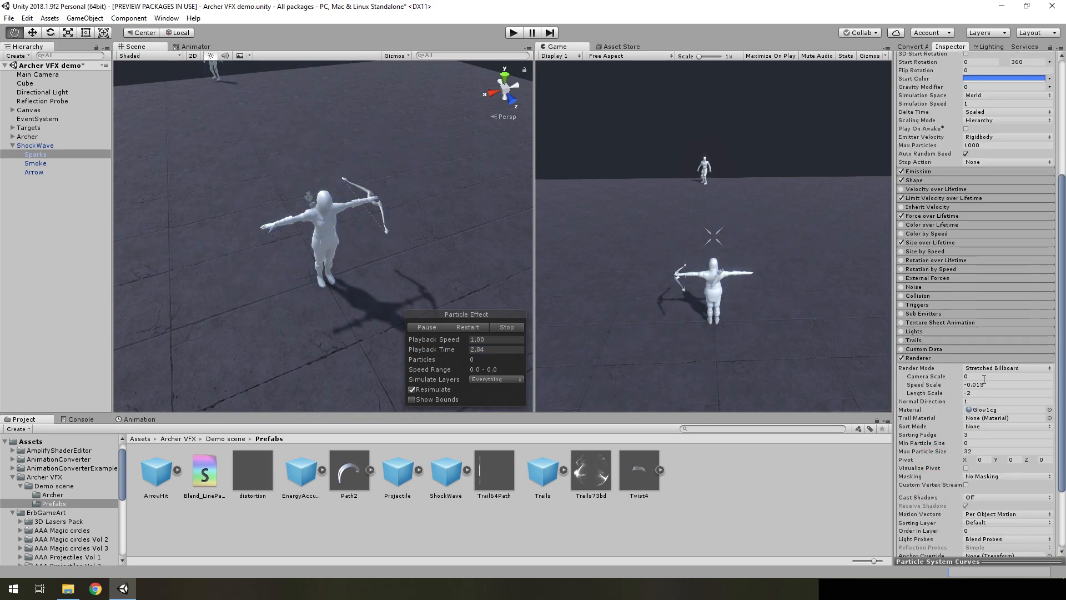
# Replay the ShockWave effect and pause and scrub it to Playback Time 1.49 to view the sparks
pyautogui.click(437, 328)
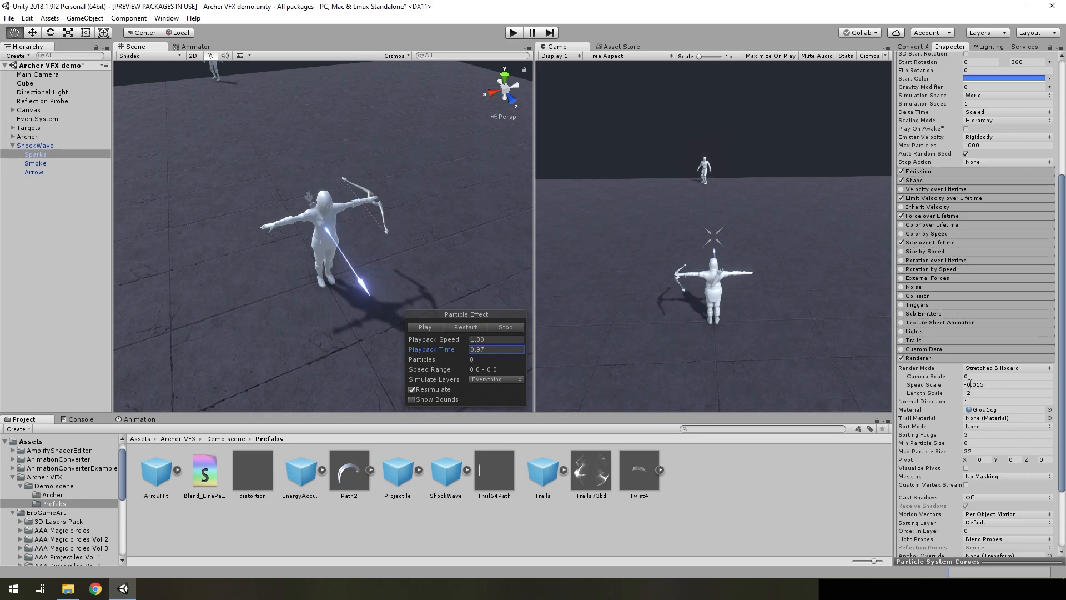
pyautogui.click(454, 329)
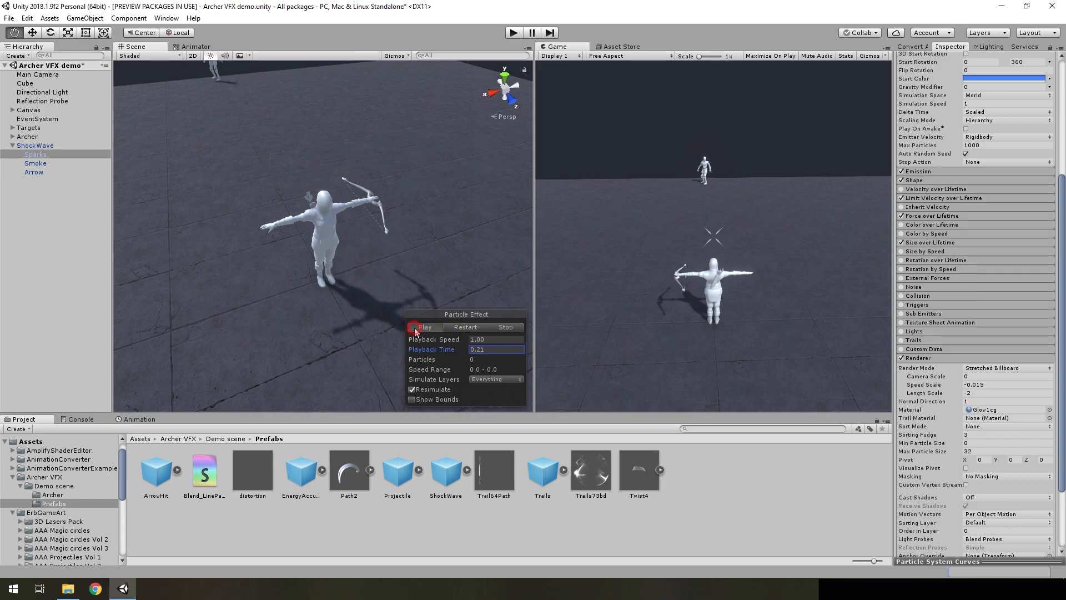
pyautogui.click(439, 328)
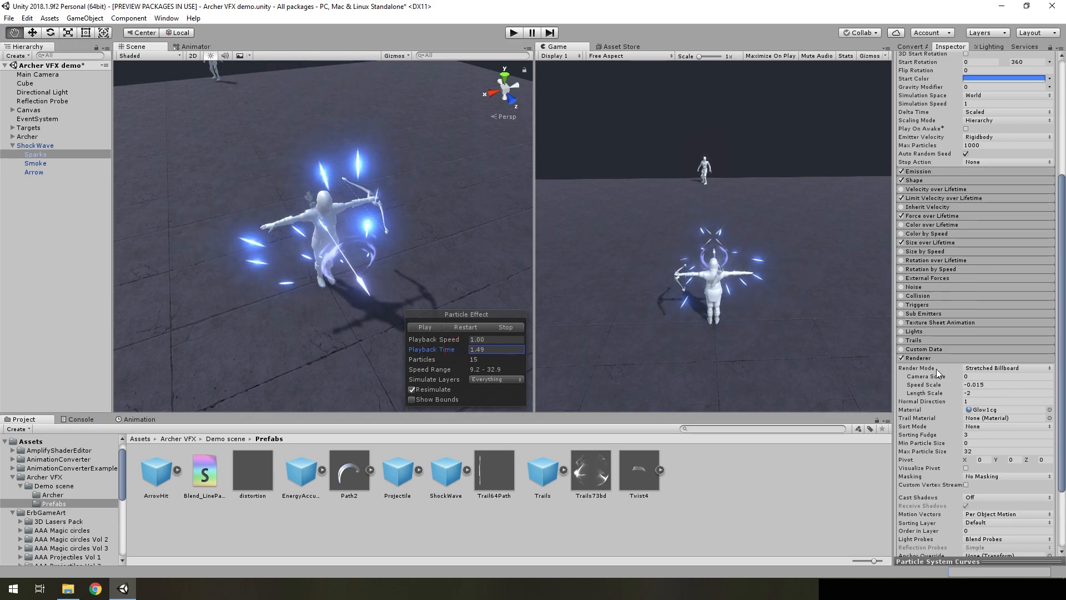
# Check Sparks' Limit Velocity over Lifetime and Renderer stretch settings, and scrub the Playback Time to 1.62
pyautogui.scroll(3, 1001, 292)
pyautogui.click(938, 298)
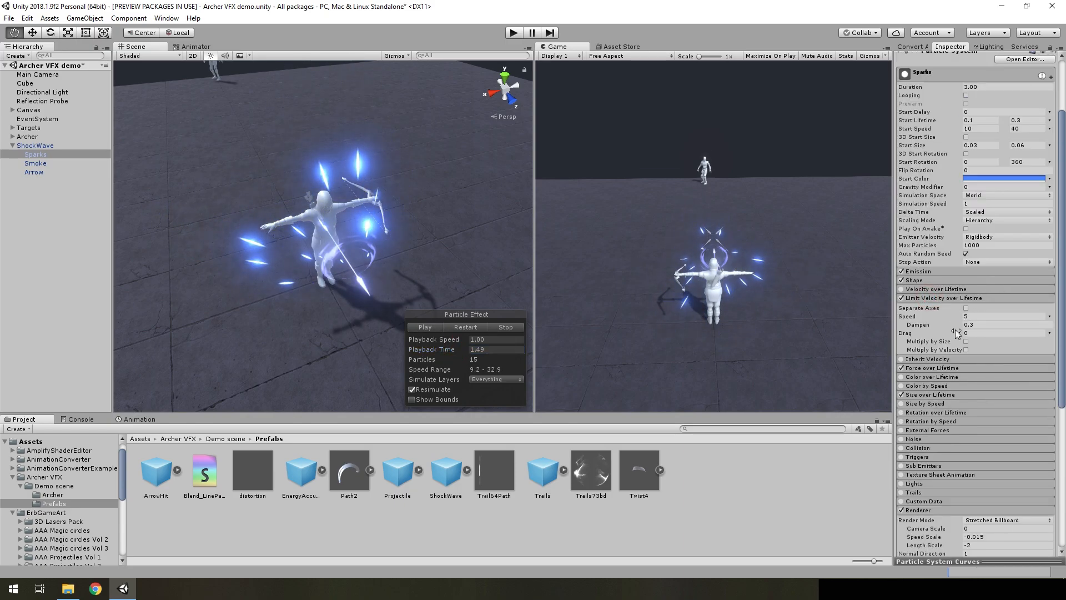
pyautogui.click(933, 298)
pyautogui.scroll(3, 938, 300)
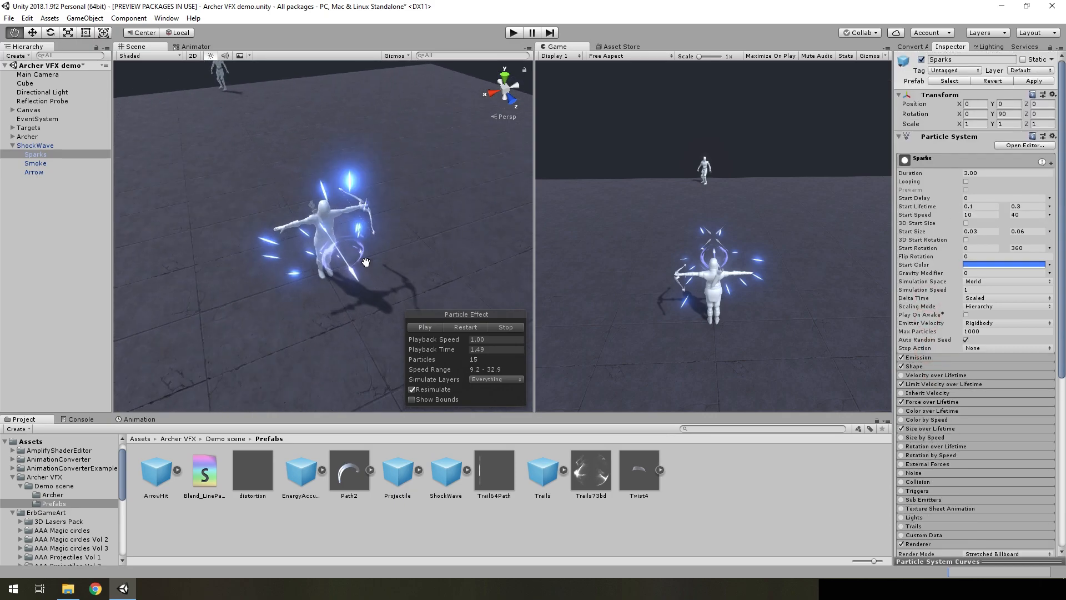
pyautogui.scroll(3, 366, 262)
pyautogui.scroll(-7, 977, 448)
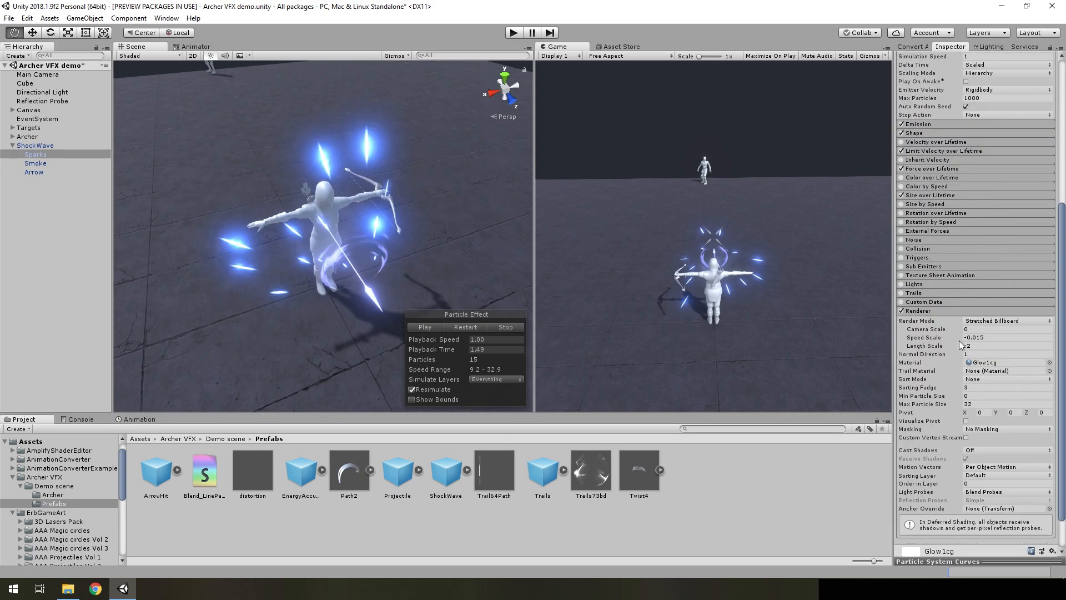
pyautogui.moveTo(459, 351); pyautogui.dragTo(498, 348)
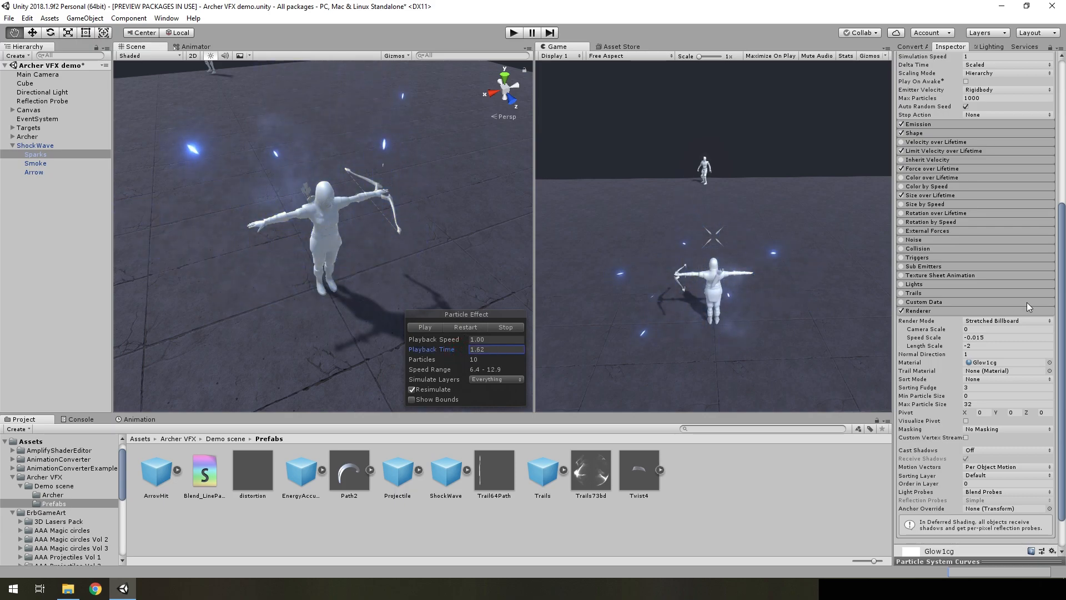
# Open Sparks' Size over Lifetime module and examine its size curve in the curve editor
pyautogui.scroll(5, 1026, 302)
pyautogui.click(921, 362)
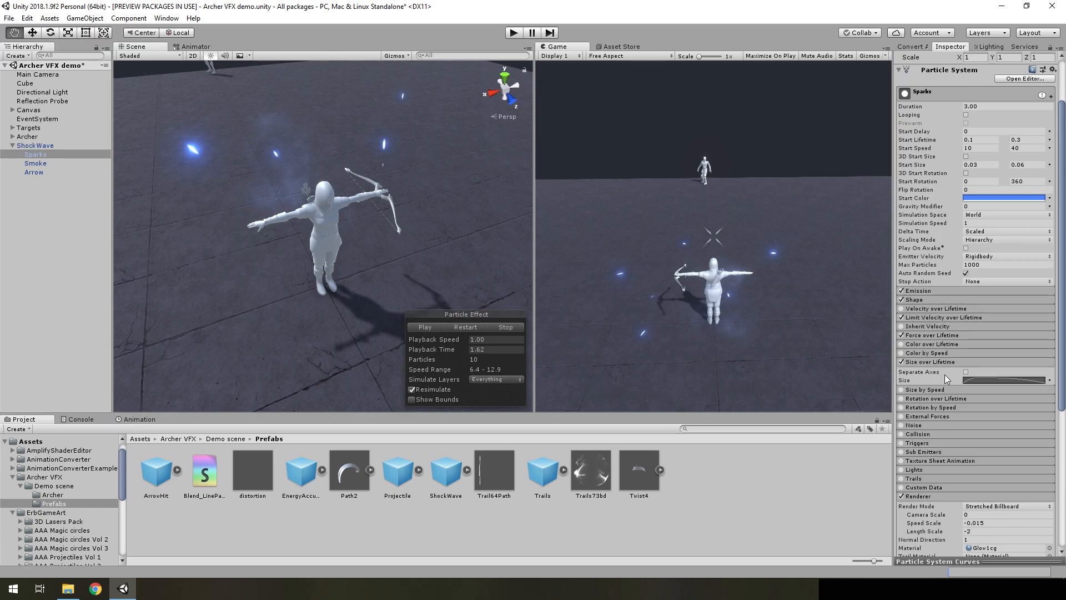
pyautogui.click(974, 381)
pyautogui.click(909, 561)
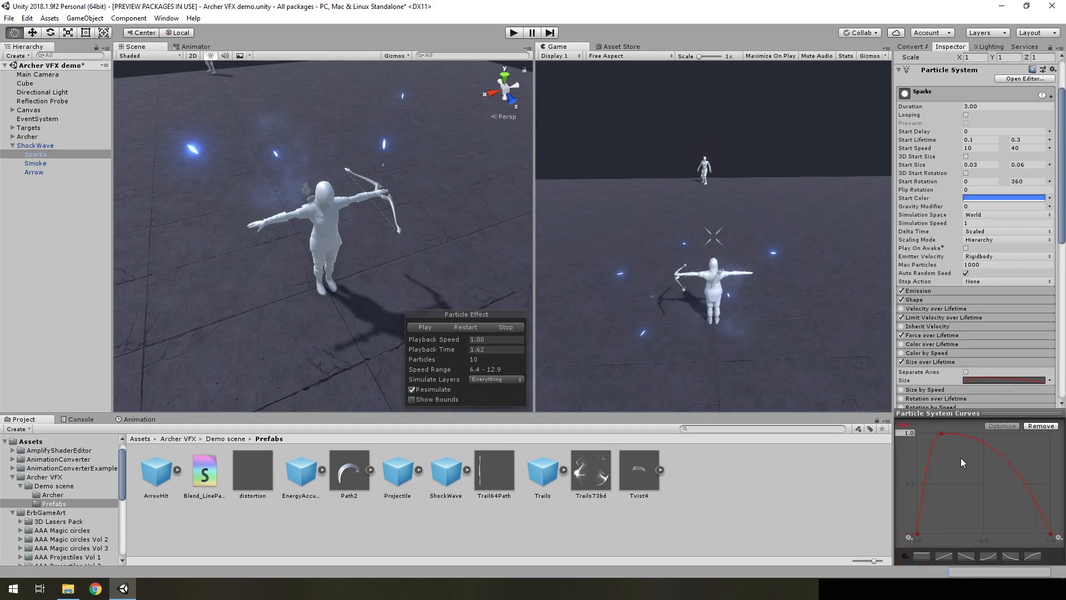
pyautogui.click(964, 415)
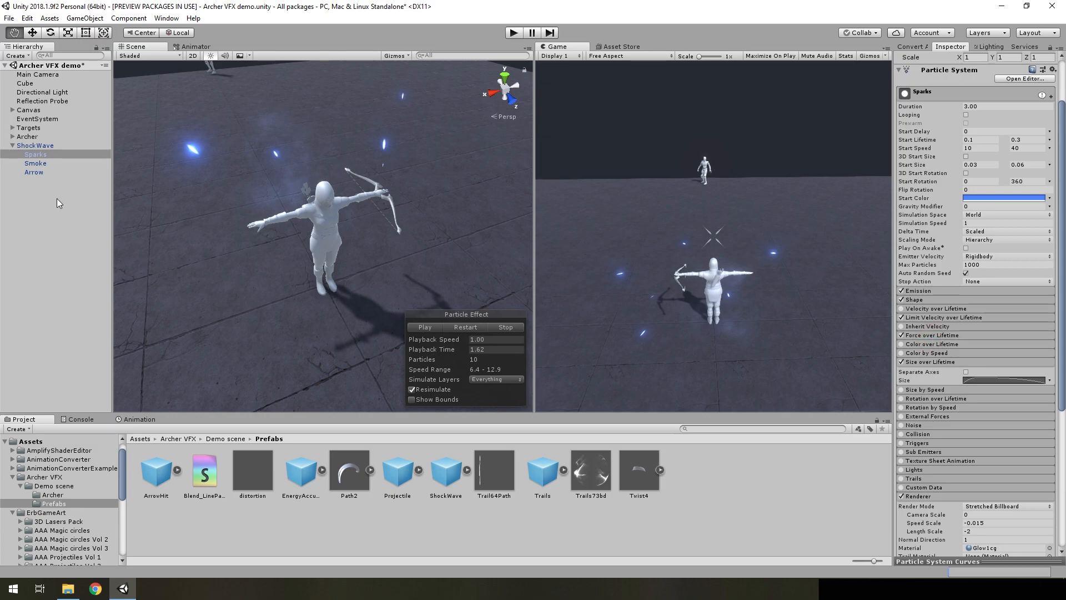
# Select the ShockWave parent system, restart the effect, and pause and scrub its playback to view the wave
pyautogui.click(35, 145)
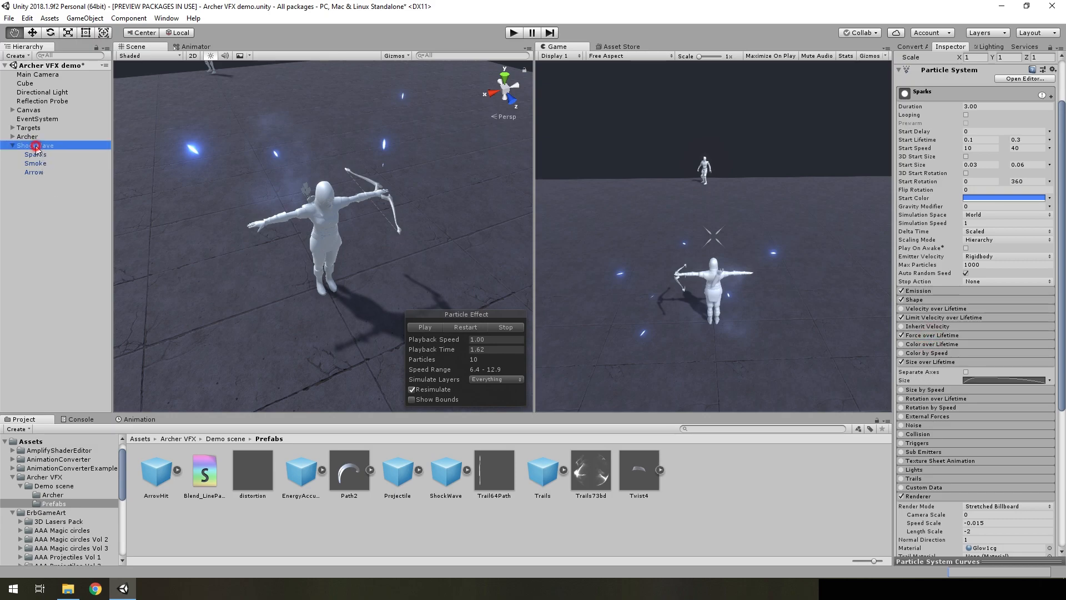
pyautogui.click(464, 327)
pyautogui.click(438, 327)
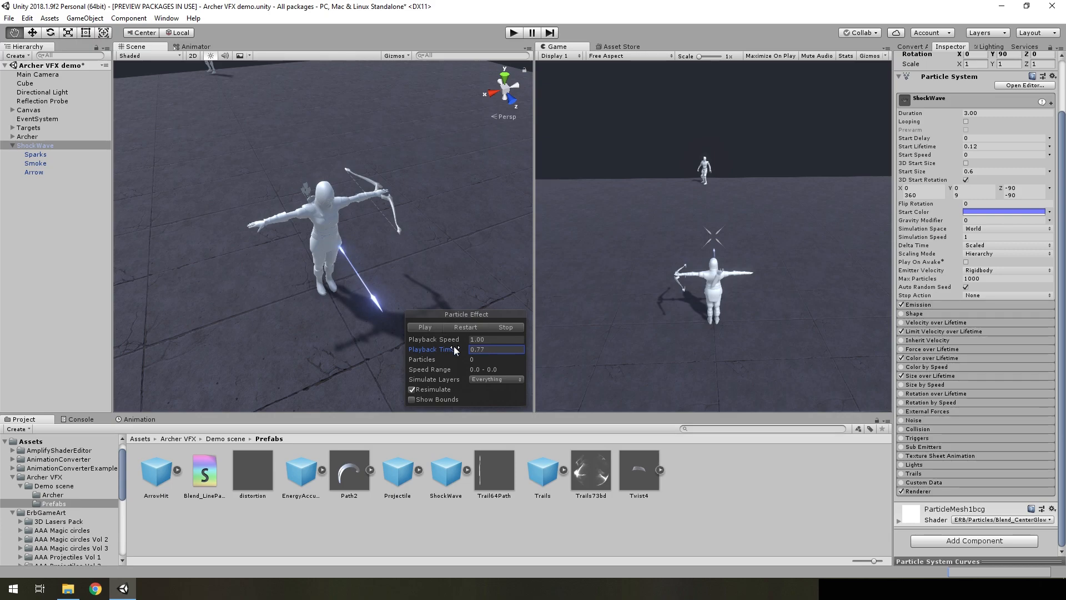
pyautogui.moveTo(608, 344); pyautogui.dragTo(681, 344)
# Disable all ArrowHit child systems from Distortion down to the last Sparks, and replay the effect with Arrow selected
pyautogui.moveTo(474, 245); pyautogui.dragTo(355, 166, button='right')
pyautogui.scroll(1, 333, 166)
pyautogui.moveTo(333, 166); pyautogui.dragTo(302, 164, button='middle')
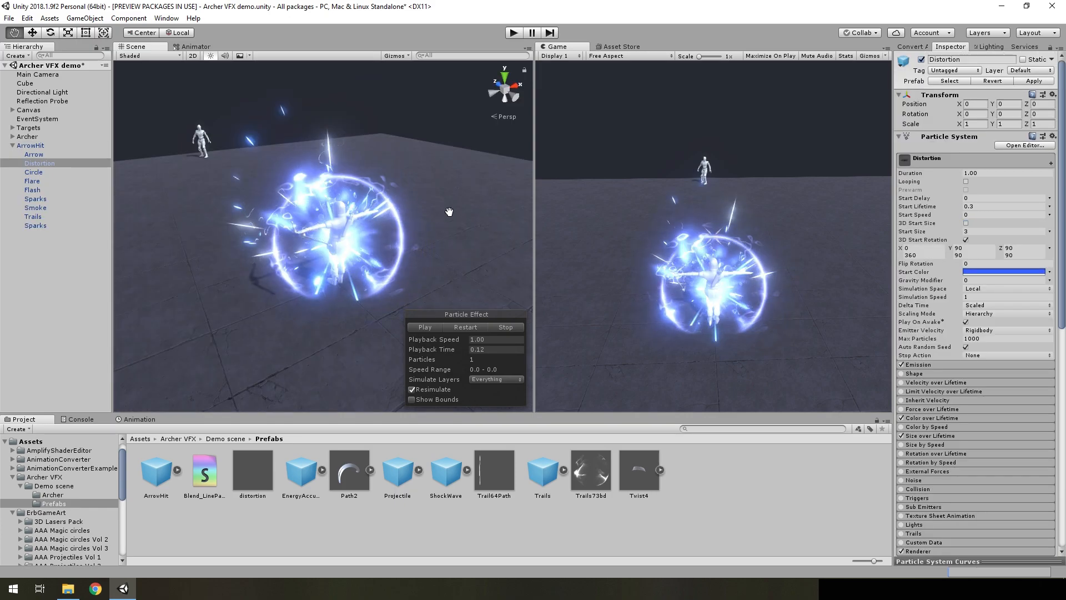
pyautogui.moveTo(393, 236)
pyautogui.mouseDown(button='right')
pyautogui.moveTo(418, 250)
pyautogui.moveTo(400, 238)
pyautogui.mouseUp(button='right')
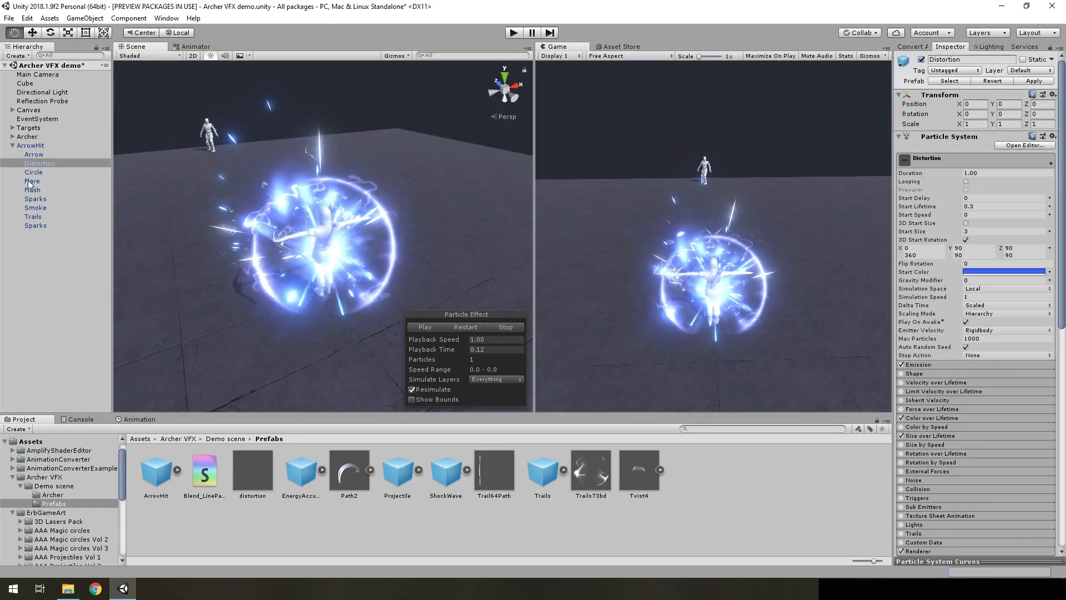
pyautogui.moveTo(323, 211); pyautogui.dragTo(296, 271, button='right')
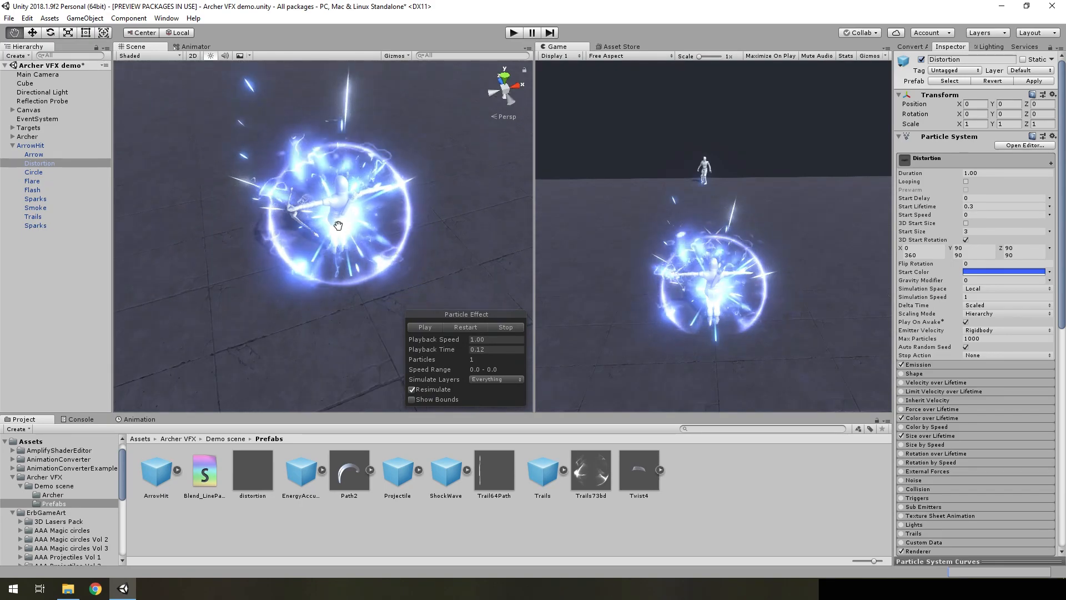
pyautogui.keyDown('shift'); pyautogui.click(35, 226); pyautogui.keyUp('shift')
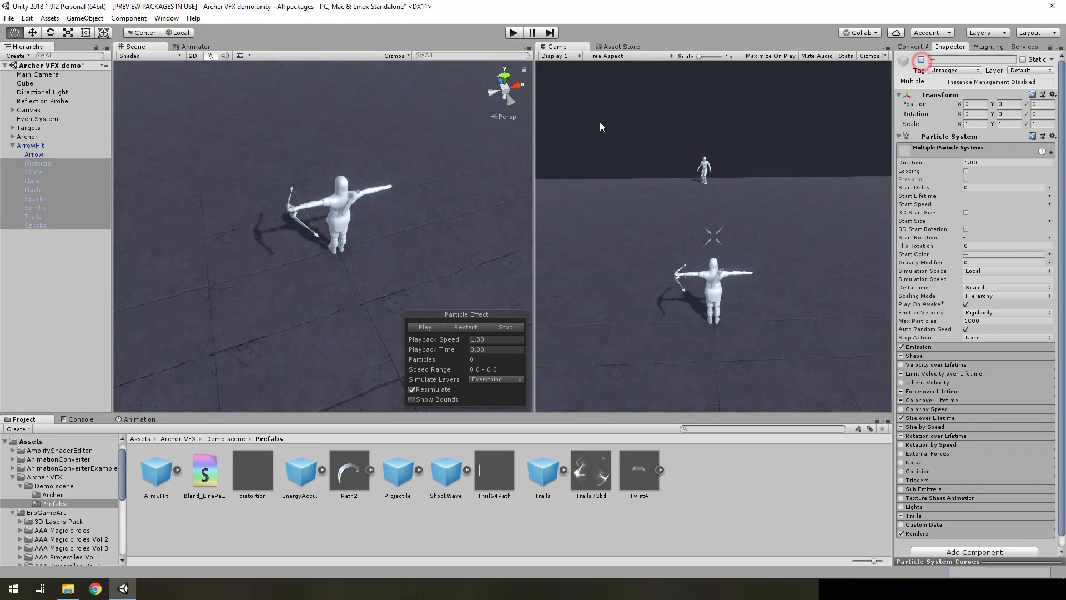
pyautogui.click(34, 154)
pyautogui.click(457, 326)
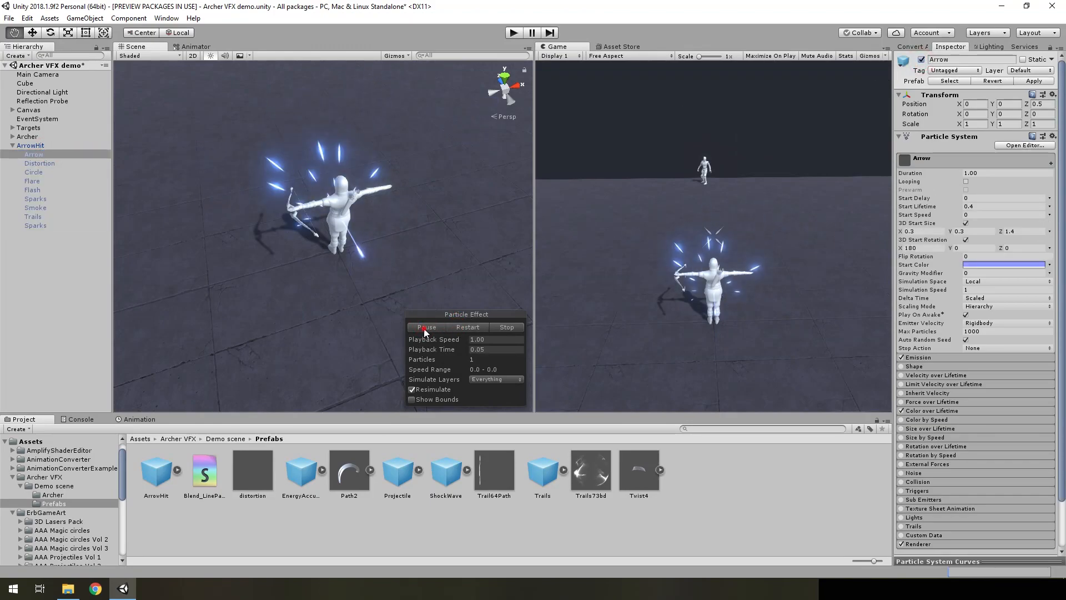
# Enable ArrowHit's Distortion system and preview it by replaying the effect, paused at Playback Time 0.14
pyautogui.click(39, 163)
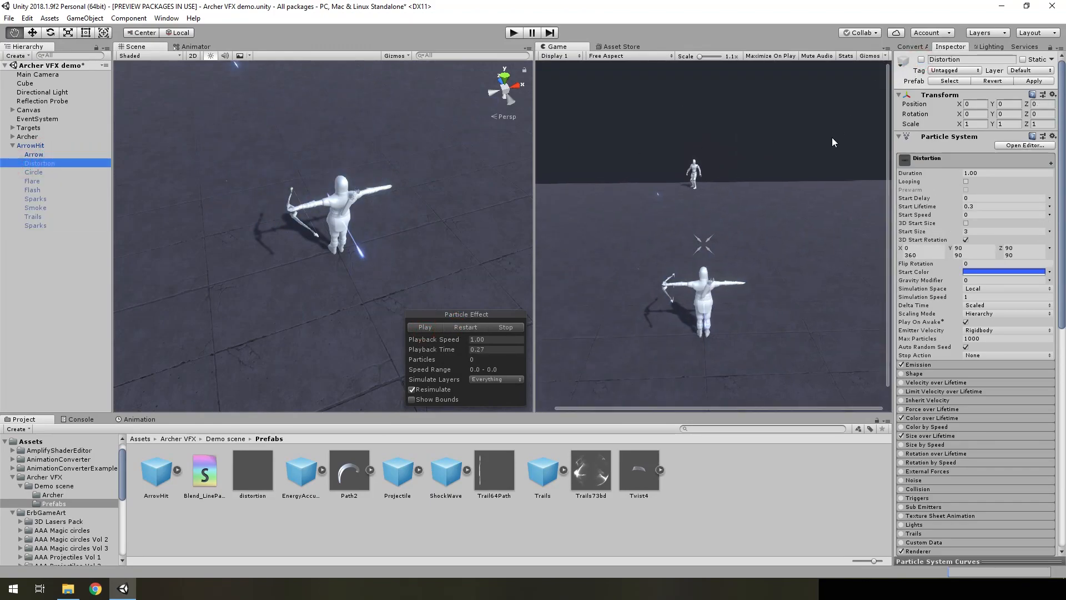
pyautogui.click(921, 60)
pyautogui.click(465, 327)
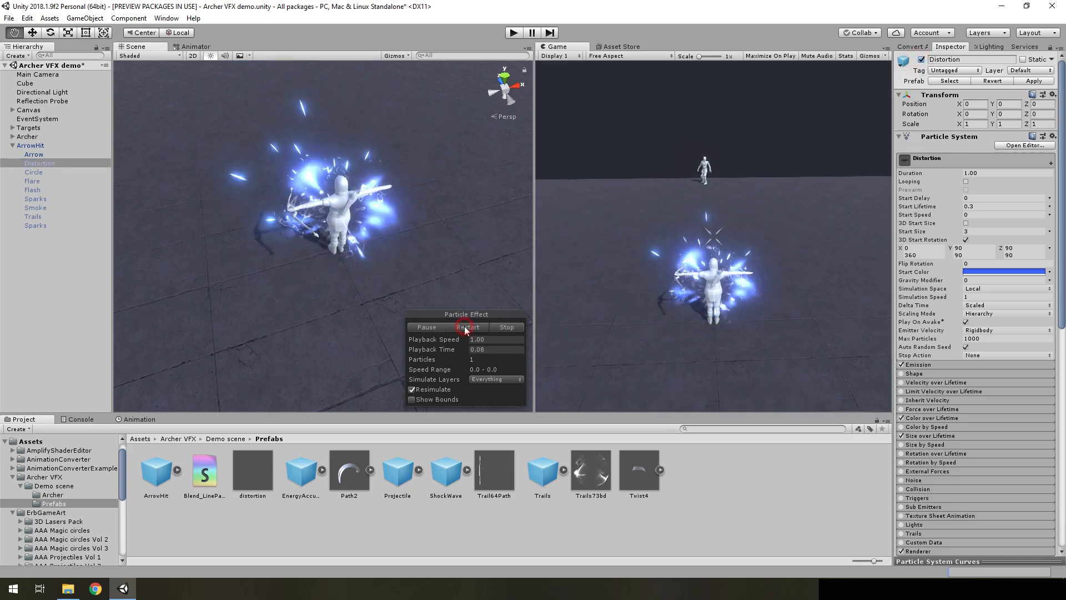
pyautogui.click(434, 327)
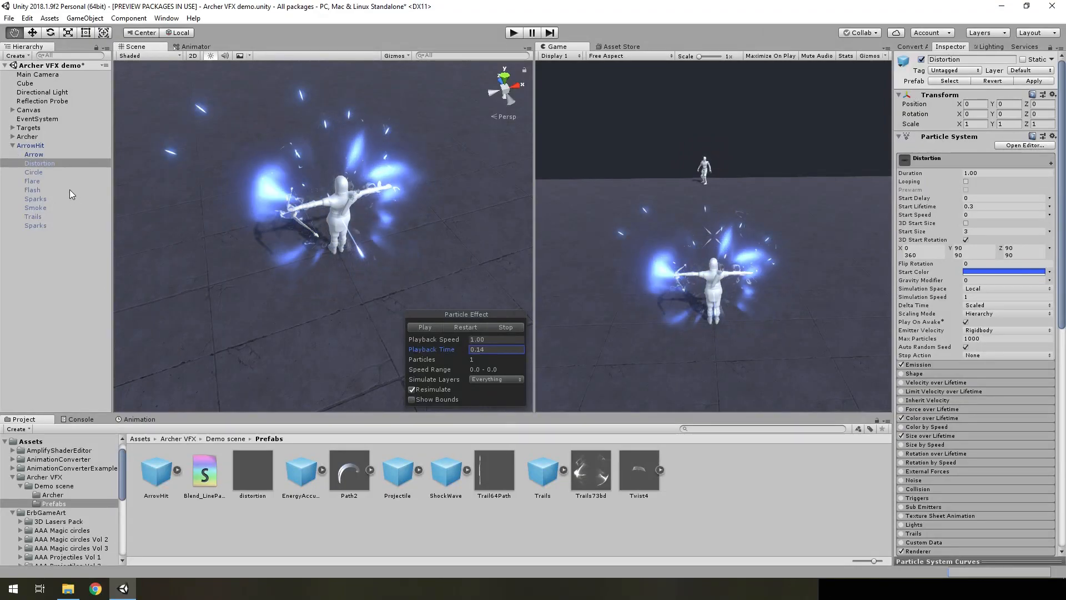
# Enable ArrowHit's Circle system and preview it by replaying the effect, scrubbed to Playback Time 0.16
pyautogui.click(48, 173)
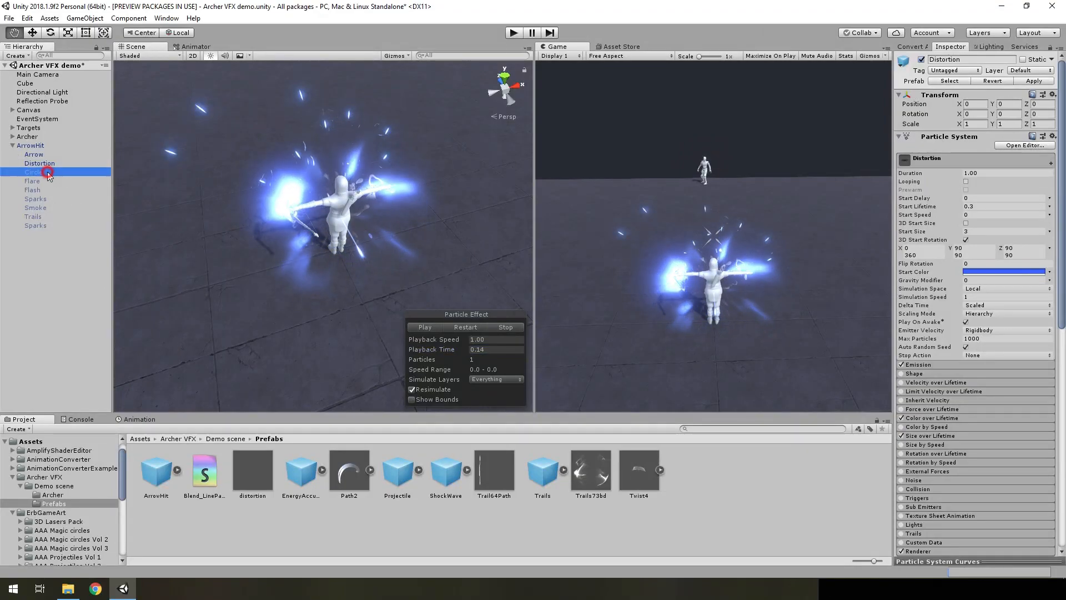
pyautogui.click(454, 327)
pyautogui.click(456, 329)
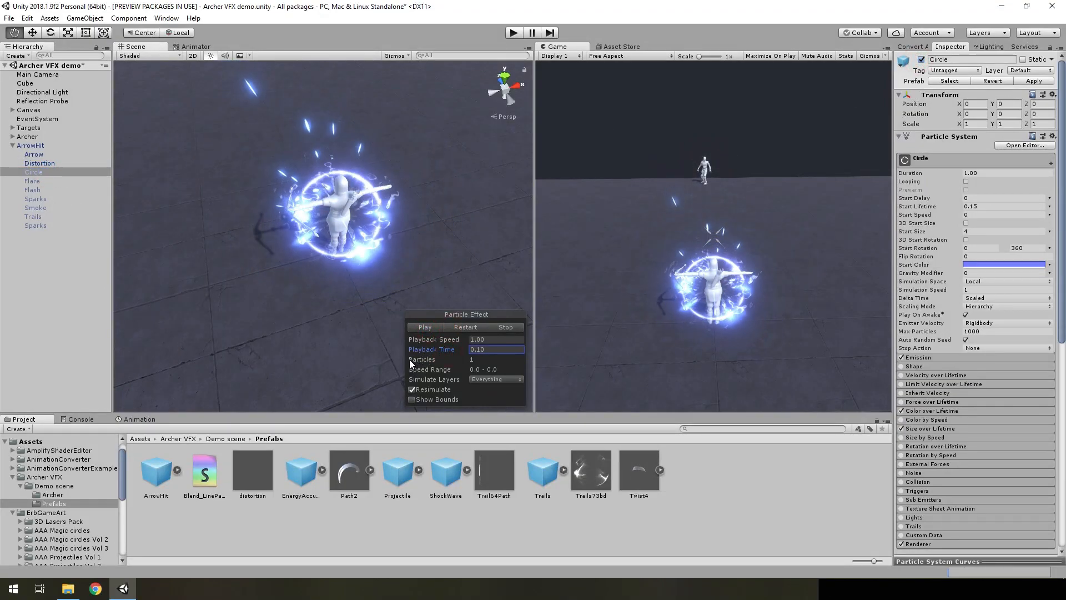
pyautogui.moveTo(411, 360); pyautogui.dragTo(432, 359)
# Examine Circle's Color over Lifetime, Size over Lifetime, Emission burst and main lifetime and size settings
pyautogui.click(927, 411)
pyautogui.click(929, 439)
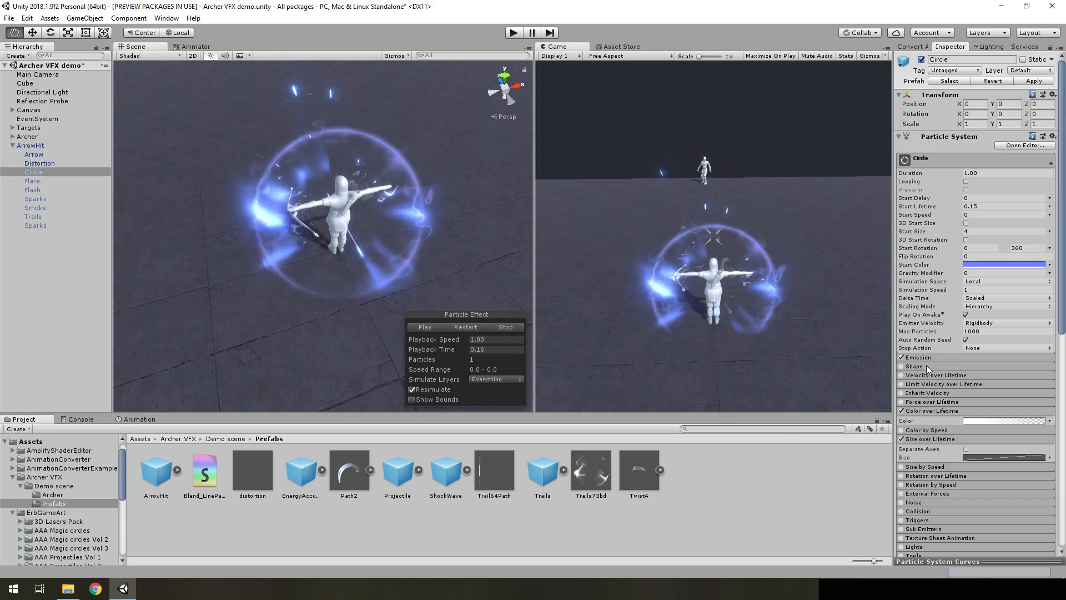
pyautogui.click(928, 357)
pyautogui.scroll(-3, 938, 383)
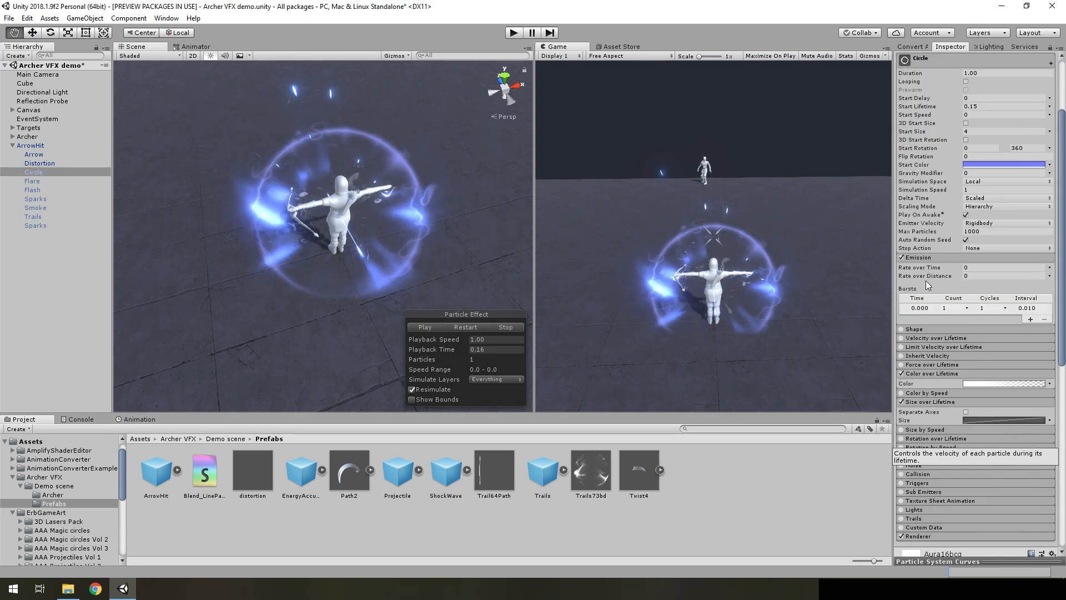
pyautogui.scroll(2, 948, 311)
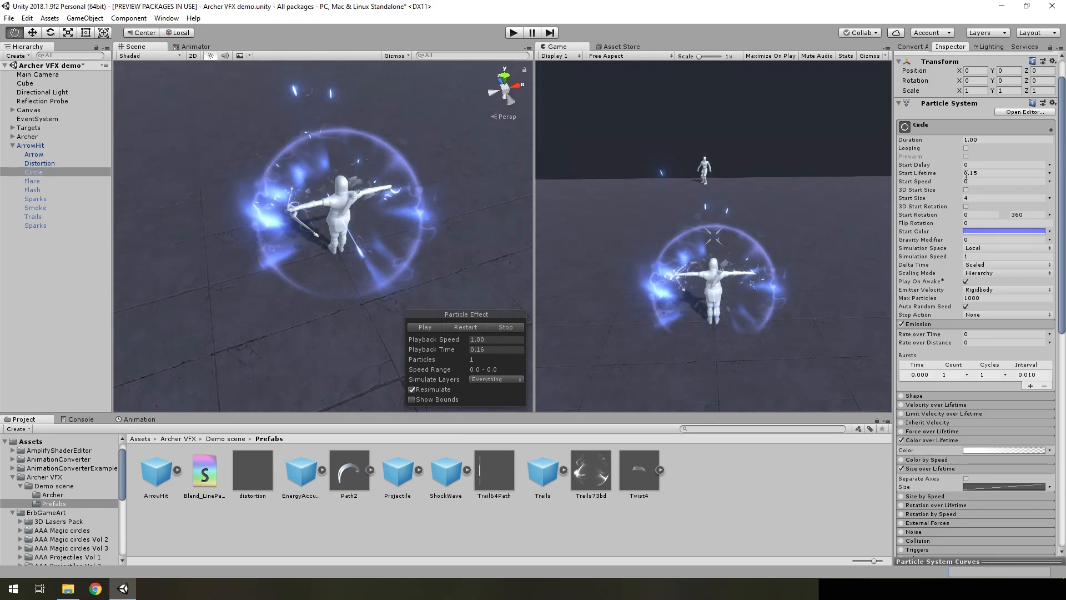
# Enable ArrowHit's Flare and Flash systems and preview them by replaying the effect, scrubbed to Playback Time 0.13
pyautogui.click(33, 181)
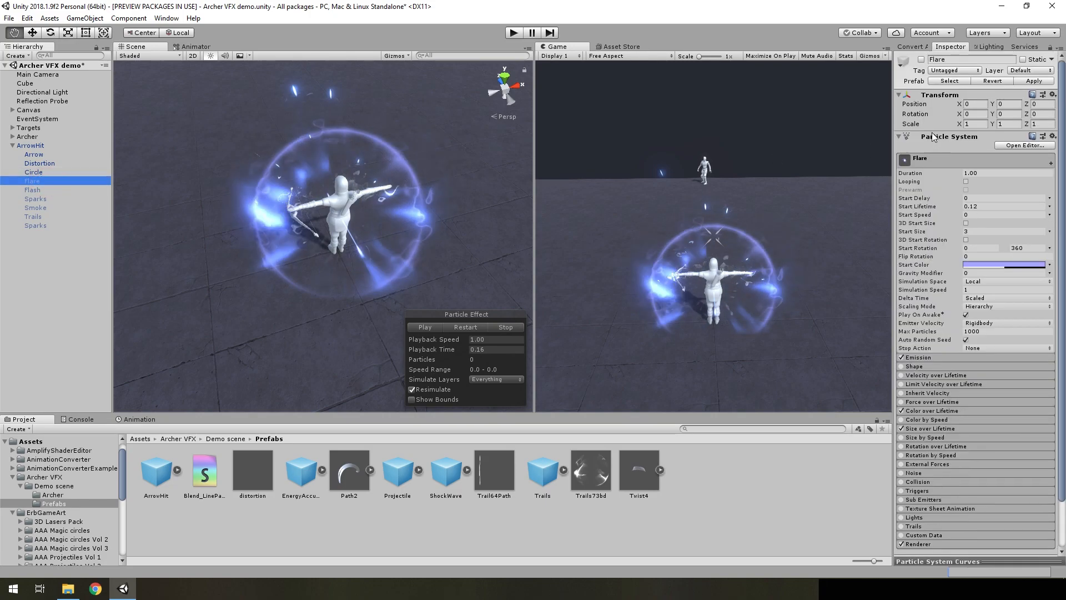
pyautogui.click(921, 59)
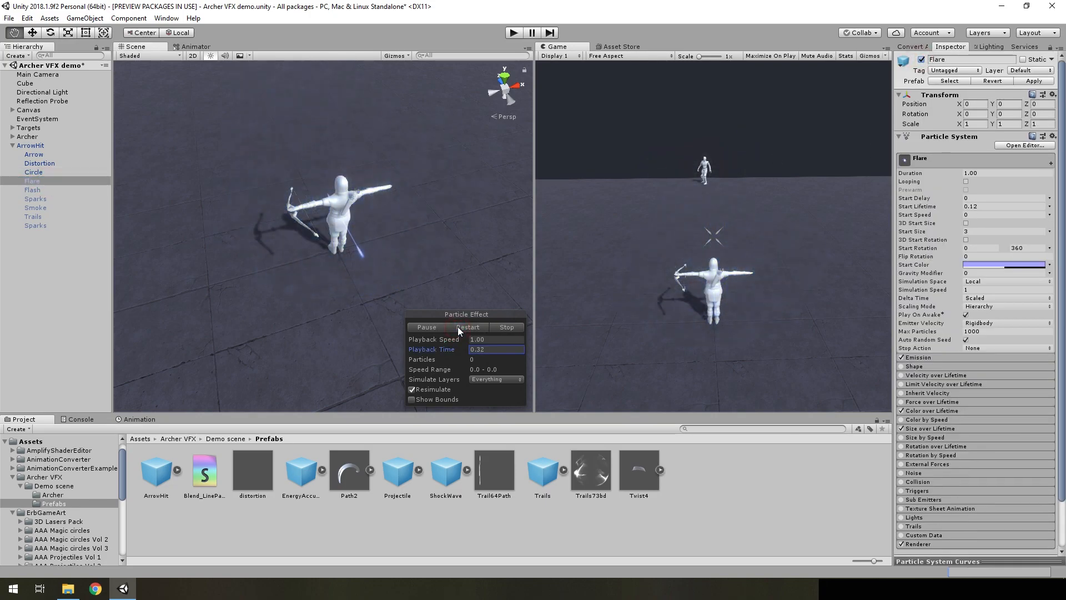
pyautogui.click(443, 327)
pyautogui.click(434, 327)
pyautogui.moveTo(434, 352); pyautogui.dragTo(422, 353)
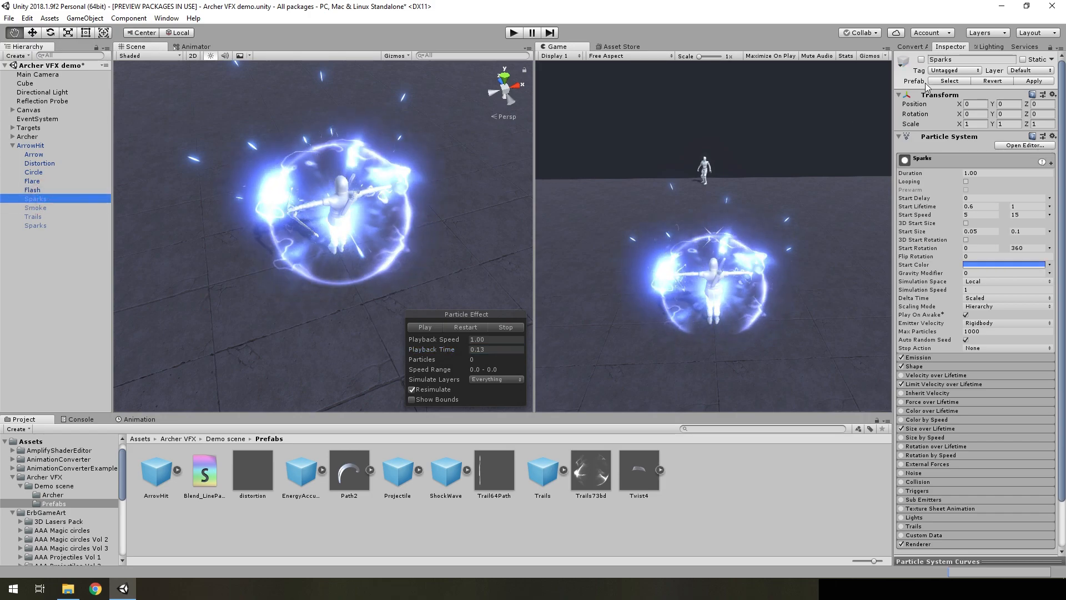
# Enable ArrowHit's first Sparks system, replay the effect scrubbed to Playback Time 0.16, and examine its Shape and Emission burst settings
pyautogui.click(447, 327)
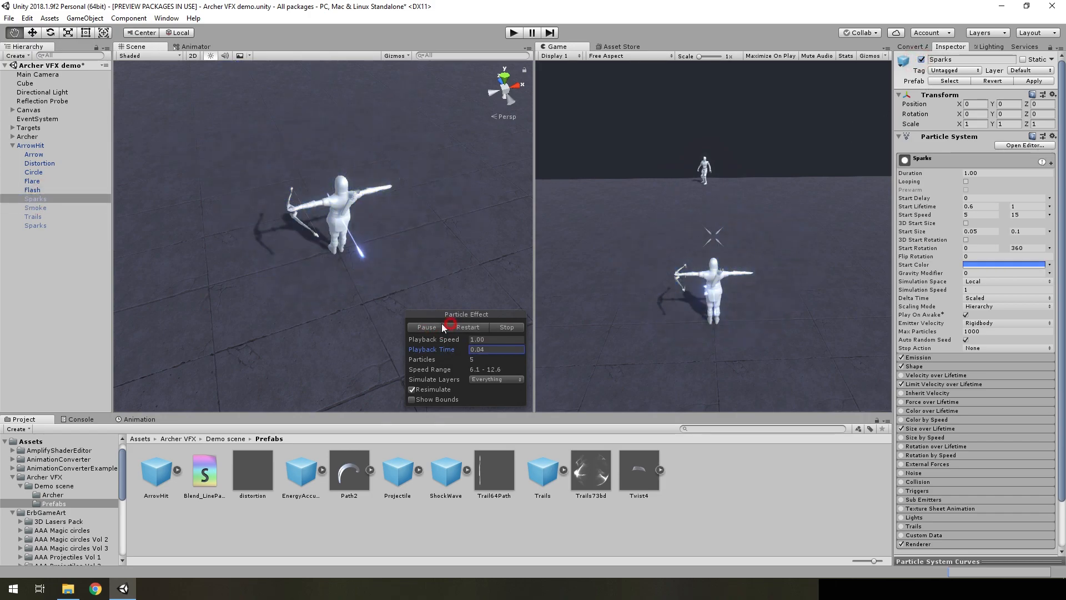
pyautogui.moveTo(455, 348); pyautogui.dragTo(427, 359)
pyautogui.click(922, 369)
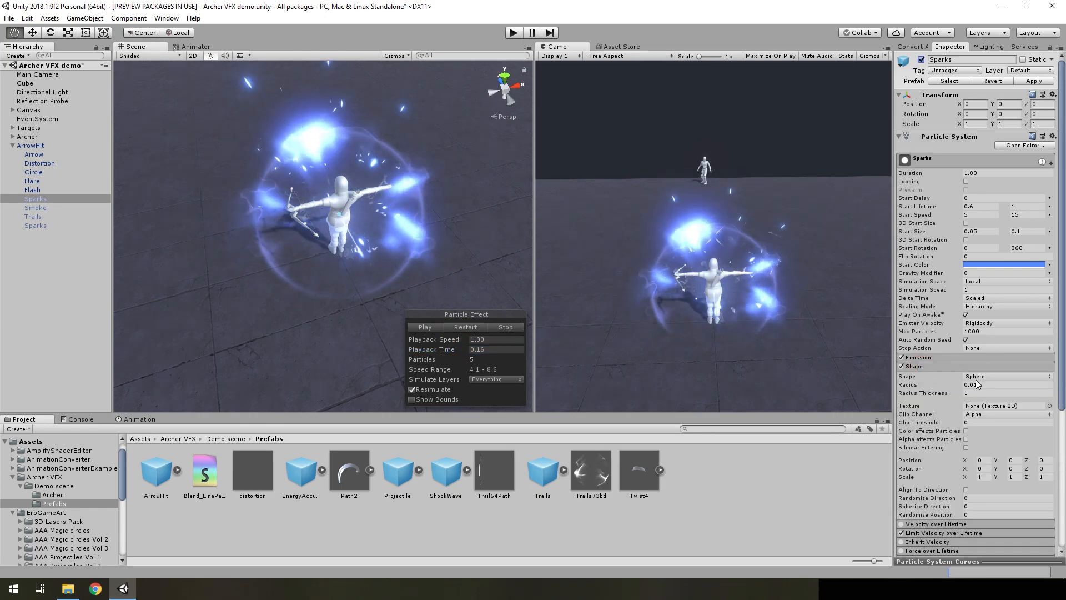
pyautogui.click(930, 358)
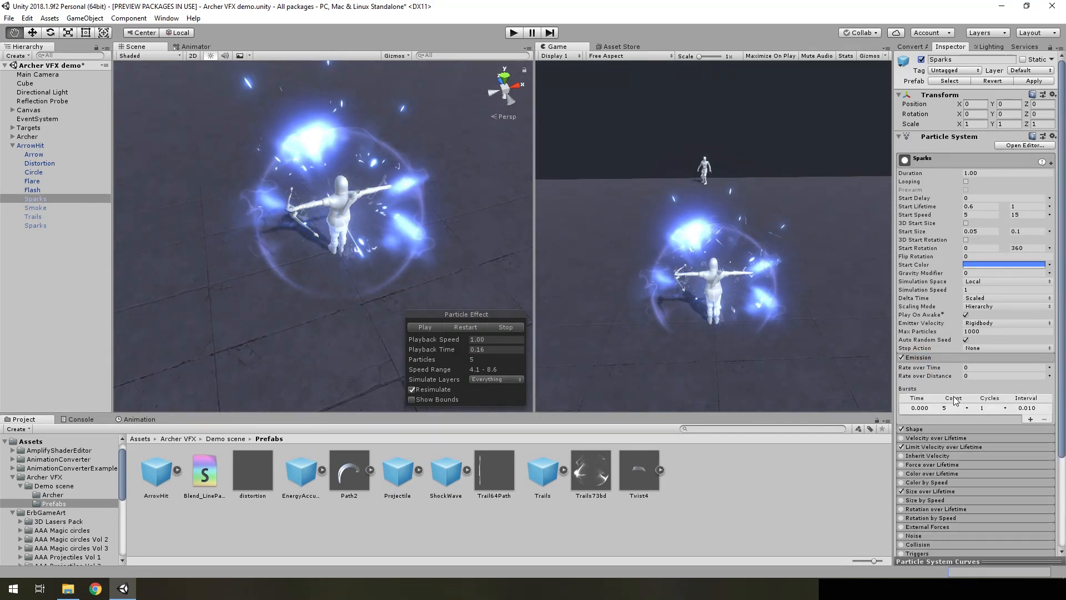
# Move the first Sparks system away from the archer to Position X -2.89 and replay the effect, paused at Playback Time 0.28
pyautogui.moveTo(344, 218); pyautogui.dragTo(355, 238, button='middle')
pyautogui.moveTo(355, 239); pyautogui.dragTo(332, 253, button='right')
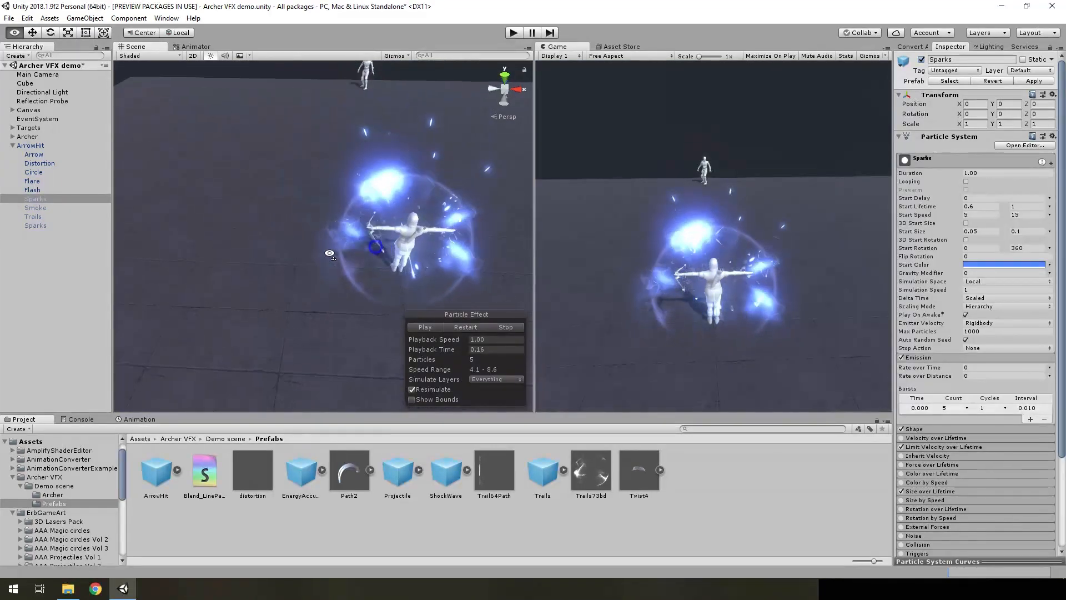
pyautogui.moveTo(400, 245); pyautogui.dragTo(239, 239)
pyautogui.click(448, 326)
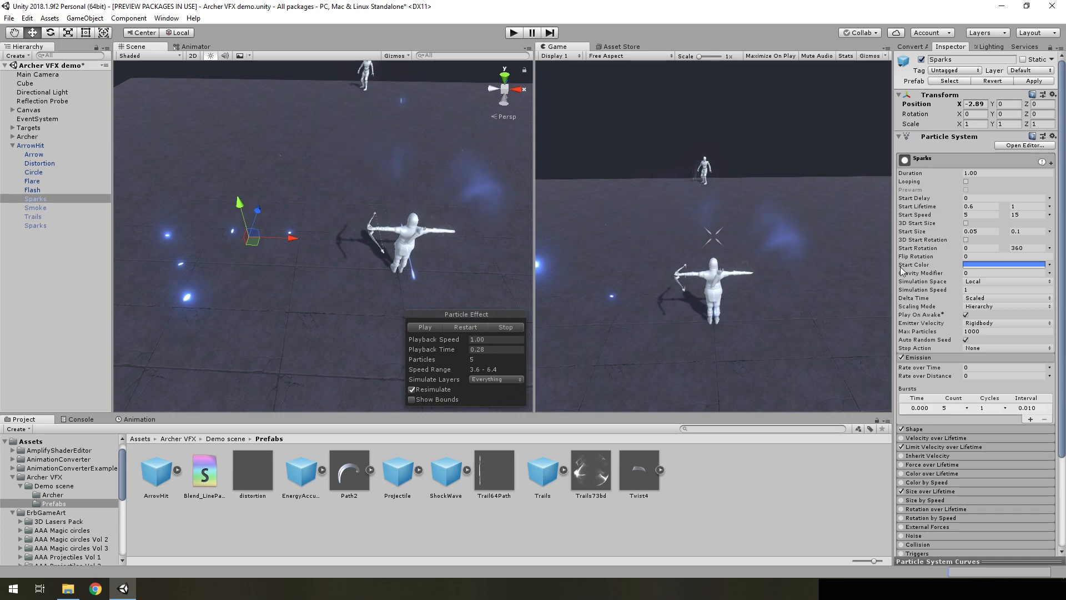
pyautogui.keyDown('alt'); pyautogui.moveTo(353, 249); pyautogui.dragTo(230, 256); pyautogui.keyUp('alt')
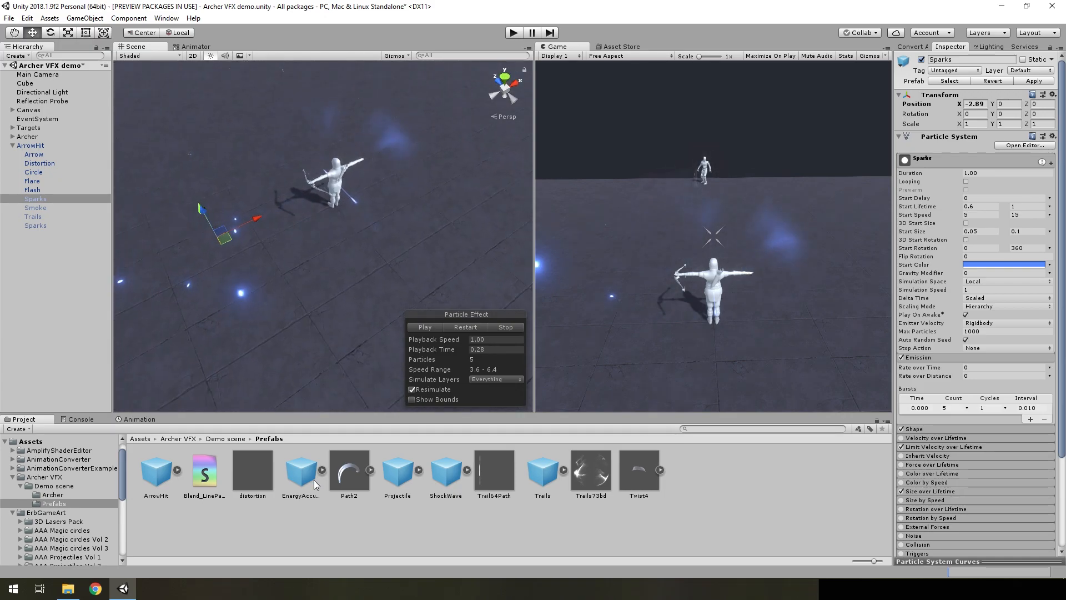
# Place the EnergyAccumulation prefab in the scene beside the archer to preview it, and remove it again
pyautogui.moveTo(23, 345); pyautogui.dragTo(22, 346)
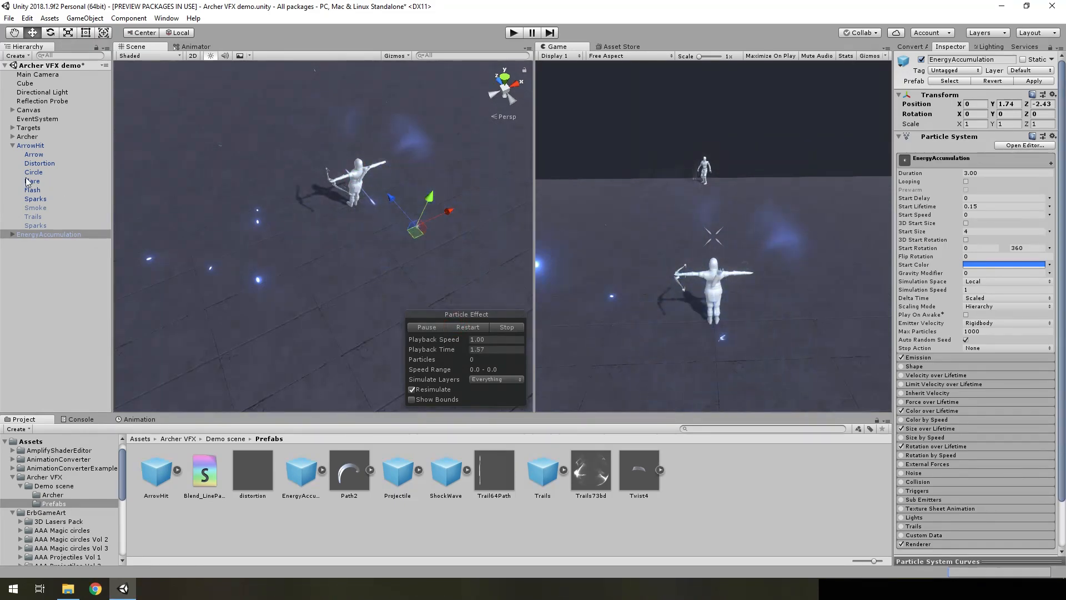
pyautogui.click(36, 199)
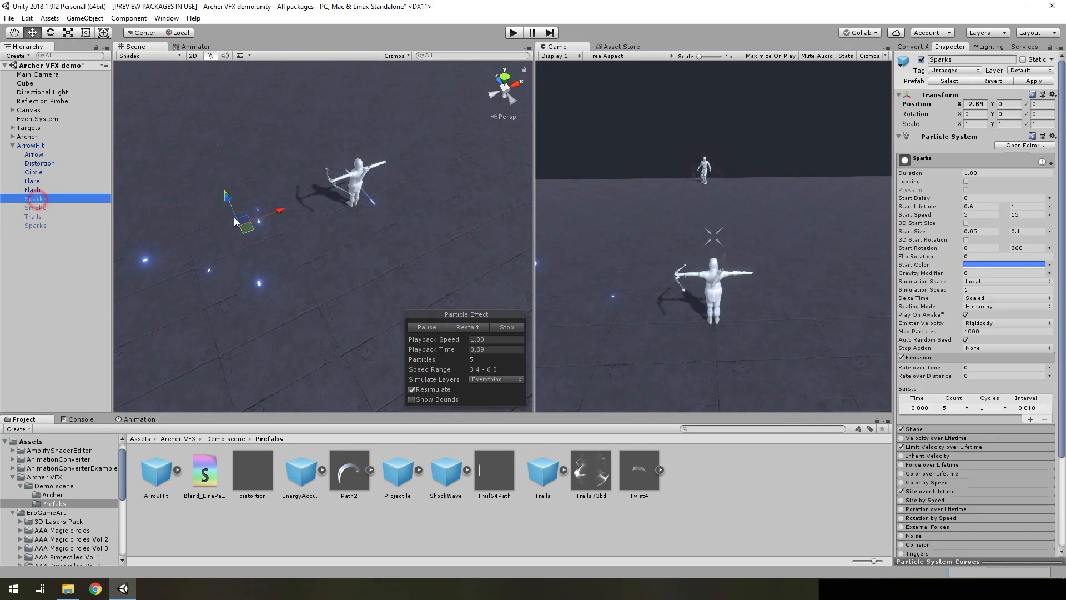
# Replay the effect scrubbed to Playback Time 0.18 and examine the first Sparks system's Shape, start values and Limit Velocity over Lifetime
pyautogui.click(478, 328)
pyautogui.click(425, 329)
pyautogui.moveTo(421, 359); pyautogui.dragTo(381, 370)
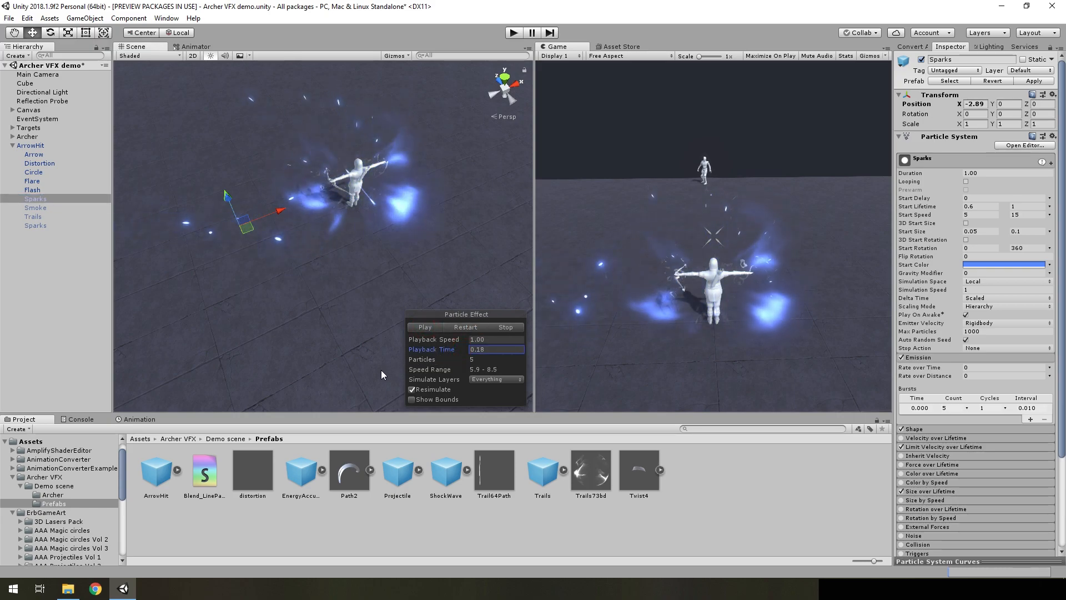
pyautogui.click(921, 430)
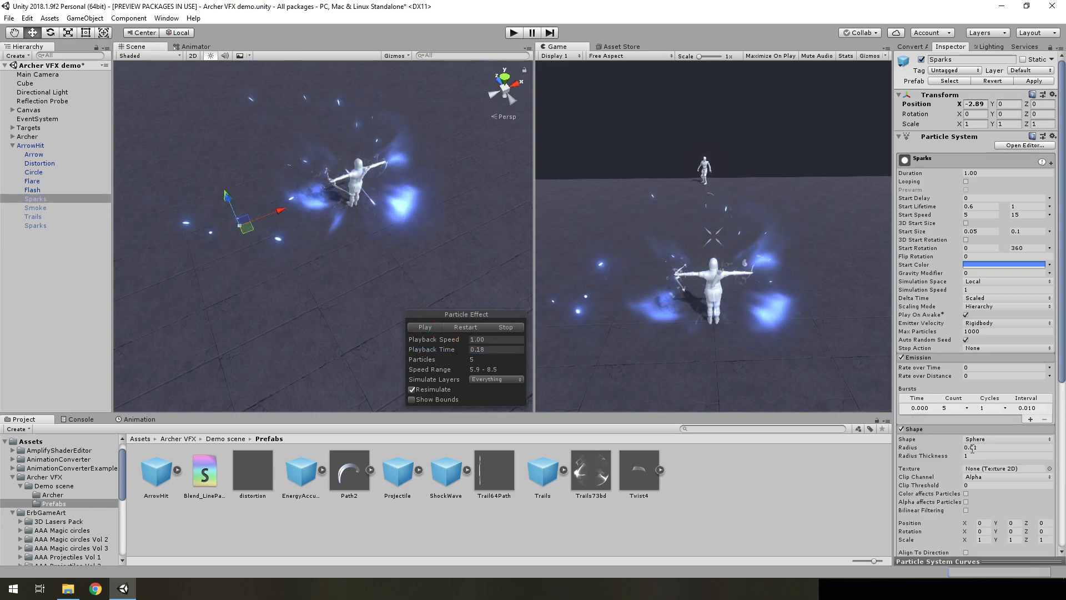
pyautogui.click(934, 429)
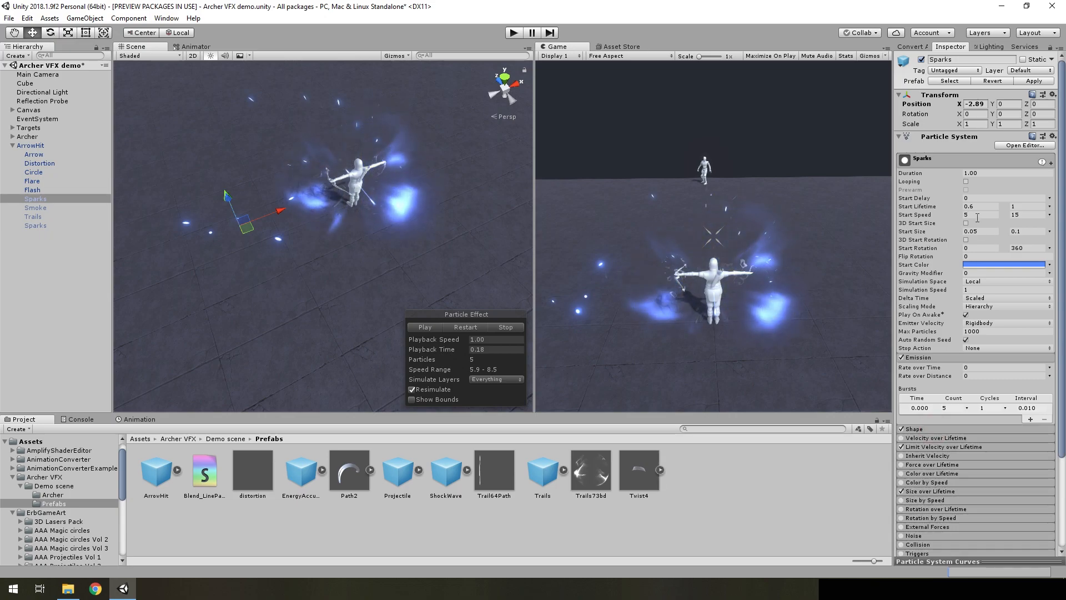
pyautogui.click(921, 445)
pyautogui.scroll(-3, 974, 404)
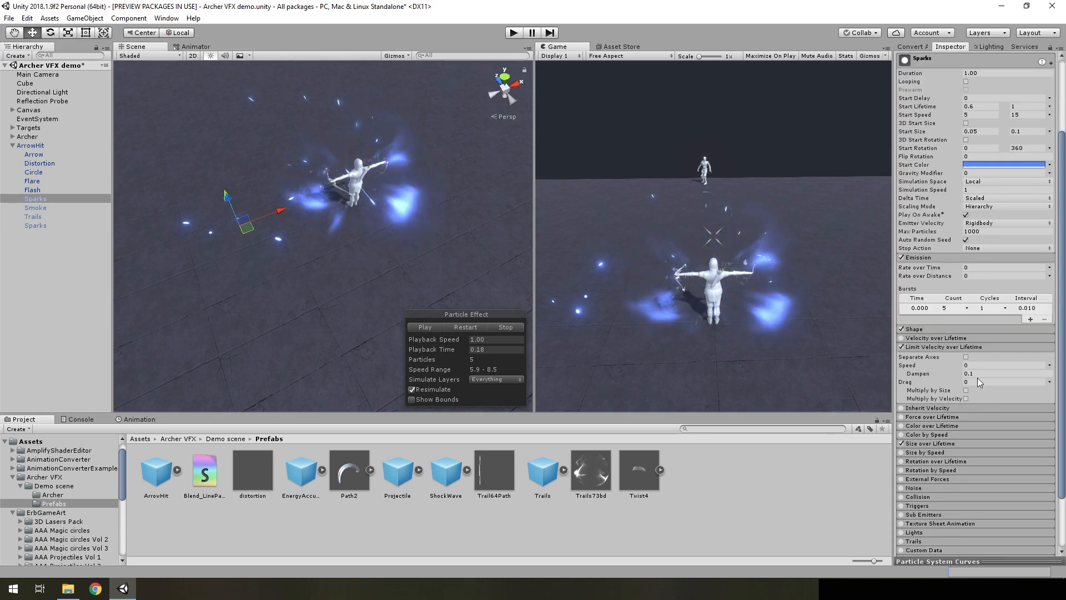
pyautogui.moveTo(413, 253); pyautogui.dragTo(388, 250, button='right')
pyautogui.press('w')
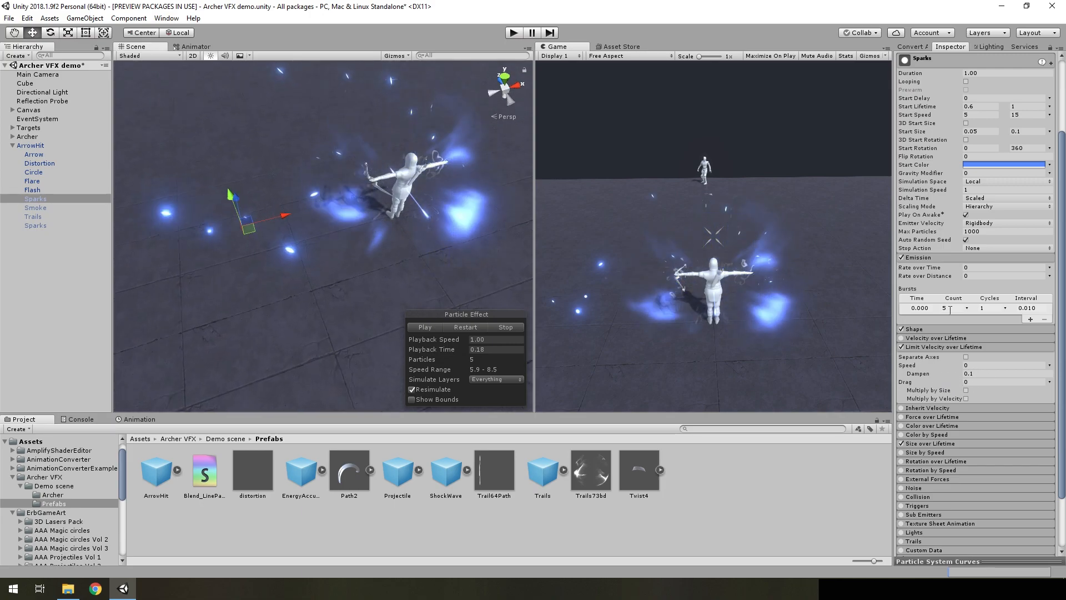
# Set the first Sparks system's Position X to 0
pyautogui.scroll(3, 1004, 261)
pyautogui.click(975, 104)
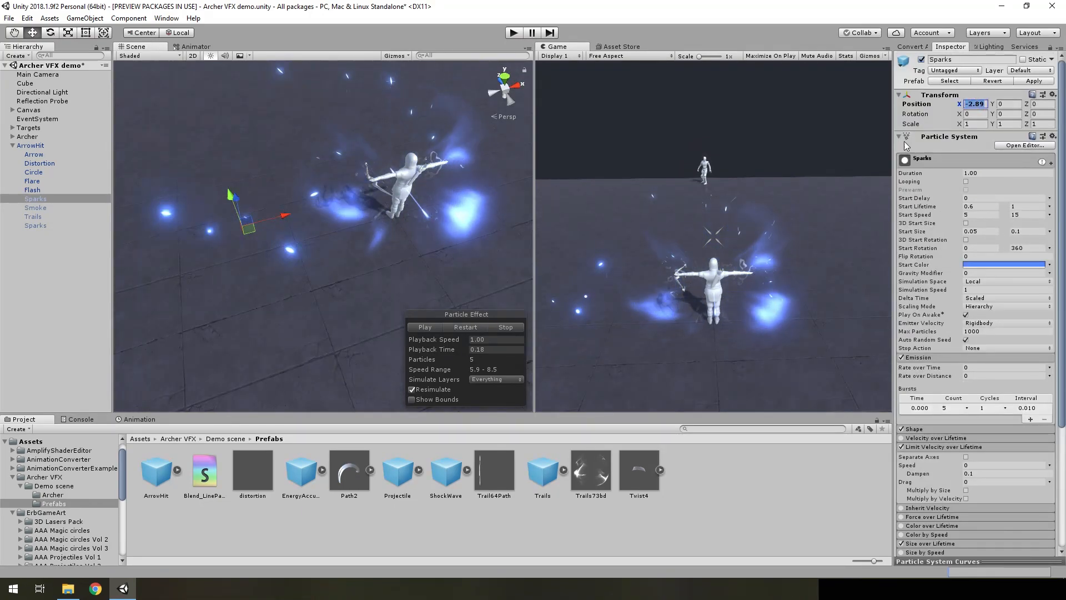
pyautogui.write('0')
pyautogui.press('Return')
# Enable ArrowHit's Smoke system and preview it by replaying the effect, scrubbed to Playback Time 0.45
pyautogui.click(35, 208)
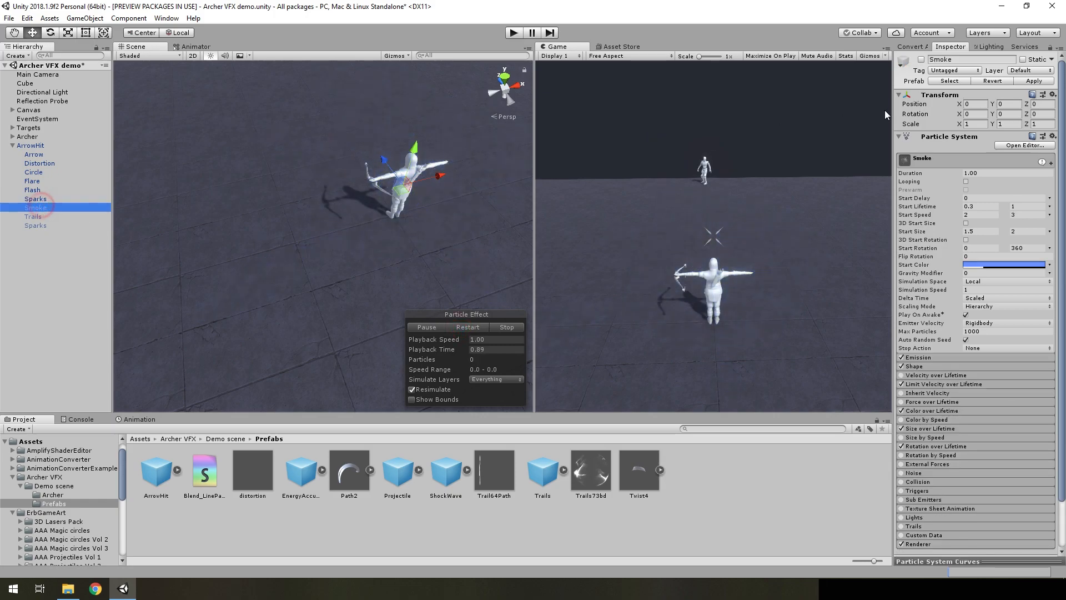
pyautogui.click(454, 327)
pyautogui.keyDown('alt'); pyautogui.moveTo(435, 305); pyautogui.dragTo(423, 279); pyautogui.keyUp('alt')
pyautogui.moveTo(456, 353); pyautogui.dragTo(429, 291)
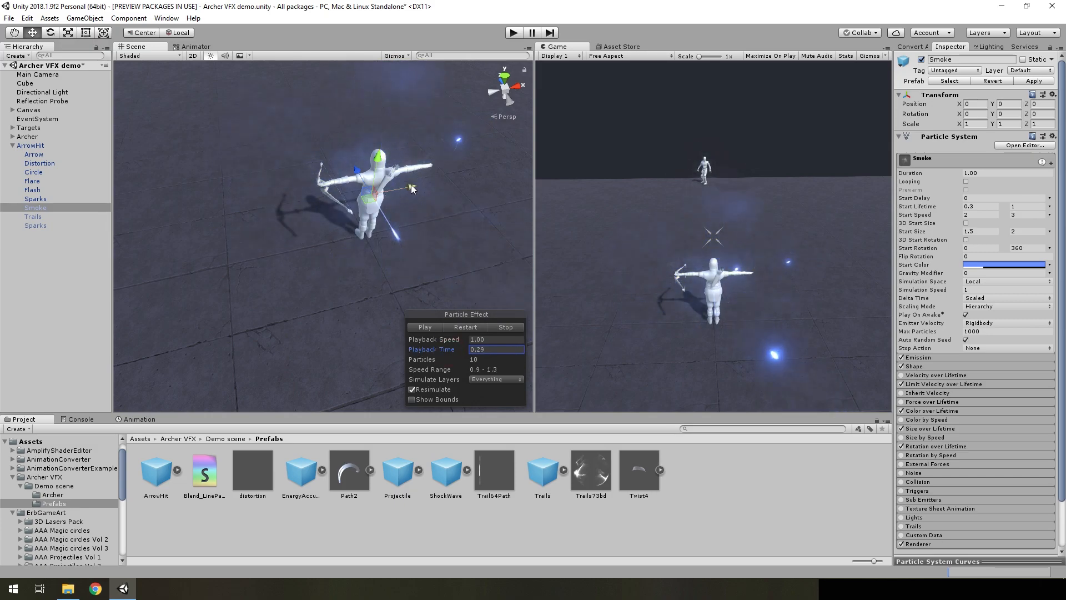
pyautogui.press('f')
pyautogui.moveTo(509, 349); pyautogui.dragTo(365, 351)
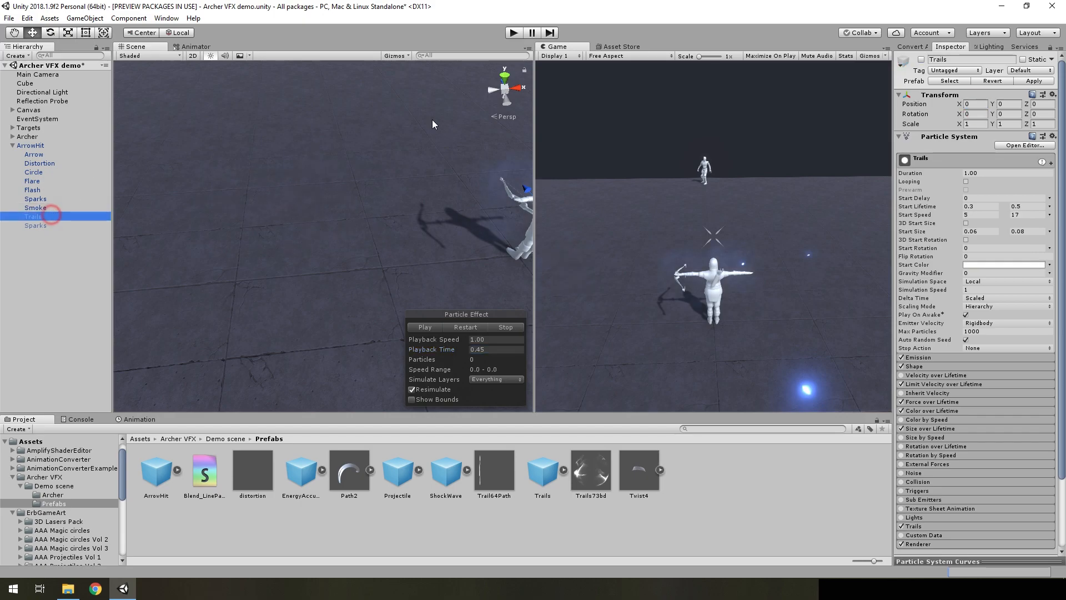
# Enable ArrowHit's Trails system and preview it by replaying the effect, scrubbed to Playback Time 0.17
pyautogui.click(465, 327)
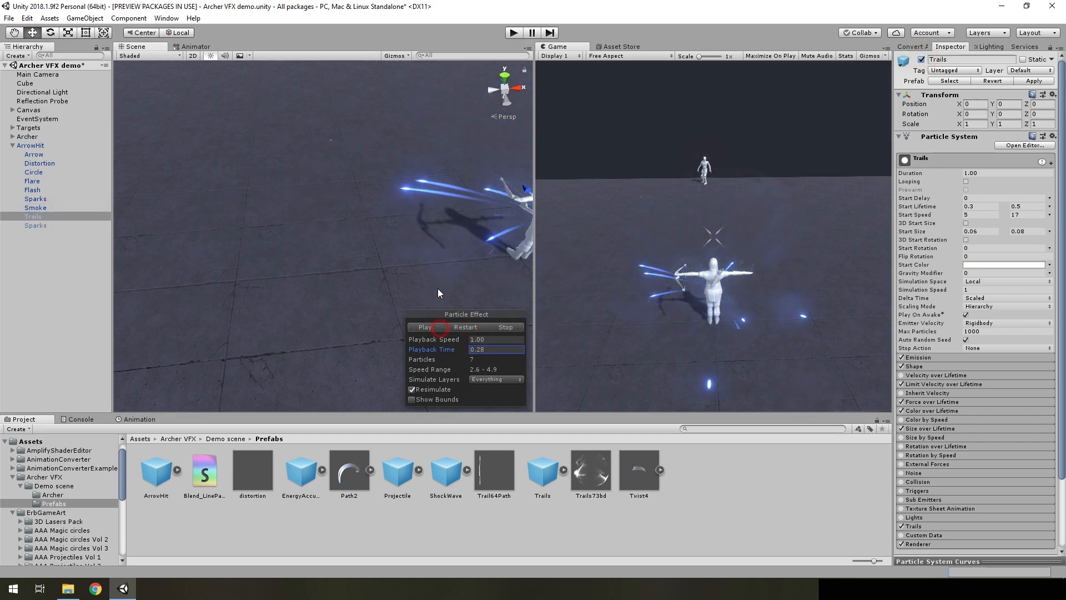
pyautogui.press('f')
pyautogui.moveTo(462, 347); pyautogui.dragTo(411, 351)
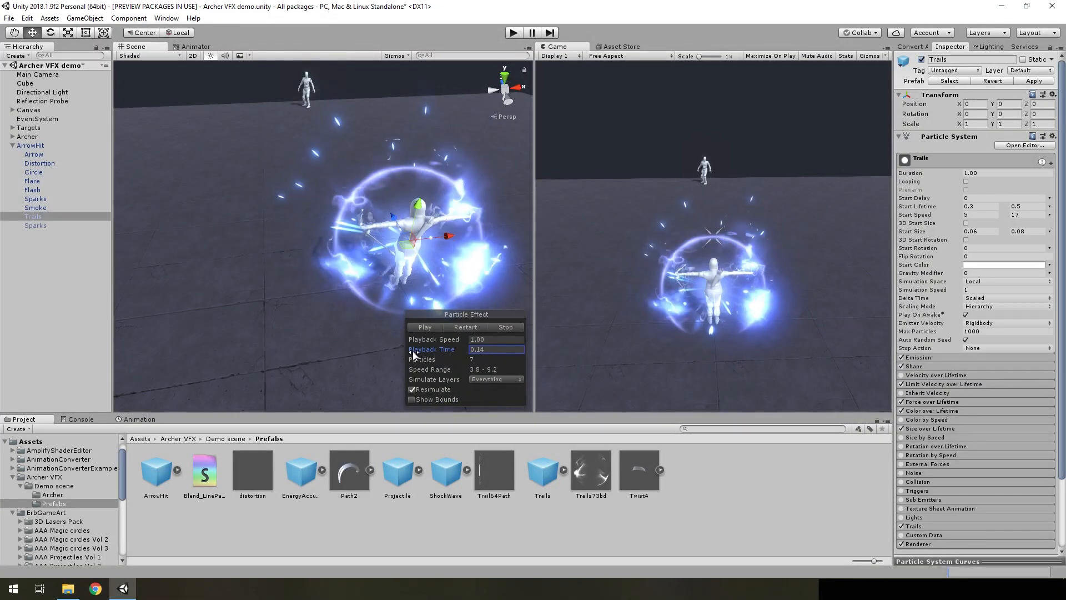
# Compare the effect with Trails disabled and enabled again, replaying it and scrubbing to Playback Time 0.14
pyautogui.click(921, 60)
pyautogui.click(466, 327)
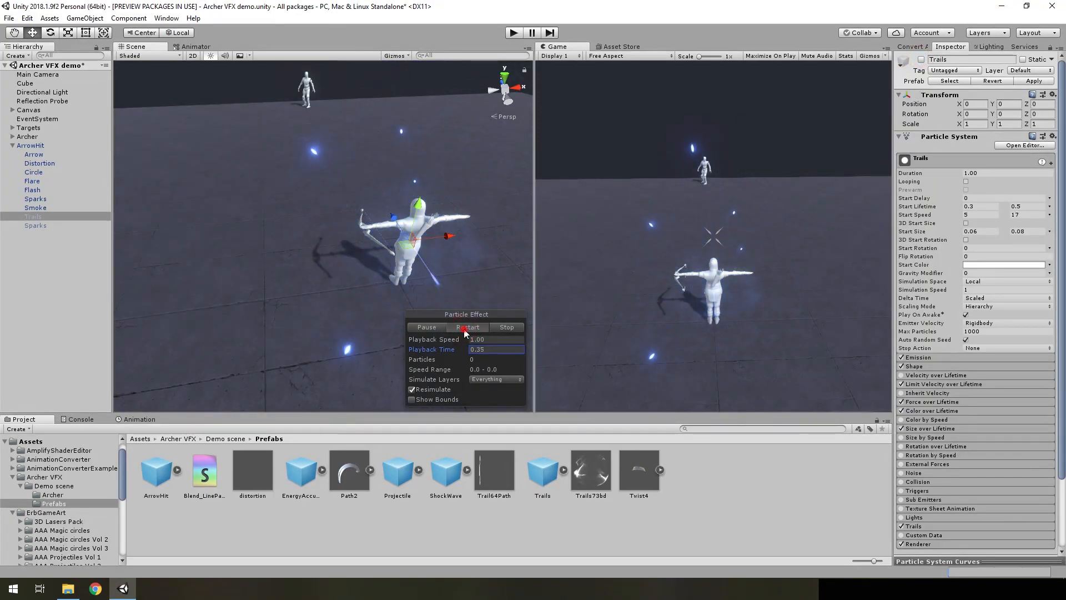
pyautogui.moveTo(444, 349); pyautogui.dragTo(390, 363)
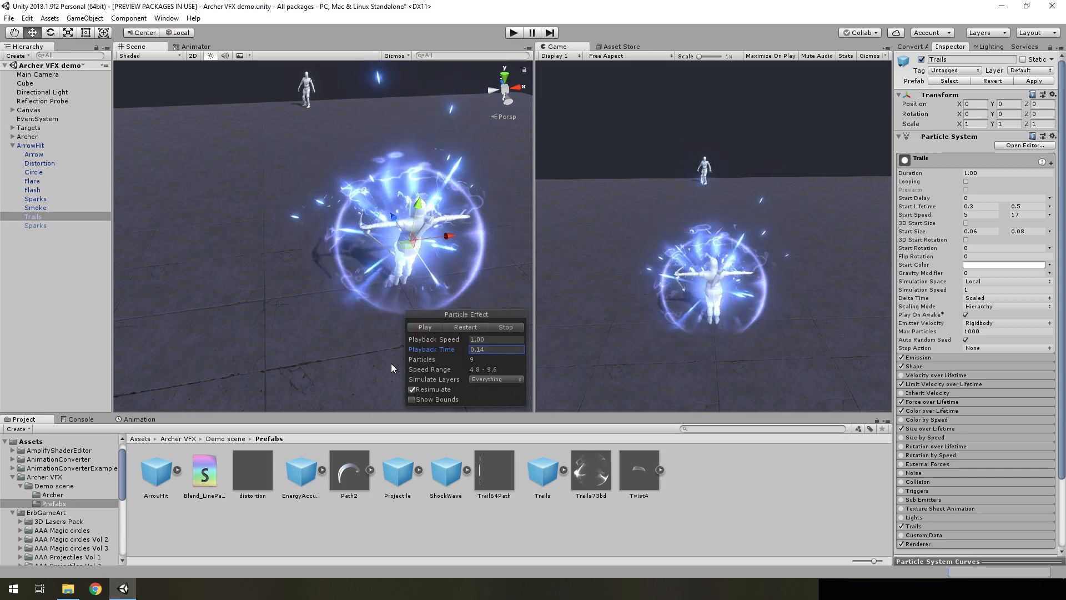
# Enable ArrowHit's last Sparks system and preview the full effect by replaying it, scrubbed to Playback Time 0.11
pyautogui.click(35, 225)
pyautogui.click(458, 327)
pyautogui.click(435, 328)
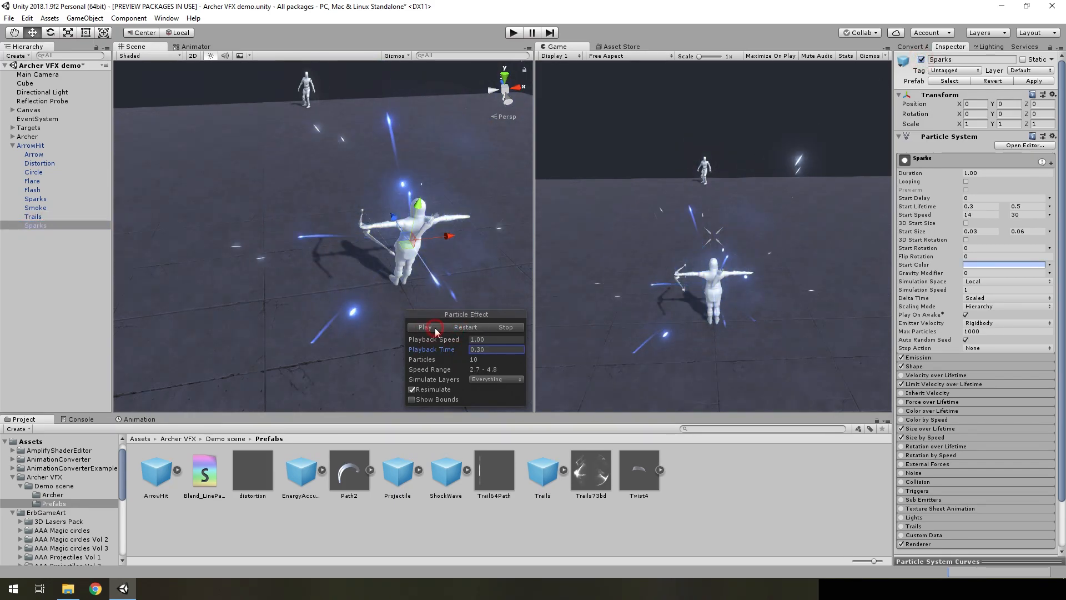
pyautogui.moveTo(447, 349); pyautogui.dragTo(375, 360)
pyautogui.scroll(-6, 425, 254)
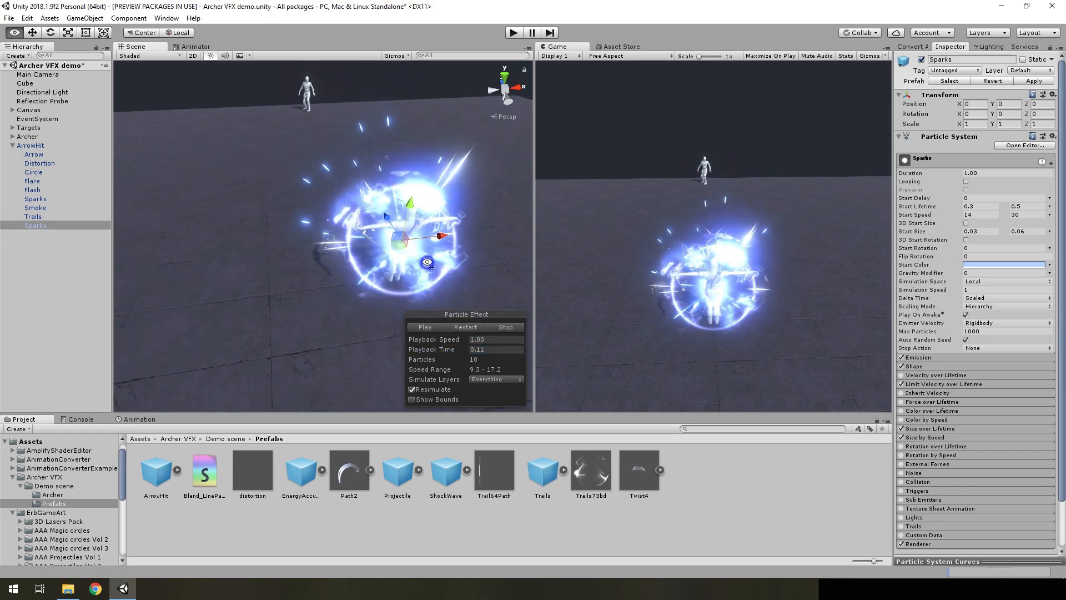
# Run the scene in Play mode and trigger the archer's attacks on the target dummies to watch their effects
pyautogui.hotkey('ctrl', 'p')
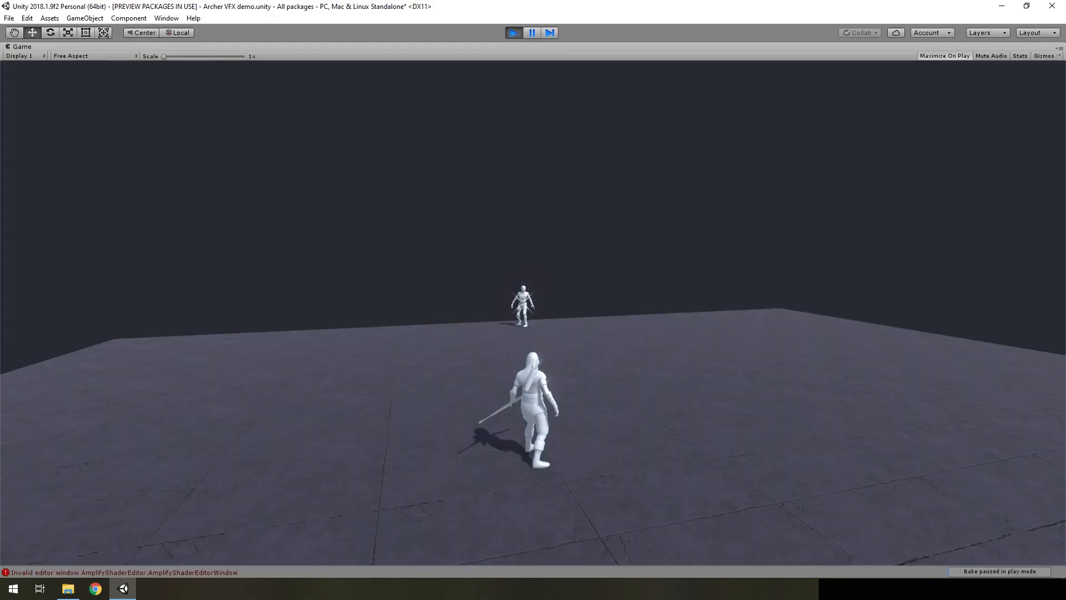
pyautogui.press('1')
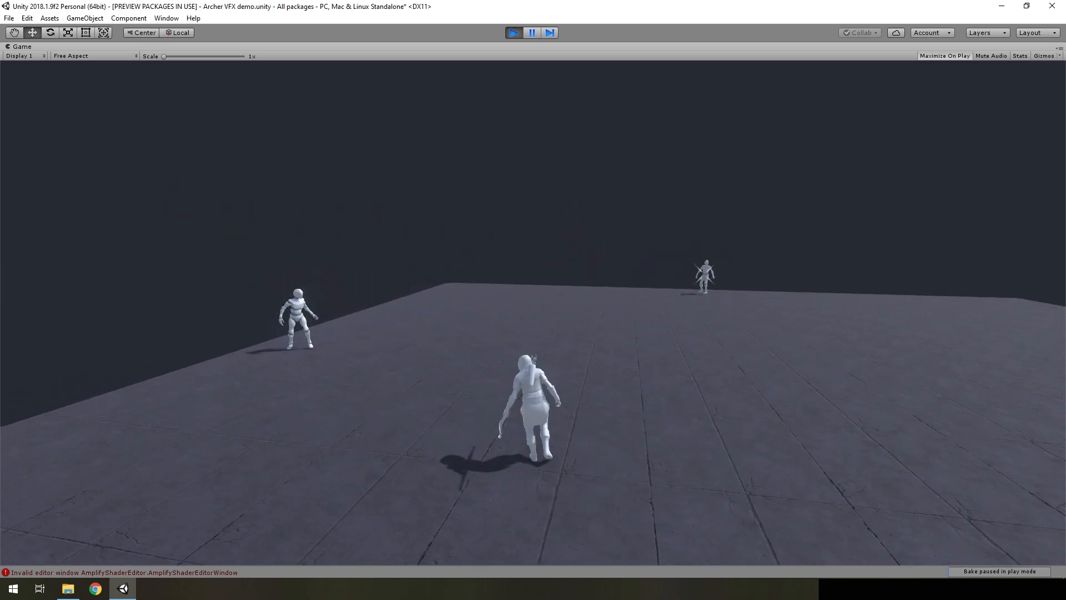
pyautogui.press('a')
pyautogui.press('2')
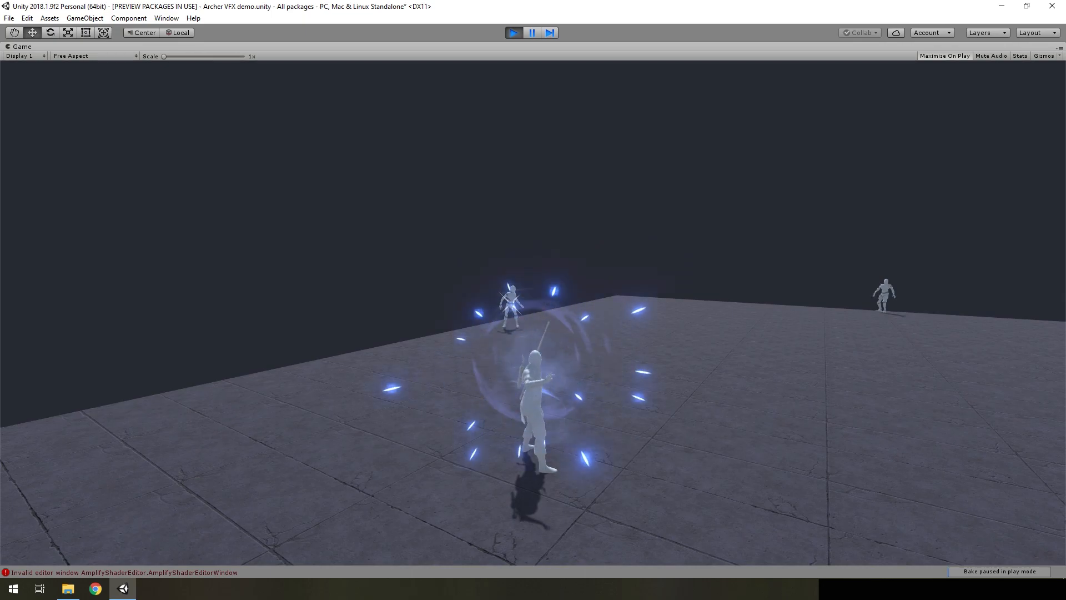
pyautogui.press('a')
pyautogui.press('3')
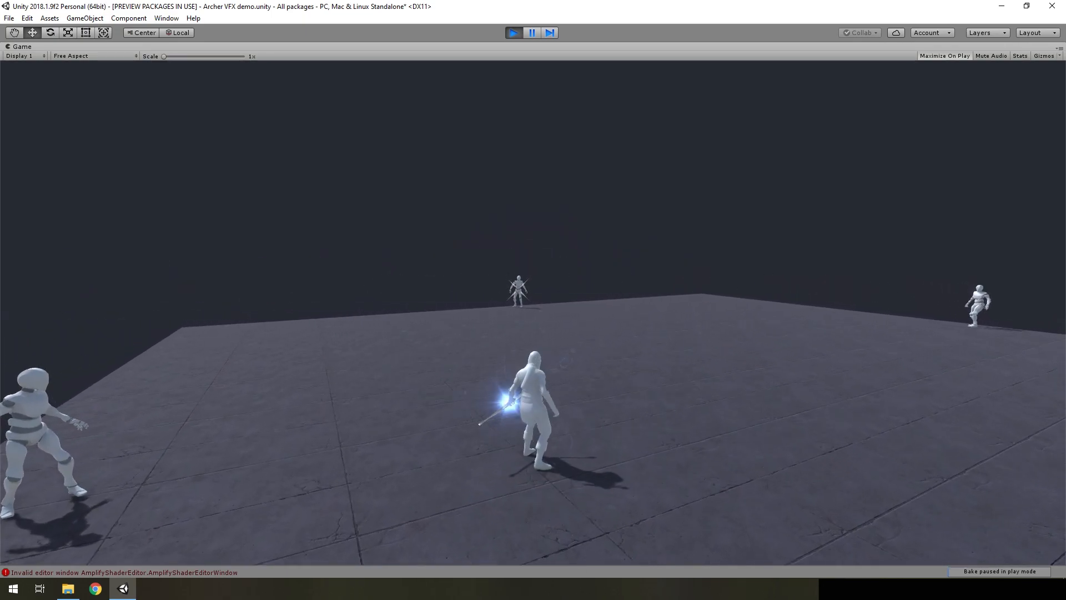
# Move the archer around the arena in Play mode and fire further attacks to check the arrow hit effect on targets
pyautogui.press('s')
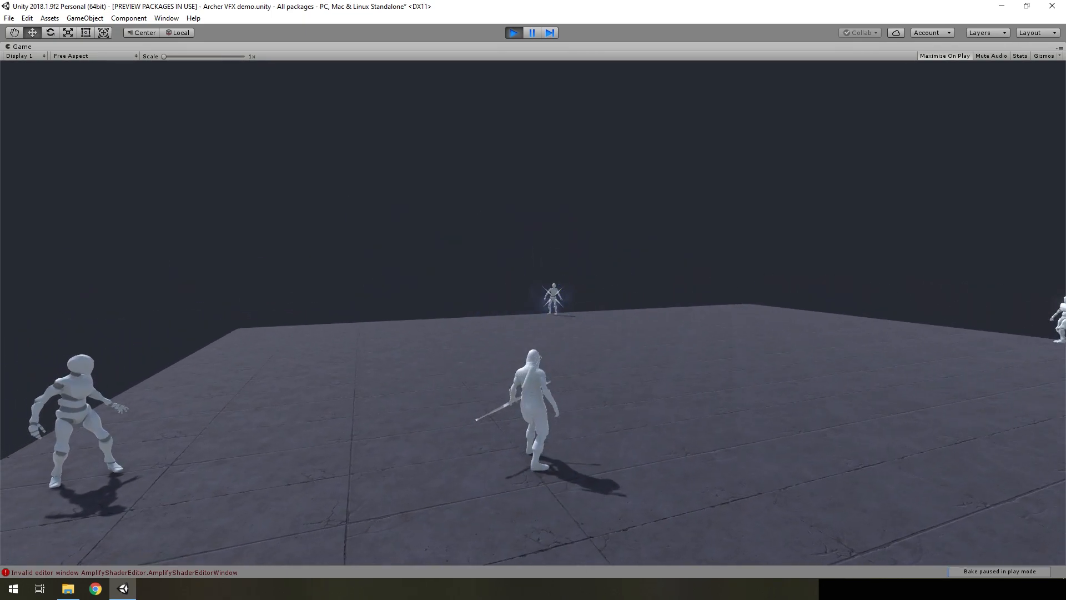
pyautogui.press('a')
pyautogui.press('w')
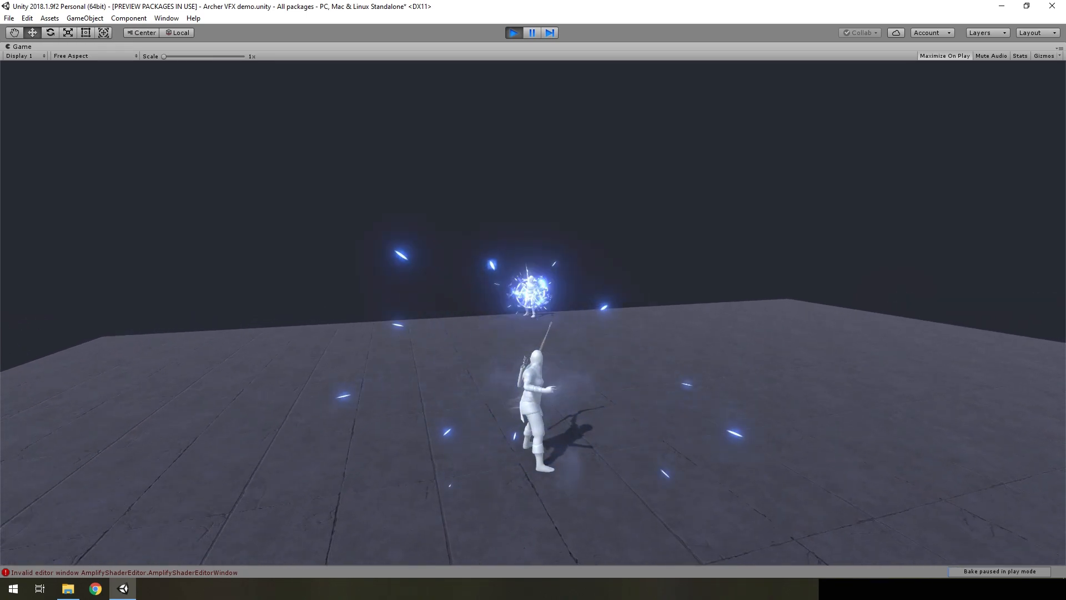
pyautogui.press('a')
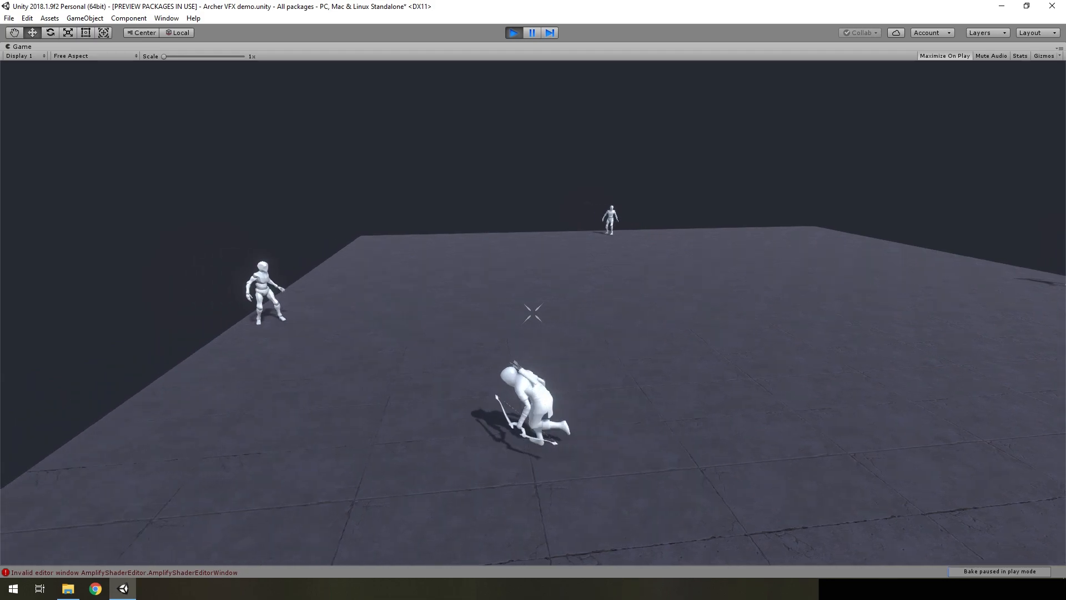
pyautogui.press('w')
pyautogui.press('w')
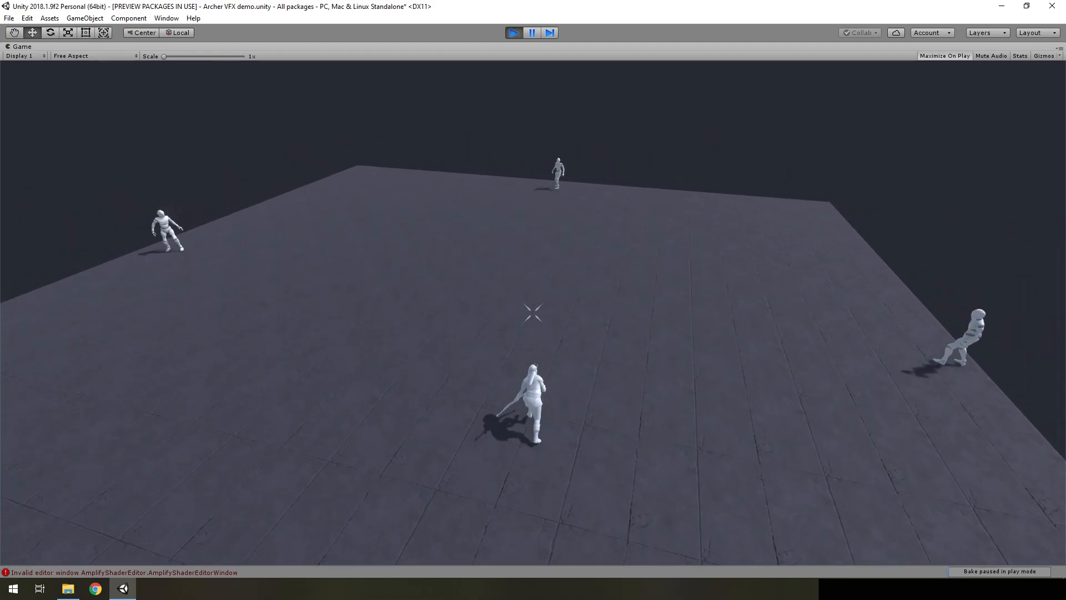
pyautogui.press('s')
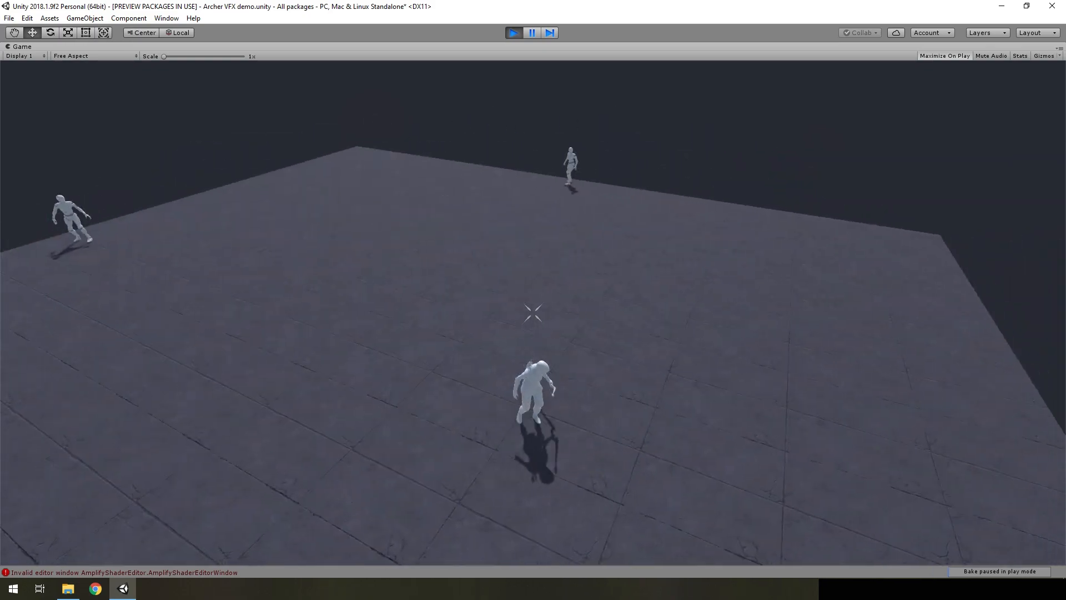
# Reposition the archer across the arena in Play mode to view the bow charge and hit effects from a distance to the far dummy
pyautogui.press('a')
pyautogui.press('w')
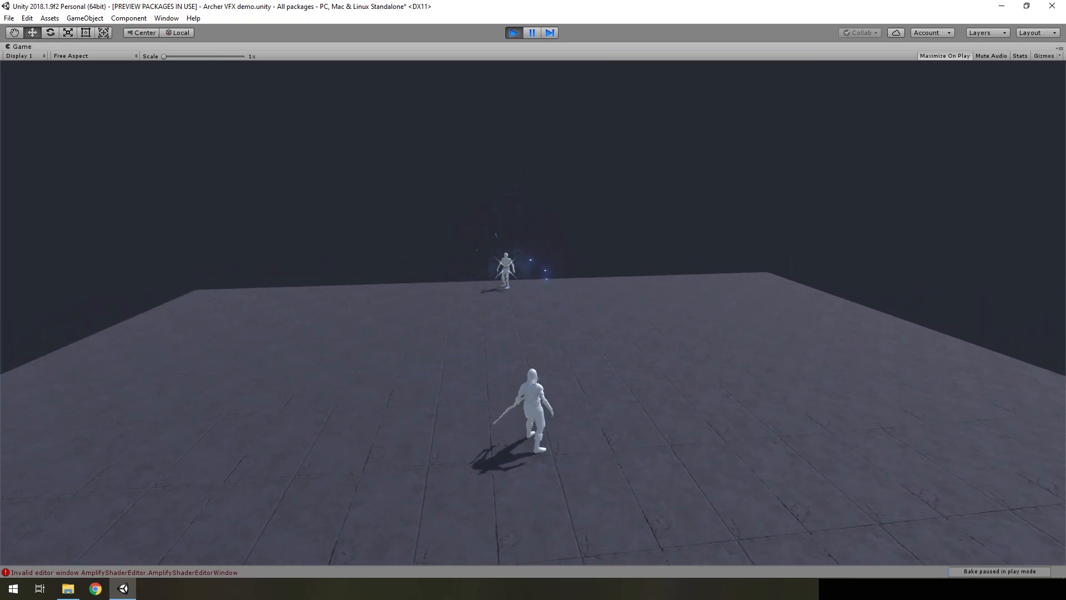
pyautogui.press('s')
pyautogui.press('a')
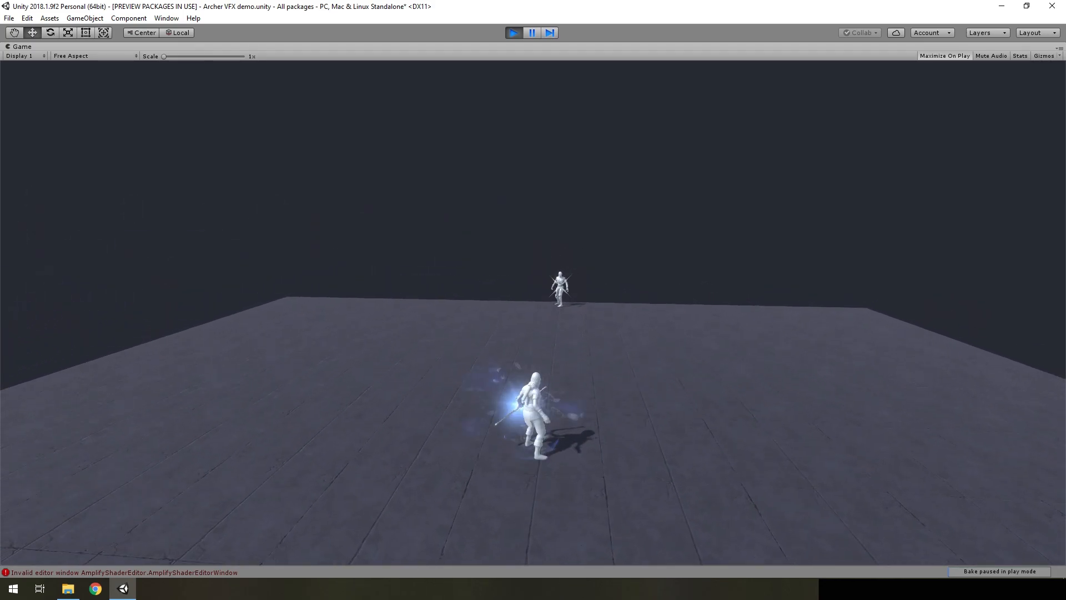
pyautogui.press('s')
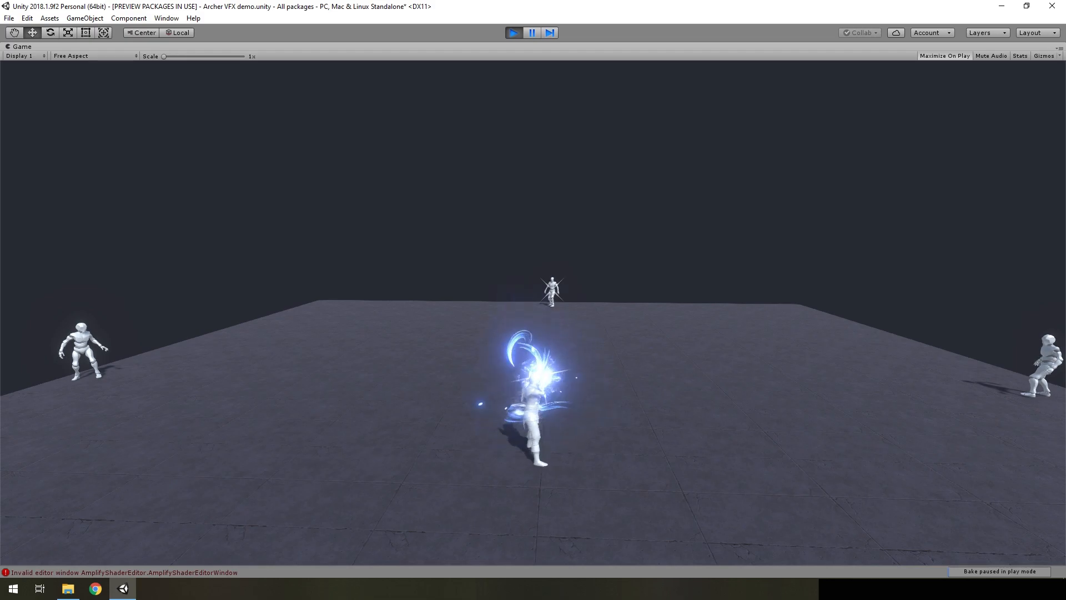
pyautogui.press('a')
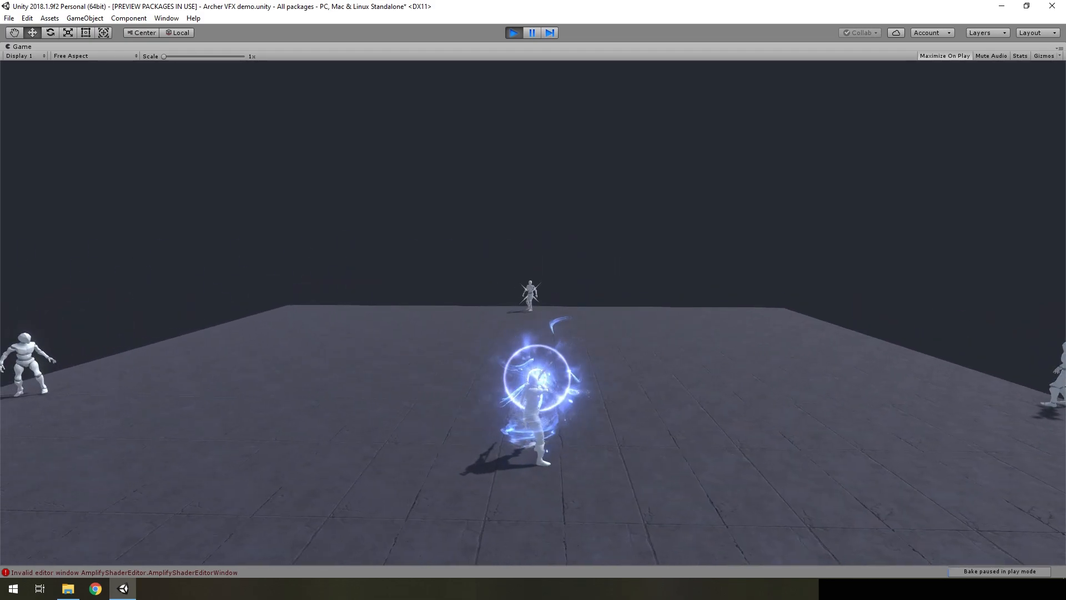
pyautogui.press('w')
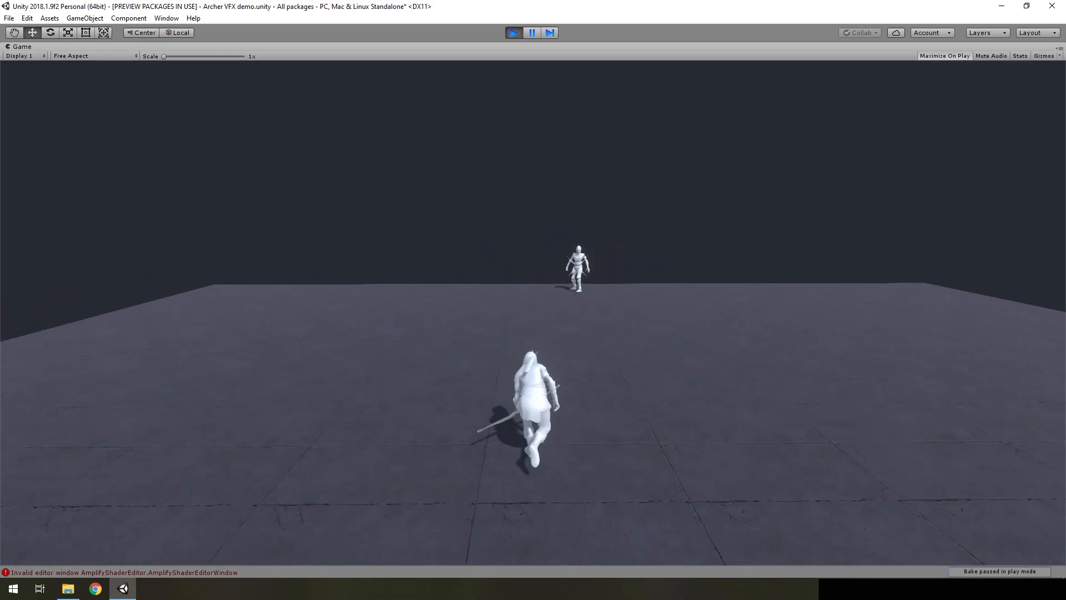
# Trigger the archer's attacks repeatedly beside a nearby dummy to examine the charge, release and hit effects at close range
pyautogui.press('1')
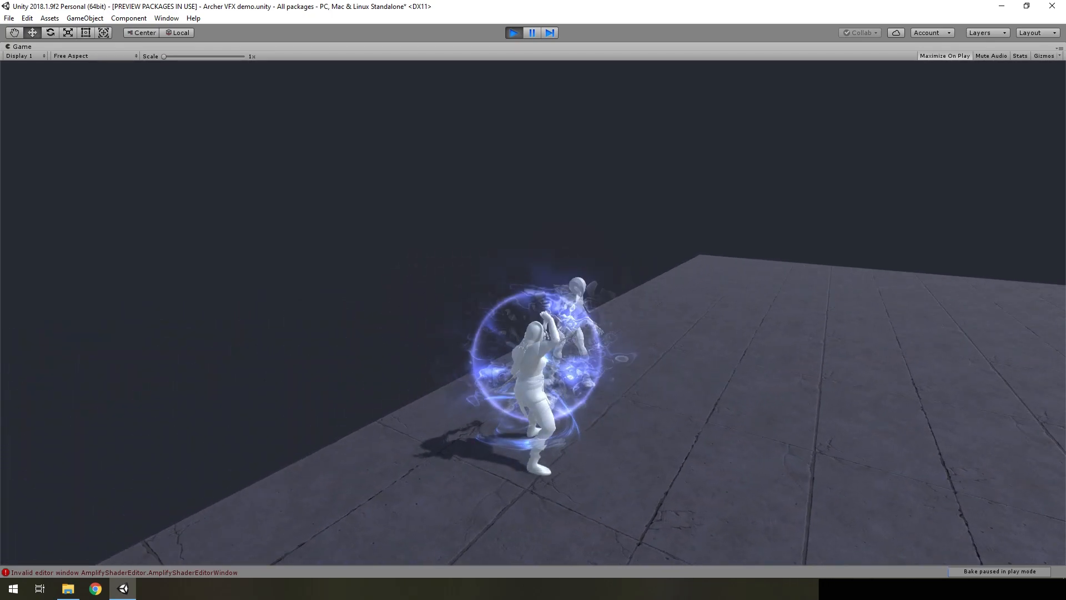
pyautogui.press('1')
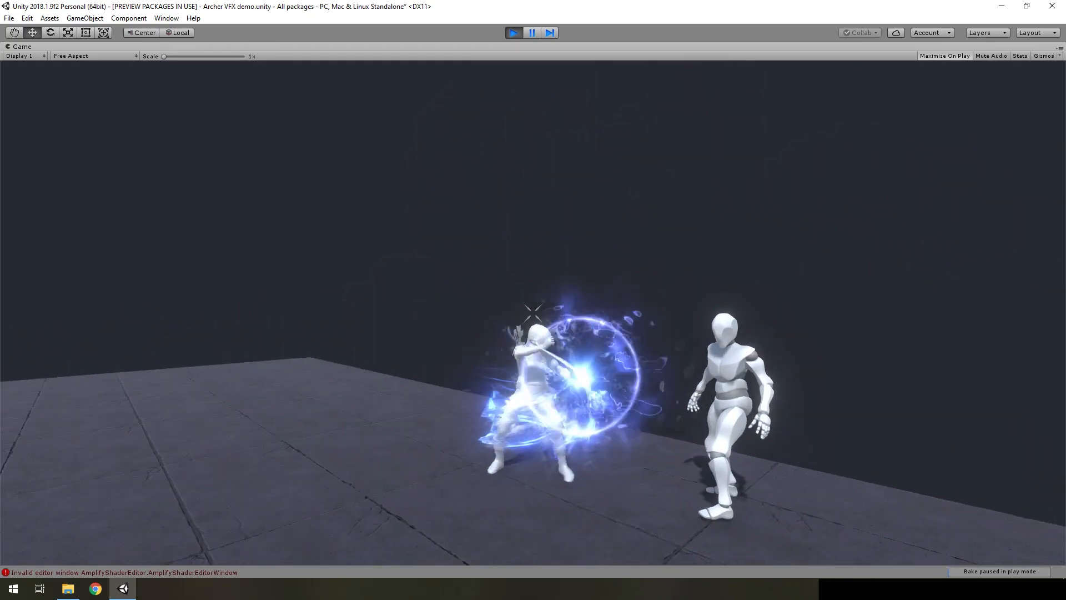
pyautogui.press('s')
pyautogui.press('2')
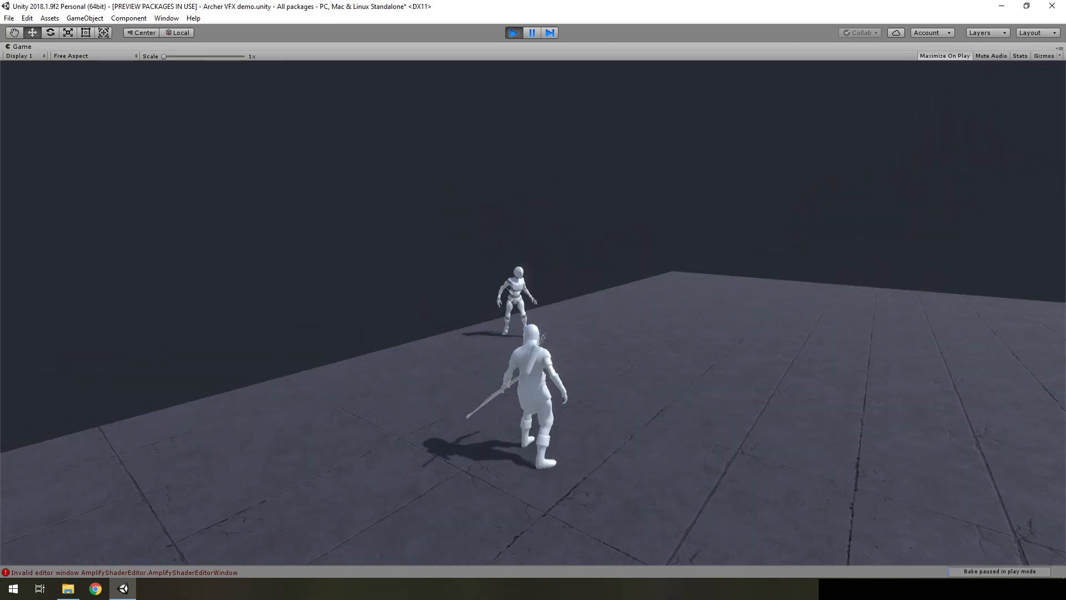
pyautogui.press('1')
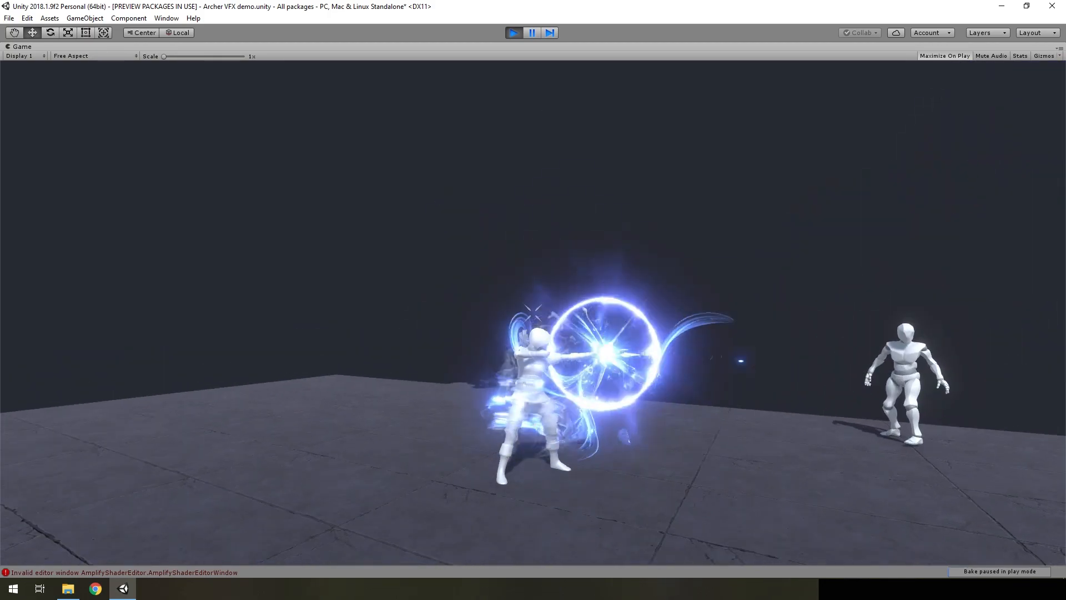
pyautogui.press('1')
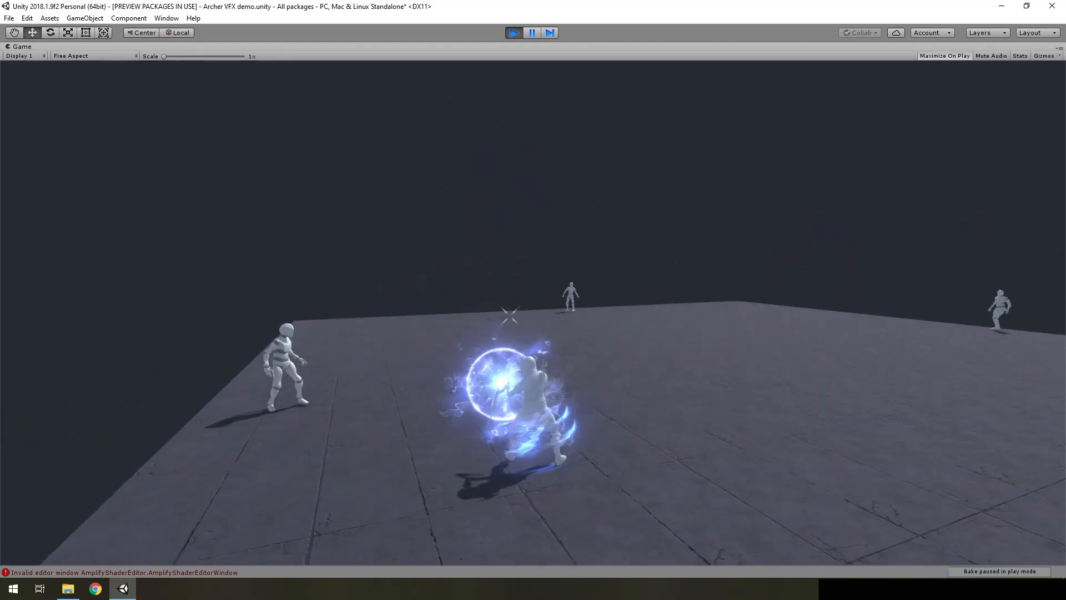